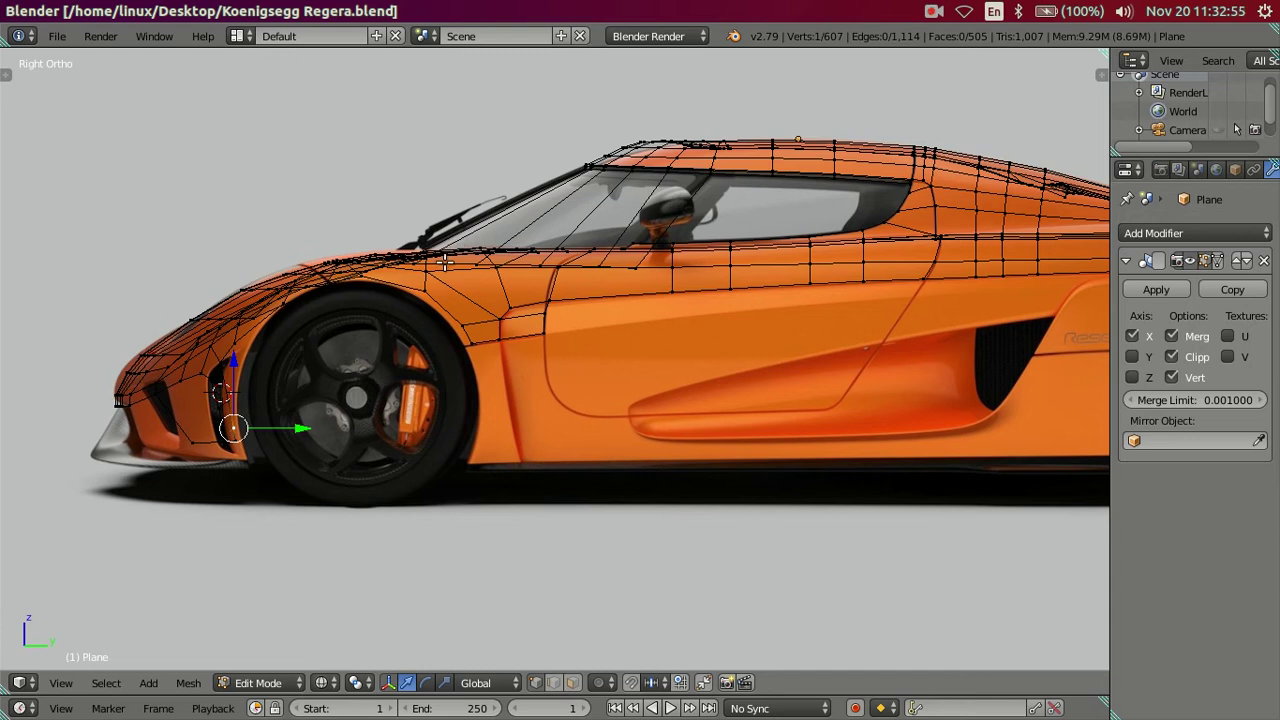
Step: Zoom in on the front wheel and bumper, switch to solid shading, and view from below
scroll(396, 272, "up", 2)
middle_click_drag(423, 294, 818, 298, "shift")
scroll(510, 292, "up", 1)
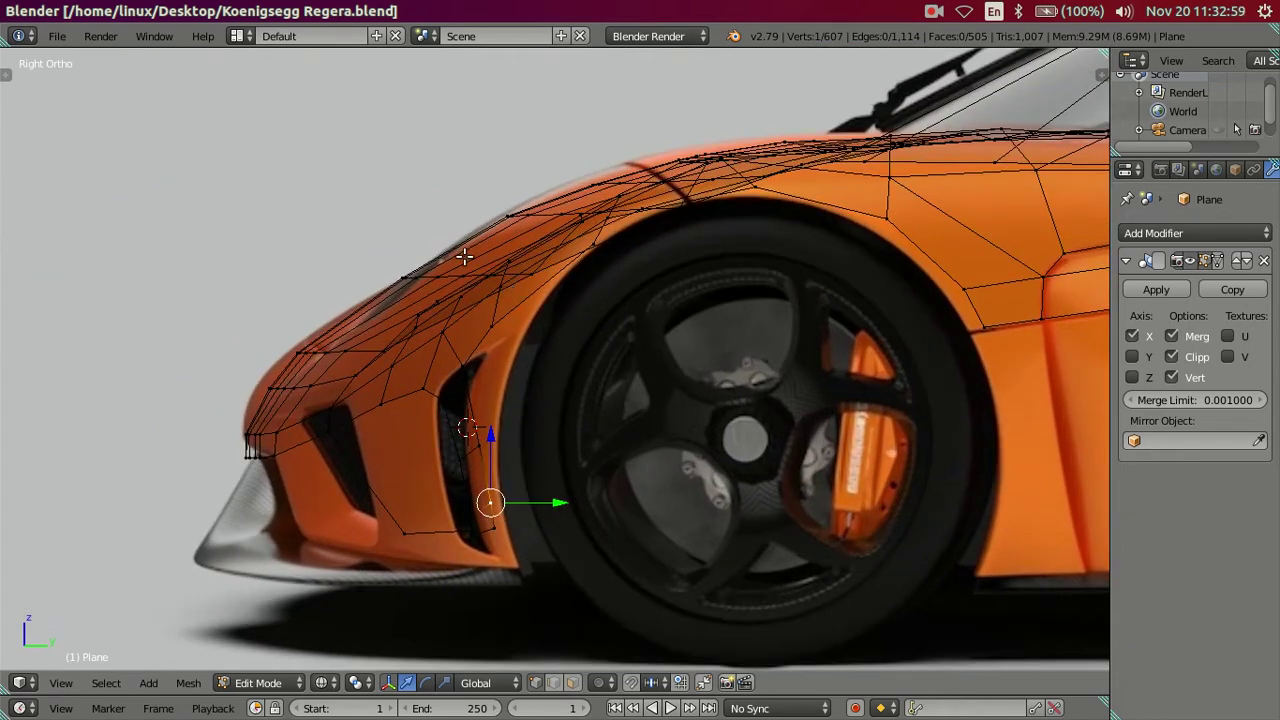
scroll(474, 261, "up", 1)
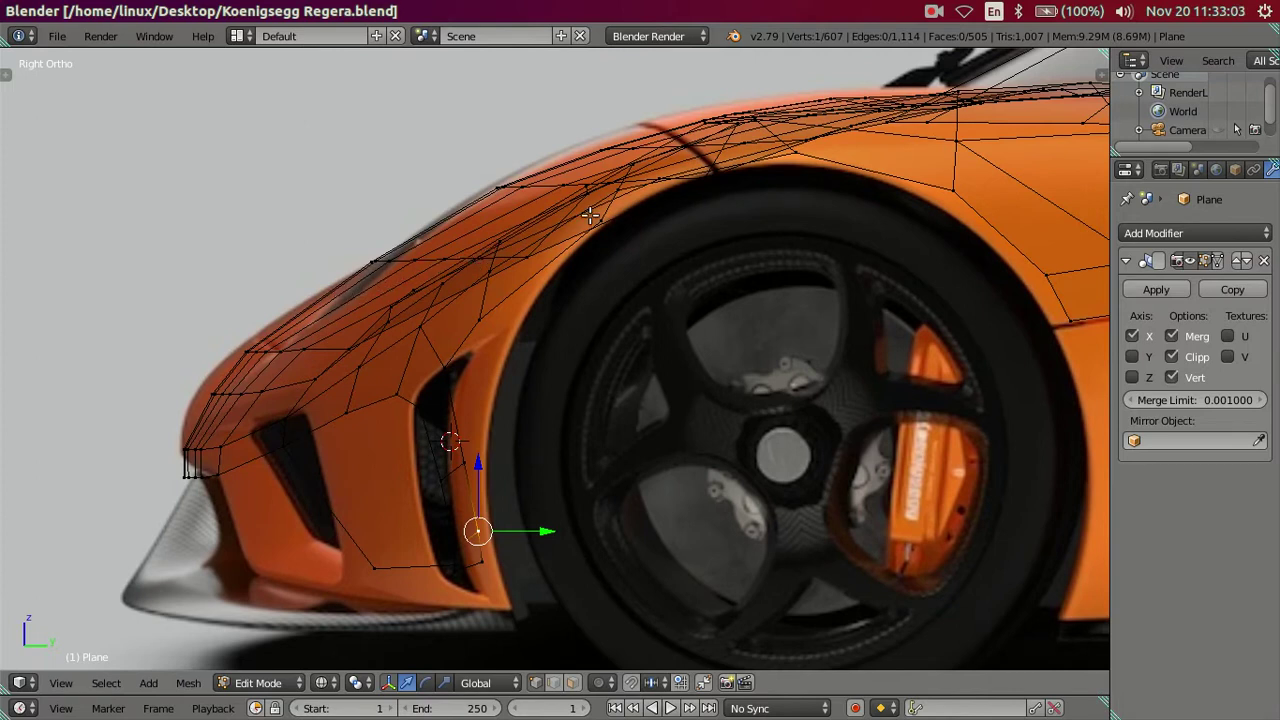
key("z")
key("z")
key("z")
mouse_move(643, 211)
middle_mouse_down()
mouse_move(663, 280)
mouse_move(723, 354)
mouse_move(629, 284)
middle_mouse_up()
scroll(711, 325, "down", 3)
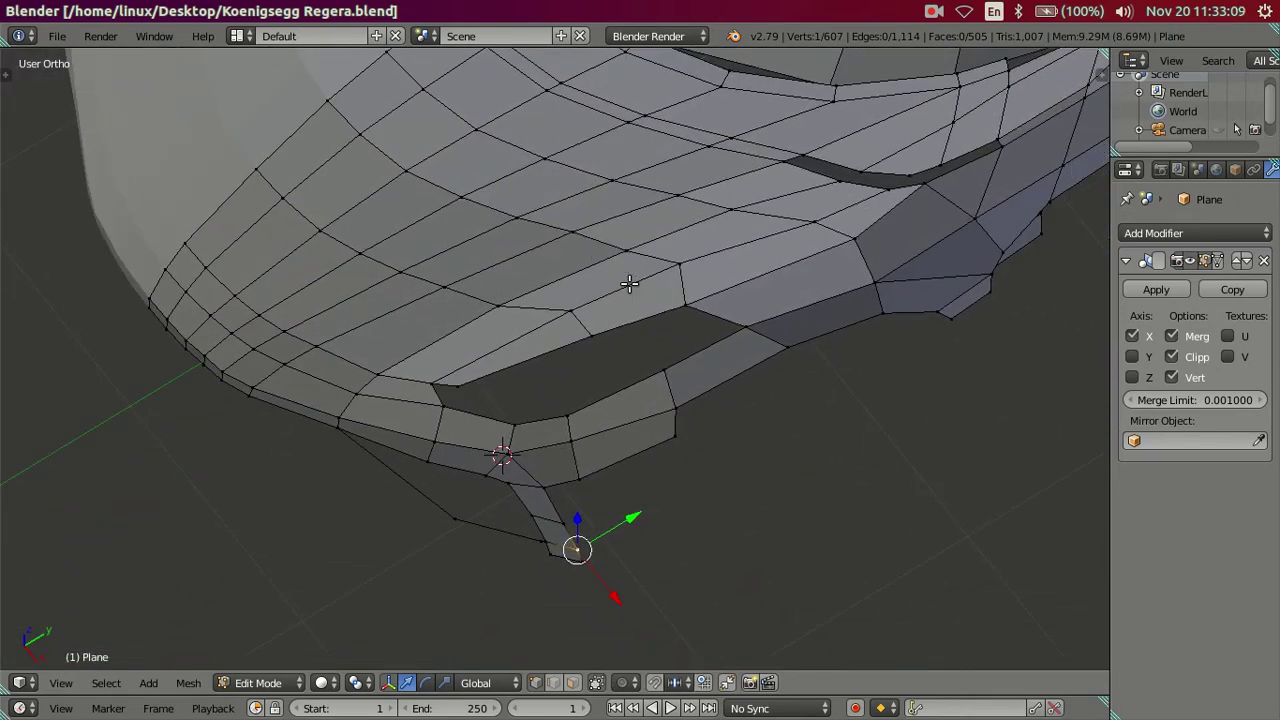
Step: Circle-select the faces around the lower vent and the upper wheel arch
key("a")
key("c")
scroll(630, 348, "down", 2)
scroll(700, 355, "down", 2)
left_click(712, 337)
mouse_move(712, 337)
left_mouse_down()
mouse_move(509, 429)
mouse_move(450, 490)
mouse_move(530, 530)
mouse_move(598, 543)
left_mouse_up()
mouse_move(400, 449)
left_mouse_down()
mouse_move(494, 386)
mouse_move(657, 329)
left_mouse_up()
right_click(650, 327)
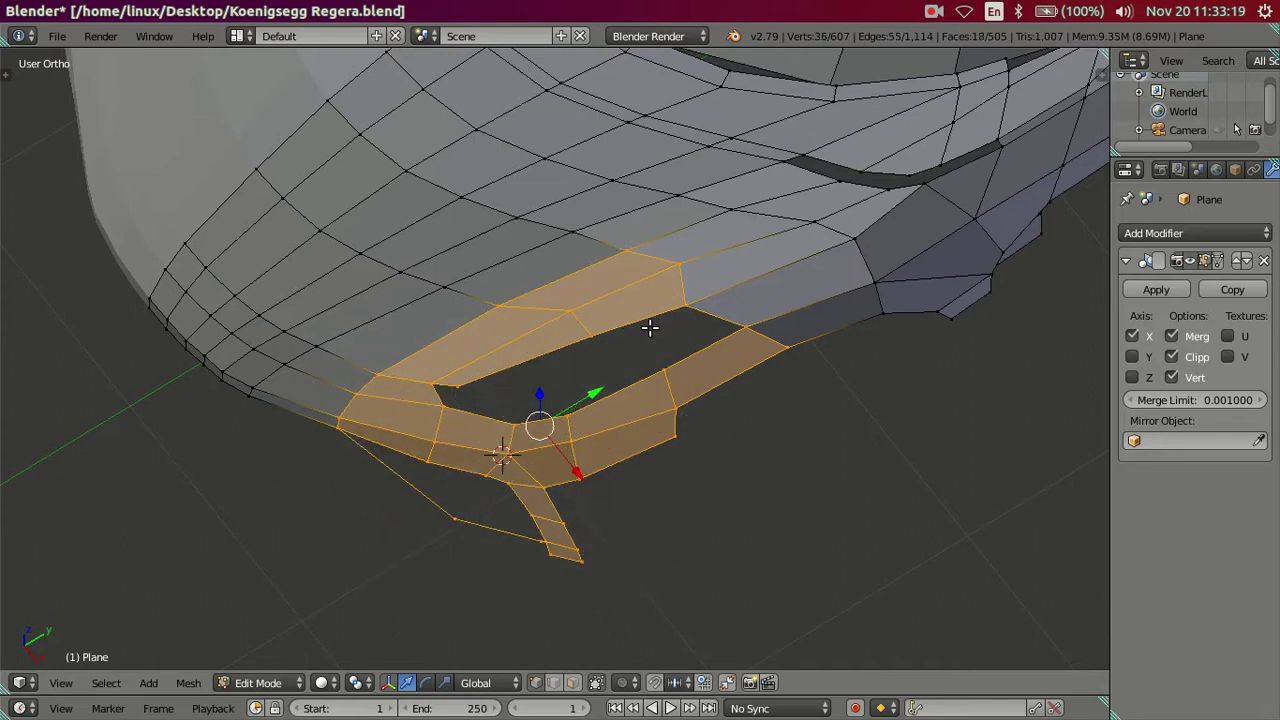
Step: In the side reference view, raise the selected faces 0.0363 units along Z
key("KP_3")
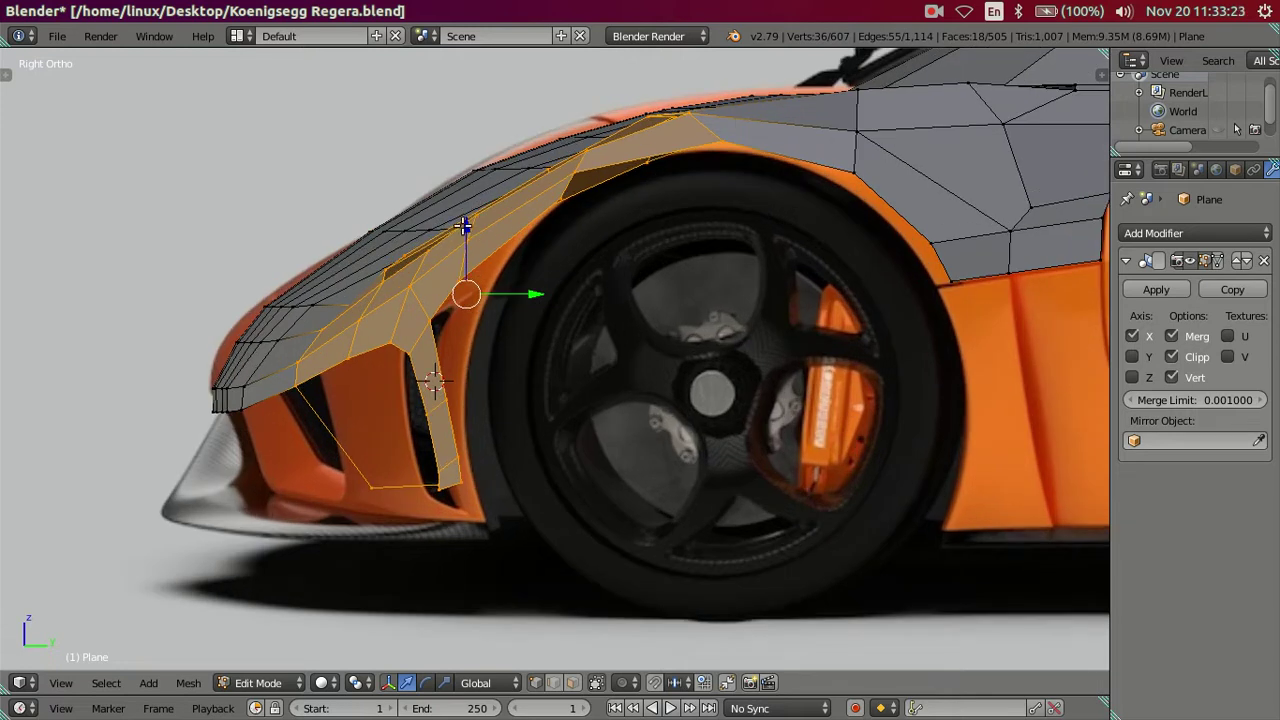
key("g")
key("z")
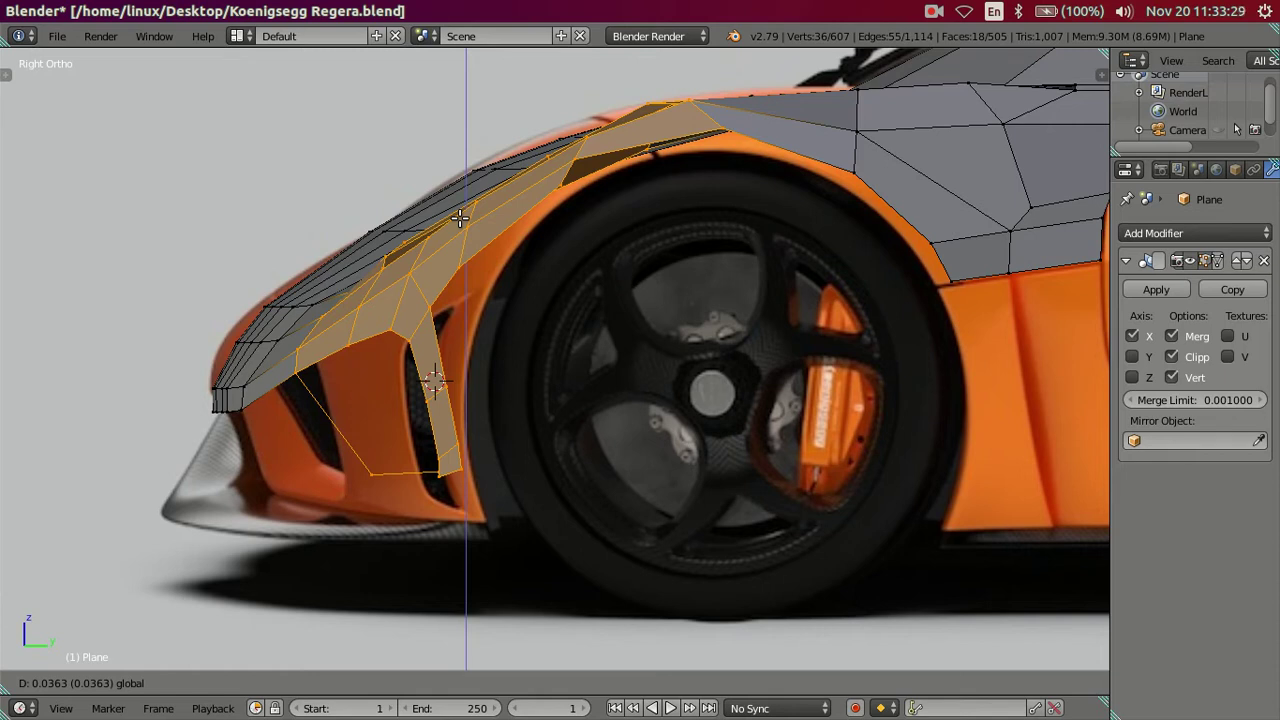
left_click(459, 218)
Step: Toggle wireframe, view from below, and circle-deselect the right-hand faces
key("z")
key("z")
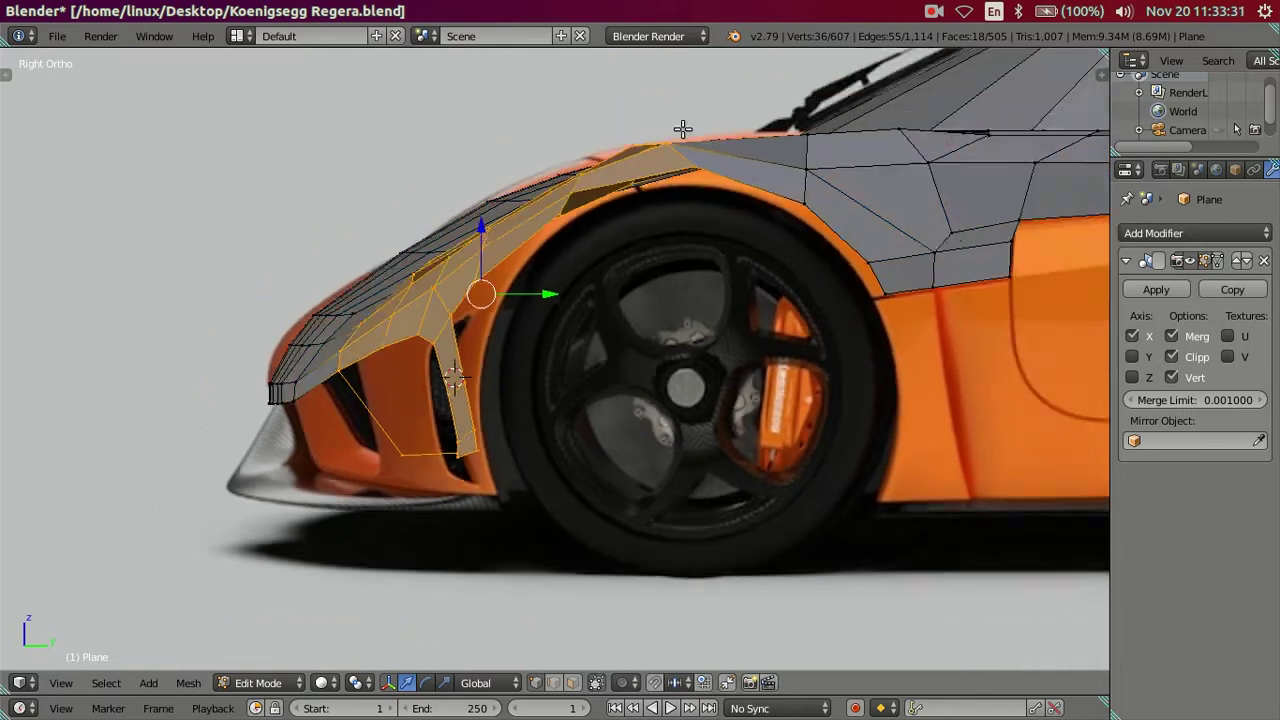
scroll(683, 126, "down", 3)
middle_click_drag(683, 126, 686, 337)
scroll(627, 347, "up", 4)
key("c")
middle_click_drag(655, 240, 720, 297)
Step: Lift the remaining vent trim faces slightly along Z in the side reference view
right_click(722, 301)
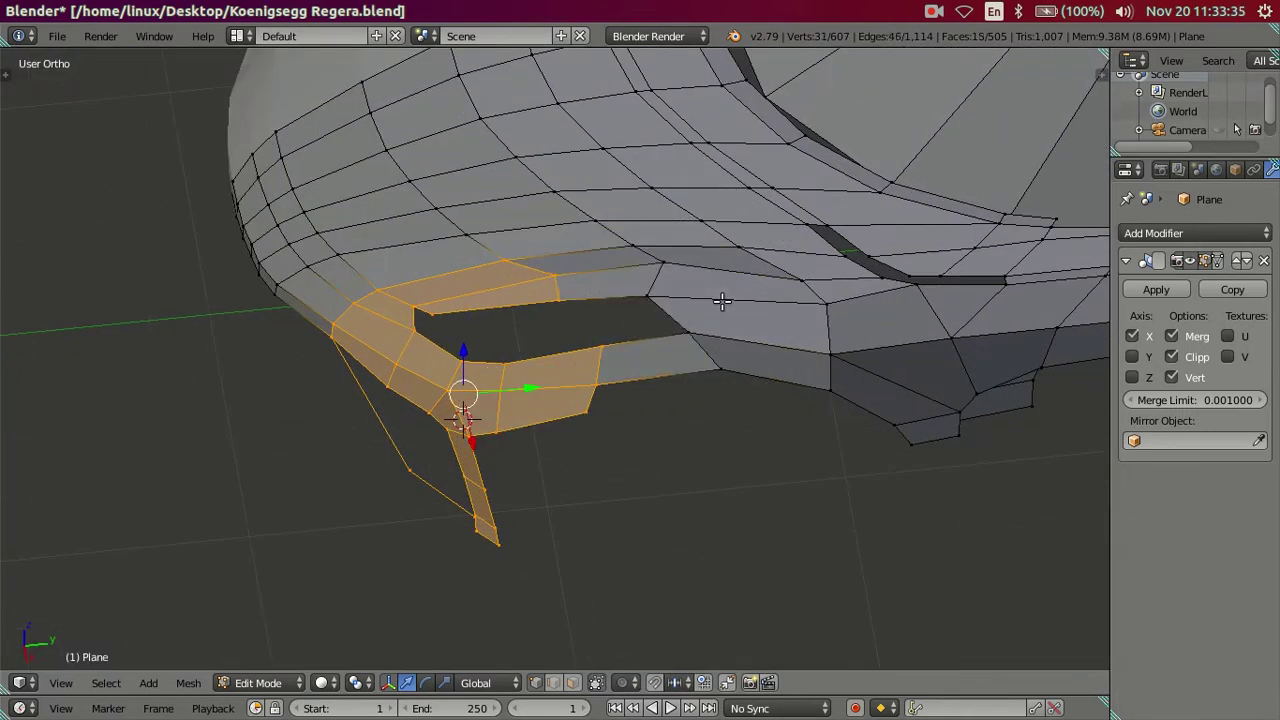
key("KP_3")
left_click_drag(452, 250, 446, 231)
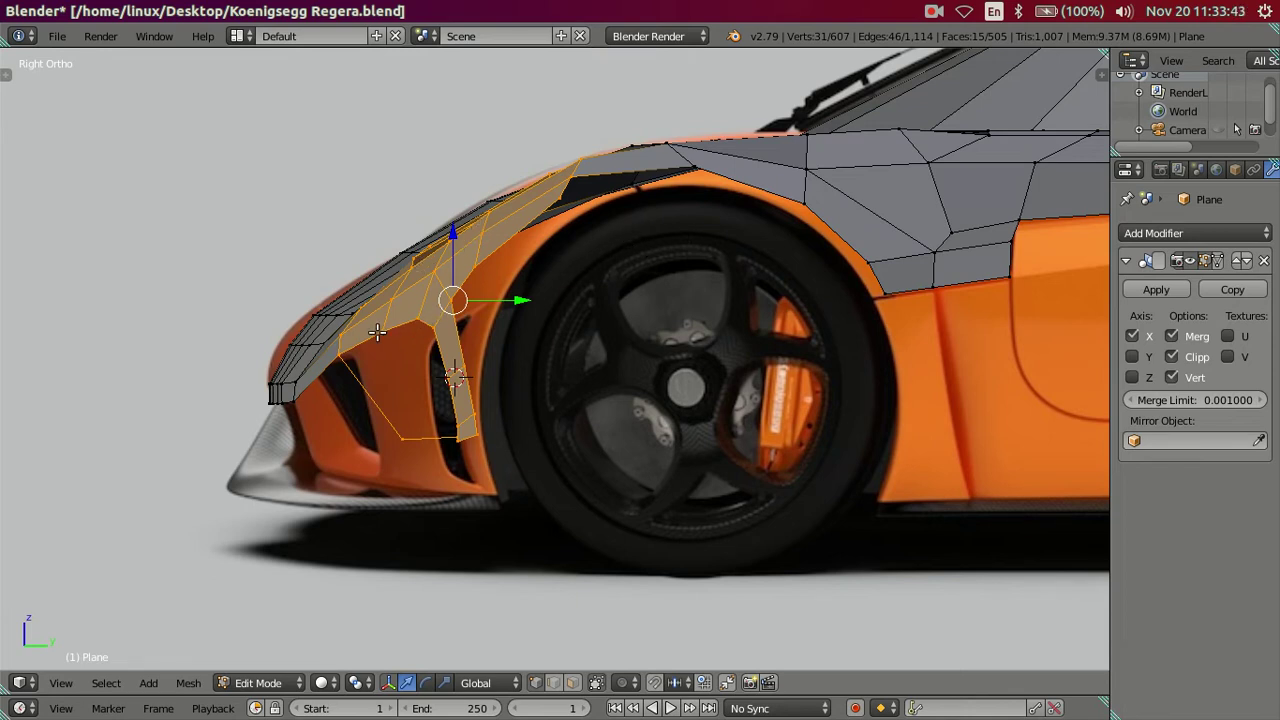
Step: Deselect the lower grille and vertical strip, then raise the fender-top faces 0.0343 units
key("c")
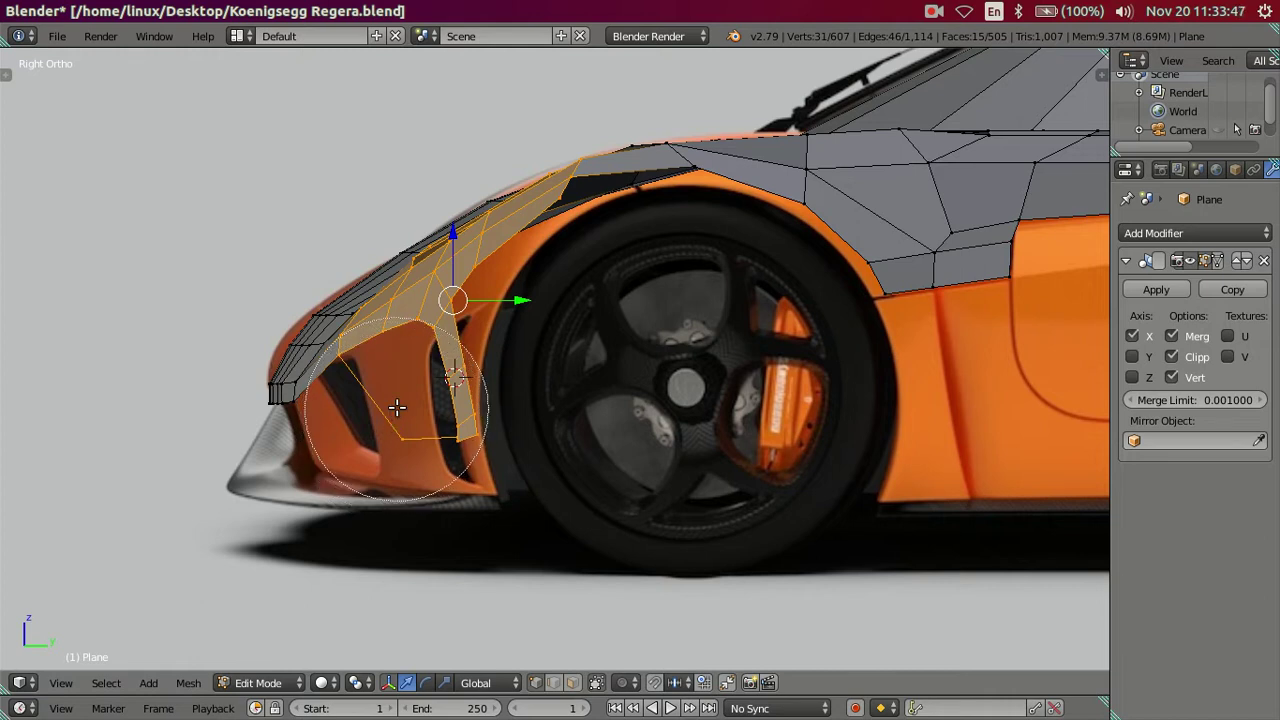
mouse_move(406, 408)
middle_mouse_down()
mouse_move(523, 351)
mouse_move(583, 294)
middle_mouse_up()
right_click(588, 283)
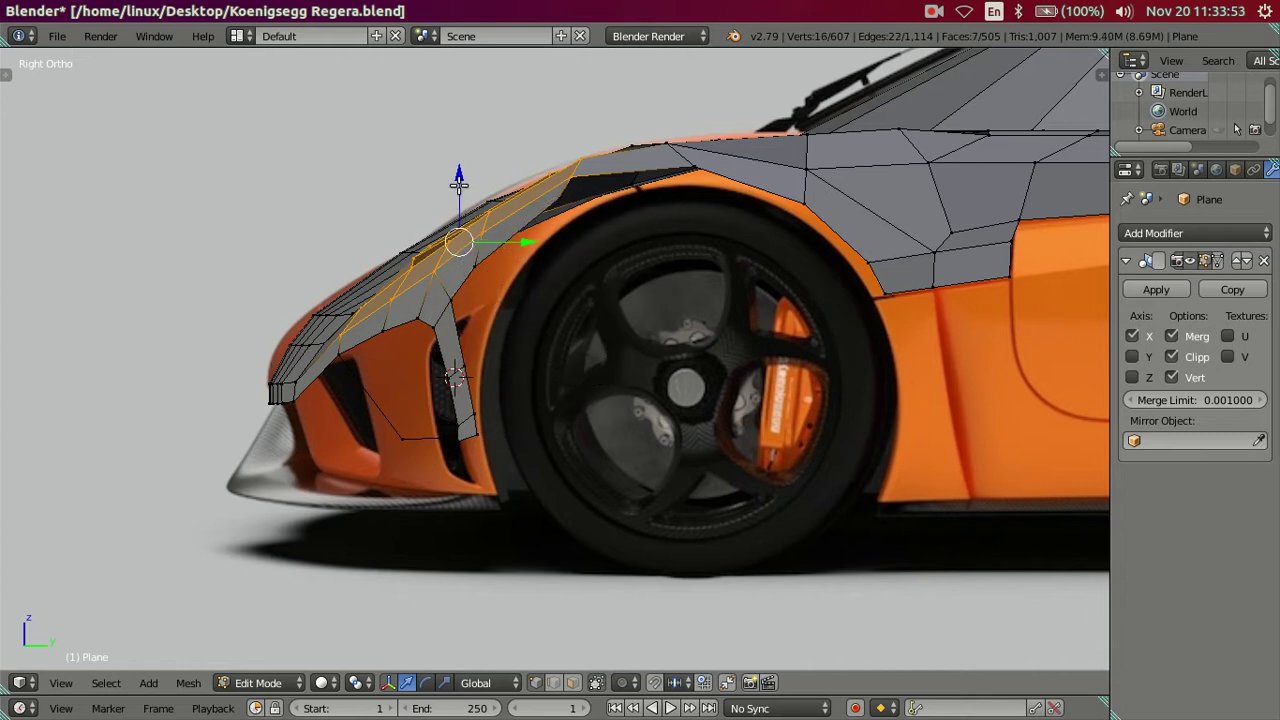
left_click_drag(461, 173, 452, 158)
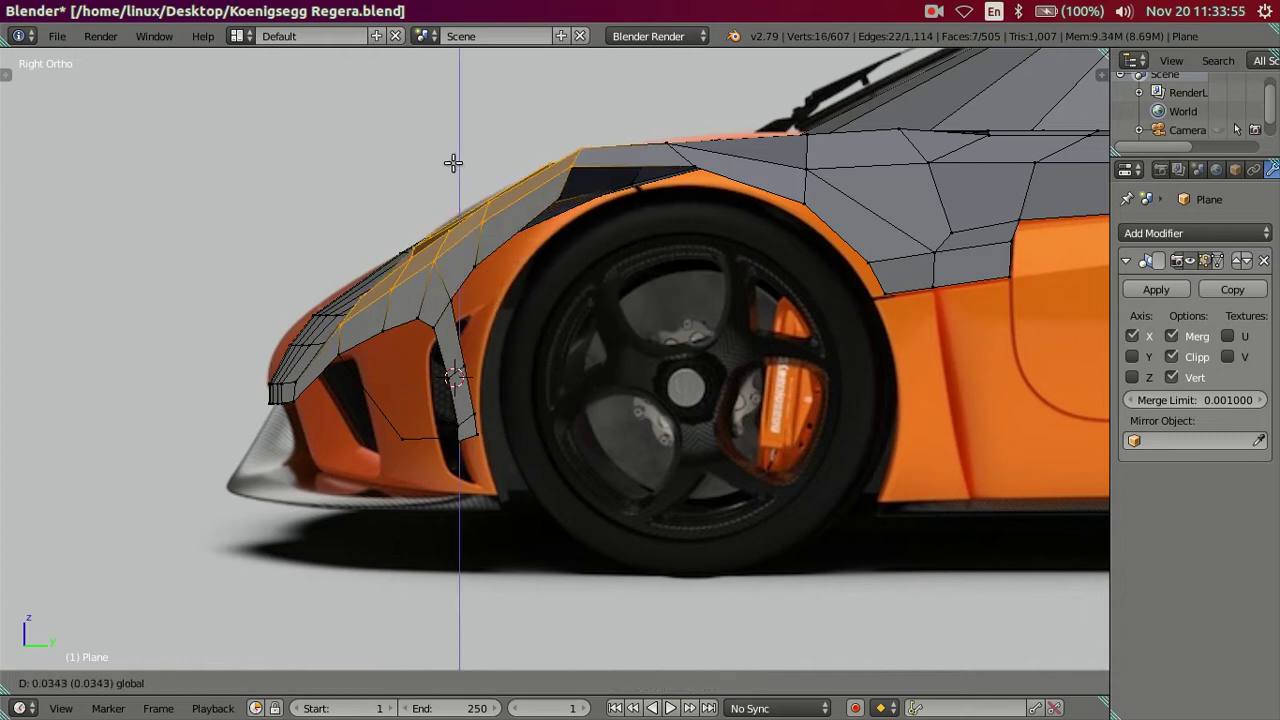
left_click(452, 158)
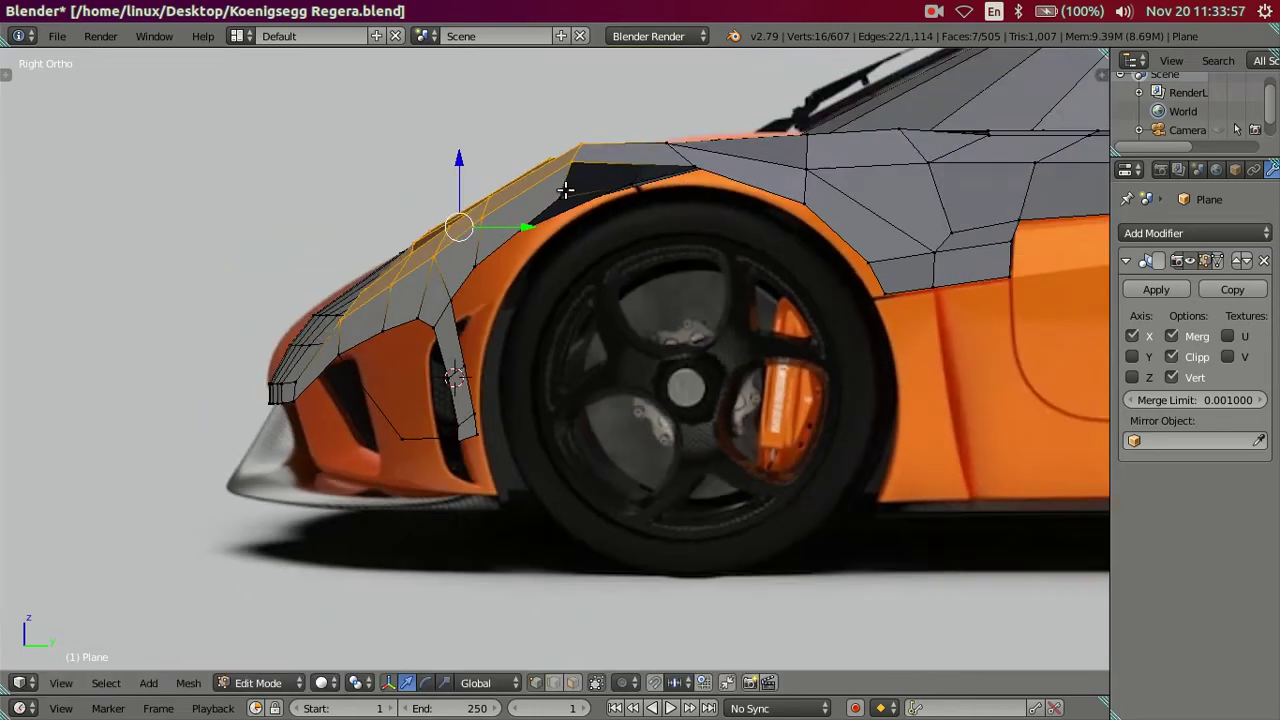
key("shift+z")
middle_click_drag(452, 158, 628, 371)
scroll(628, 371, "up", 3)
Step: Select four fender-top vertices and lower them slightly against the side reference
right_click(555, 318)
right_click(561, 352, "shift")
right_click(613, 440, "shift")
right_click(608, 470, "shift")
middle_click_drag(608, 470, 621, 240)
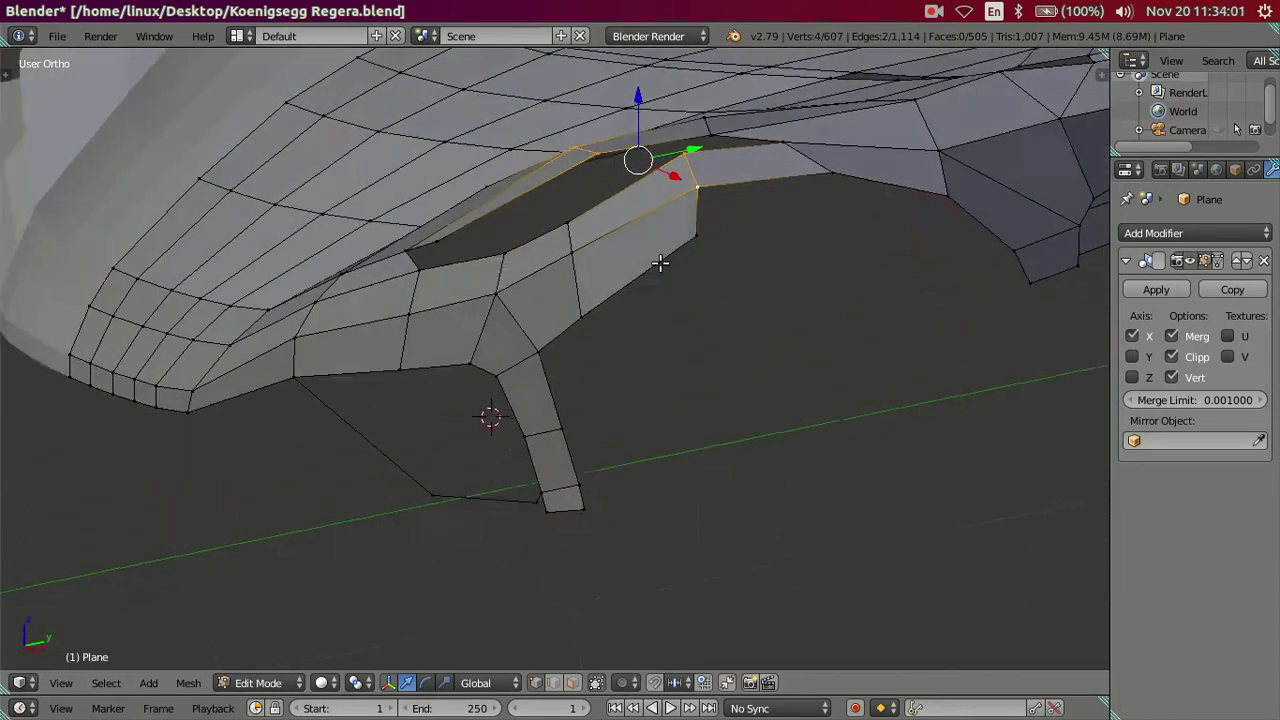
key("KP_3")
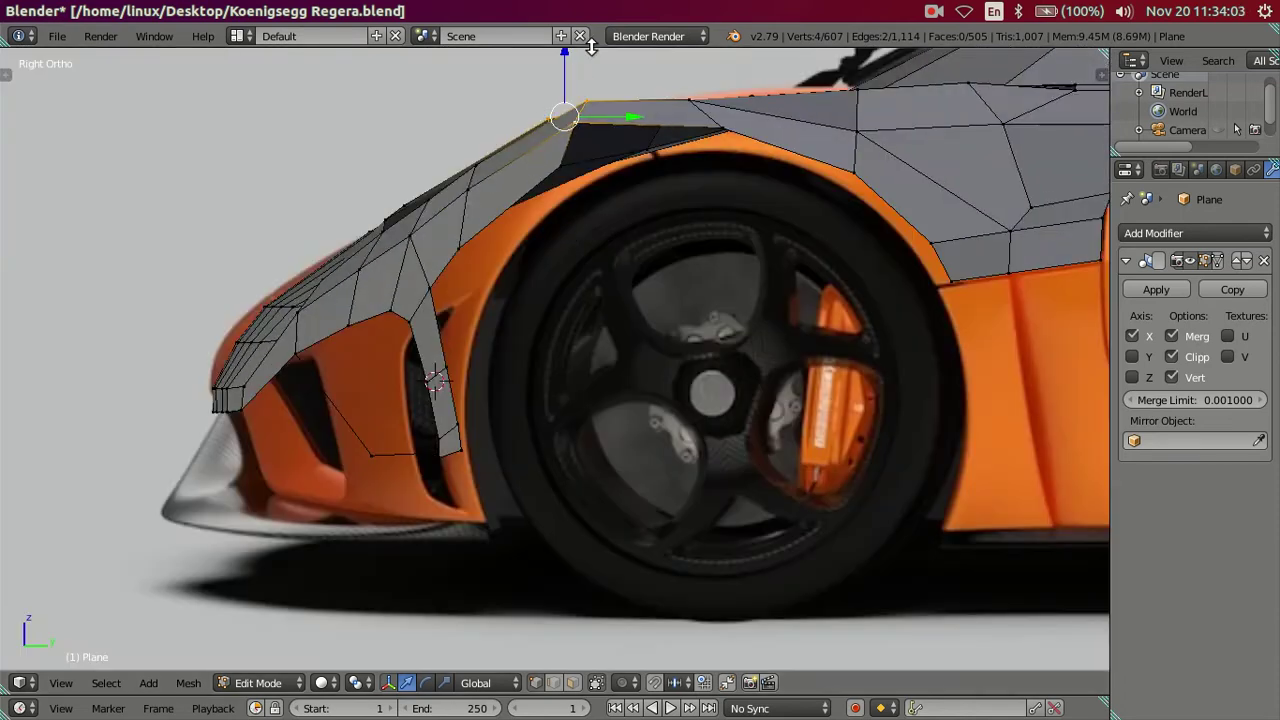
left_click_drag(565, 67, 575, 80)
scroll(506, 160, "down", 3)
Step: Select three vertices near the door edge and raise them slightly in side view
key("a")
scroll(506, 200, "down", 1)
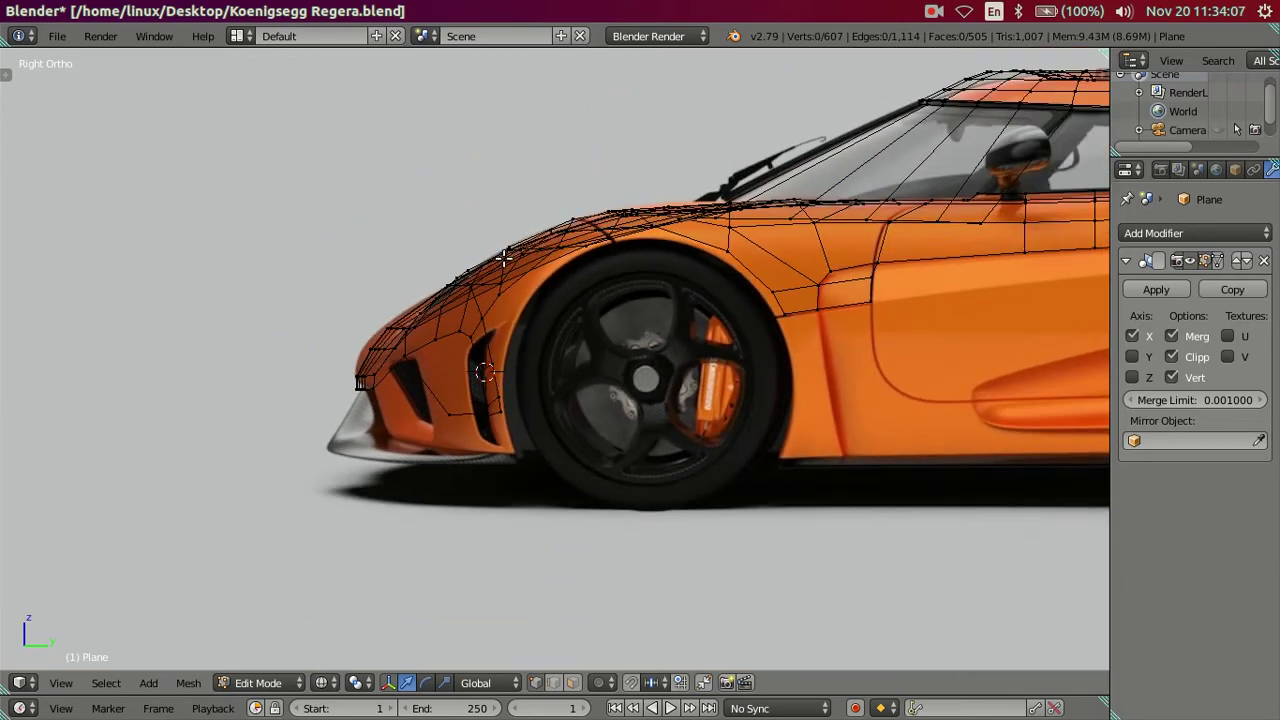
key("t")
scroll(505, 267, "down", 1)
key("t")
scroll(428, 351, "up", 2)
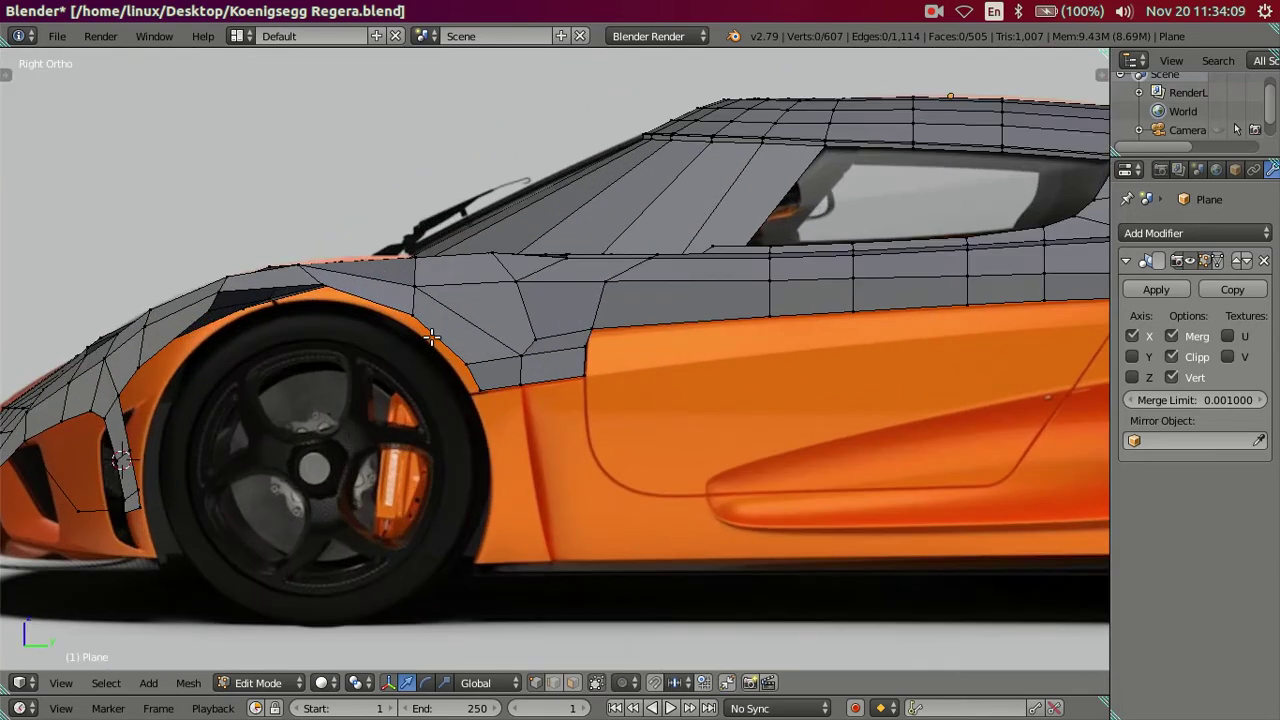
scroll(470, 370, "up", 2)
scroll(511, 381, "up", 2)
scroll(511, 381, "up", 3)
mouse_move(517, 377)
middle_mouse_down()
mouse_move(583, 397)
mouse_move(523, 549)
mouse_move(477, 449)
middle_mouse_up()
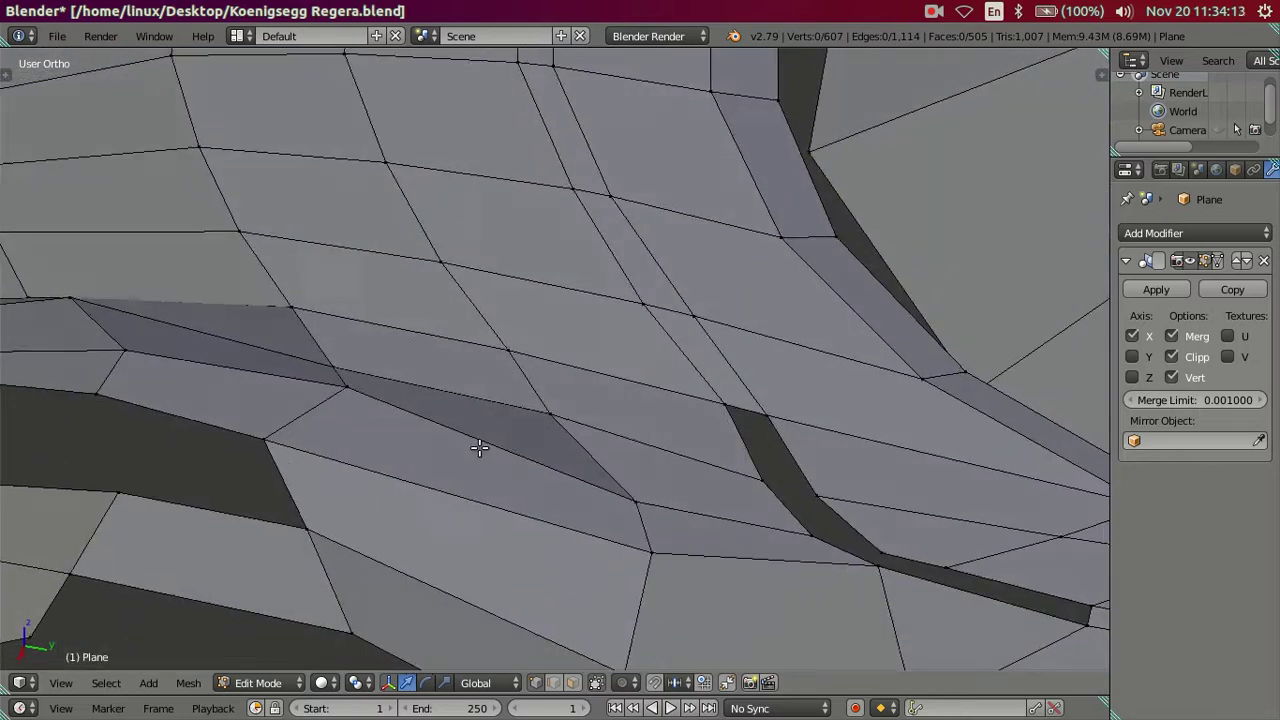
right_click(628, 515)
right_click(645, 542, "shift")
scroll(616, 597, "down", 3)
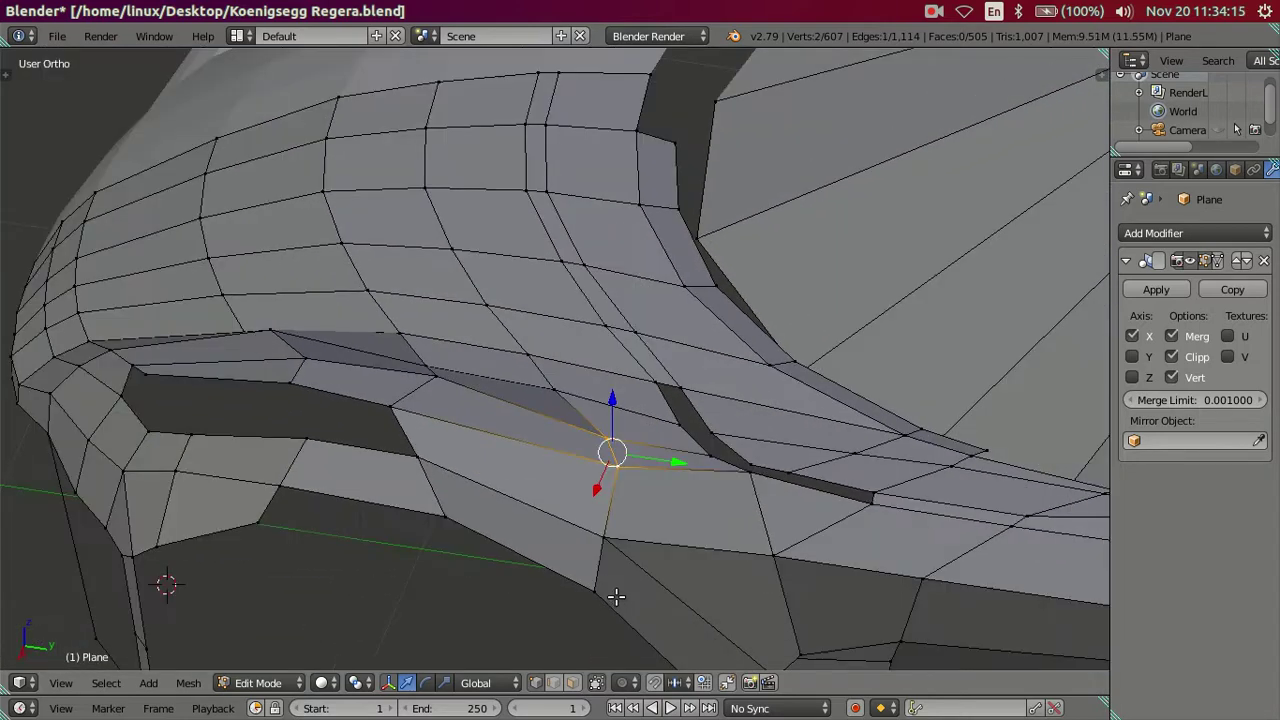
right_click(595, 537, "shift")
key("KP_3")
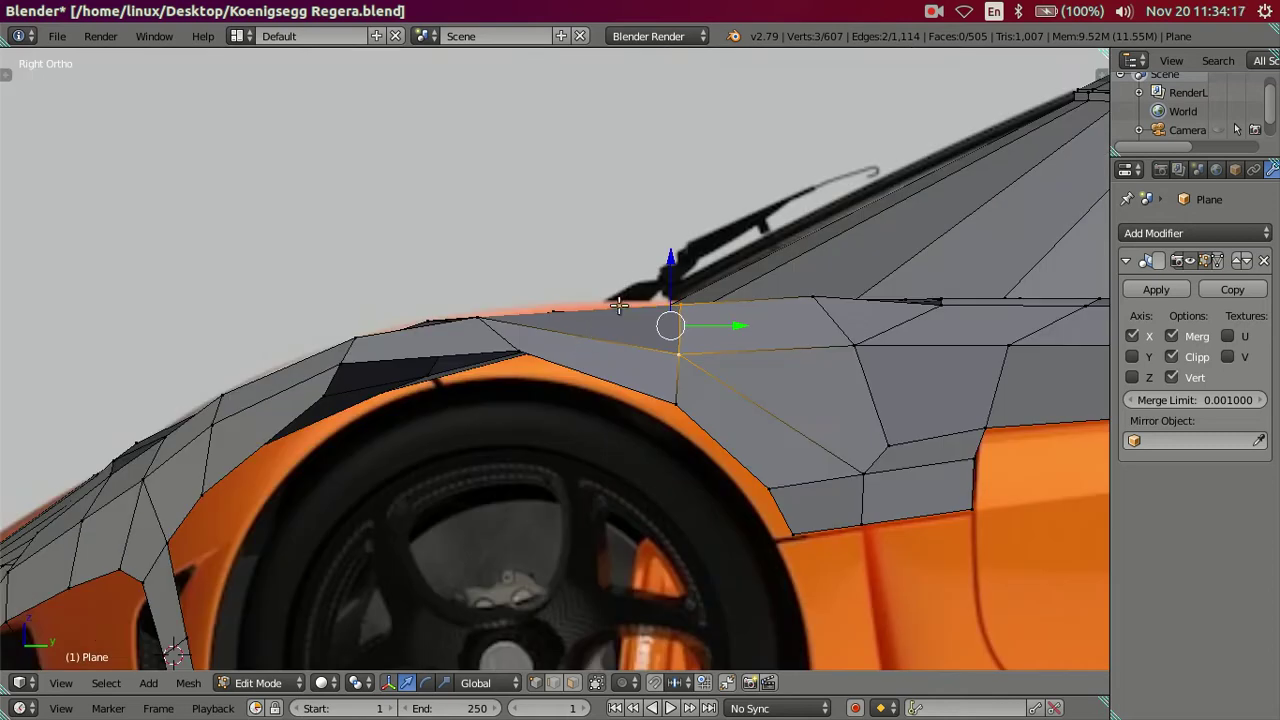
left_click_drag(666, 262, 666, 256)
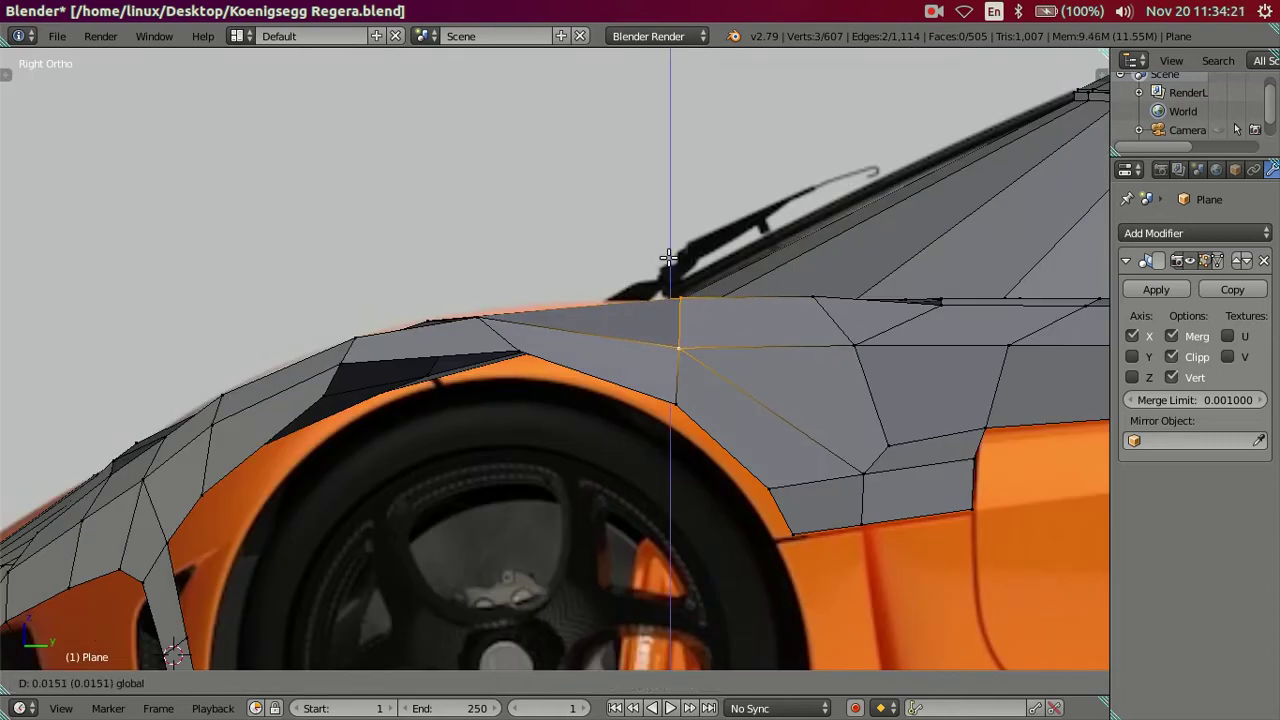
left_click_drag(668, 258, 668, 260)
Step: Raise three fender-top vertices near the windscreen base about 0.015 units to match the outline
key("a")
middle_click_drag(571, 329, 538, 438)
right_click(517, 434)
right_click(499, 406, "shift")
right_click(508, 402, "shift")
key("KP_3")
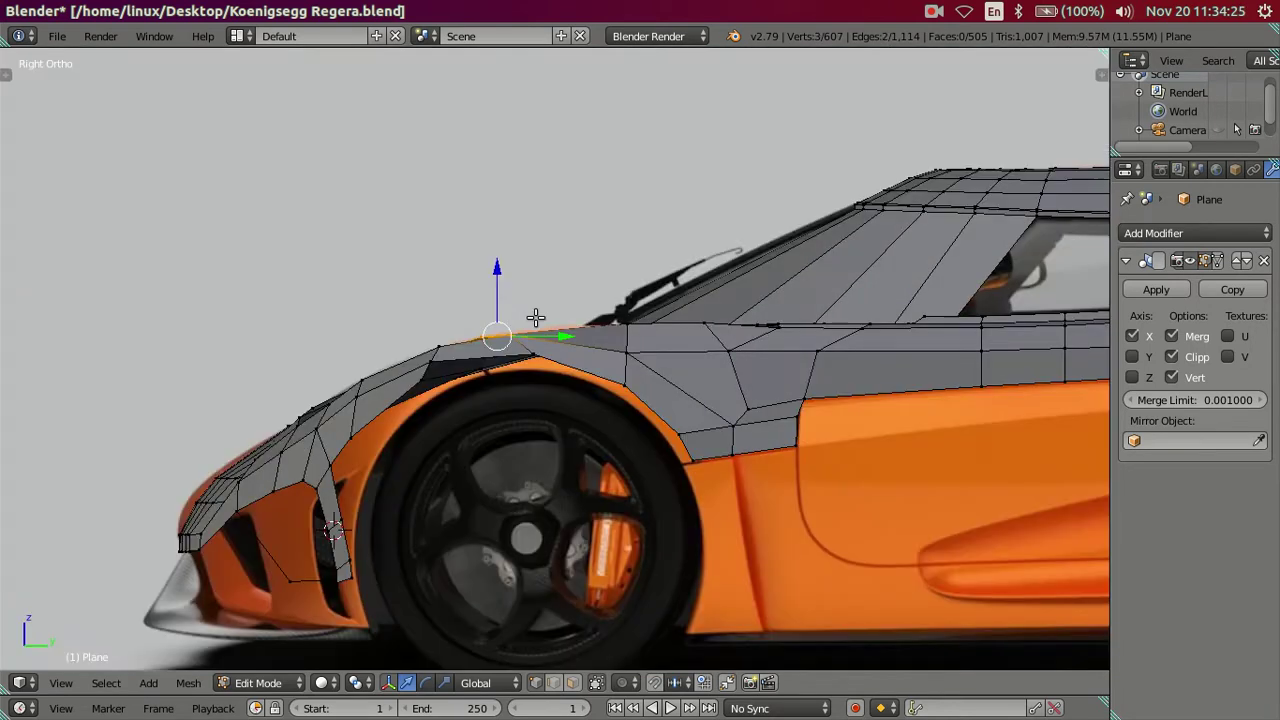
scroll(474, 308, "up", 2)
left_click_drag(472, 257, 480, 257)
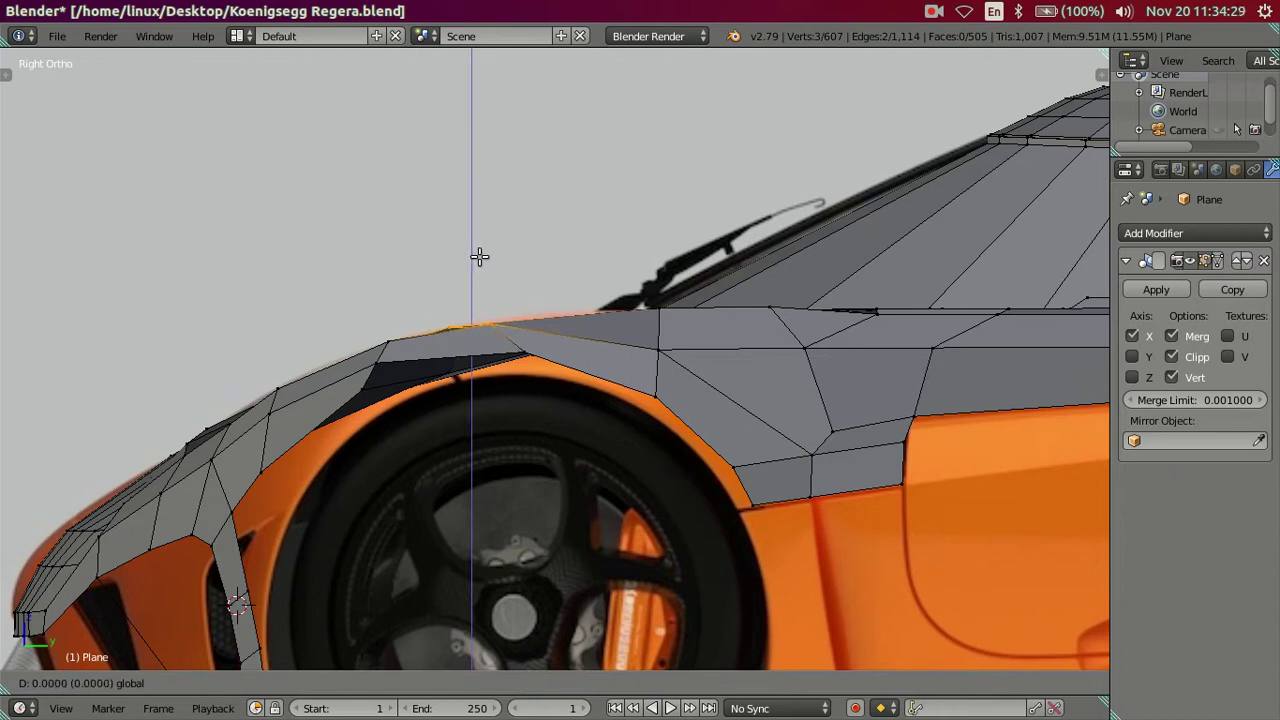
left_click(480, 257)
key("a")
scroll(434, 306, "down", 3)
middle_click_drag(434, 306, 514, 409, "shift")
Step: Select the edge loop along the fender top and orbit to a higher front view
scroll(513, 410, "up", 4)
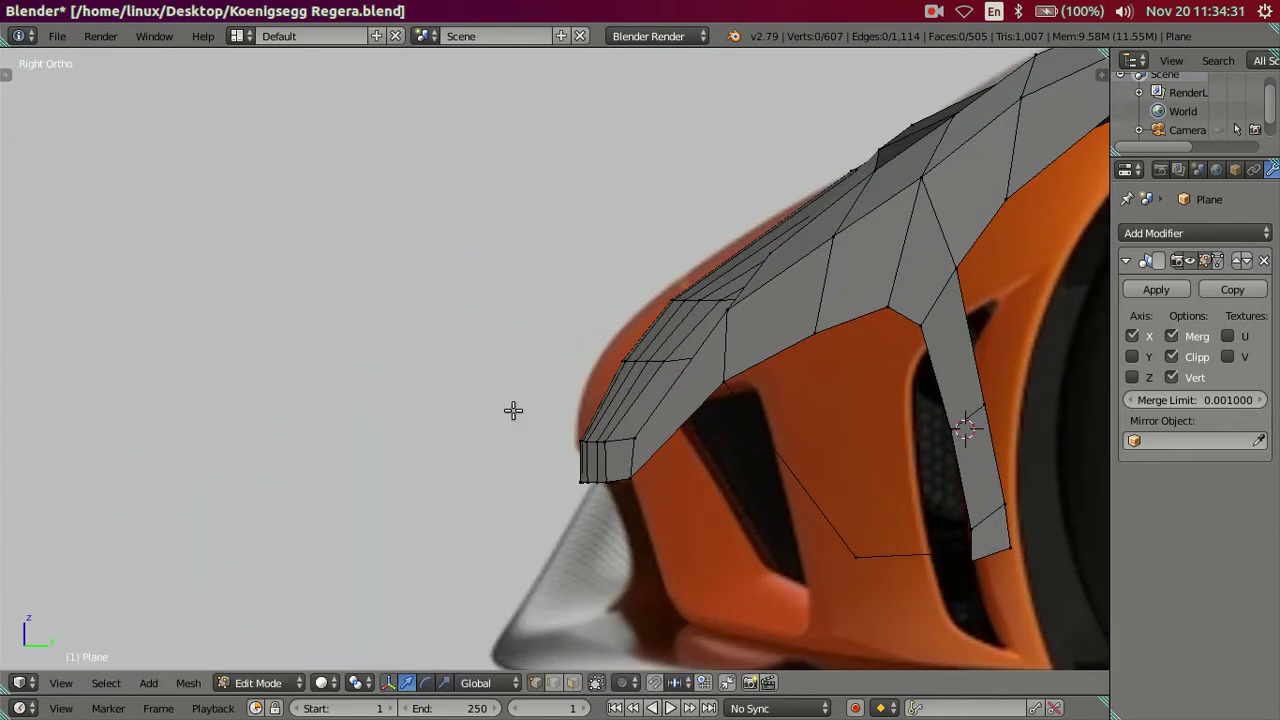
scroll(513, 410, "down", 2)
right_click(698, 357, "alt")
scroll(693, 345, "down", 2)
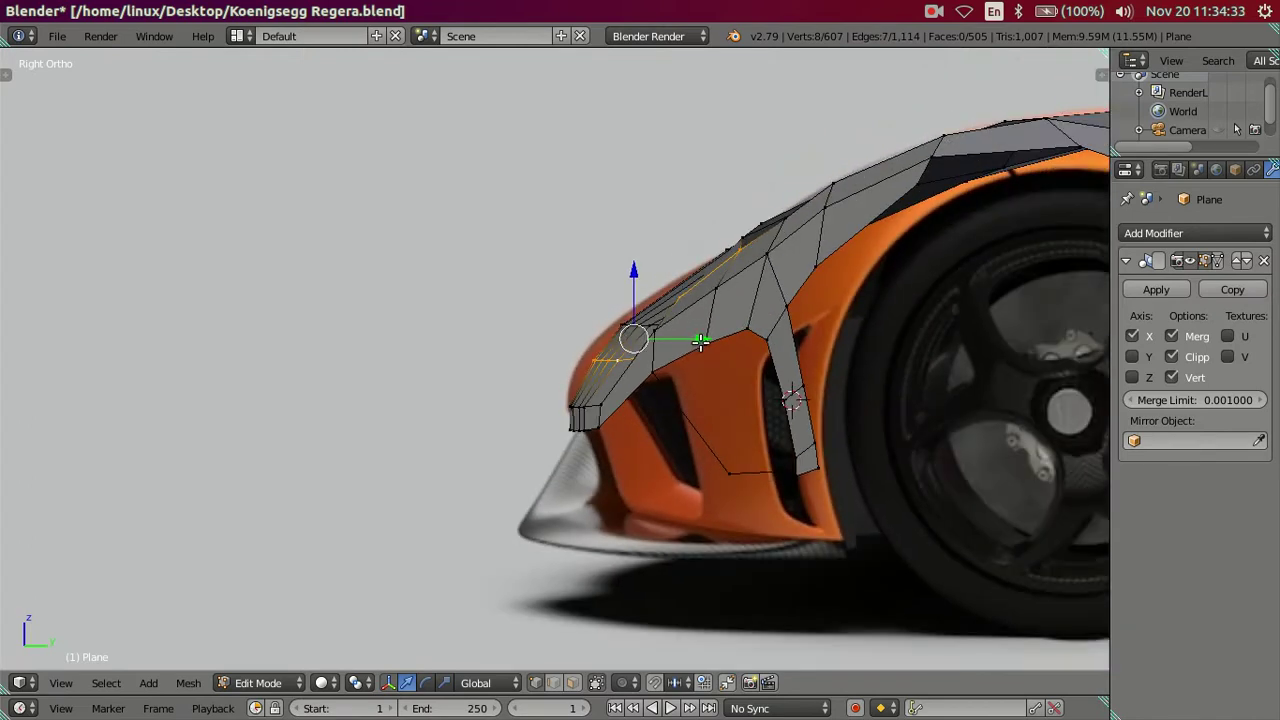
scroll(700, 341, "down", 1)
scroll(666, 334, "up", 2)
middle_click_drag(666, 334, 686, 394)
scroll(755, 430, "up", 2)
mouse_move(755, 430)
middle_mouse_down()
mouse_move(689, 366)
mouse_move(610, 330)
mouse_move(757, 286)
middle_mouse_up()
Step: Add the upper edge loop, lower face loop and bottom strip, then raise them along Z
key("c")
key("Escape")
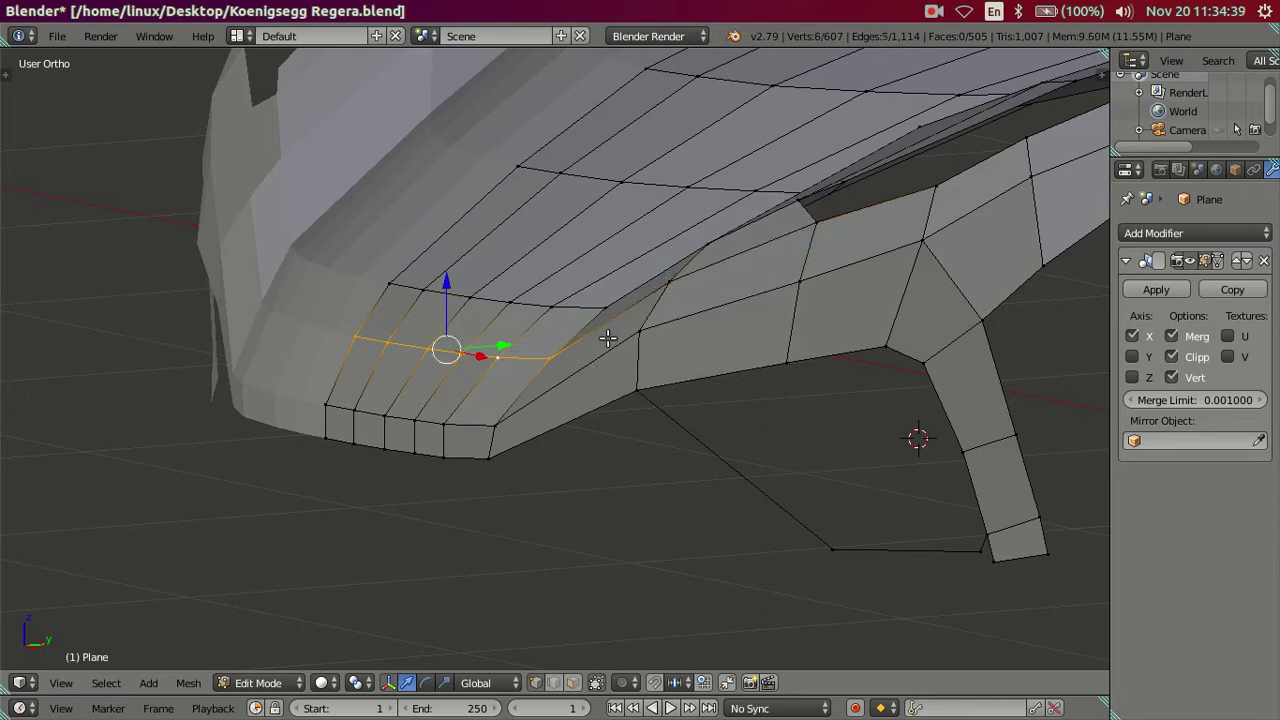
left_click(392, 286, "alt+shift")
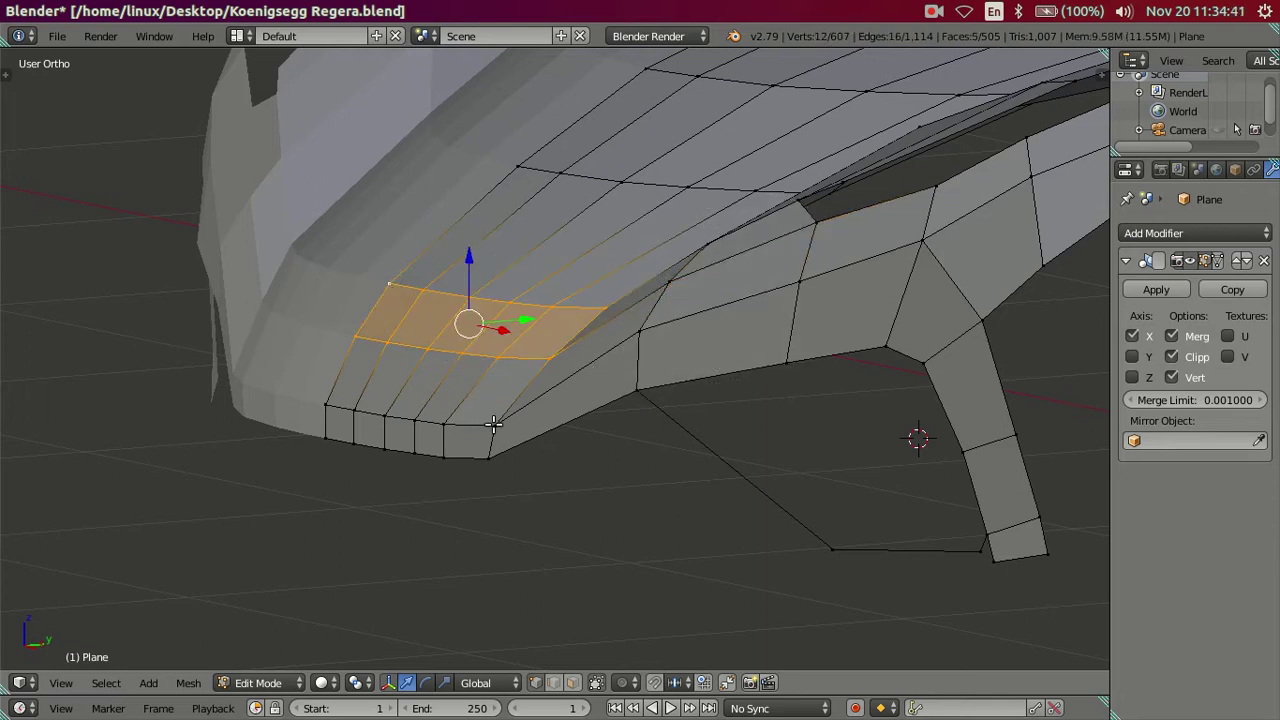
left_click(326, 401, "alt+shift")
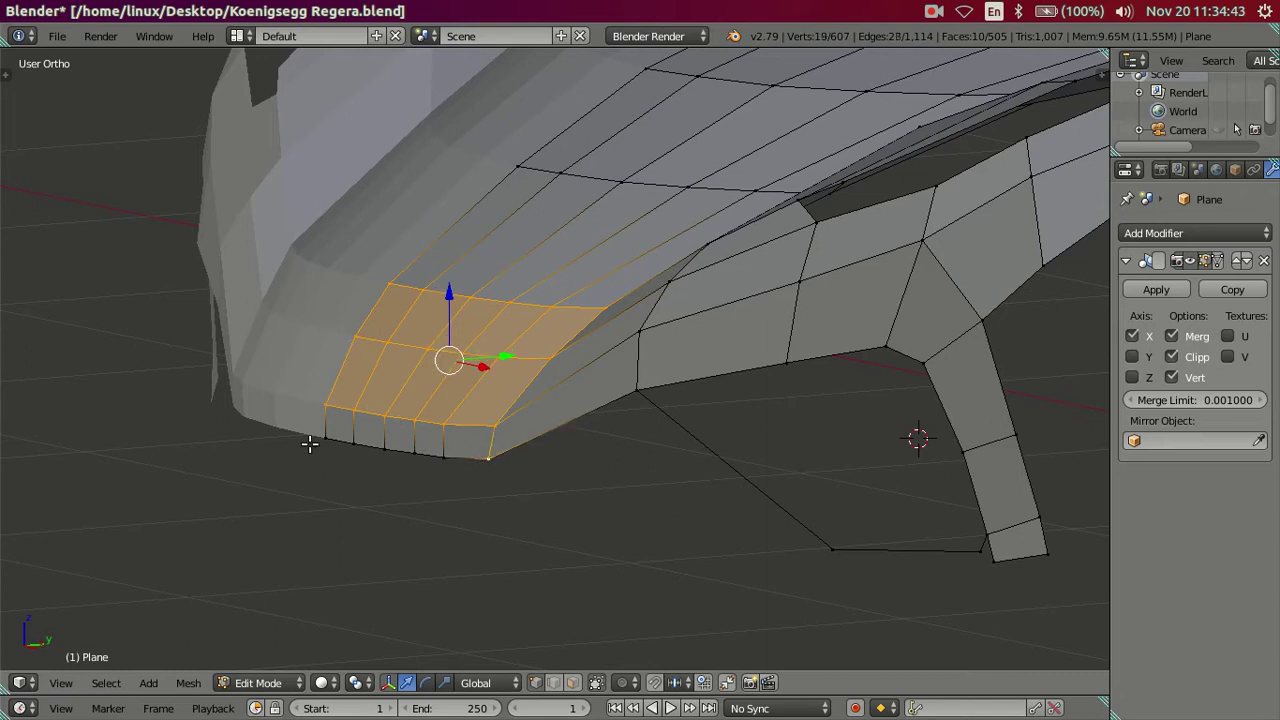
left_click(312, 438, "alt+shift")
key("KP_3")
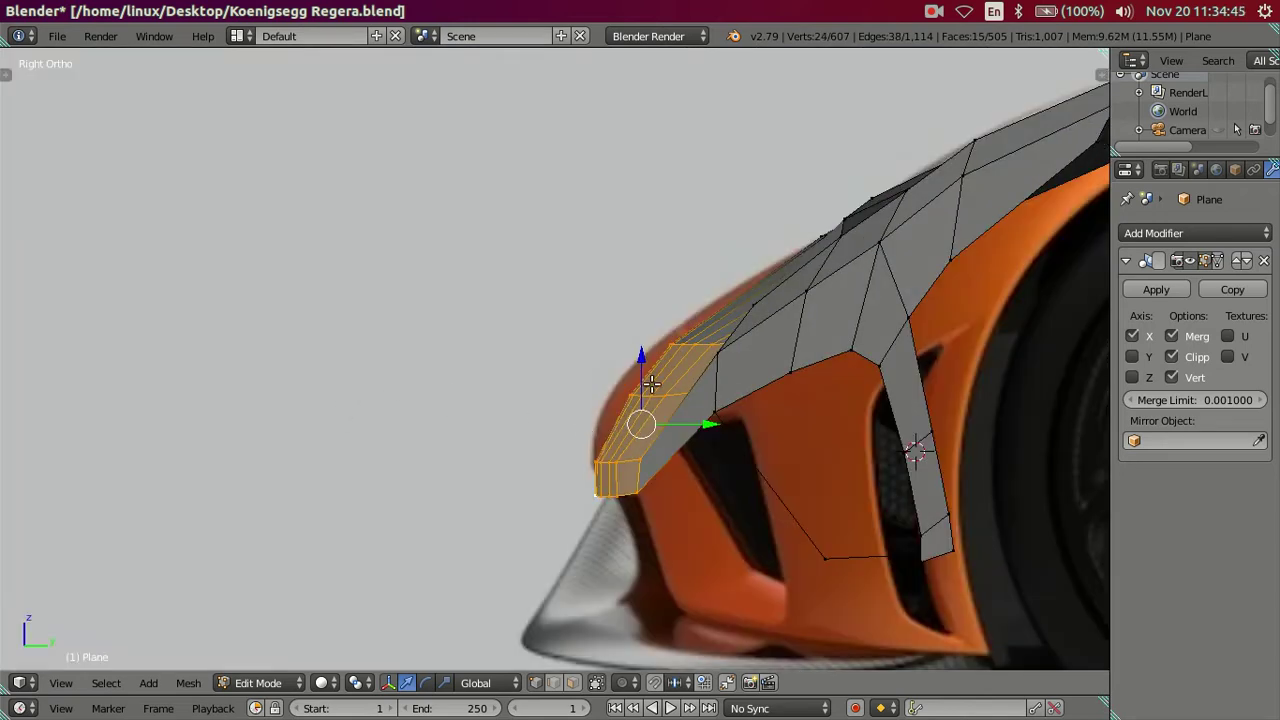
key("g")
key("z")
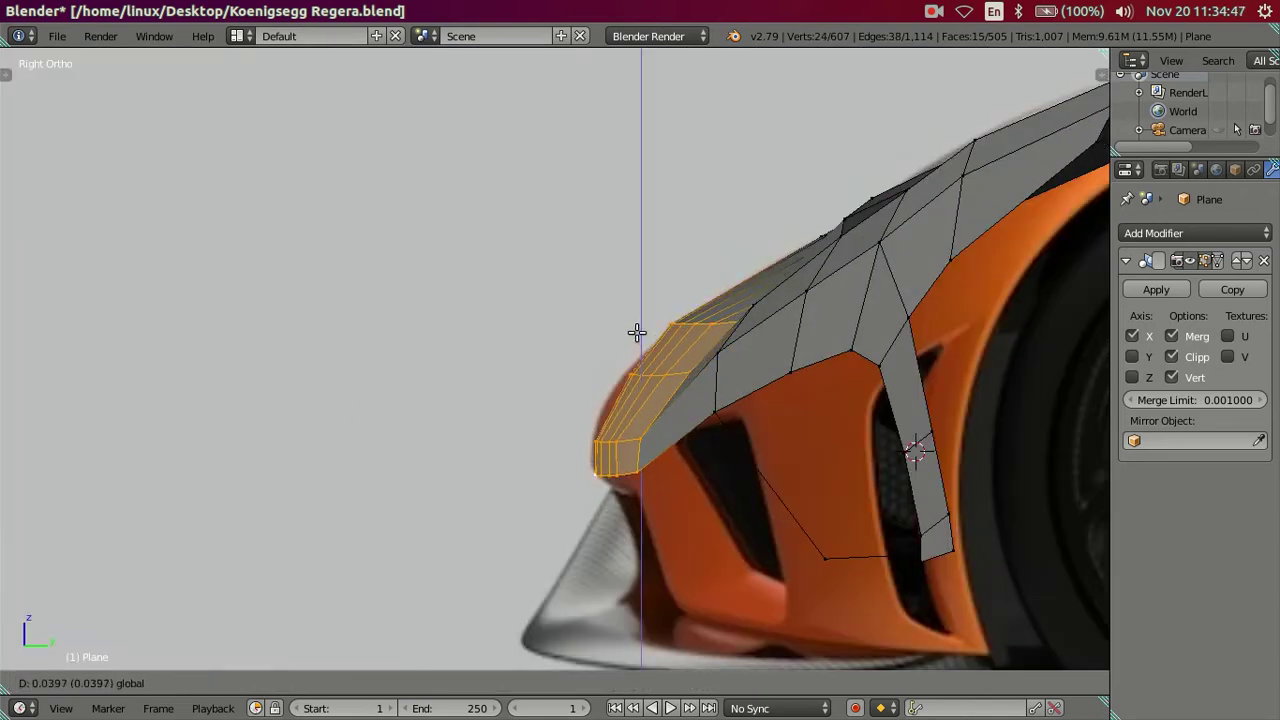
left_click(637, 332)
Step: Select the front nose edge loop and move it along Y in the side reference view
scroll(640, 360, "down", 2)
key("a")
scroll(782, 296, "up", 2)
scroll(782, 296, "up", 1)
mouse_move(782, 296)
middle_mouse_down()
mouse_move(517, 514)
mouse_move(571, 550)
mouse_move(495, 326)
middle_mouse_up()
right_click(495, 326)
right_click(412, 262, "alt")
key("KP_3")
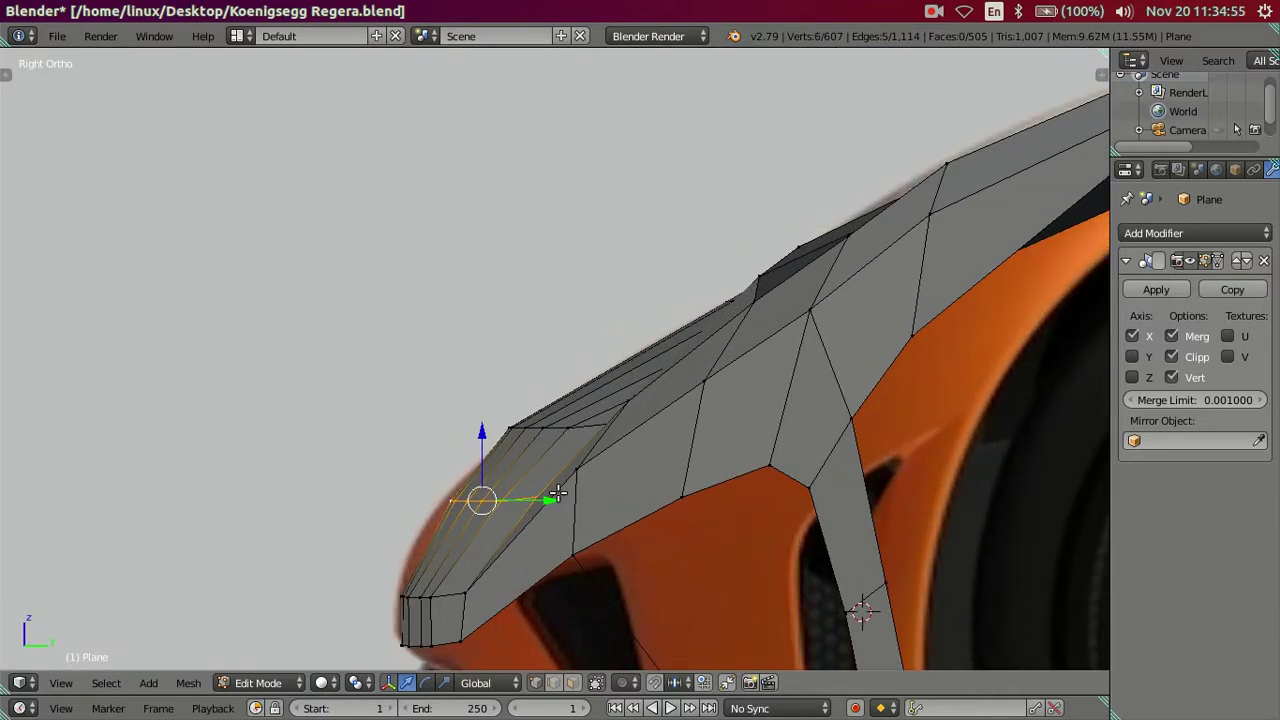
key("g")
key("y")
left_click(540, 507)
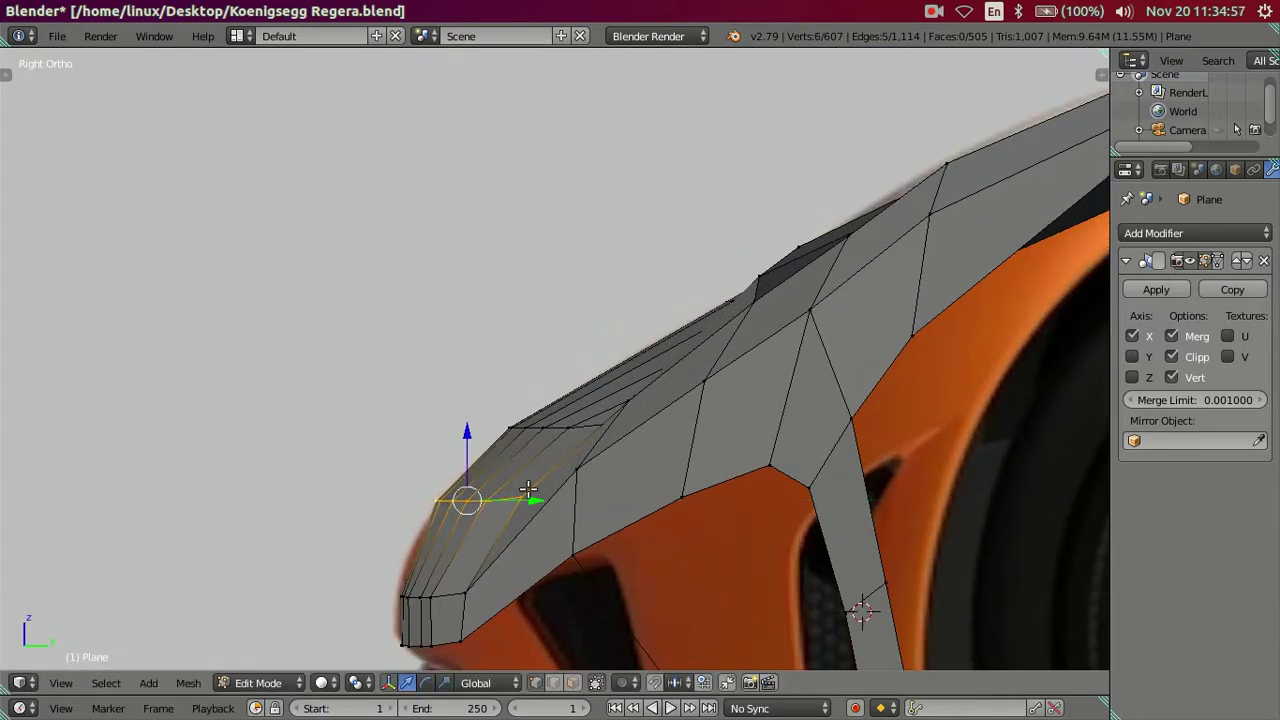
Step: Show the mesh in wireframe, circle-select the nose-tip faces, and raise them along Z
key("g")
key("Escape")
key("a")
key("z")
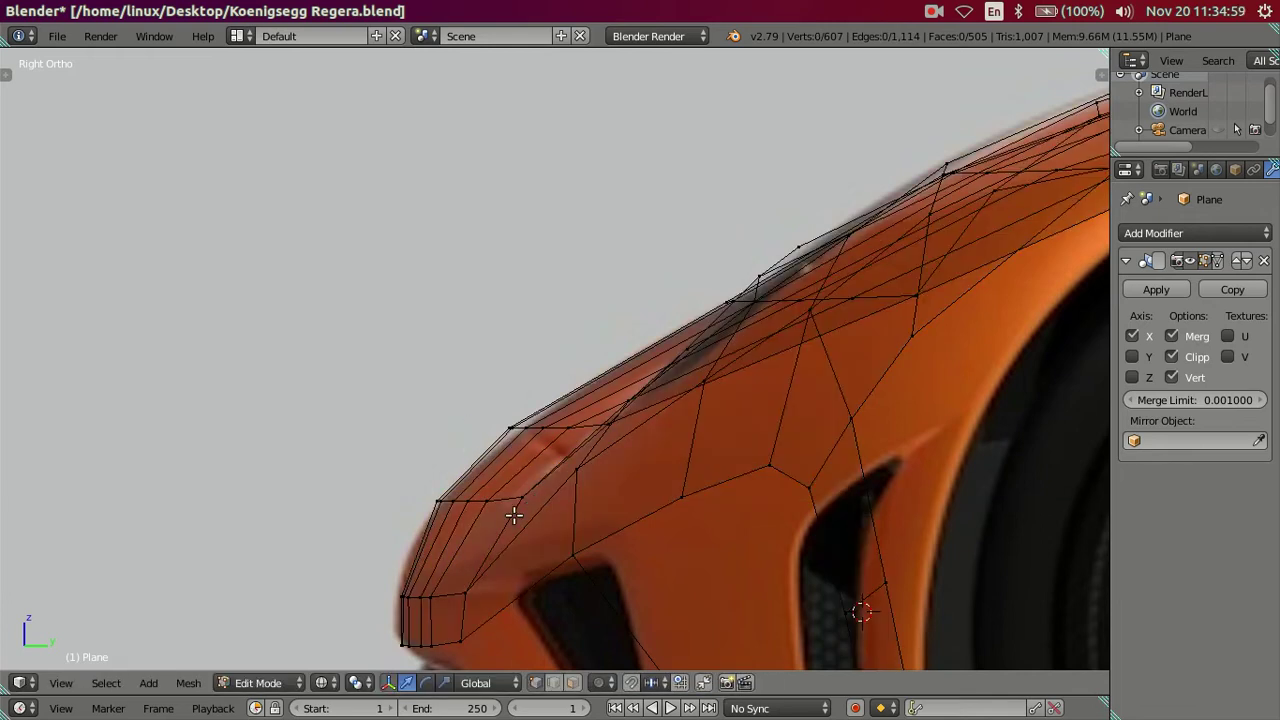
right_click(446, 600)
scroll(456, 638, "down", 1)
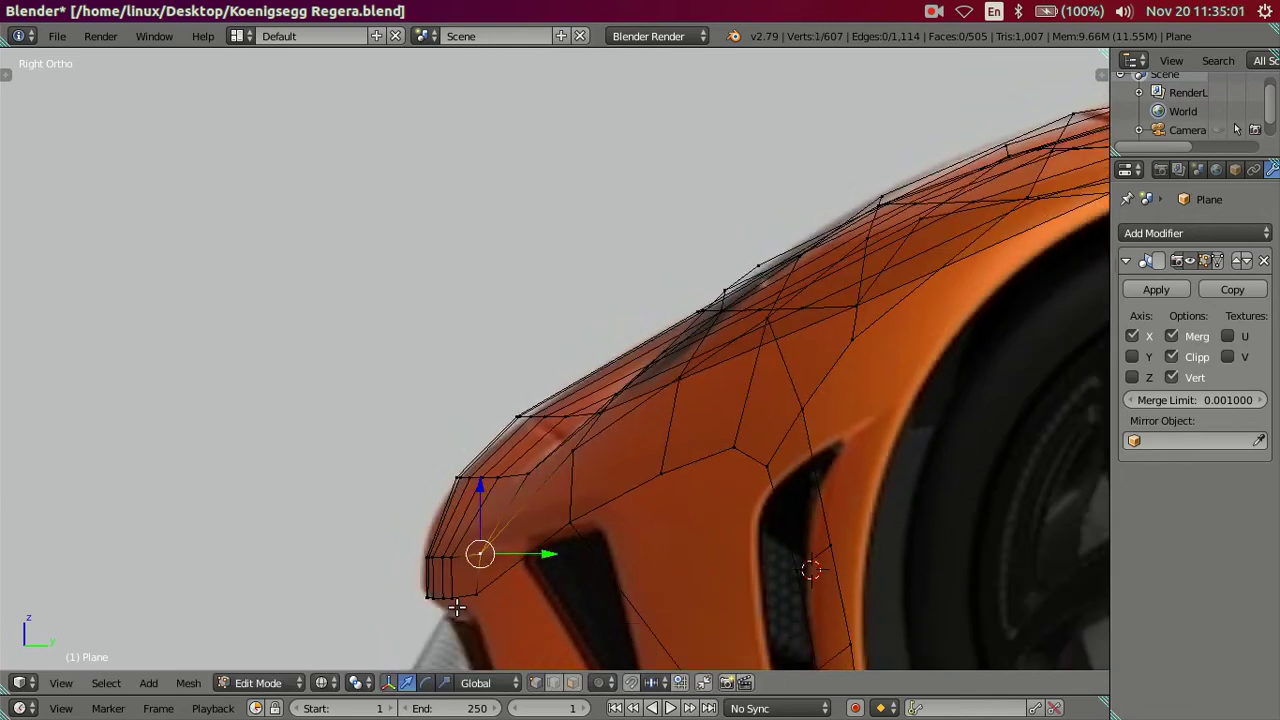
key("c")
left_click_drag(414, 594, 414, 540)
right_click(414, 537)
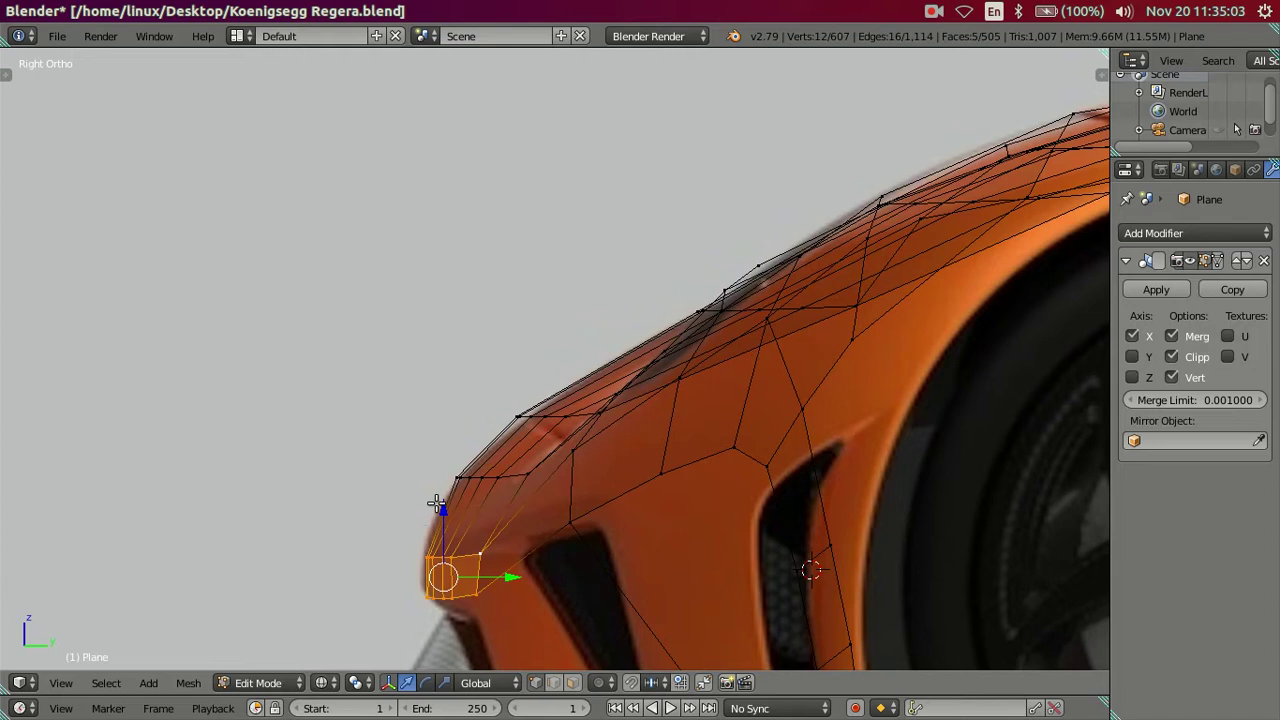
key("g")
key("z")
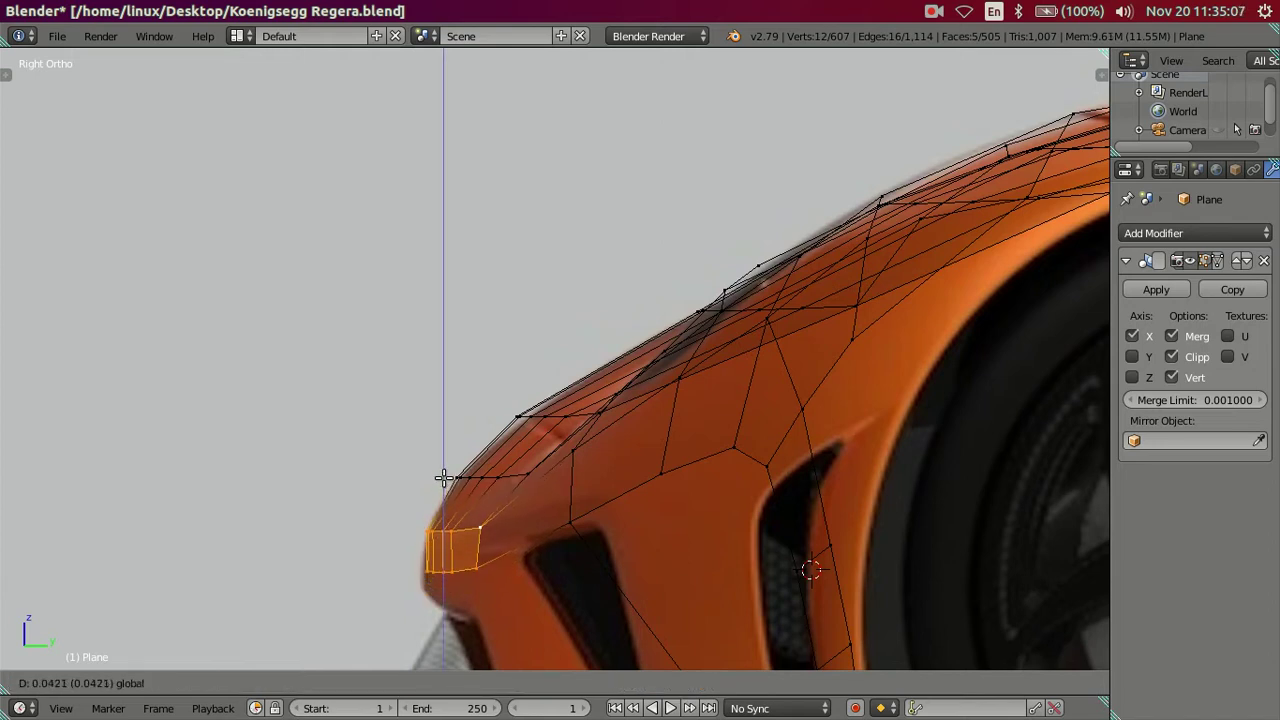
left_click(443, 480)
Step: Deselect the upper nose-tip vertices and raise the lower row slightly toward the bumper outline
key("c")
middle_click_drag(457, 510, 451, 497)
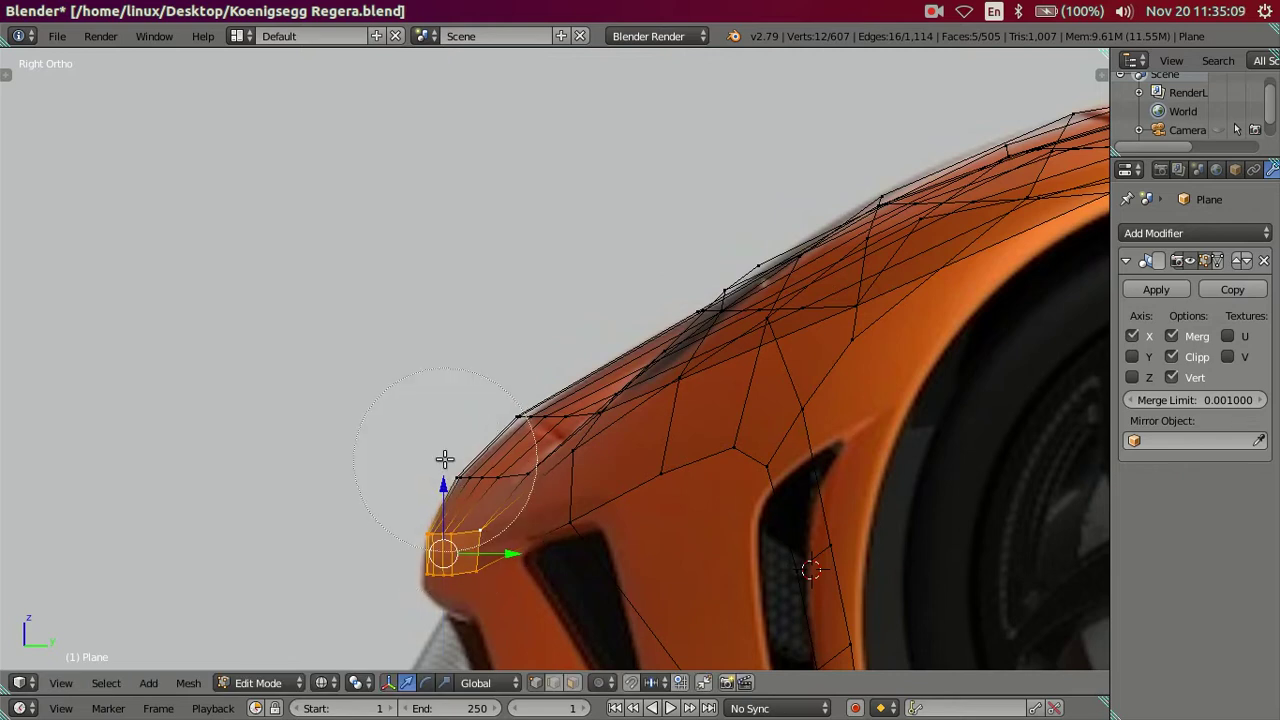
right_click(451, 497)
left_click_drag(449, 507, 450, 491)
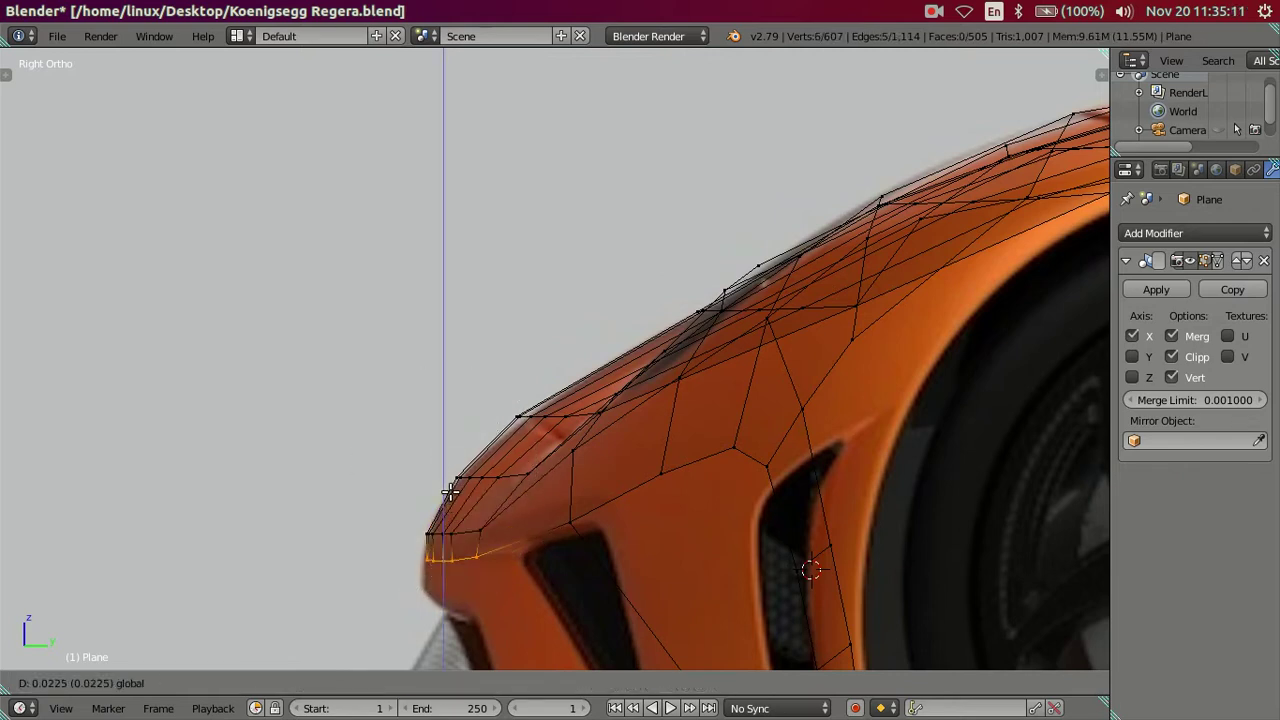
left_click(450, 491)
scroll(452, 488, "down", 3)
Step: Deselect everything and frame the fender, comparing the solid mesh against the orange reference
key("a")
key("z")
scroll(610, 410, "up", 1)
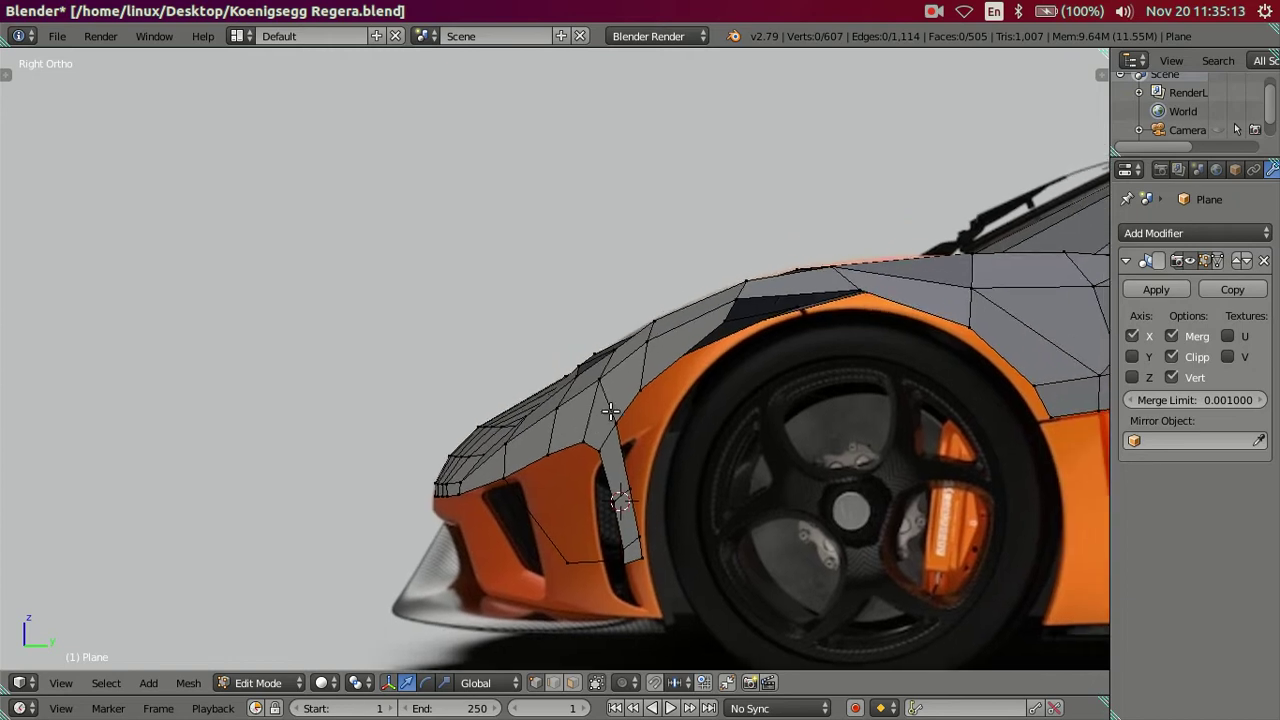
middle_click_drag(610, 410, 606, 408, "shift")
scroll(607, 401, "up", 1)
key("alt+z")
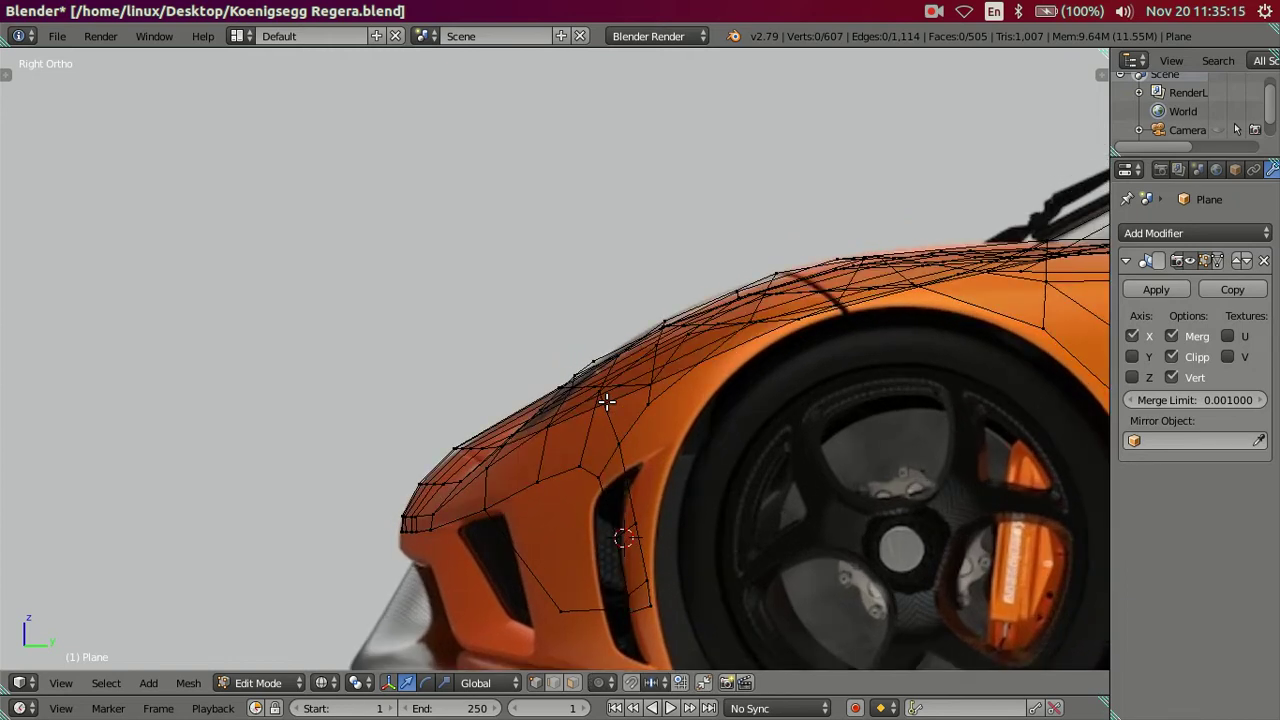
scroll(557, 443, "up", 1)
key("alt+z")
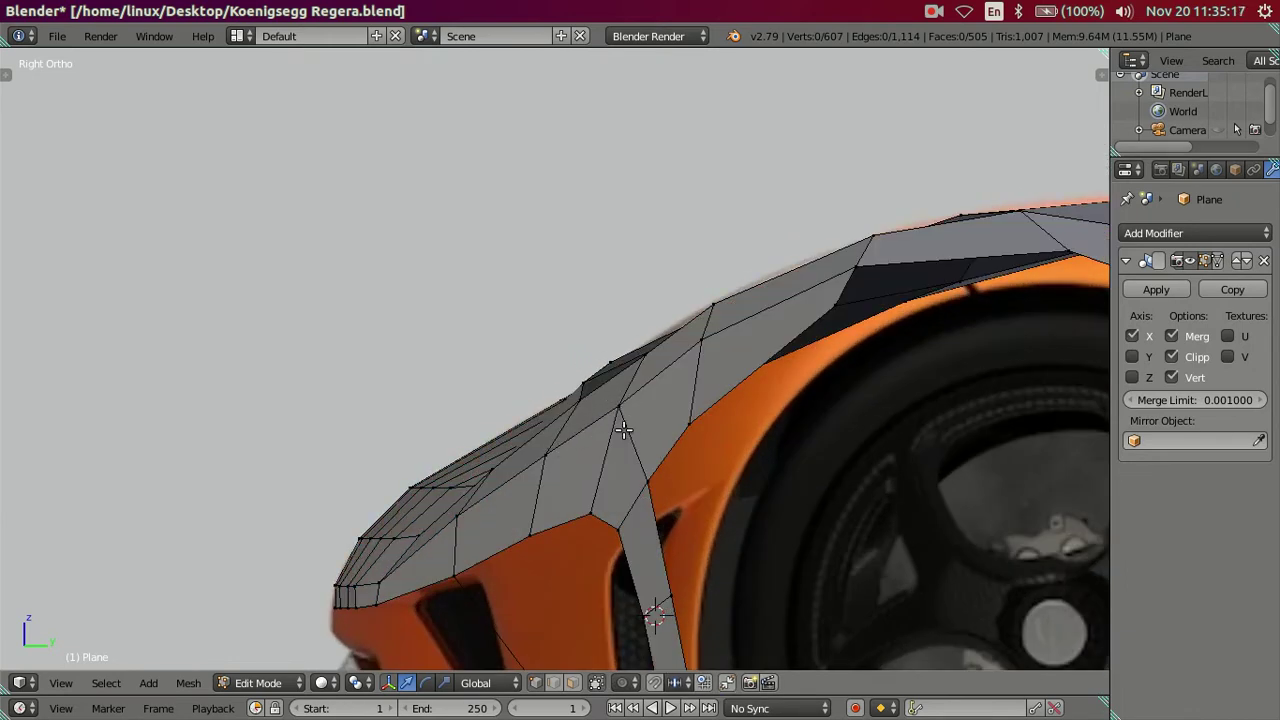
Step: Select the vertices along the fender's upper crease and lower them slightly along Z
right_click(460, 514)
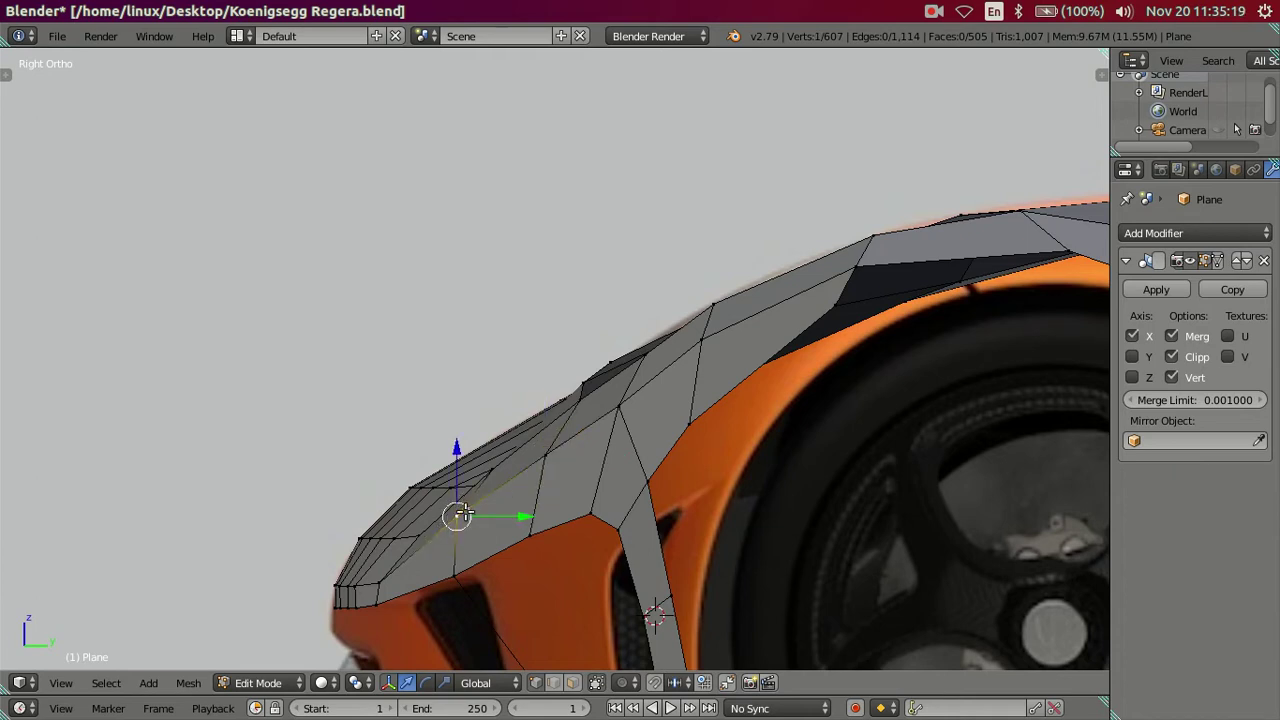
right_click(460, 514, "shift")
right_click(456, 516, "shift")
right_click(540, 453, "shift")
right_click(618, 407, "shift")
right_click(706, 337, "shift")
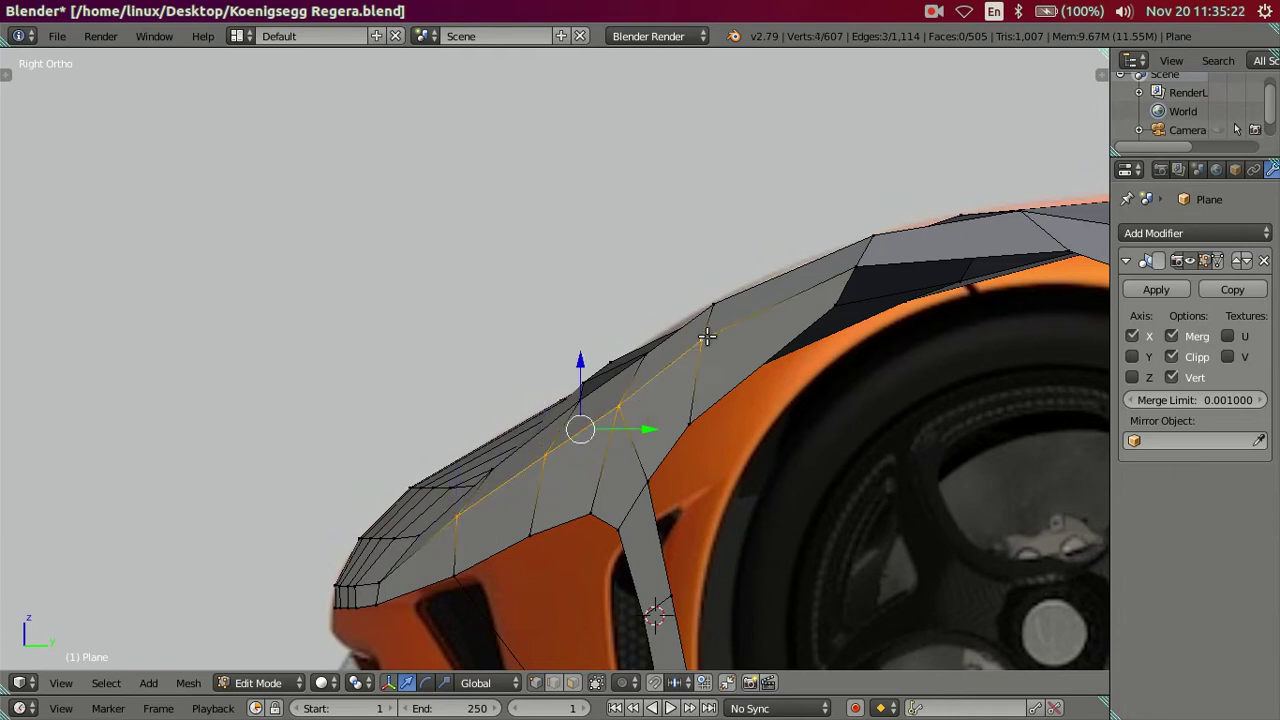
left_click_drag(580, 373, 582, 384)
left_click(582, 384)
key("a")
Step: Switch to the front reference view in wireframe Edit Mode and select a hood vertex beside the headlight
scroll(582, 384, "down", 3)
mouse_move(582, 384)
middle_mouse_down()
mouse_move(877, 497)
mouse_move(771, 432)
mouse_move(754, 383)
mouse_move(629, 380)
mouse_move(455, 462)
mouse_move(440, 526)
mouse_move(651, 380)
mouse_move(686, 409)
mouse_move(508, 343)
mouse_move(500, 385)
middle_mouse_up()
scroll(508, 343, "down", 3)
key("Tab")
mouse_move(492, 341)
middle_mouse_down()
mouse_move(548, 451)
mouse_move(566, 323)
mouse_move(551, 343)
mouse_move(629, 475)
mouse_move(621, 171)
middle_mouse_up()
key("KP_1")
key("Tab")
scroll(624, 473, "up", 4)
key("z")
right_click(628, 374)
Step: Lower the selected hood vertex beside the headlight vertically to match the front reference
key("g")
key("z")
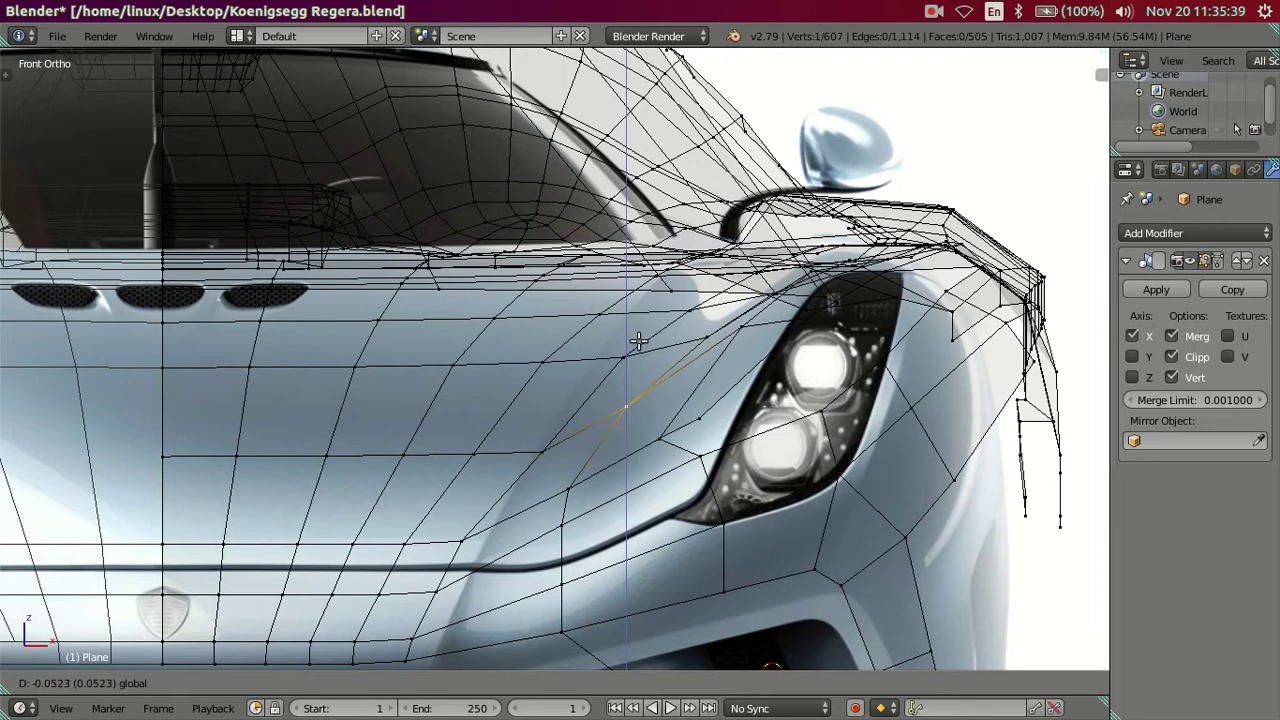
left_click(638, 341)
key("z")
mouse_move(640, 345)
middle_mouse_down()
mouse_move(697, 391)
mouse_move(665, 366)
middle_mouse_up()
key("KP_1")
key("z")
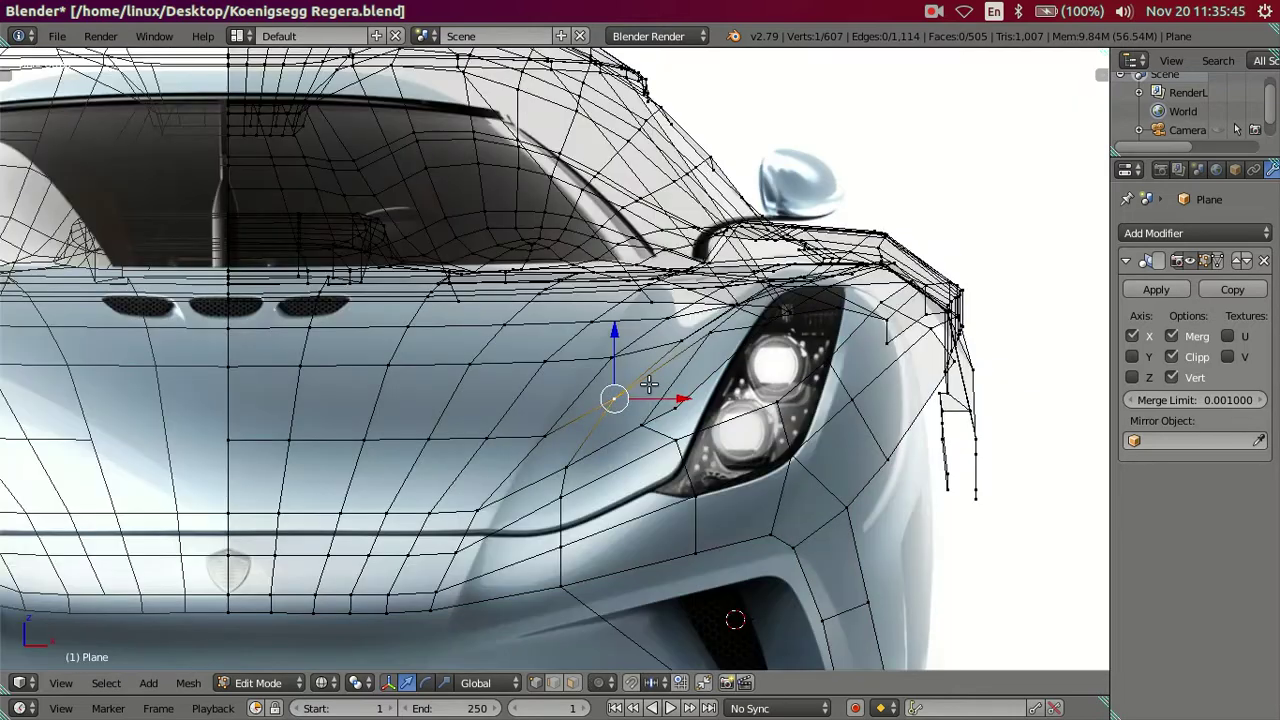
Step: Move two more vertices beside the headlight vertically so the mesh follows the body line
right_click(564, 480, "shift")
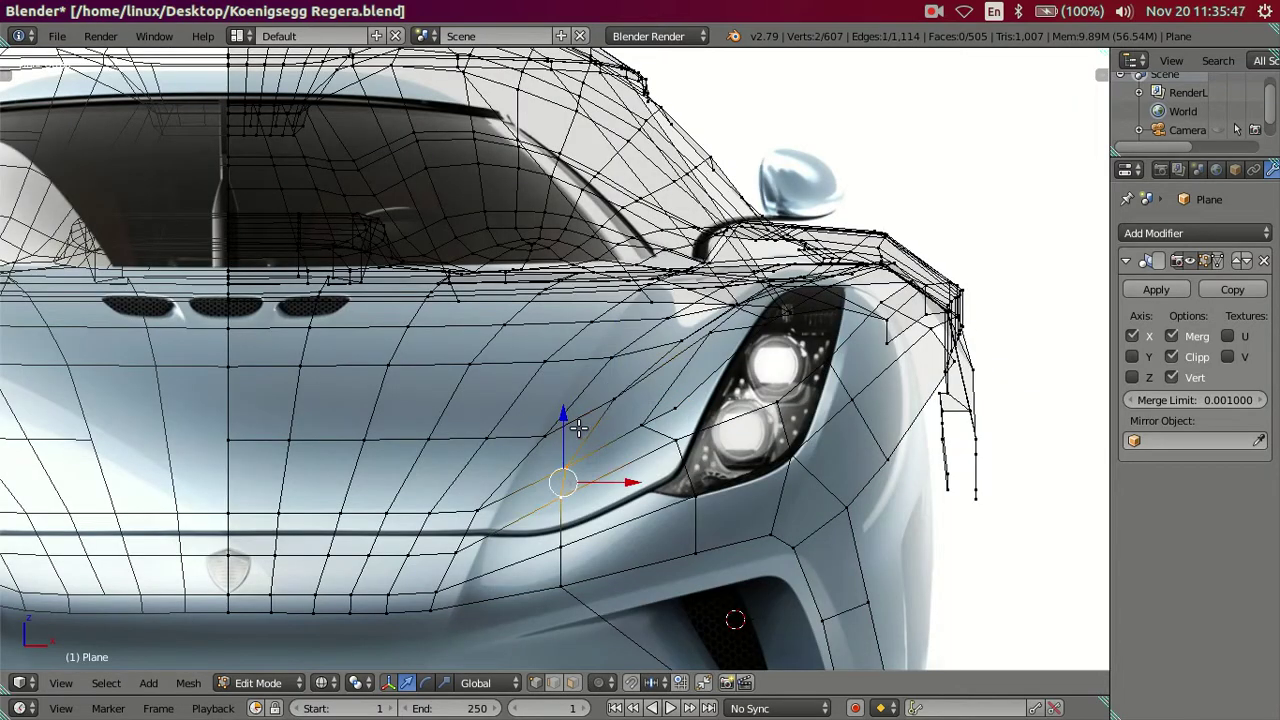
key("g")
key("z")
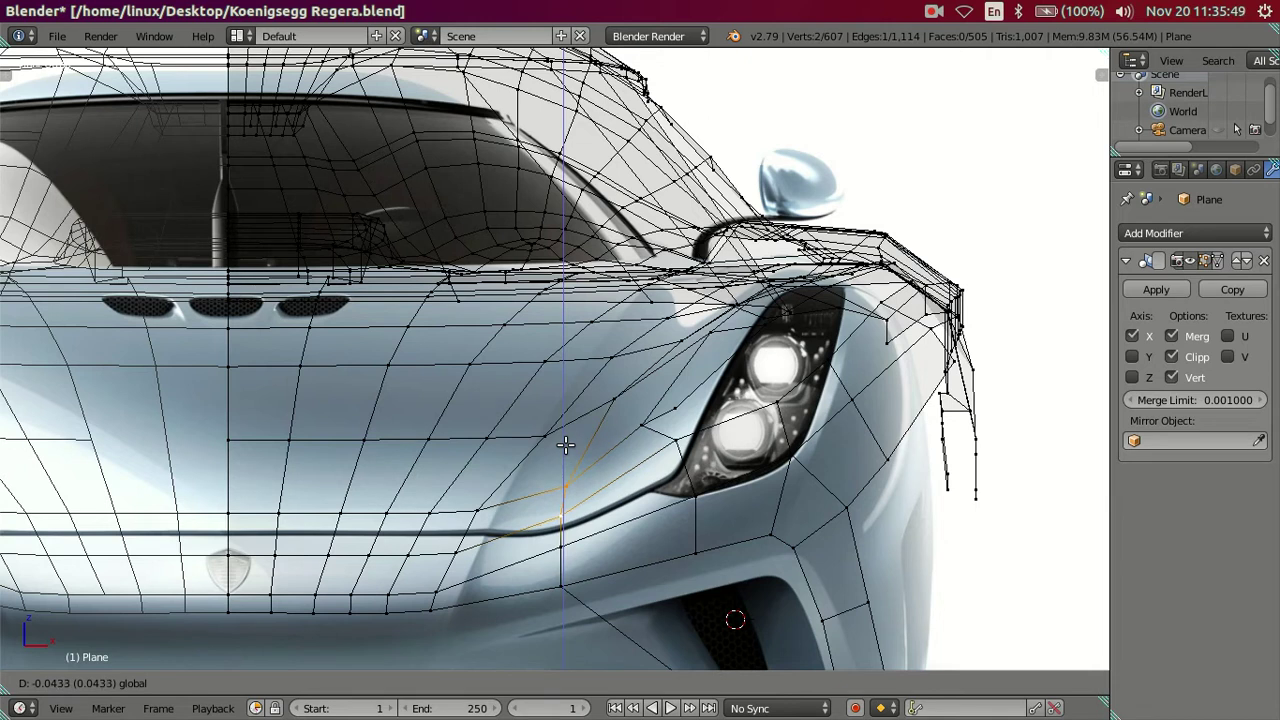
left_click(565, 445)
right_click(610, 400)
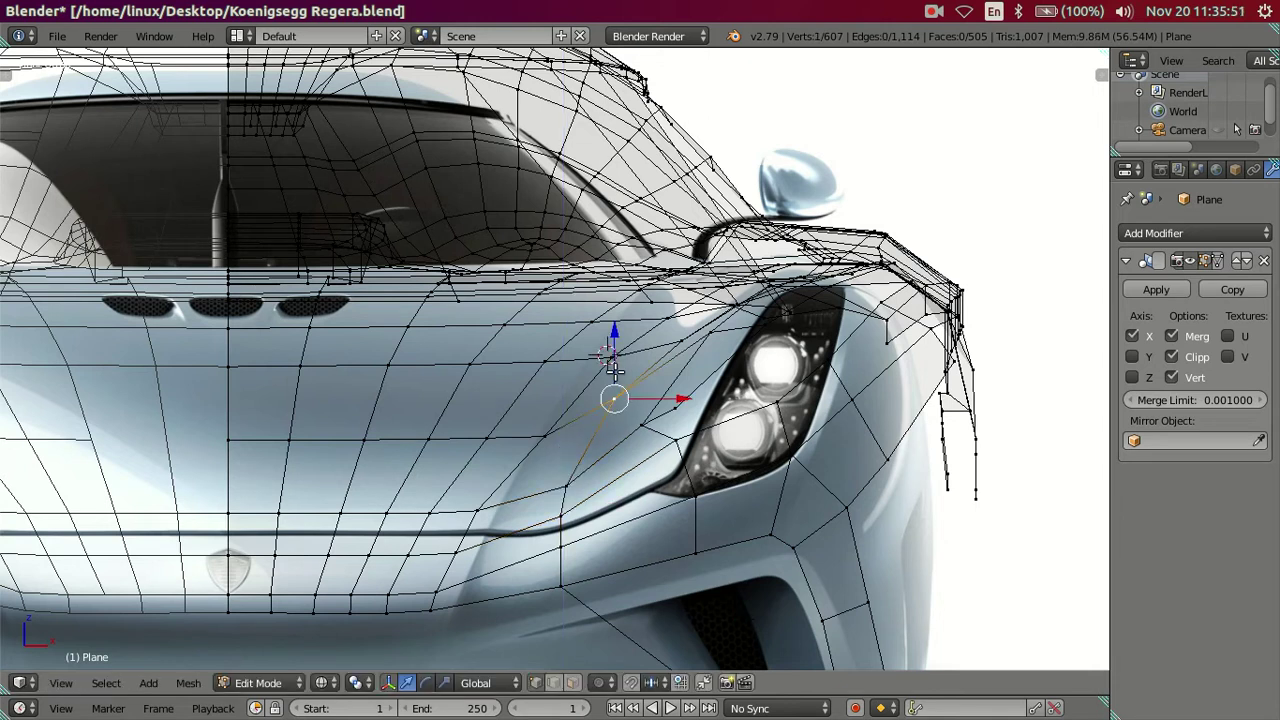
key("g")
key("z")
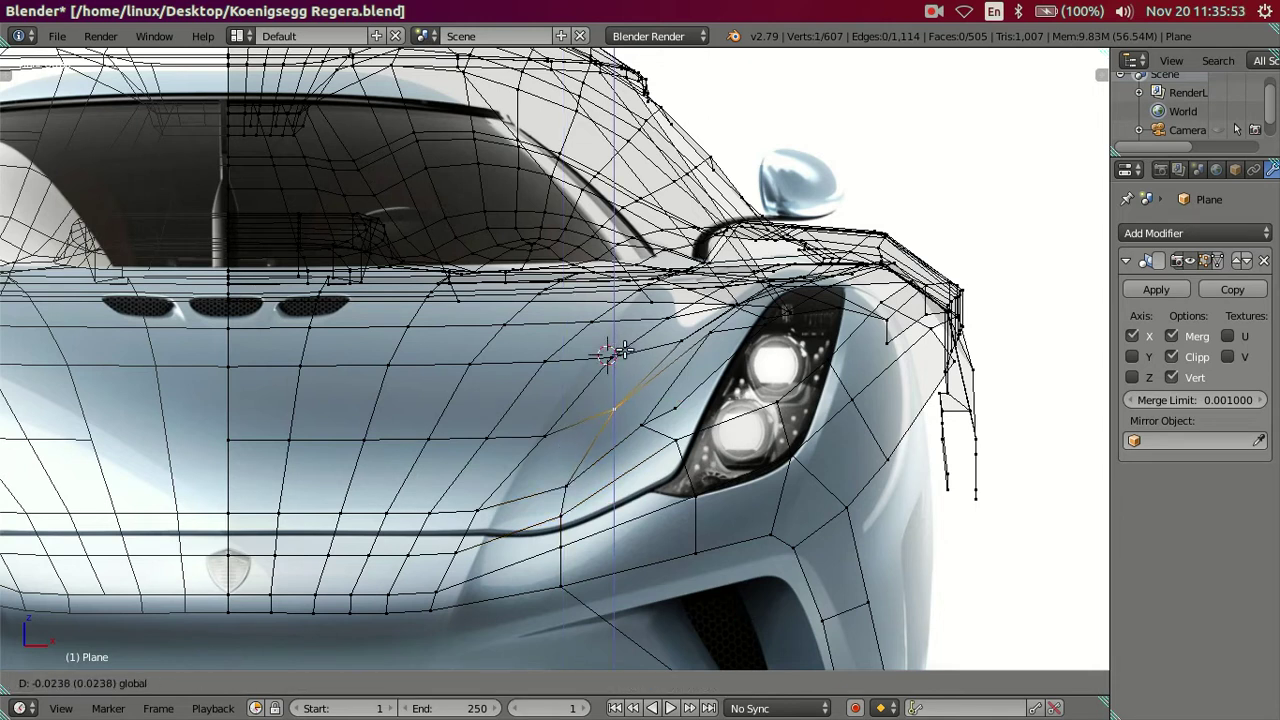
left_click(622, 349)
Step: Check the reshaped front in 3D and view the full body shell in Object Mode
scroll(600, 355, "down", 5)
mouse_move(580, 351)
middle_mouse_down()
mouse_move(706, 400)
mouse_move(657, 429)
middle_mouse_up()
scroll(620, 420, "down", 2)
key("Tab")
mouse_move(586, 405)
middle_mouse_down()
mouse_move(643, 400)
mouse_move(655, 362)
mouse_move(634, 401)
mouse_move(609, 357)
middle_mouse_up()
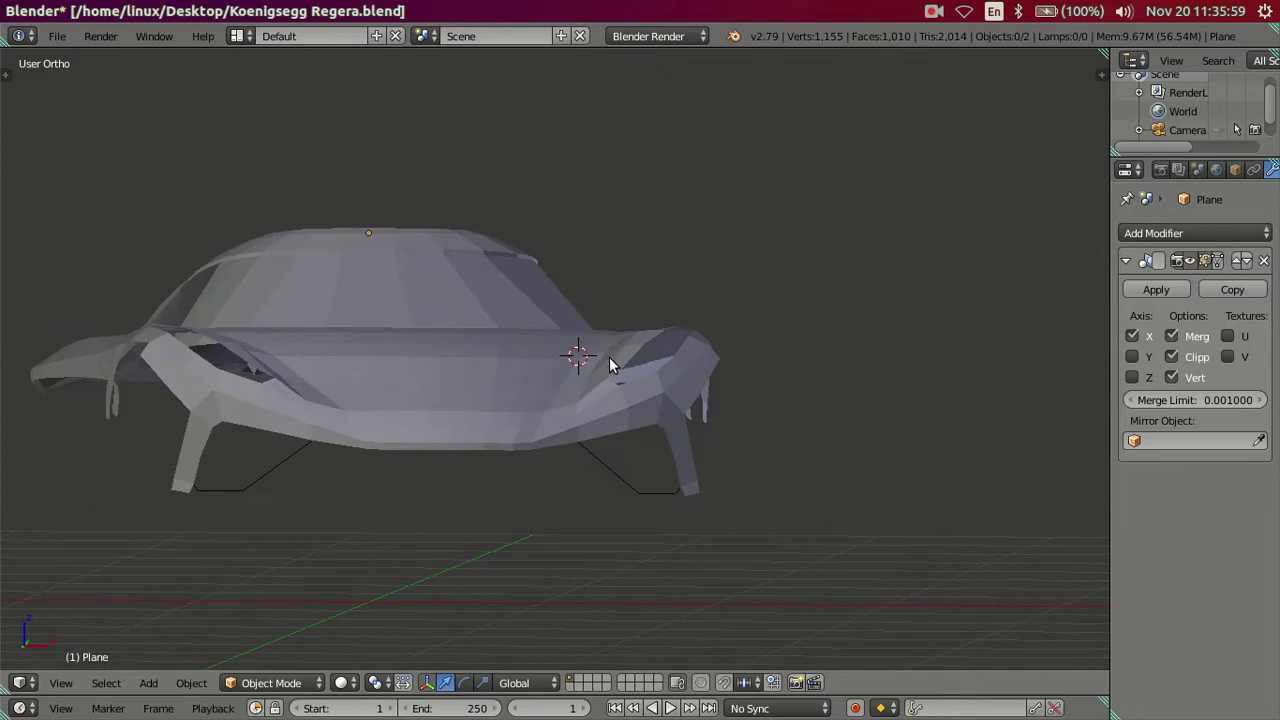
Step: In the front reference view, nudge one hood vertex beside the headlight about 0.0105 units
key("KP_1")
key("z")
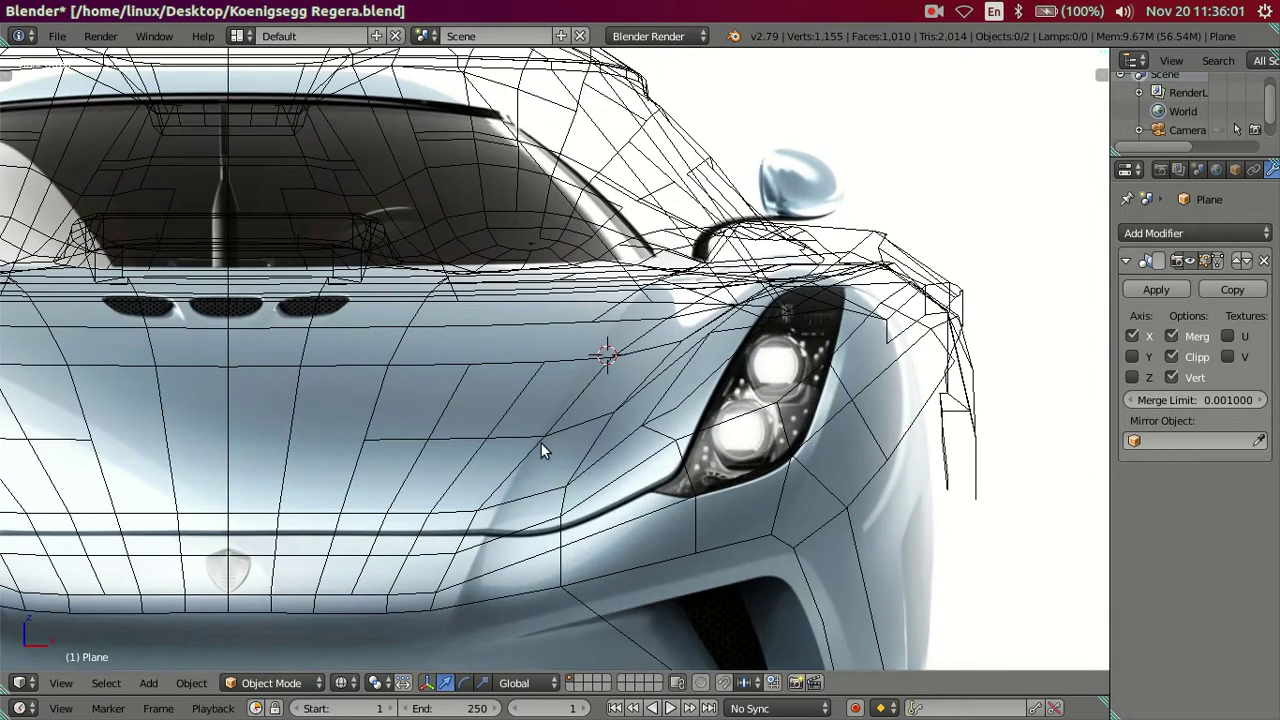
key("z")
key("Tab")
right_click(543, 447)
scroll(484, 480, "up", 2)
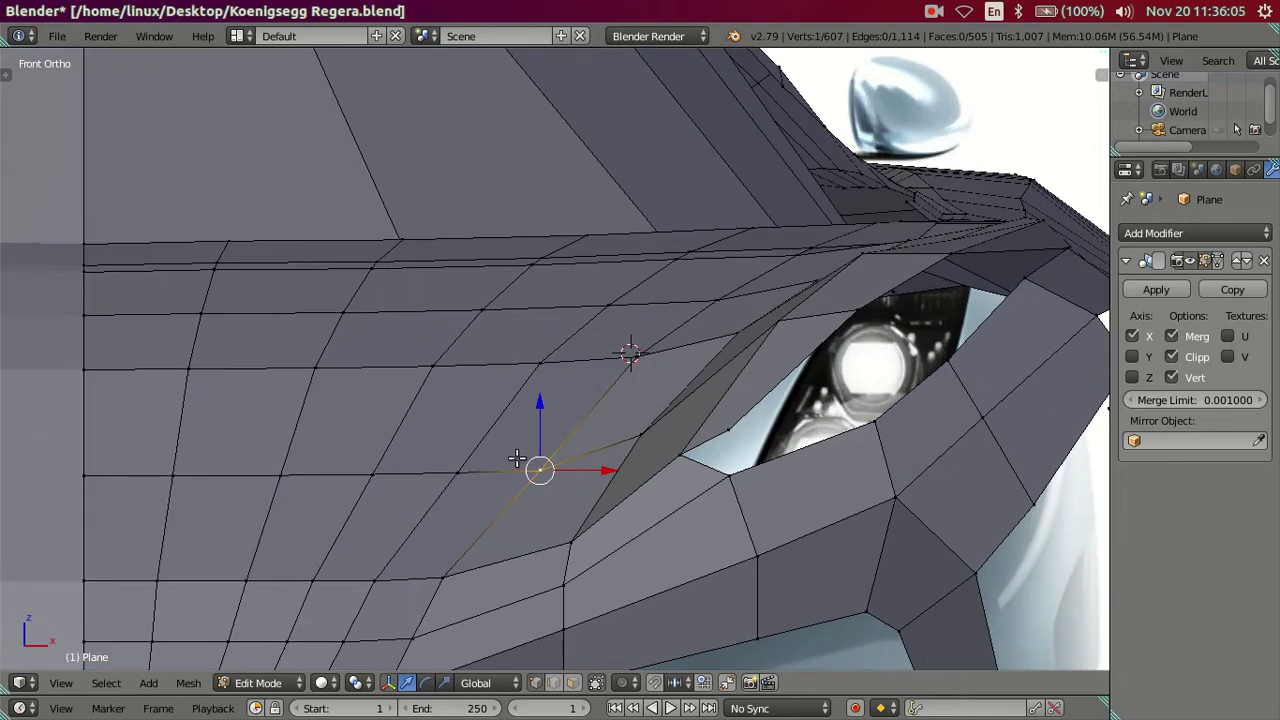
left_click_drag(538, 410, 571, 400)
scroll(571, 400, "down", 3)
scroll(571, 400, "down", 3)
Step: Orbit around the smoothed body in Object Mode, then switch to the right-side reference view
mouse_move(571, 400)
middle_mouse_down()
mouse_move(673, 450)
mouse_move(703, 443)
middle_mouse_up()
scroll(673, 450, "up", 4)
key("Tab")
middle_click_drag(737, 397, 737, 451)
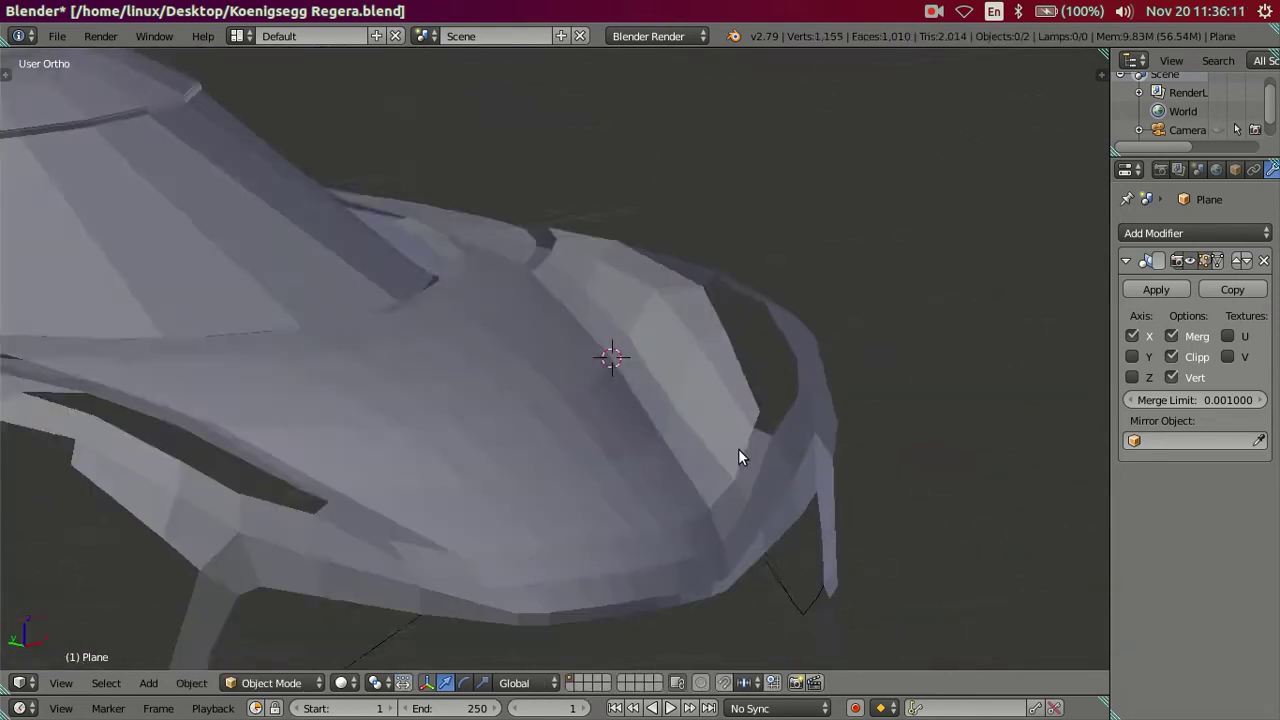
scroll(615, 450, "up", 3)
scroll(615, 450, "down", 2)
scroll(586, 486, "down", 3)
mouse_move(594, 449)
middle_mouse_down()
mouse_move(678, 428)
mouse_move(683, 497)
middle_mouse_up()
scroll(678, 428, "up", 3)
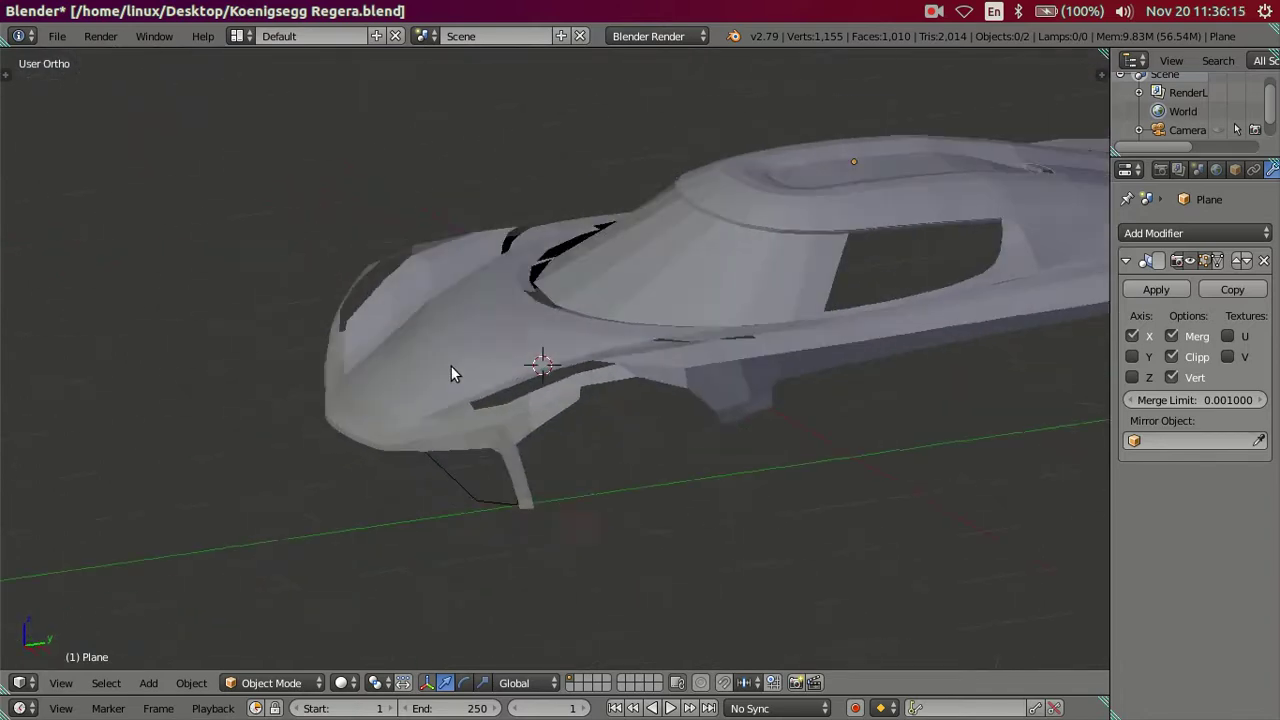
middle_click_drag(553, 402, 425, 354)
key("KP_3")
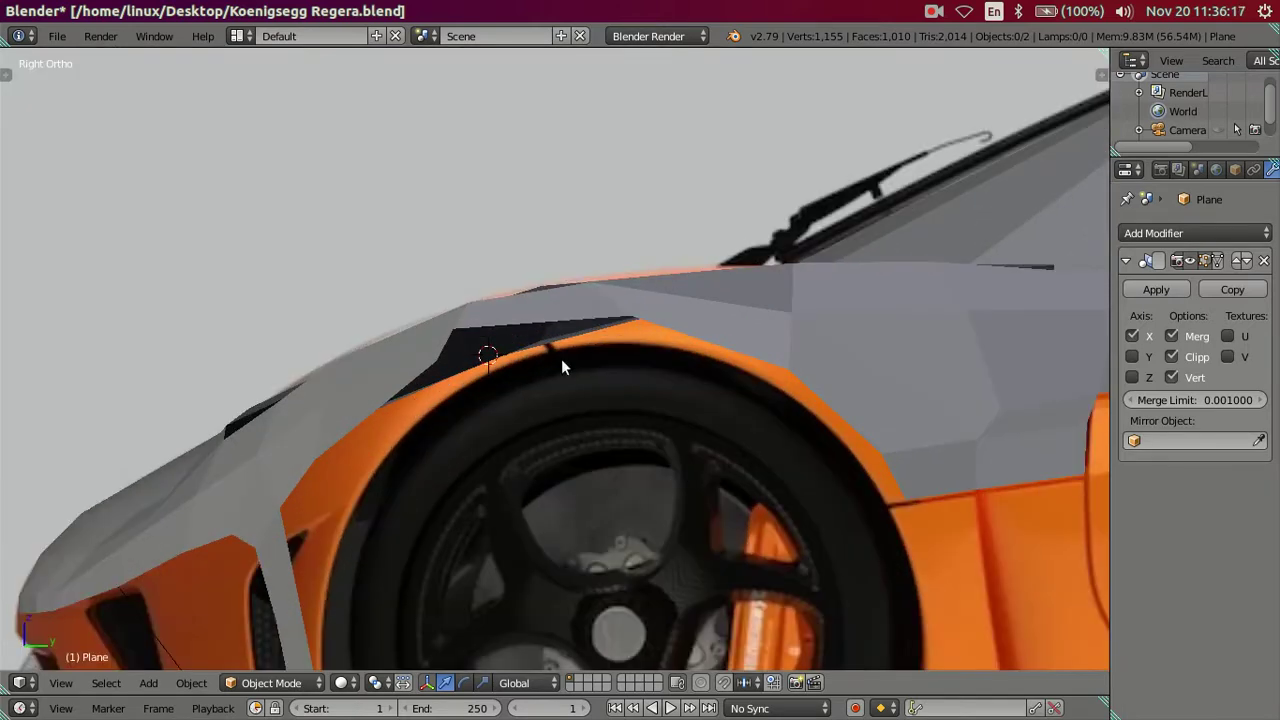
Step: Enter Edit Mode with solid shading and select the front vent vertices, ending at the vent trim top
scroll(620, 300, "down", 3)
key("Tab")
scroll(534, 386, "up", 2)
key("z")
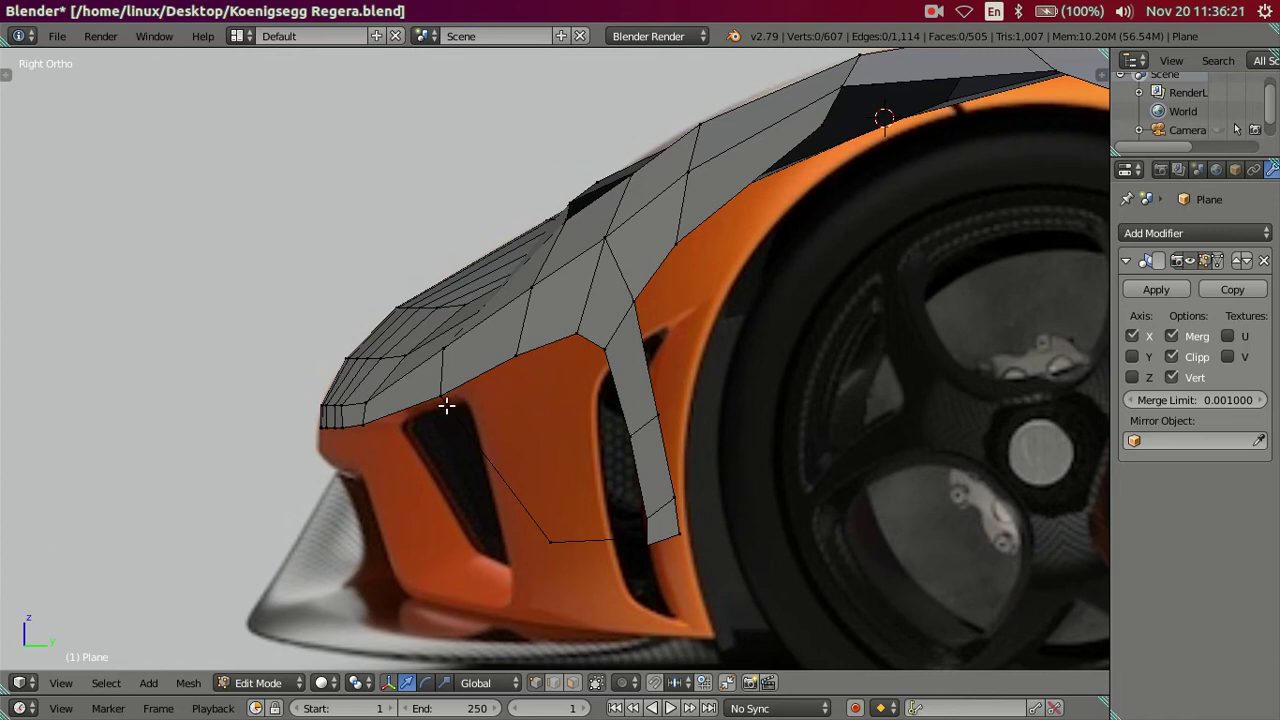
right_click(425, 395)
scroll(509, 394, "down", 3)
mouse_move(532, 442)
middle_mouse_down()
mouse_move(565, 553)
mouse_move(629, 491)
mouse_move(594, 449)
mouse_move(530, 421)
middle_mouse_up()
key("KP_3")
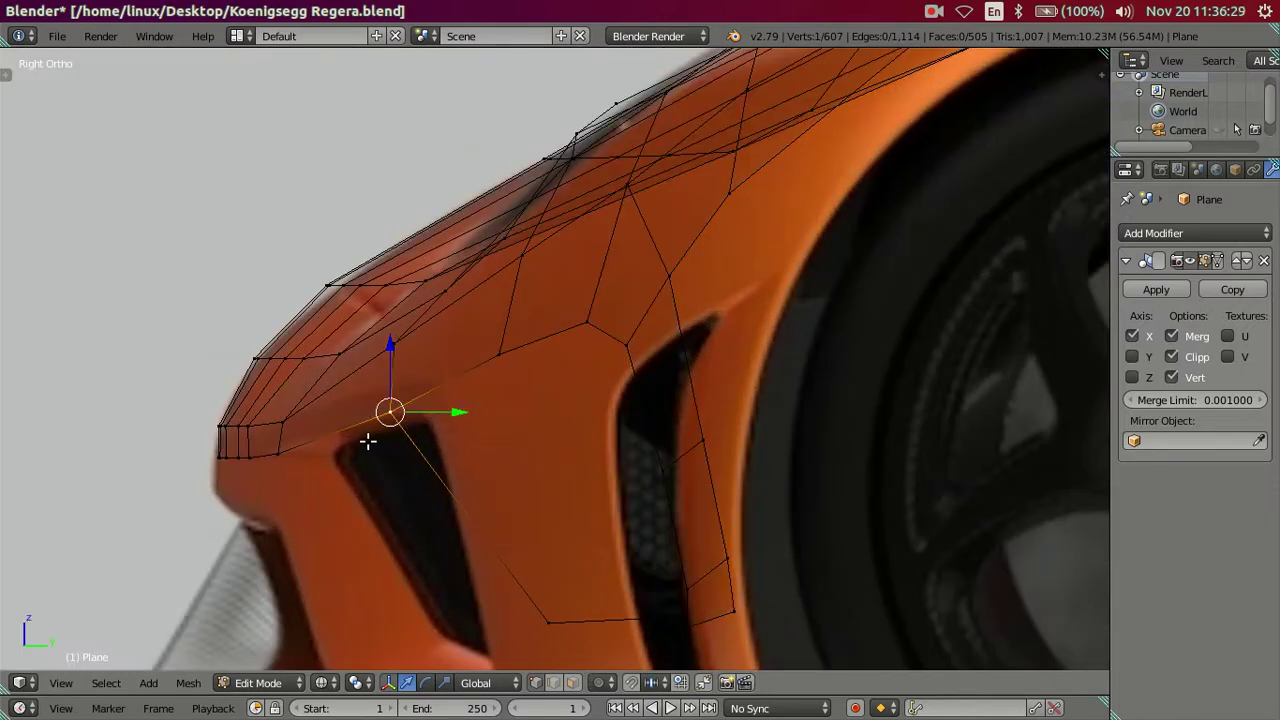
scroll(370, 432, "down", 2)
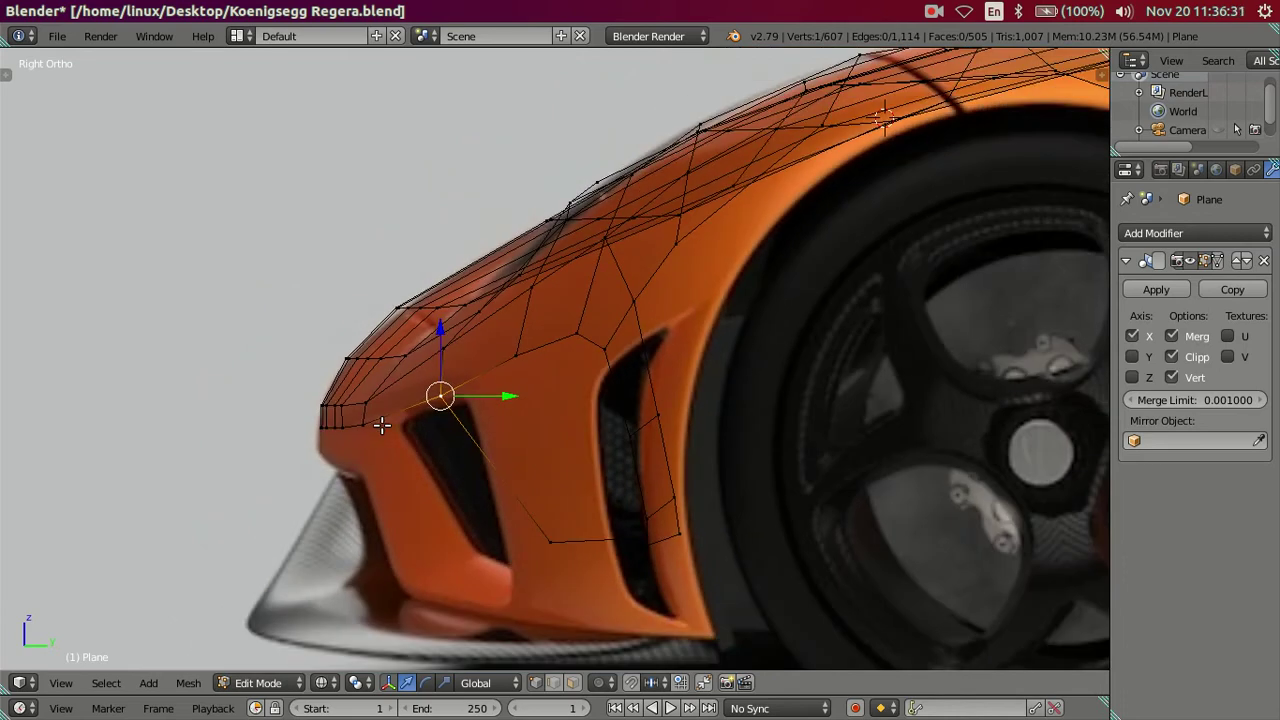
right_click(589, 344)
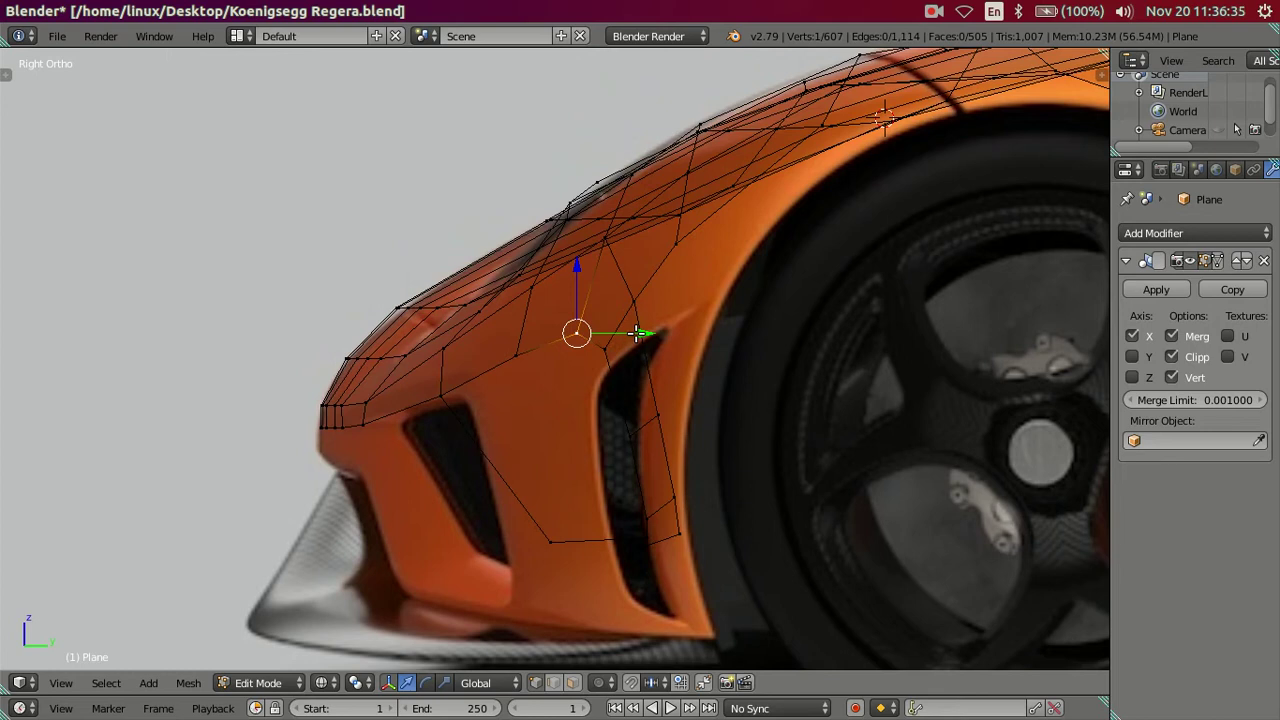
Step: Paint-select the vertices along the front vent trim, leaving them in their current position
key("b")
key("Escape")
key("c")
mouse_move(617, 380)
left_mouse_down()
mouse_move(623, 371)
mouse_move(640, 571)
mouse_move(489, 497)
mouse_move(500, 434)
left_mouse_up()
key("Escape")
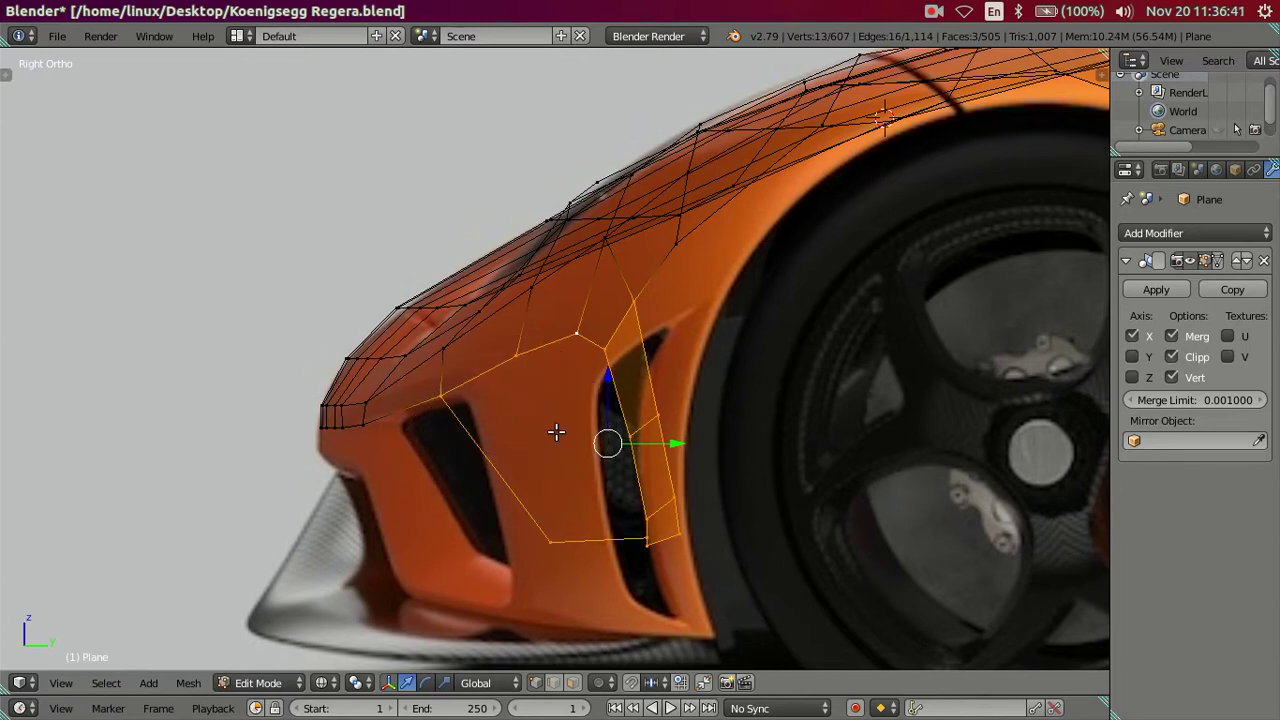
key("g")
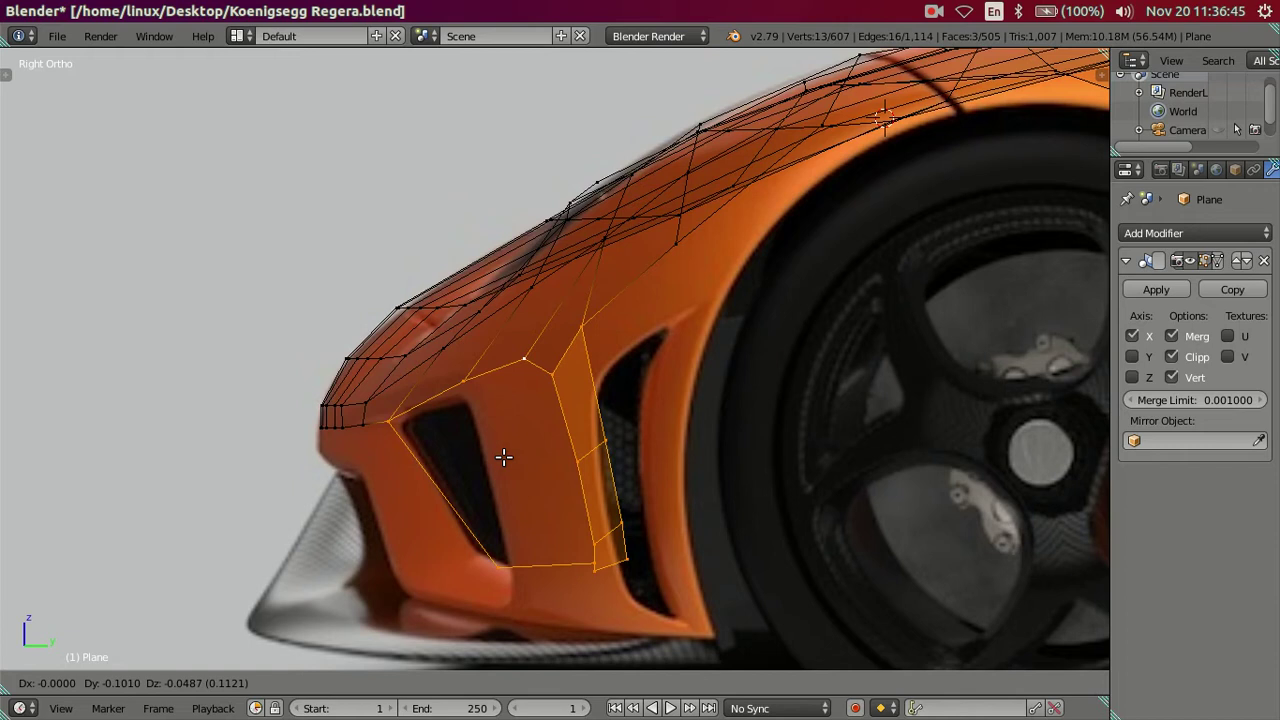
key("Escape")
Step: Switch to wireframe and line up the front orthographic view over the reference around the vent
scroll(515, 453, "down", 1)
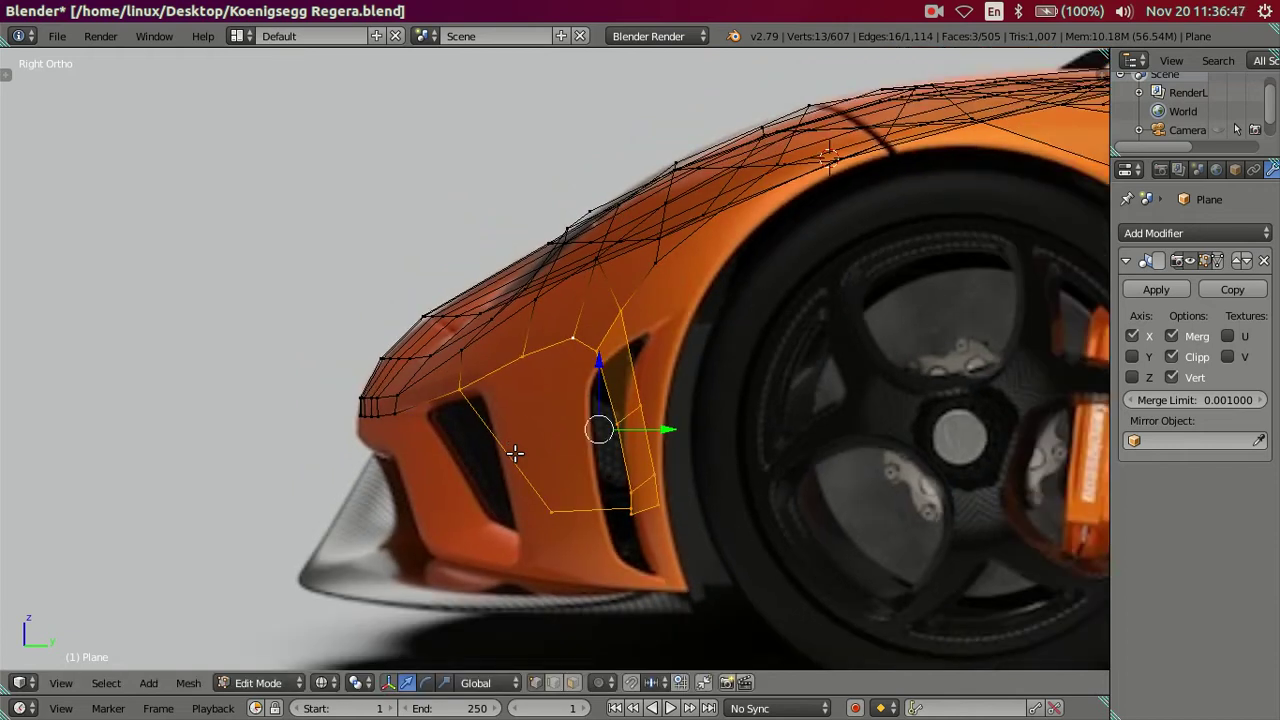
scroll(515, 453, "down", 2)
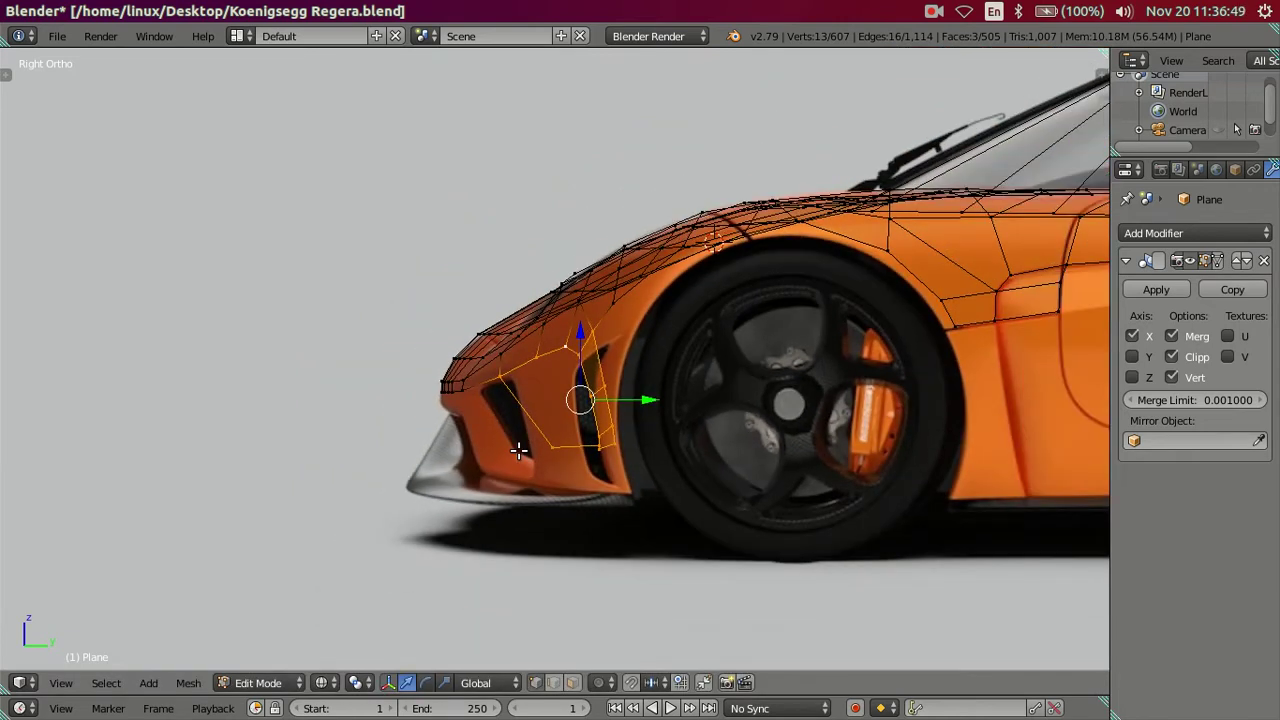
scroll(550, 405, "up", 4)
scroll(555, 398, "up", 1)
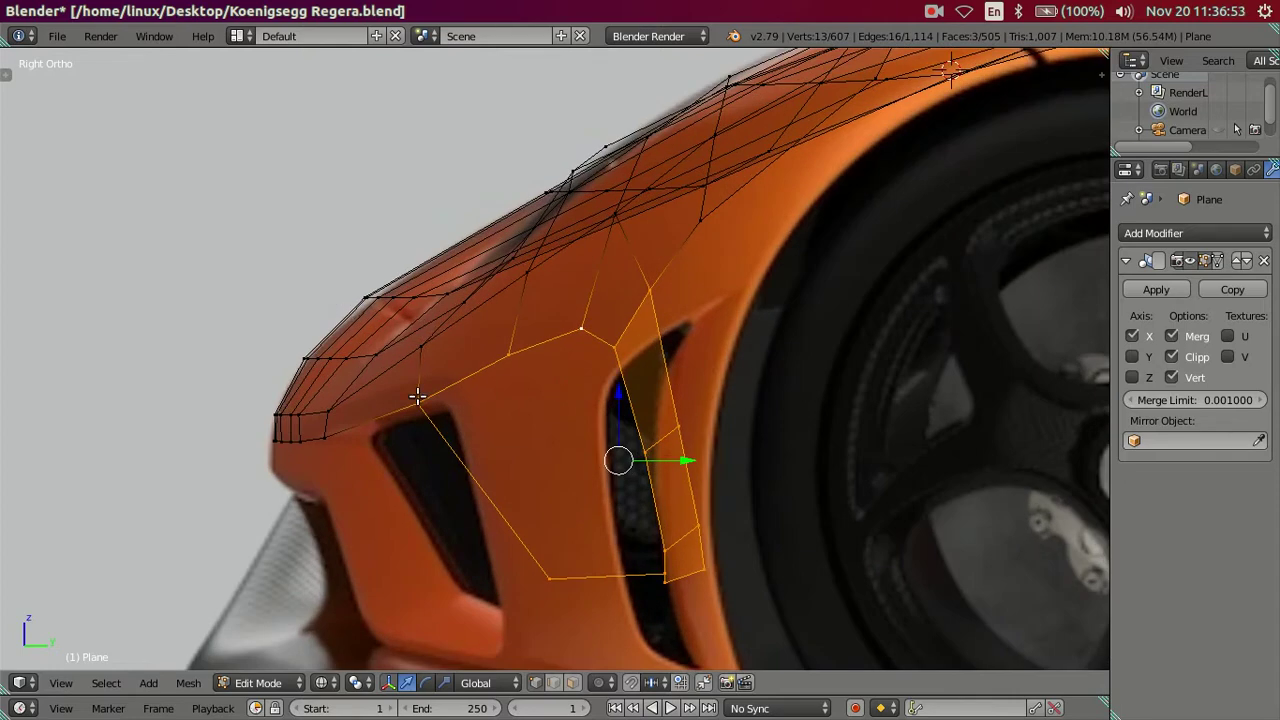
scroll(417, 396, "down", 3)
key("z")
mouse_move(457, 409)
middle_mouse_down()
mouse_move(683, 390)
mouse_move(669, 463)
mouse_move(690, 533)
mouse_move(677, 434)
middle_mouse_up()
key("KP_1")
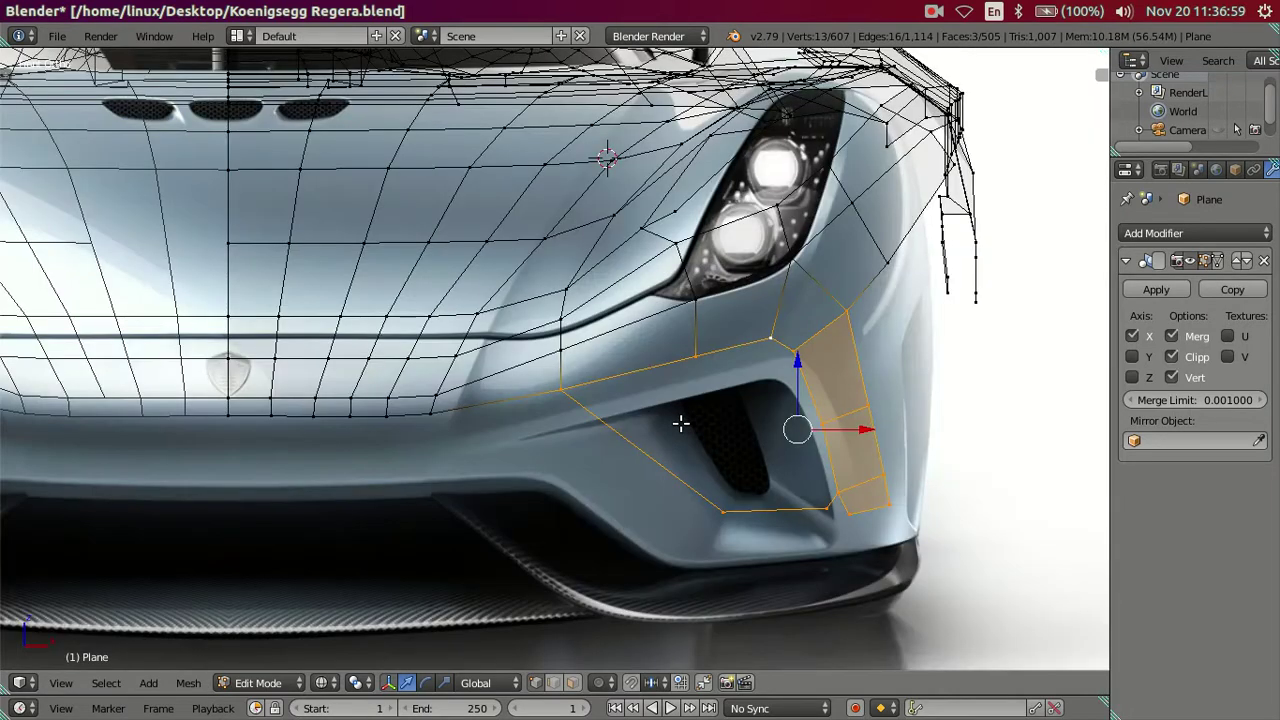
Step: Lower the vent trim faces vertically to match the front reference
scroll(680, 424, "up", 1)
left_click_drag(843, 382, 871, 427)
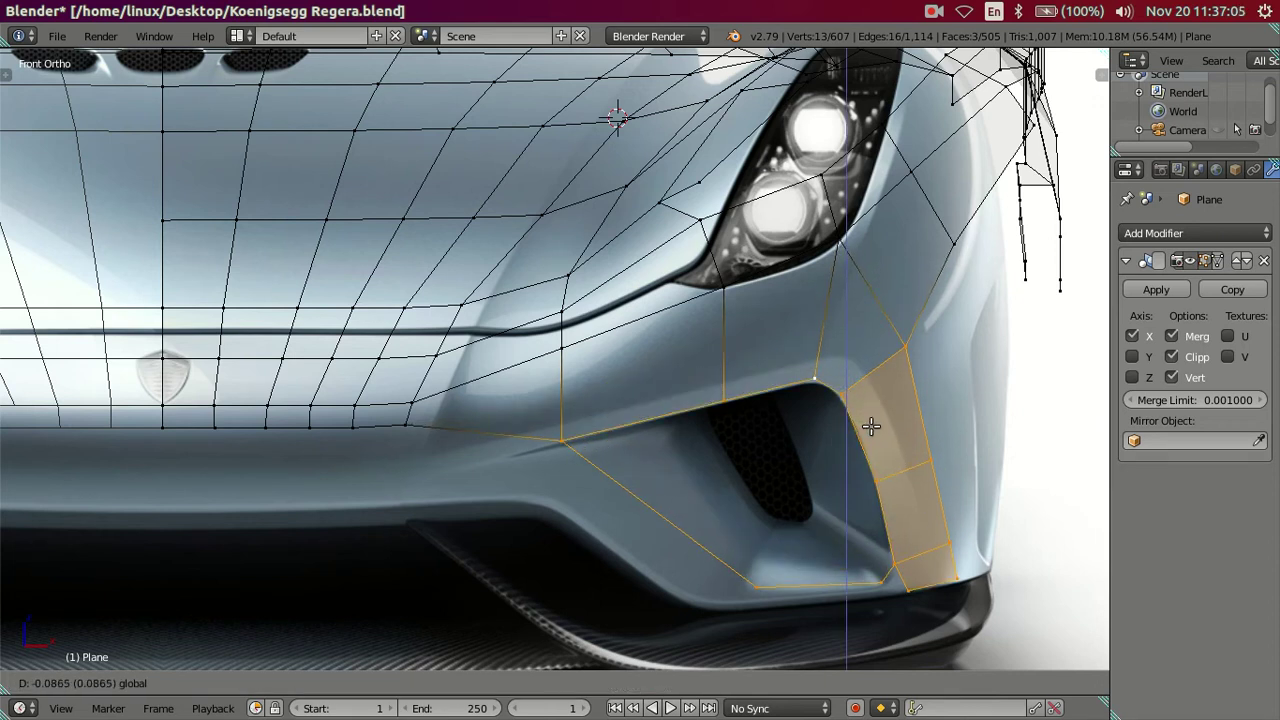
left_click(871, 427)
mouse_move(697, 423)
middle_mouse_down()
mouse_move(825, 408)
mouse_move(586, 440)
middle_mouse_up()
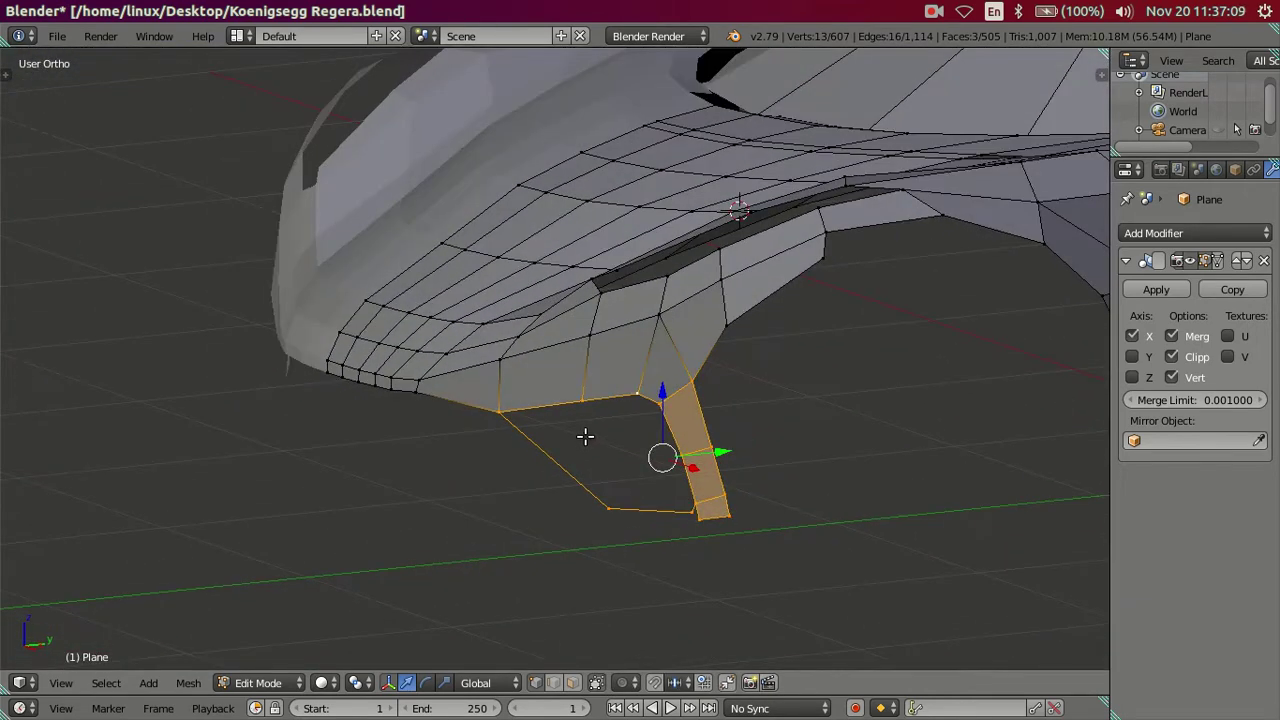
Step: In the side view, slide the trim faces about 0.1064 units along the car to meet the vent opening
key("KP_3")
scroll(571, 418, "up", 2)
mouse_move(676, 488)
left_mouse_down()
mouse_move(603, 480)
mouse_move(563, 491)
mouse_move(555, 509)
left_mouse_up()
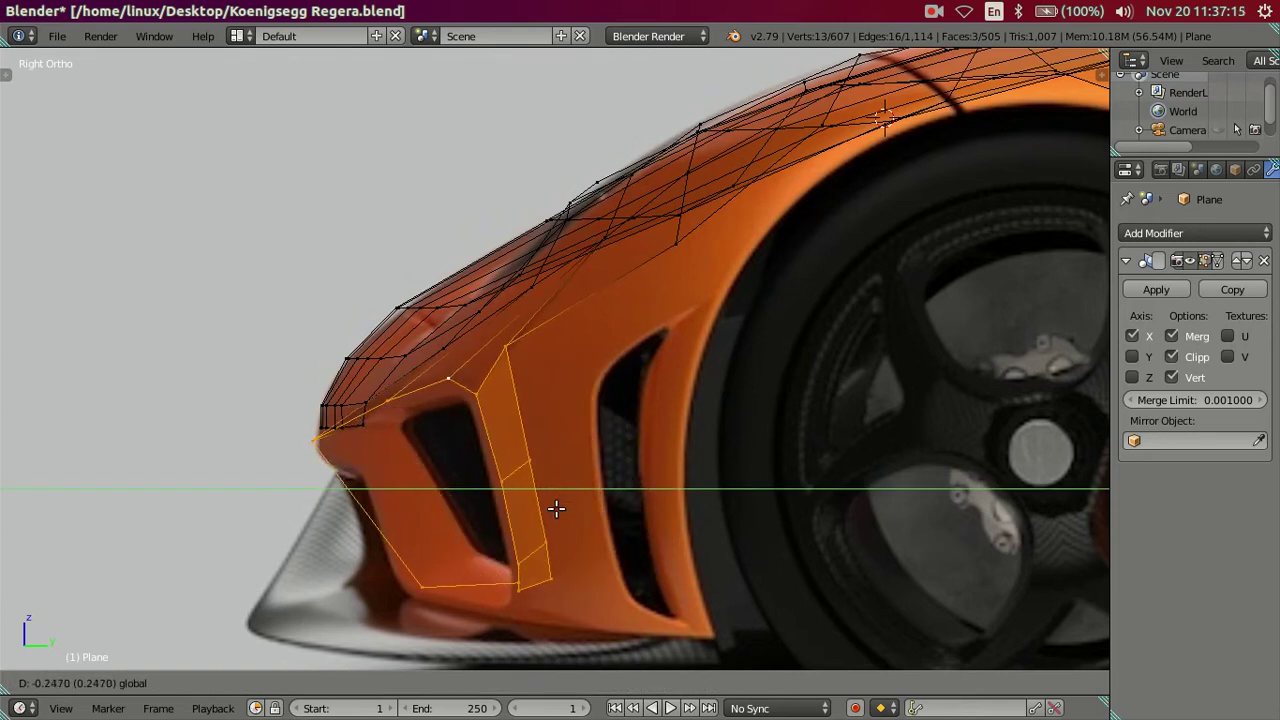
left_click_drag(557, 510, 629, 509)
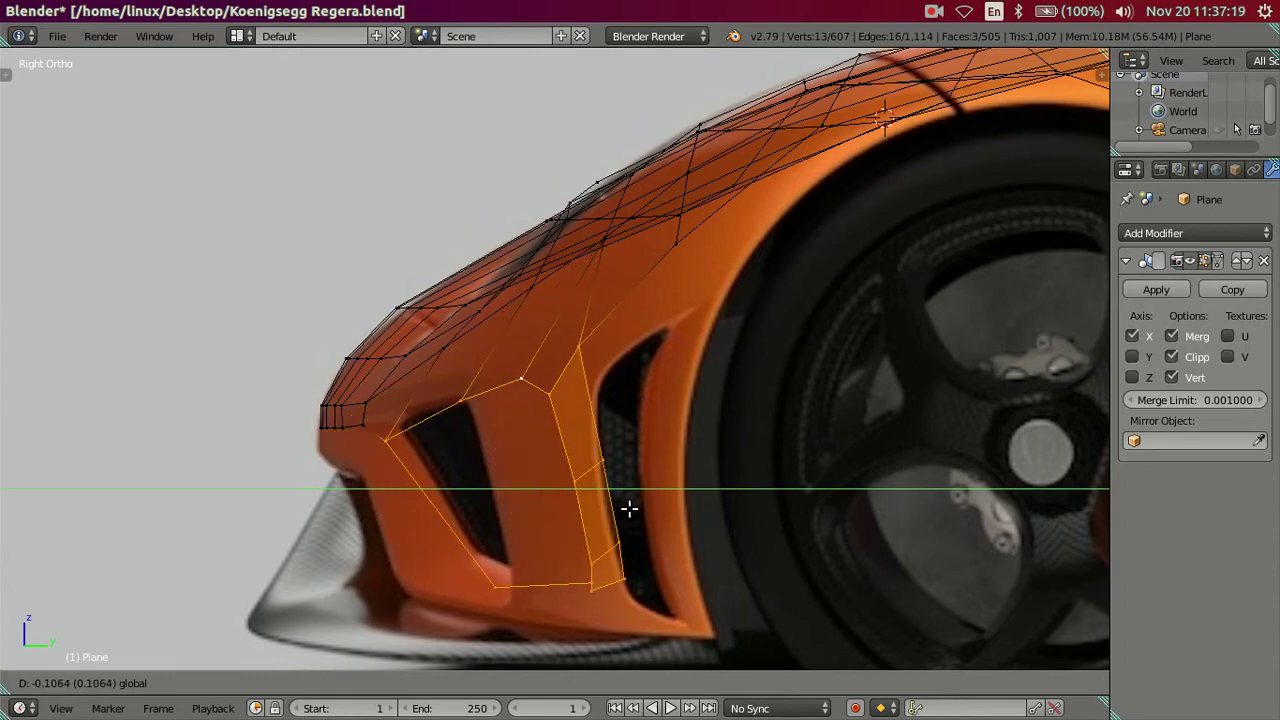
left_click(629, 509)
mouse_move(542, 545)
middle_mouse_down()
mouse_move(574, 600)
mouse_move(603, 580)
mouse_move(616, 458)
mouse_move(654, 406)
mouse_move(749, 343)
mouse_move(770, 357)
mouse_move(740, 471)
mouse_move(603, 172)
mouse_move(491, 394)
mouse_move(445, 366)
middle_mouse_up()
key("z")
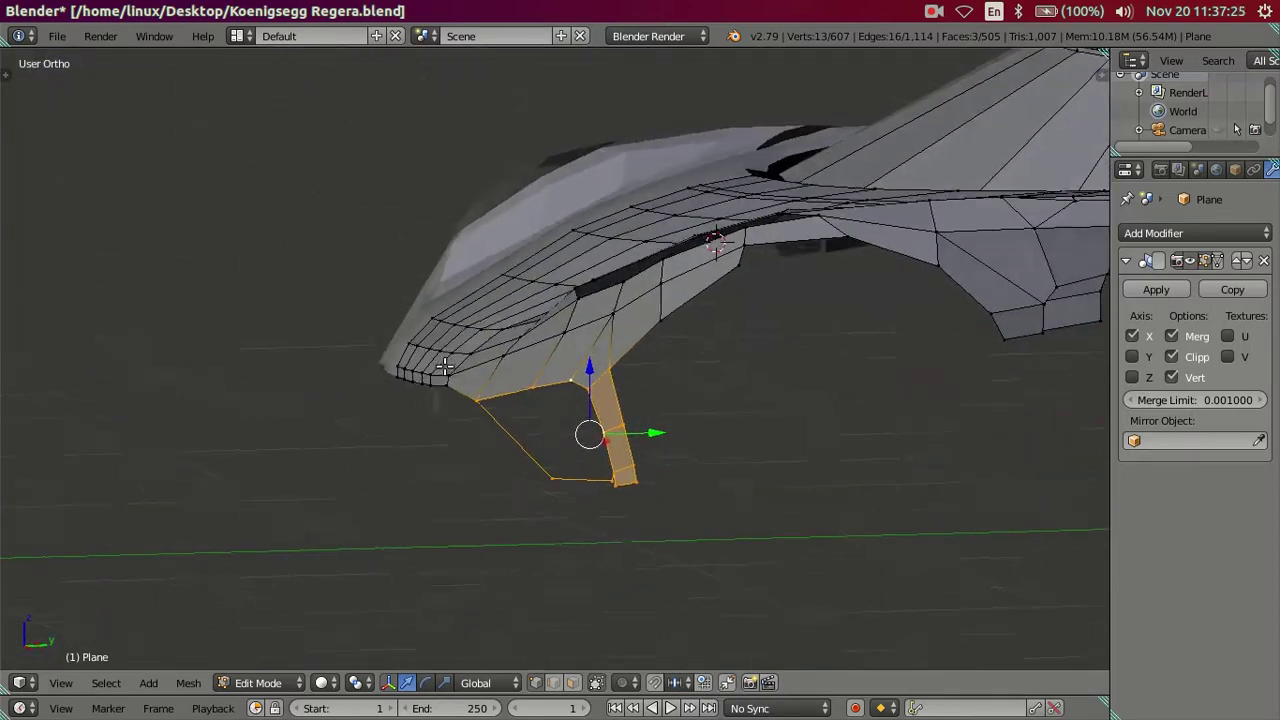
Step: Add the lower front lip loop to the selection, then undo it in side view
scroll(437, 391, "up", 2)
scroll(440, 391, "up", 2)
scroll(443, 391, "up", 2)
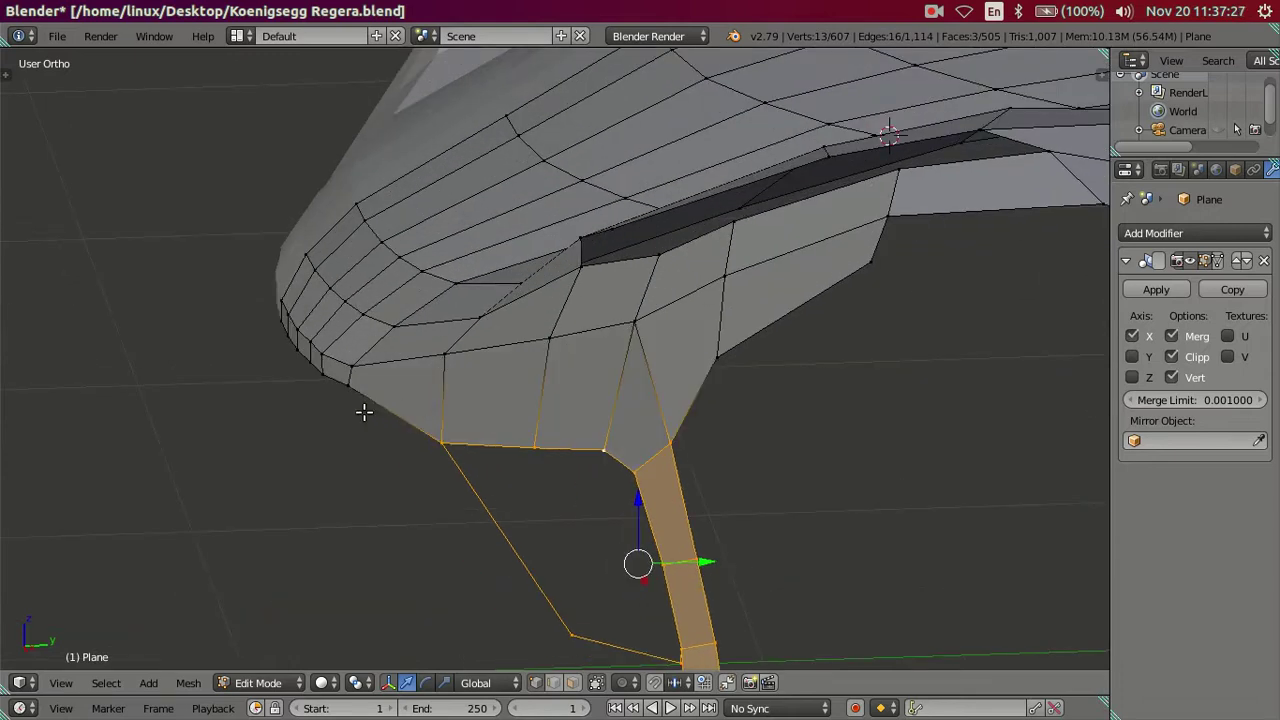
middle_click_drag(286, 360, 171, 354)
right_click(239, 345, "alt+shift")
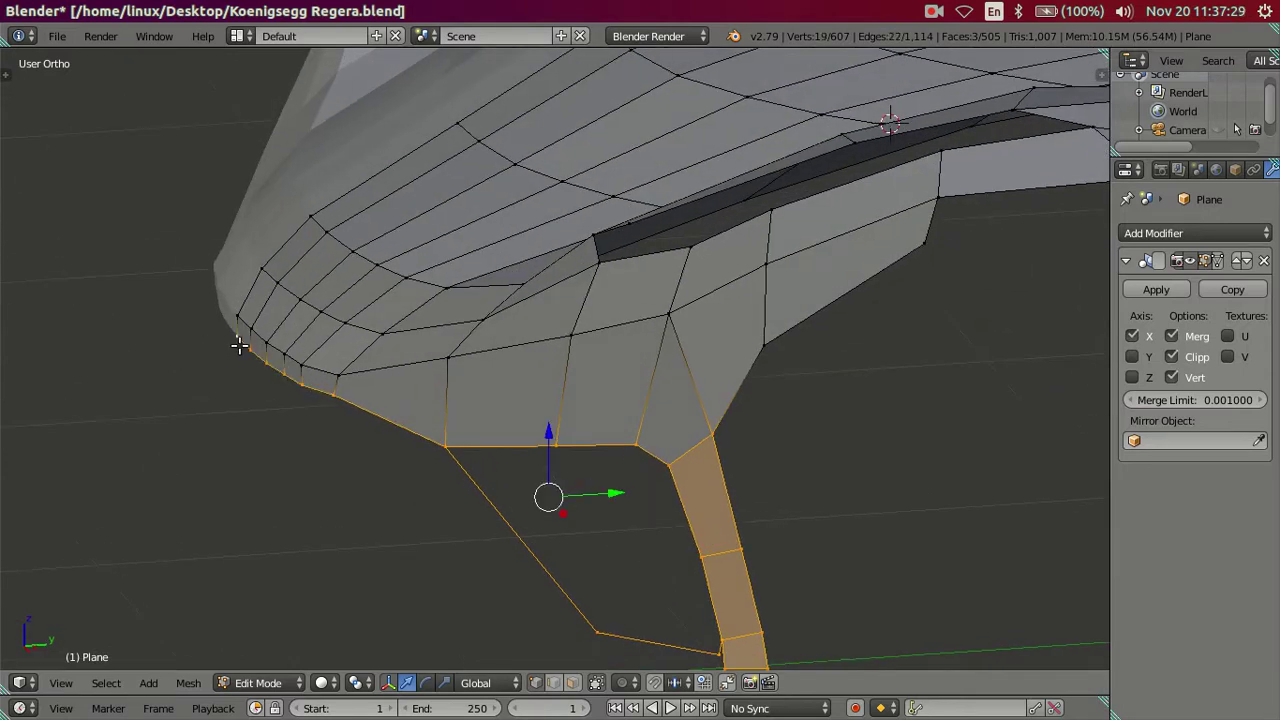
key("KP_3")
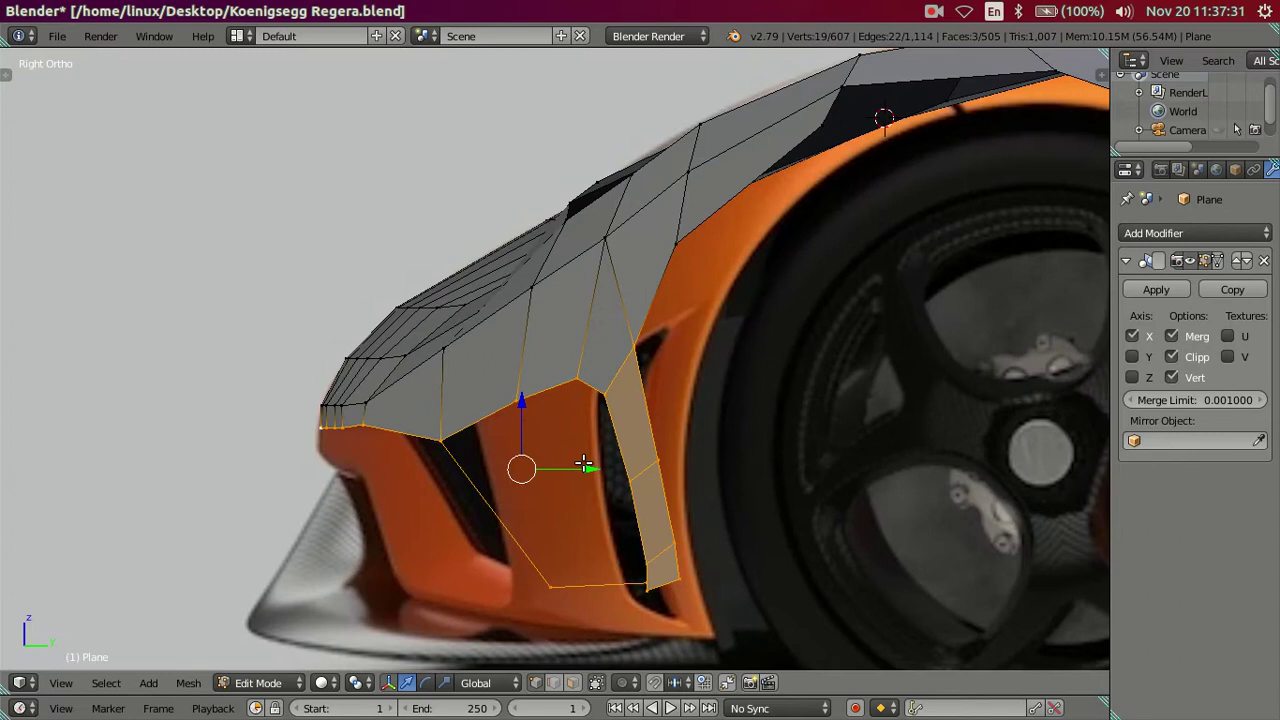
key("ctrl+z")
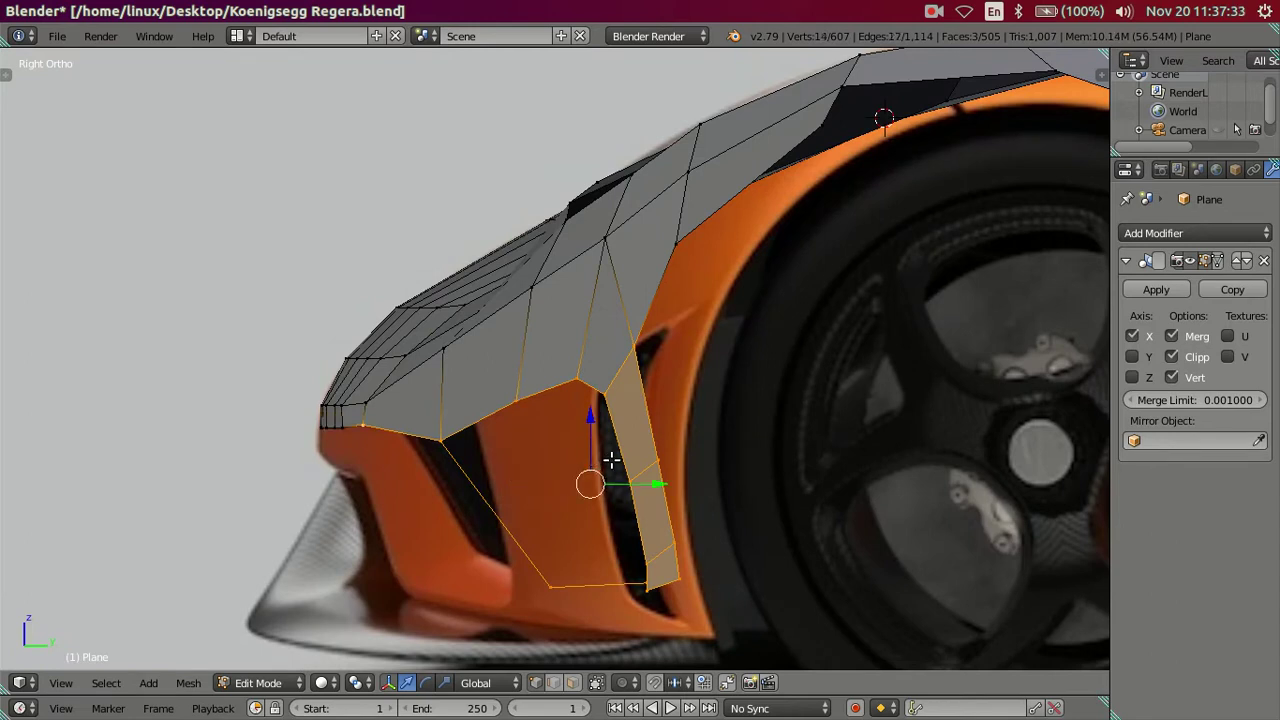
Step: Slide the vent trim strip about 0.088 units along the car's length, then inspect it from below
key("g")
key("y")
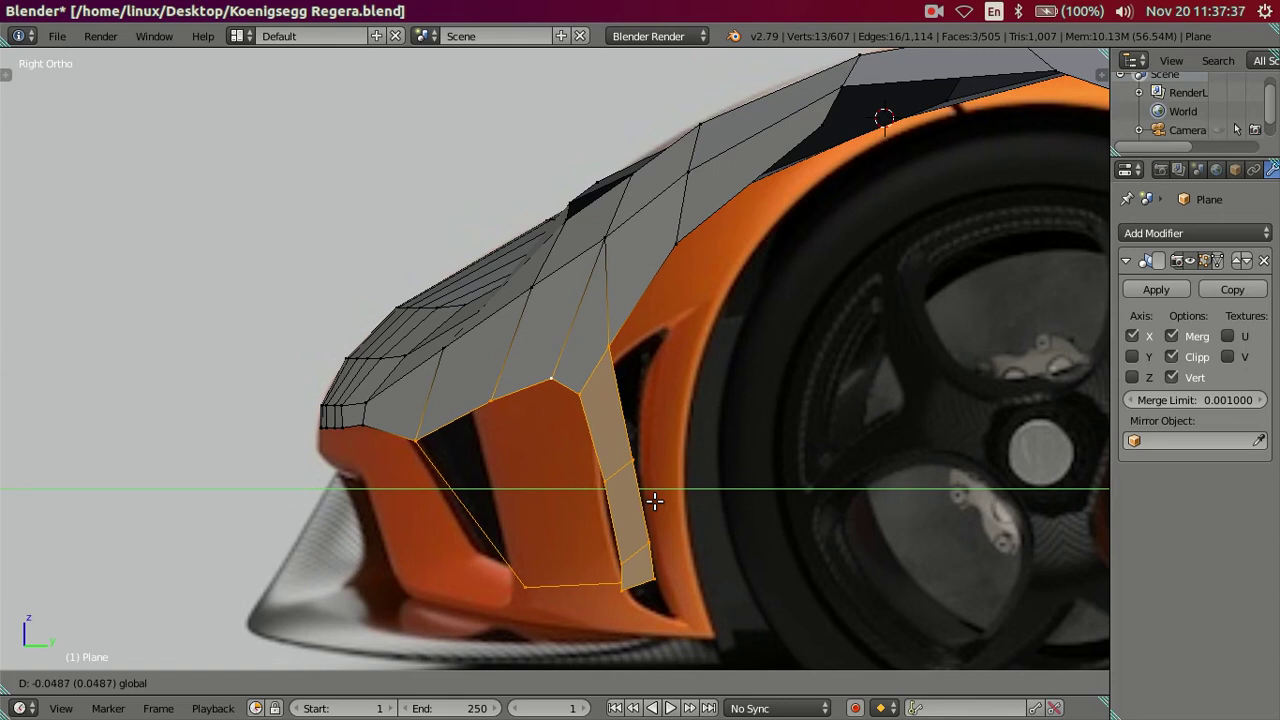
left_click(653, 500)
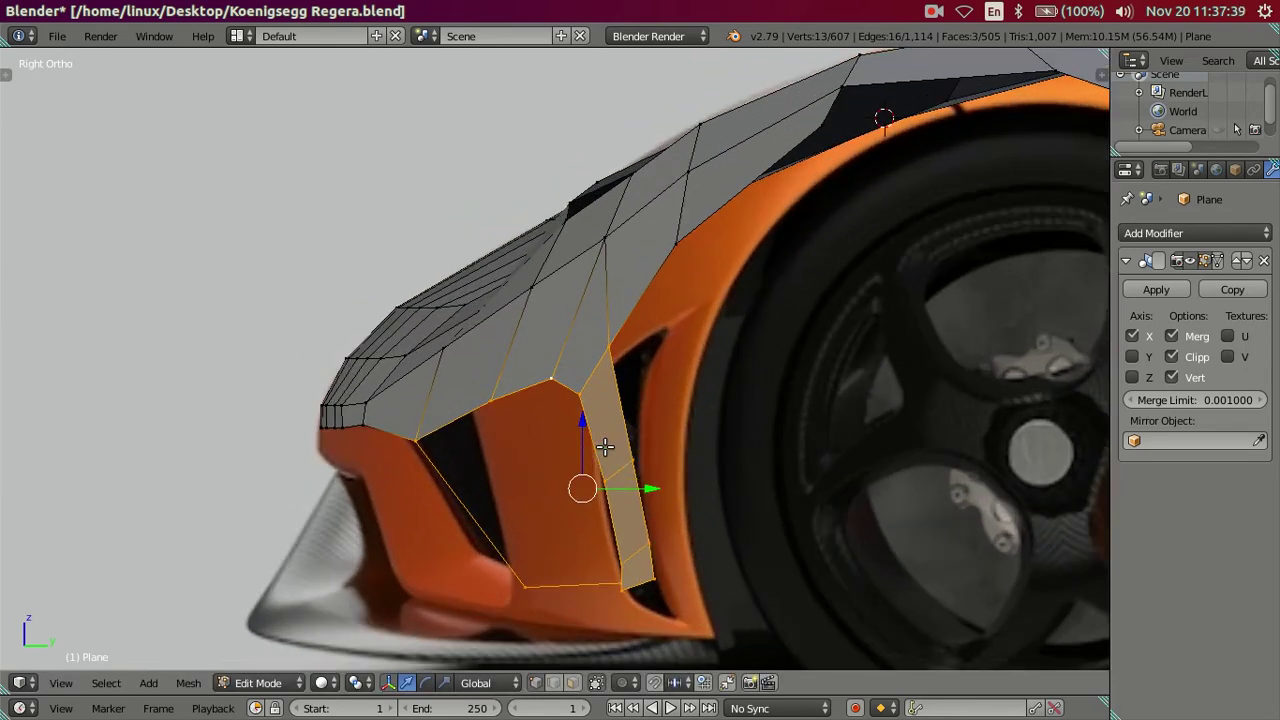
mouse_move(605, 447)
middle_mouse_down()
mouse_move(762, 629)
mouse_move(737, 554)
mouse_move(629, 514)
mouse_move(632, 377)
middle_mouse_up()
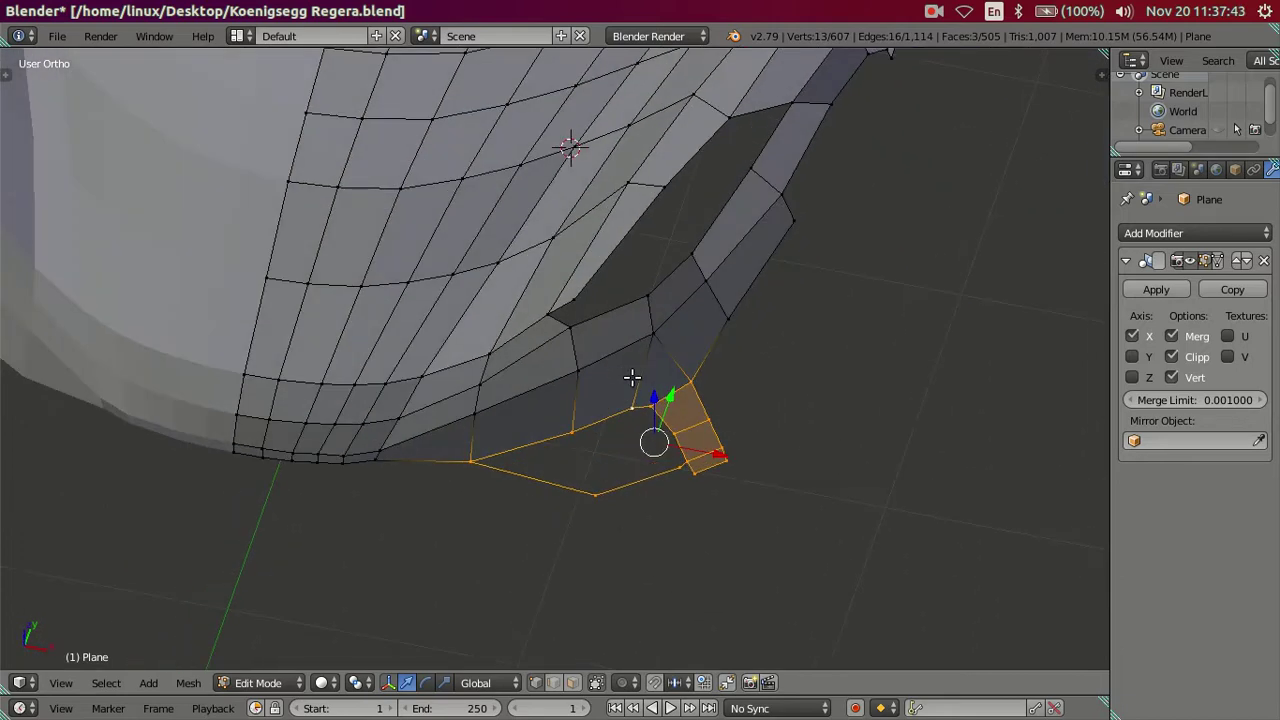
key("KP_3")
scroll(514, 463, "up", 2)
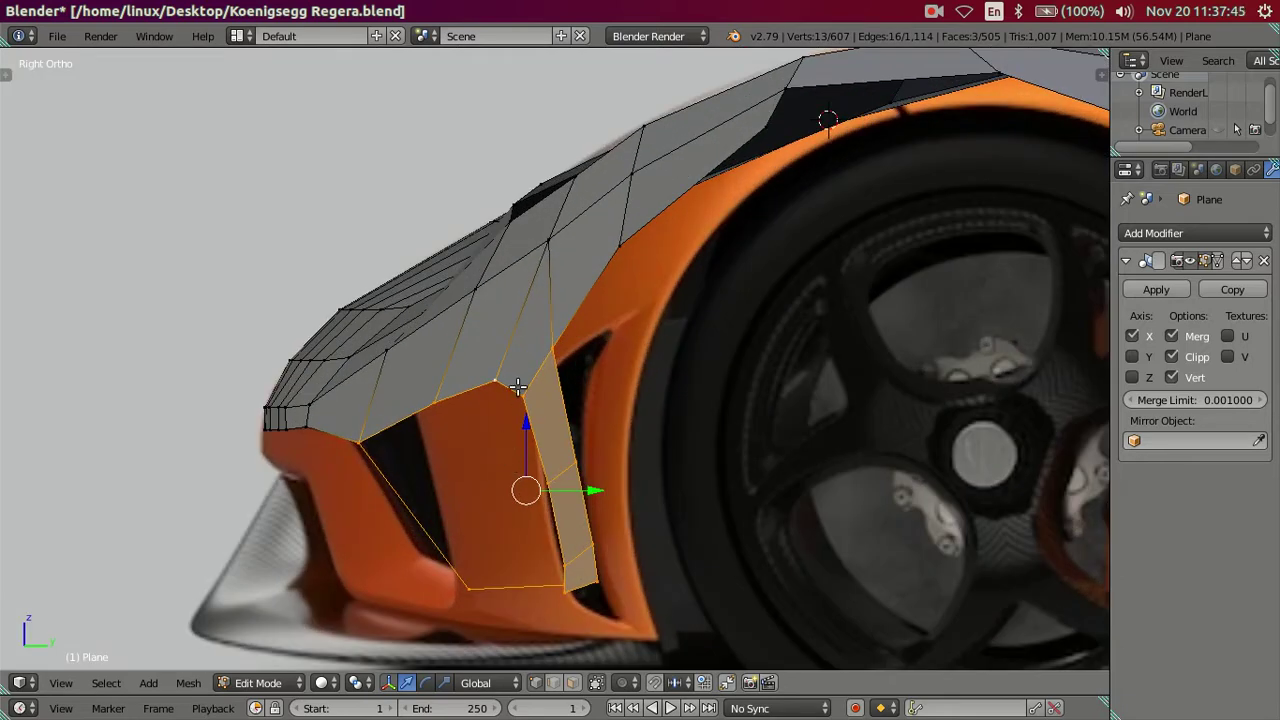
mouse_move(537, 490)
middle_mouse_down()
mouse_move(580, 600)
mouse_move(547, 638)
mouse_move(524, 416)
middle_mouse_up()
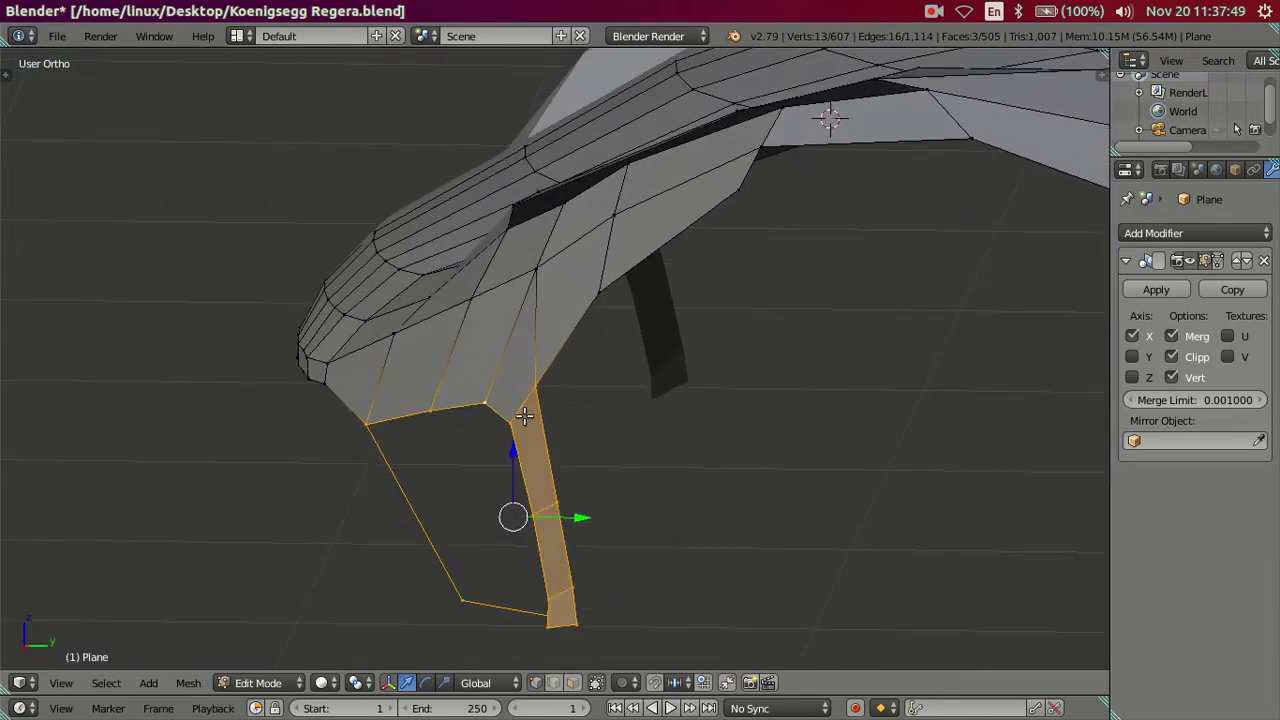
middle_click_drag(447, 429, 481, 465)
Step: Nudge the vent trim strip slightly forward along the car's length to match the side reference
right_click(368, 423, "shift")
right_click(474, 600, "shift")
key("KP_3")
left_click_drag(610, 495, 568, 523)
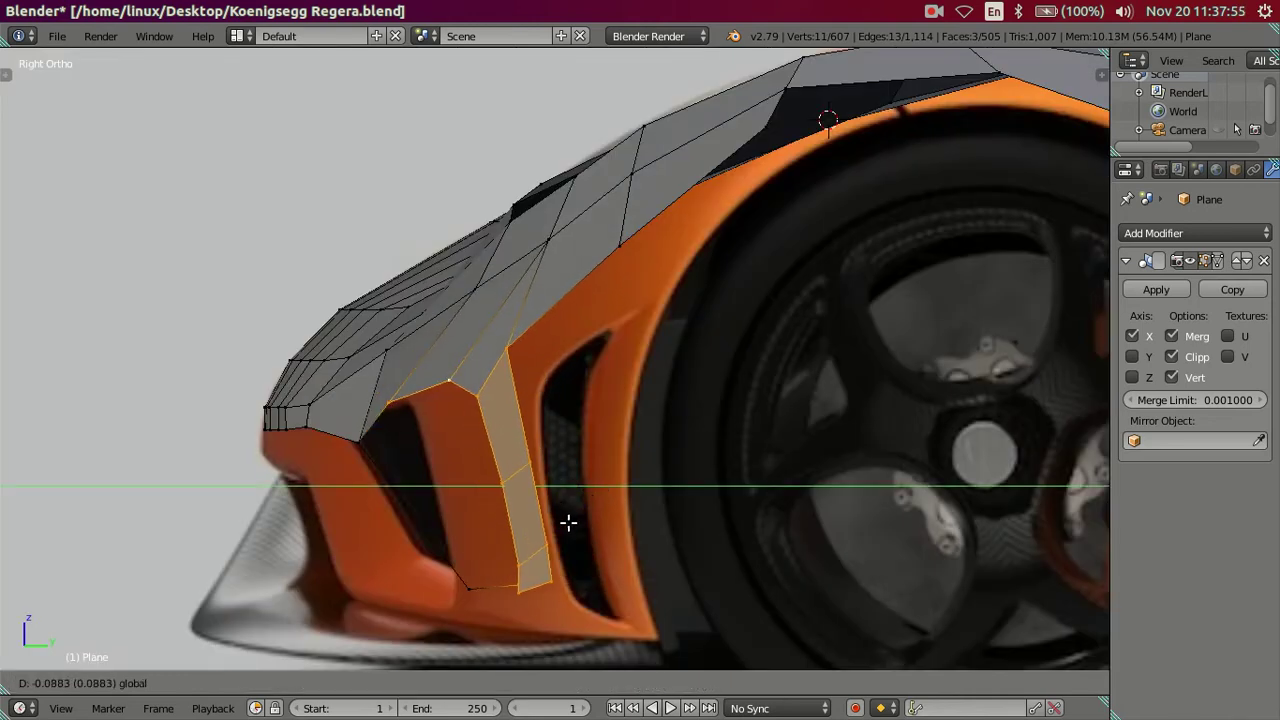
right_click(568, 523)
right_click(435, 400, "shift")
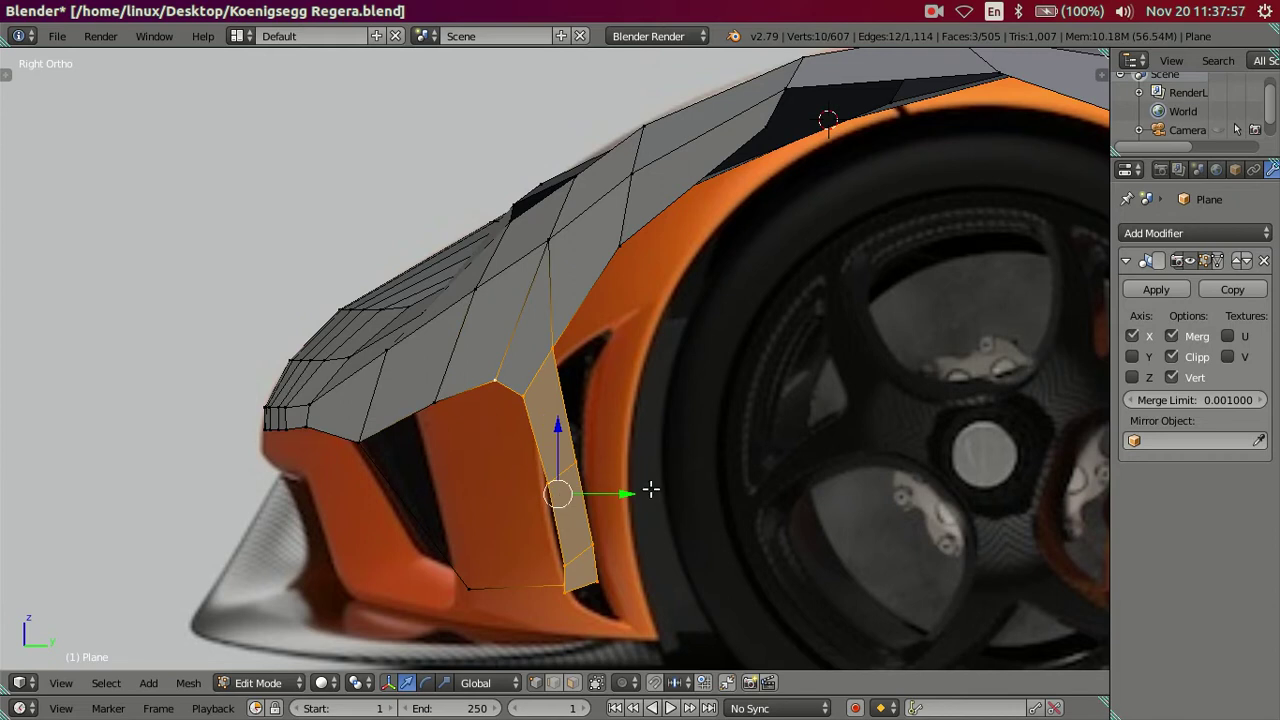
left_click_drag(628, 497, 604, 492)
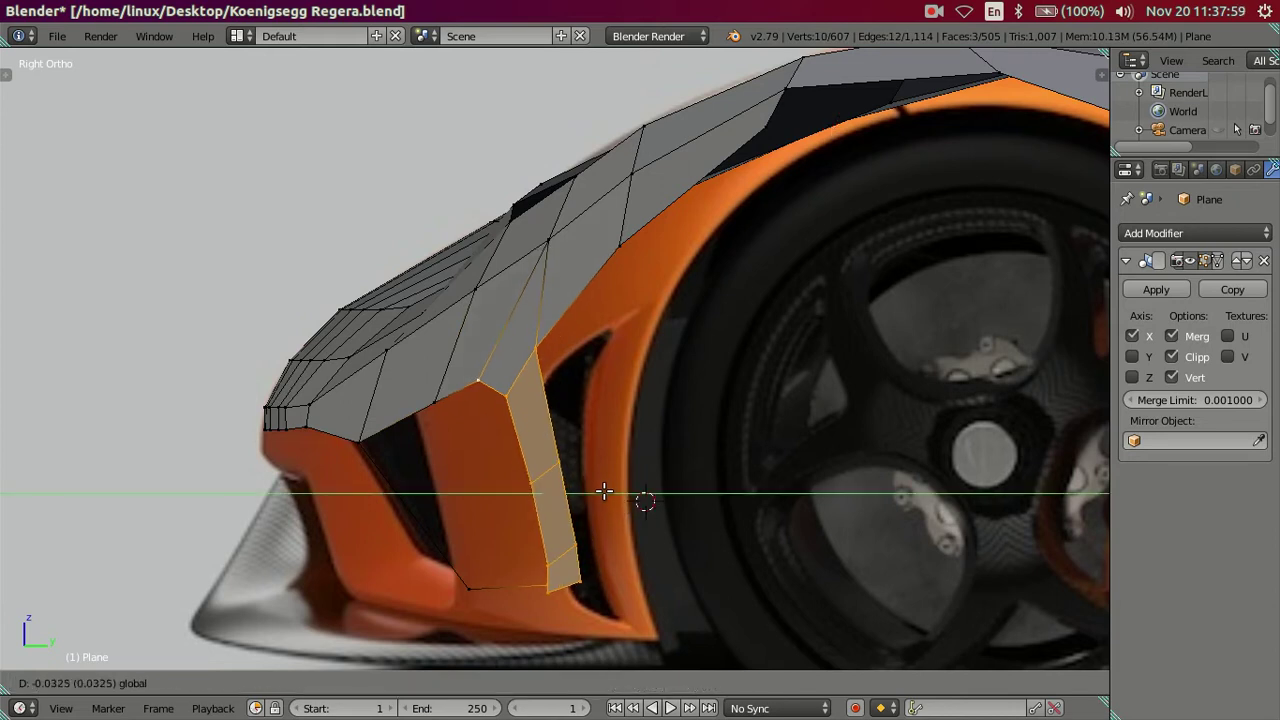
left_click(604, 492)
right_click(440, 395, "shift")
key("g")
key("y")
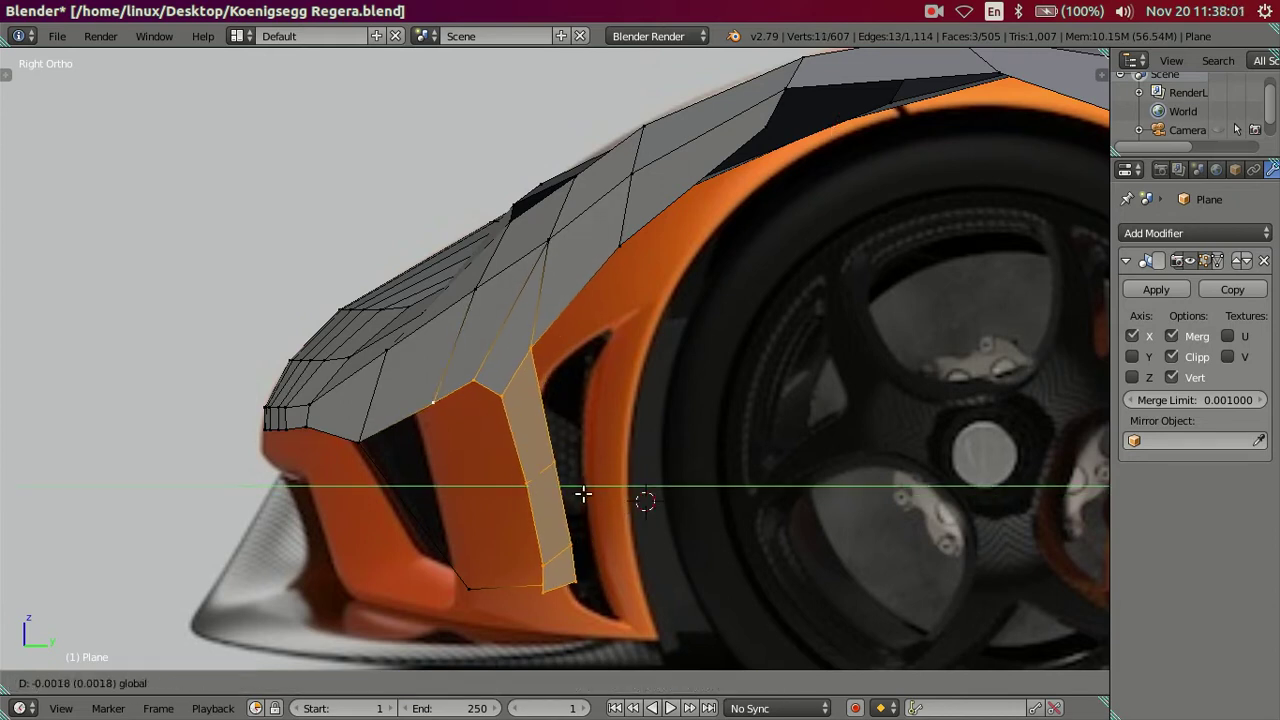
left_click(571, 496)
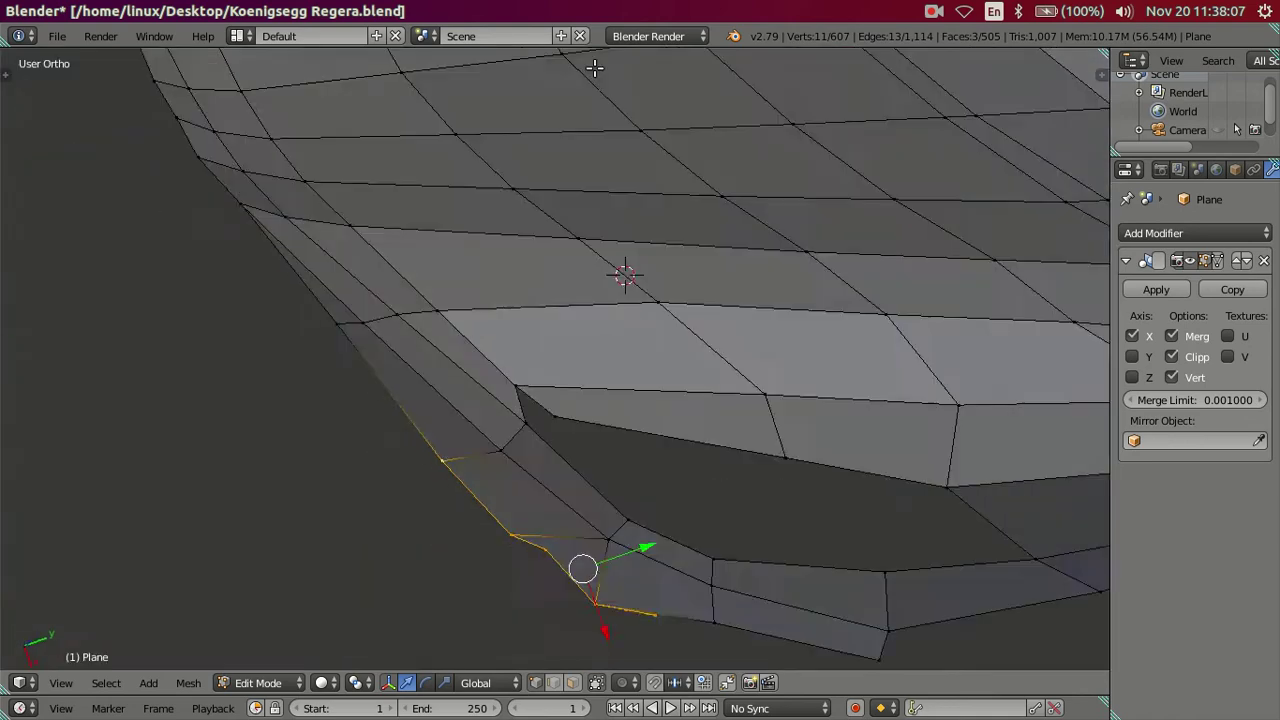
Step: Move the fender's lower edge vertices beside the vent a few thousandths along Y
mouse_move(514, 370)
middle_mouse_down()
mouse_move(643, 653)
mouse_move(500, 543)
middle_mouse_up()
right_click(412, 455, "shift")
right_click(399, 412, "shift")
key("g")
key("y")
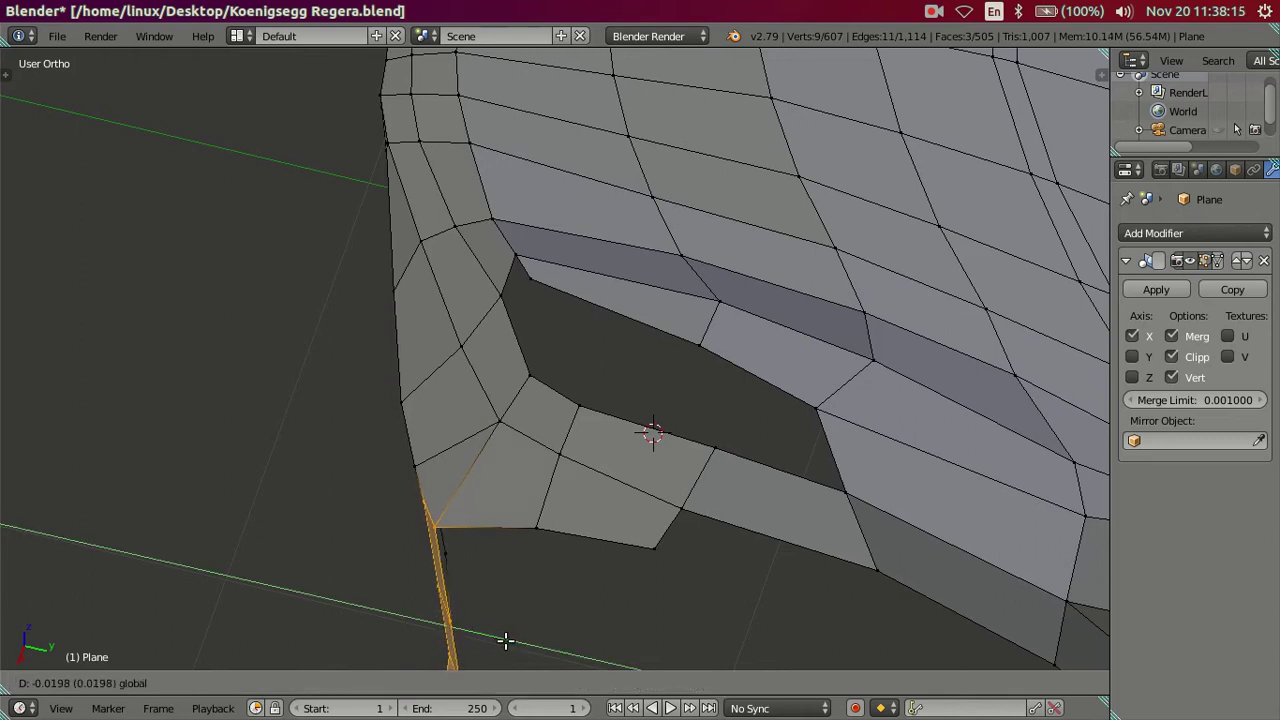
left_click(505, 641)
Step: Shift the single left-edge vertex along Y, then return to Object Mode
right_click(393, 286)
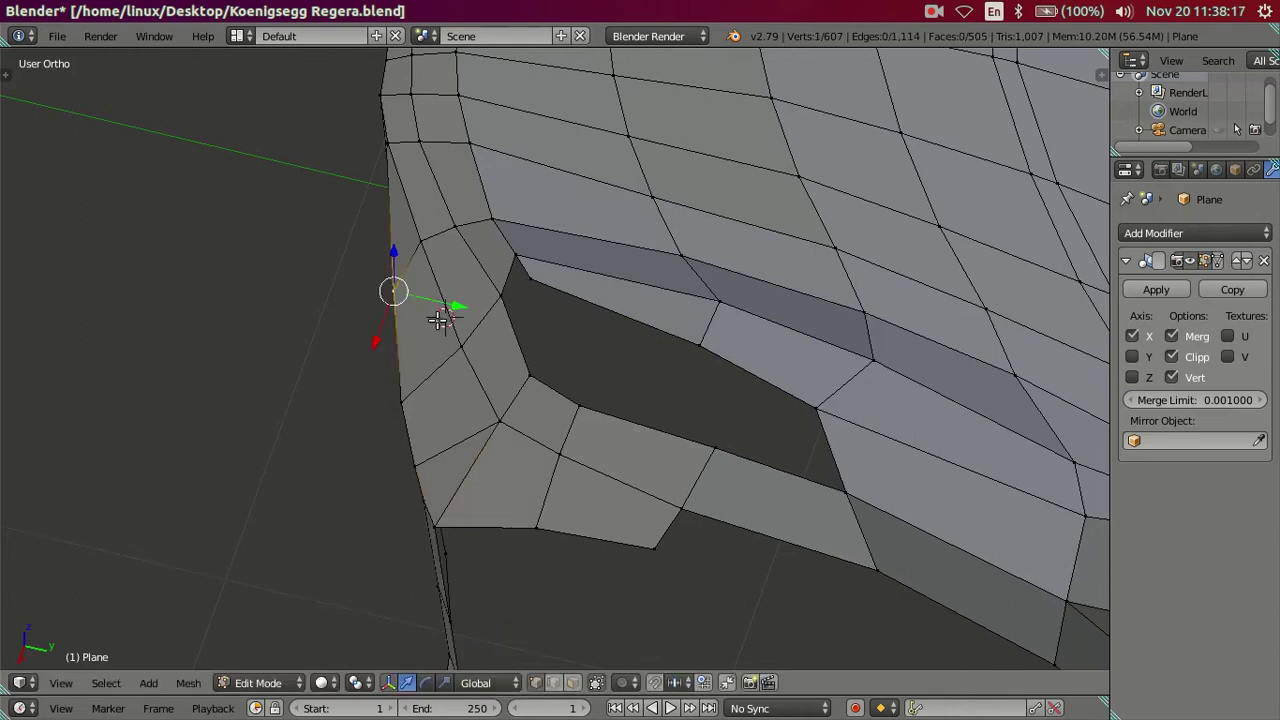
key("g")
key("y")
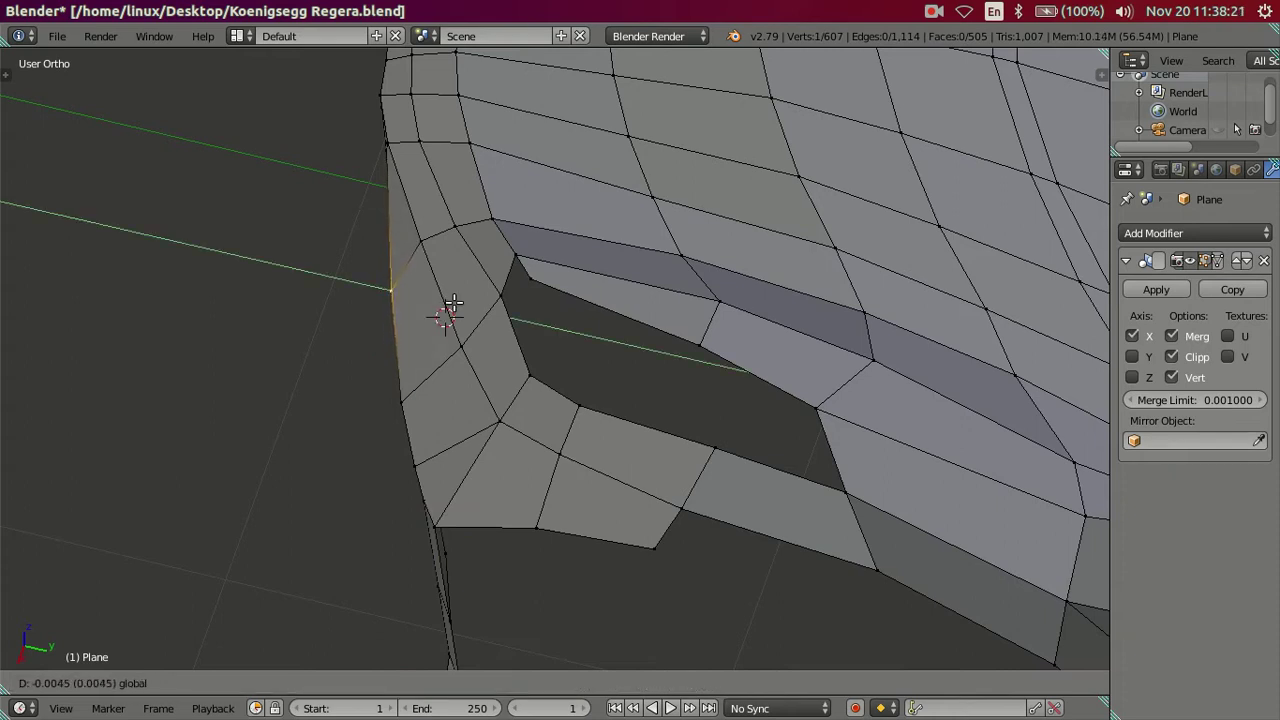
left_click(452, 301)
mouse_move(455, 300)
middle_mouse_down()
mouse_move(443, 306)
mouse_move(603, 345)
mouse_move(445, 331)
mouse_move(443, 492)
mouse_move(487, 433)
mouse_move(560, 390)
mouse_move(677, 386)
mouse_move(586, 351)
mouse_move(487, 402)
mouse_move(444, 365)
middle_mouse_up()
key("Tab")
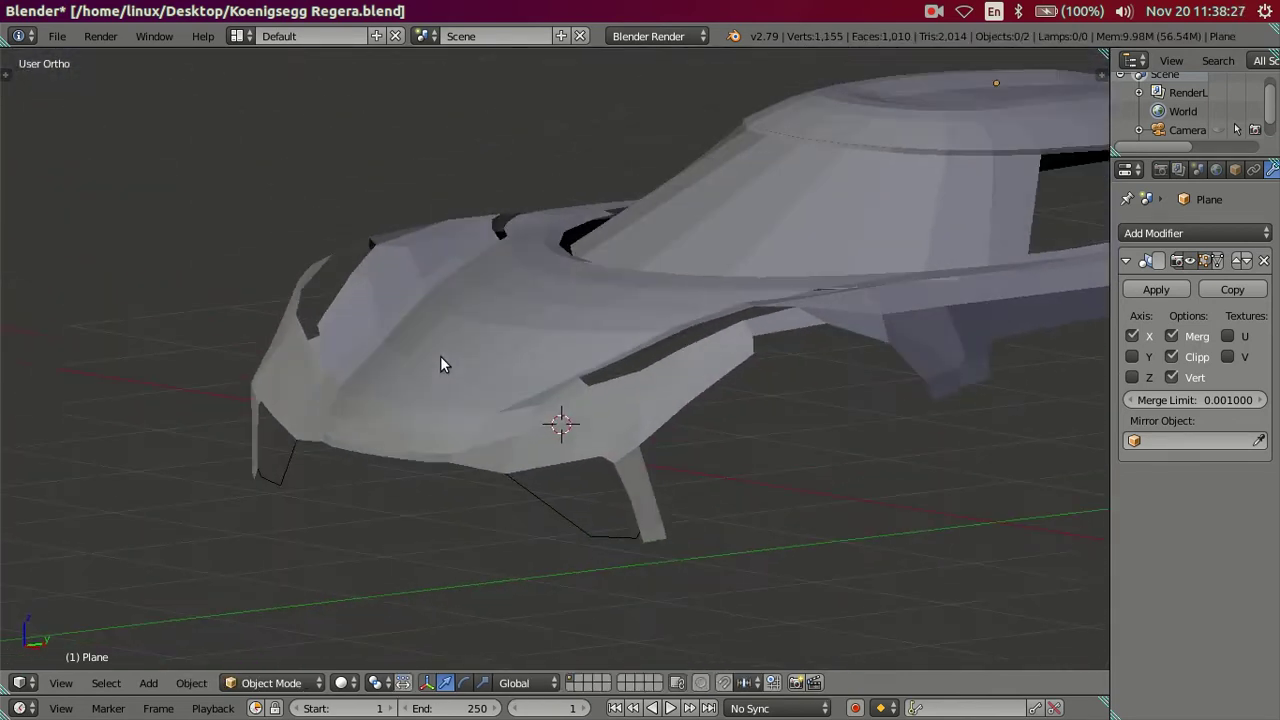
Step: Compare the front mesh to the side reference in wireframe and solid, frame the wheel and door, and re-enter Edit Mode
key("KP_3")
scroll(479, 395, "up", 2)
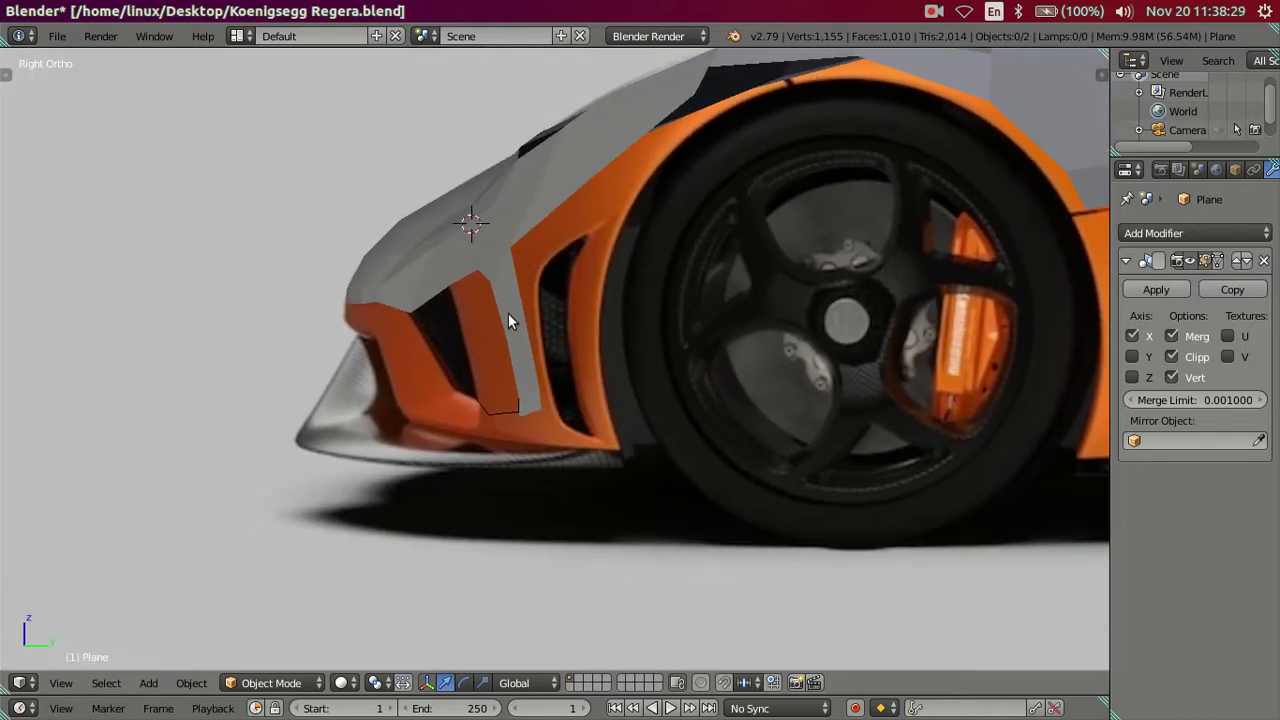
scroll(508, 313, "up", 2)
key("z")
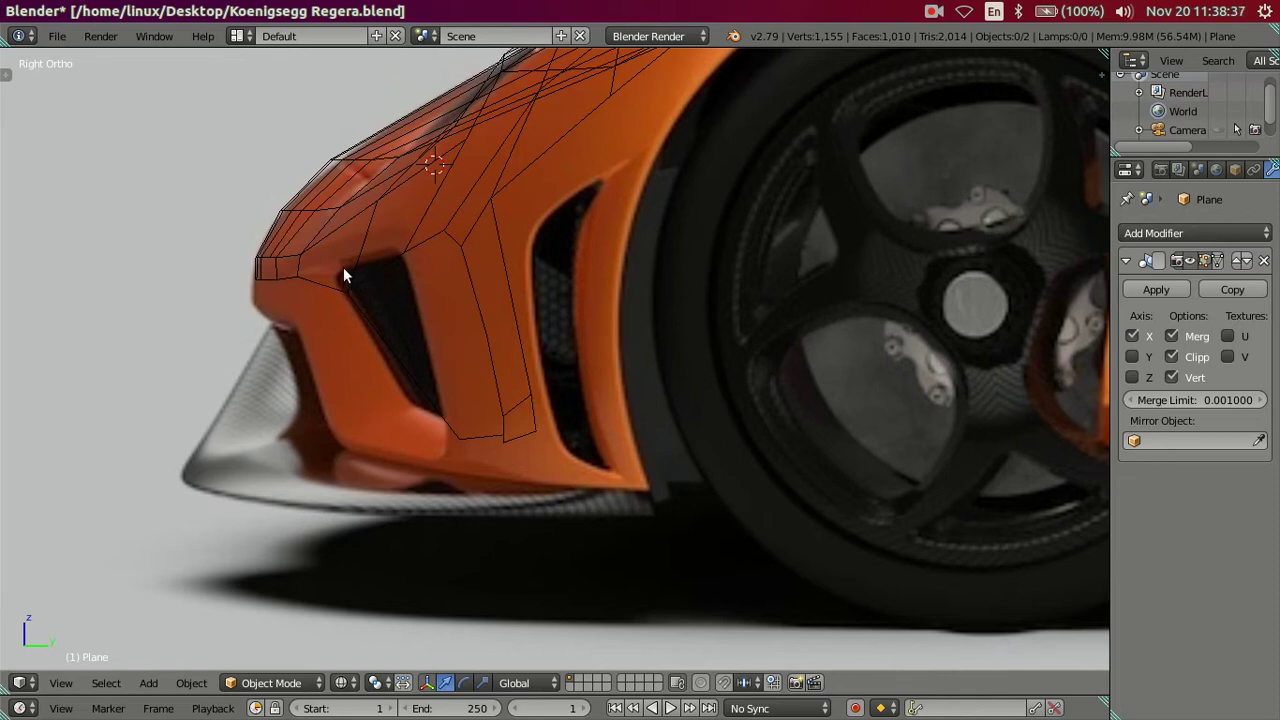
key("z")
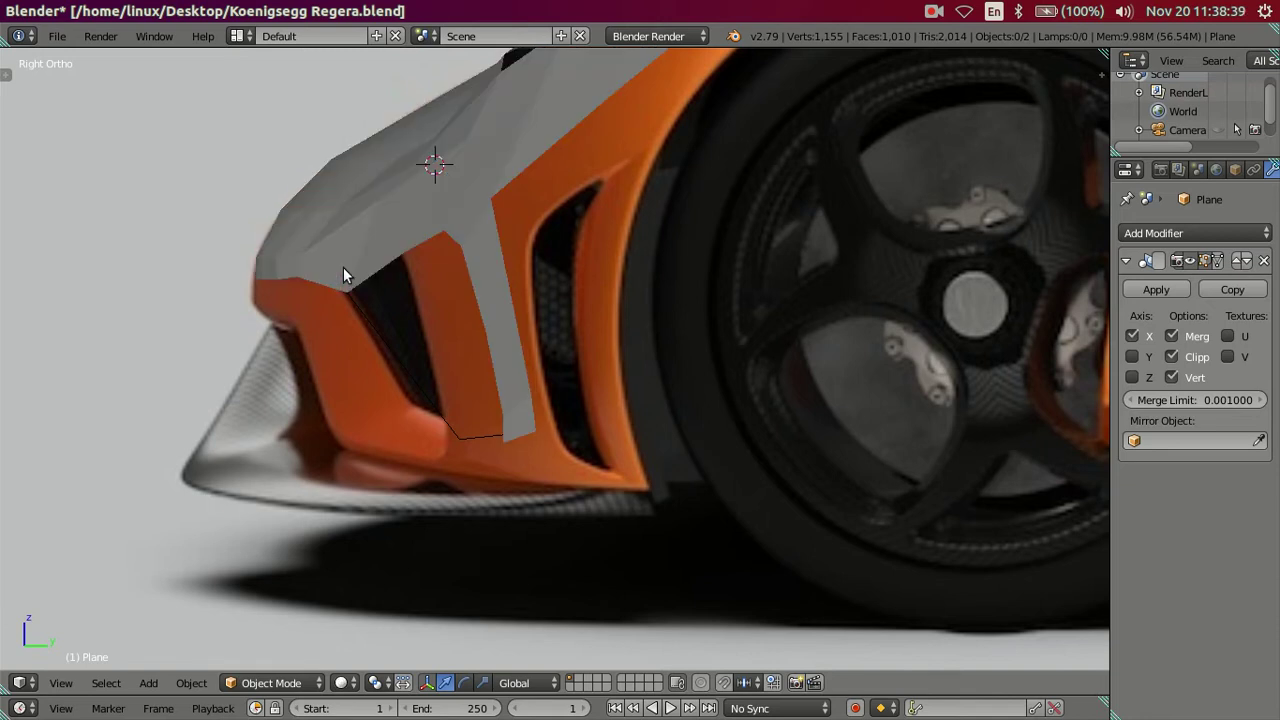
key("z")
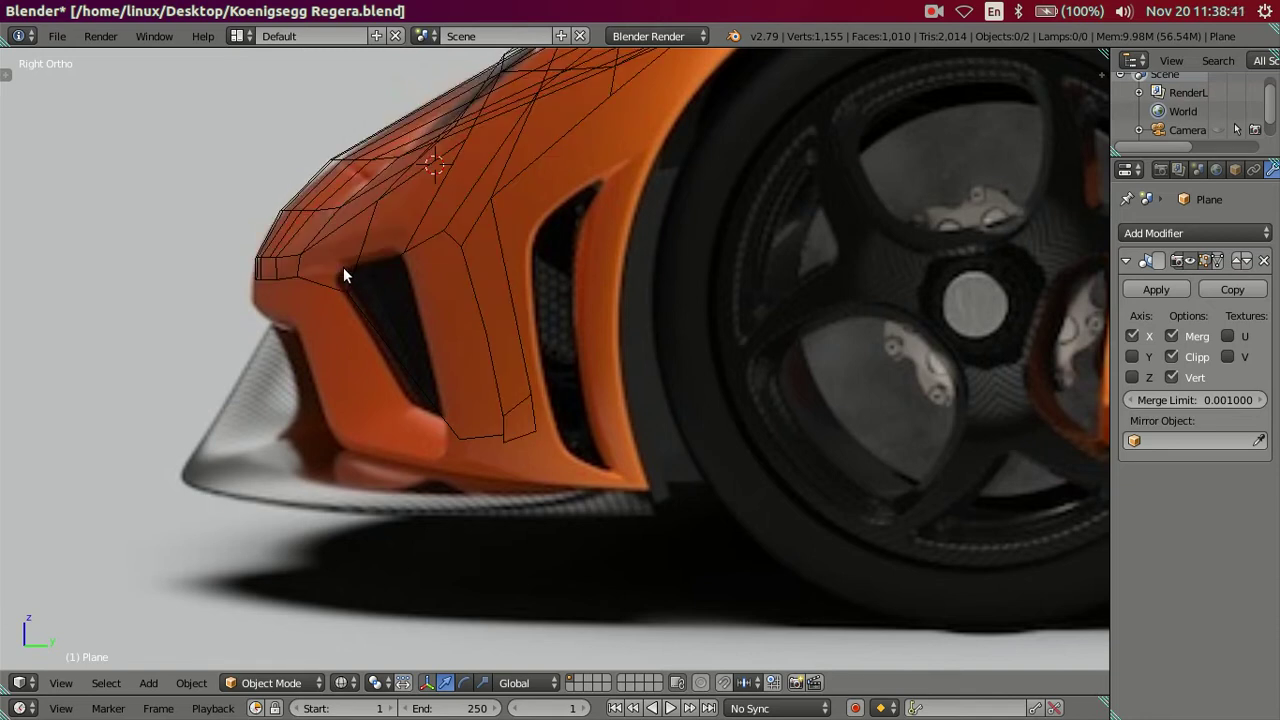
scroll(413, 278, "down", 2)
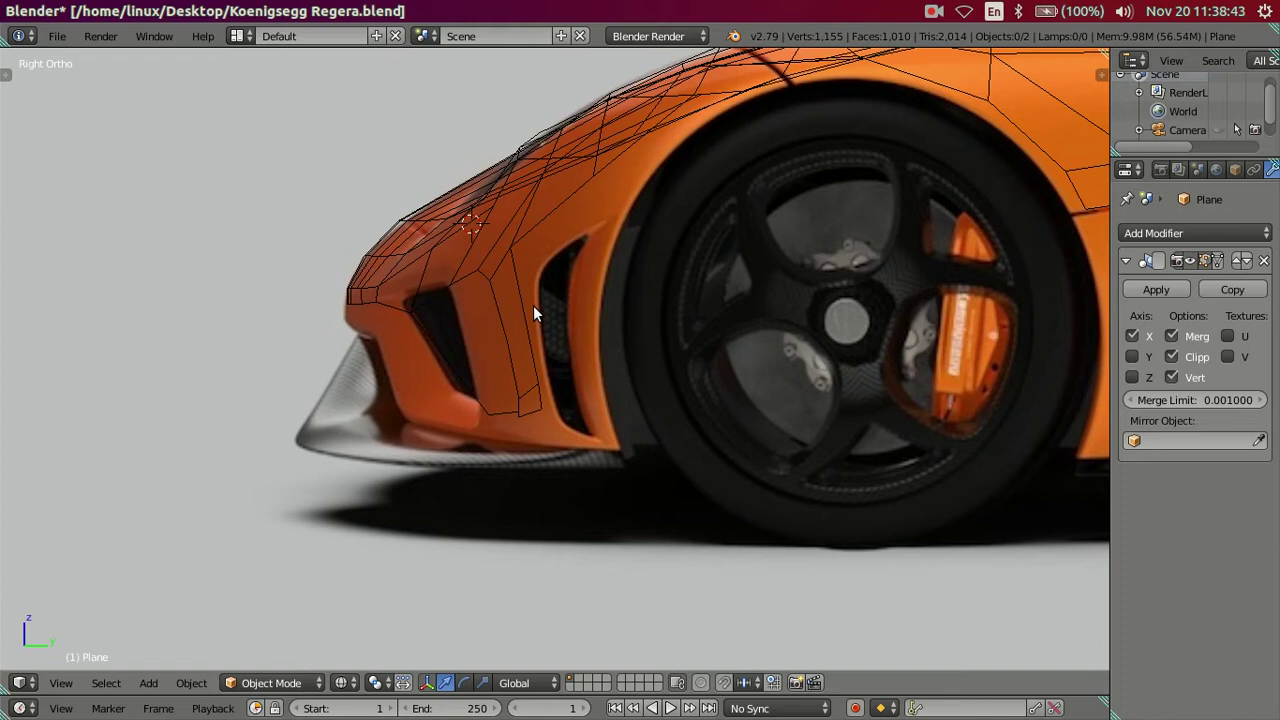
scroll(536, 304, "down", 1)
middle_click_drag(640, 301, 273, 344, "shift")
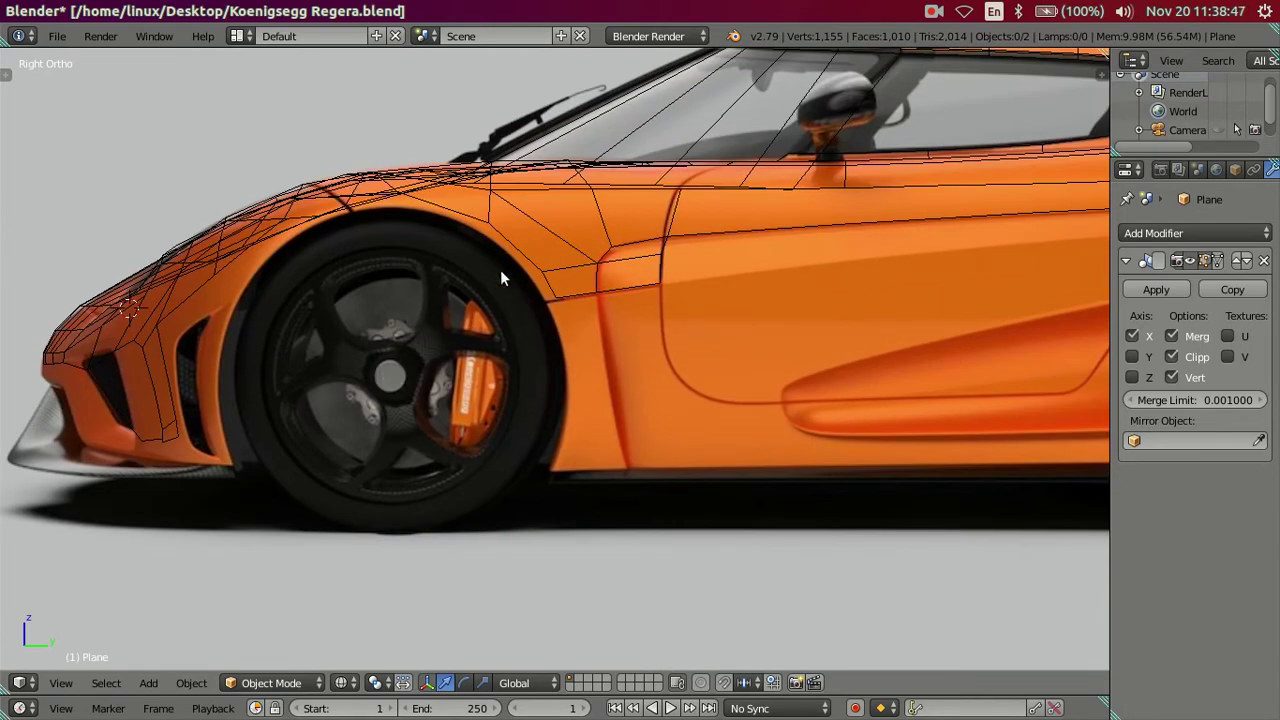
scroll(527, 239, "up", 2)
key("Tab")
Step: Snap the 3D cursor onto the vertex at the rear edge of the front wheel arch
right_click(548, 256)
key("shift+s")
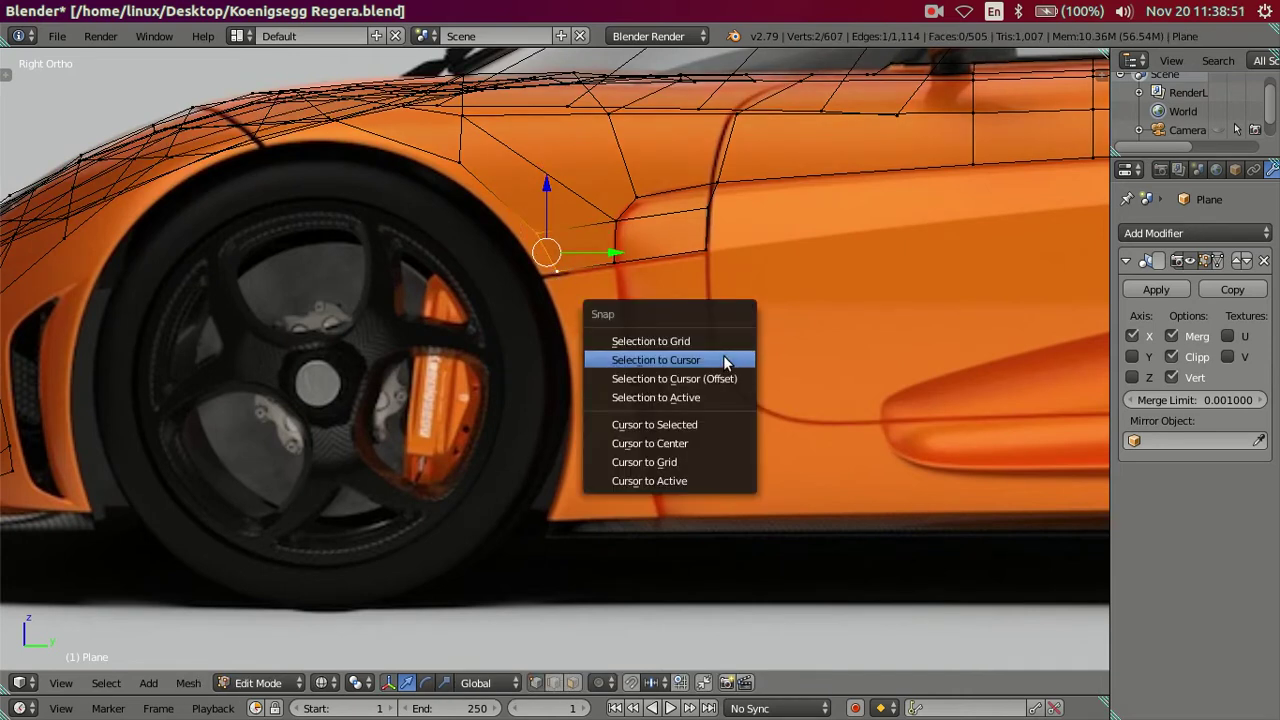
left_click(692, 418)
scroll(523, 301, "down", 2)
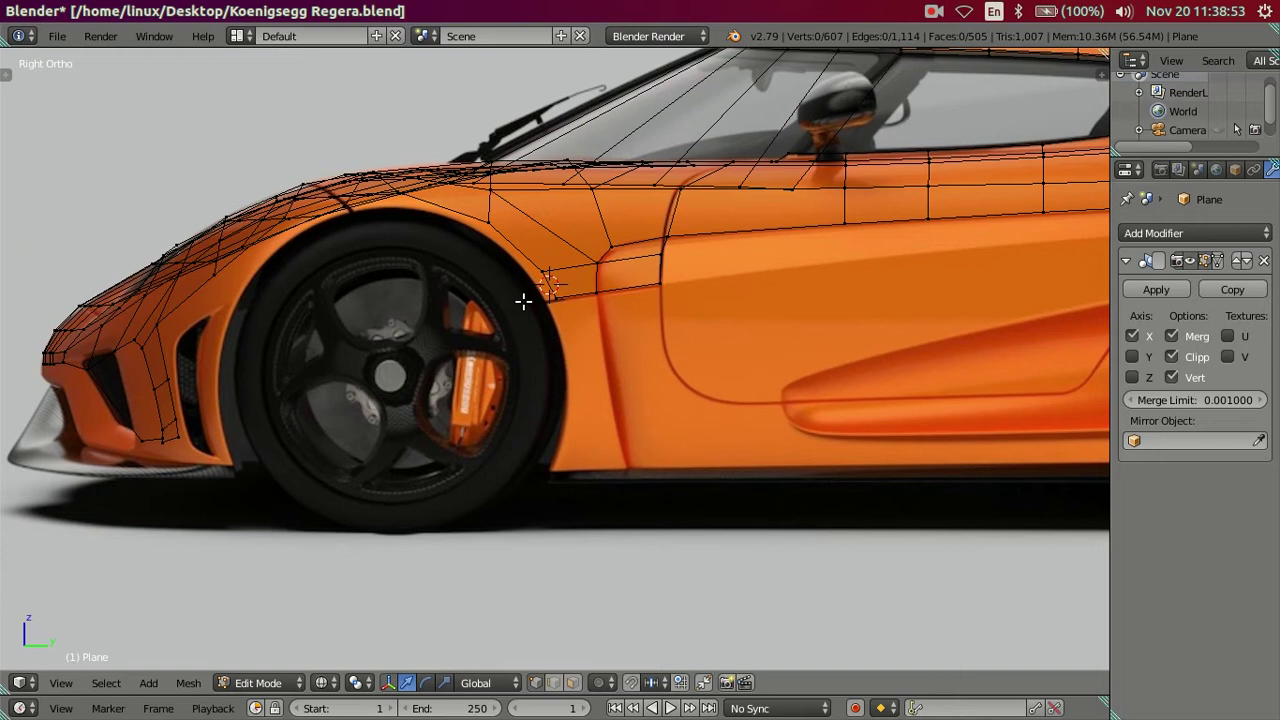
key("t")
scroll(525, 301, "up", 1)
scroll(528, 301, "up", 1)
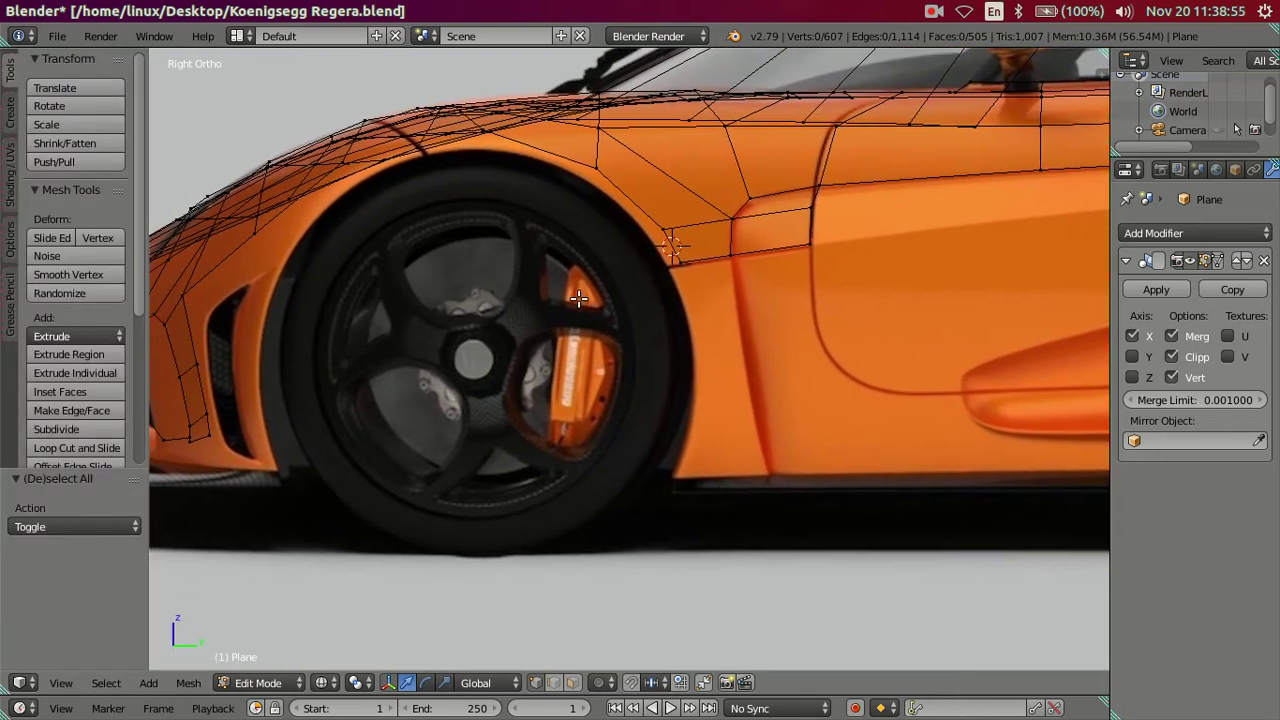
scroll(593, 305, "up", 1)
key("shift+a")
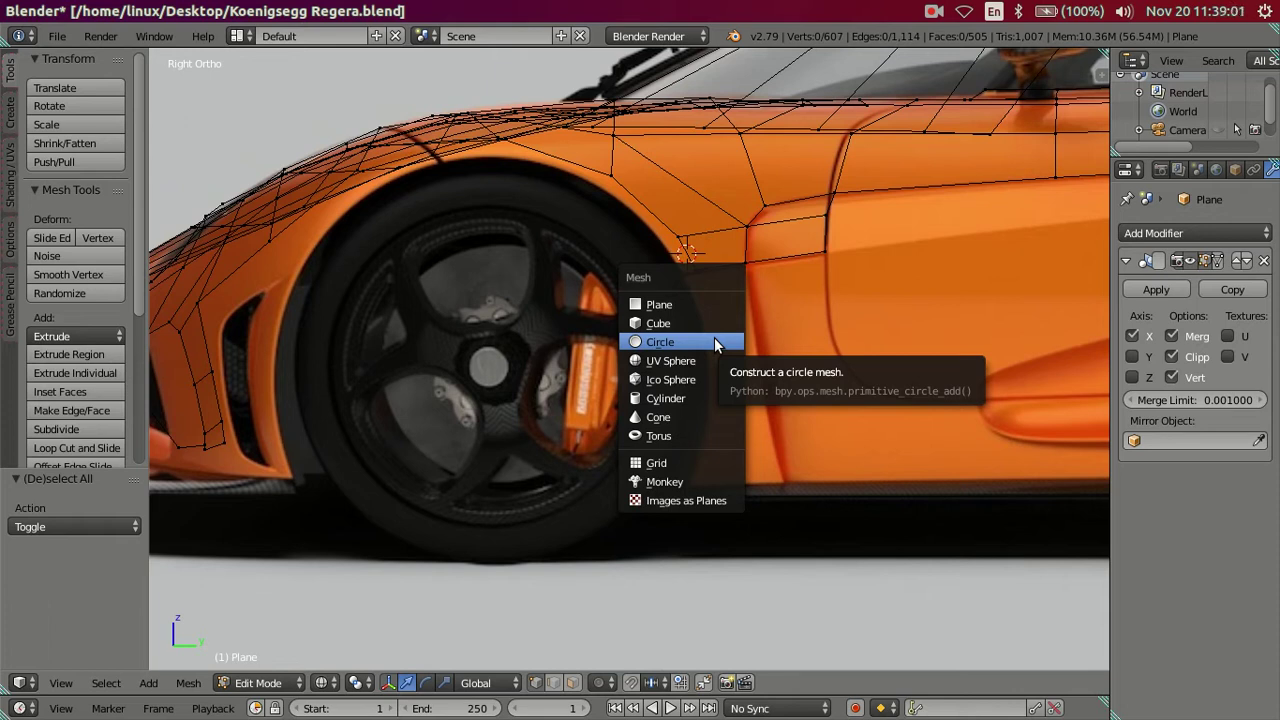
Step: Add a circle mesh at the 3D cursor with 16 vertices
left_click(715, 343)
middle_click_drag(694, 314, 702, 418)
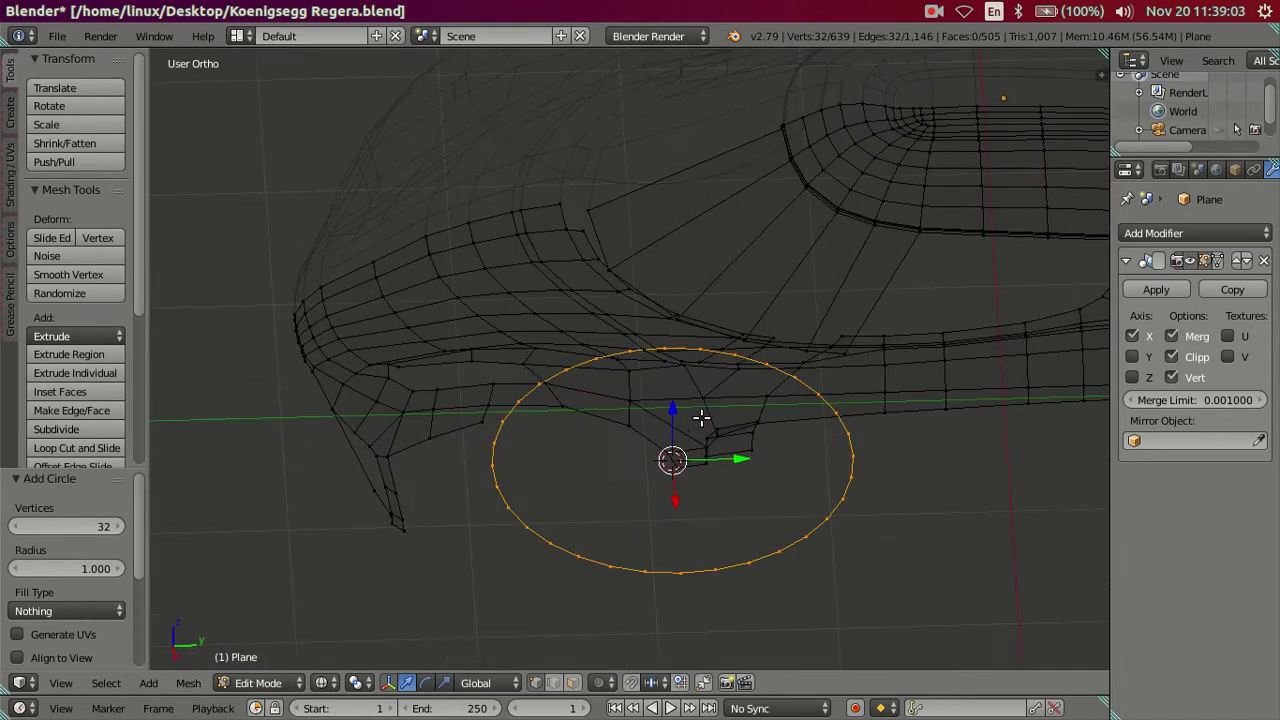
left_click_drag(95, 527, 100, 527)
left_click(88, 525)
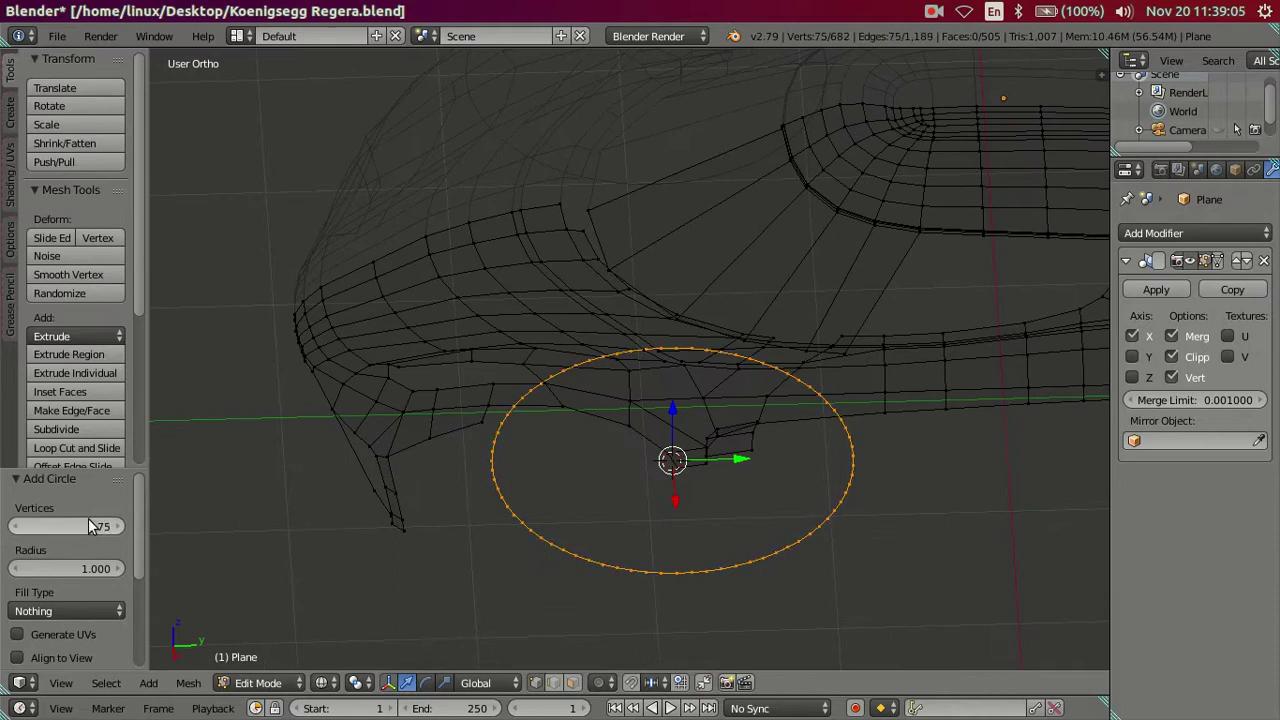
type("8")
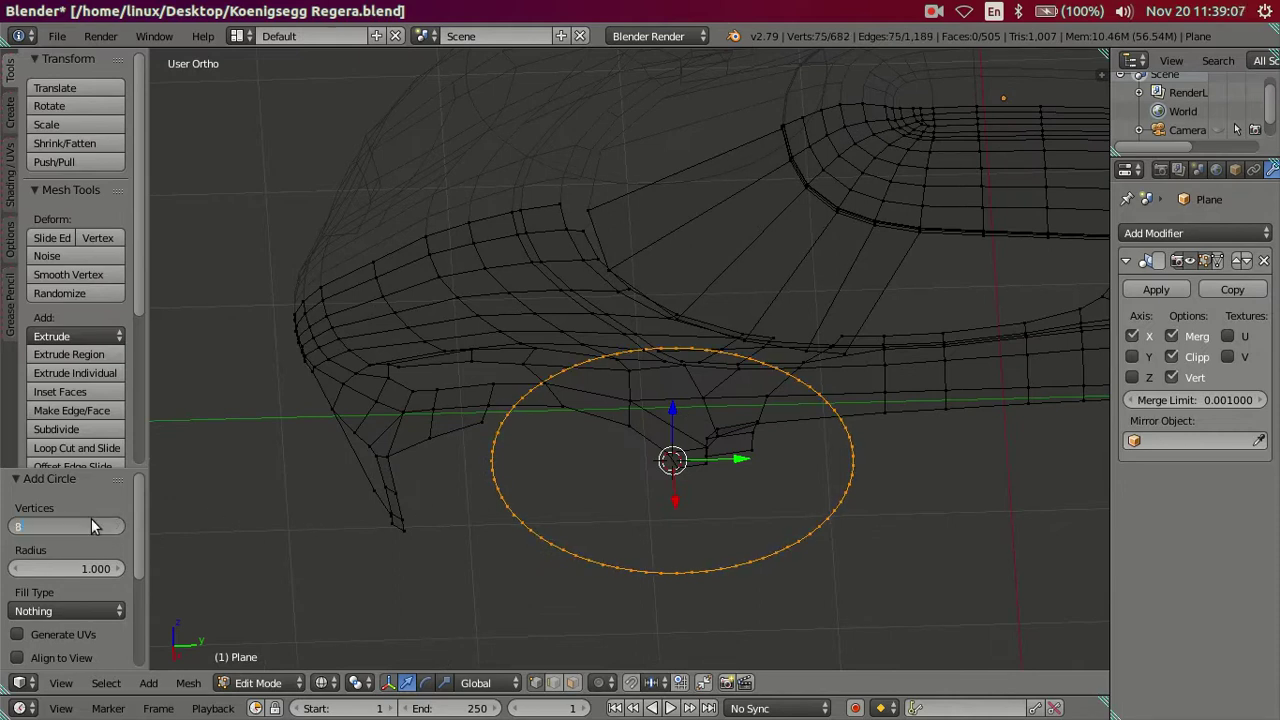
key("Return")
left_click(72, 527)
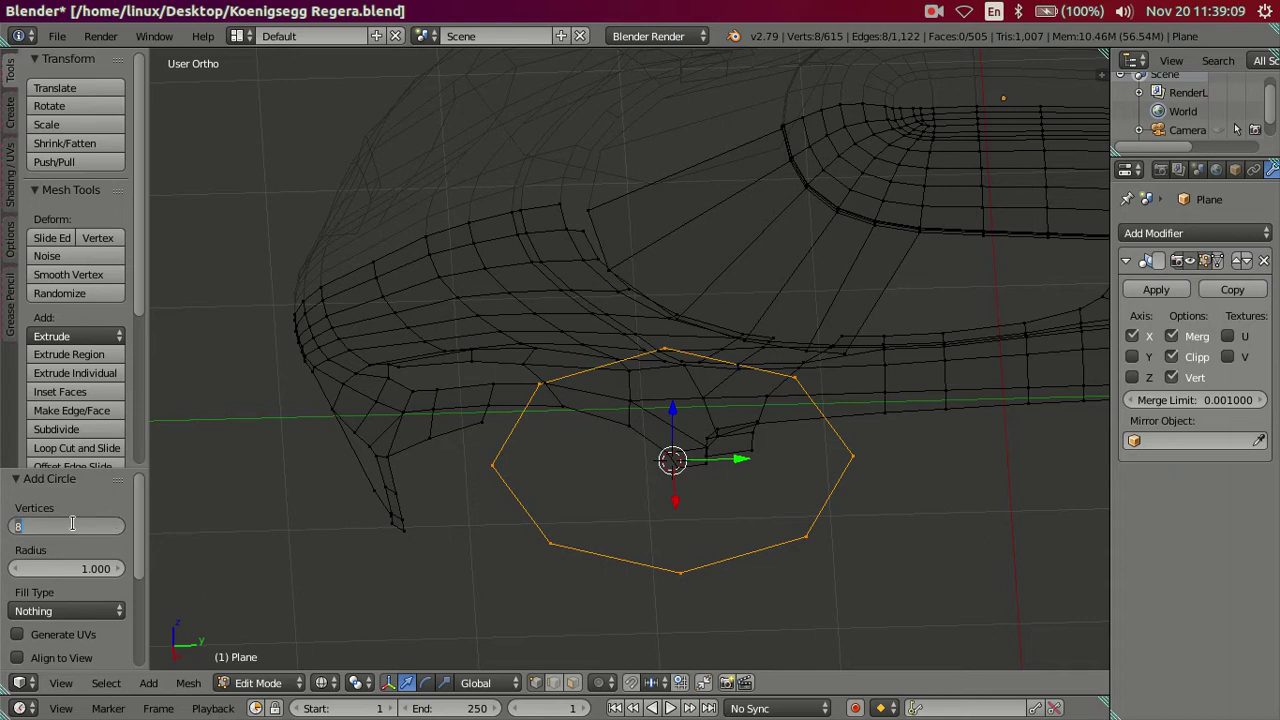
type("16")
key("Return")
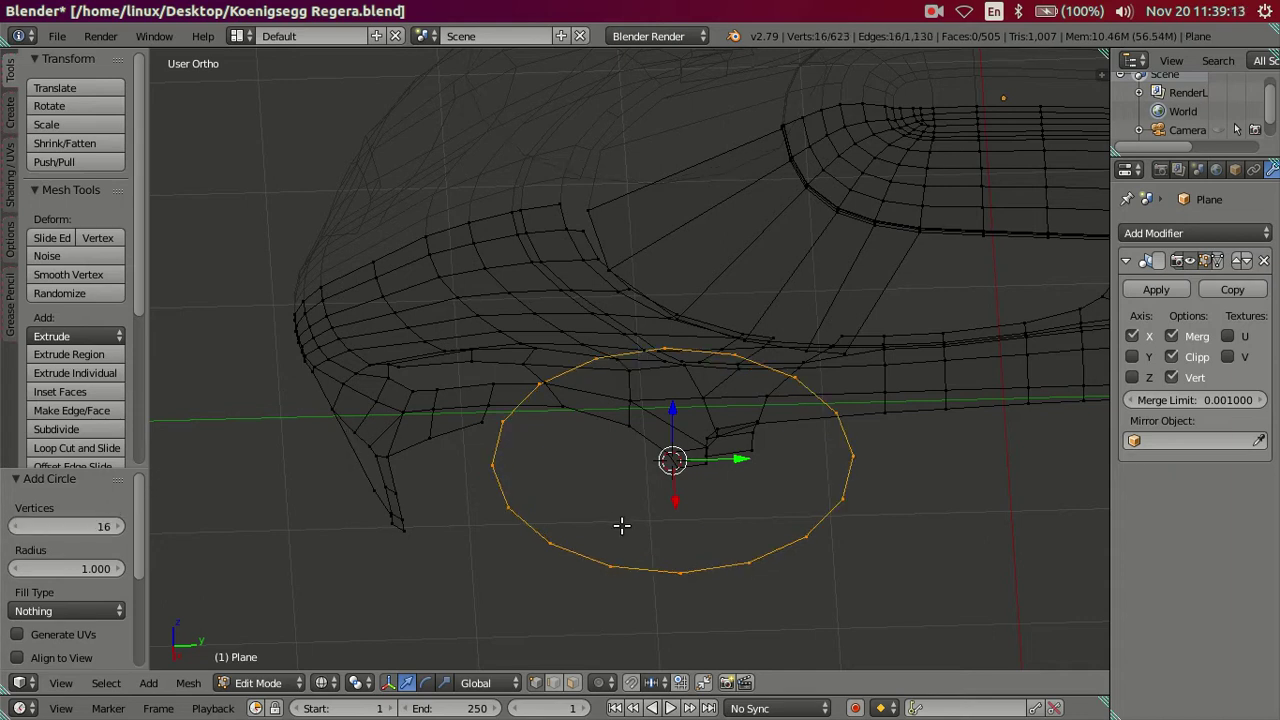
Step: Rotate the circle 90° about Y with 'ry90' and view it from the right side
type("ry90")
key("Return")
key("KP_3")
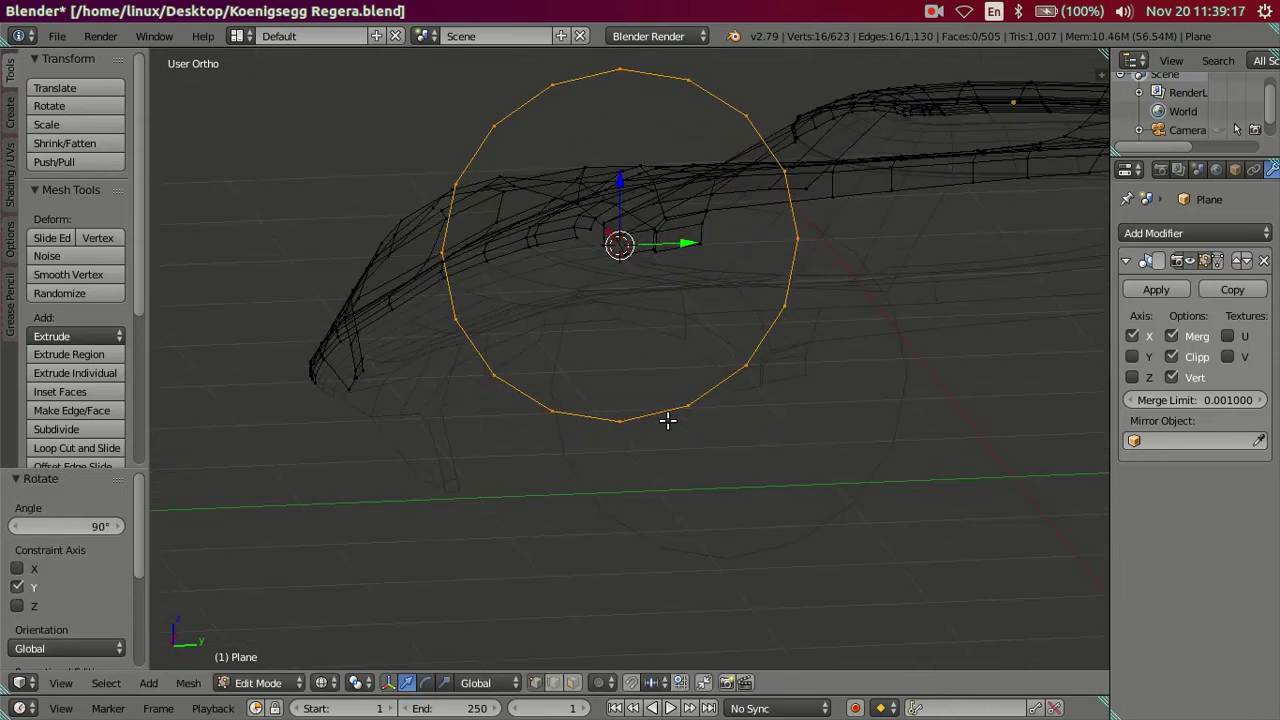
Step: Frame the circle, shrink it, and move it over the front wheel
key("t")
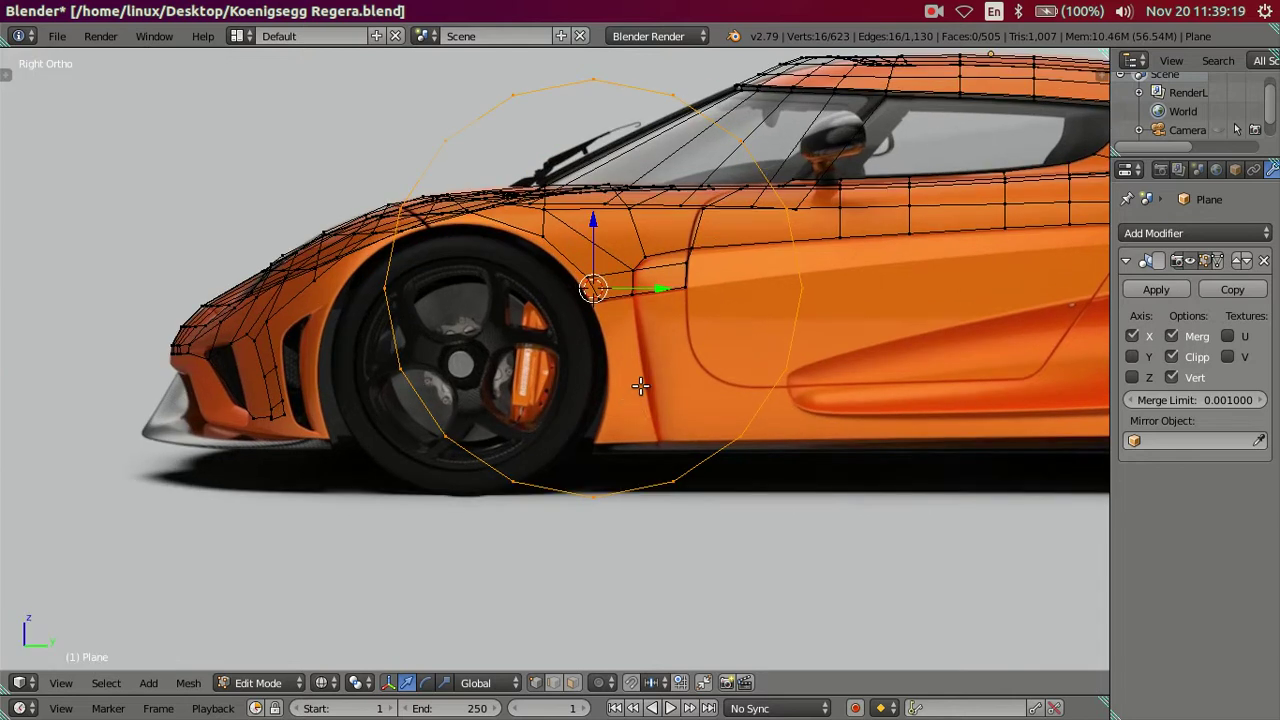
key("KP_Decimal")
scroll(646, 373, "up", 2)
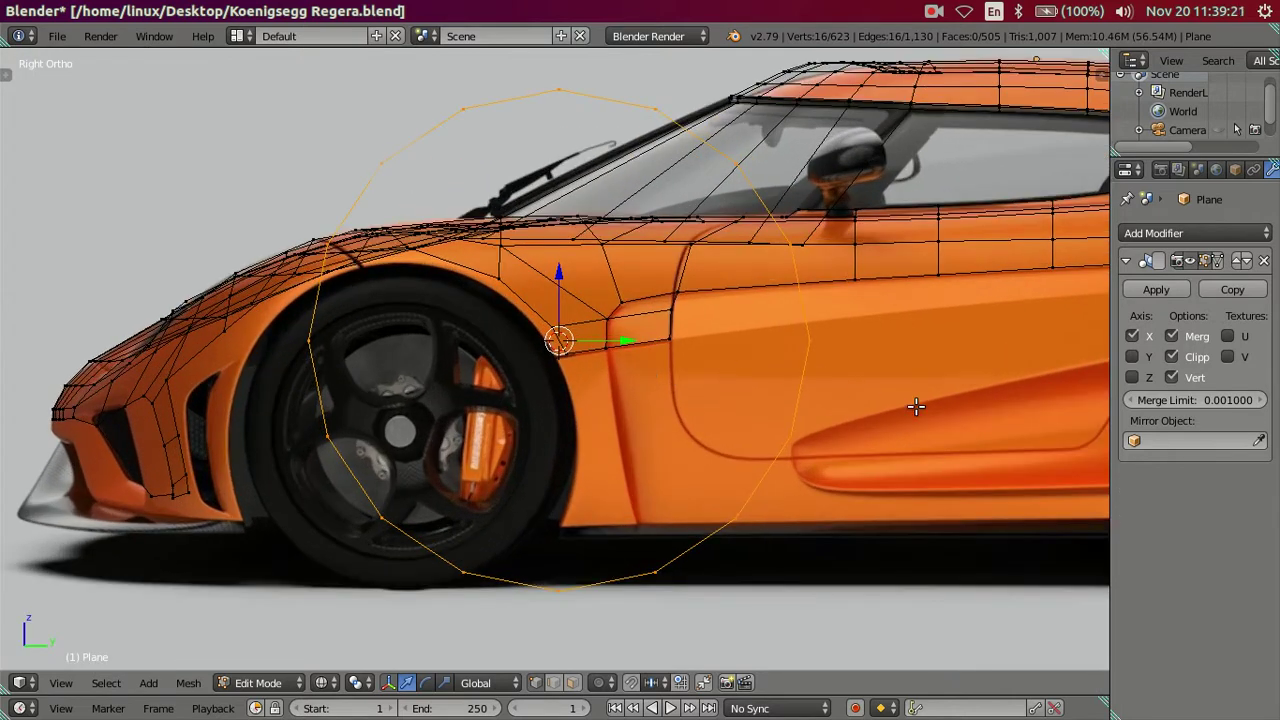
key("s")
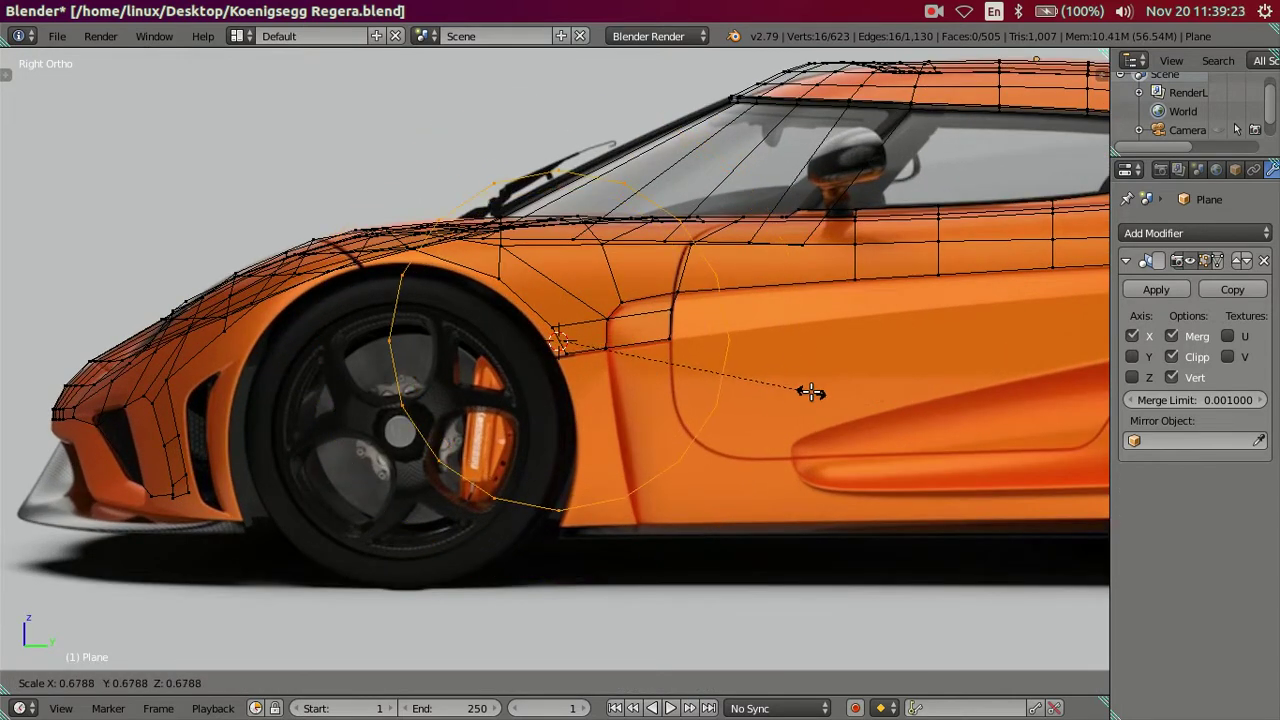
left_click(786, 388)
key("g")
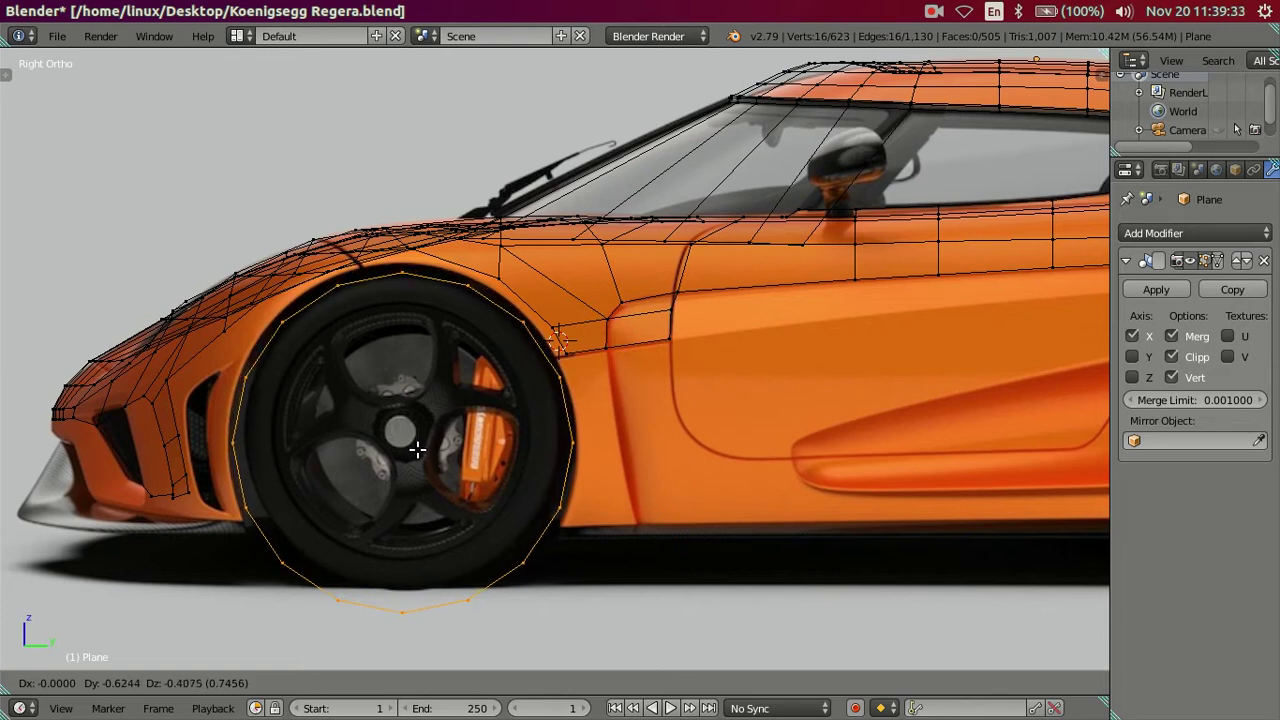
left_click(415, 448)
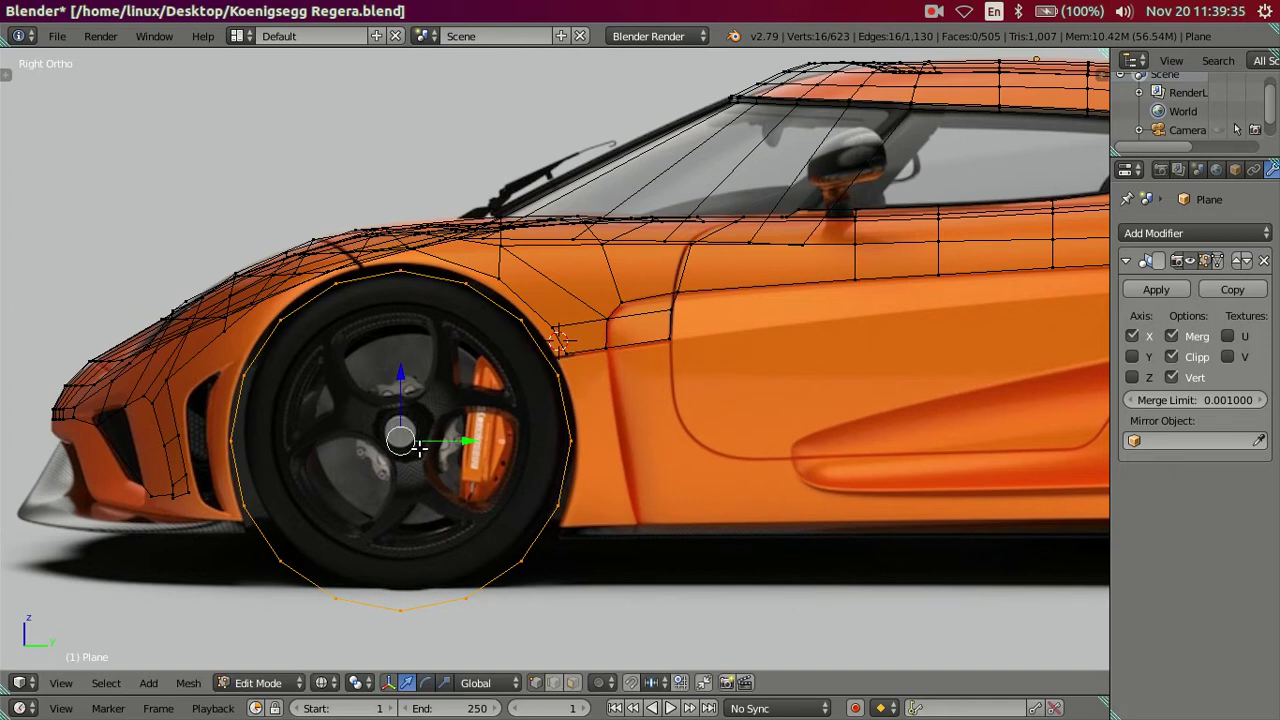
Step: Resize the circle to fit the tyre and nudge it slightly horizontally
scroll(420, 445, "up", 1)
key("s")
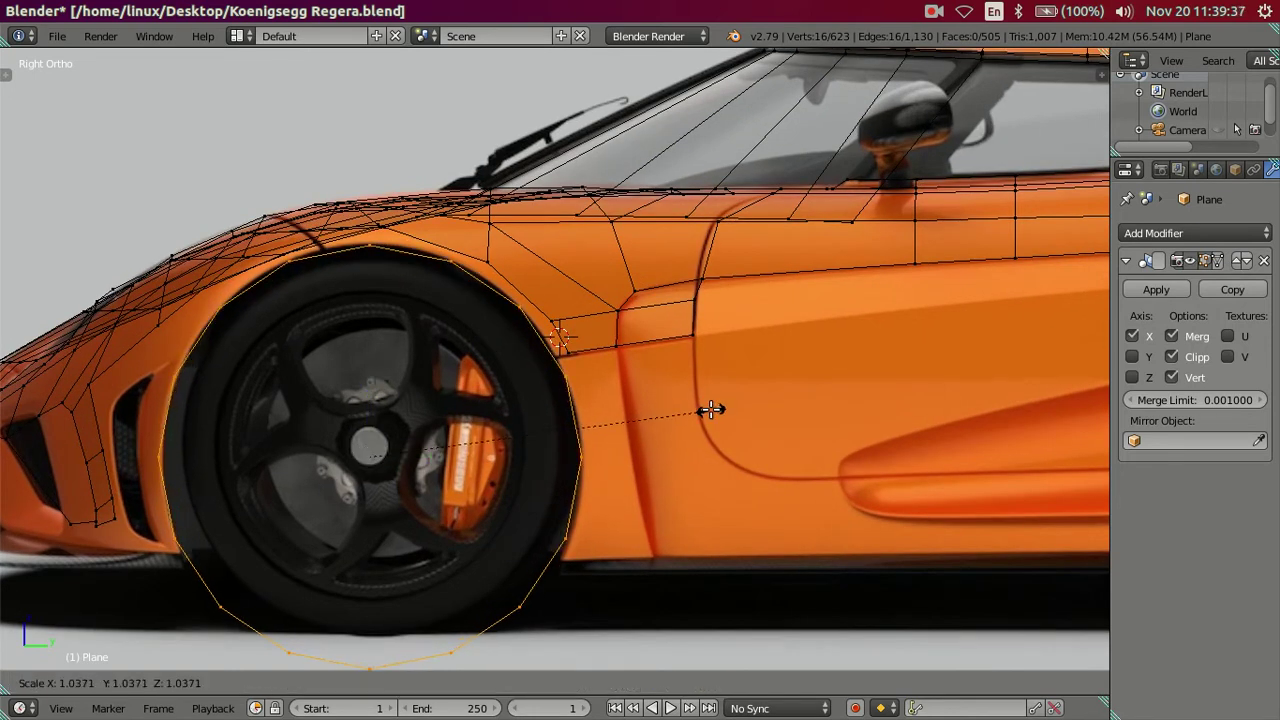
left_click(712, 410)
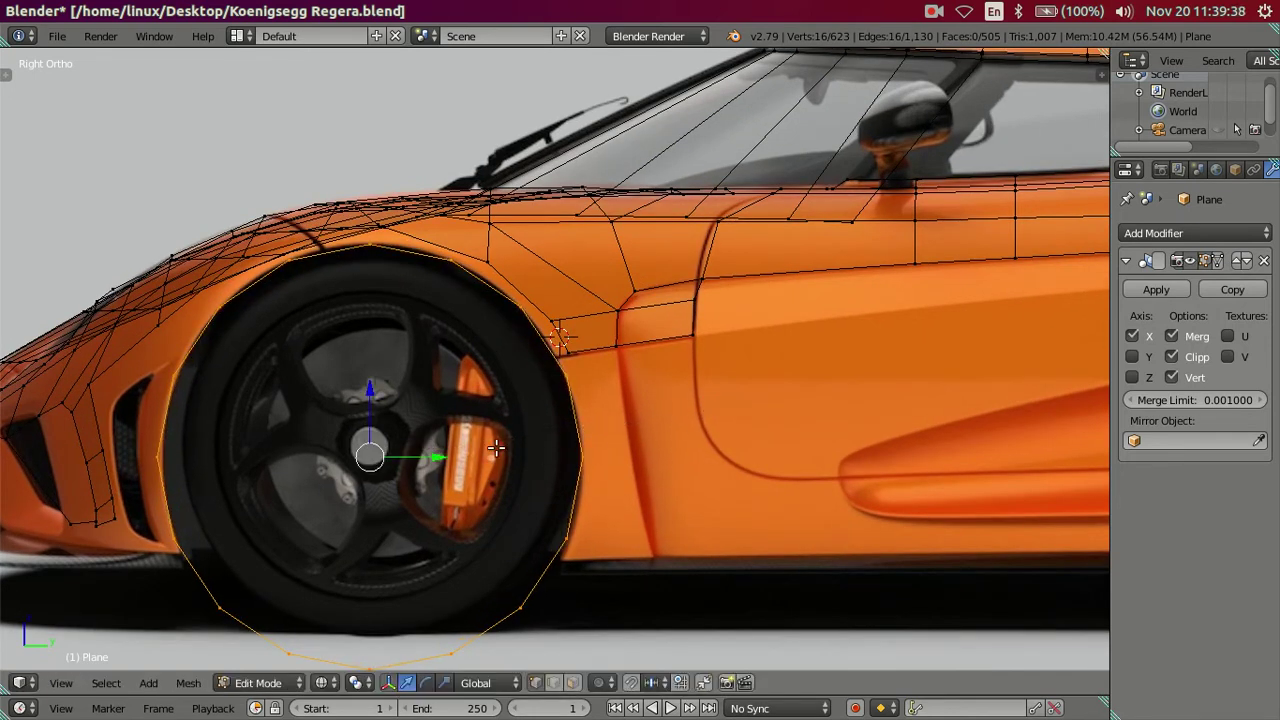
left_click_drag(444, 458, 447, 458)
left_click(447, 458)
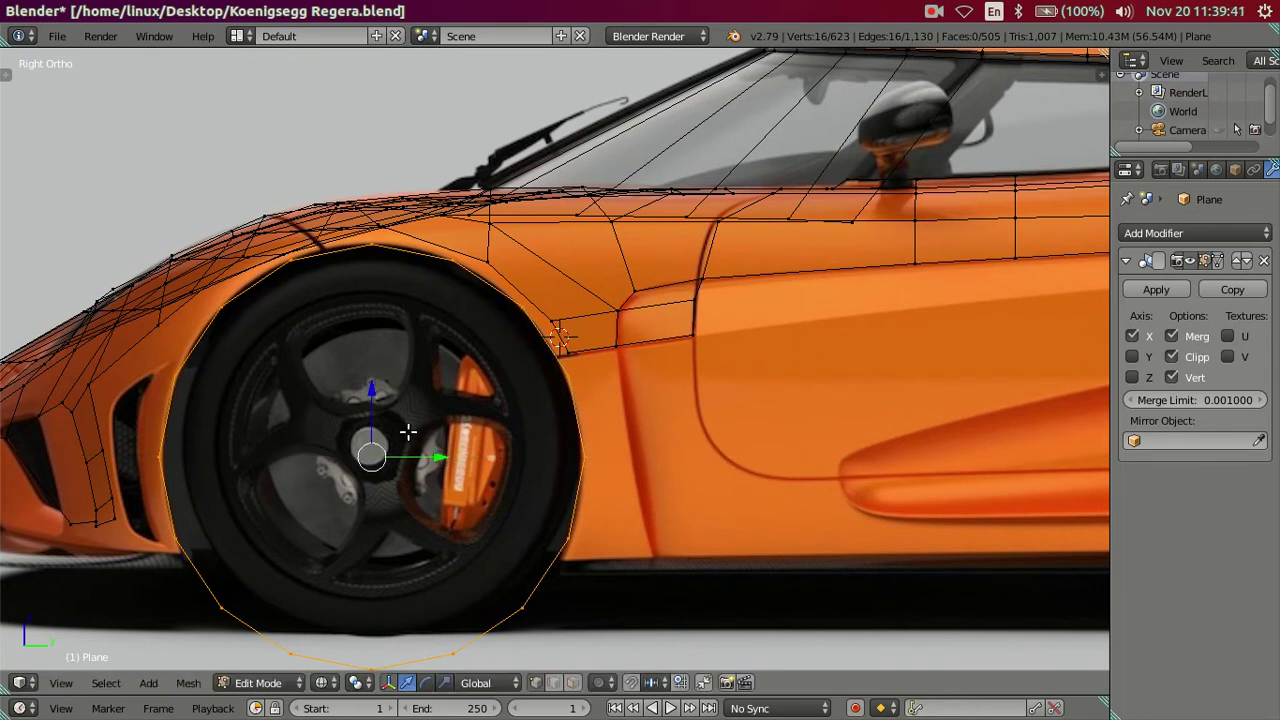
key("s")
left_click(747, 421)
Step: Stretch the circle 1.0313 along Z and lower it slightly onto the wheel arch
key("s")
key("z")
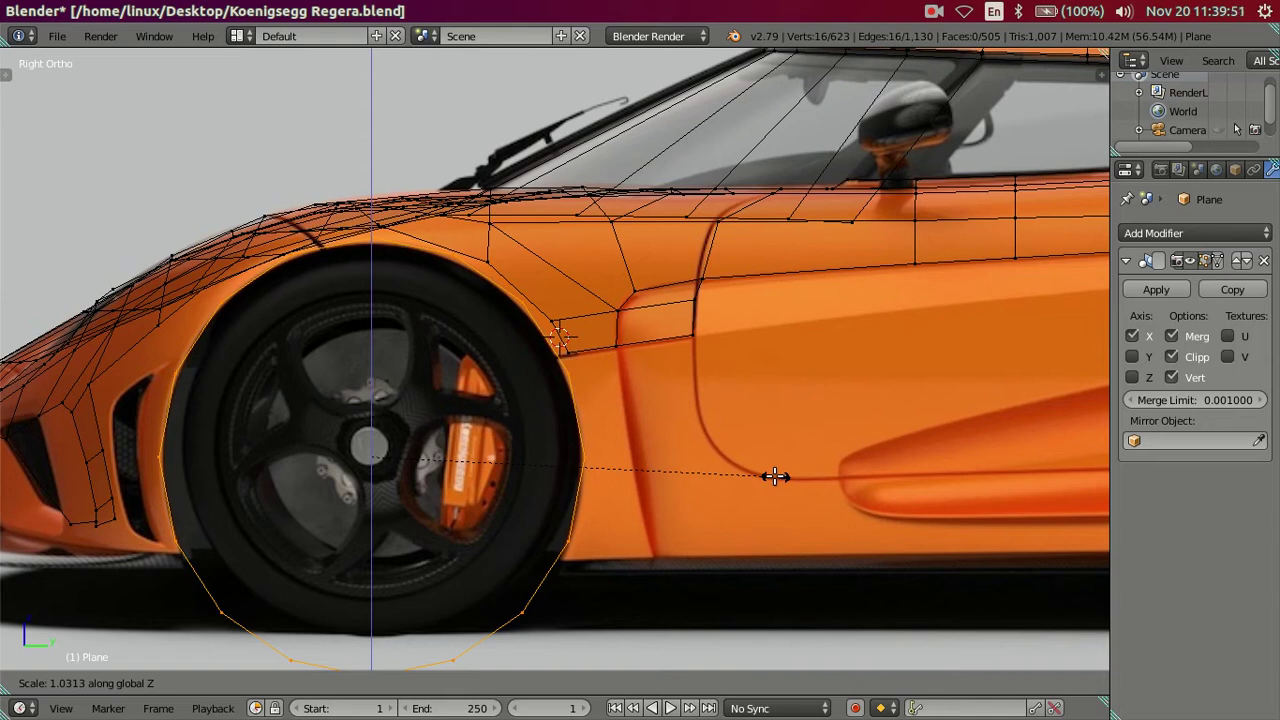
left_click(770, 473)
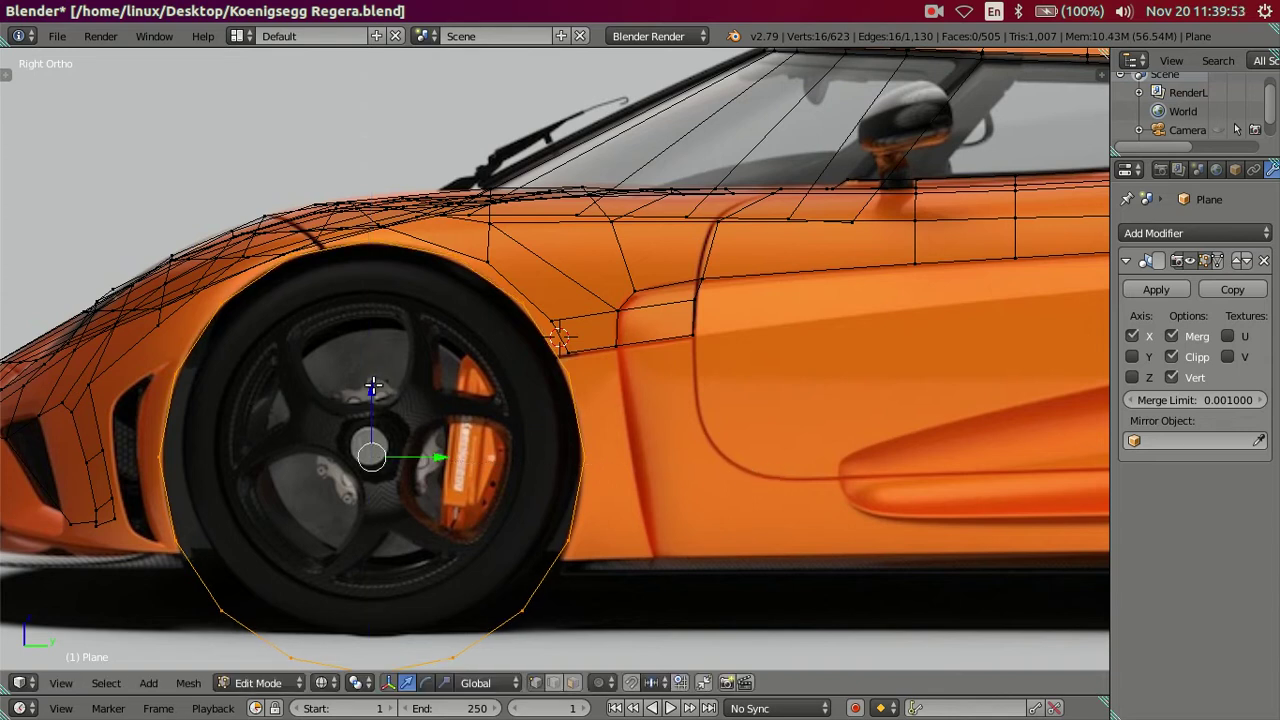
left_click_drag(372, 386, 376, 387)
left_click(375, 387)
scroll(445, 525, "down", 2)
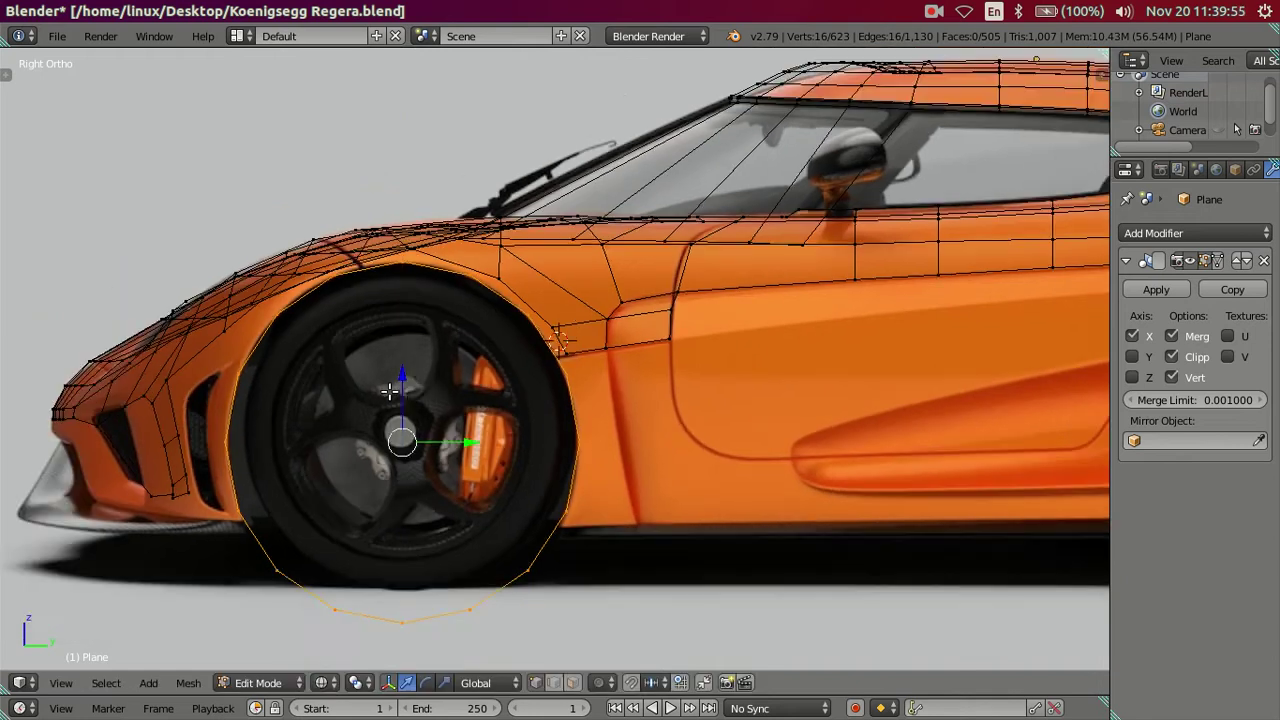
scroll(509, 420, "up", 1)
scroll(551, 420, "up", 2)
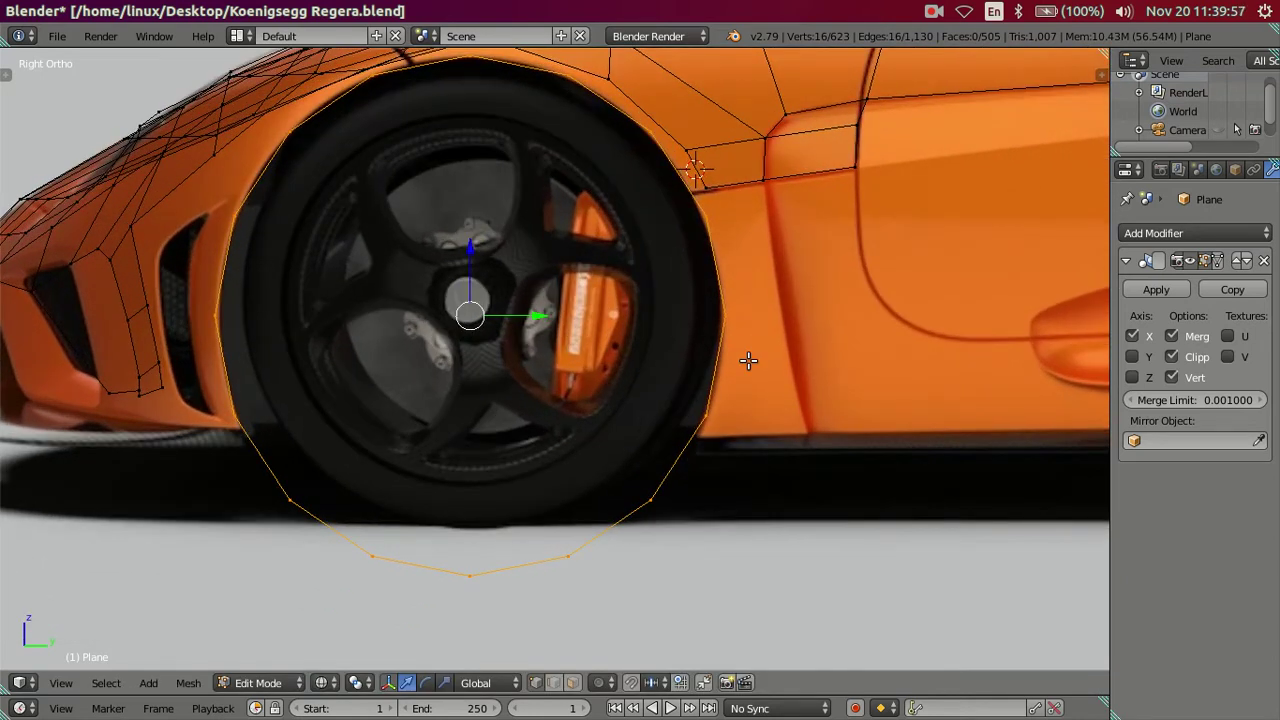
Step: Delete the edges of the ring's lower arc, leaving only the wheel-arch part
right_click(699, 428)
right_click(234, 423, "ctrl")
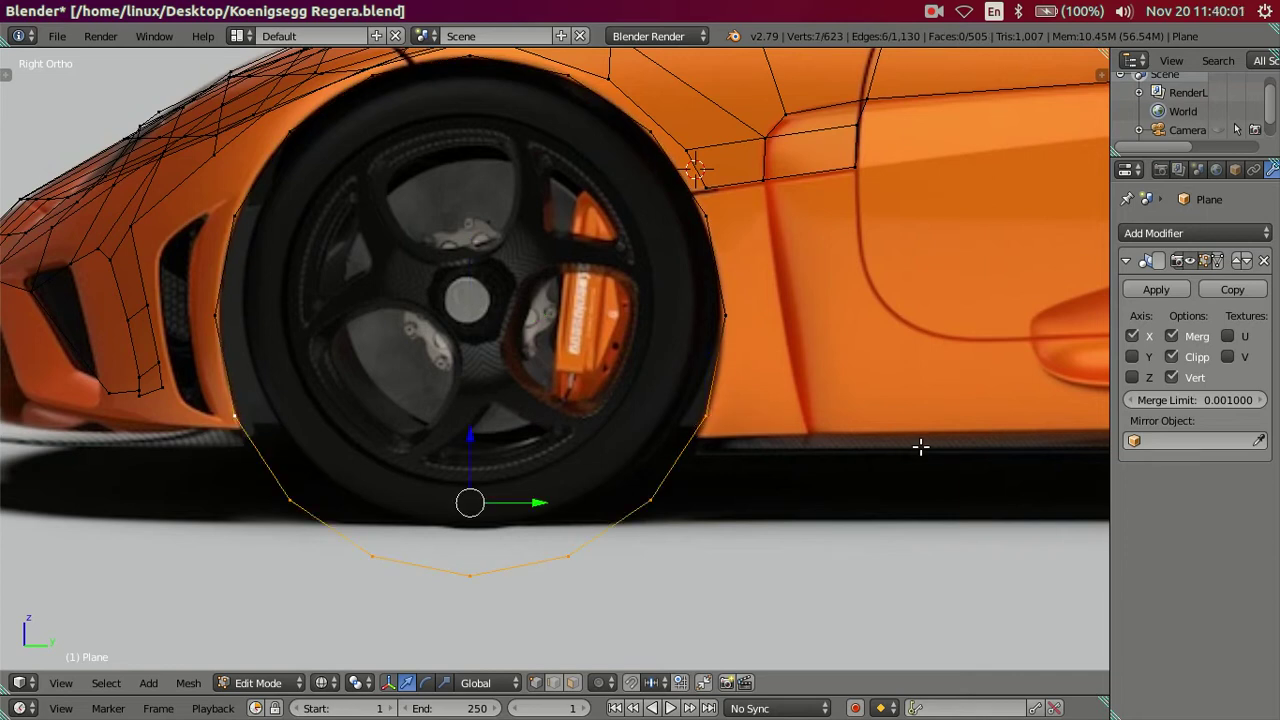
key("x")
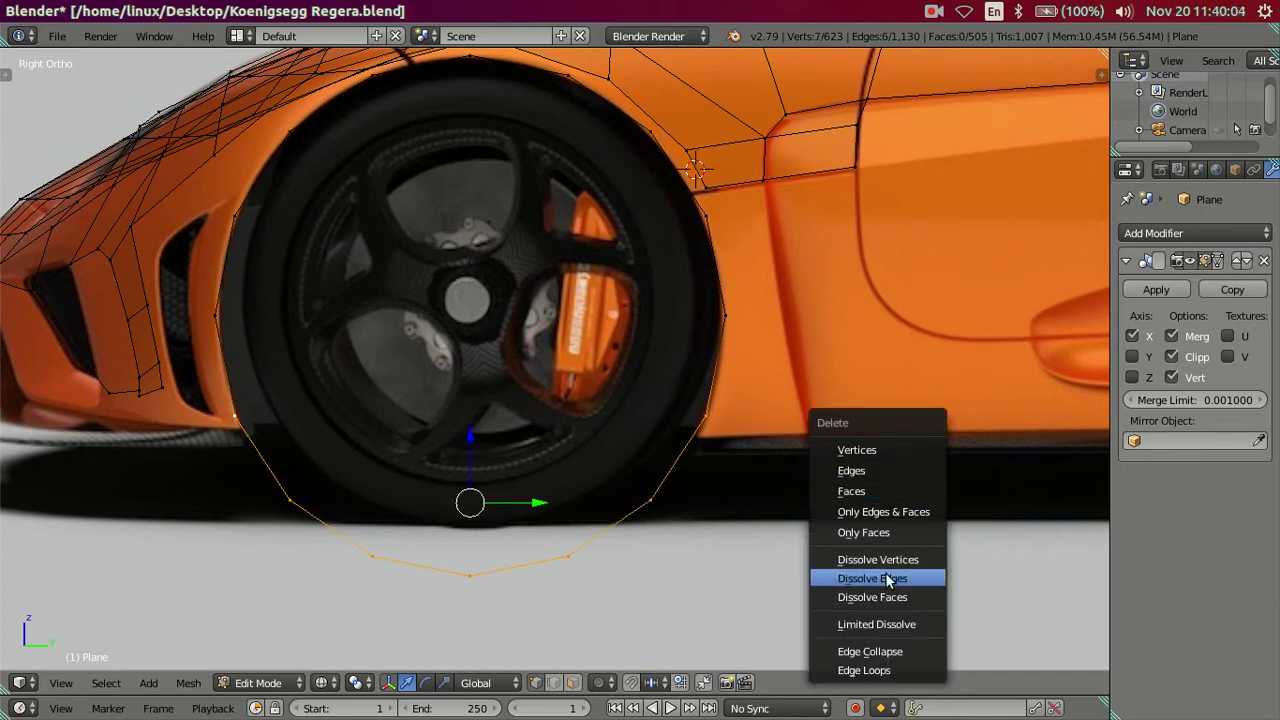
key("Escape")
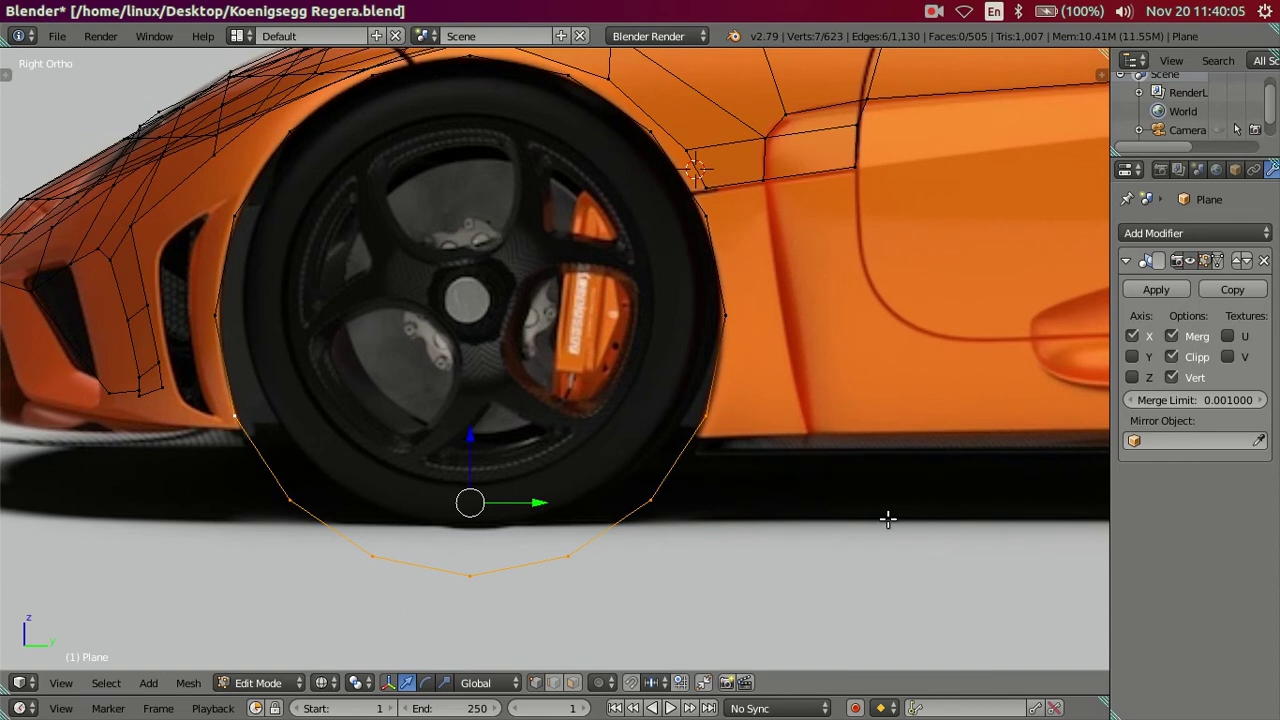
key("x")
left_click(854, 408)
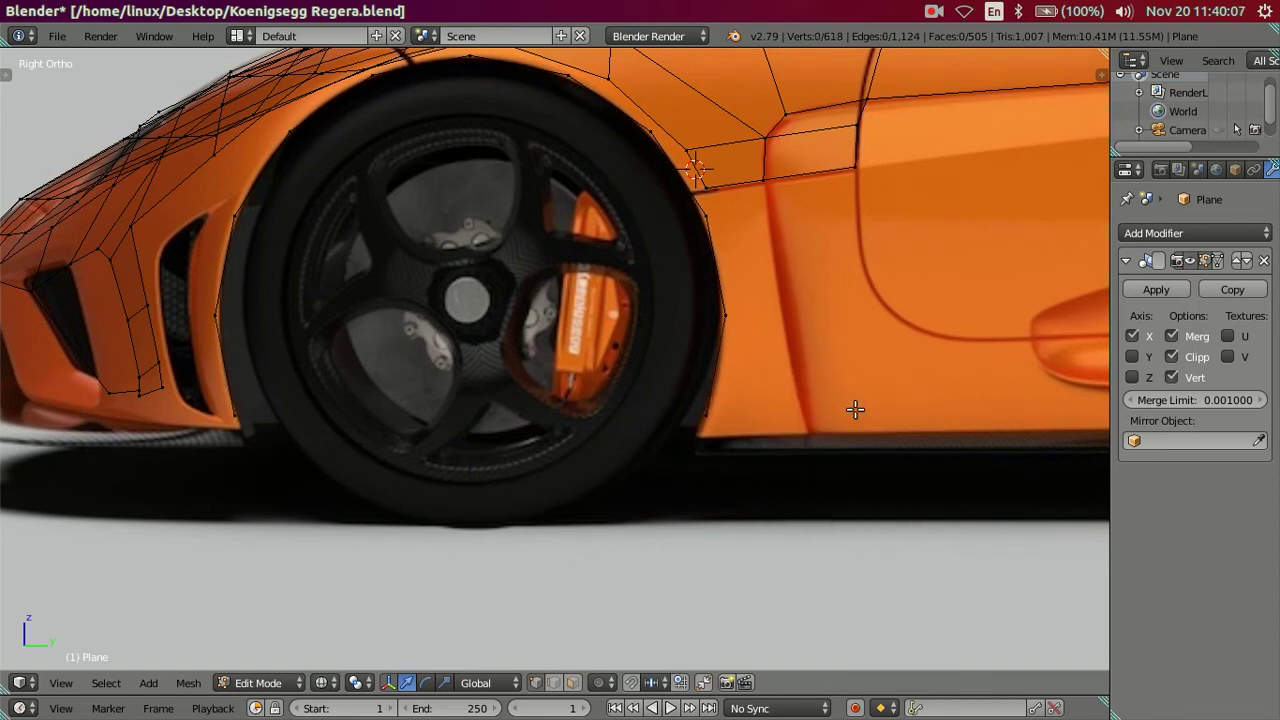
Step: Lower an arch edge and then its bottom vertex along Z to follow the reference arch
scroll(627, 447, "up", 2)
left_click(810, 298)
left_click(776, 438, "shift")
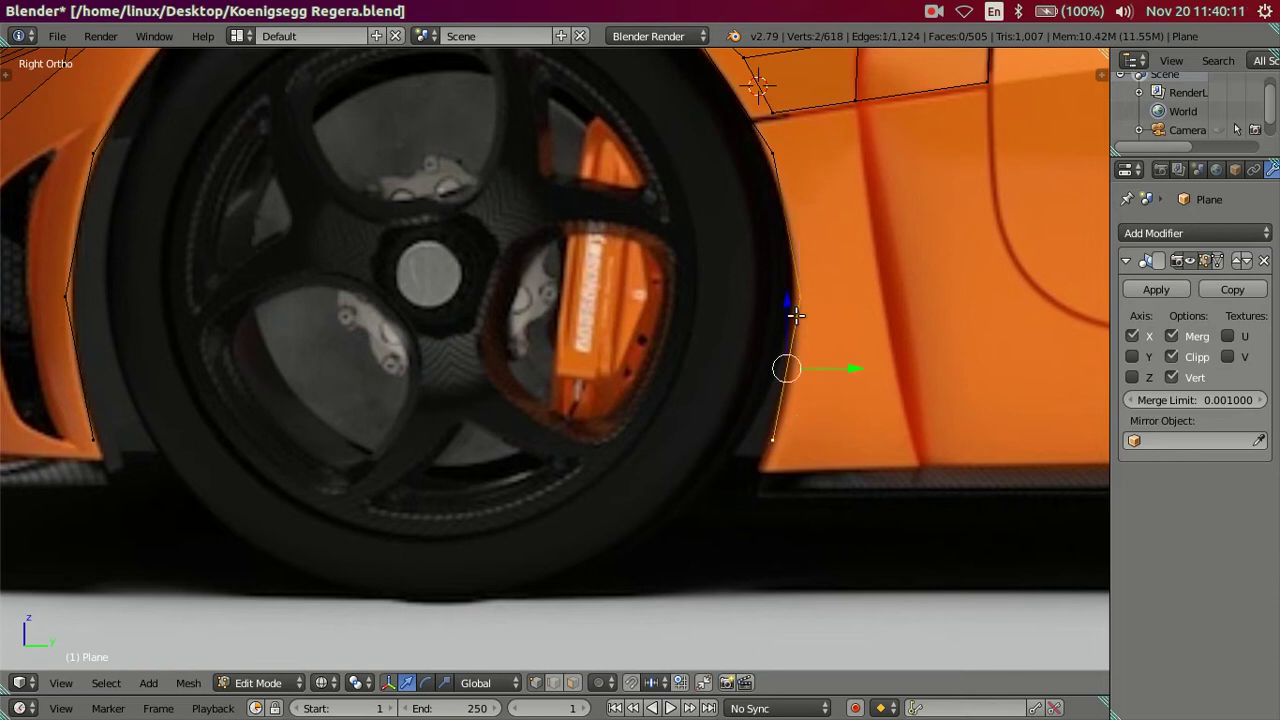
key("g")
key("z")
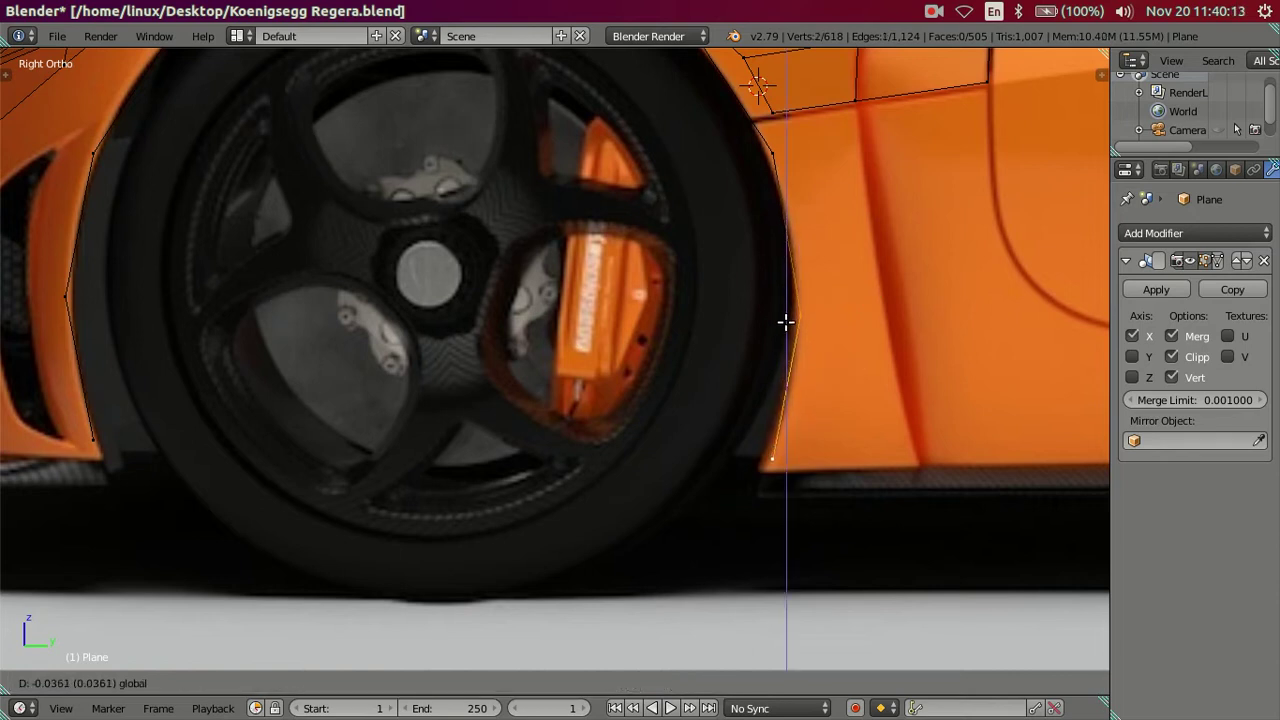
left_click(783, 322)
left_click(783, 397)
key("g")
key("z")
left_click(773, 404)
Step: Shift the arch edge slightly toward the wheel along Y
left_click(800, 314)
left_click(783, 459, "shift")
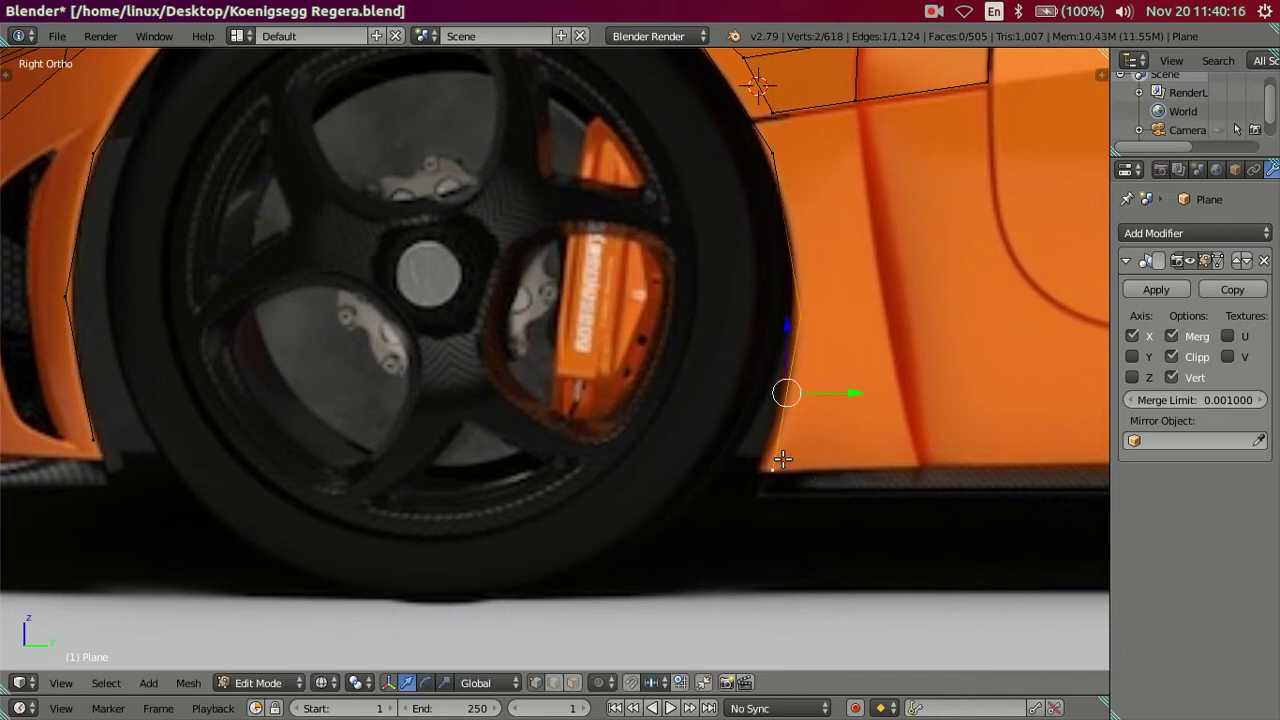
key("g")
key("y")
left_click(848, 394)
Step: Move the front wheel-arch vertex down to the arch's lower front edge
scroll(718, 323, "down", 2)
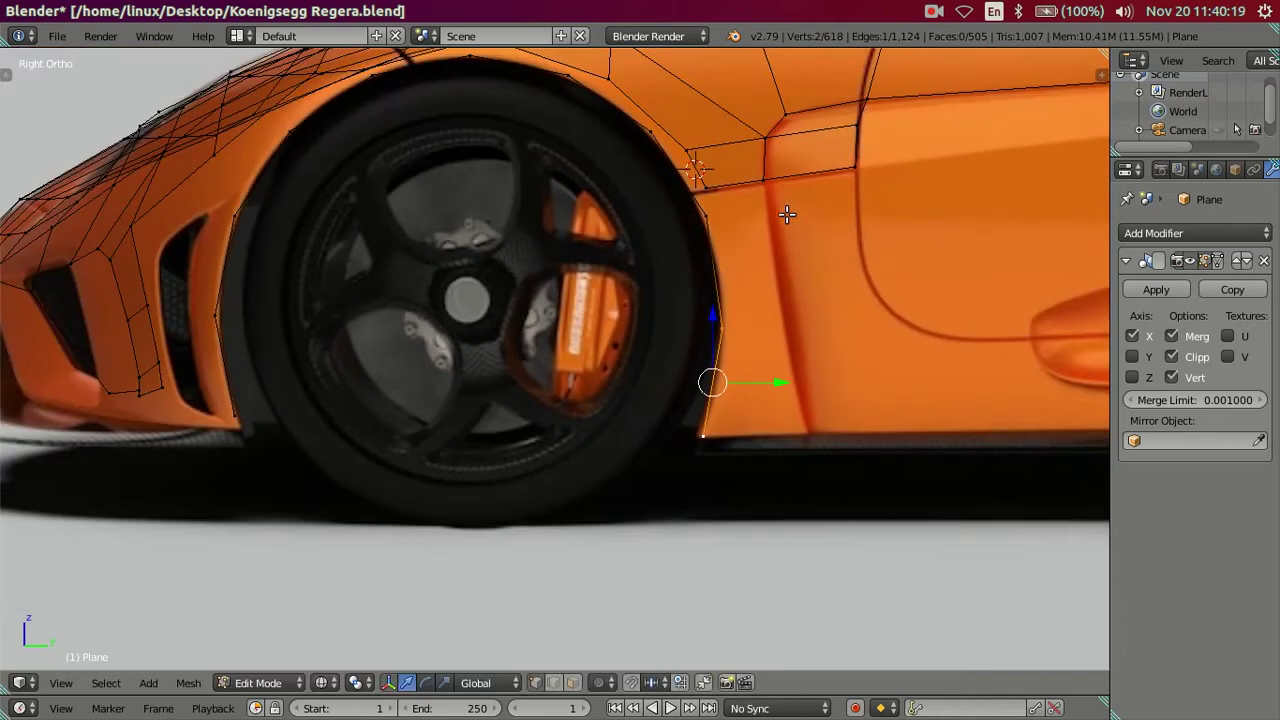
middle_click_drag(786, 214, 857, 257, "shift")
scroll(460, 354, "up", 1)
scroll(368, 312, "up", 2)
left_click(368, 312)
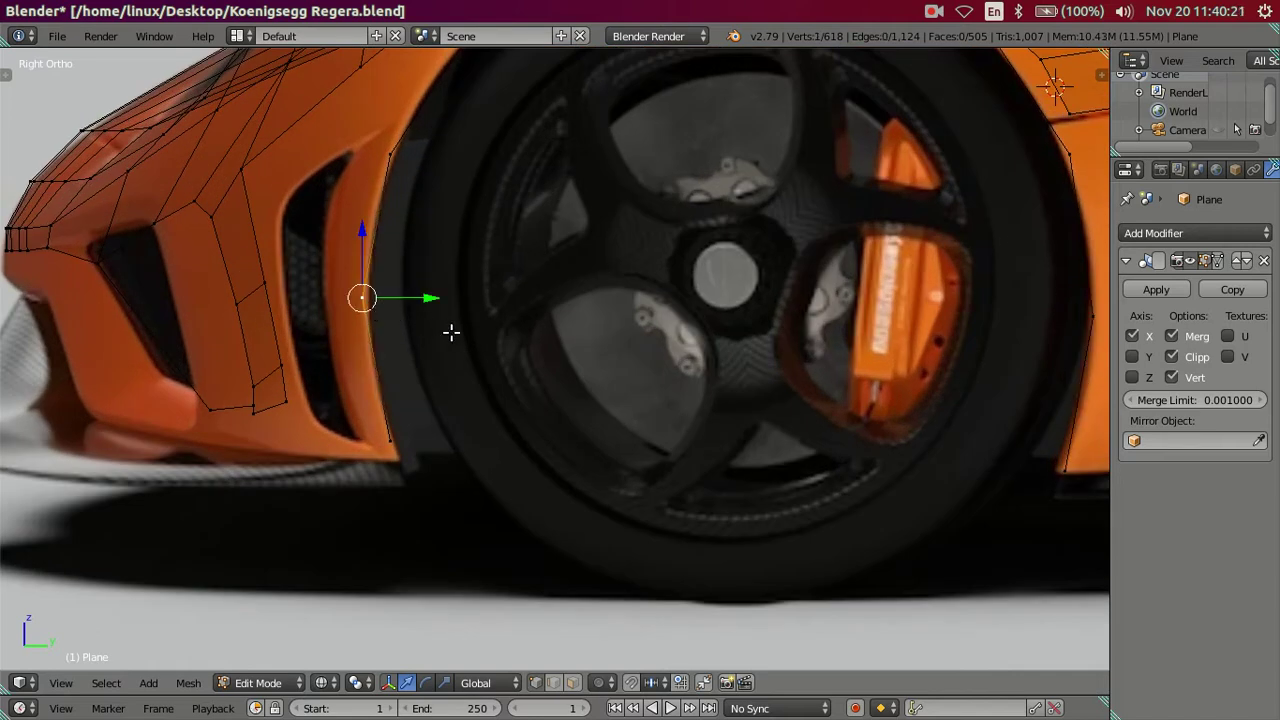
key("g")
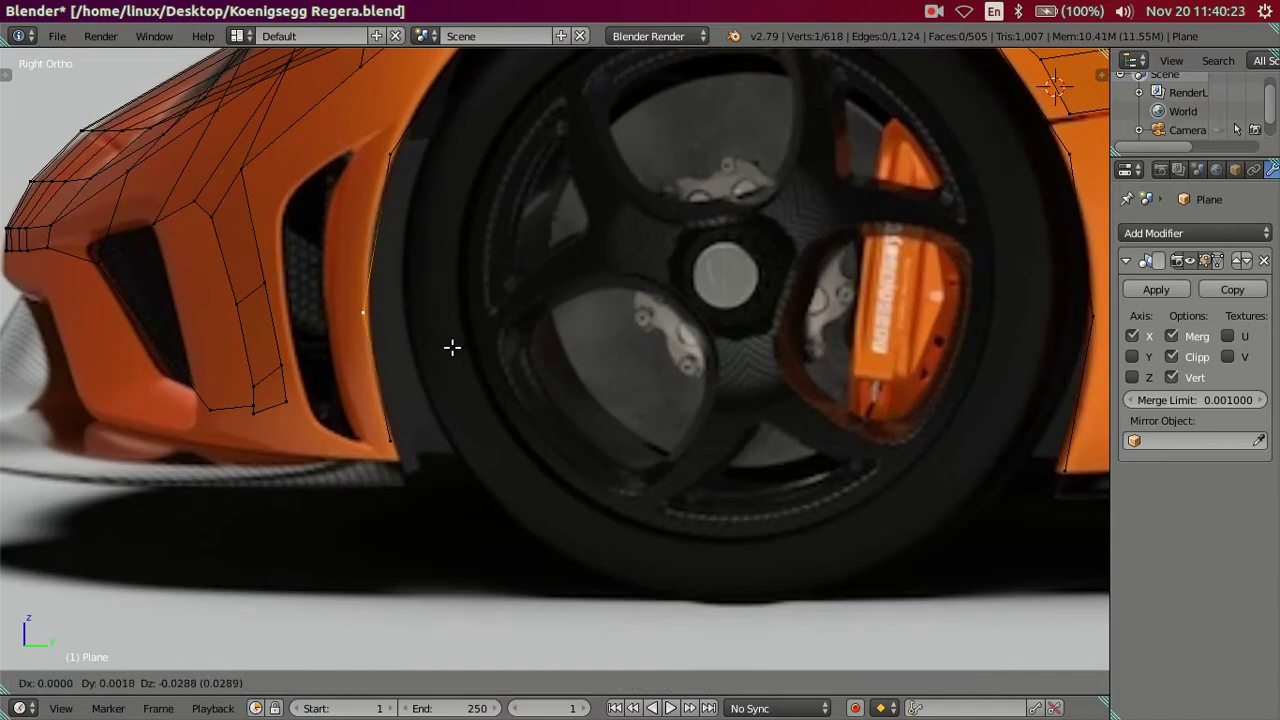
left_click(400, 410)
key("g")
left_click(433, 487)
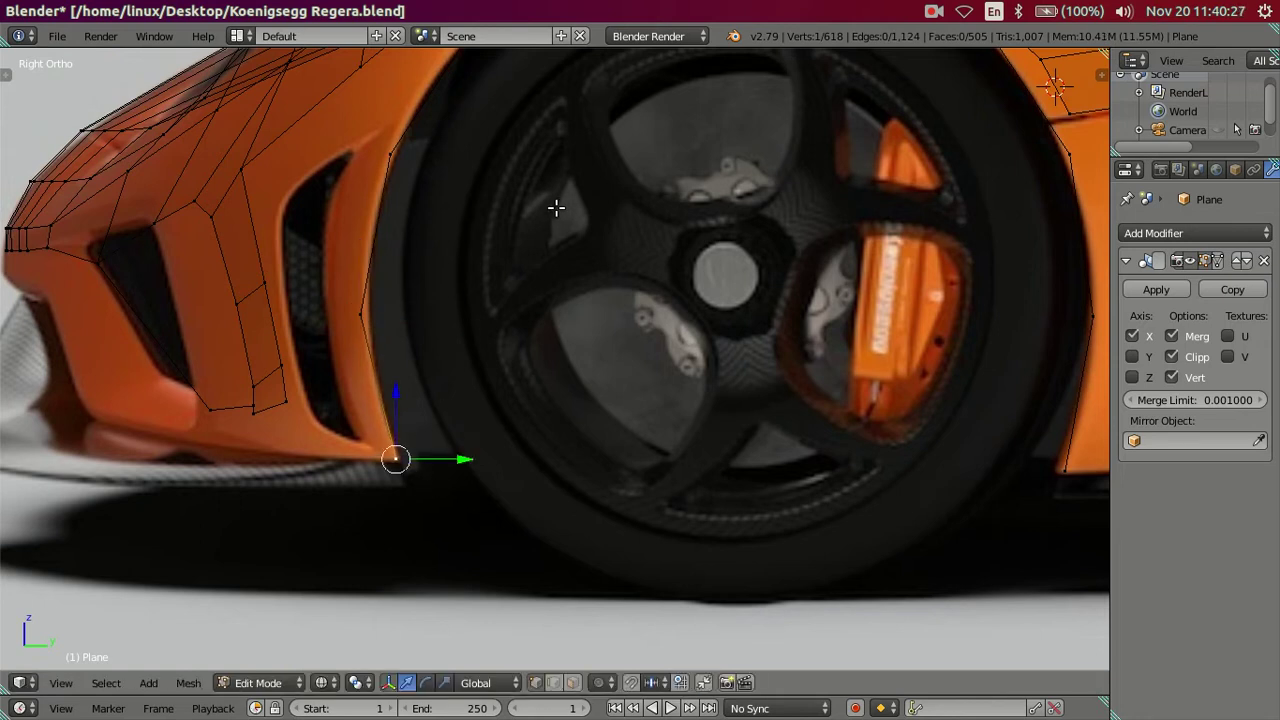
middle_click_drag(557, 206, 471, 429, "shift")
scroll(460, 300, "down", 2)
Step: Zoom in on the top of the wheel arch, comparing solid and see-through shading with the reference
key("z")
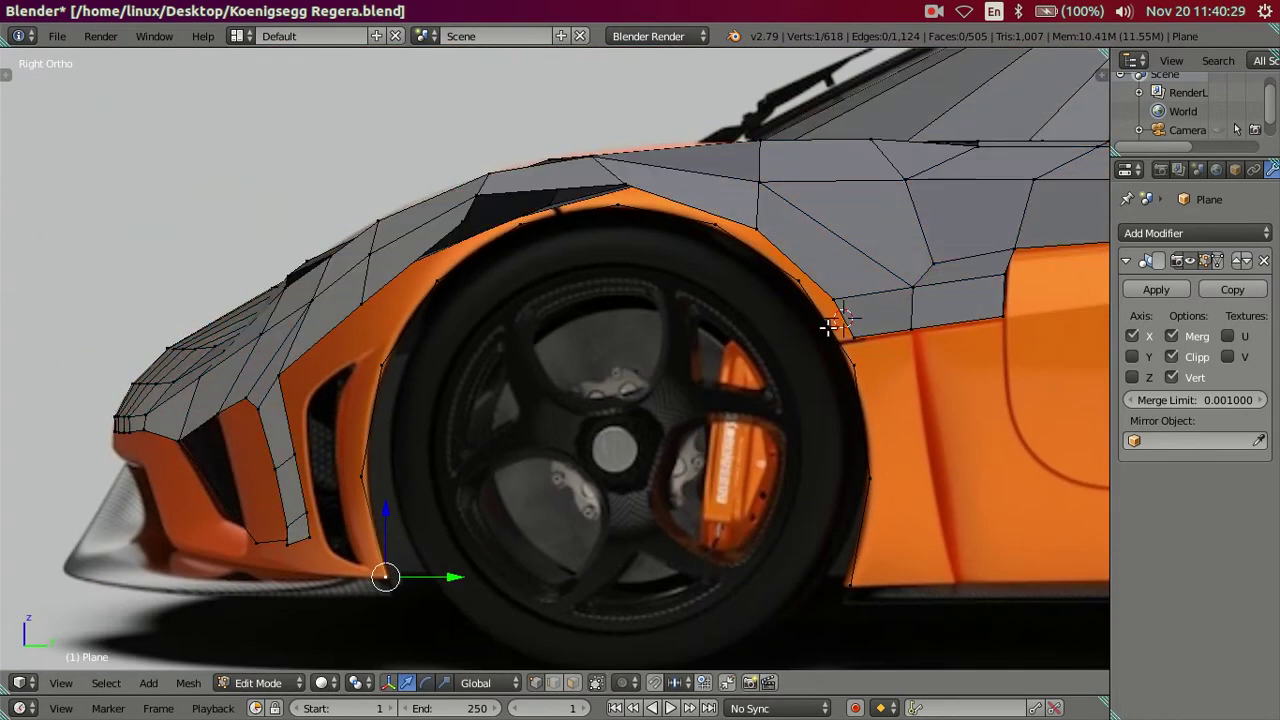
scroll(600, 310, "up", 2)
scroll(733, 331, "up", 2)
scroll(733, 331, "up", 1)
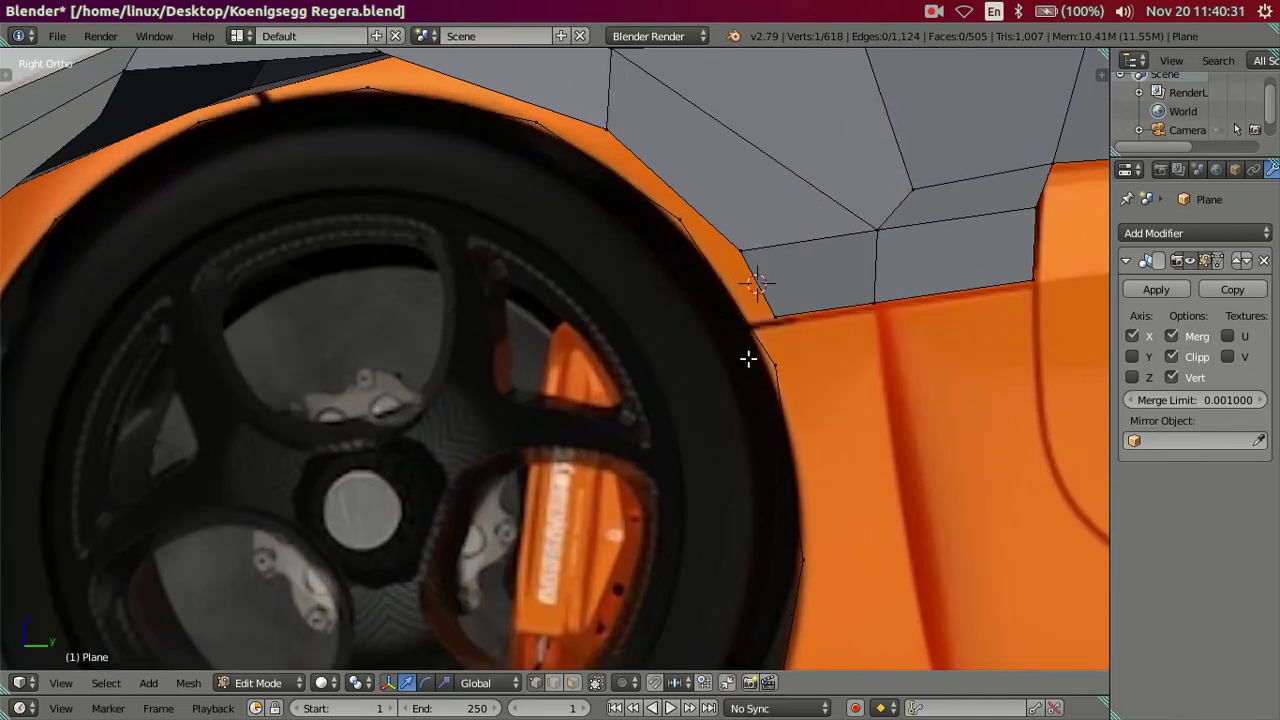
scroll(779, 367, "down", 1)
scroll(690, 383, "up", 1)
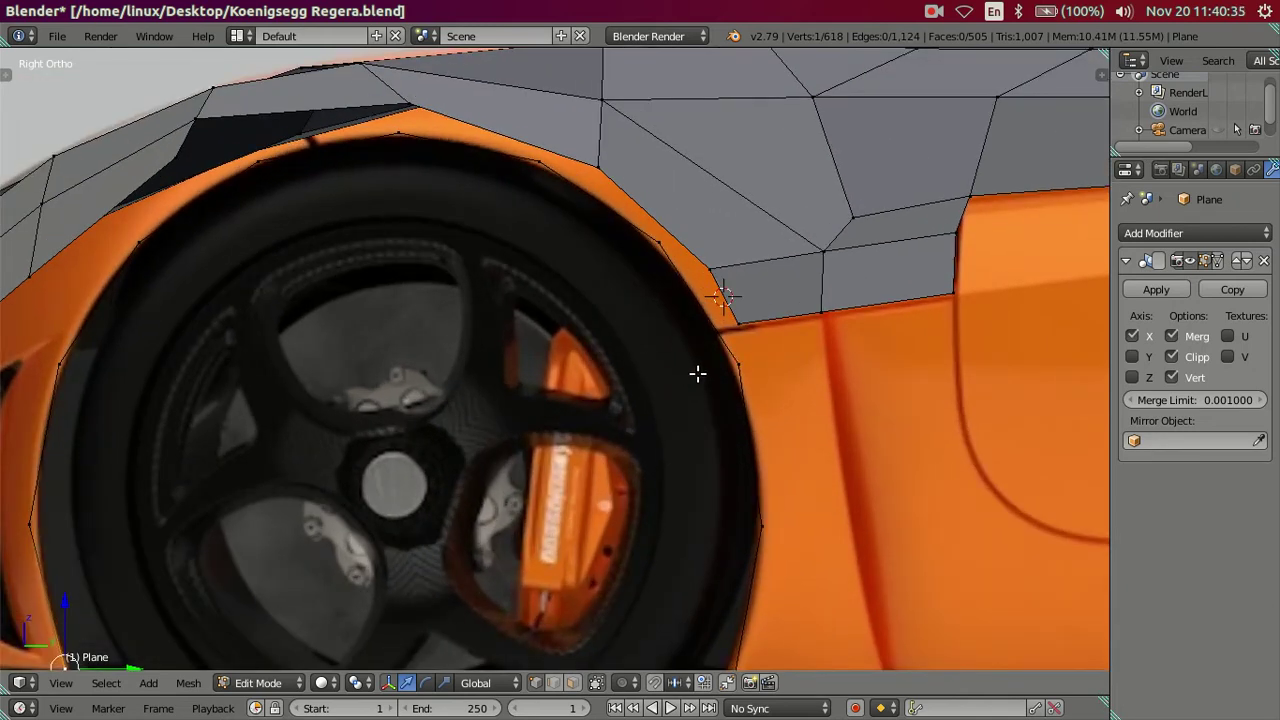
key("z")
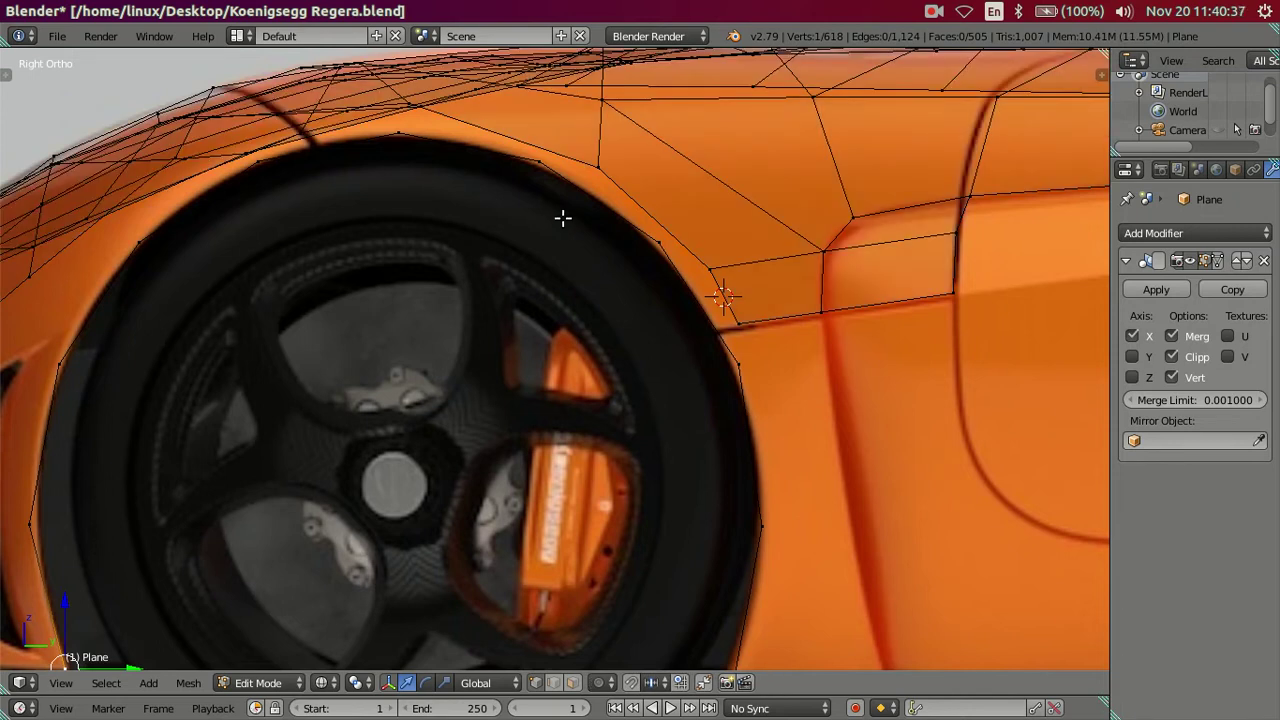
key("z")
scroll(485, 182, "up", 2)
Step: Fill the first gap atop the arch with a face and pull the corner vertex onto the arch line
right_click(404, 197)
right_click(572, 250, "shift")
right_click(645, 254, "shift")
key("f")
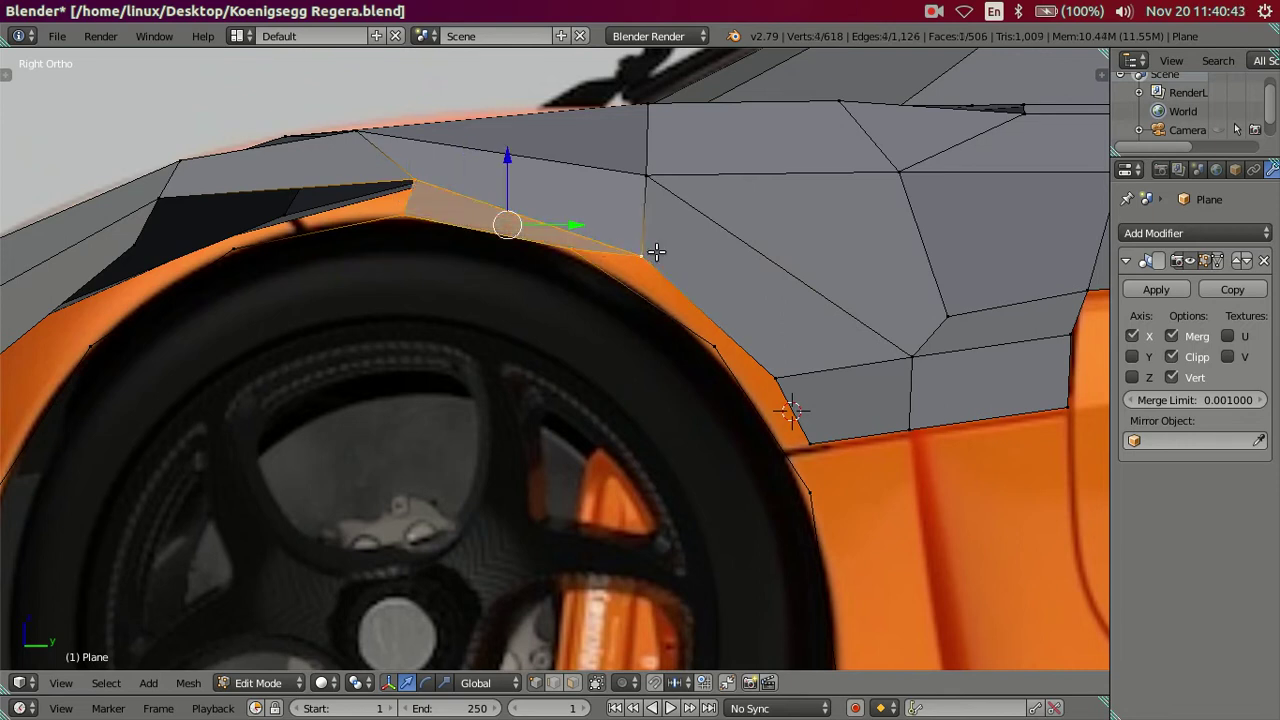
right_click(650, 255)
key("g")
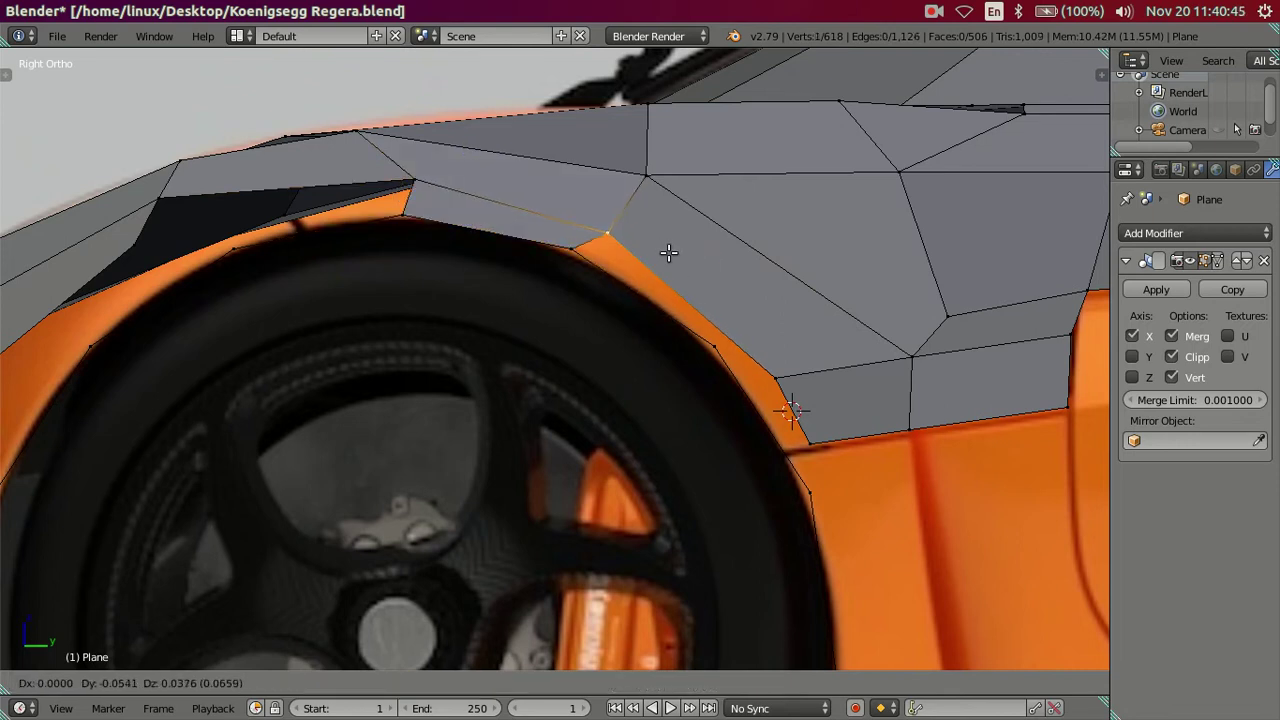
left_click(660, 247)
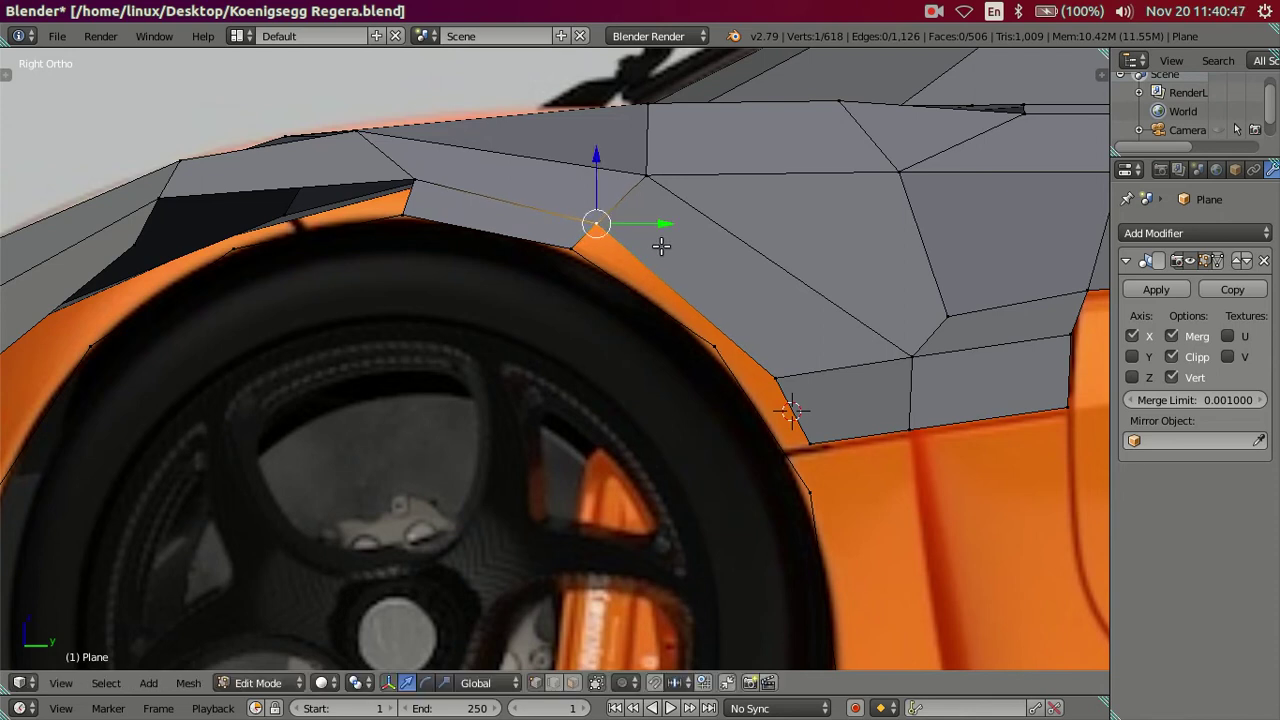
Step: Fill the remaining gap at the arch's front with a face, then check the underside
middle_click_drag(375, 251, 477, 313, "shift")
right_click(403, 310)
right_click(457, 305, "alt")
key("f")
key("a")
scroll(457, 305, "down", 3)
mouse_move(457, 305)
middle_mouse_down()
mouse_move(531, 371)
mouse_move(514, 361)
mouse_move(557, 443)
mouse_move(594, 420)
mouse_move(663, 463)
mouse_move(594, 400)
mouse_move(563, 397)
mouse_move(553, 415)
mouse_move(536, 397)
middle_mouse_up()
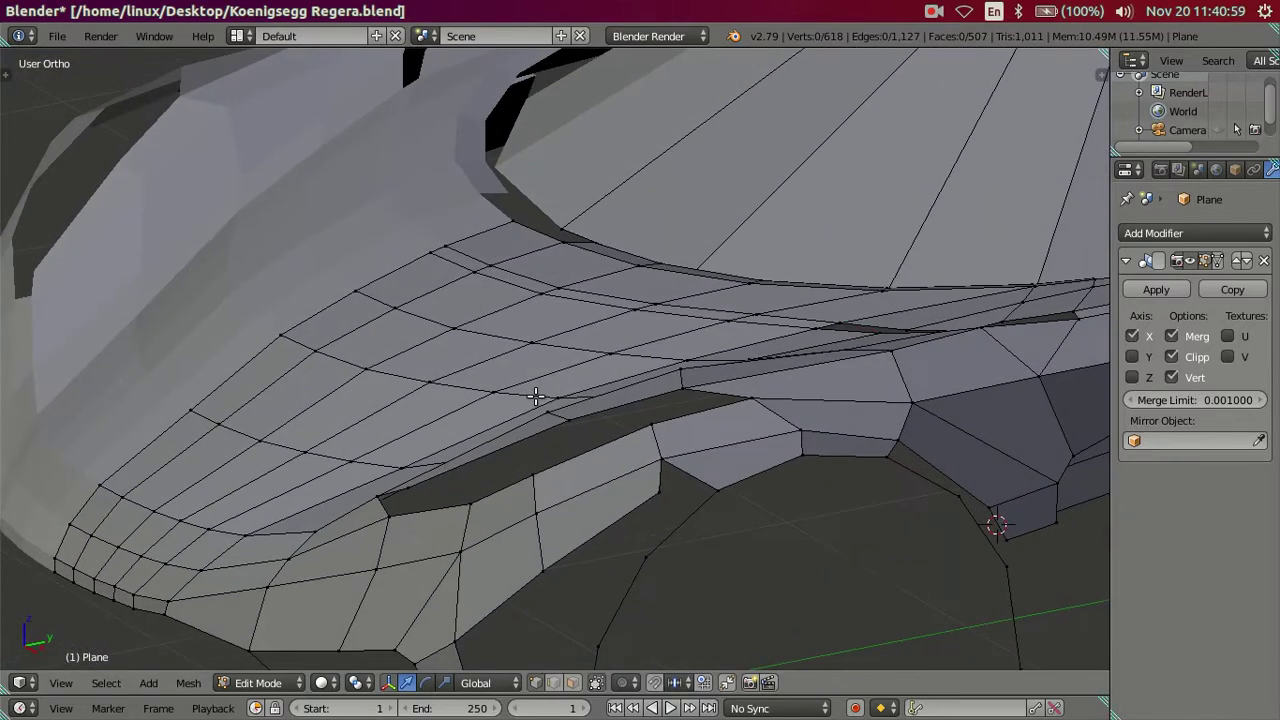
Step: In top view with X-ray on, move a vertex beside the headlight into place
middle_click_drag(548, 451, 657, 503)
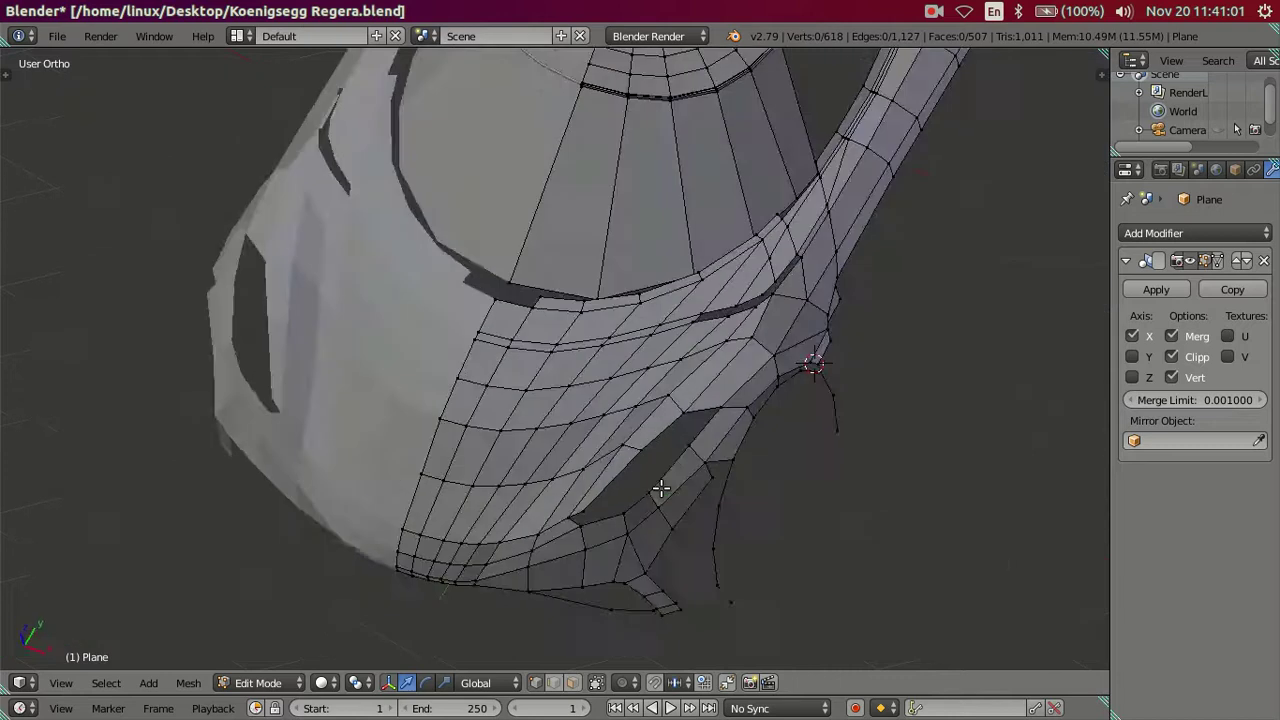
key("KP_7")
scroll(734, 497, "up", 3)
scroll(566, 406, "up", 2)
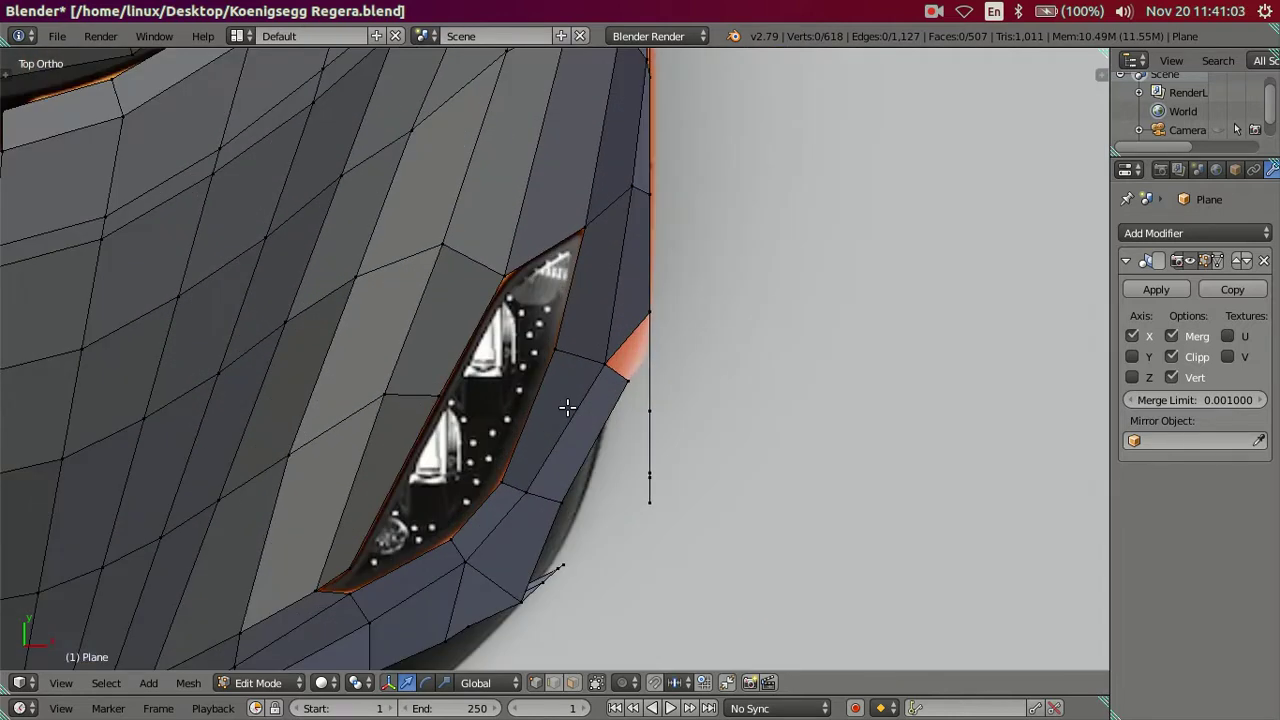
scroll(568, 395, "up", 2)
key("alt+z")
right_click(558, 345)
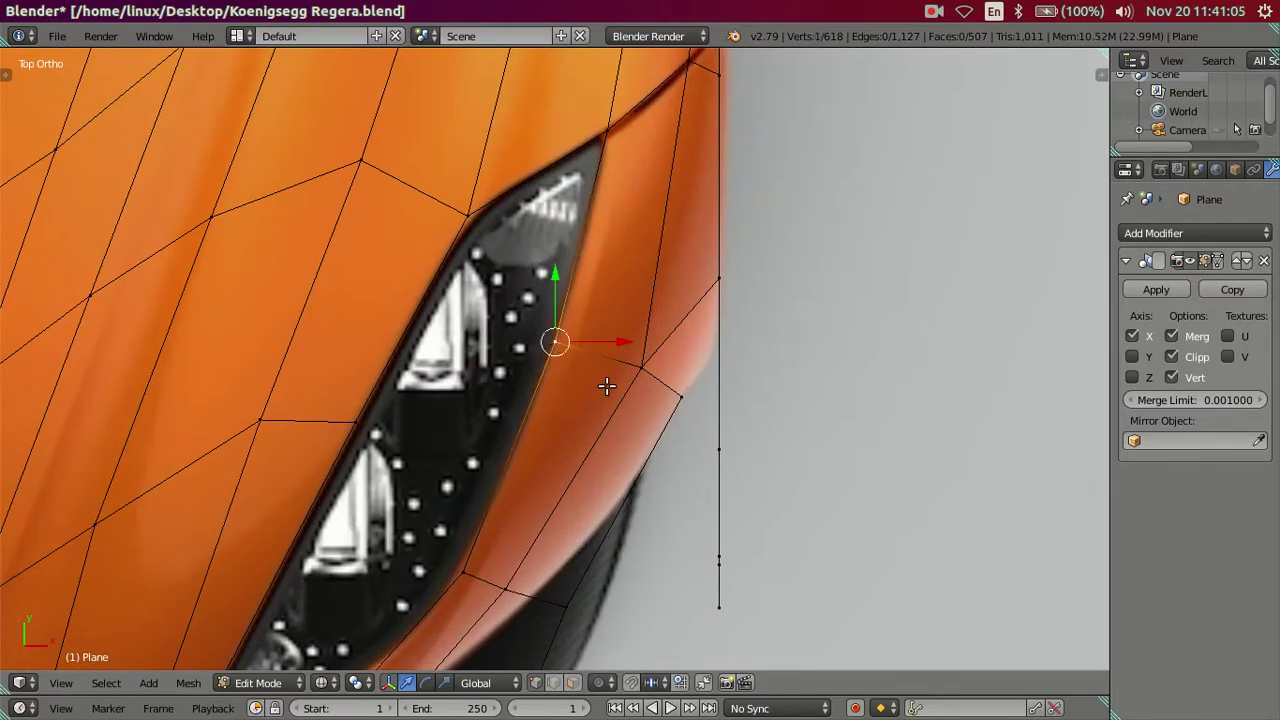
key("g")
left_click(621, 340)
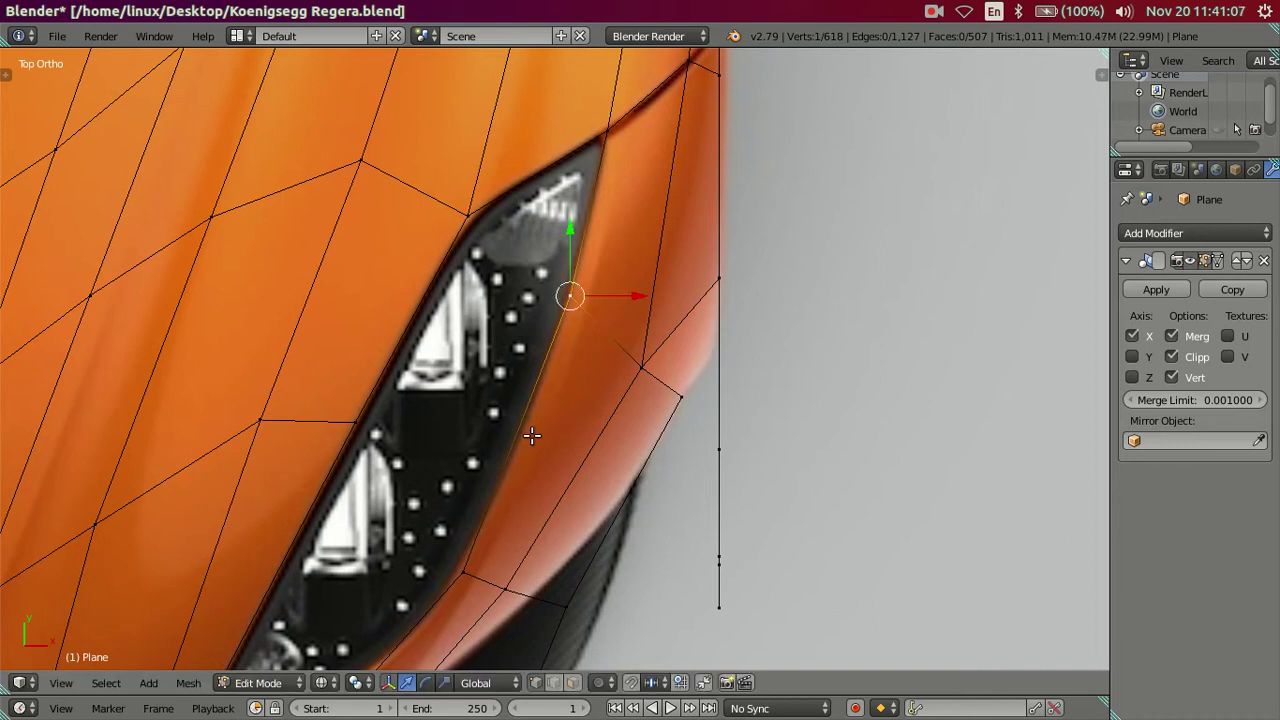
Step: Add an edge loop beside the headlight and nudge its new vertex slightly
key("ctrl+r")
left_click(527, 444)
right_click(528, 440)
right_click(534, 436)
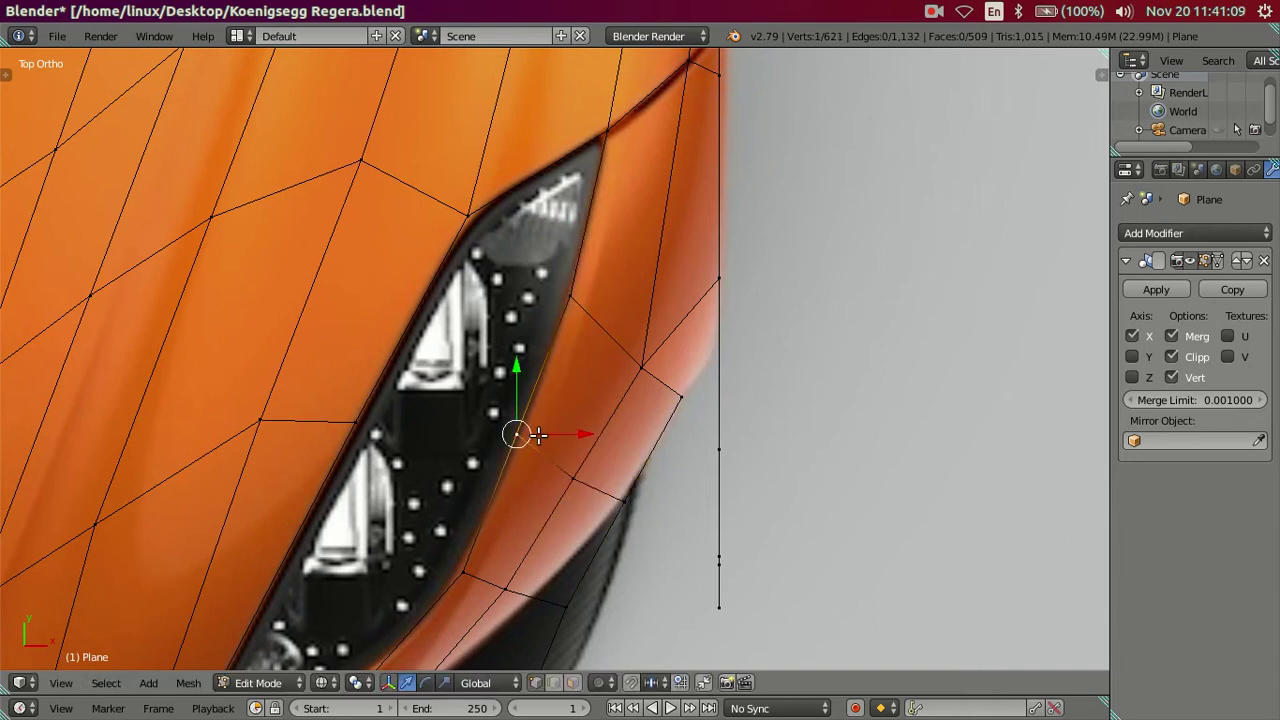
key("g")
left_click(562, 466)
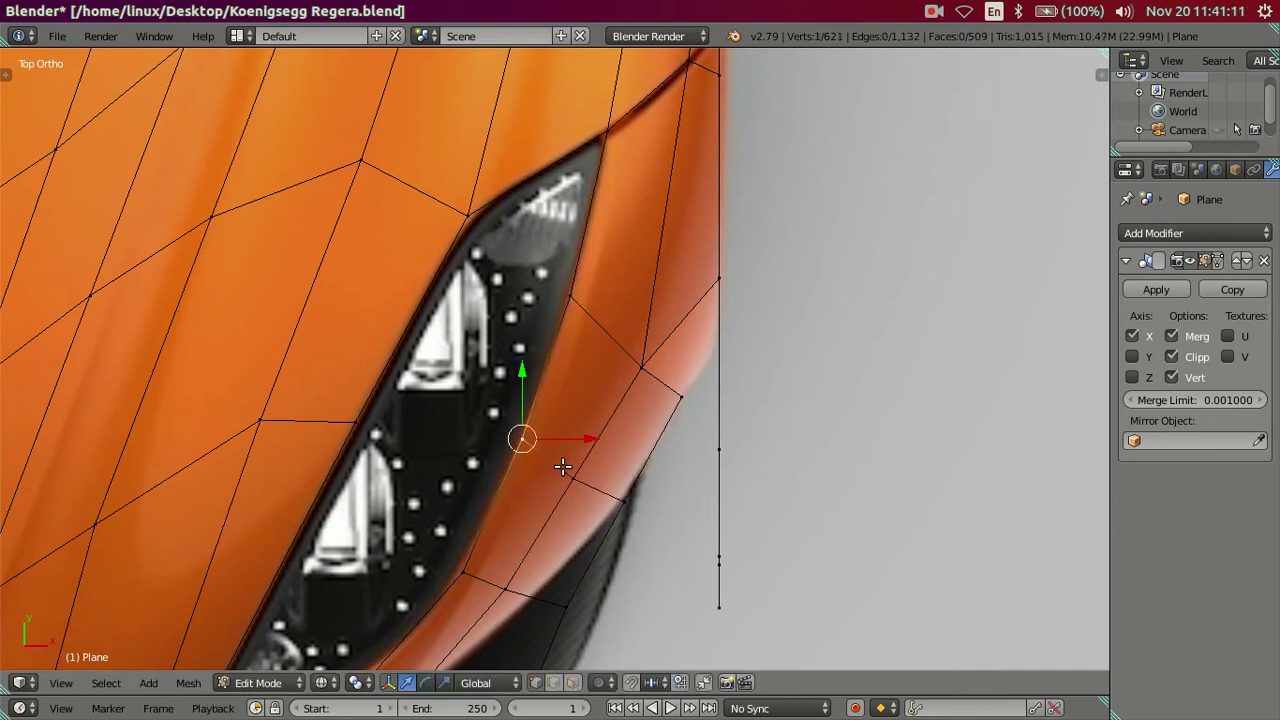
Step: Merge two stray vertex pairs under the front end At Last, then return to solid shading
mouse_move(694, 429)
middle_mouse_down()
mouse_move(569, 323)
mouse_move(537, 323)
middle_mouse_up()
right_click(679, 375, "shift")
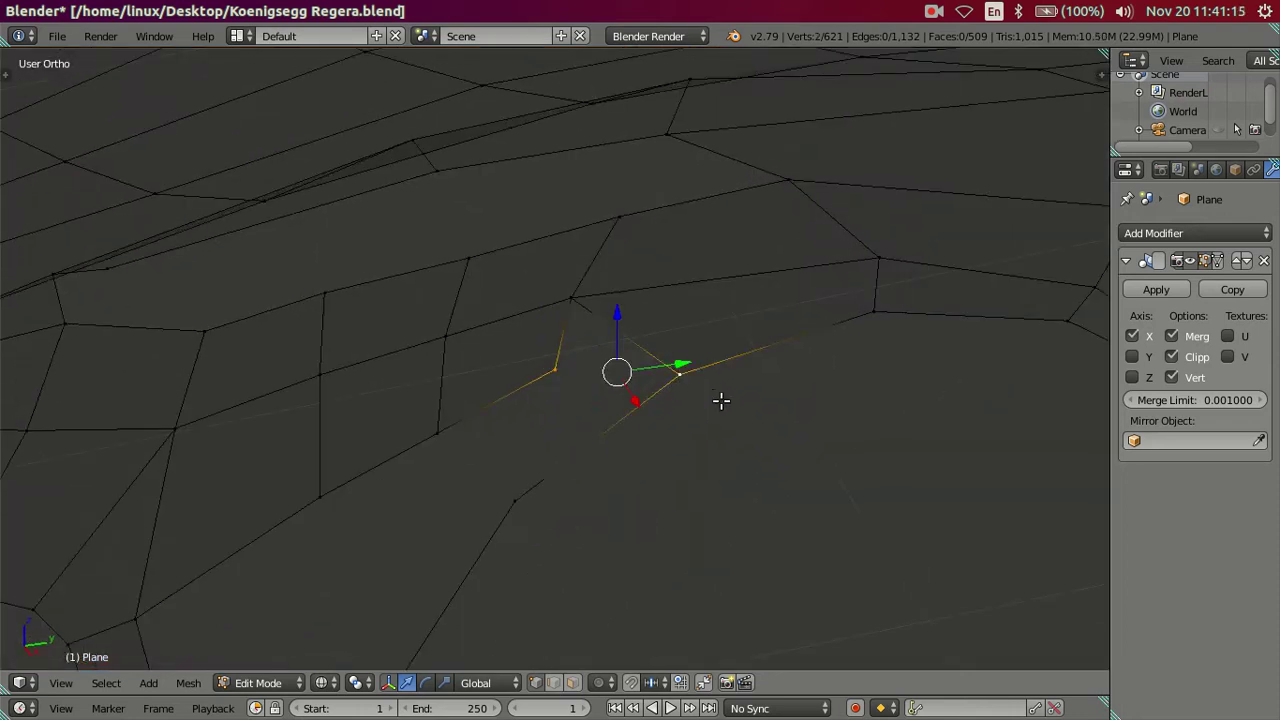
key("alt+m")
left_click(703, 423)
key("g")
left_click(446, 440)
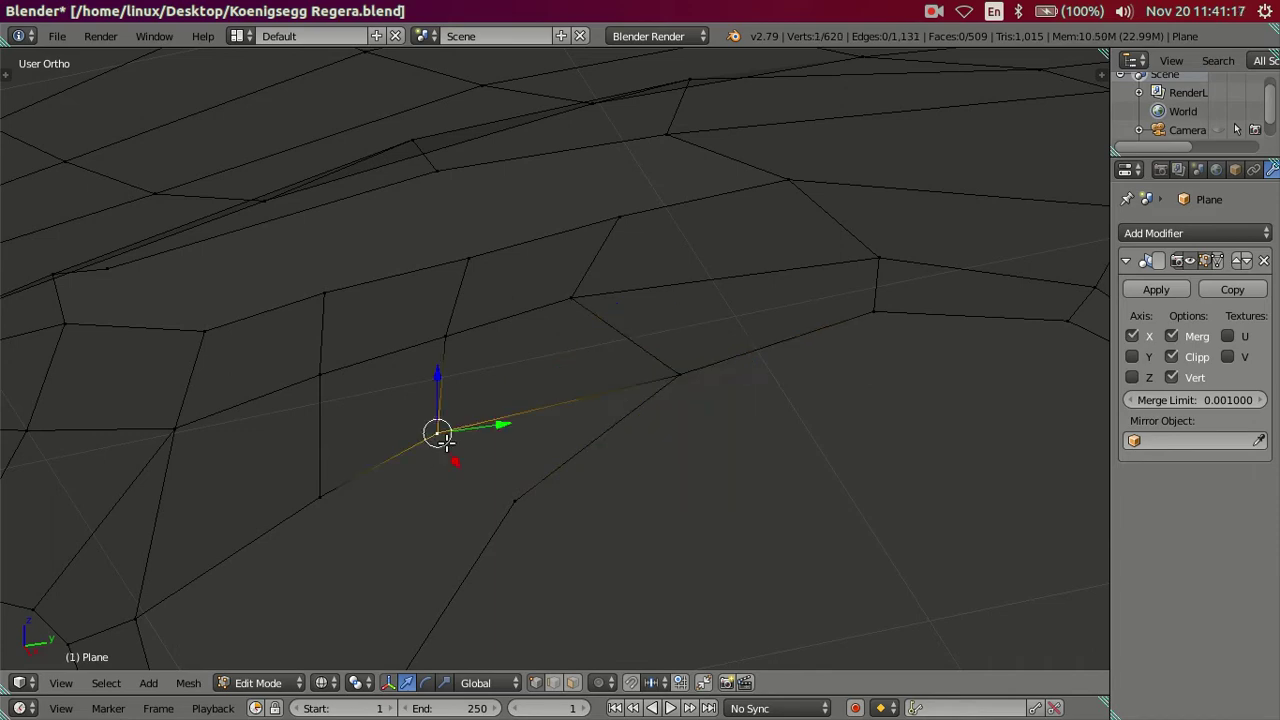
right_click(517, 503, "shift")
key("alt+m")
left_click(557, 506)
scroll(429, 480, "down", 2)
key("g")
key("z")
Step: Check two vertices under the arch, then zoom into the side reference view
mouse_move(476, 486)
middle_mouse_down()
mouse_move(565, 511)
mouse_move(491, 500)
mouse_move(471, 466)
mouse_move(477, 449)
mouse_move(448, 456)
middle_mouse_up()
right_click(448, 456)
right_click(478, 528, "shift")
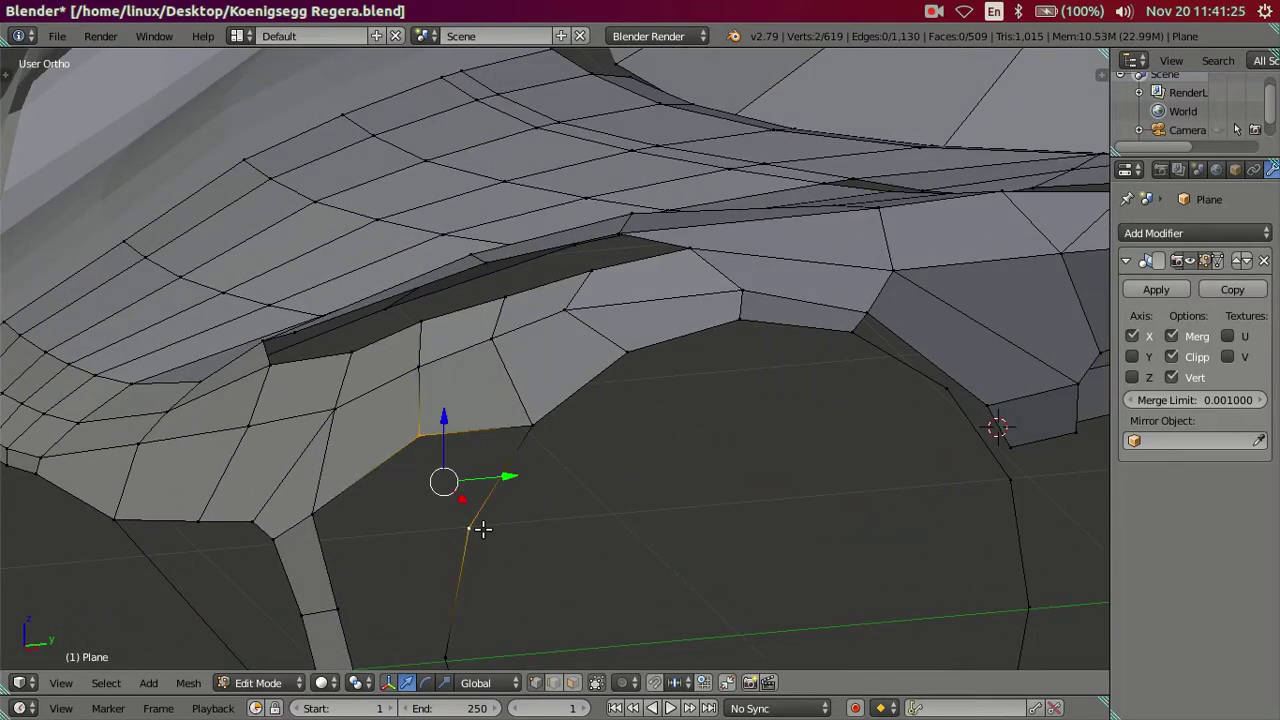
scroll(482, 529, "down", 3)
key("a")
mouse_move(523, 446)
middle_mouse_down()
mouse_move(511, 484)
mouse_move(526, 457)
middle_mouse_up()
key("KP_3")
scroll(508, 463, "up", 1)
scroll(515, 420, "up", 2)
scroll(523, 380, "up", 2)
Step: Move the top and middle front-arch vertices onto the reference outline
right_click(494, 303)
right_click(492, 517, "shift")
right_click(532, 628, "shift")
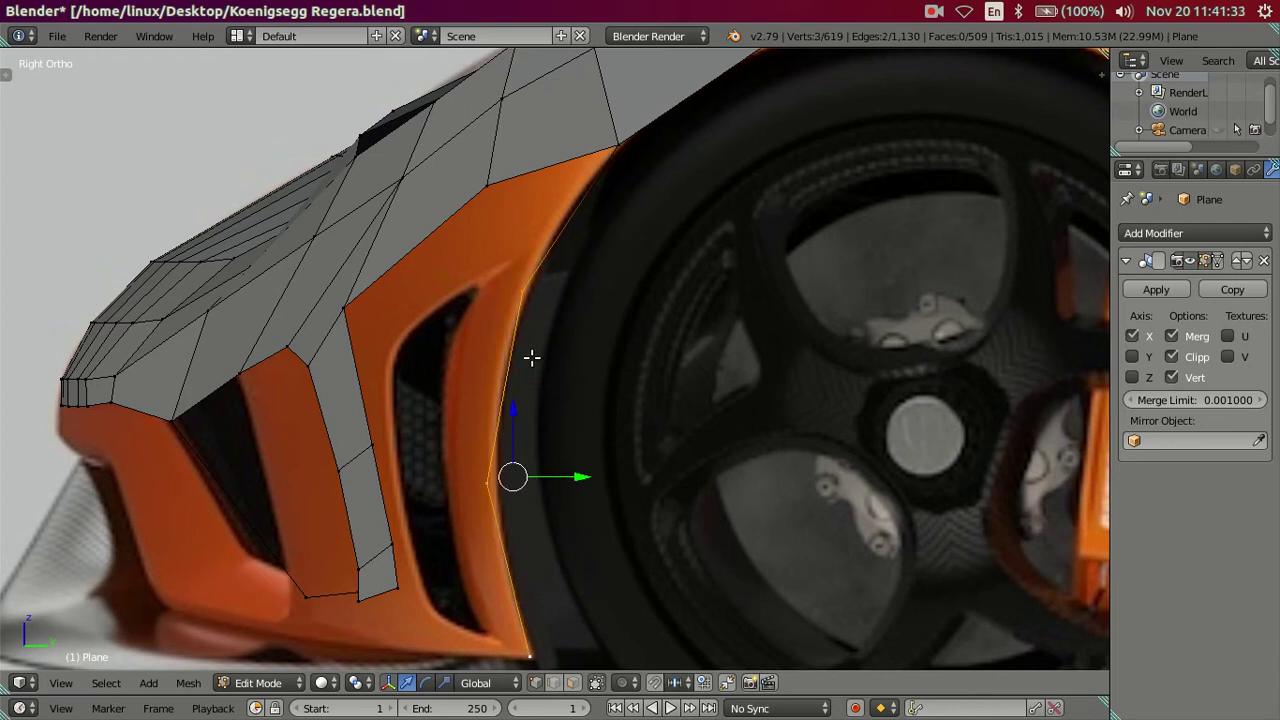
right_click(540, 298)
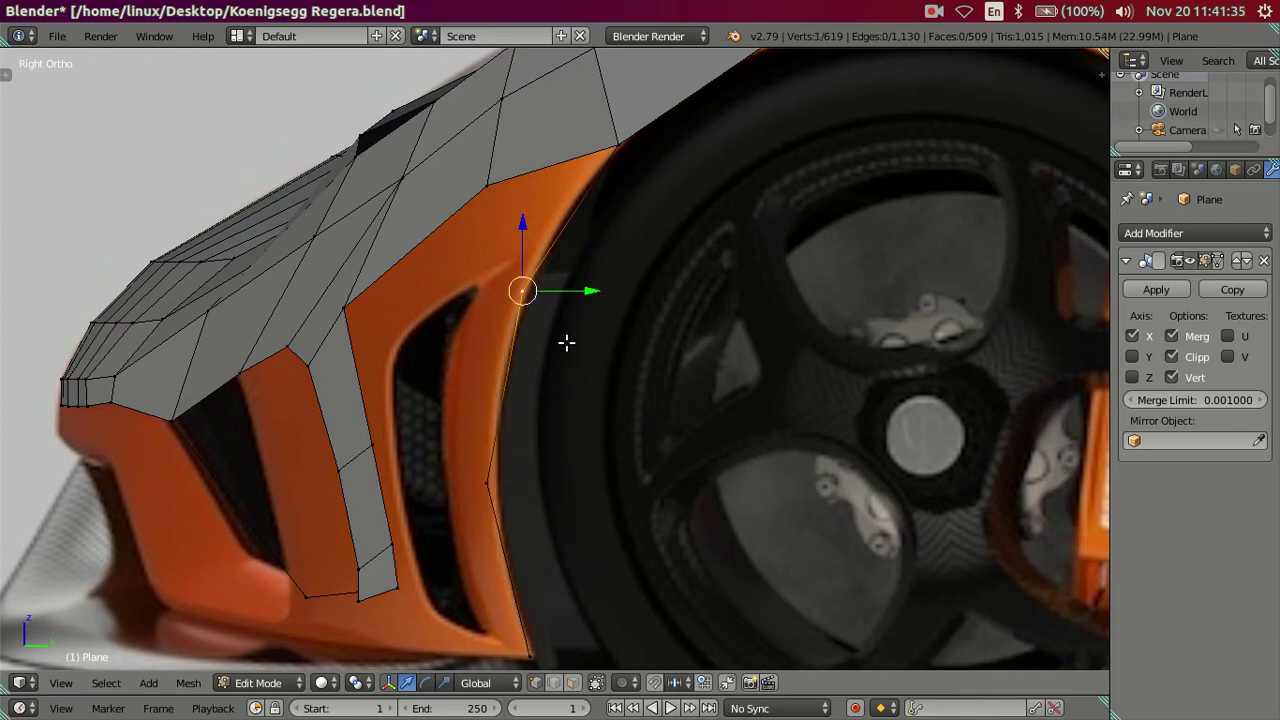
key("g")
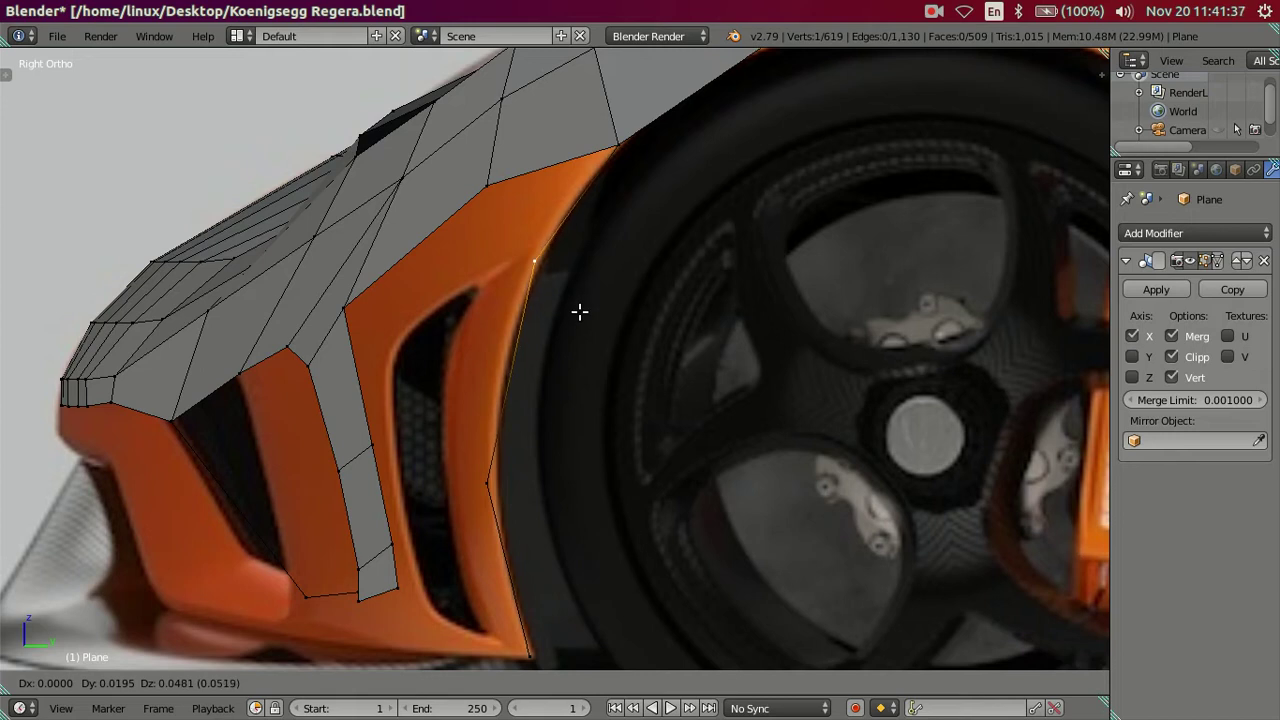
left_click(583, 306)
right_click(486, 480)
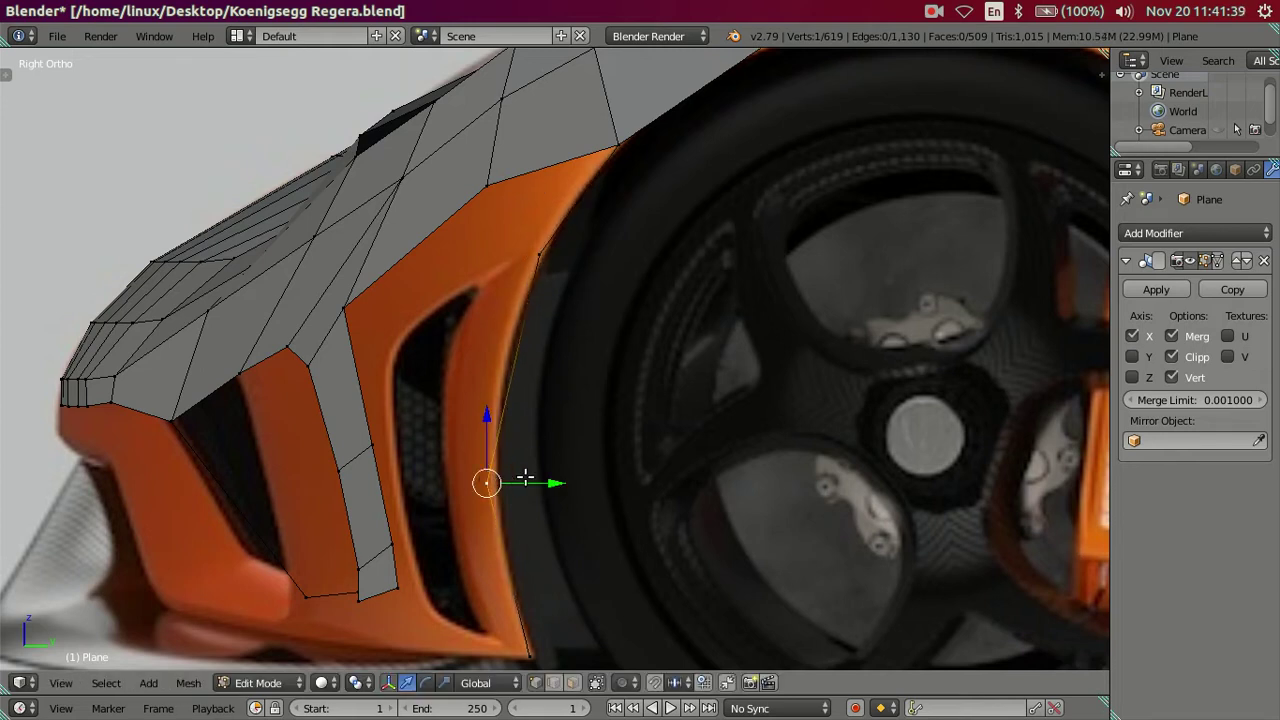
key("g")
left_click(535, 418)
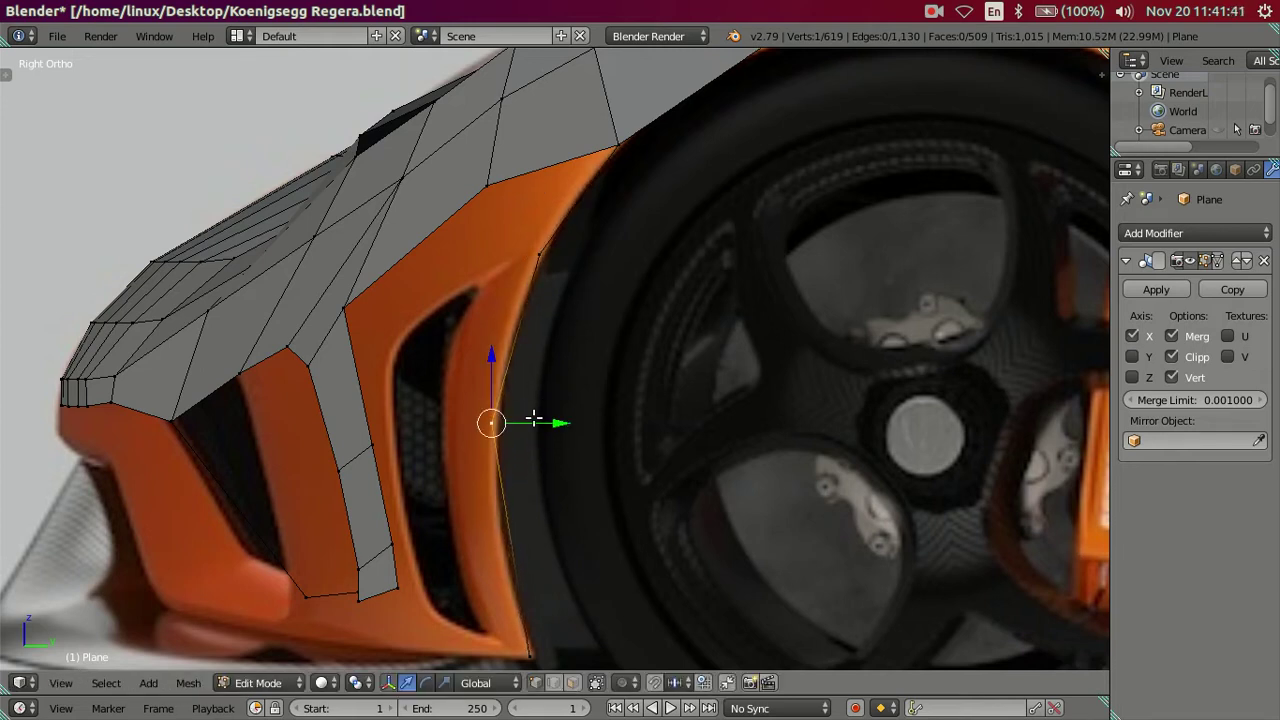
Step: Raise the bottom arch vertex and extrude a new vertex toward the bumper's lower corner
right_click(535, 628)
key("g")
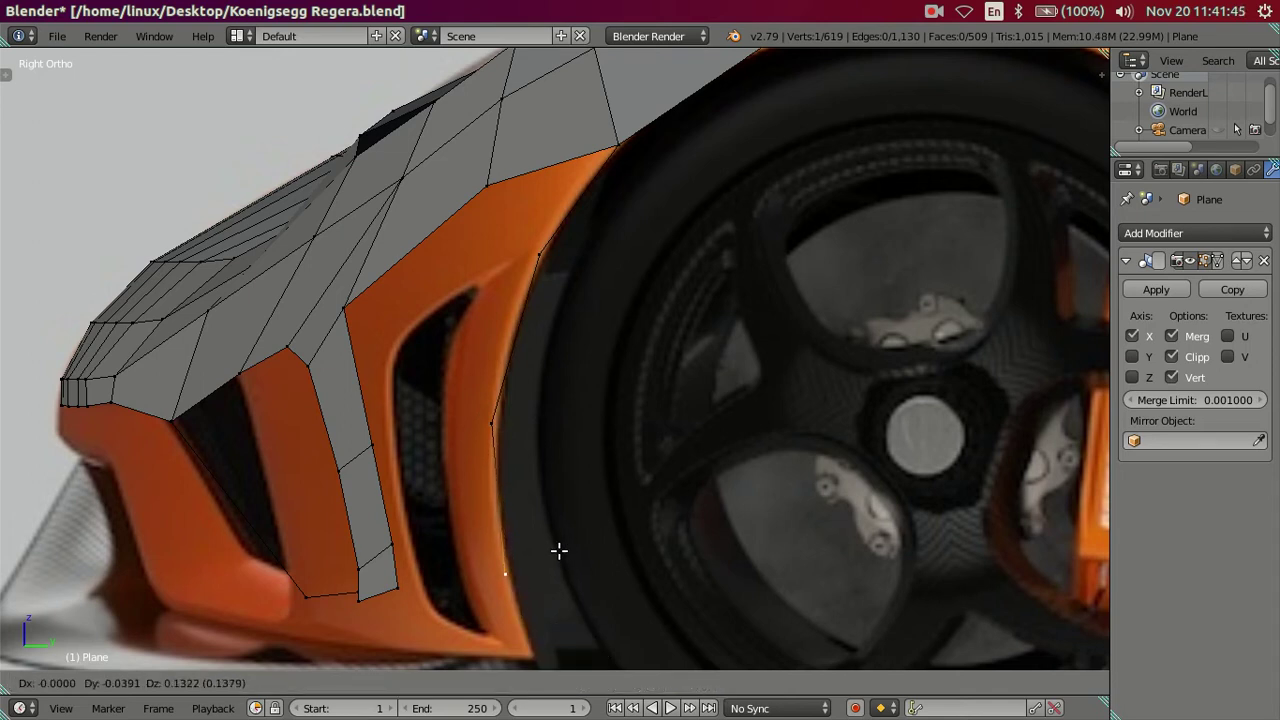
left_click(559, 550)
scroll(548, 553, "down", 3)
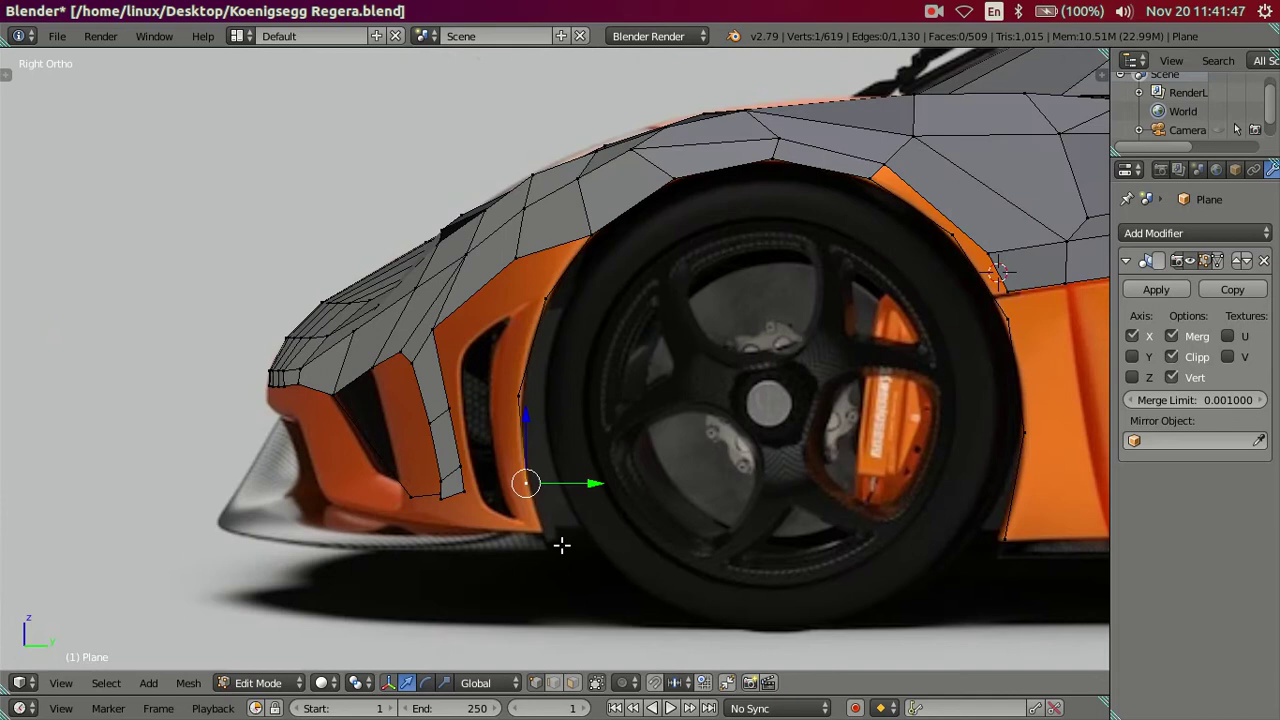
key("e")
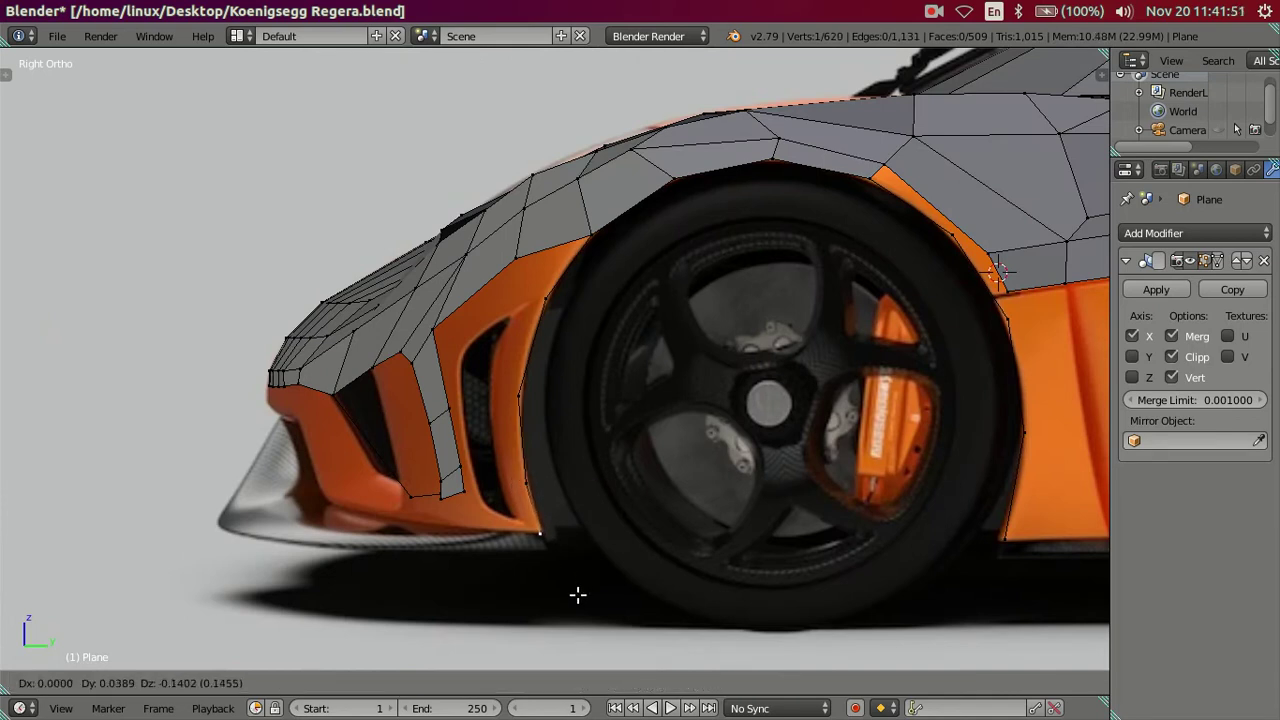
left_click(578, 595)
Step: Nudge three arch vertices behind the front wheel onto the reference arch line
scroll(660, 380, "up", 5)
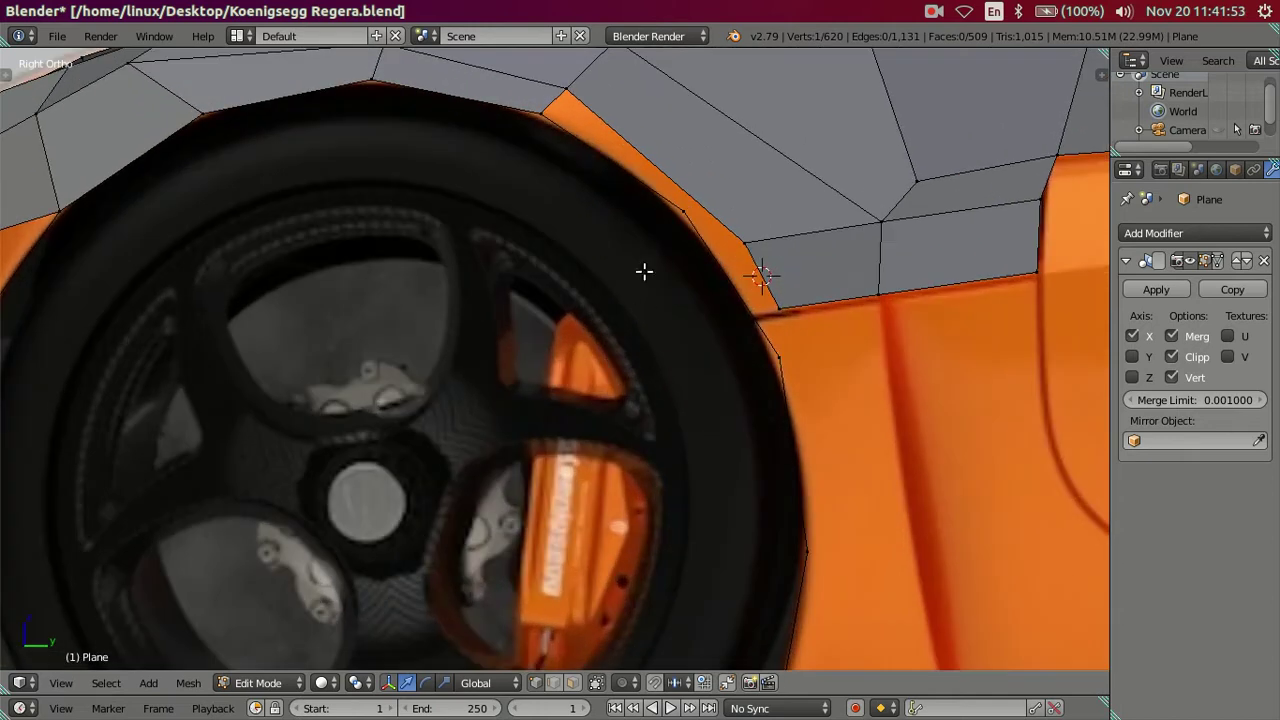
right_click(664, 219)
key("g")
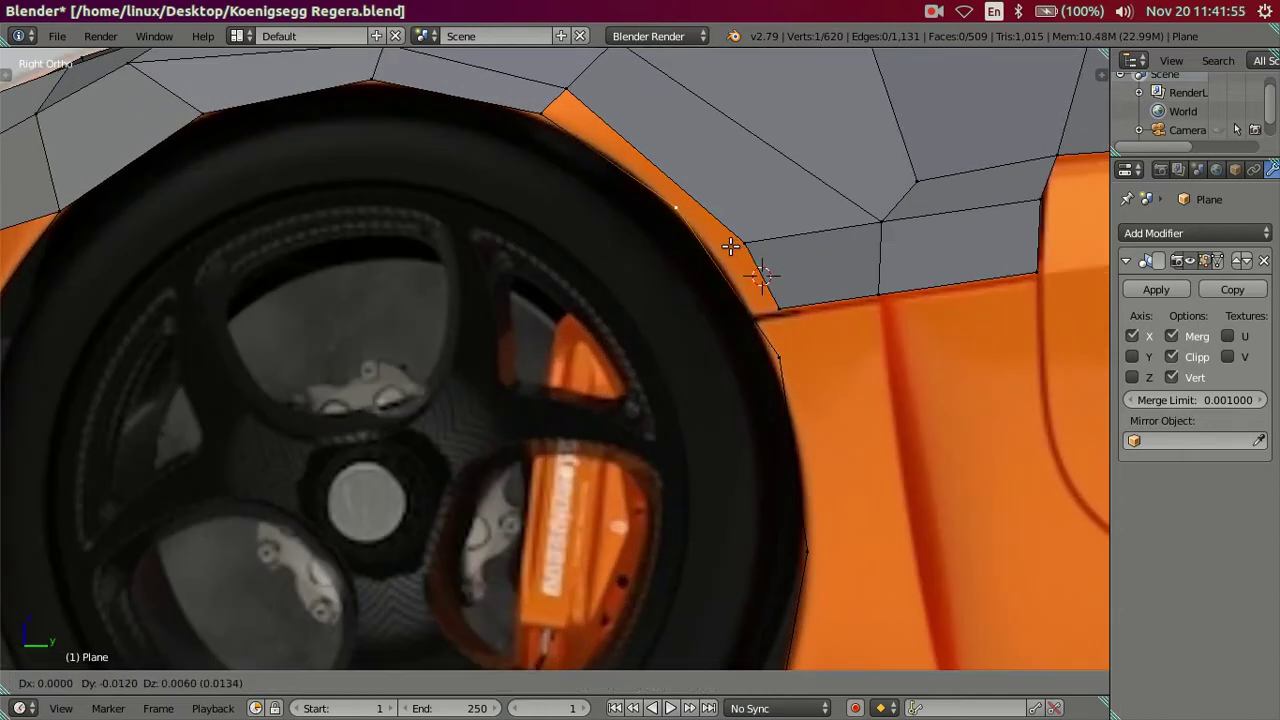
left_click(738, 268)
right_click(795, 347)
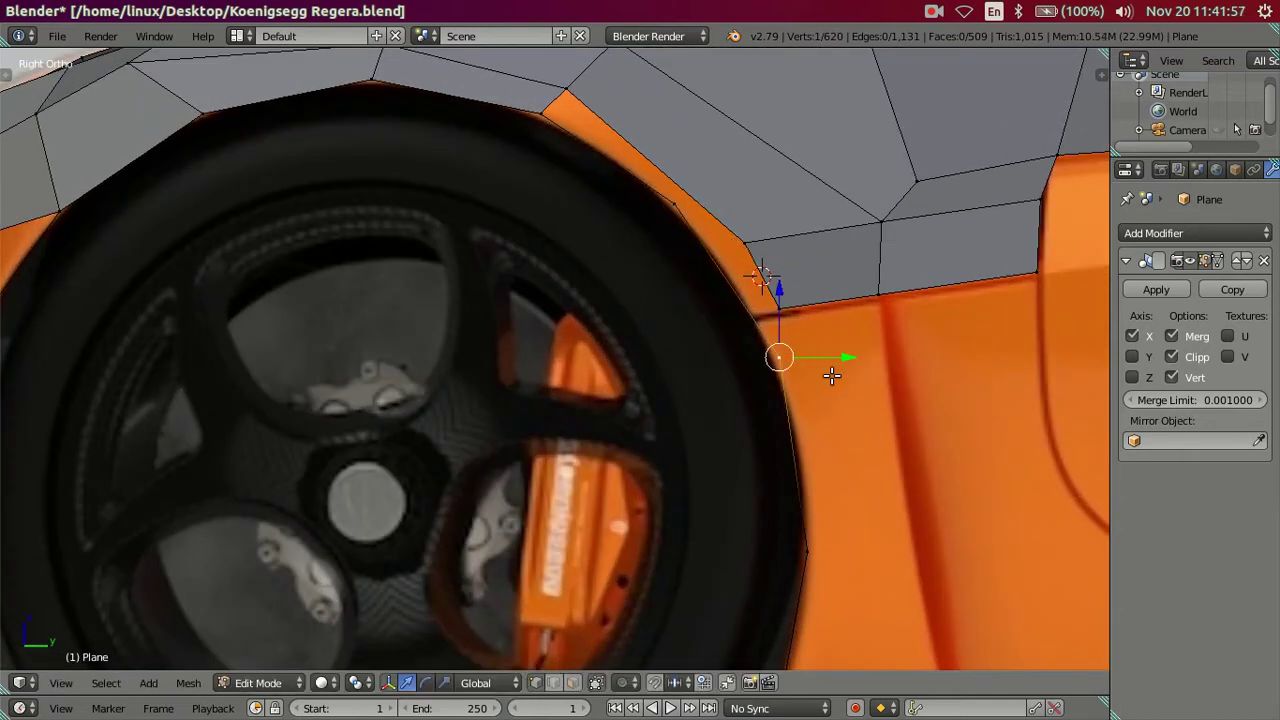
key("g")
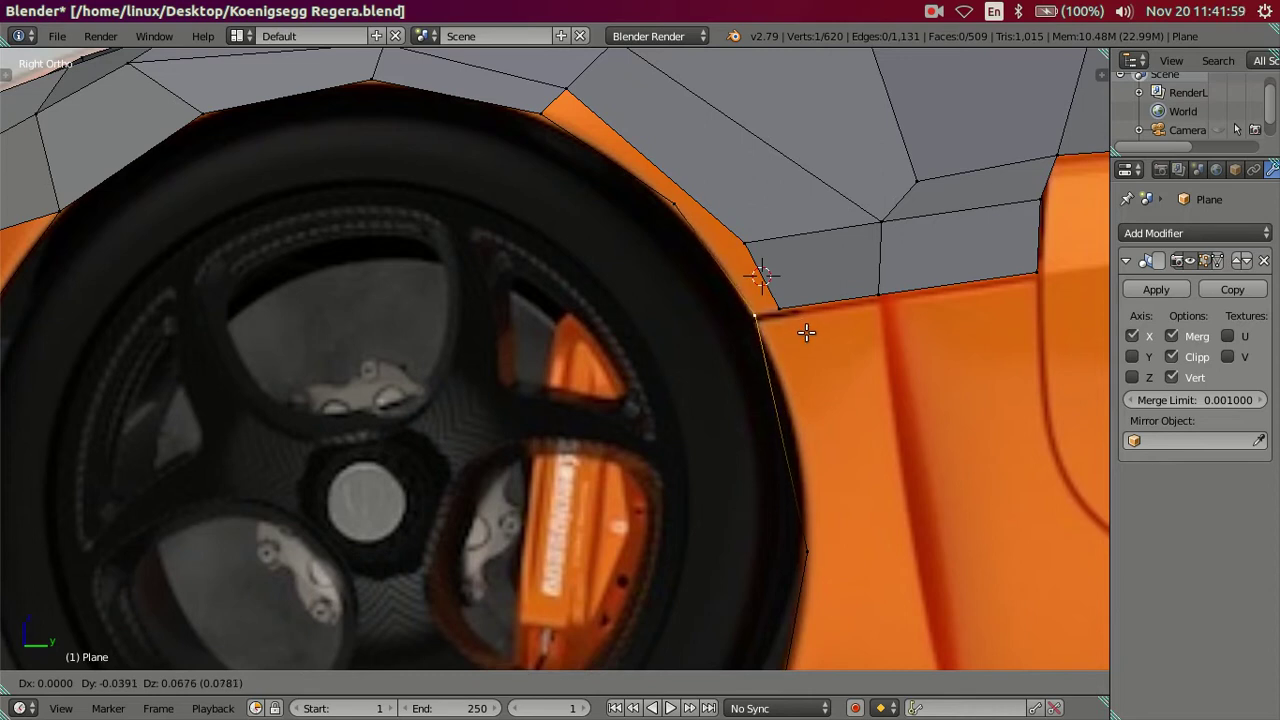
left_click(808, 333)
right_click(807, 545)
key("g")
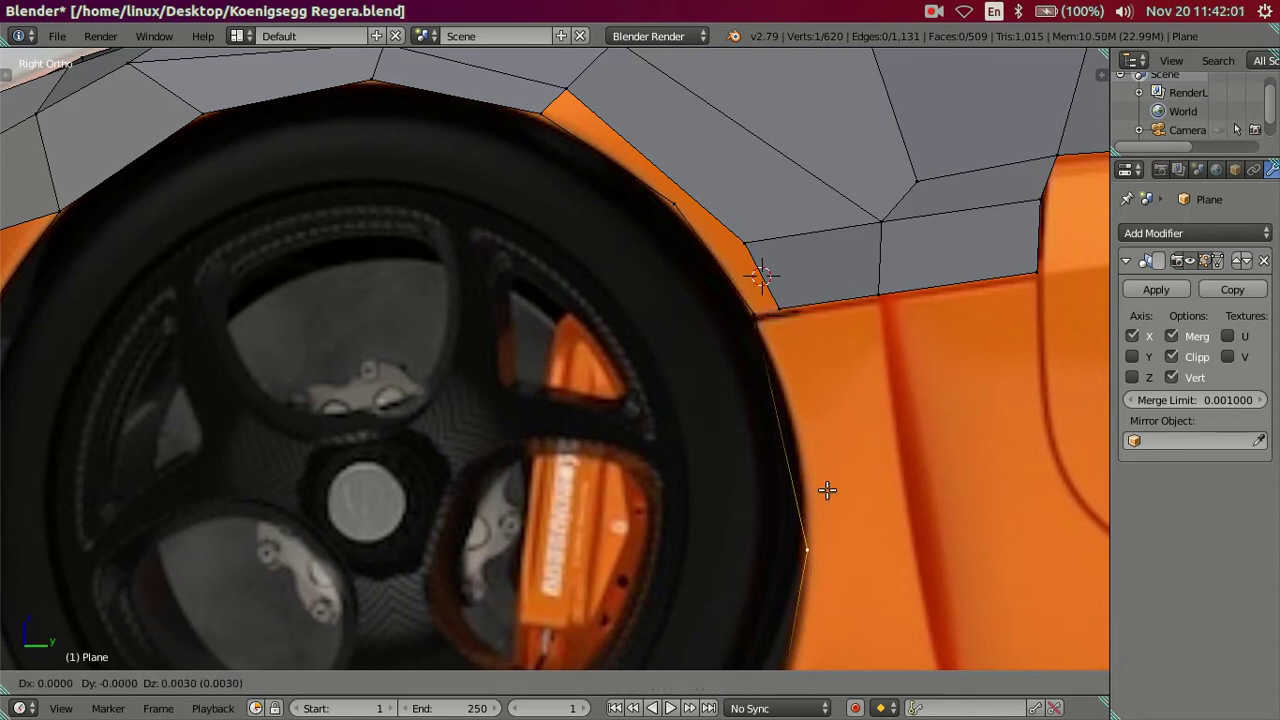
left_click(825, 433)
Step: Extrude a new vertex from the arch's end down to the sill and adjust the previous vertex
scroll(694, 306, "down", 3)
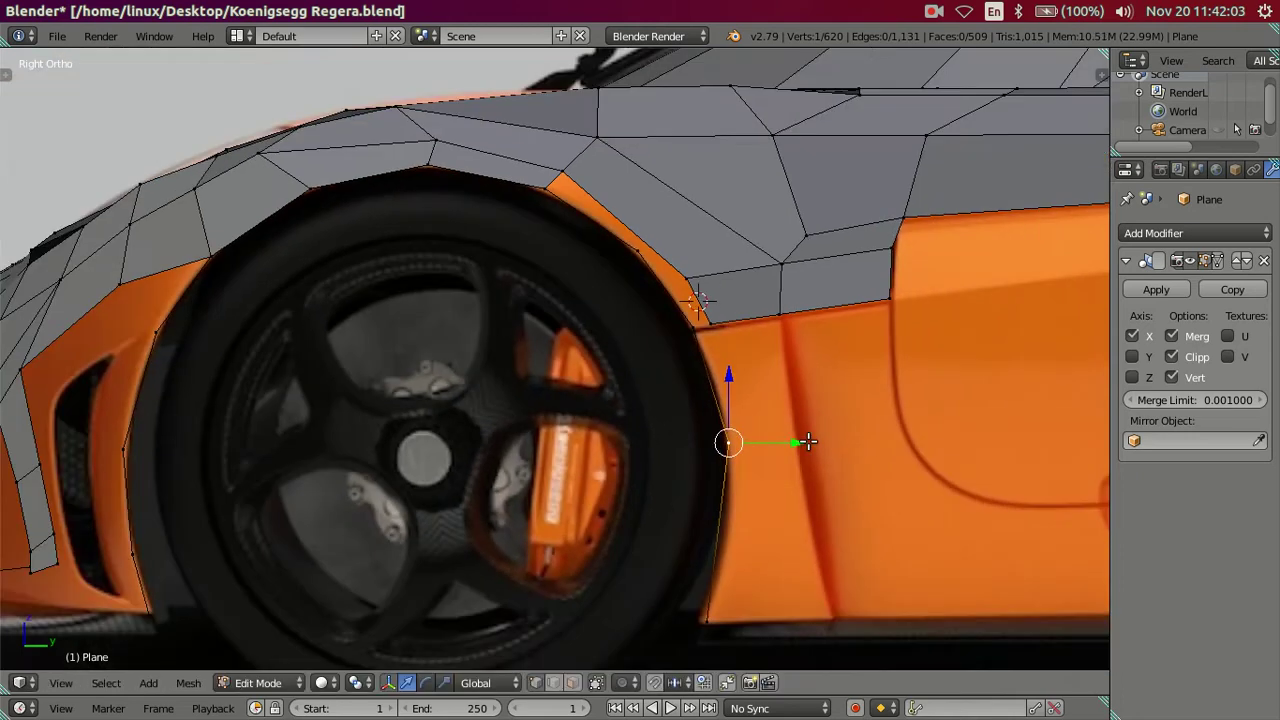
scroll(743, 309, "up", 2)
scroll(706, 449, "up", 2)
scroll(779, 469, "up", 2)
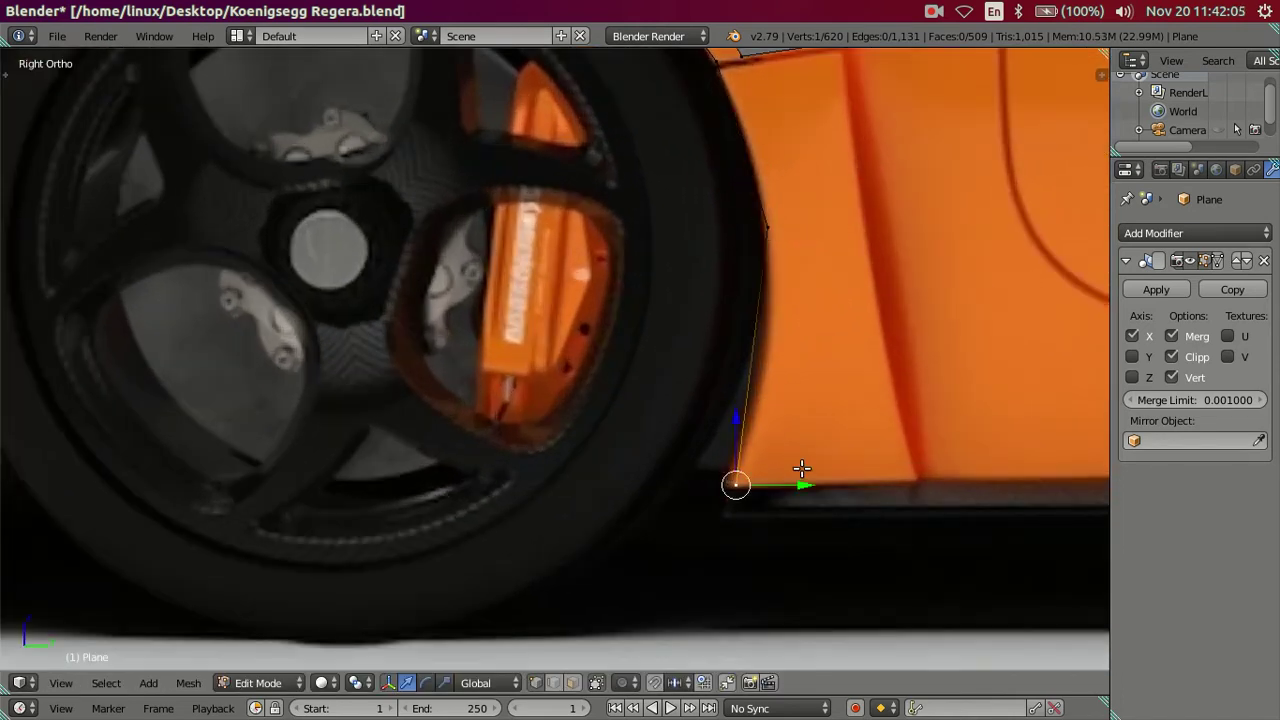
key("g")
left_click(815, 370)
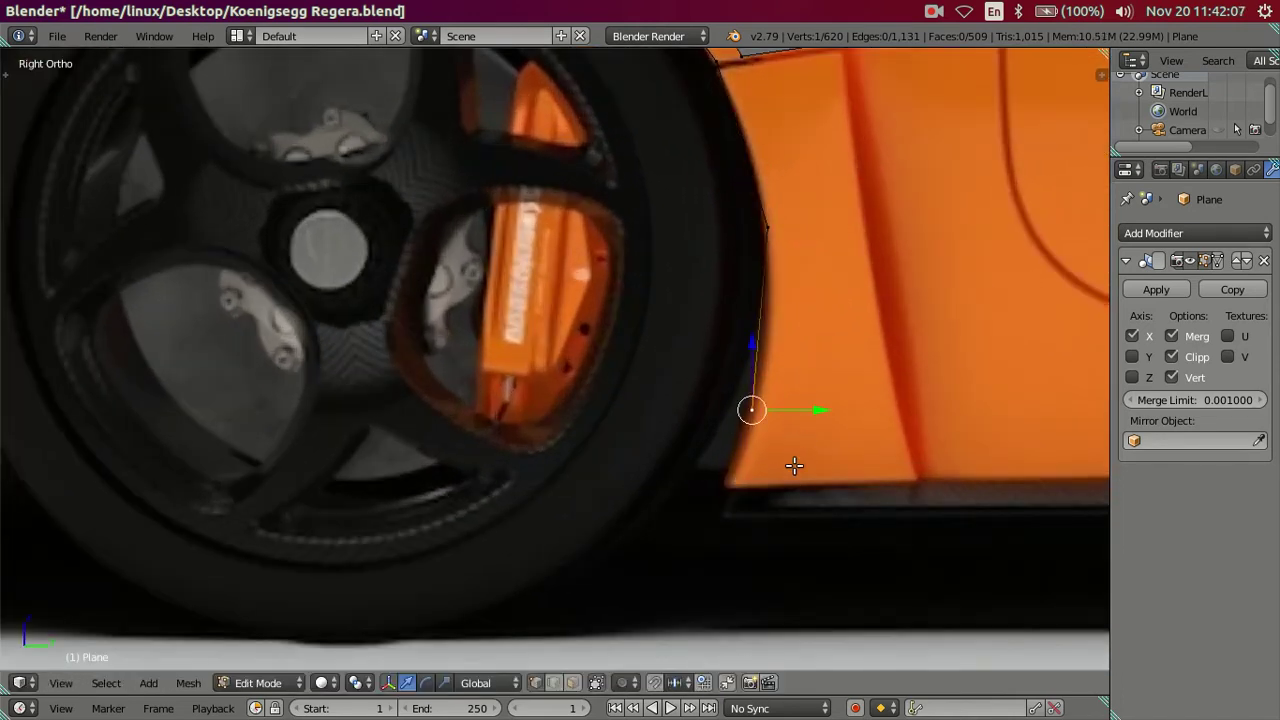
key("e")
left_click(769, 539)
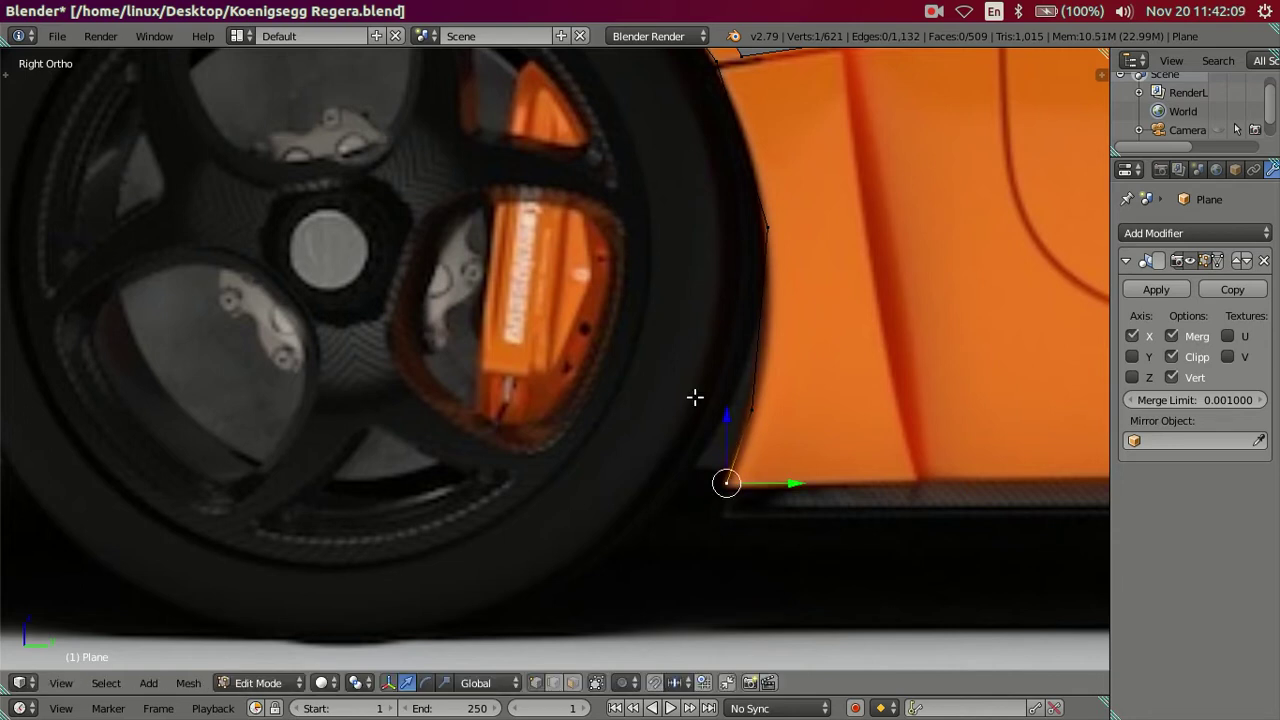
scroll(690, 390, "down", 3)
right_click(668, 388)
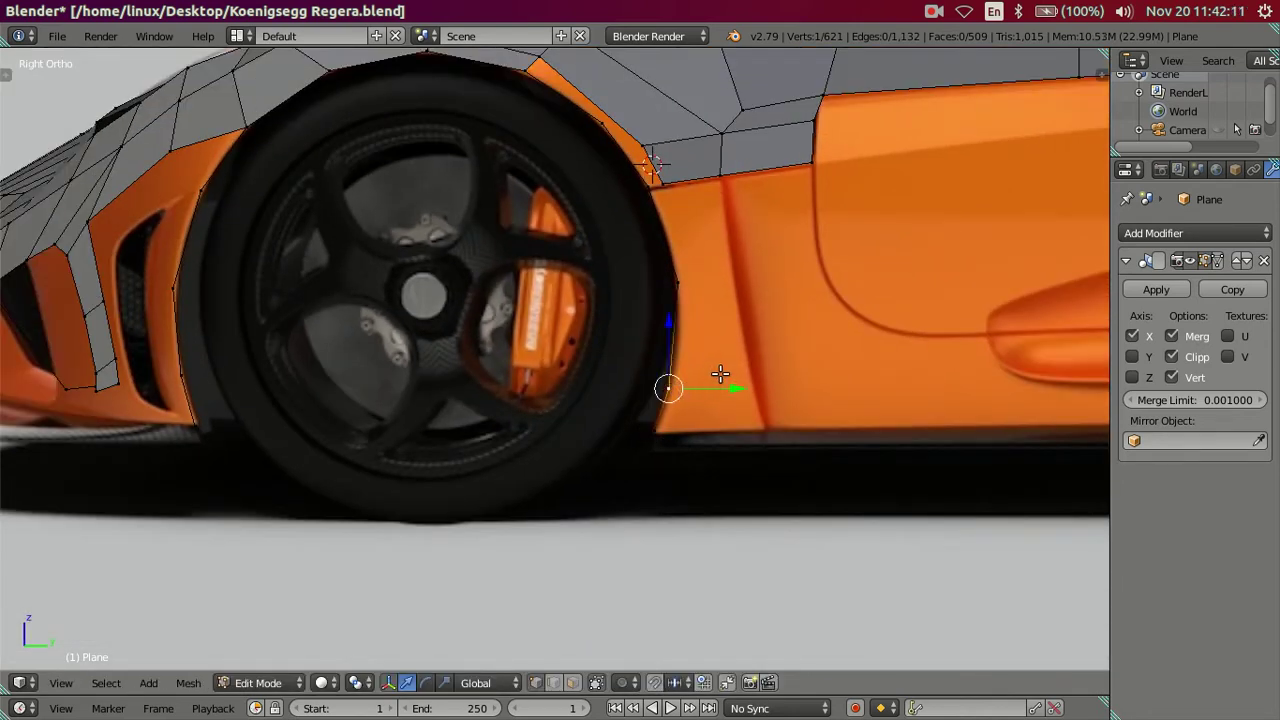
key("g")
right_click(717, 356)
key("a")
scroll(420, 330, "down", 1)
scroll(240, 357, "down", 1)
middle_click_drag(240, 357, 431, 394, "shift")
scroll(431, 394, "up", 1)
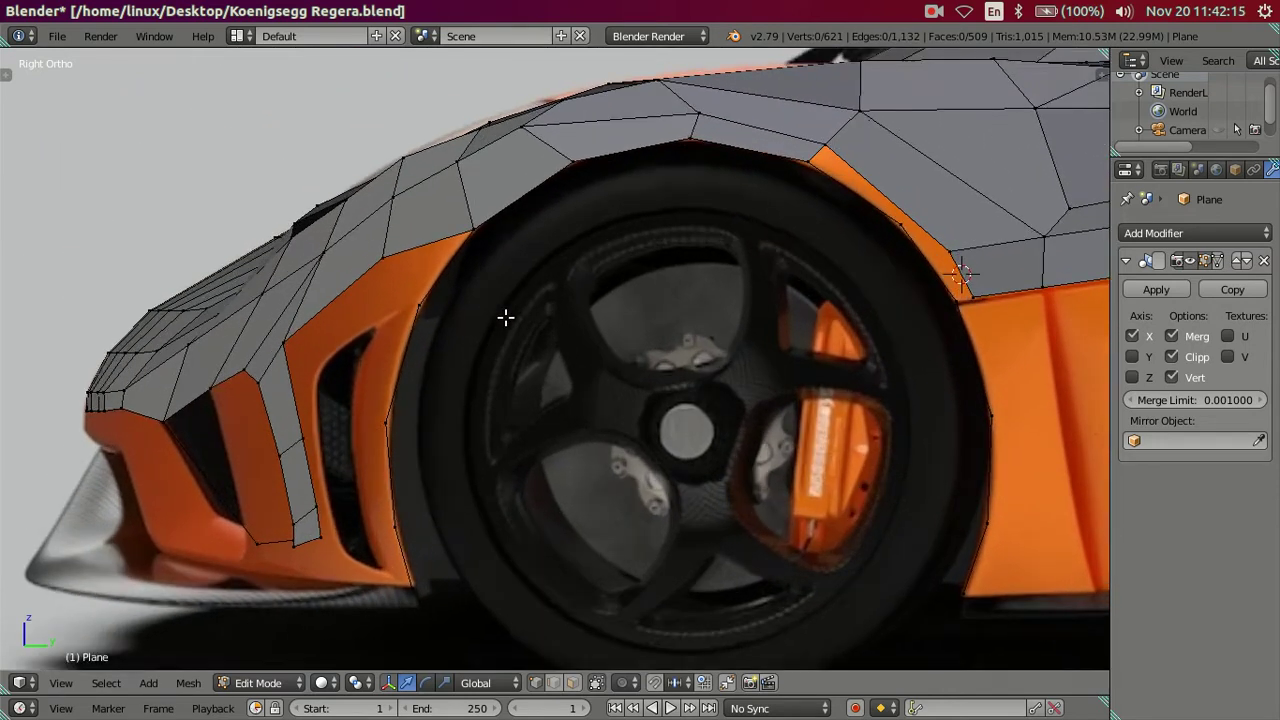
scroll(505, 317, "up", 1)
right_click(965, 186)
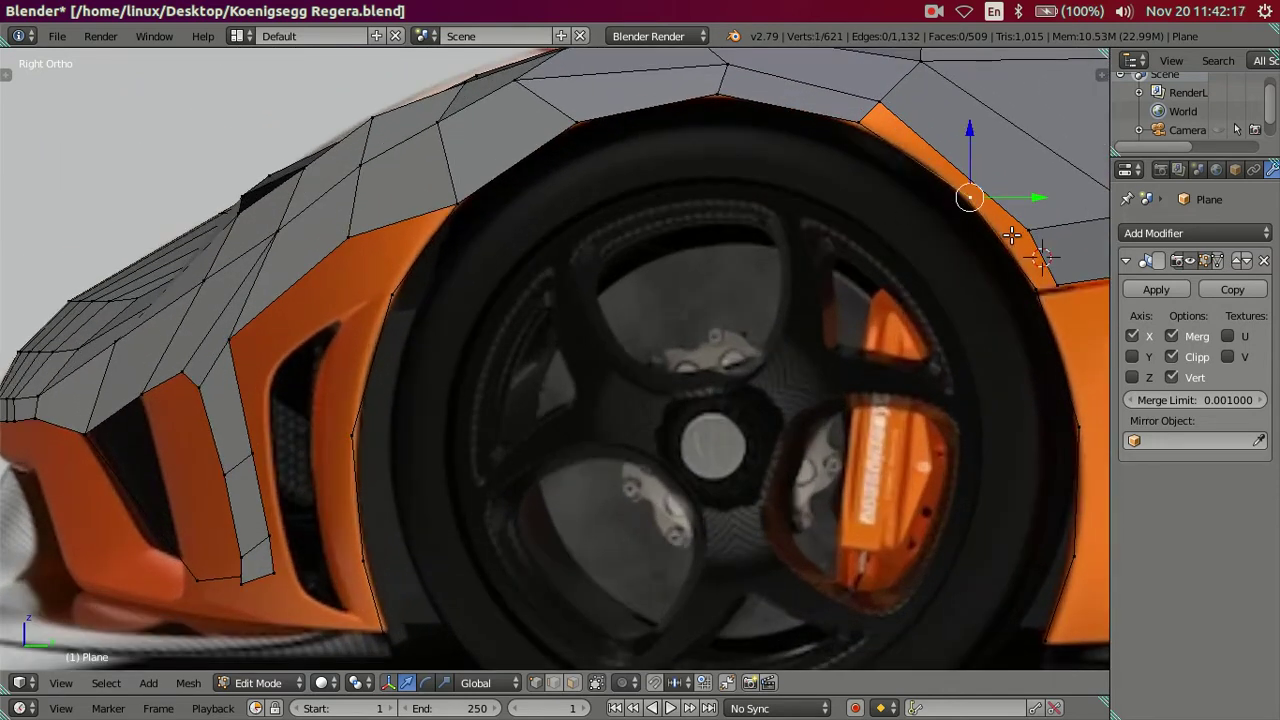
scroll(808, 214, "down", 2)
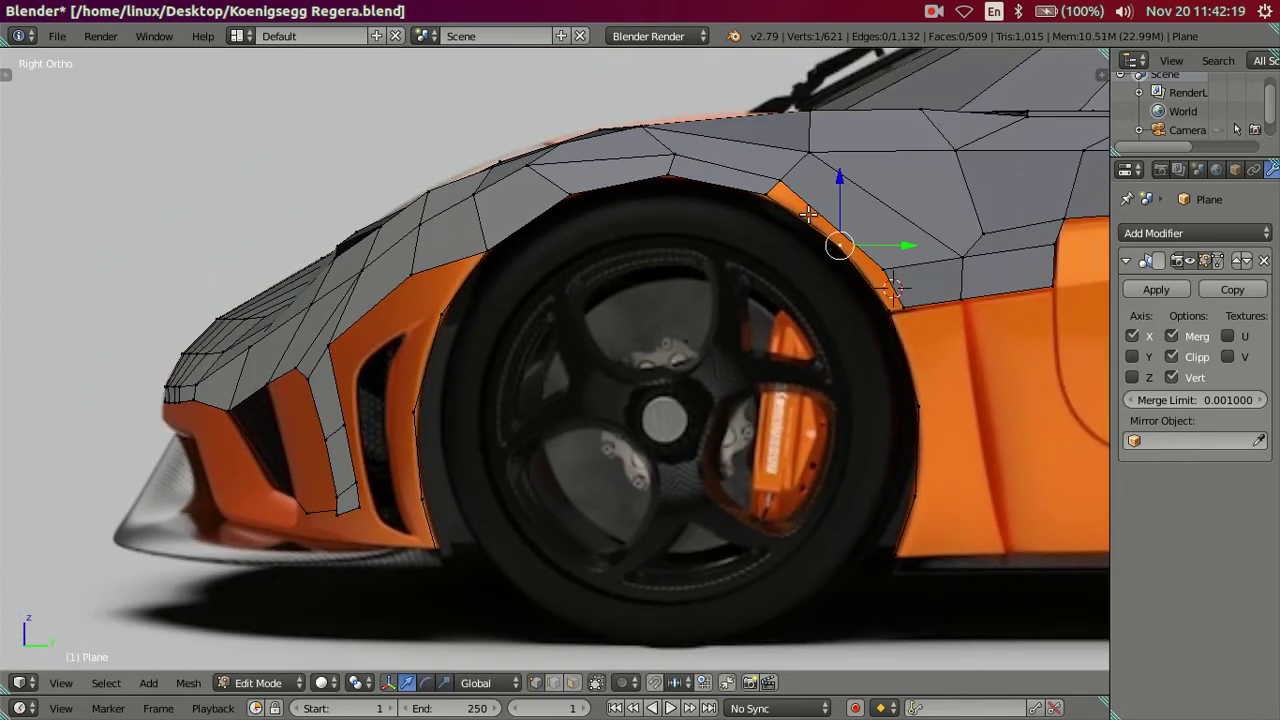
scroll(808, 214, "up", 2)
key("a")
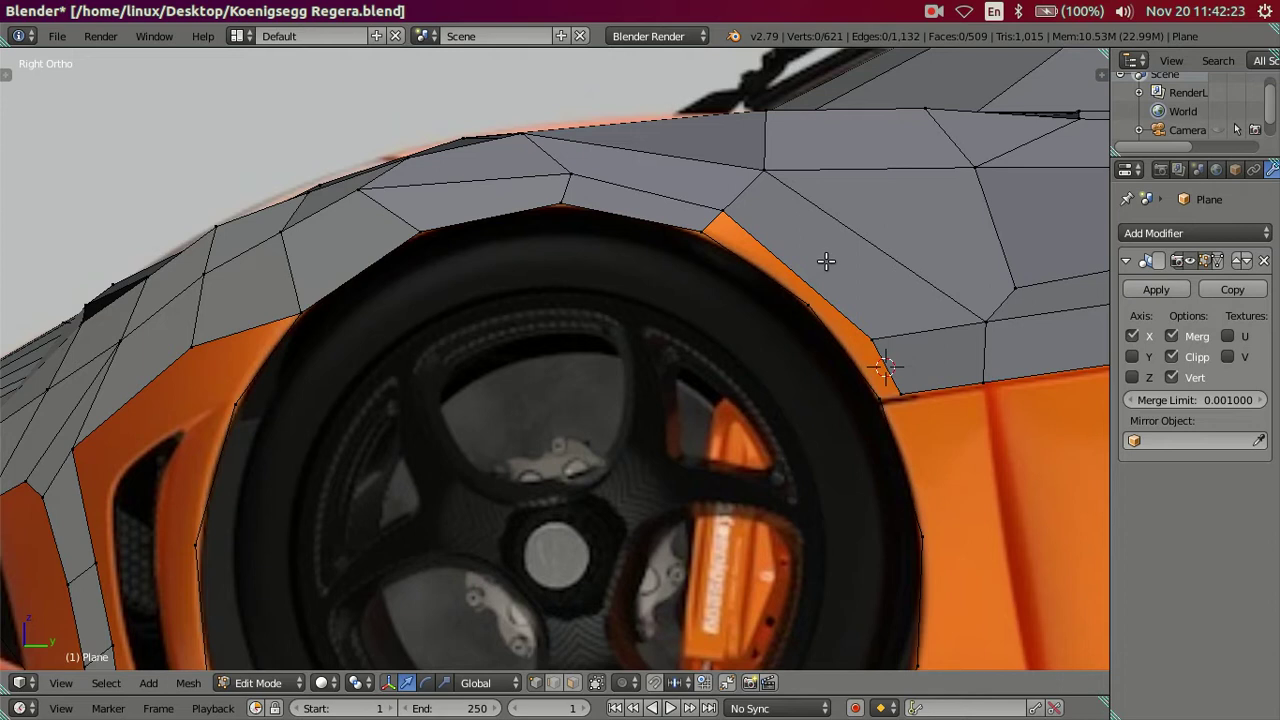
right_click(866, 334)
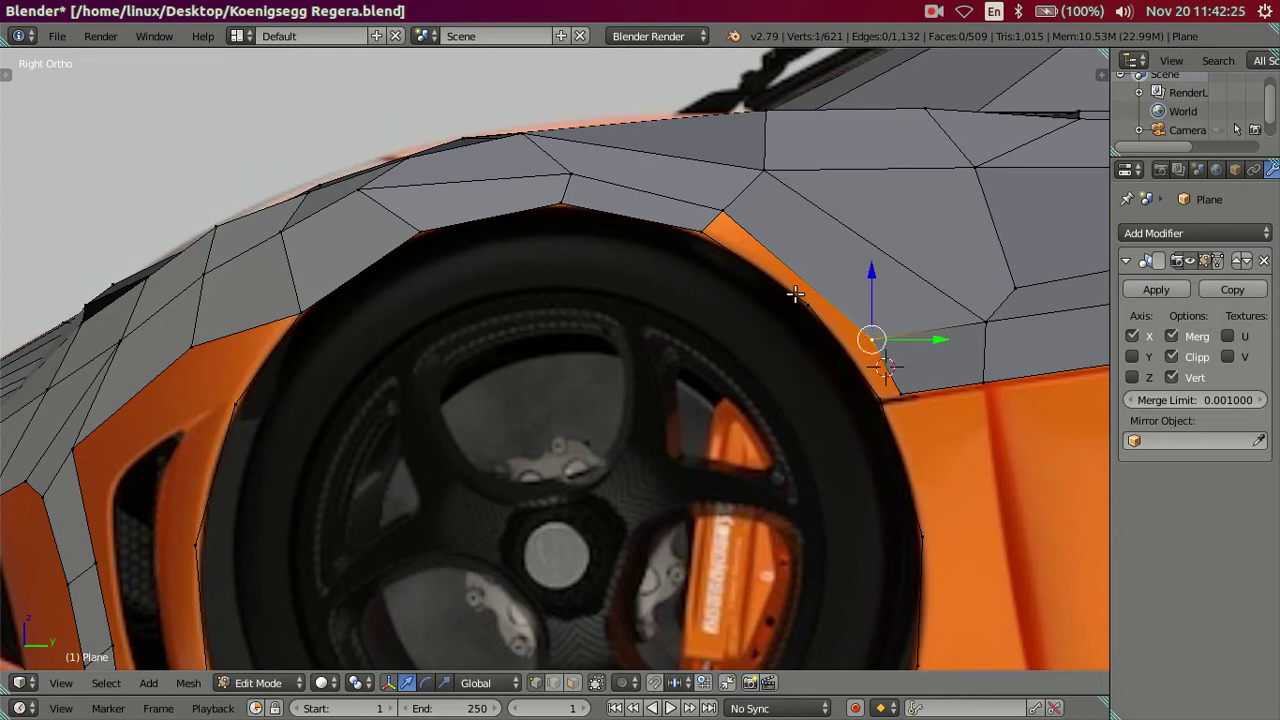
key("z")
scroll(808, 296, "down", 1)
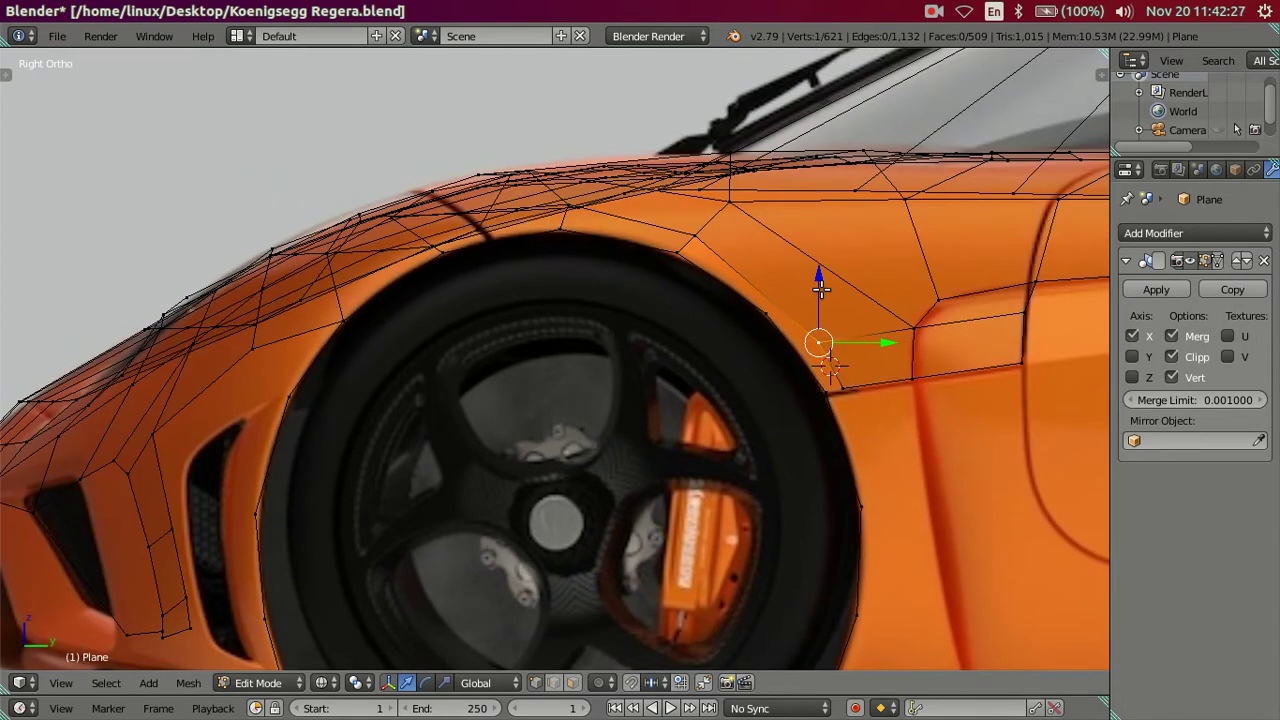
key("z")
key("a")
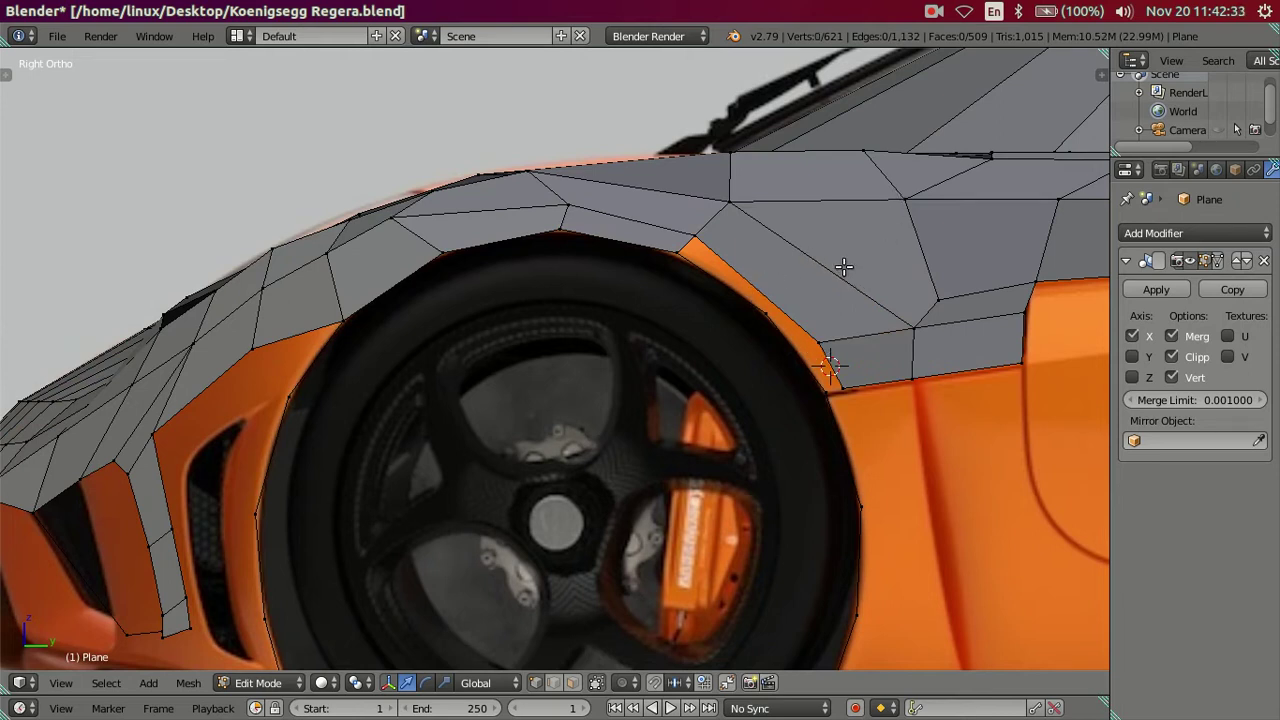
scroll(371, 371, "up", 3, "ctrl")
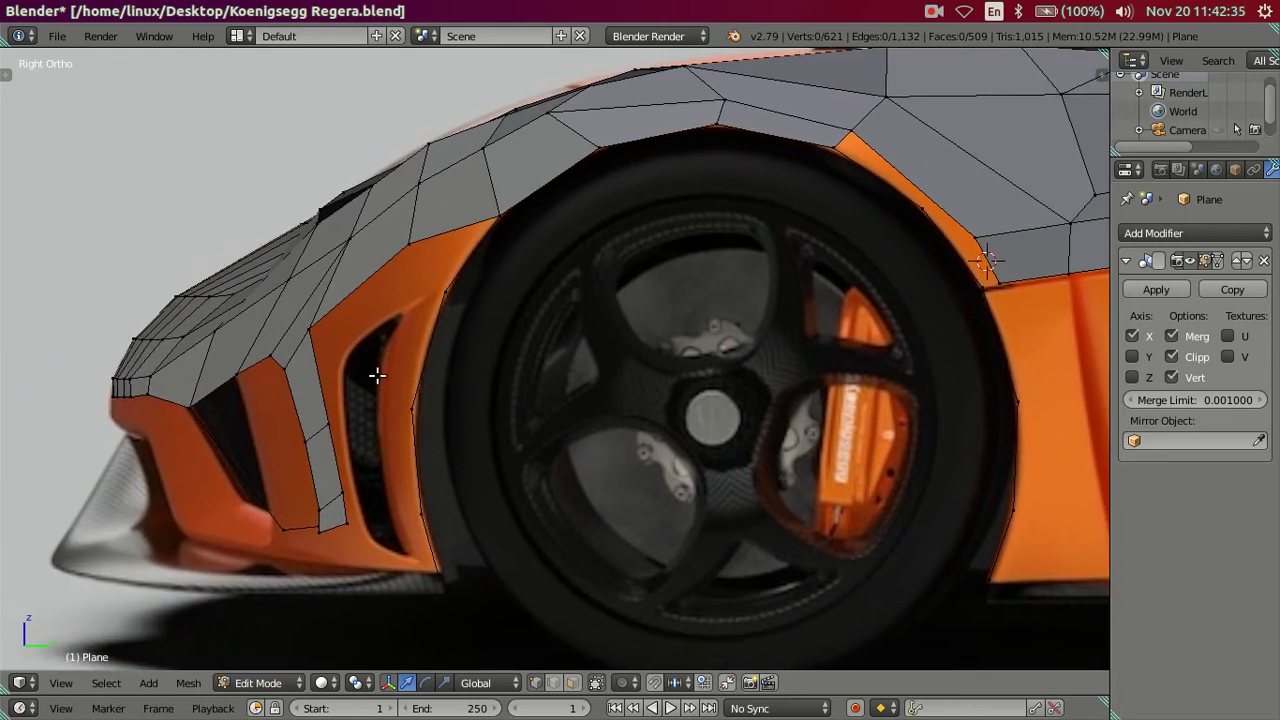
scroll(431, 357, "up", 2, "ctrl")
scroll(446, 346, "up", 3)
scroll(450, 350, "up", 2)
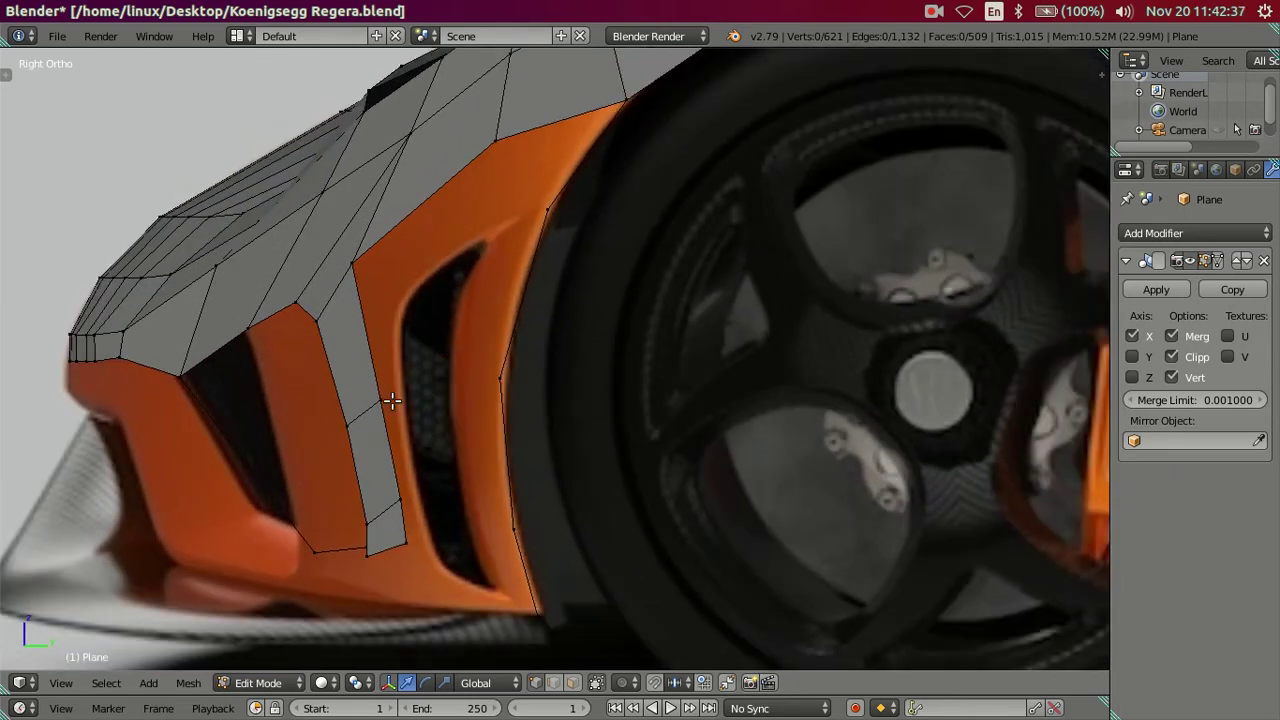
Step: Extrude the four-vertex vent edge into a narrow strip, slid along Y
right_click(530, 220)
right_click(498, 382, "shift")
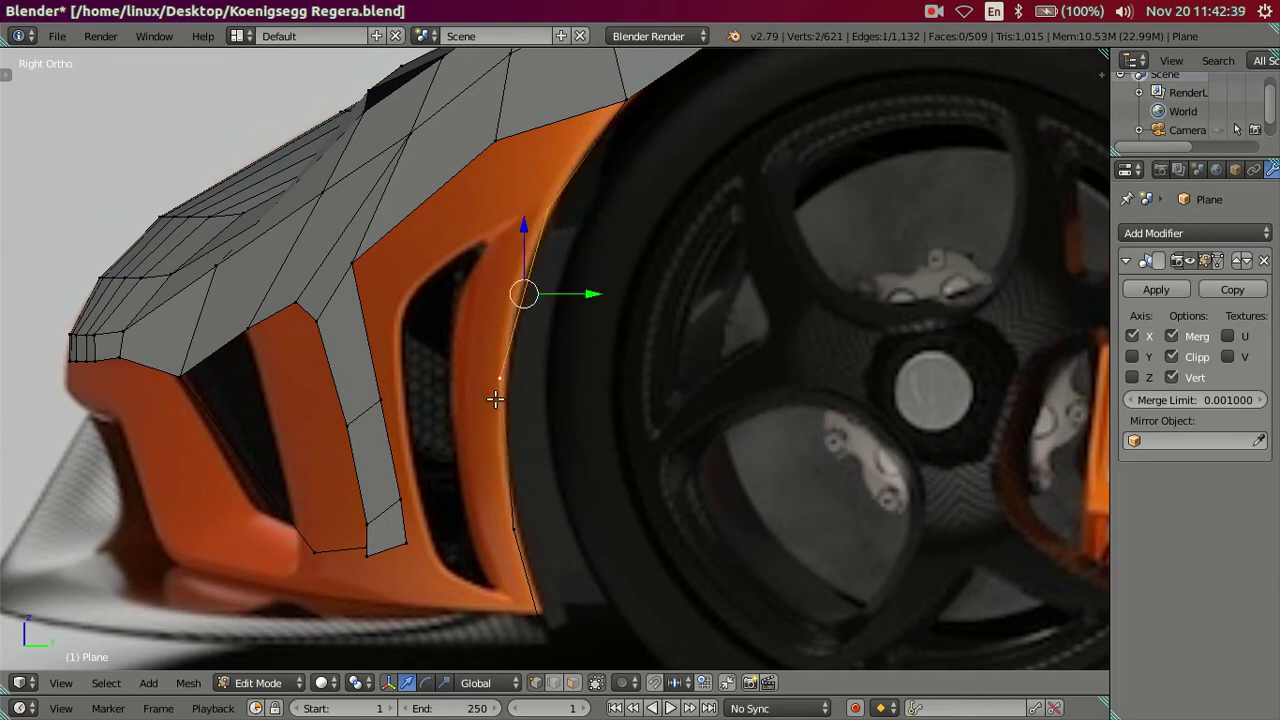
right_click(526, 548, "shift")
right_click(543, 598, "shift")
key("e")
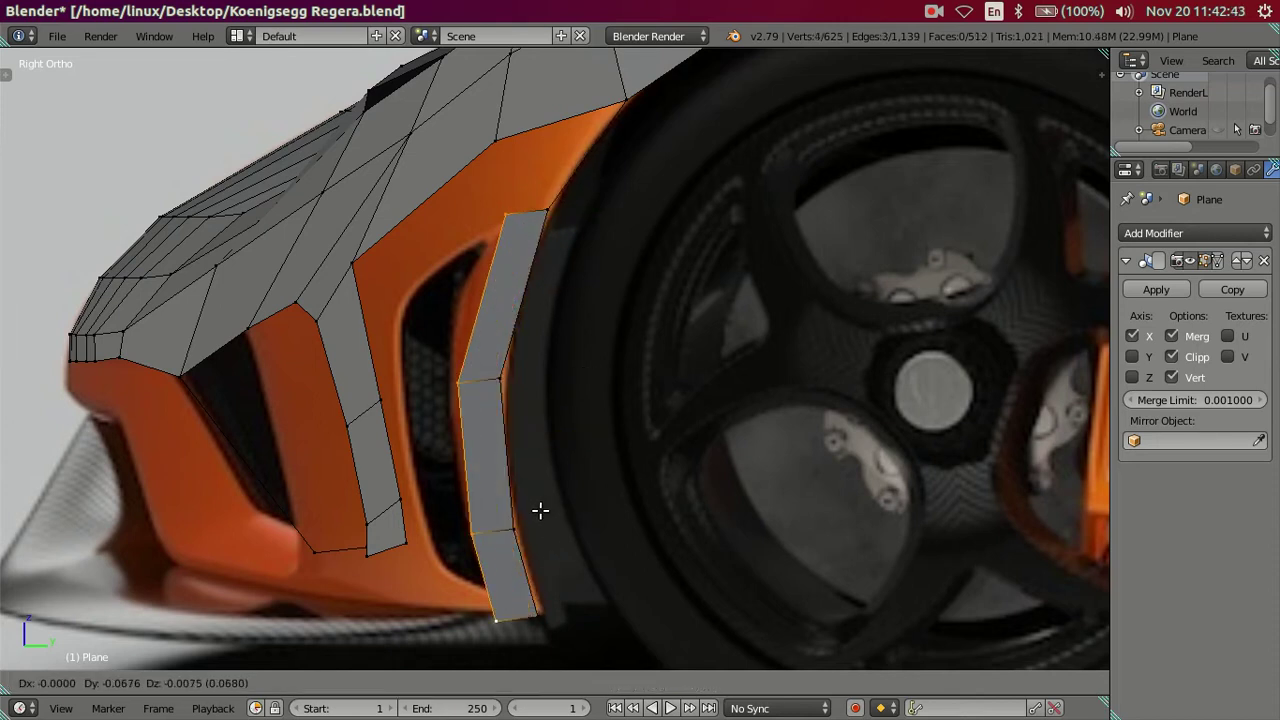
right_click(541, 511)
key("g")
key("y")
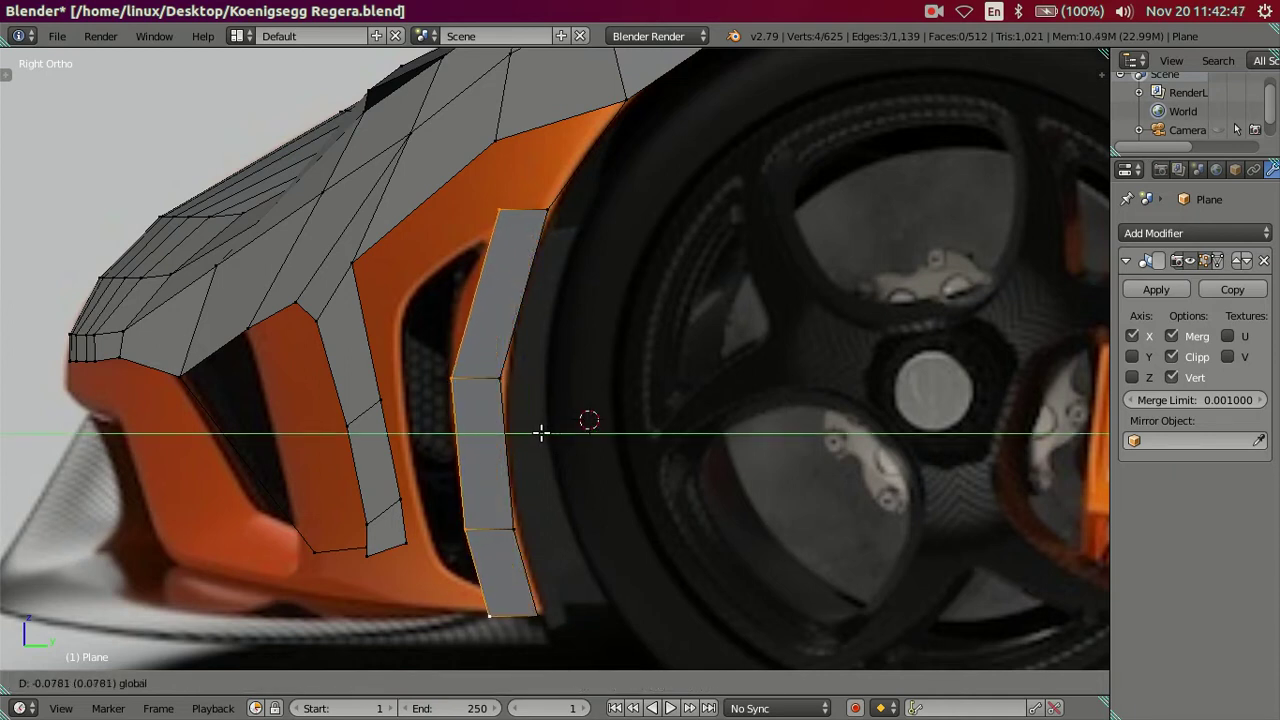
left_click(541, 431)
Step: Raise the strip's top, middle and lower vertices onto the reference trim
right_click(492, 204)
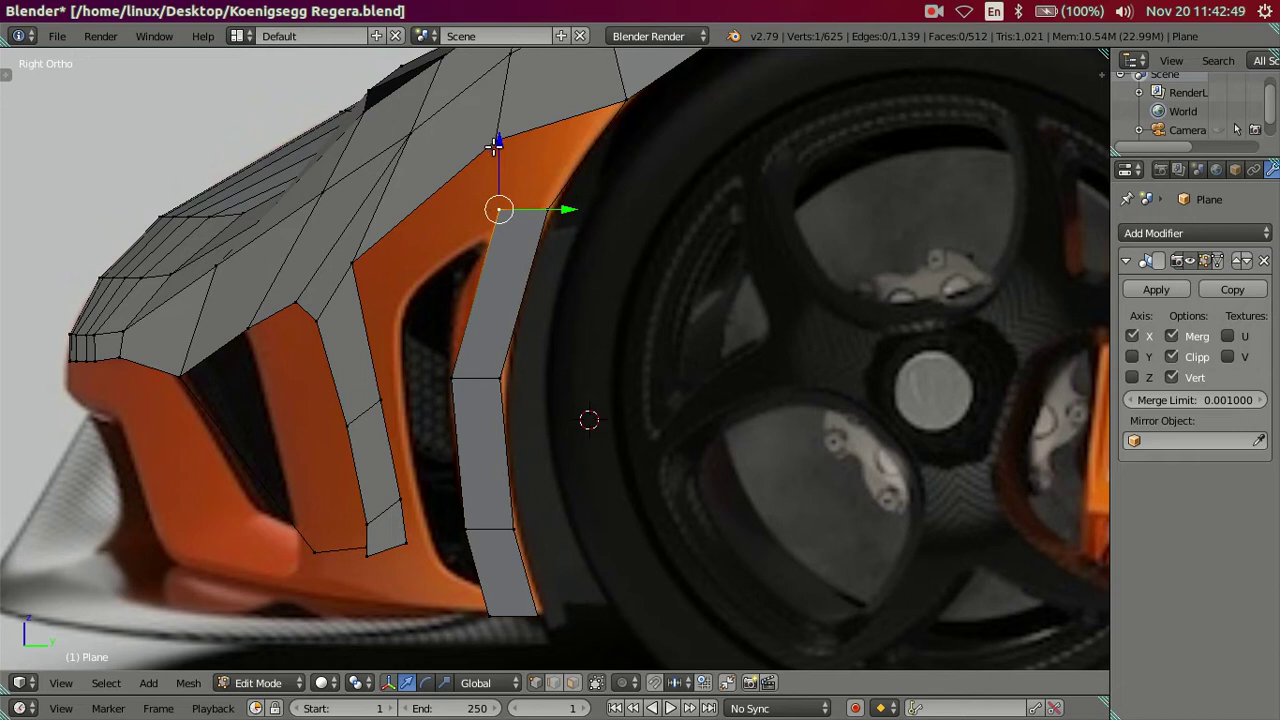
key("g")
key("z")
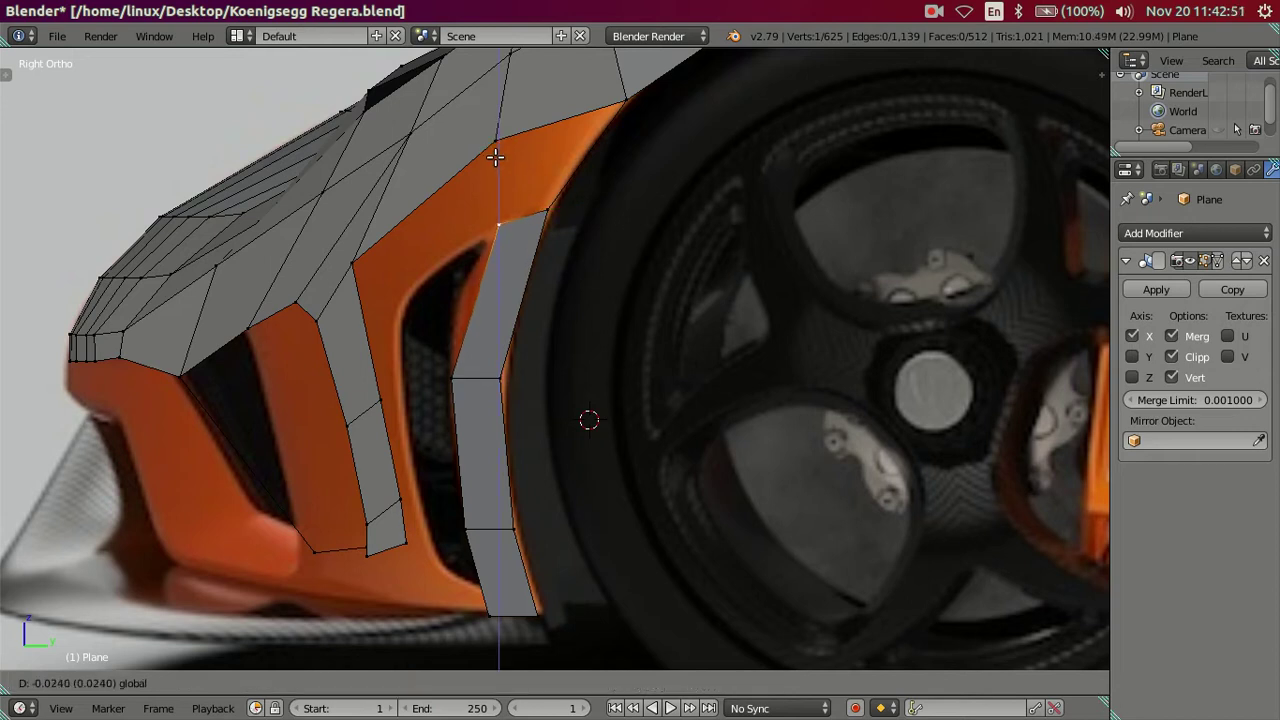
left_click(494, 157)
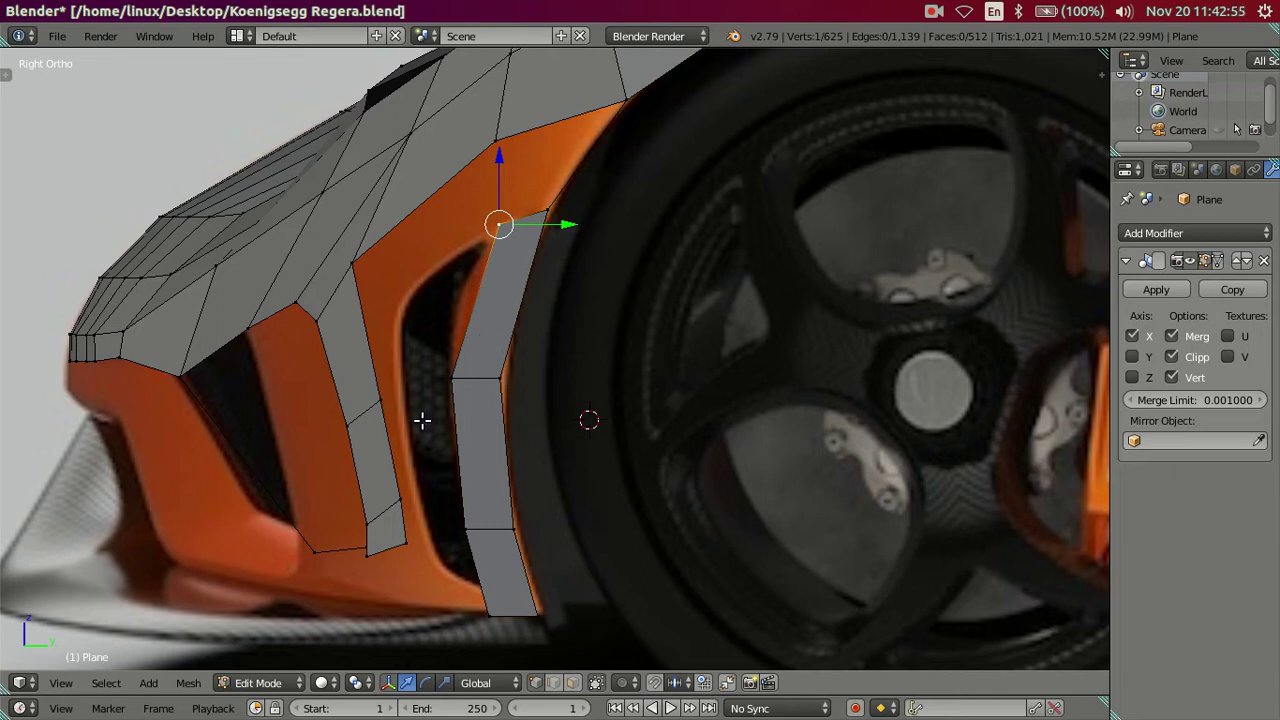
right_click(455, 374)
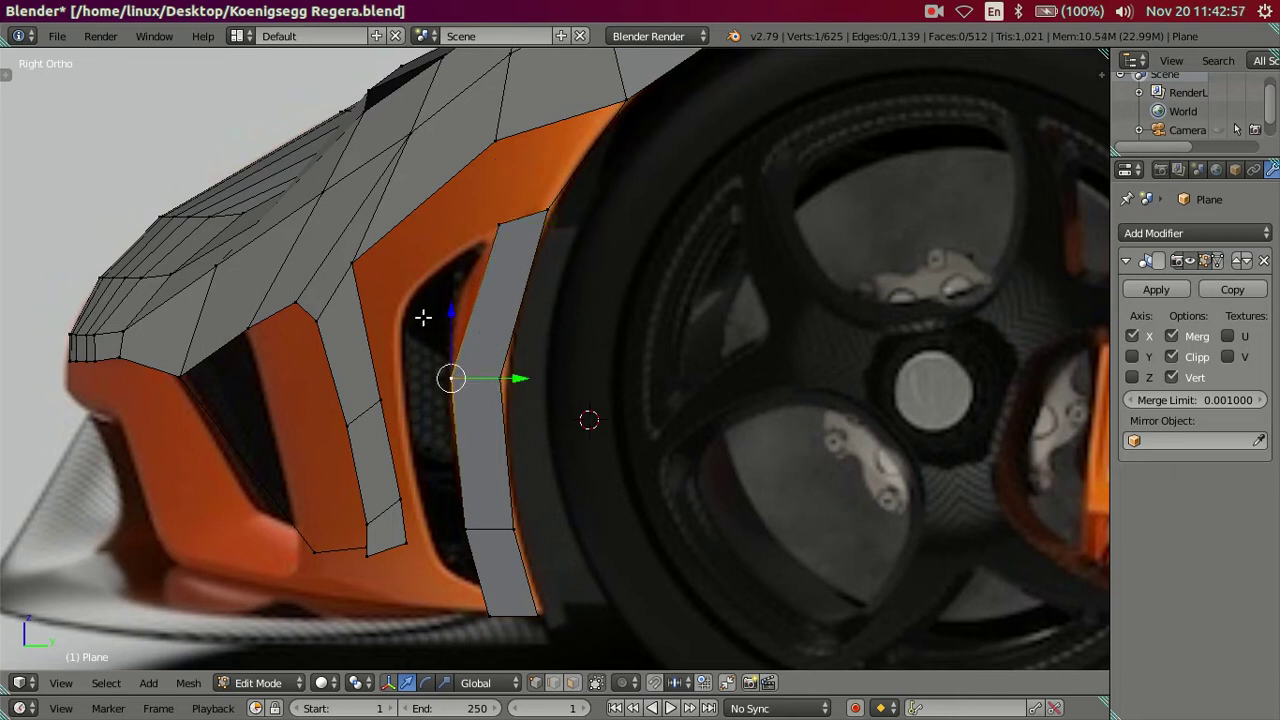
key("g")
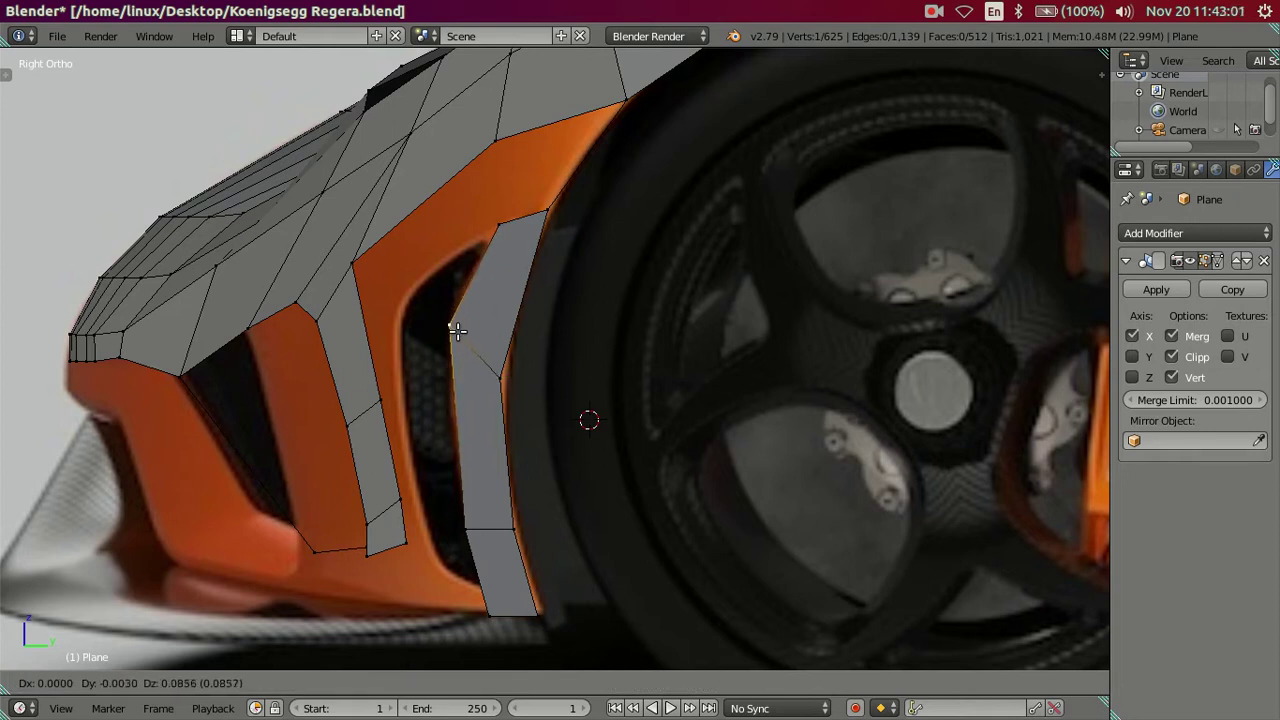
left_click(456, 333)
right_click(458, 524)
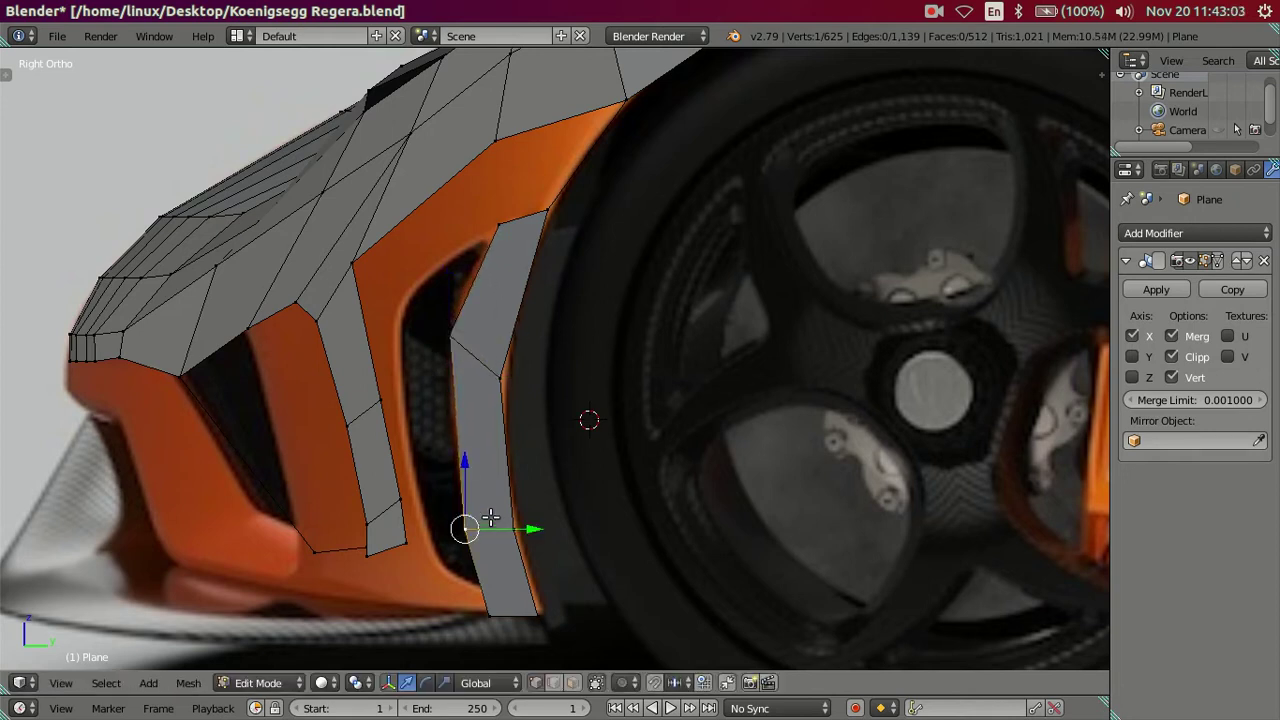
key("g")
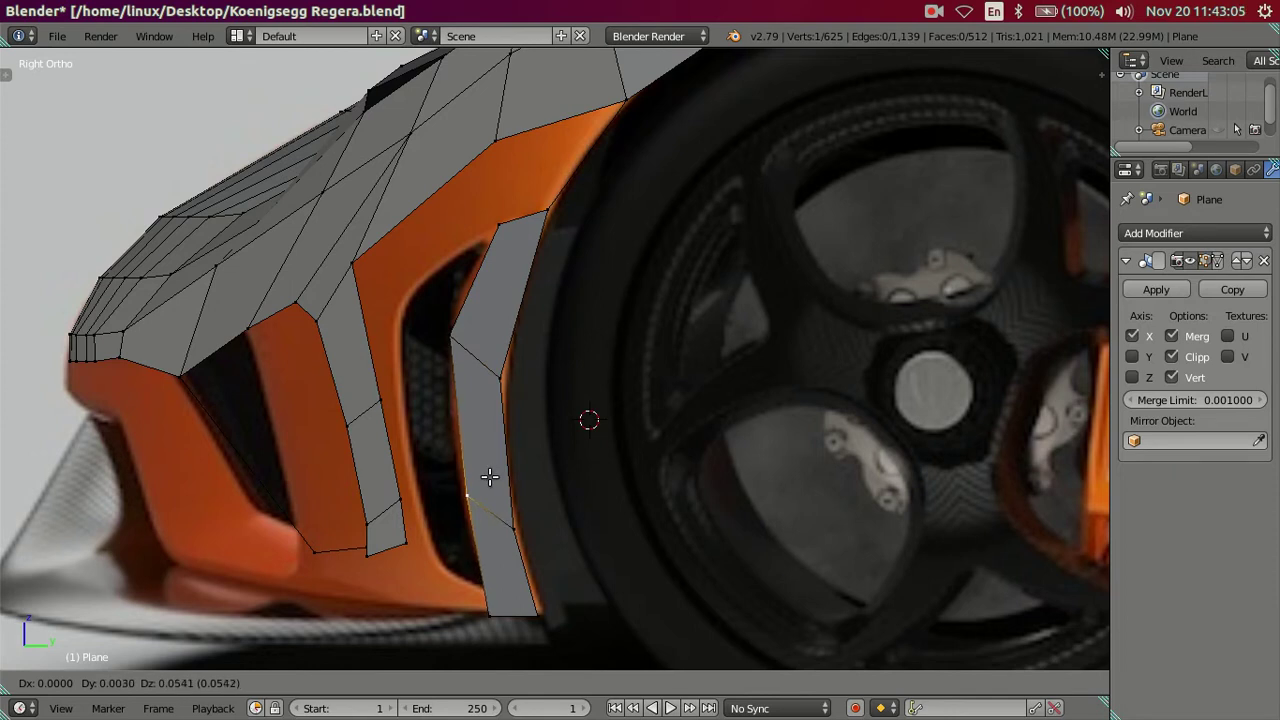
left_click(490, 476)
Step: In wireframe, slide the strip's outer vertex column along Y onto the trim edge
key("z")
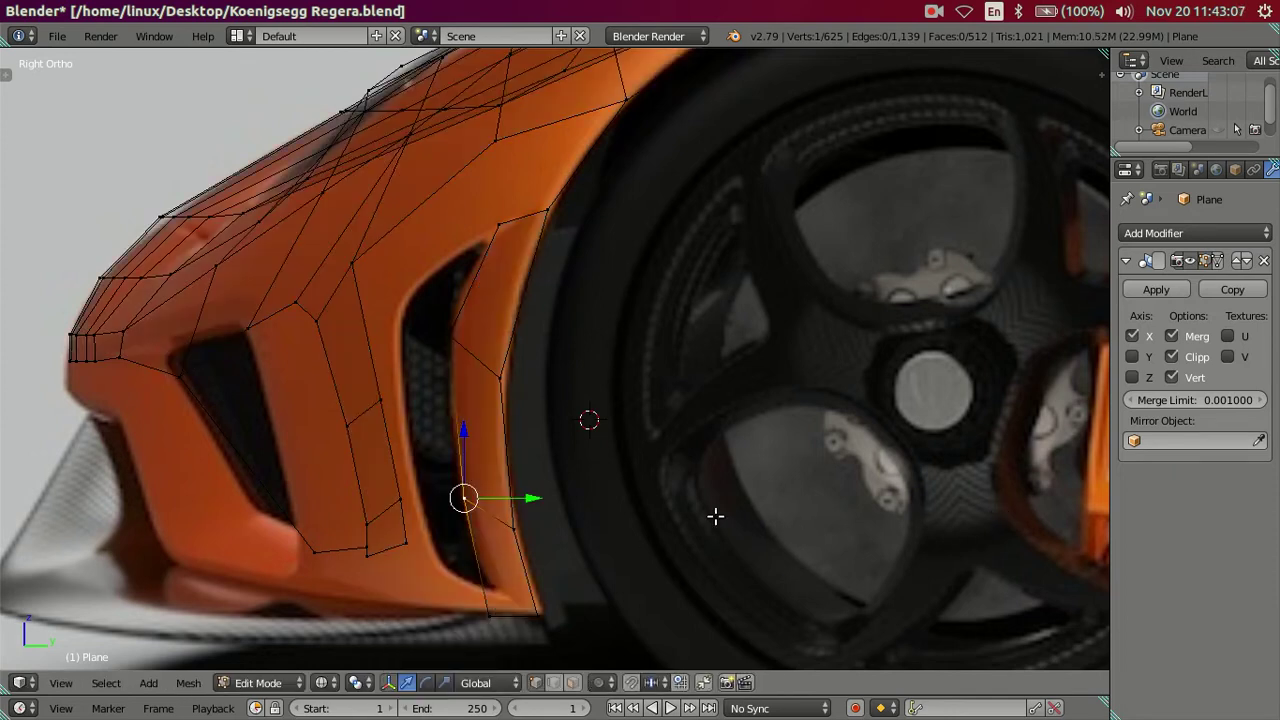
right_click(476, 616)
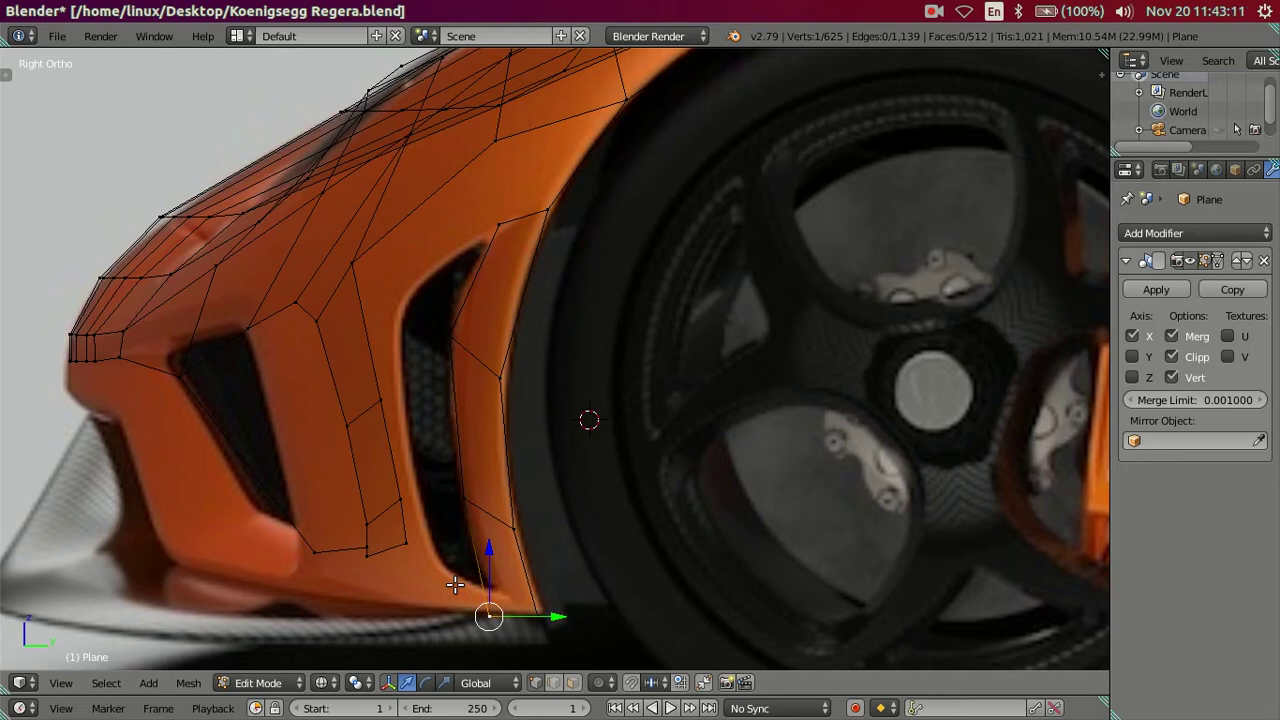
key("ctrl+shift+KP_Add")
key("ctrl+shift+KP_Add")
key("ctrl+shift+KP_Add")
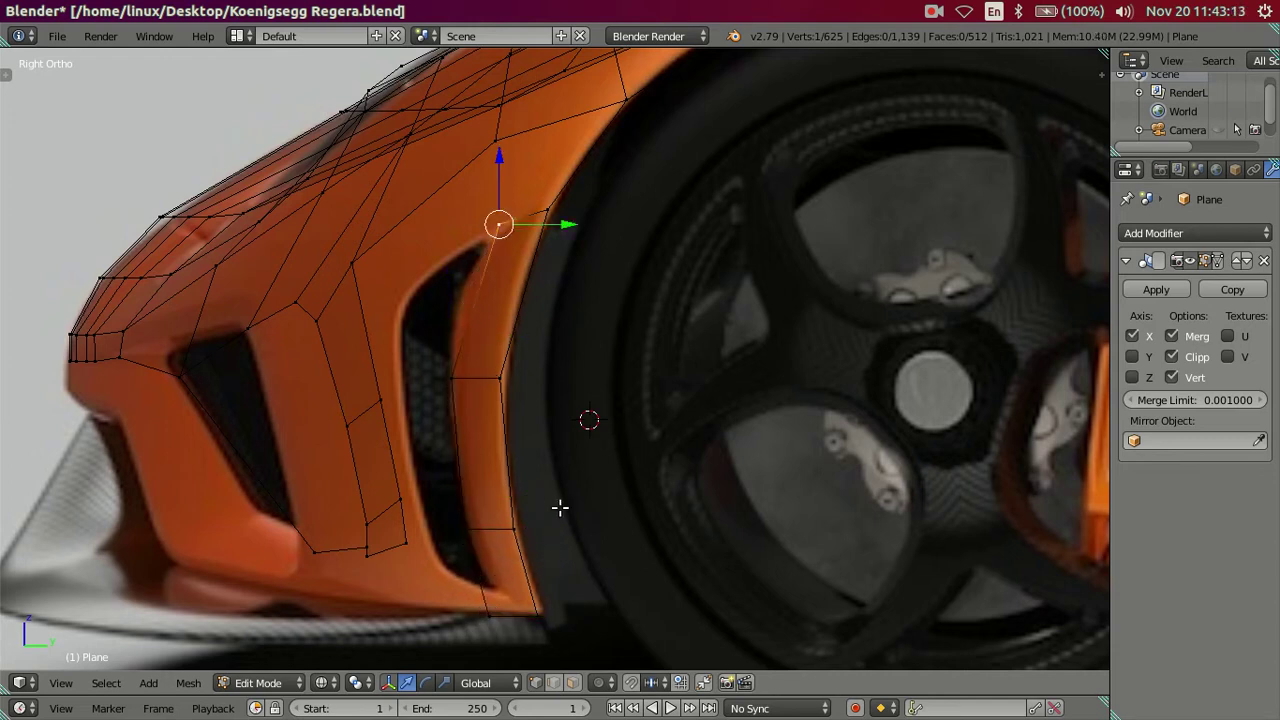
key("g")
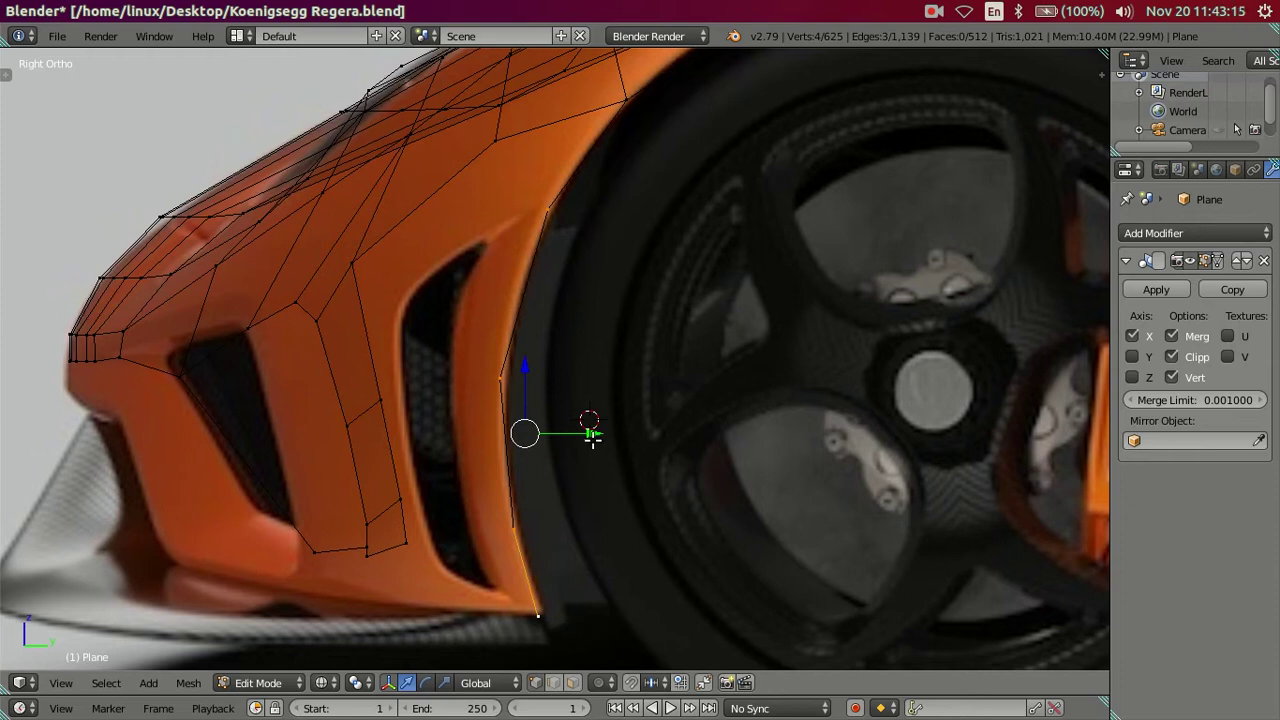
left_click_drag(592, 434, 565, 424)
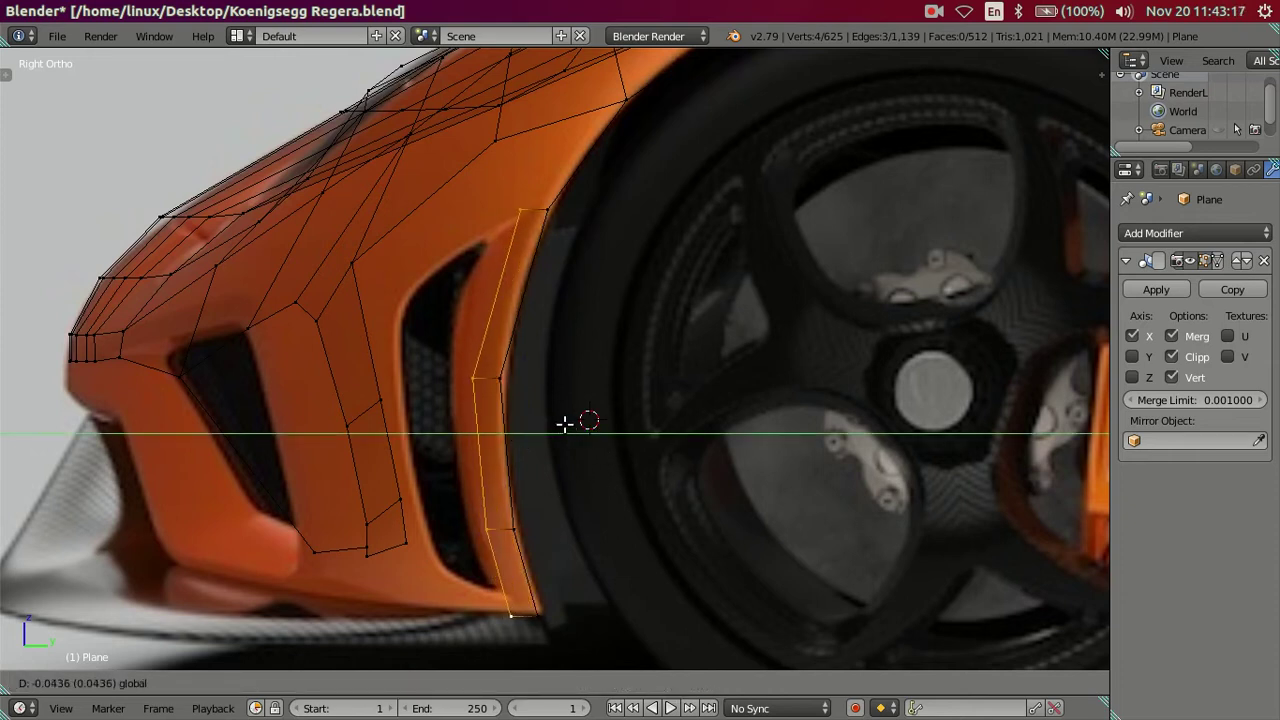
left_click(565, 424)
Step: Adjust the column's top and bottom vertex heights vertically along Z
right_click(522, 158)
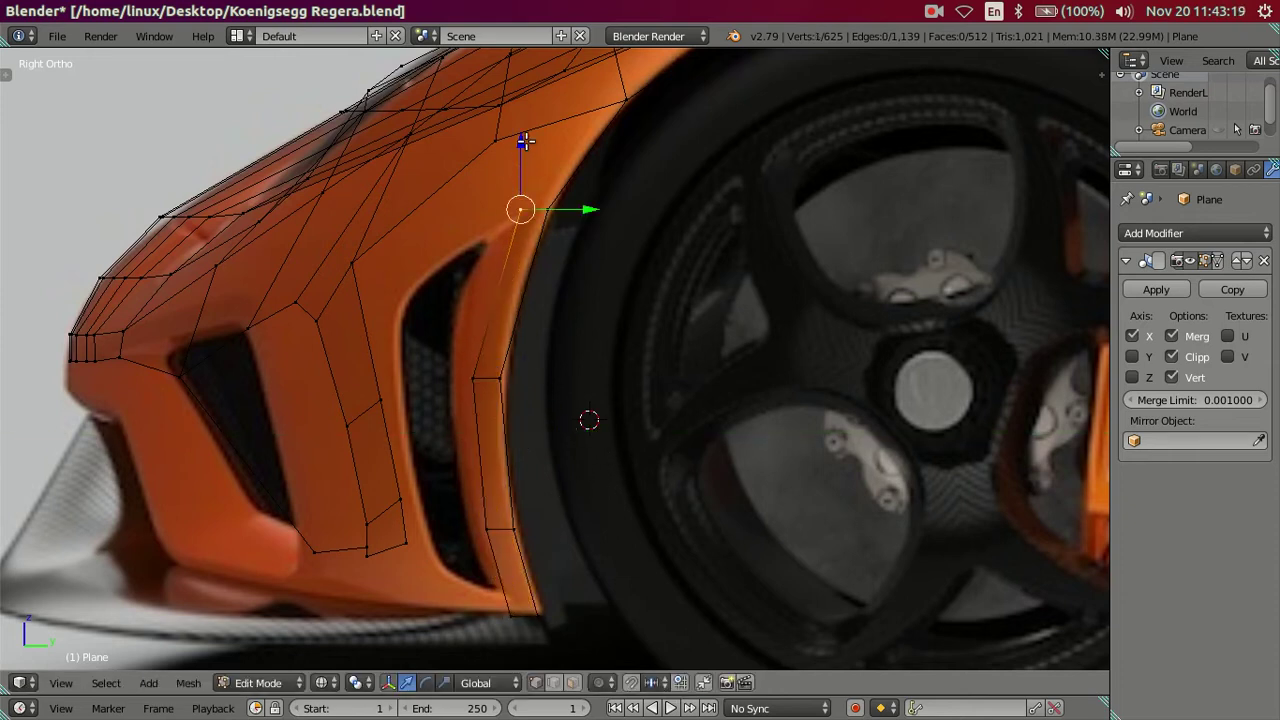
key("g")
key("z")
left_click(528, 146)
right_click(509, 610)
key("g")
key("z")
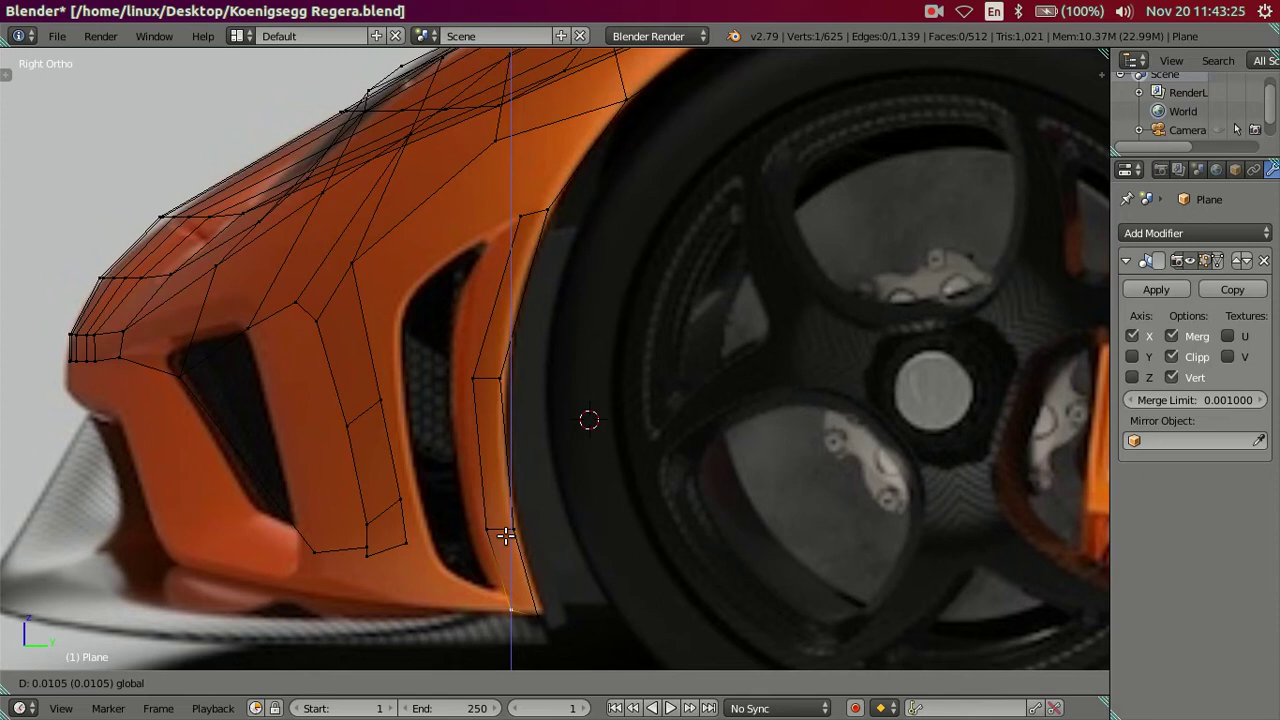
left_click(505, 535)
Step: Reposition the strip's bottom edge vertically and along the Y axis
right_click(538, 606, "shift")
key("g")
key("z")
left_click(517, 532)
key("g")
key("y")
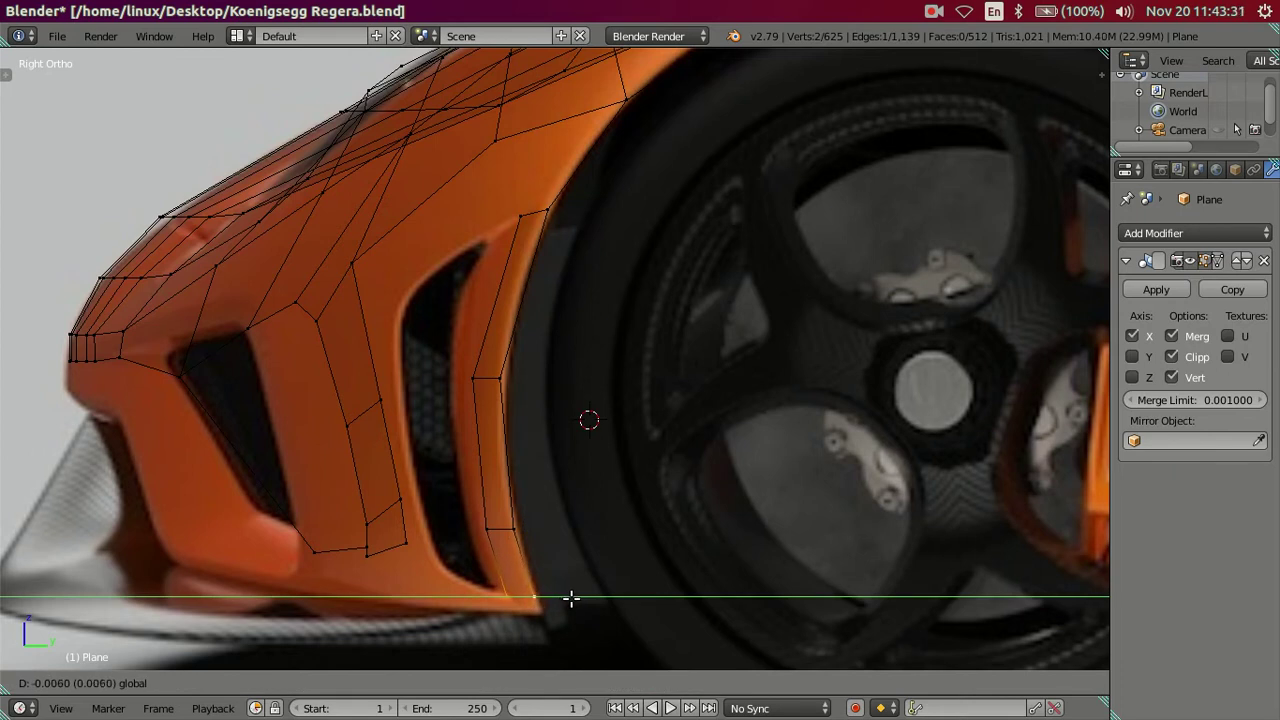
left_click(523, 600)
scroll(518, 560, "up", 2)
scroll(516, 492, "up", 2)
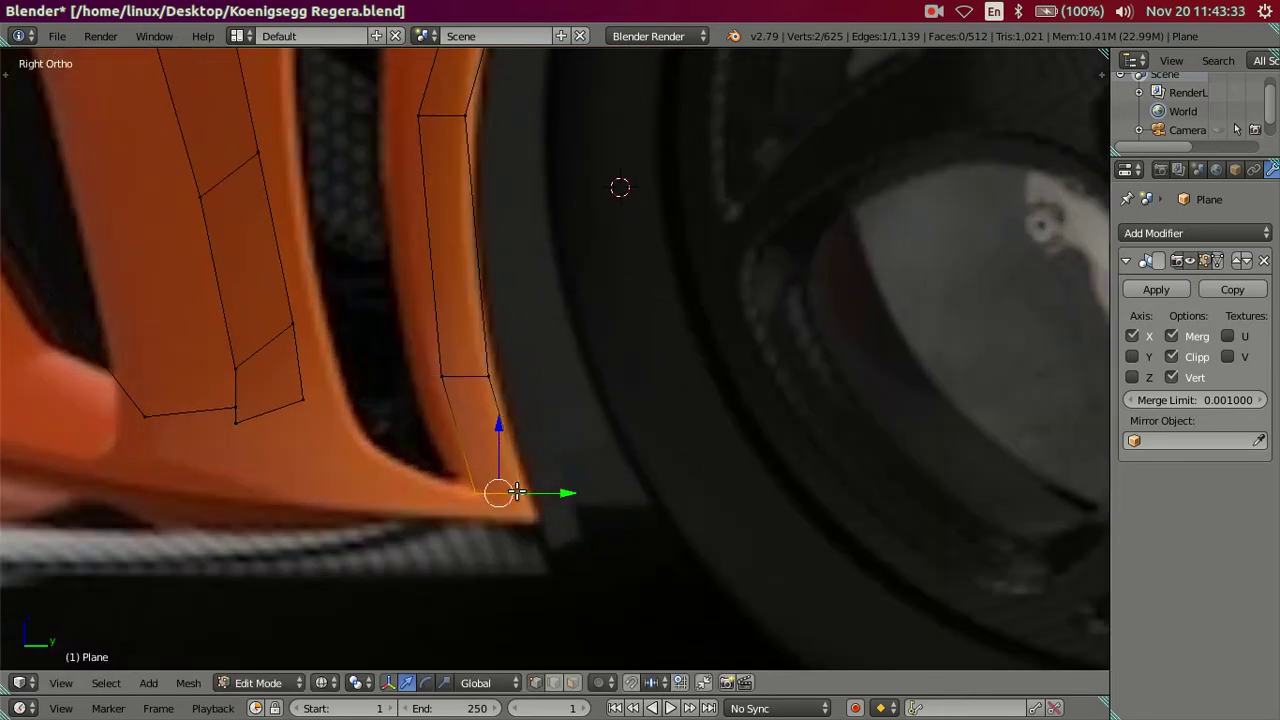
Step: Extrude the bottom edge toward the sill and place it with Z and Y moves
key("e")
right_click(497, 423)
key("g")
key("z")
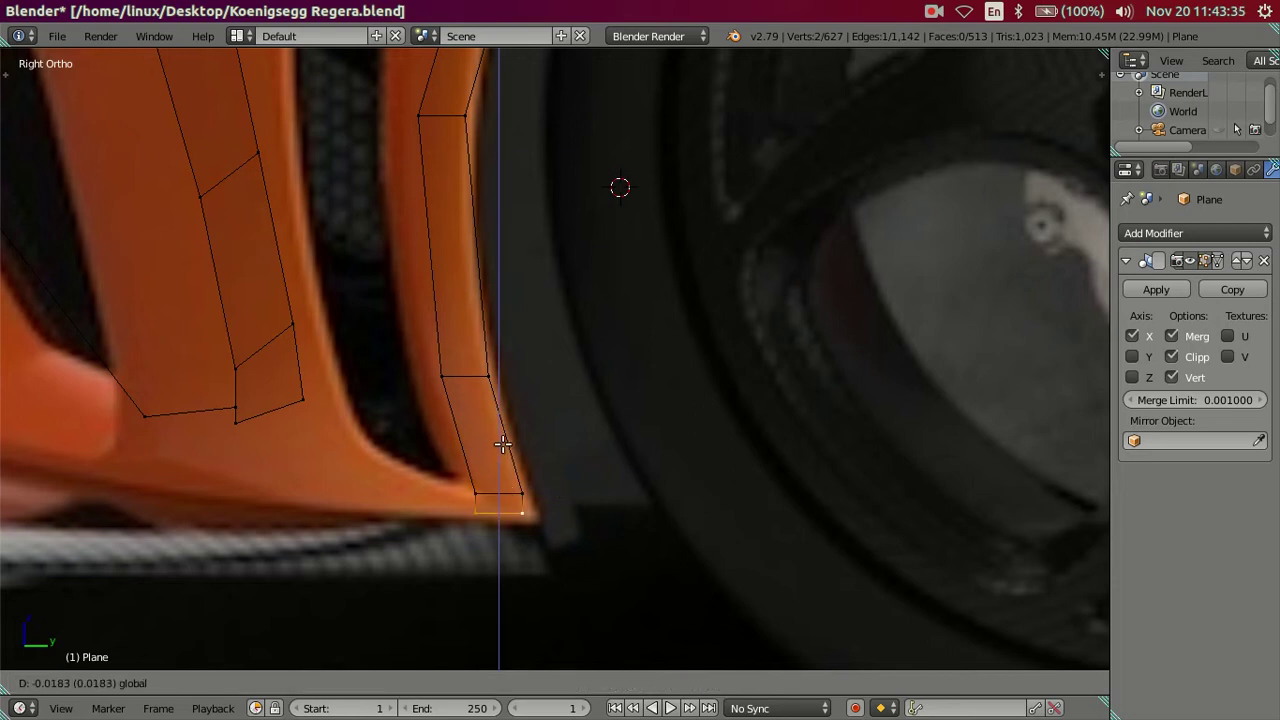
left_click(506, 448)
key("g")
key("y")
left_click(553, 519)
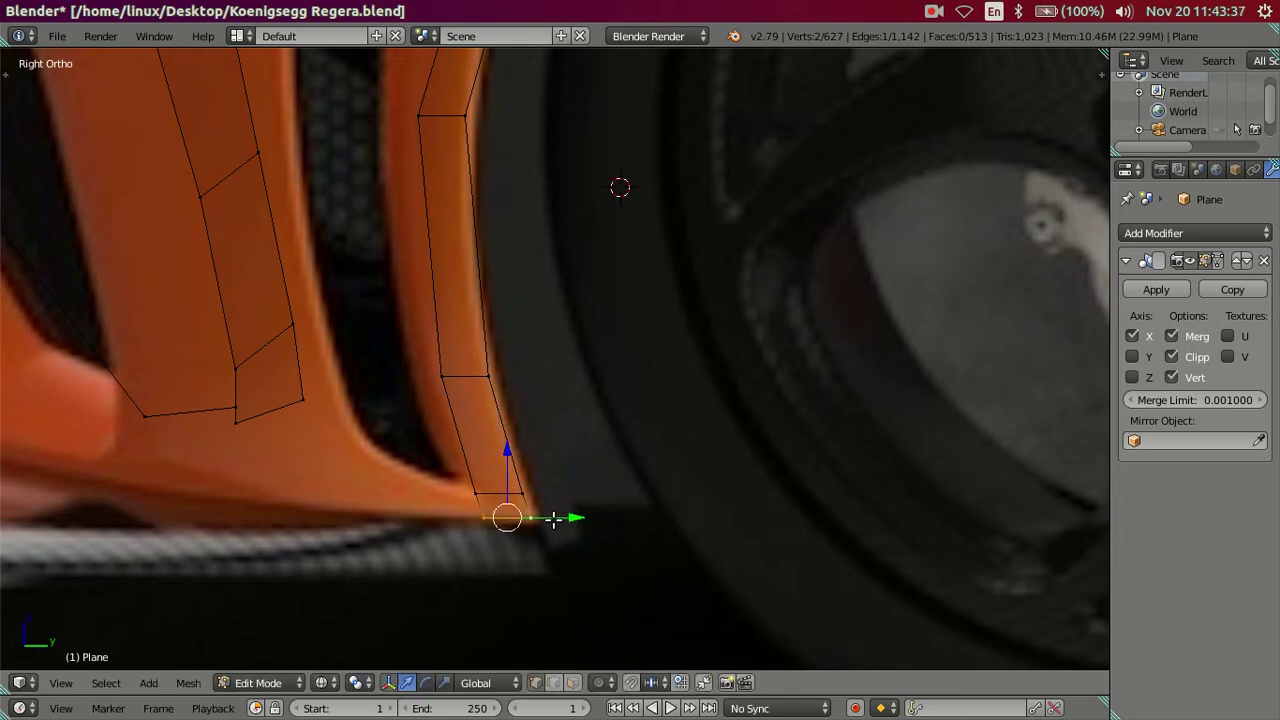
key("g")
key("z")
left_click(514, 457)
scroll(514, 457, "down", 2)
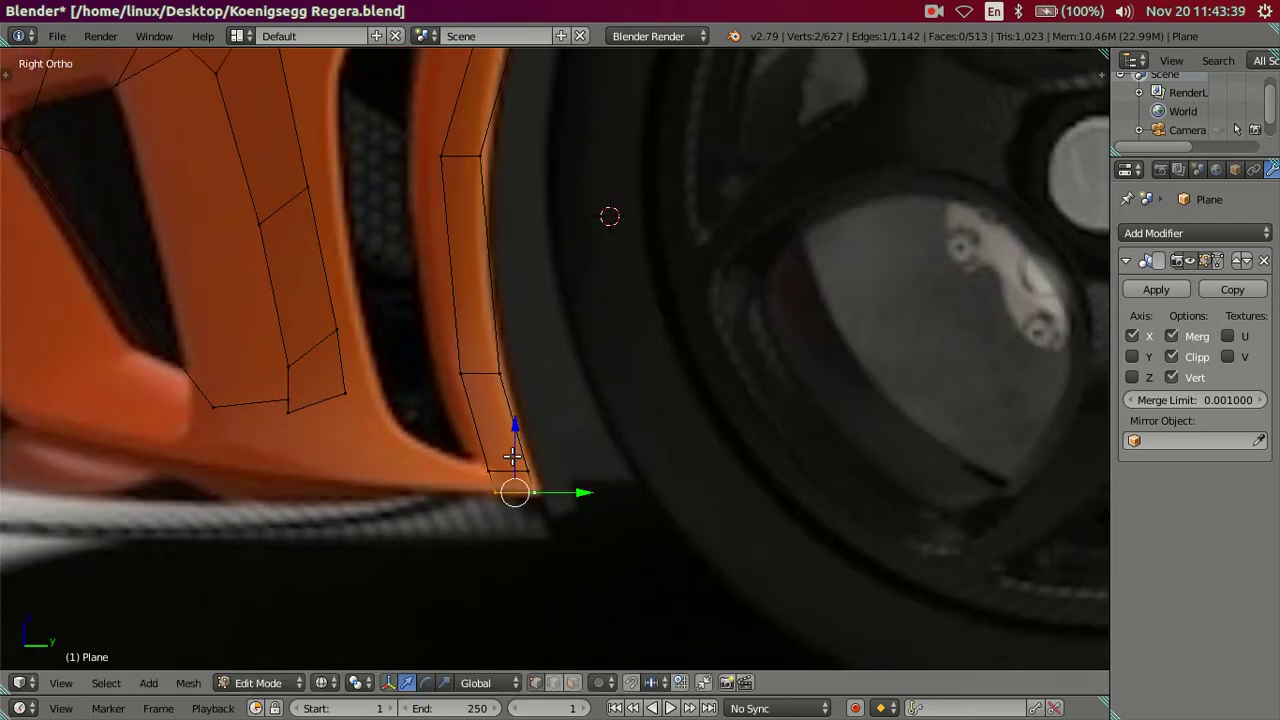
scroll(550, 538, "up", 1)
scroll(503, 289, "down", 2)
scroll(523, 323, "up", 1, "shift")
scroll(586, 206, "up", 1, "shift")
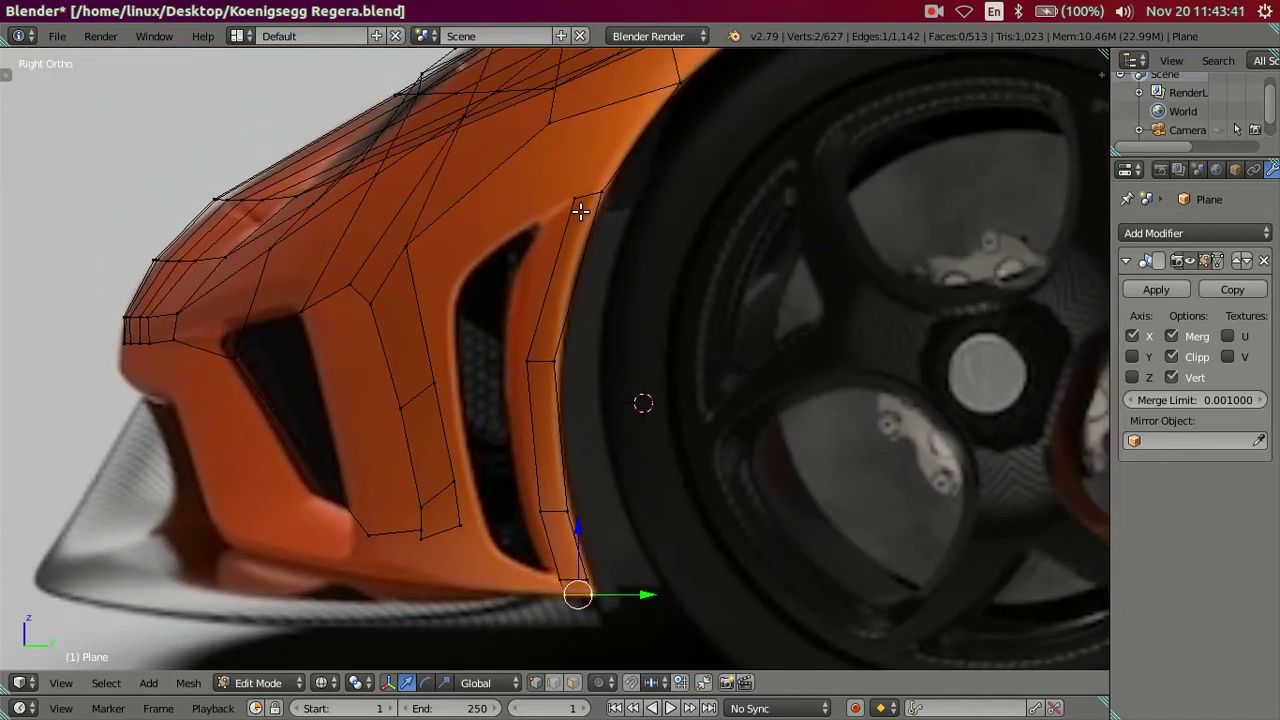
scroll(594, 204, "up", 1)
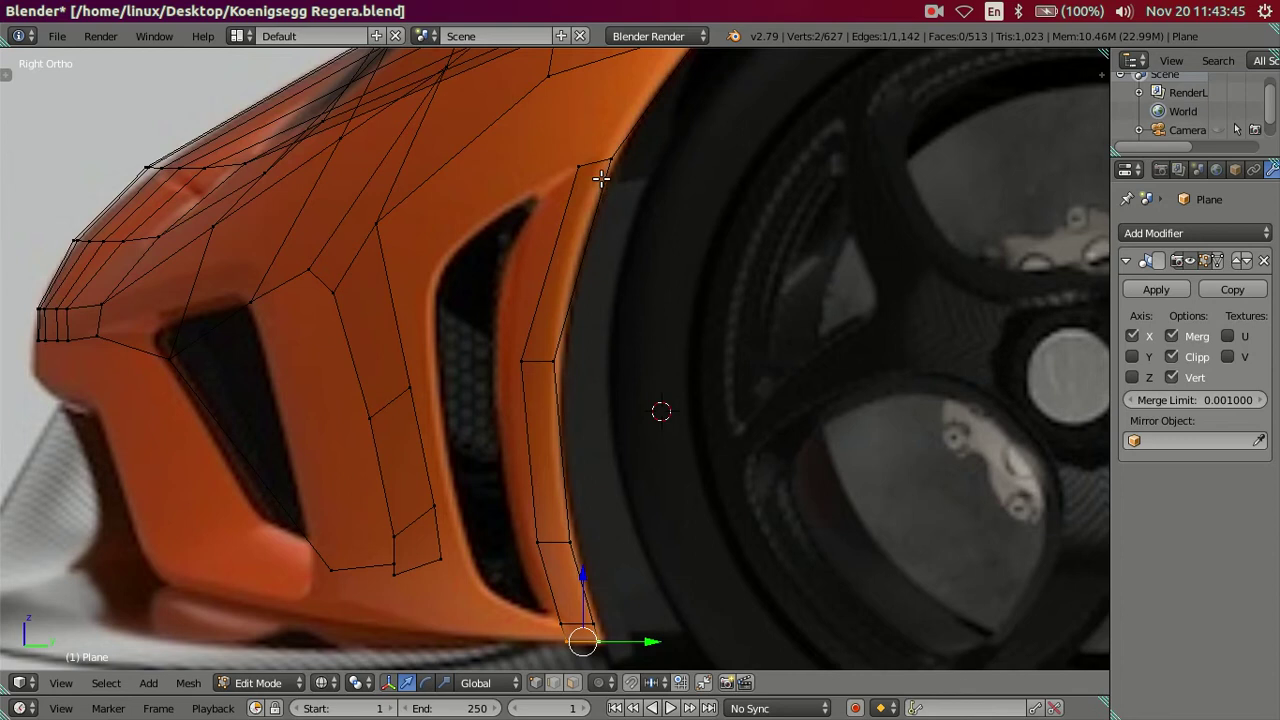
Step: Add an edge loop across the trim strip, then undo it and deselect all
key("ctrl+r")
left_click(600, 194)
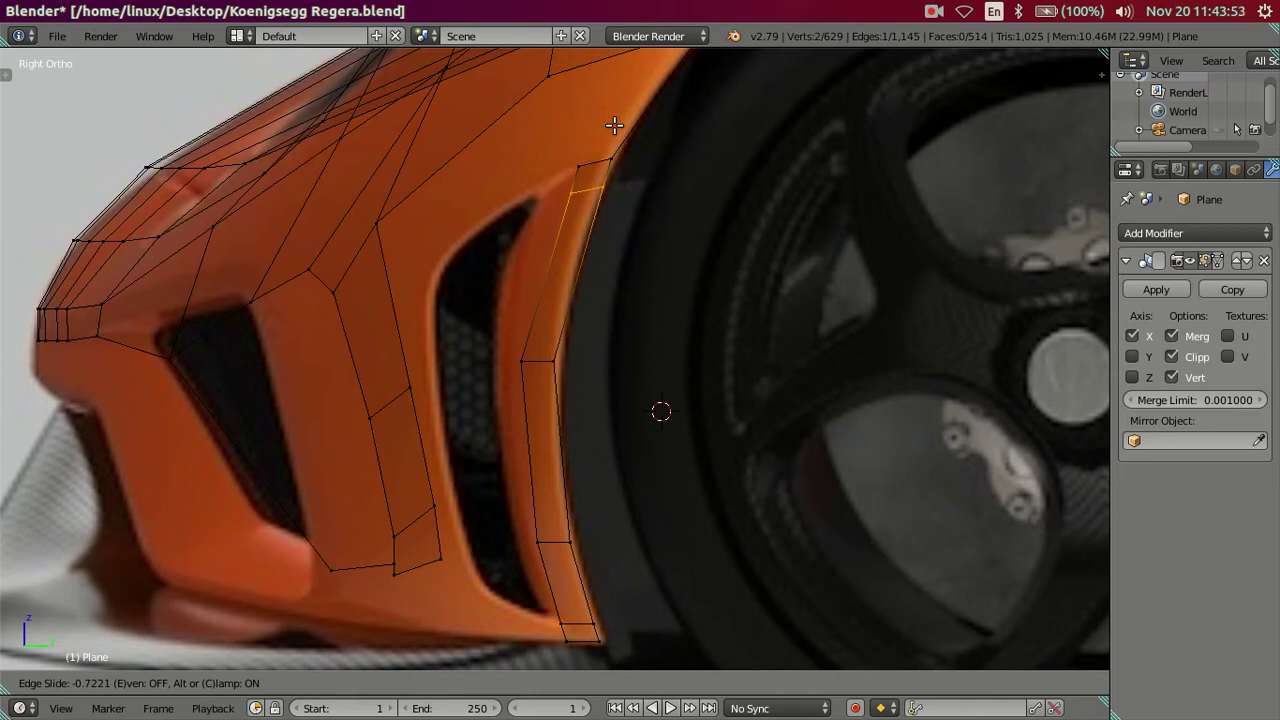
left_click(608, 143)
key("ctrl+z")
key("a")
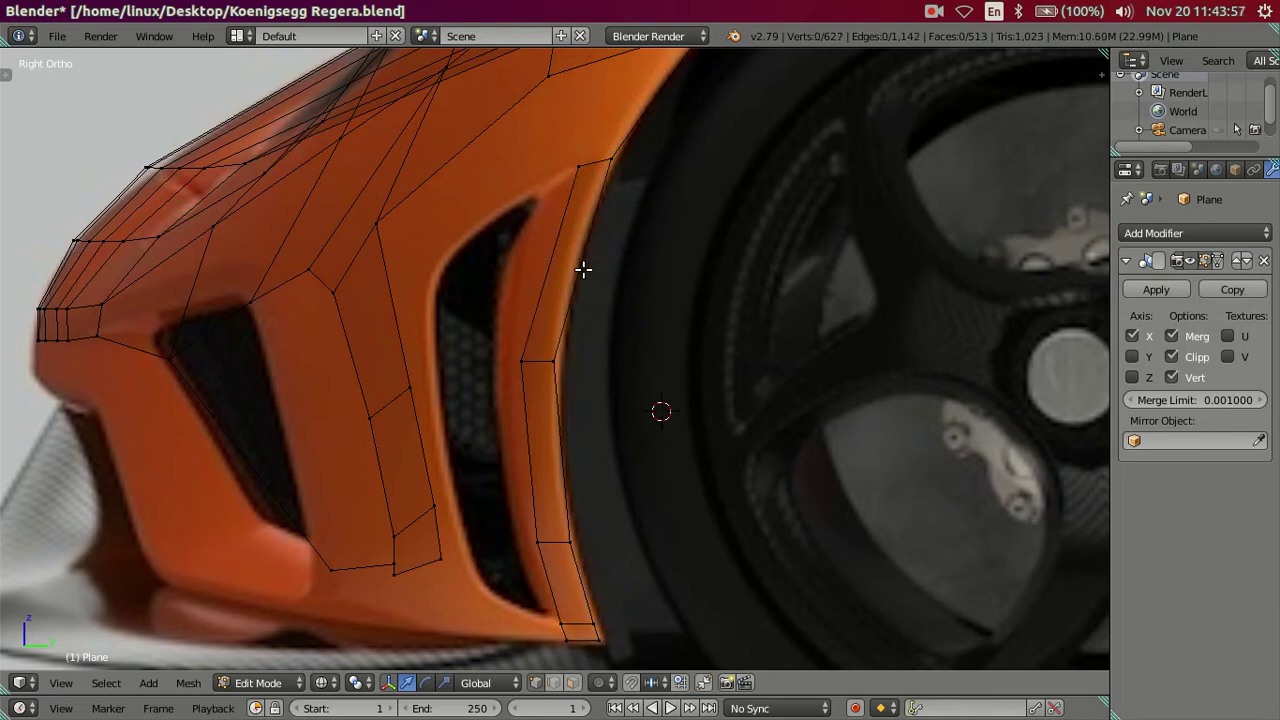
Step: Extrude a chain of four vertices down the vent edge from its top vertex
right_click(559, 178)
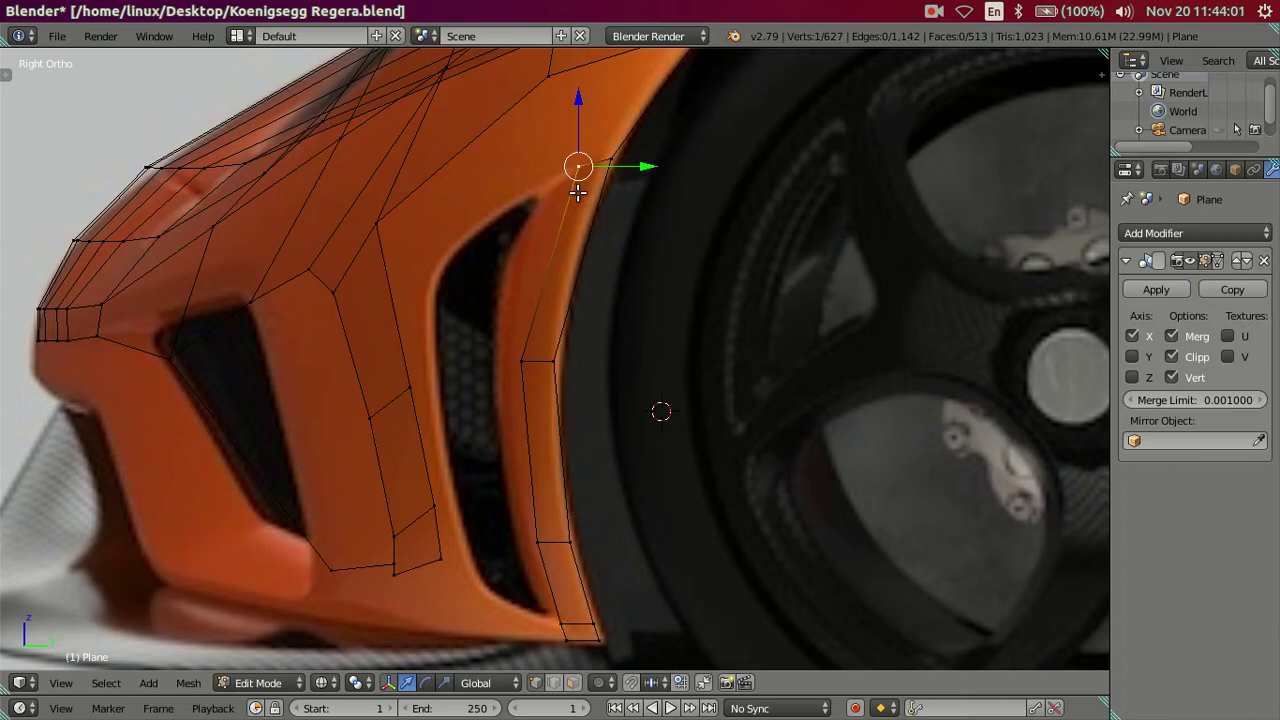
key("e")
left_click(463, 263)
key("e")
left_click(417, 323)
key("e")
left_click(422, 460)
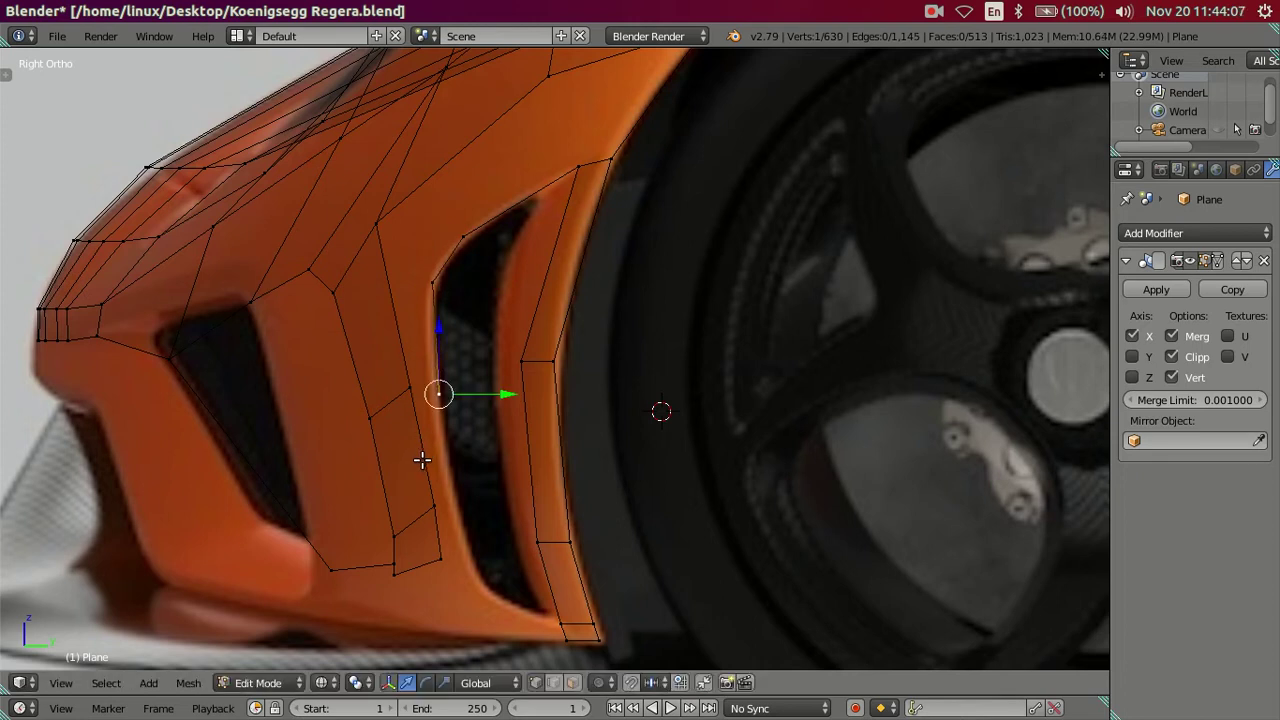
key("e")
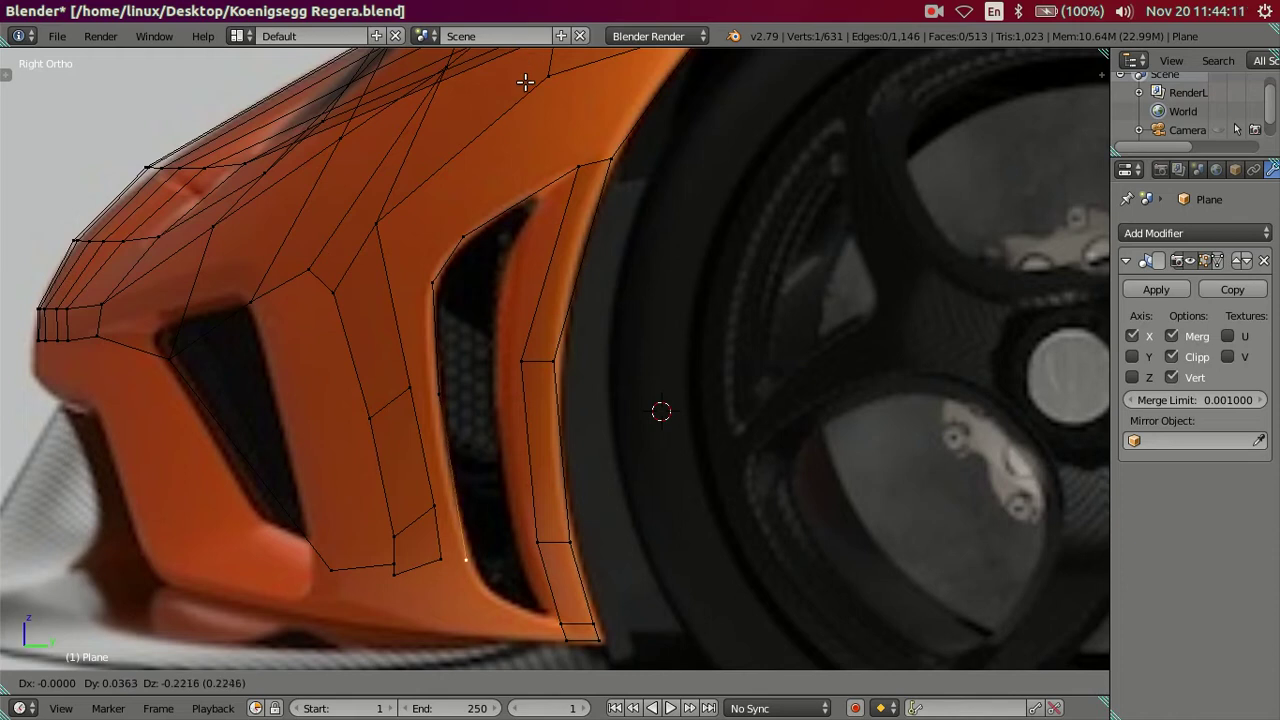
left_click(522, 128)
Step: Lower a midway chain vertex, extrude a bottom corner vertex, and join it to the strip's bottom vertex
right_click(449, 378)
key("g")
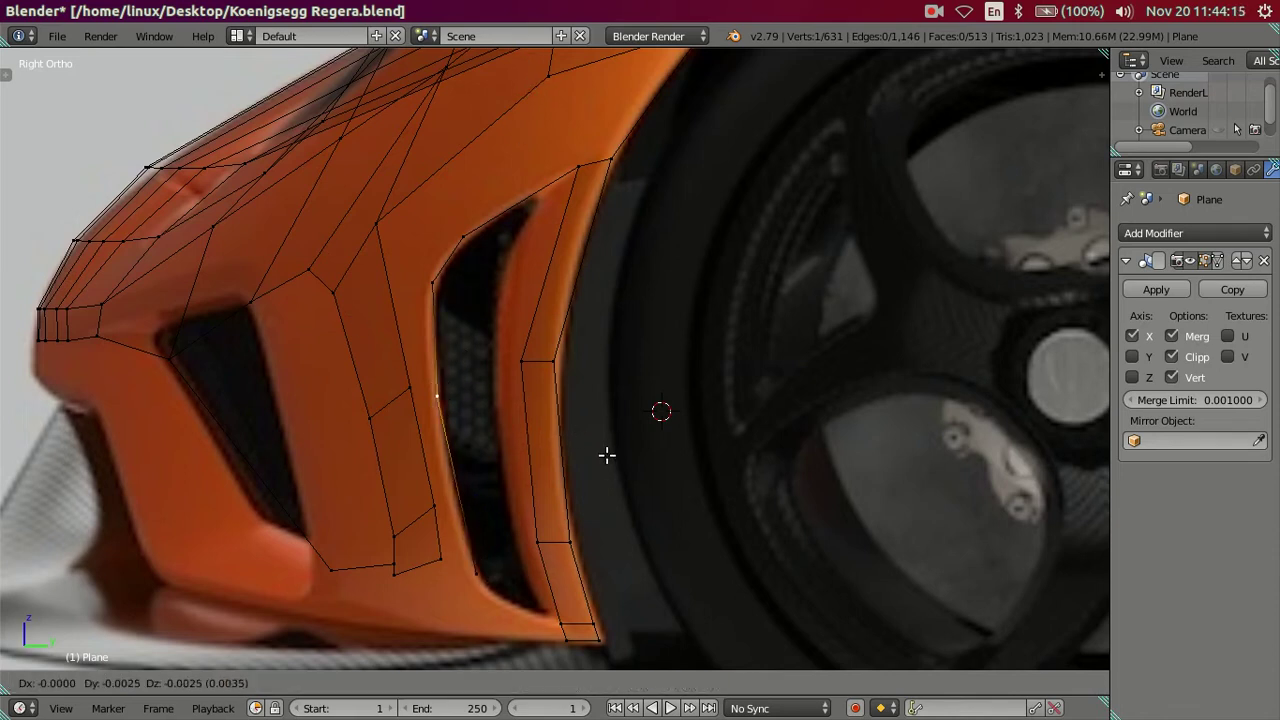
left_click(616, 476)
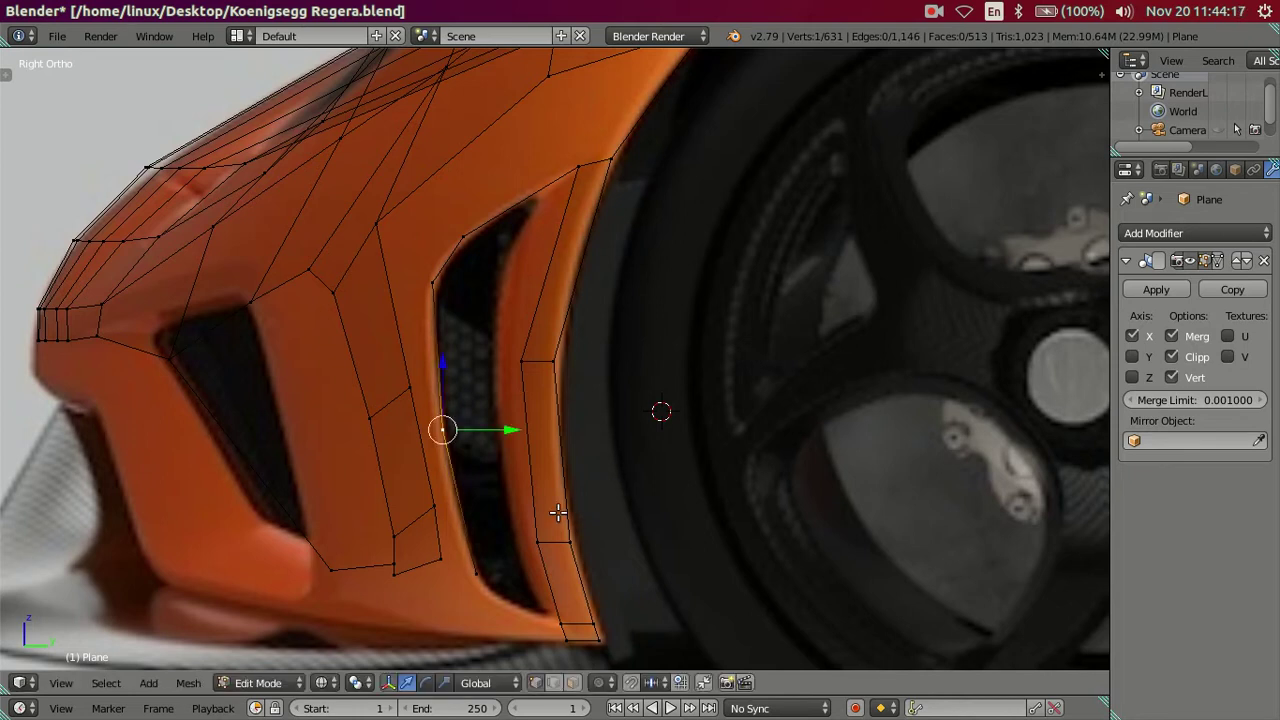
right_click(510, 585)
key("e")
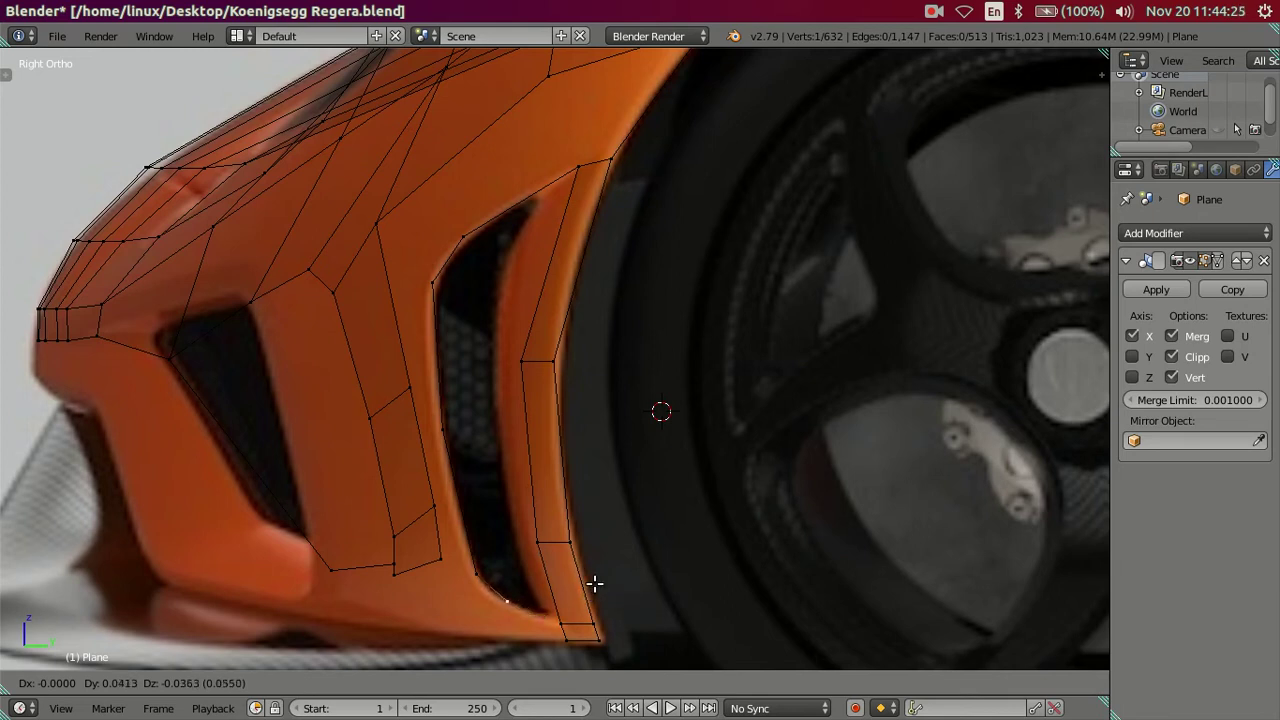
left_click(594, 584)
right_click(564, 619)
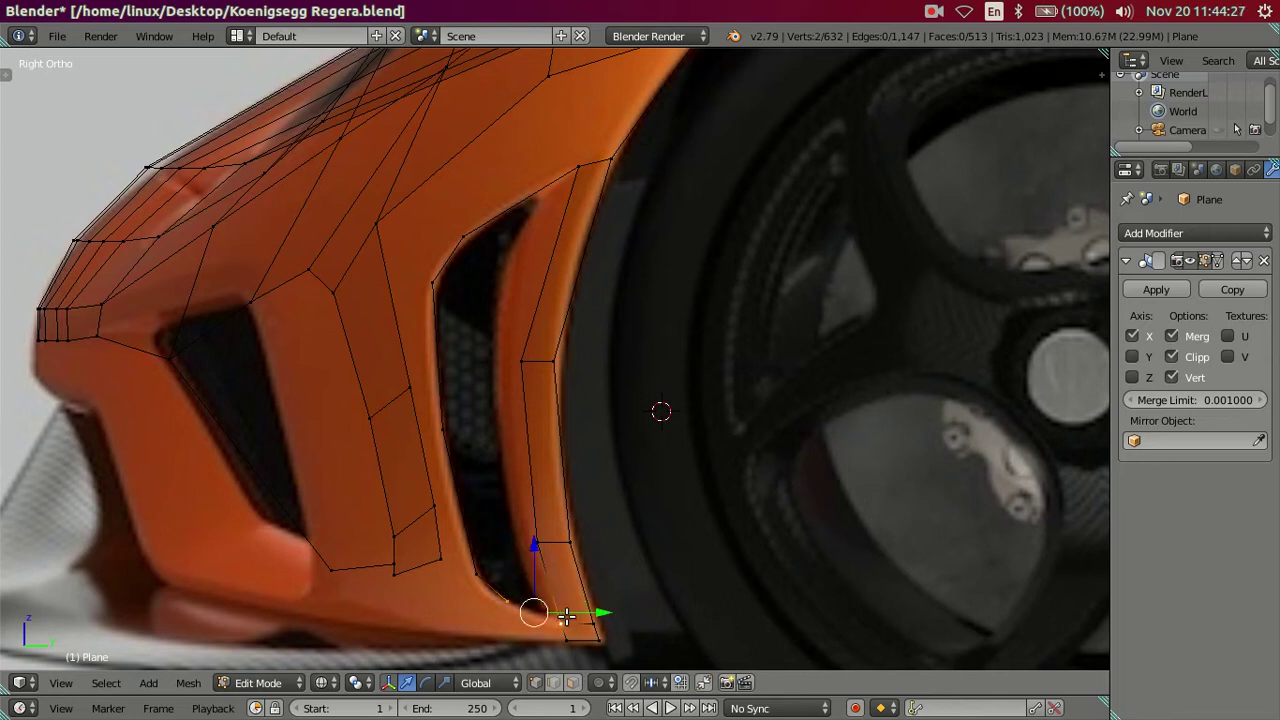
key("f")
Step: Nudge the vent's upper-edge vertices and a lower vertex to hug the curved opening
right_click(445, 272)
right_click(470, 244, "shift")
left_click_drag(496, 259, 489, 262)
right_click(445, 428)
left_click_drag(444, 372, 446, 365)
key("a")
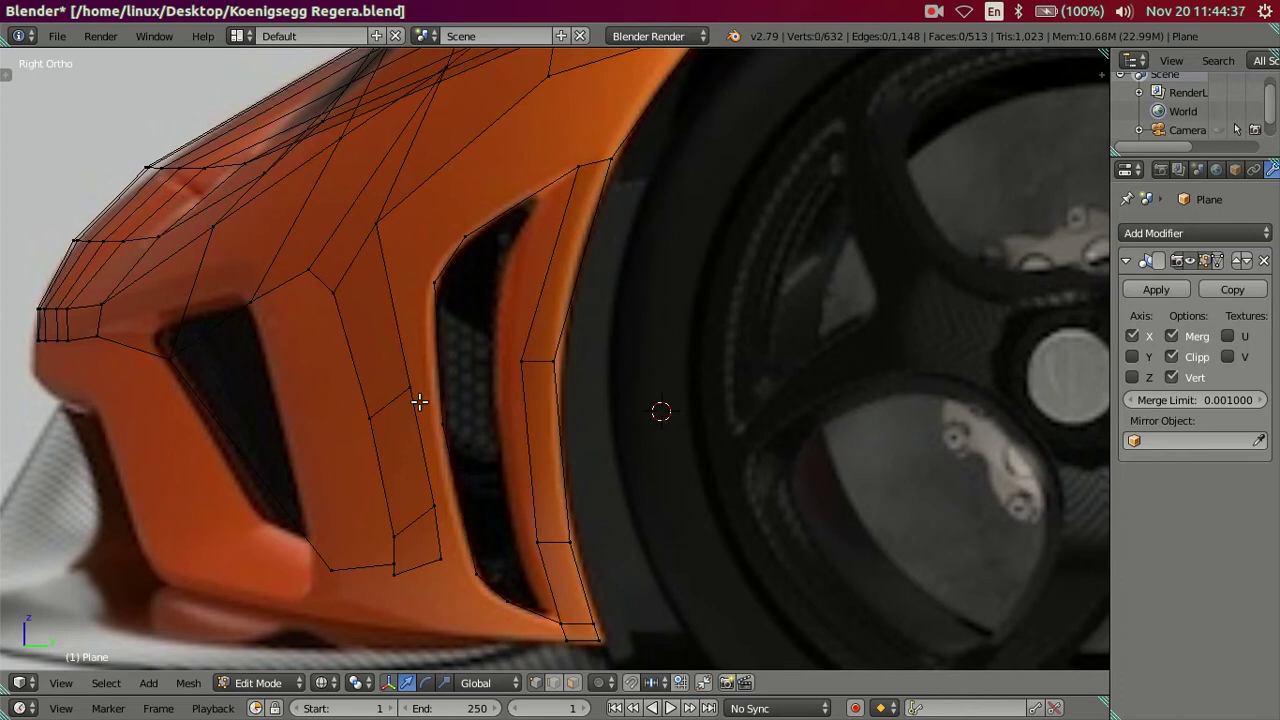
middle_click_drag(419, 402, 461, 387, "shift")
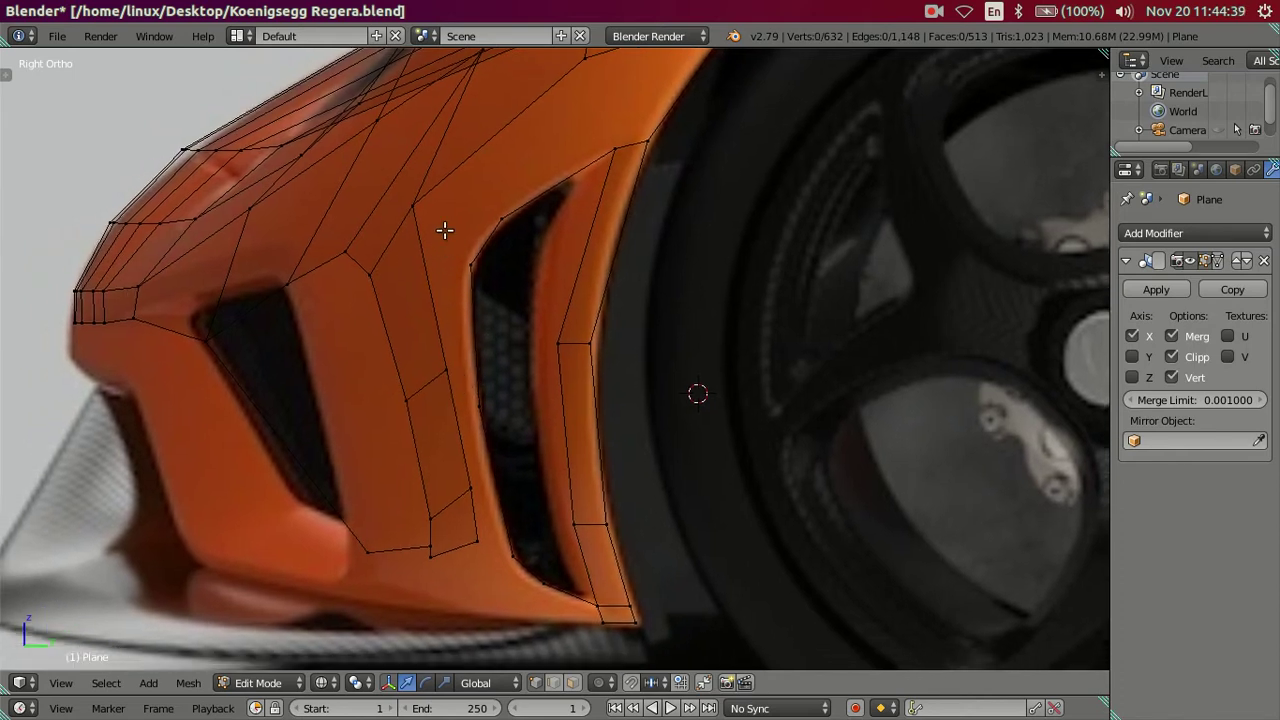
scroll(444, 230, "down", 3)
mouse_move(443, 229)
middle_mouse_down()
mouse_move(503, 323)
mouse_move(609, 340)
mouse_move(684, 400)
mouse_move(614, 383)
mouse_move(609, 400)
middle_mouse_up()
Step: Select the whole vent chain and move it left toward the body in Front view
right_click(624, 432)
right_click(613, 447, "shift")
right_click(628, 499, "shift")
right_click(645, 494, "shift")
middle_click_drag(698, 476, 789, 412)
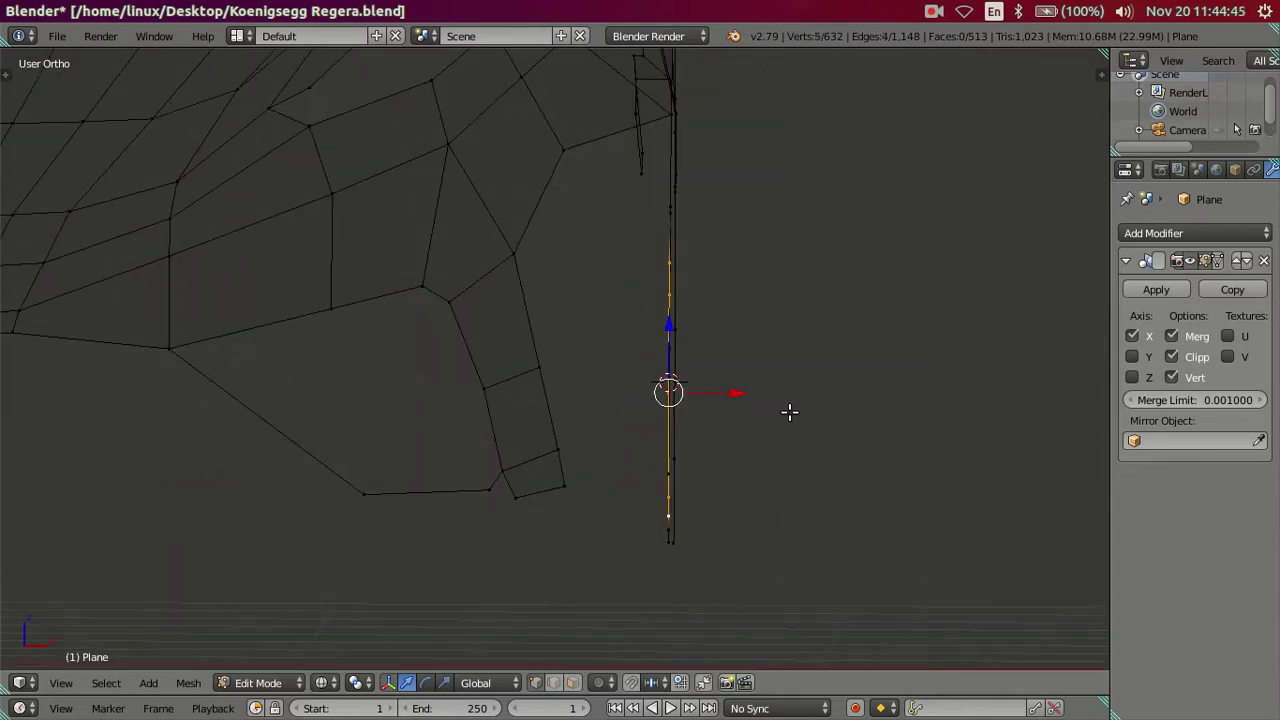
key("KP_1")
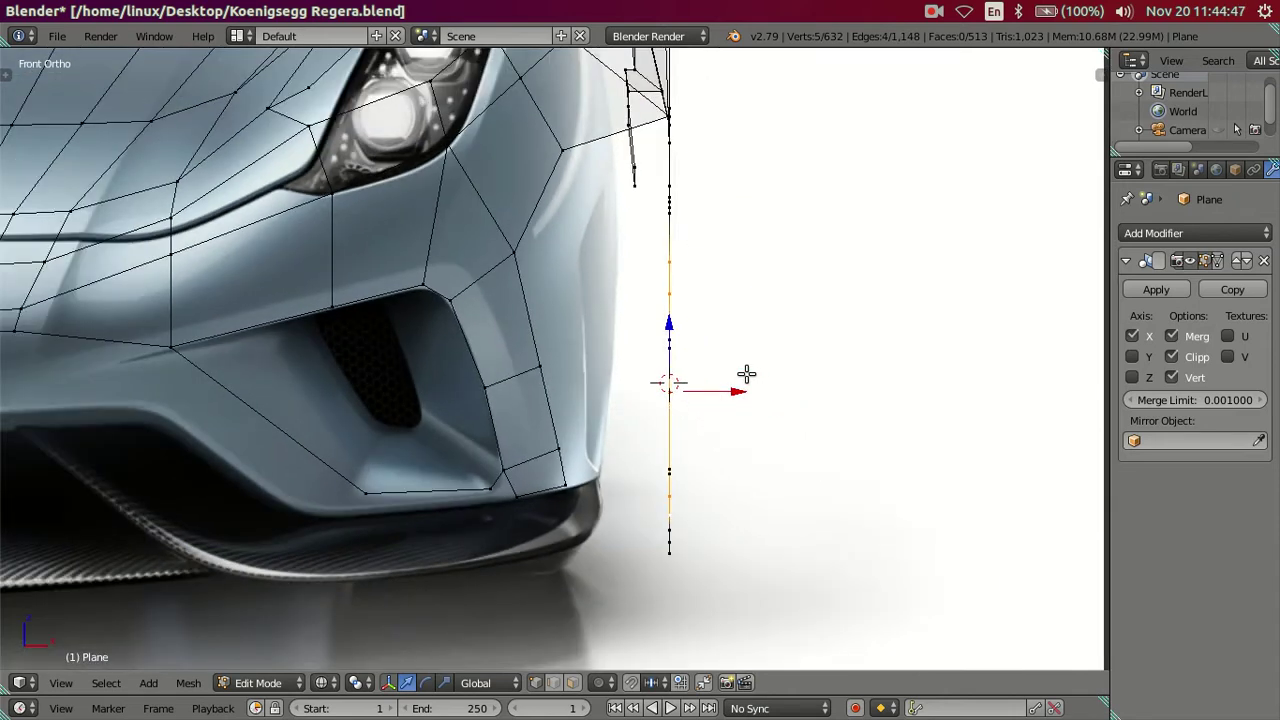
left_click_drag(740, 391, 714, 388)
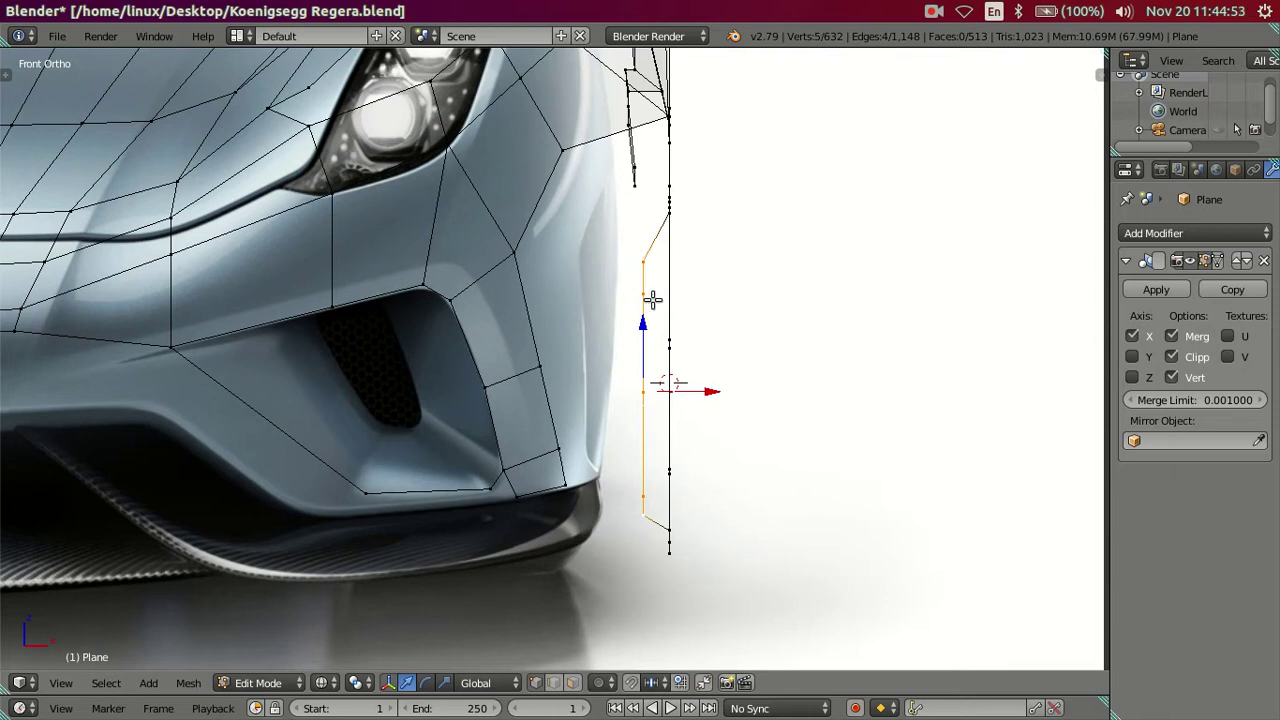
Step: Nudge two lower chain vertices slightly right along X
right_click(643, 387)
left_click_drag(705, 390, 707, 389)
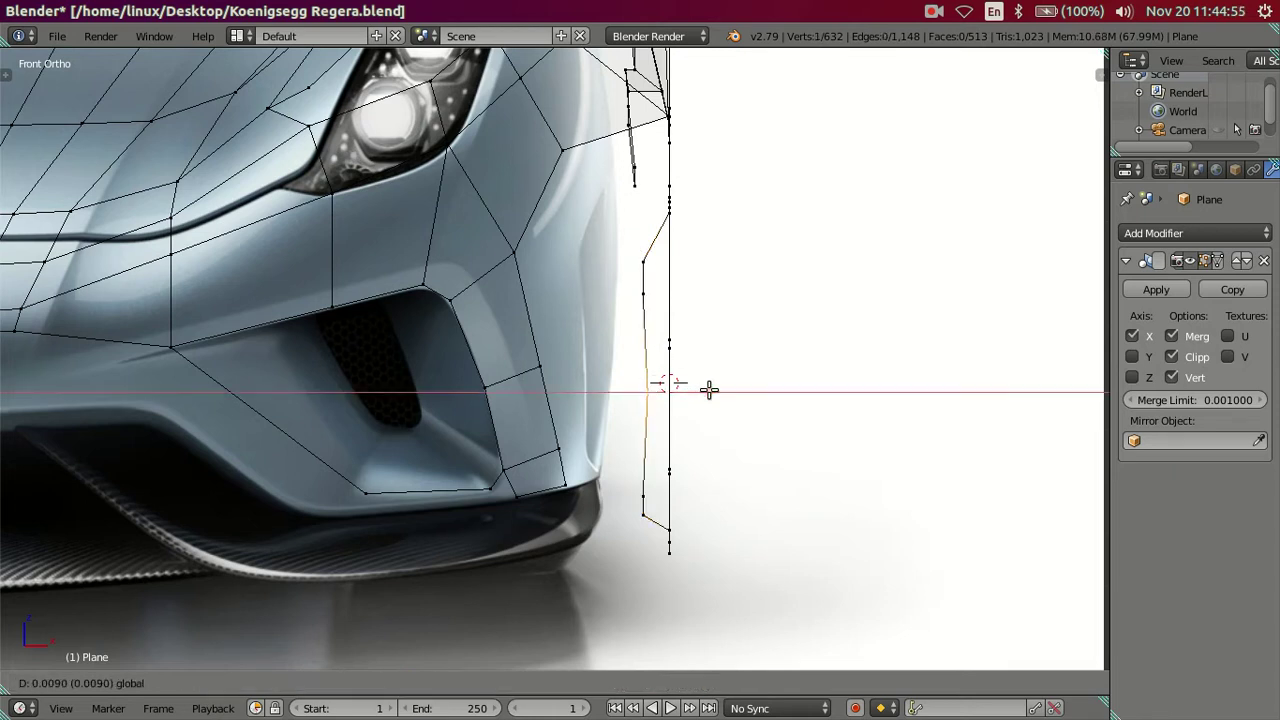
right_click(653, 490)
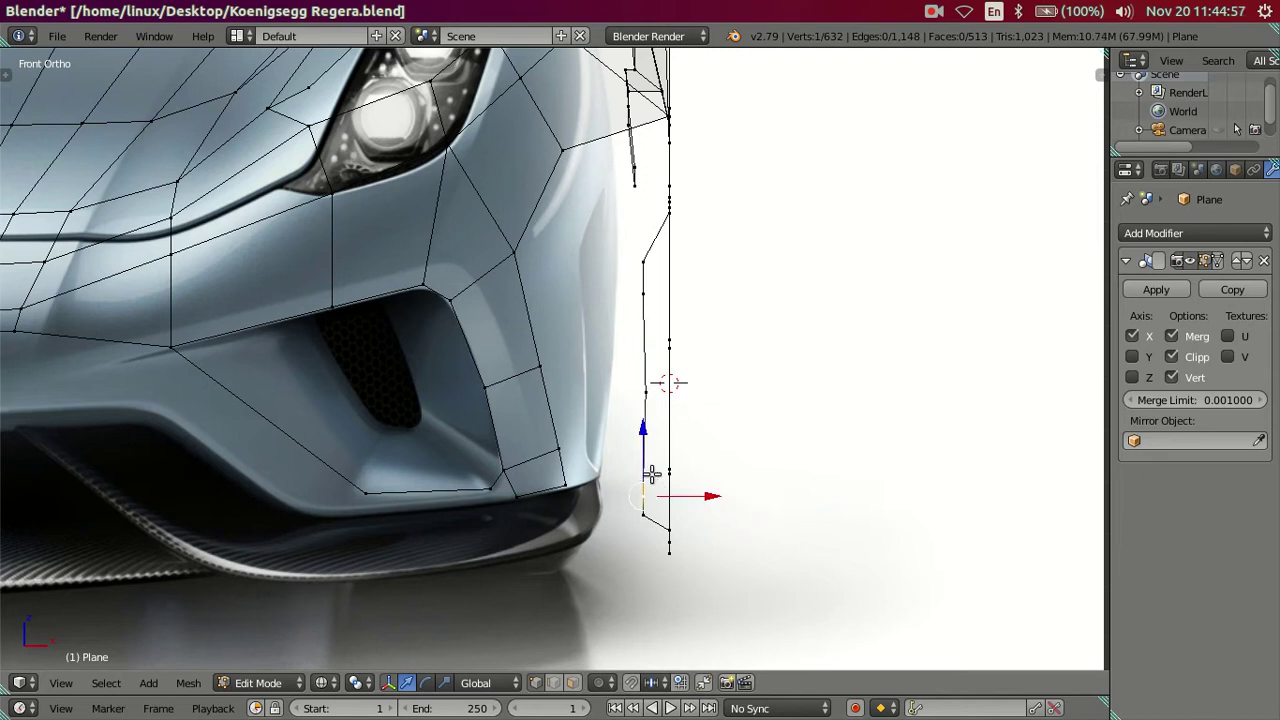
key("g")
key("x")
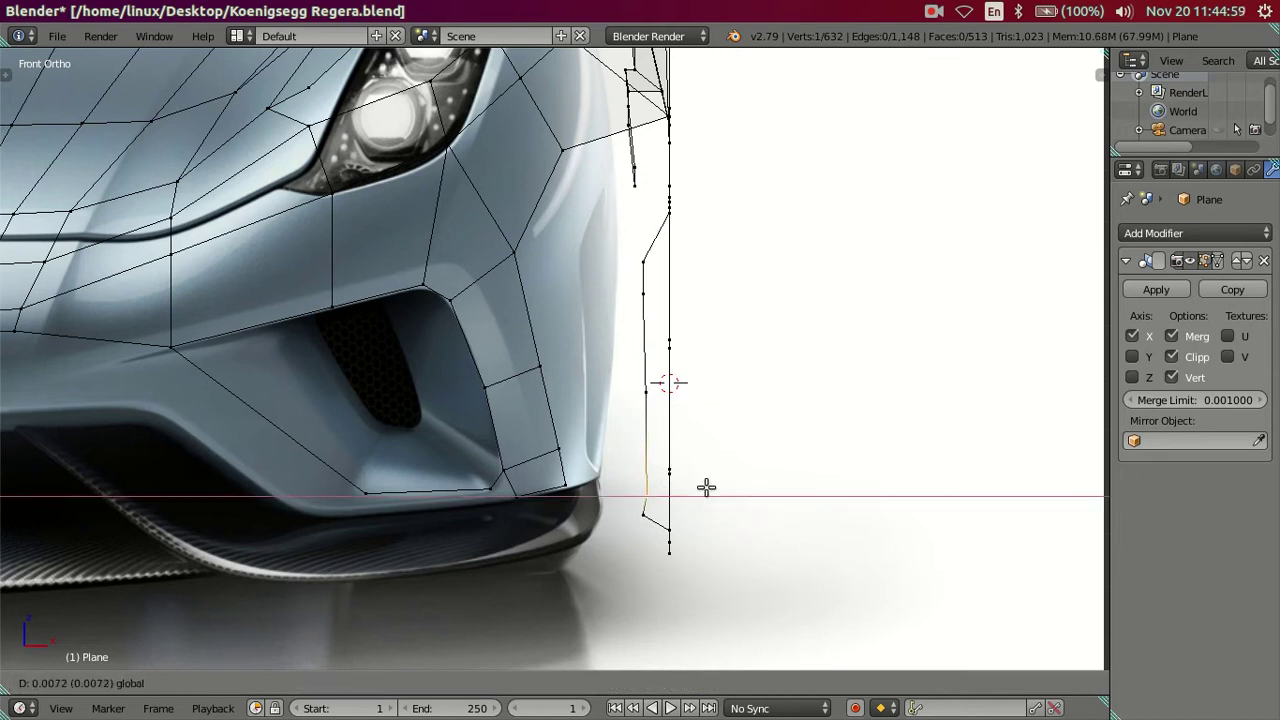
left_click(702, 487)
Step: Shift a group of chain vertices slightly along X, then deselect and orbit to check
right_click(695, 468, "shift")
right_click(640, 290, "shift")
right_click(640, 290, "shift")
right_click(641, 288, "shift")
right_click(644, 391, "shift")
right_click(646, 480, "shift")
right_click(650, 470, "shift")
right_click(695, 380, "shift")
right_click(629, 301)
right_click(643, 470, "ctrl")
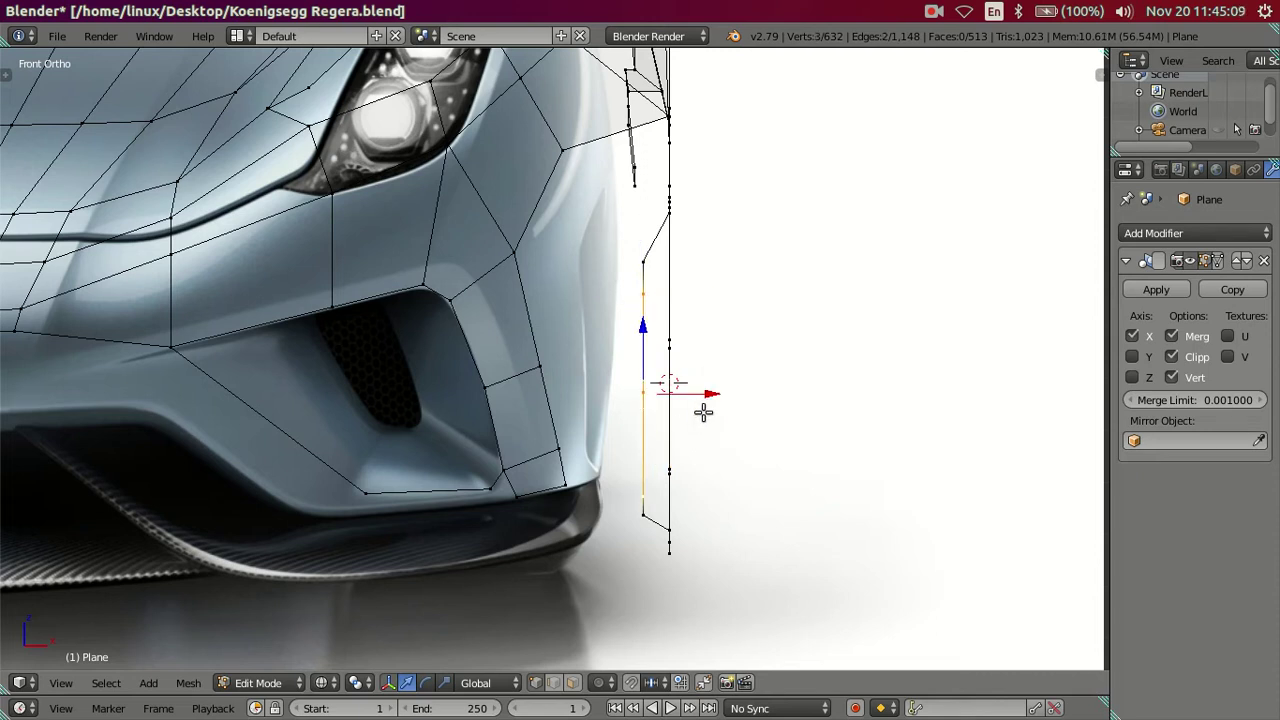
key("g")
key("x")
left_click(705, 387)
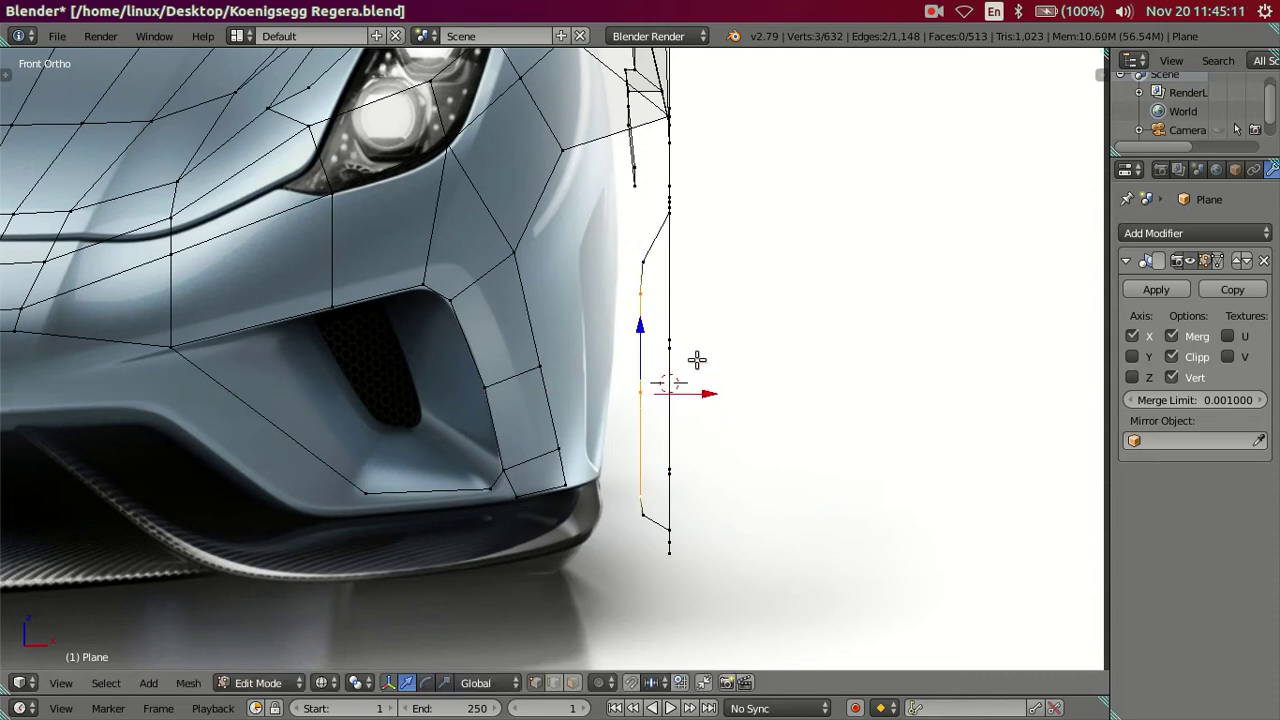
key("a")
mouse_move(757, 251)
middle_mouse_down()
mouse_move(669, 289)
mouse_move(574, 271)
mouse_move(709, 306)
mouse_move(789, 374)
mouse_move(791, 434)
mouse_move(740, 369)
mouse_move(660, 314)
mouse_move(634, 531)
mouse_move(645, 438)
mouse_move(686, 449)
mouse_move(673, 428)
middle_mouse_up()
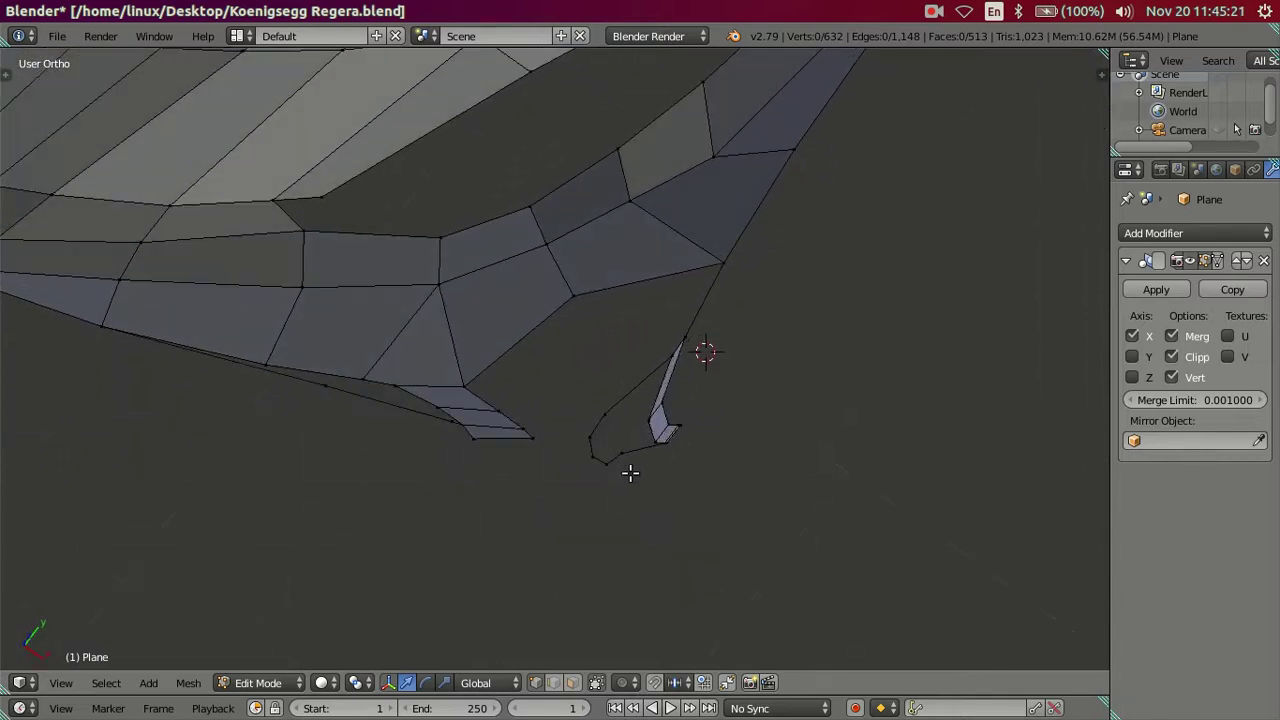
Step: In Front view, shift the chain's bottom vertex sideways along X
key("KP_1")
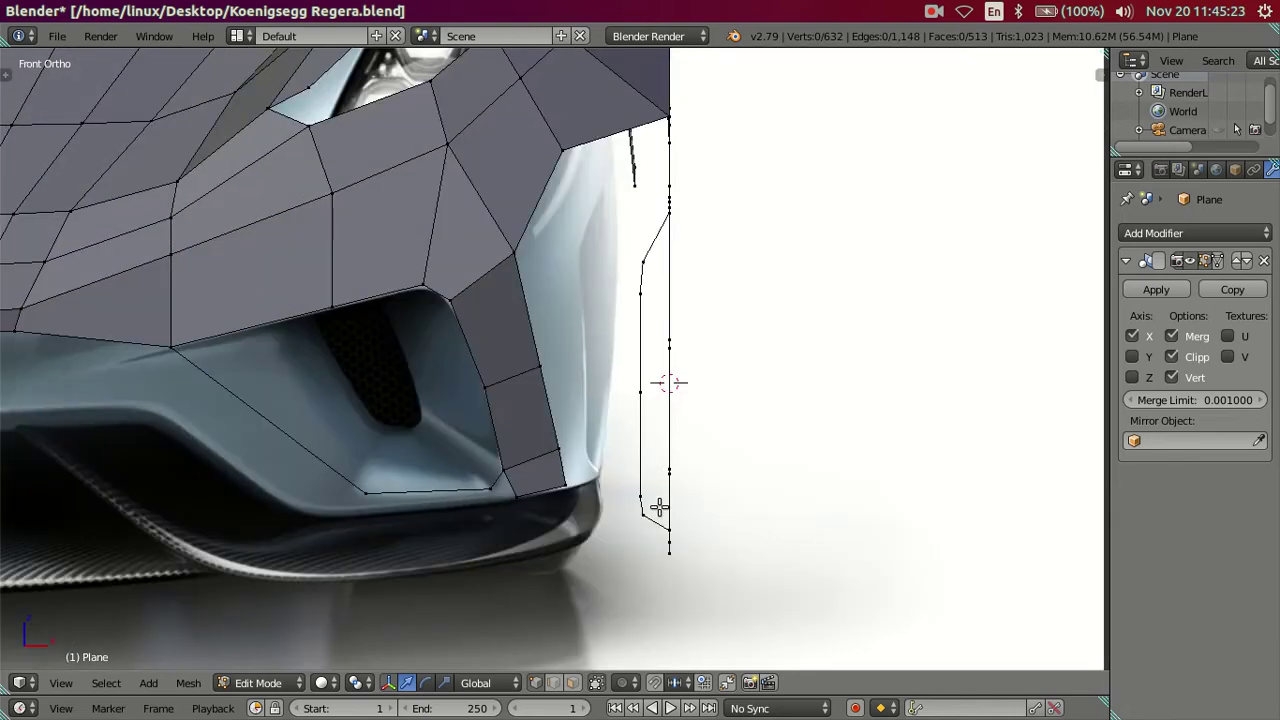
right_click(652, 510)
left_click_drag(689, 514, 702, 506)
left_click_drag(706, 514, 714, 507)
middle_click_drag(714, 507, 657, 514)
Step: Select the thin strip's bottom faces and shift them slightly left
right_click(657, 487)
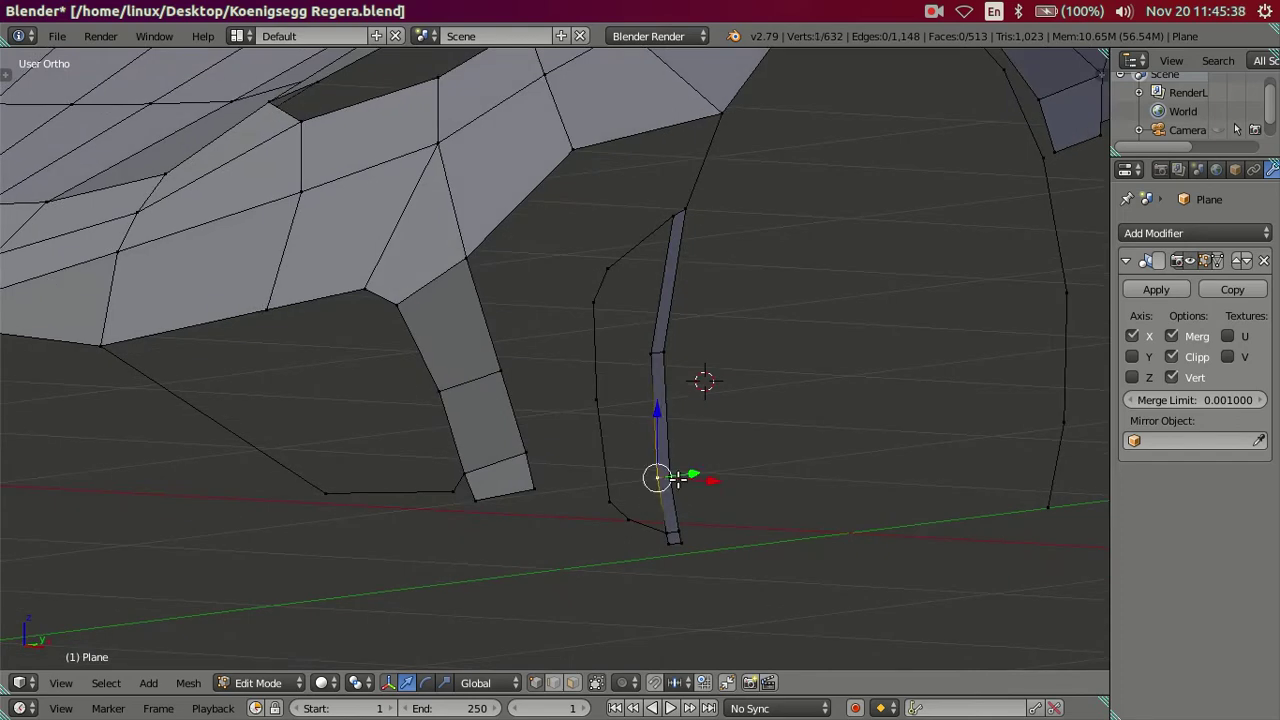
right_click(668, 530)
right_click(680, 545, "shift")
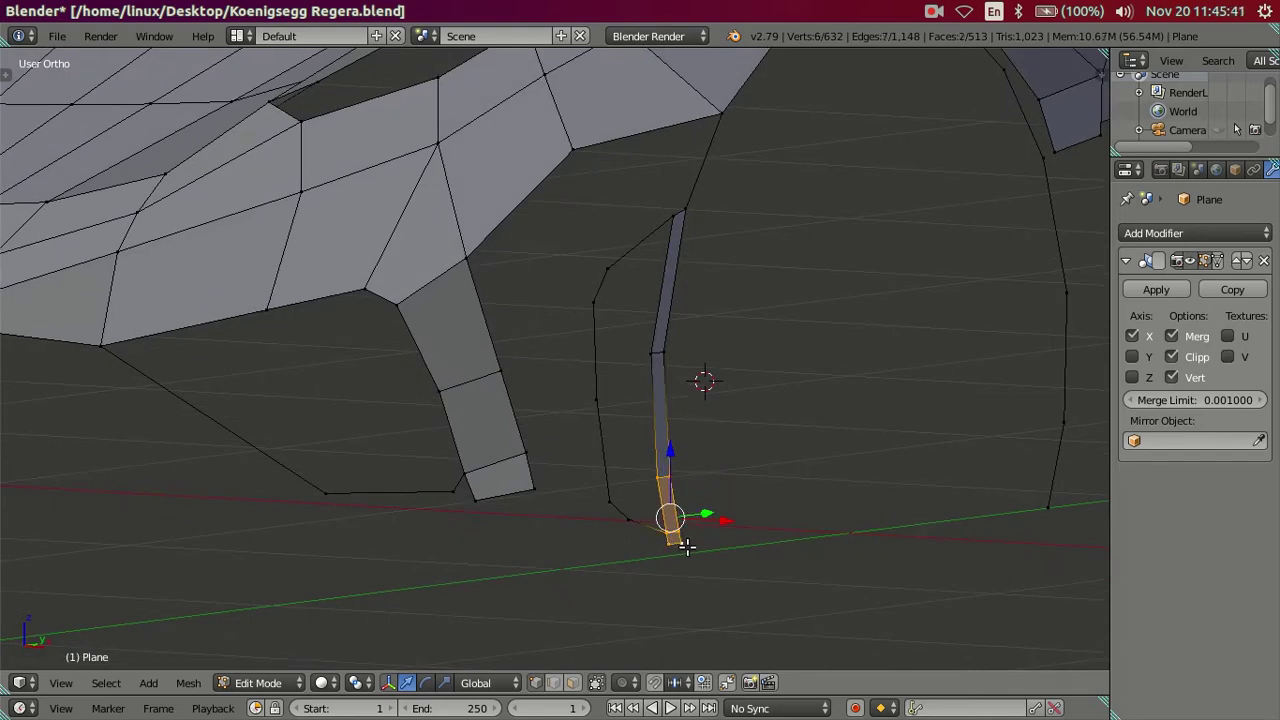
key("KP_1")
key("g")
key("x")
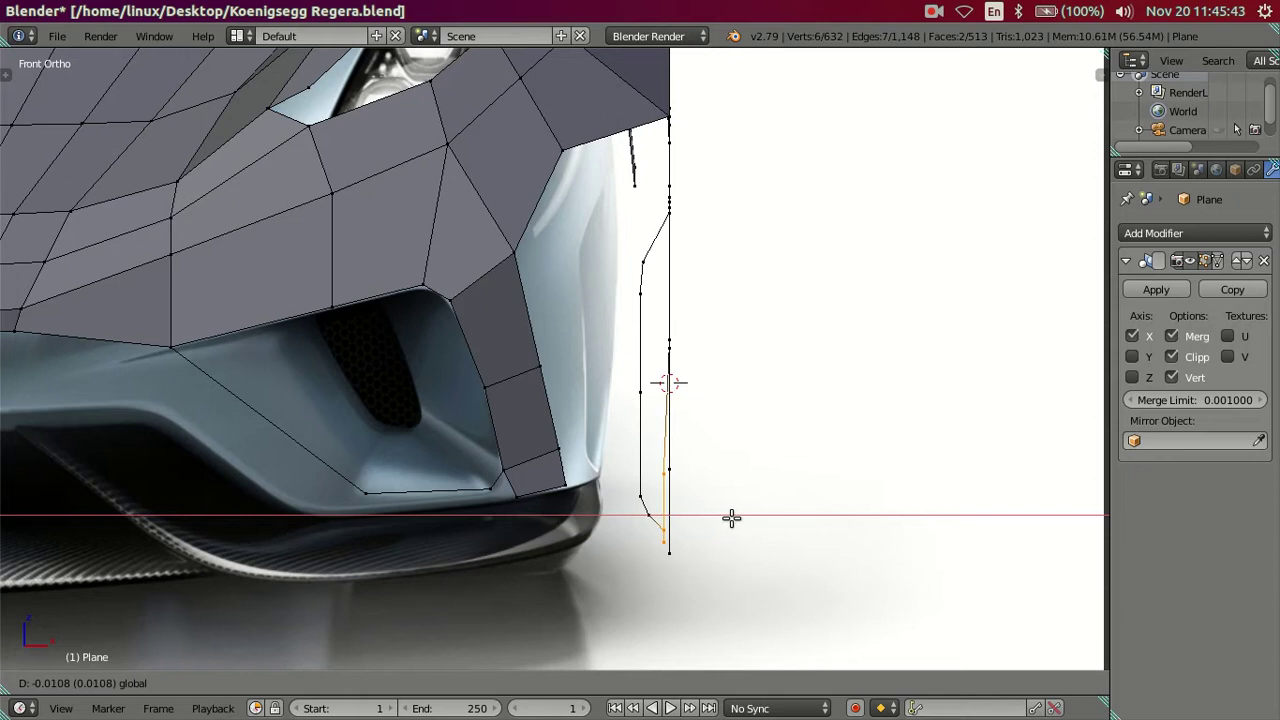
right_click(731, 518)
left_click_drag(740, 513, 736, 513)
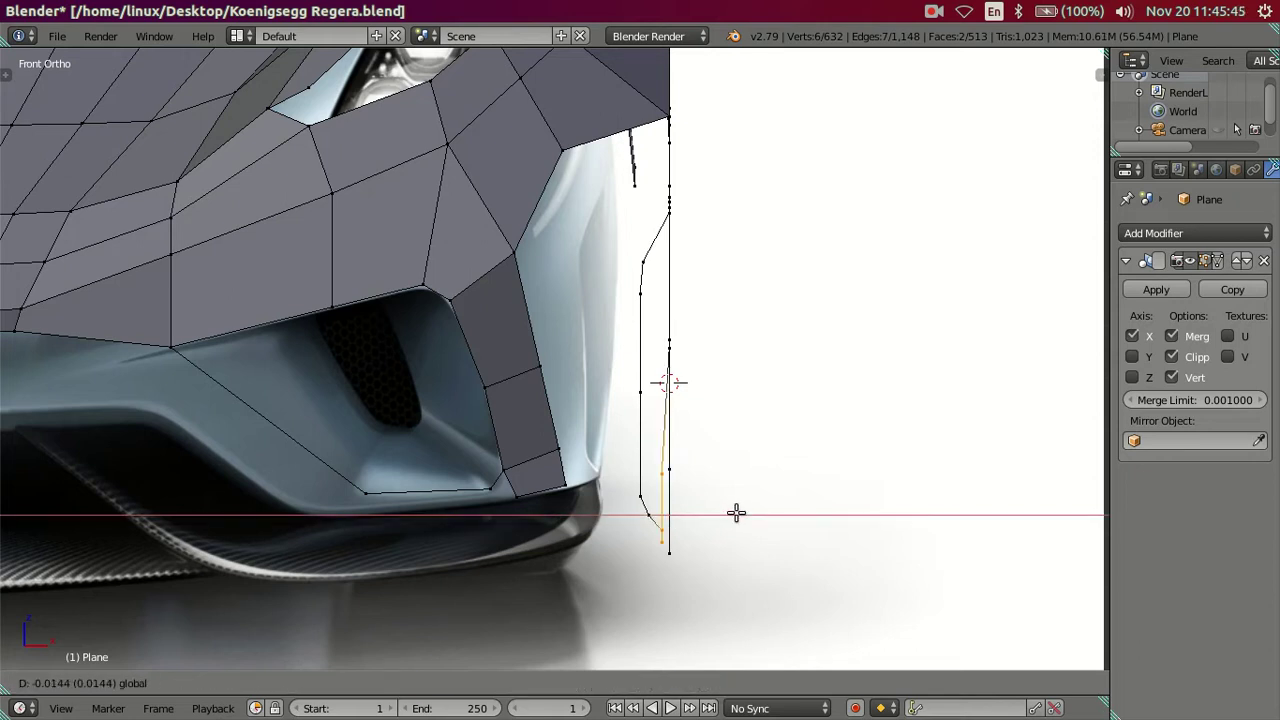
left_click(736, 515)
Step: Rotate the strip's bottom faces to lean inward and nudge them along X
key("r")
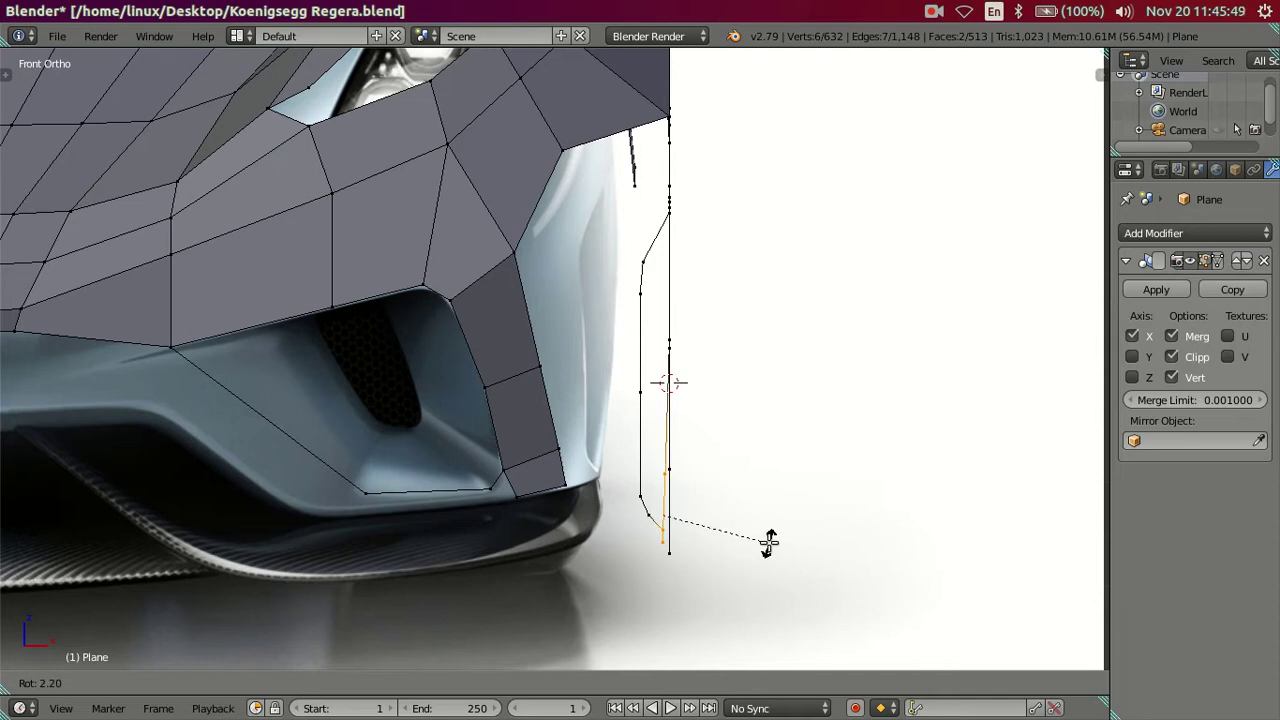
left_click(768, 542)
left_click_drag(729, 517, 733, 515)
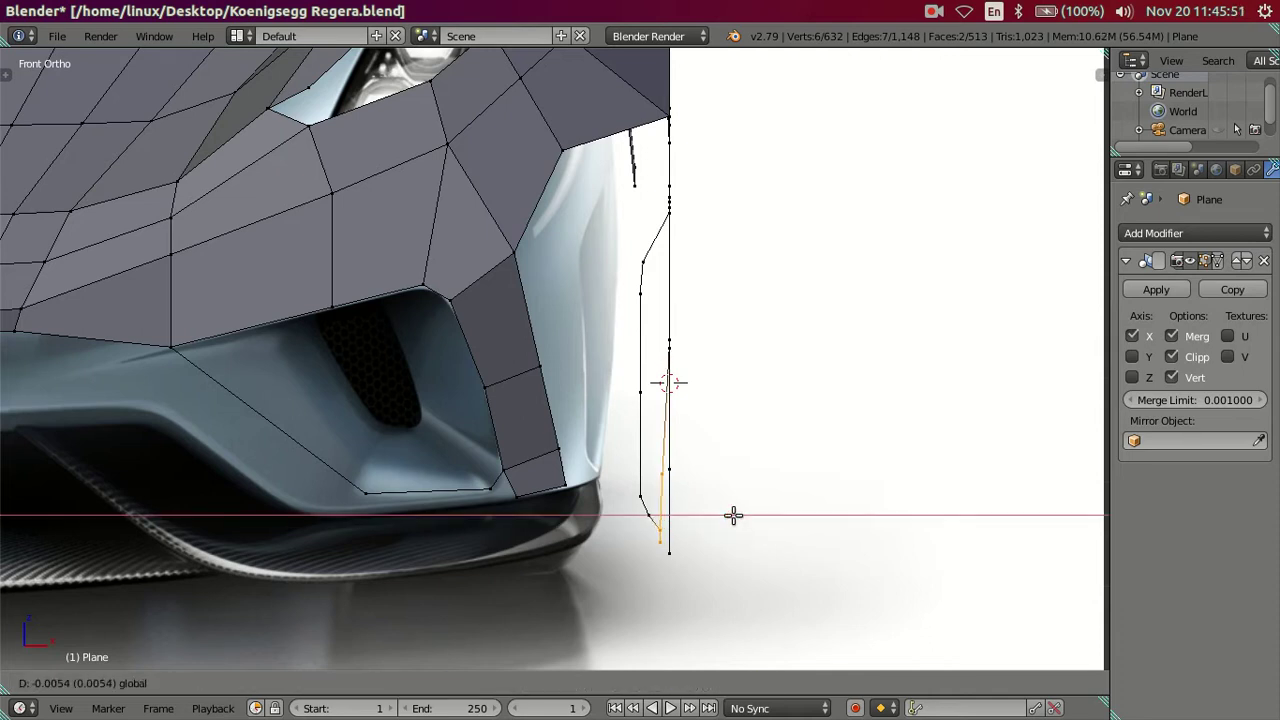
left_click(733, 515)
scroll(686, 457, "down", 3)
mouse_move(700, 480)
middle_mouse_down()
mouse_move(688, 512)
mouse_move(614, 514)
mouse_move(1000, 449)
middle_mouse_up()
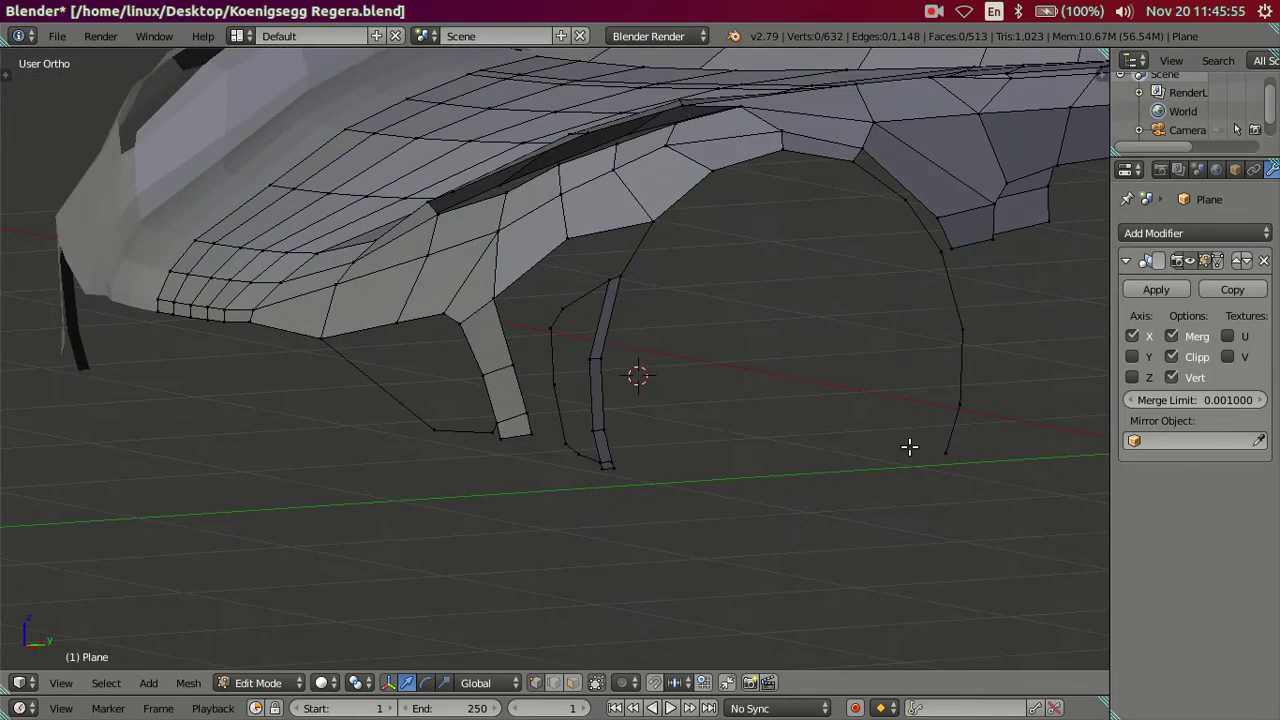
Step: Move the lower wheel-arch edge along X to match the front reference
right_click(961, 408)
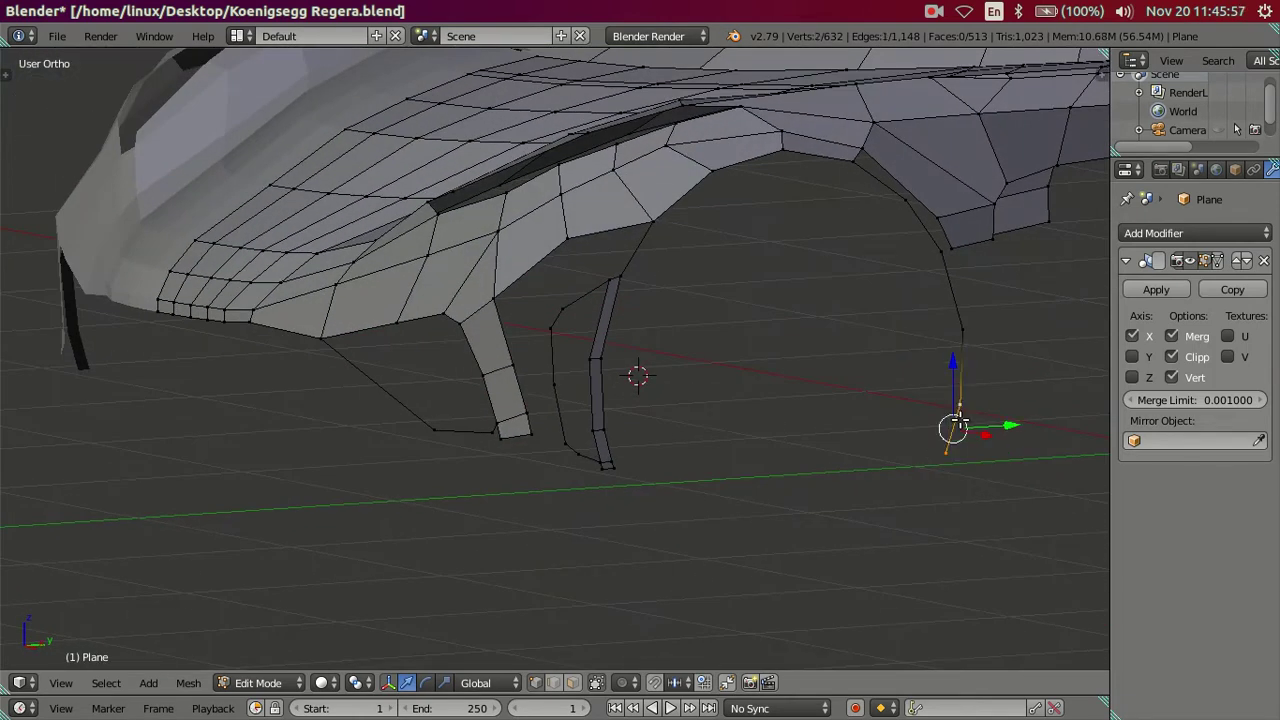
key("KP_1")
left_click_drag(688, 446, 692, 446)
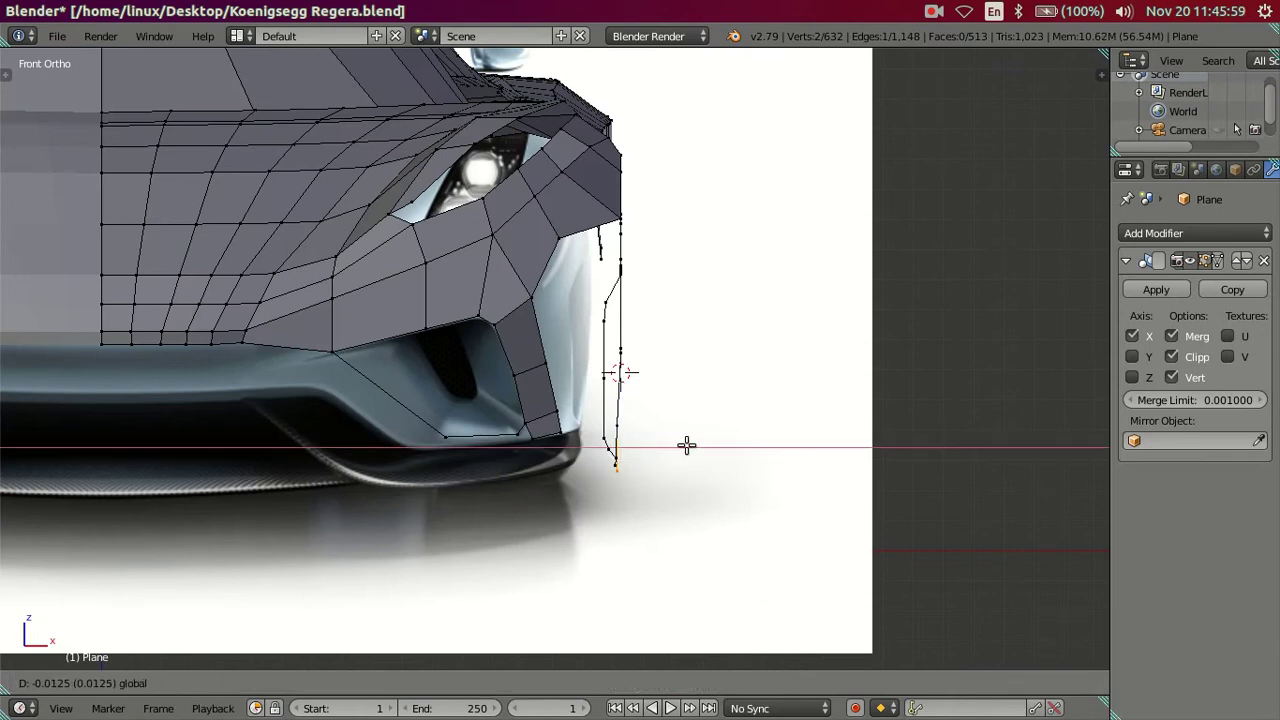
scroll(720, 509, "up", 1)
scroll(703, 432, "up", 2)
scroll(703, 432, "down", 2, "shift")
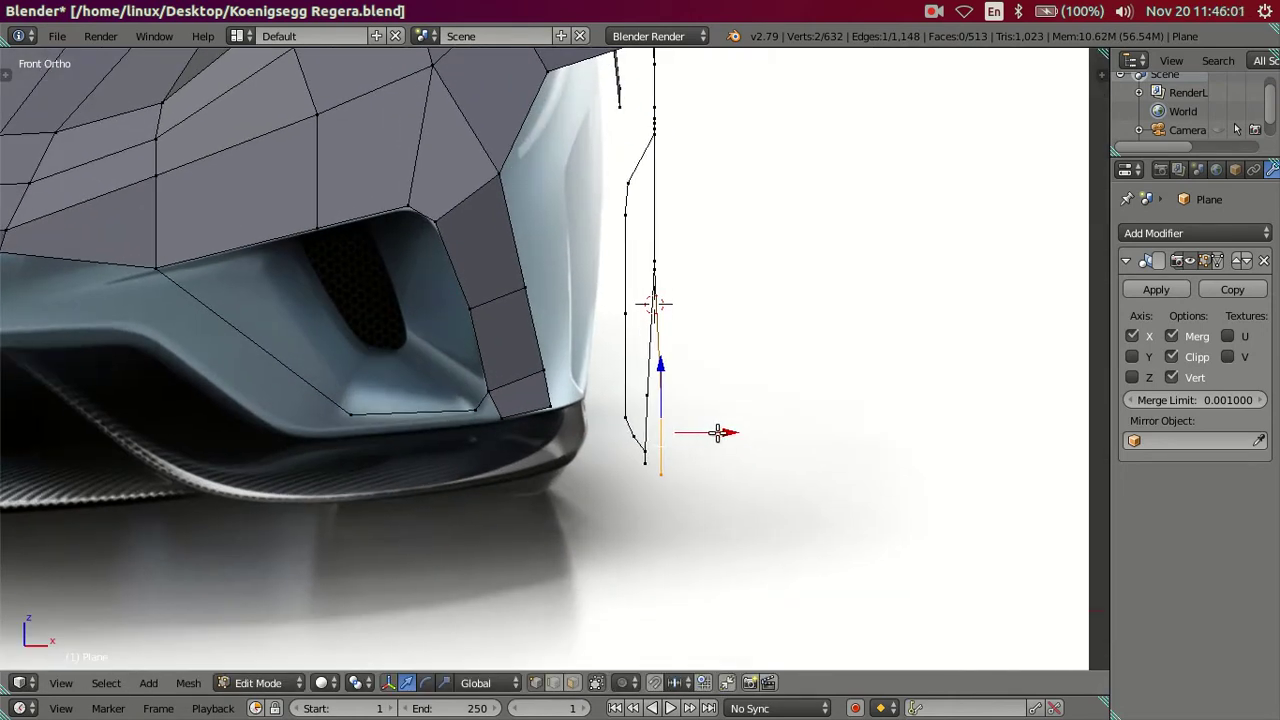
key("g")
key("x")
left_click(703, 425)
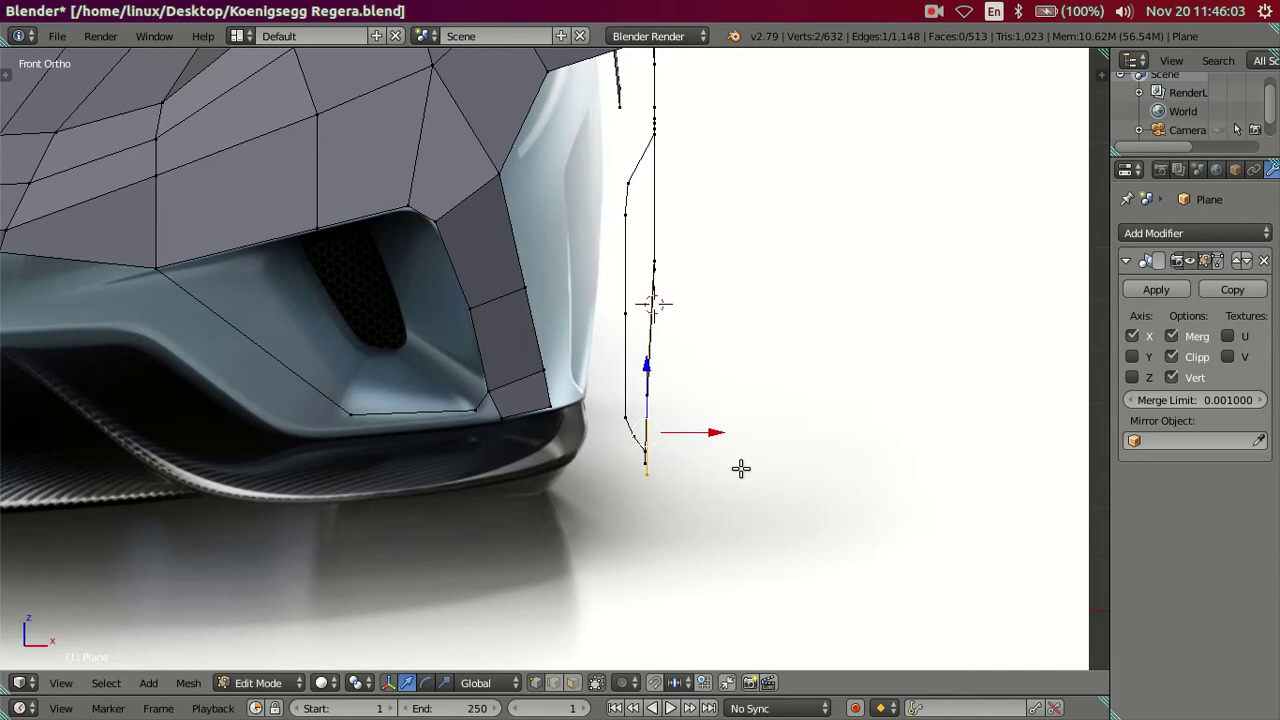
Step: Scale the arch edge slightly and fine-tune its X position, then deselect
key("s")
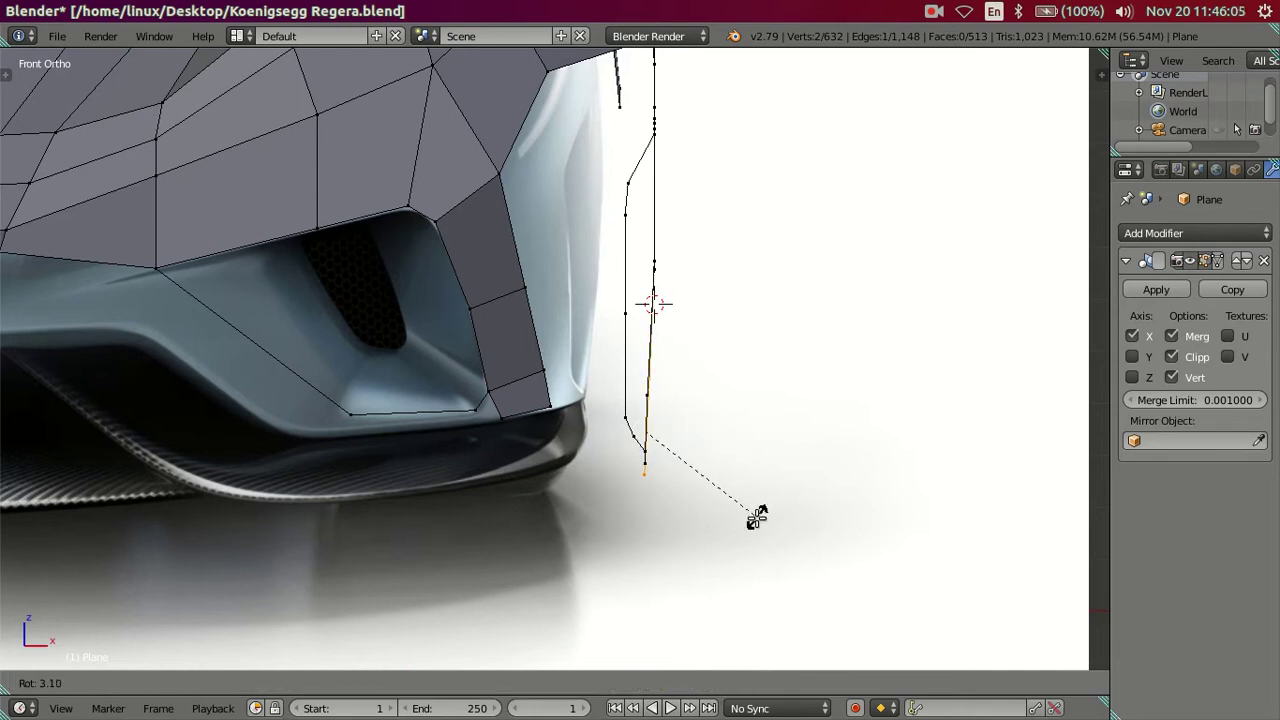
left_click(758, 512)
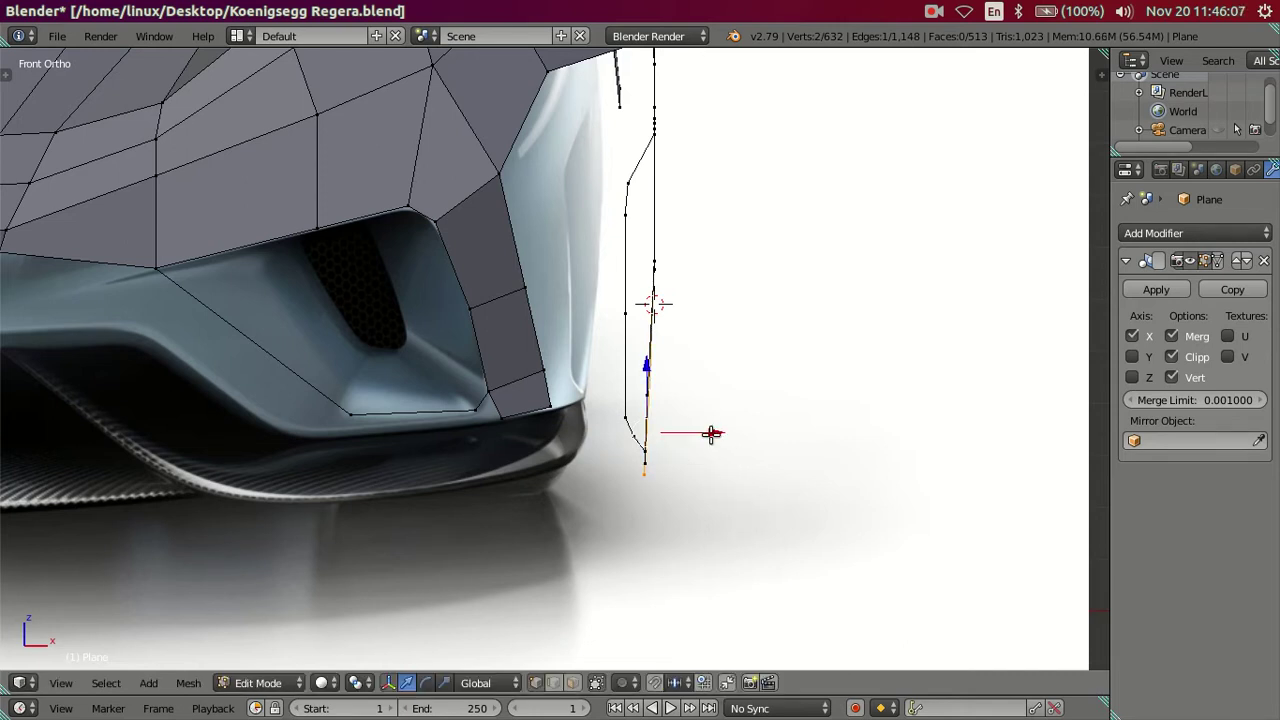
left_click_drag(711, 433, 708, 434)
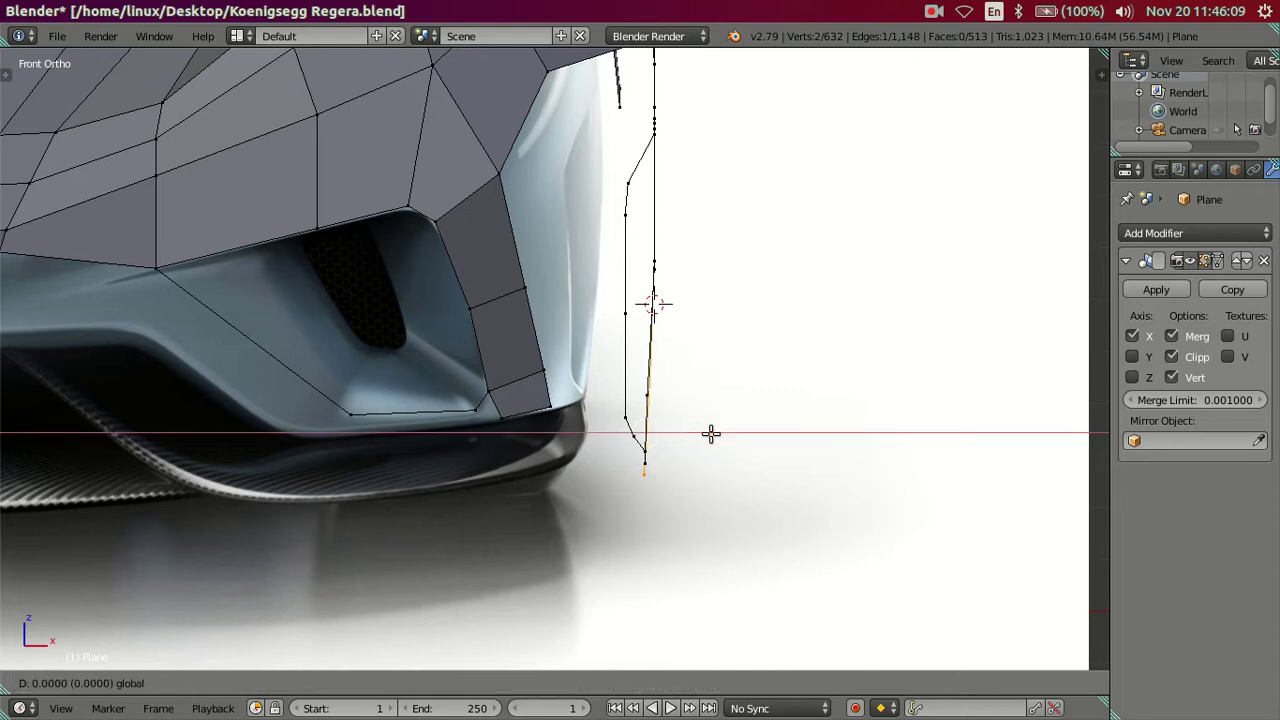
key("a")
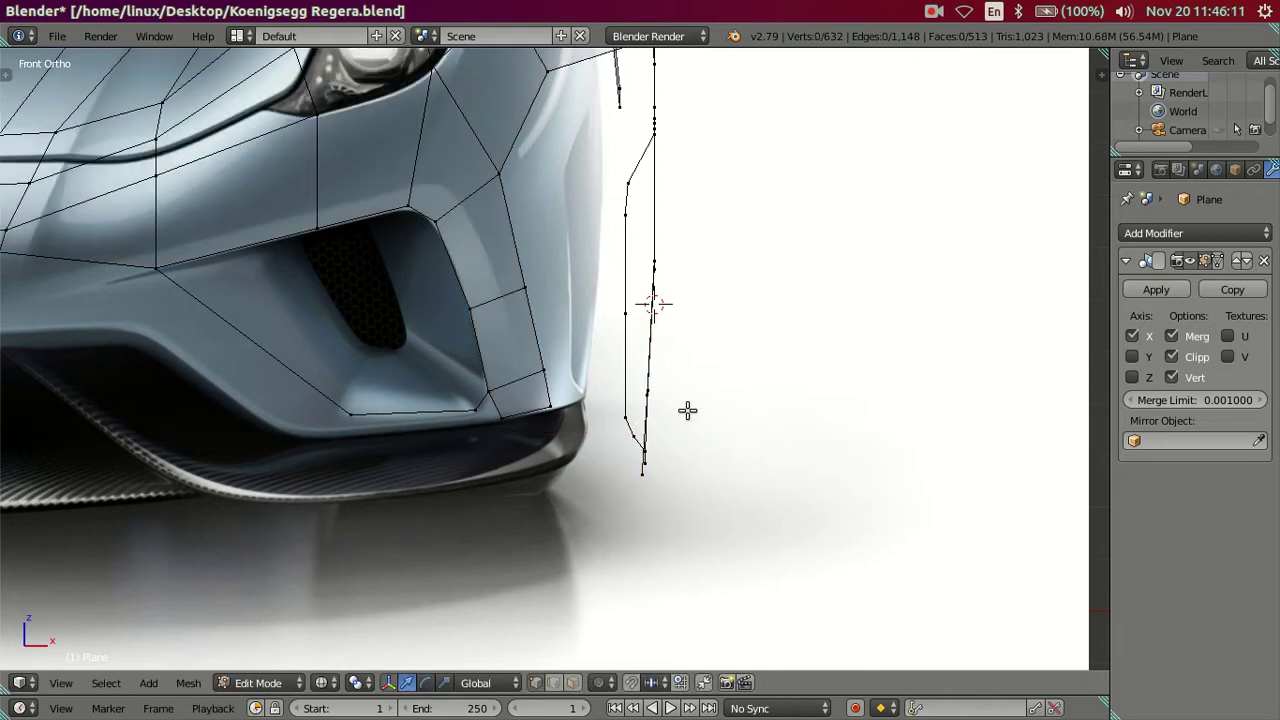
scroll(620, 368, "down", 3)
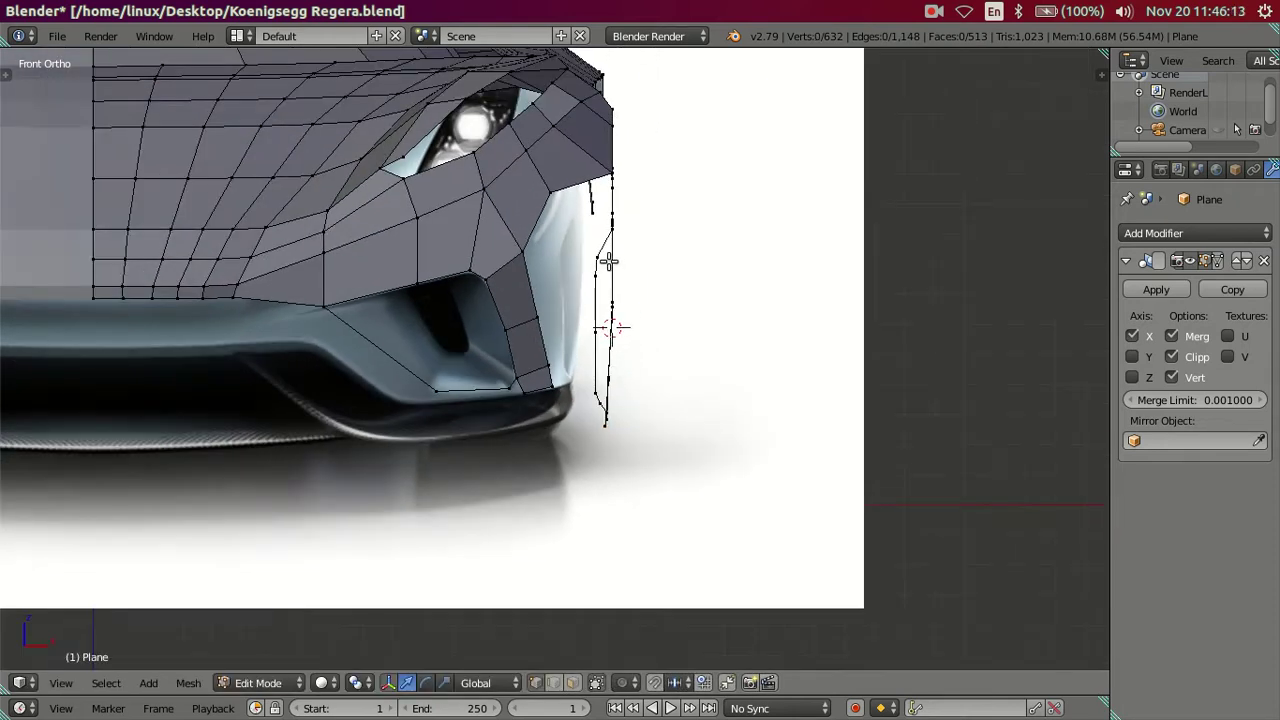
middle_click_drag(663, 400, 577, 496)
Step: Select five front vent strip vertices and slide them along Y to match the side reference
middle_click_drag(566, 615, 438, 431)
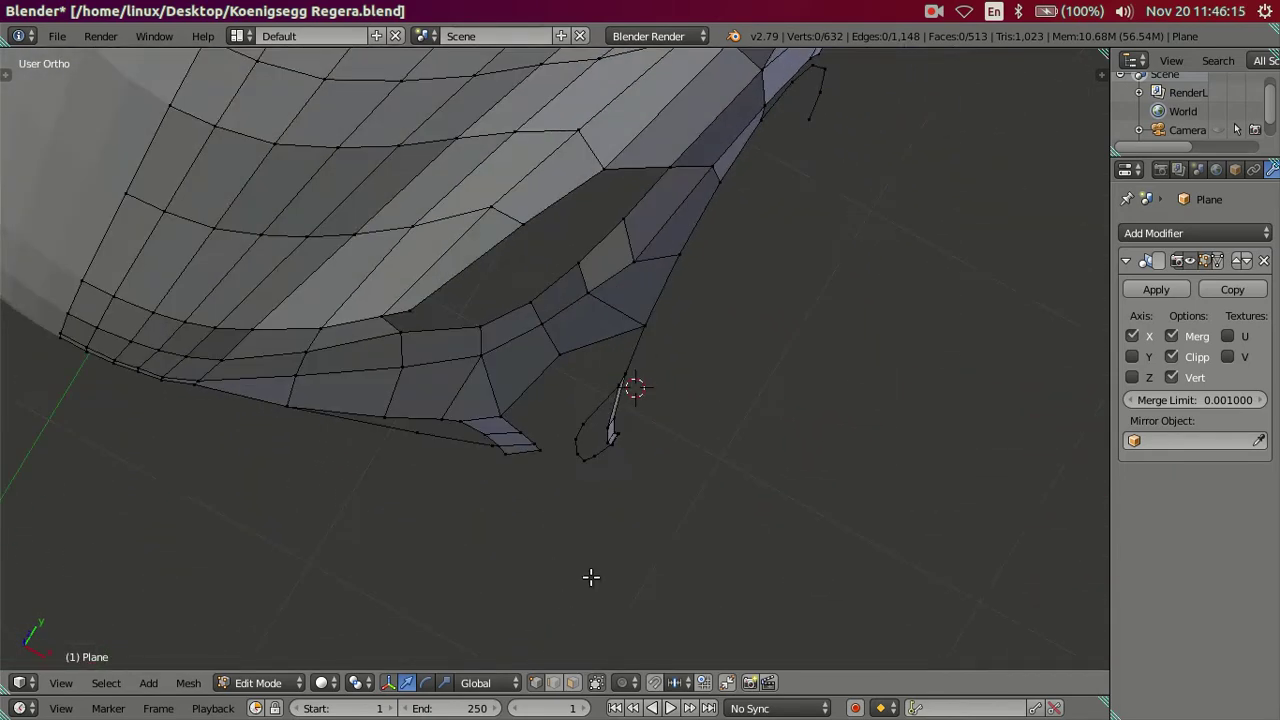
key("KP_3")
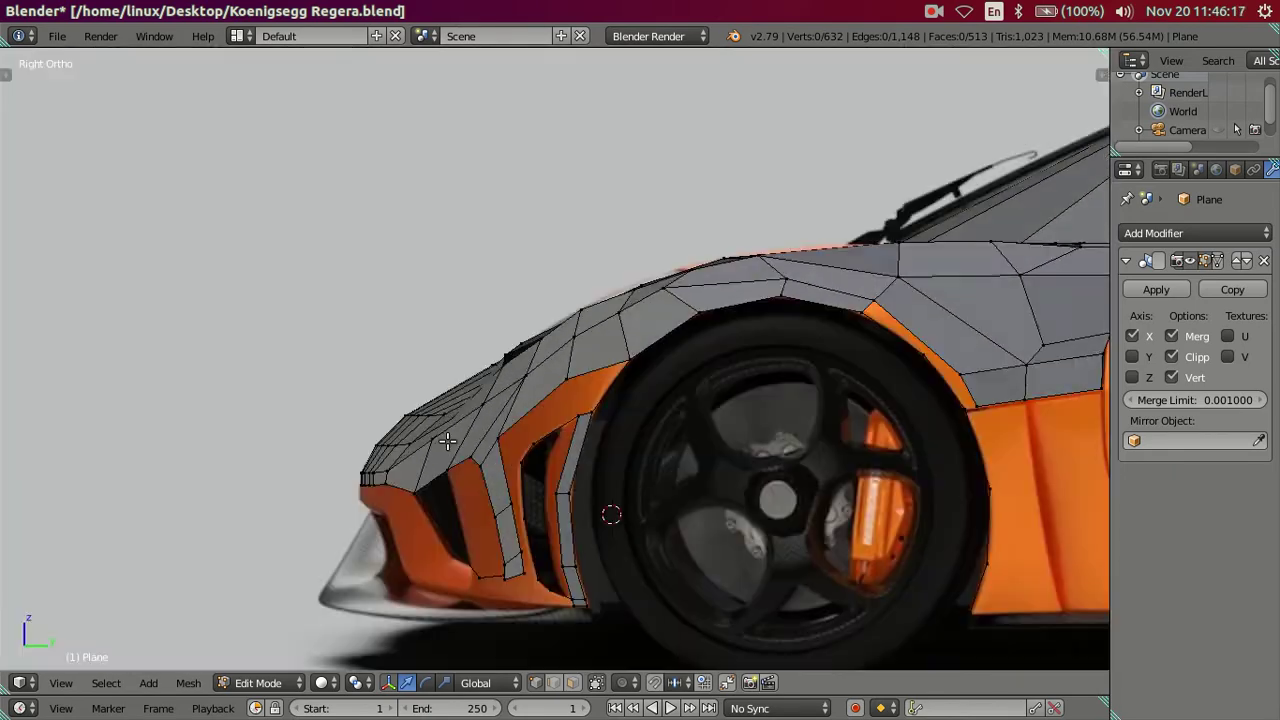
middle_click_drag(506, 527, 490, 330, "shift")
scroll(485, 253, "up", 3)
right_click(490, 298, "shift")
right_click(493, 341, "shift")
middle_click_drag(473, 314, 543, 363)
right_click(432, 336, "shift")
right_click(432, 312, "shift")
right_click(418, 216, "shift")
key("KP_3")
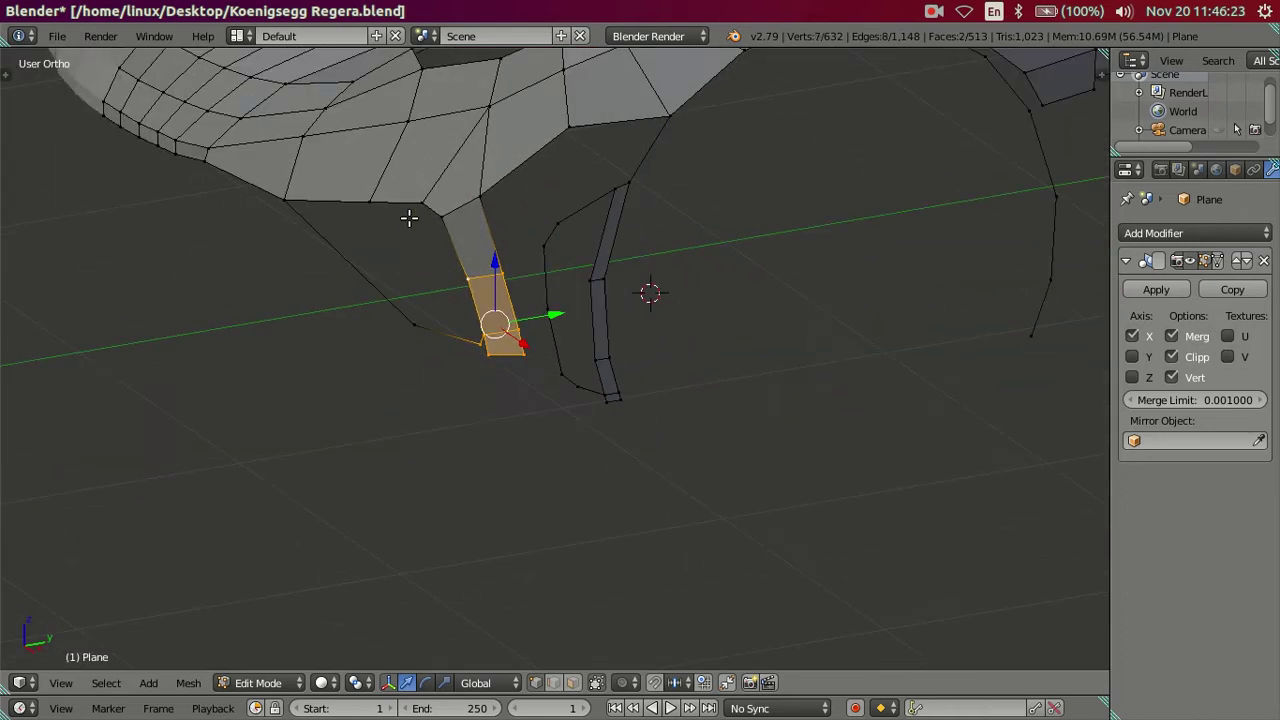
left_click_drag(569, 323, 556, 321)
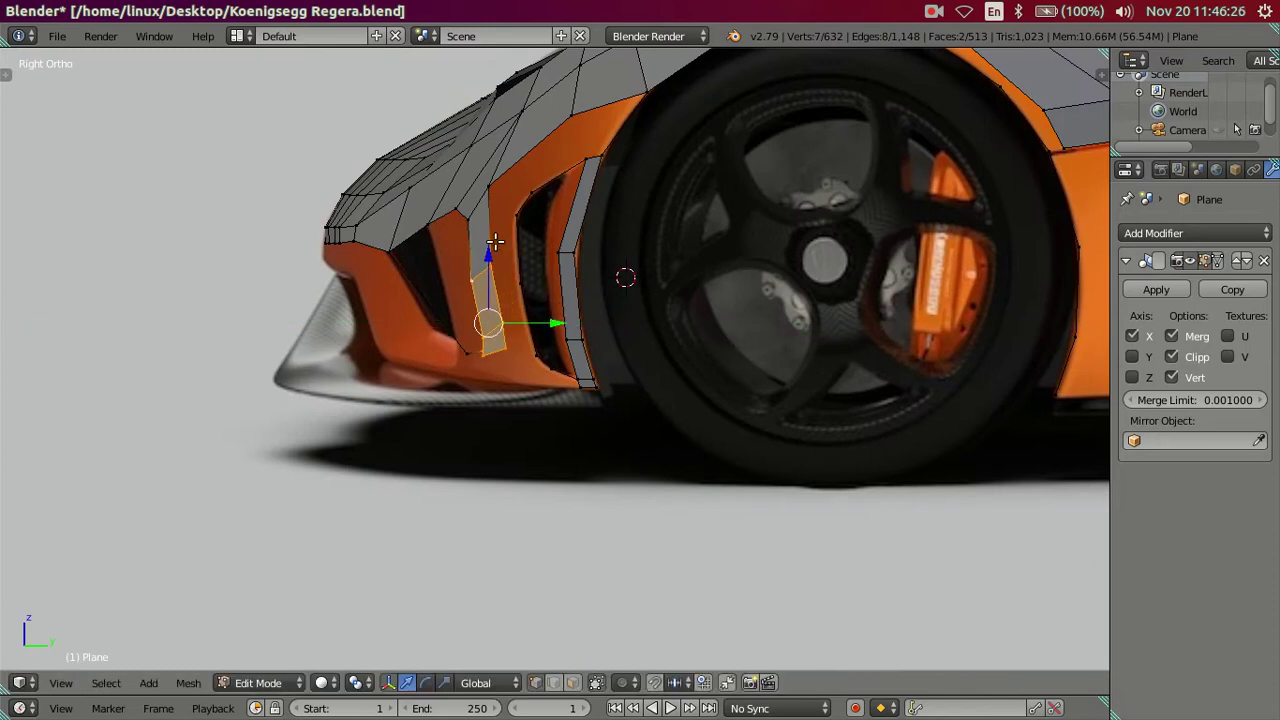
Step: Select three vertices at the strip's upper corner and nudge them along Y
right_click(452, 206)
right_click(428, 224, "shift")
right_click(472, 224, "shift")
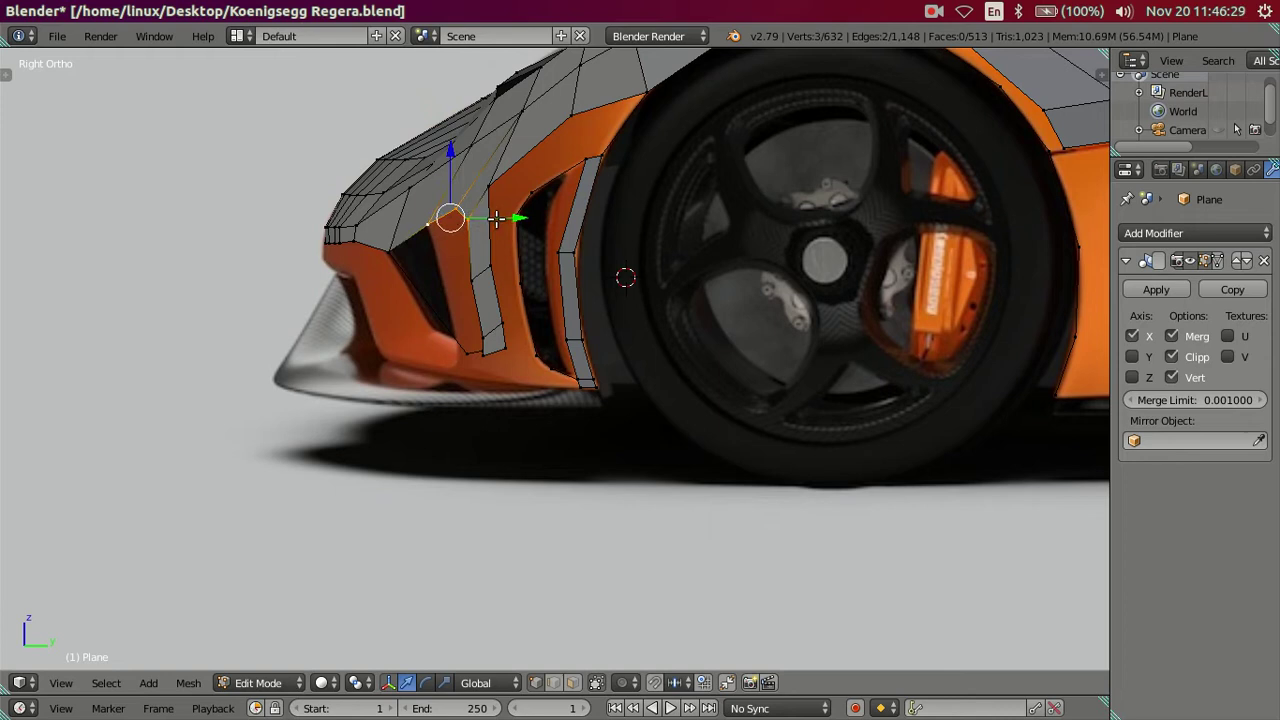
left_click_drag(496, 218, 486, 222)
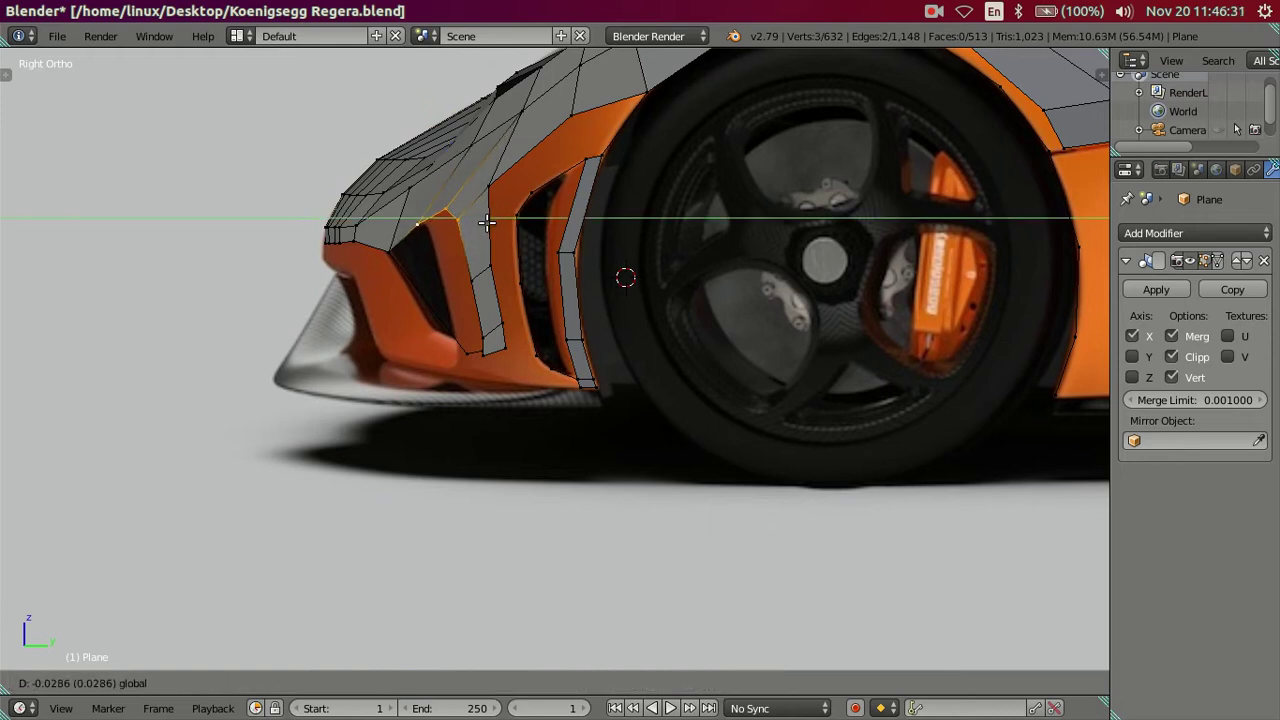
left_click_drag(484, 223, 483, 223)
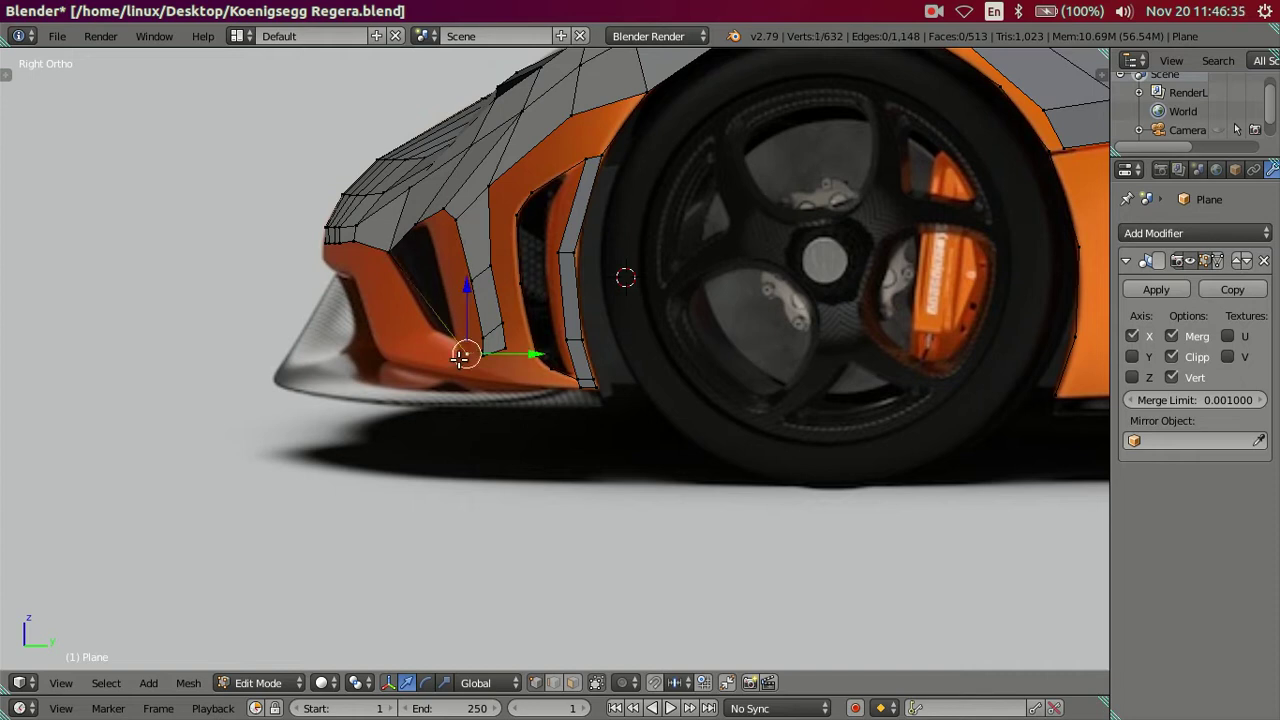
Step: Fine-tune the lower vent vertex along Y, then inspect the vent area in solid shading
left_click_drag(533, 352, 515, 353)
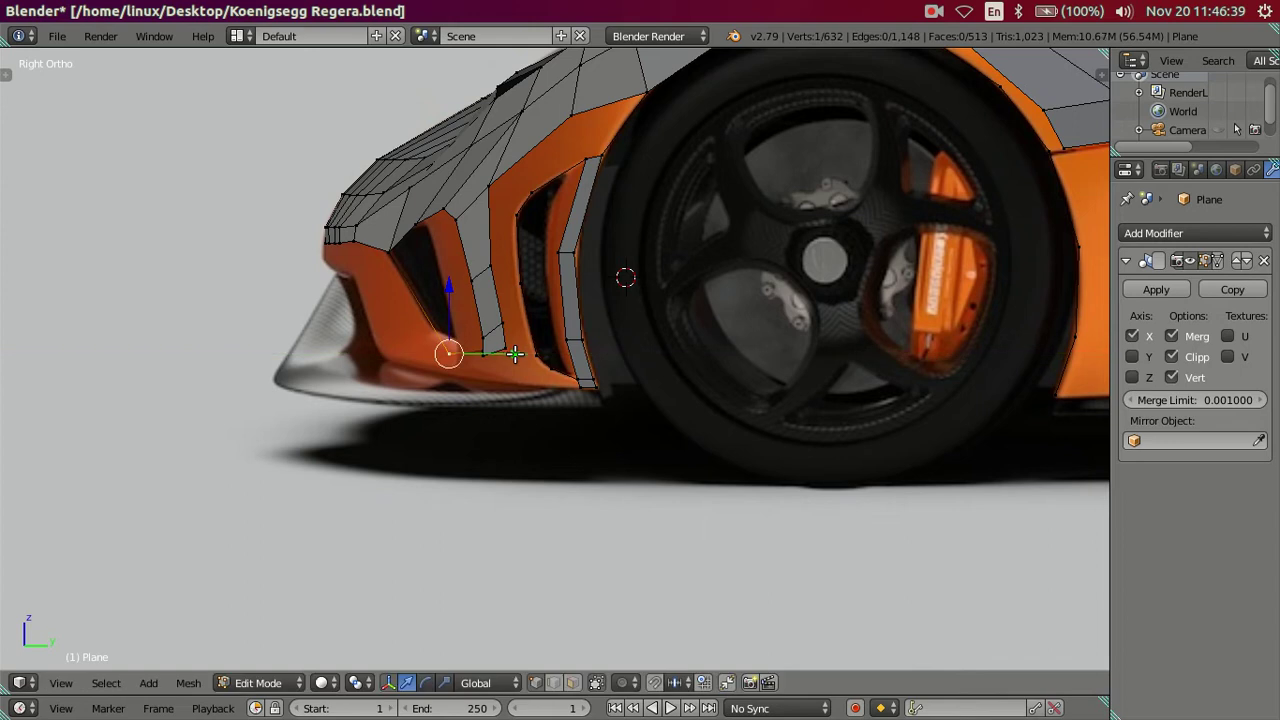
scroll(500, 333, "up", 3)
mouse_move(468, 222)
left_mouse_down()
mouse_move(486, 209)
mouse_move(473, 229)
left_mouse_up()
middle_click_drag(473, 229, 481, 453)
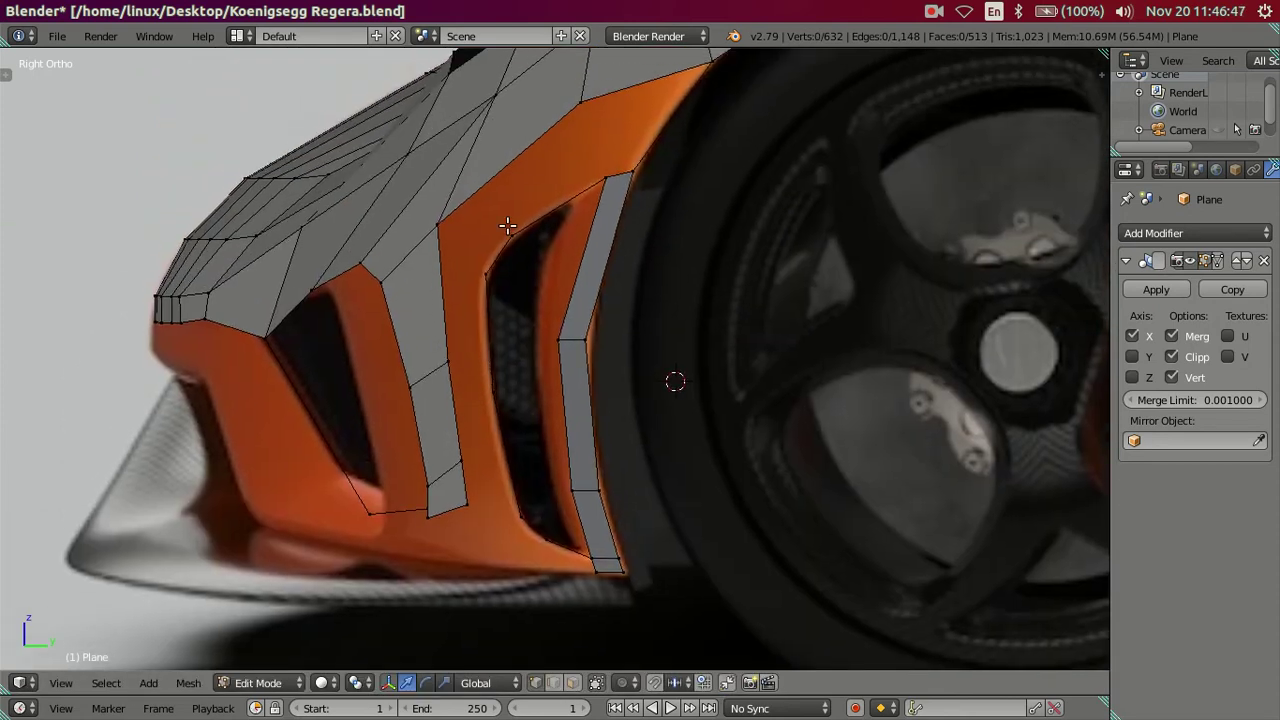
scroll(481, 453, "up", 3, "shift")
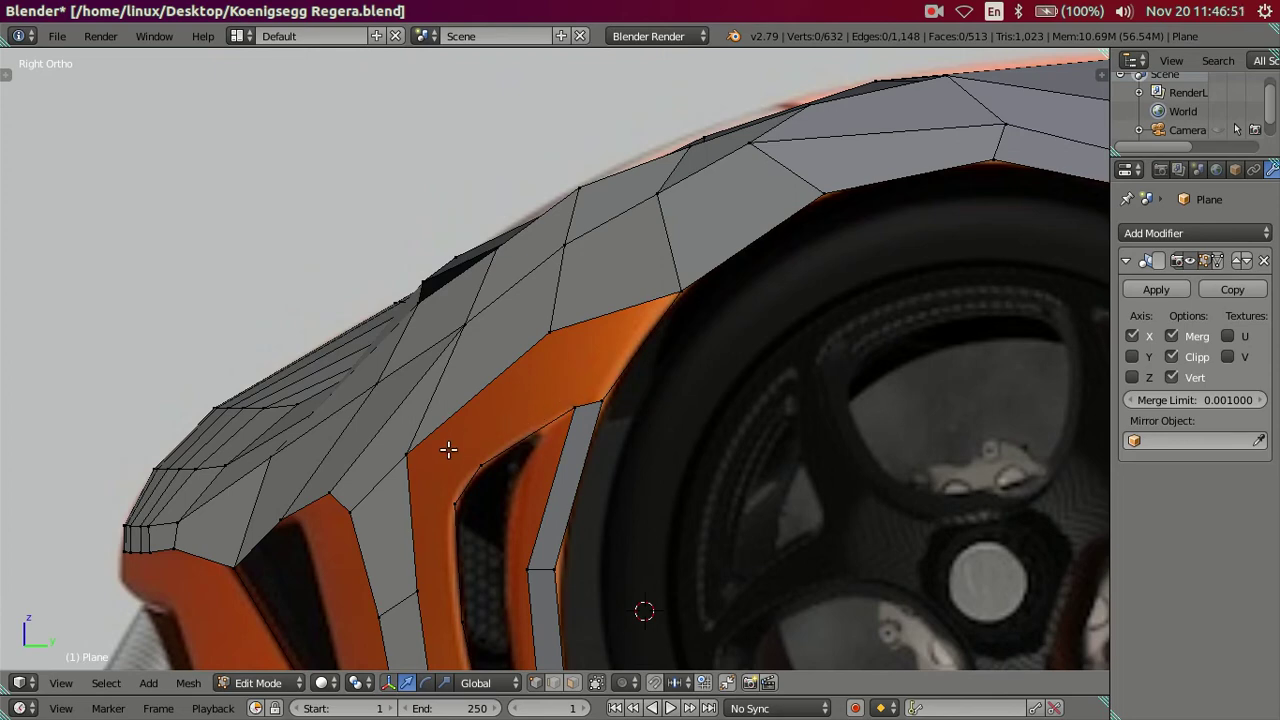
key("alt+z")
mouse_move(448, 450)
middle_mouse_down()
mouse_move(555, 538)
mouse_move(489, 463)
mouse_move(509, 500)
mouse_move(477, 394)
mouse_move(480, 463)
mouse_move(522, 475)
mouse_move(489, 454)
mouse_move(474, 486)
mouse_move(511, 624)
mouse_move(451, 474)
mouse_move(471, 518)
mouse_move(708, 420)
mouse_move(677, 340)
mouse_move(751, 363)
mouse_move(772, 404)
mouse_move(814, 383)
mouse_move(831, 406)
mouse_move(812, 423)
mouse_move(731, 377)
mouse_move(706, 340)
mouse_move(660, 337)
mouse_move(643, 377)
mouse_move(694, 397)
middle_mouse_up()
key("KP_3")
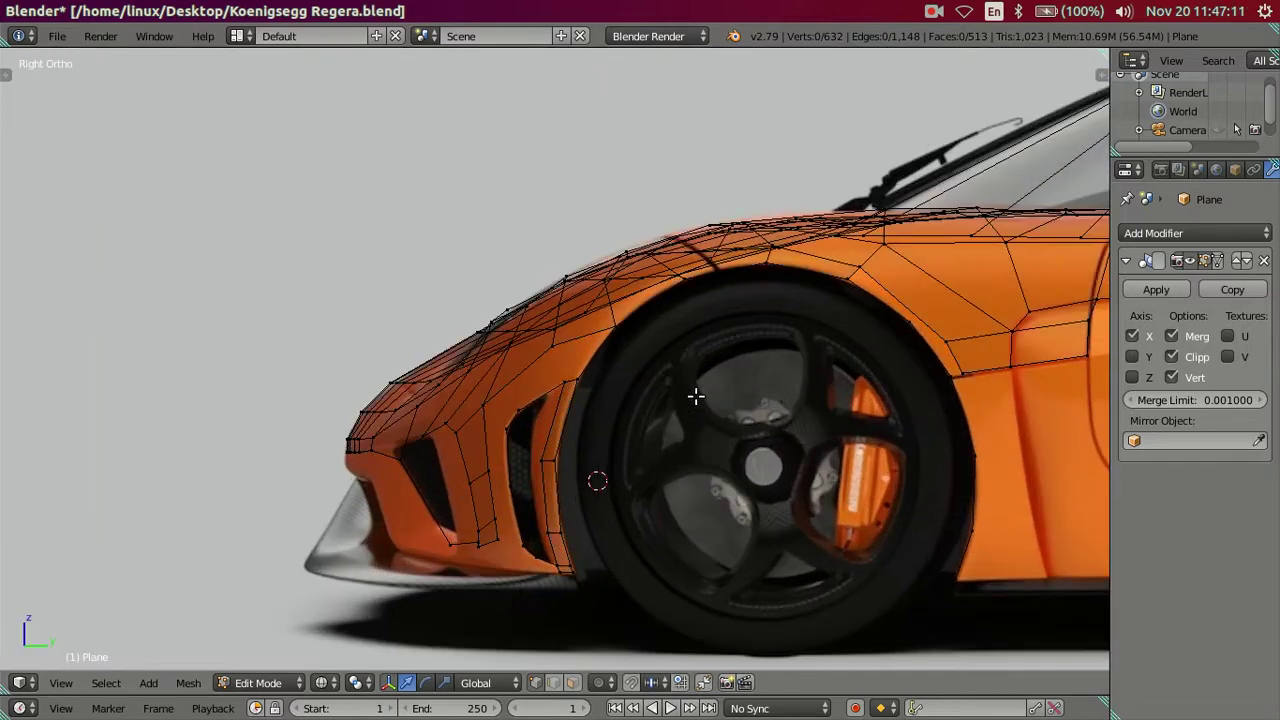
scroll(696, 397, "up", 2)
Step: Orbit in solid shading to bring the faces above the front wheel arch into view
key("z")
mouse_move(646, 326)
middle_mouse_down()
mouse_move(471, 380)
mouse_move(480, 420)
mouse_move(529, 403)
mouse_move(517, 293)
middle_mouse_up()
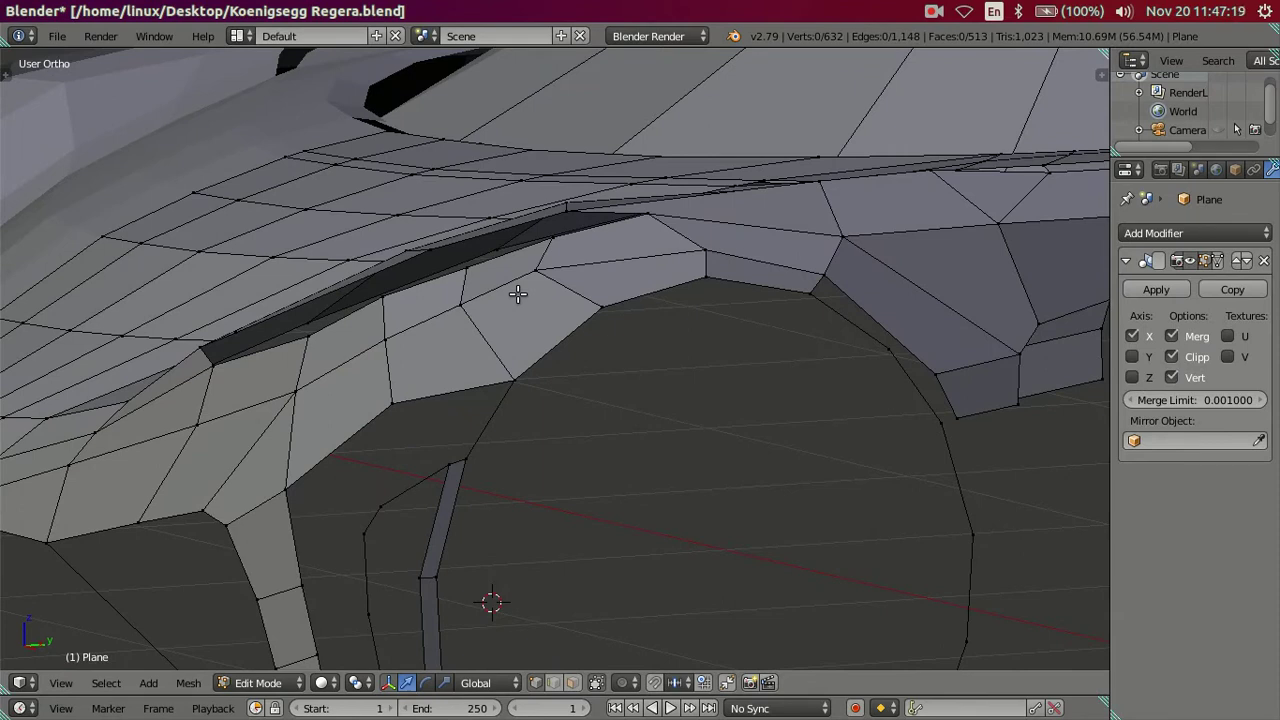
mouse_move(521, 246)
middle_mouse_down()
mouse_move(514, 263)
mouse_move(597, 480)
mouse_move(608, 402)
mouse_move(649, 377)
mouse_move(651, 437)
mouse_move(629, 483)
mouse_move(567, 385)
mouse_move(494, 371)
mouse_move(494, 459)
mouse_move(394, 394)
mouse_move(406, 371)
mouse_move(423, 391)
mouse_move(506, 394)
mouse_move(565, 375)
middle_mouse_up()
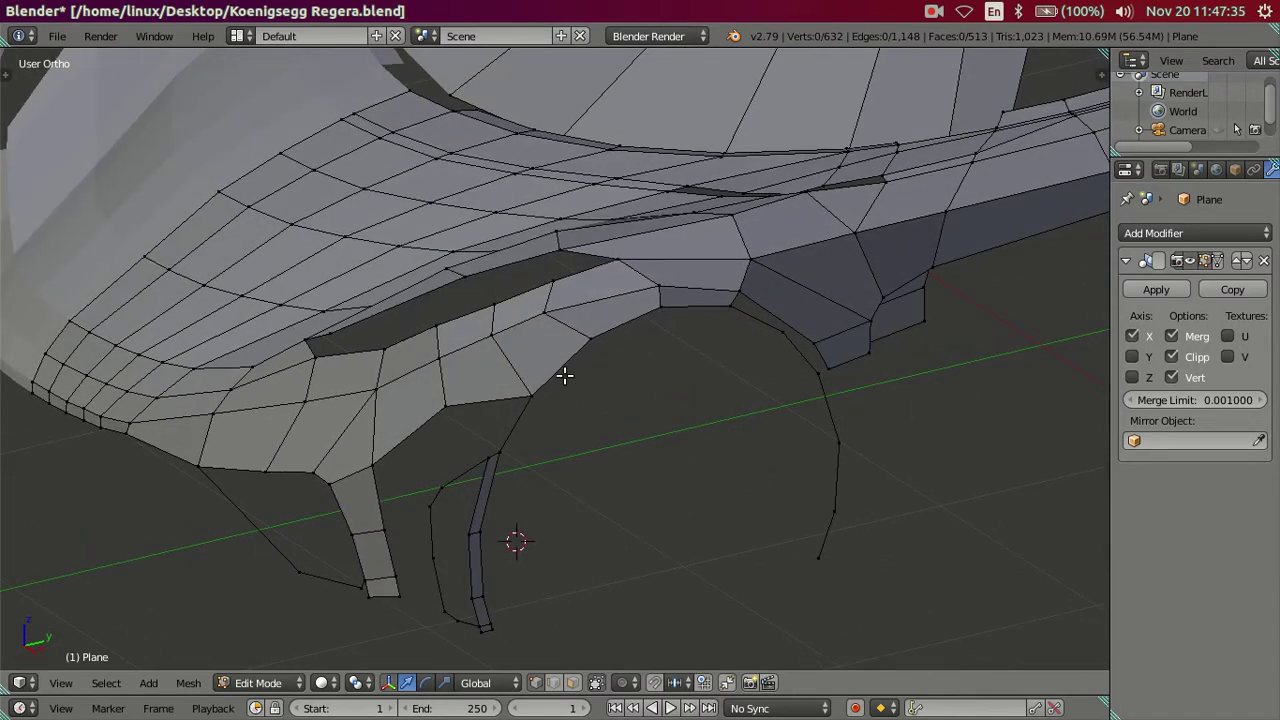
scroll(523, 409, "up", 4)
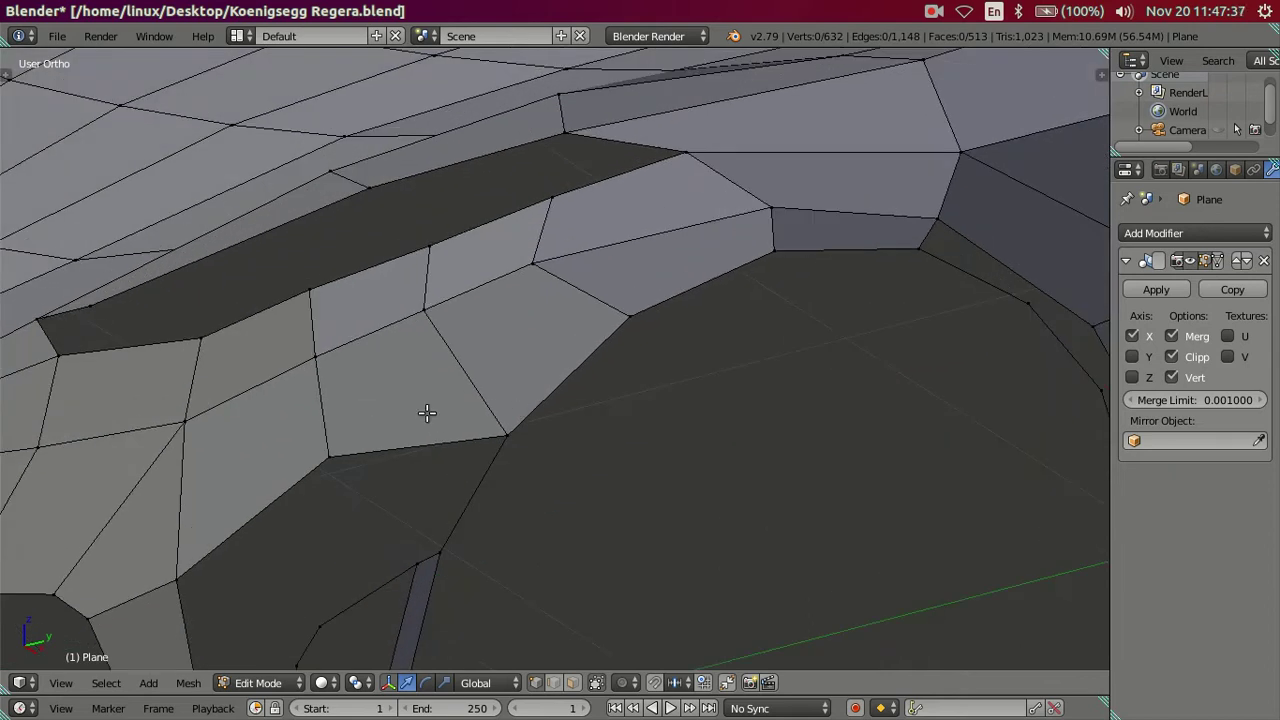
mouse_move(463, 460)
middle_mouse_down()
mouse_move(463, 428)
mouse_move(423, 380)
mouse_move(363, 386)
mouse_move(471, 448)
mouse_move(463, 497)
mouse_move(451, 463)
mouse_move(329, 420)
mouse_move(709, 420)
mouse_move(726, 520)
mouse_move(731, 489)
middle_mouse_up()
scroll(451, 463, "down", 5)
scroll(731, 489, "up", 2)
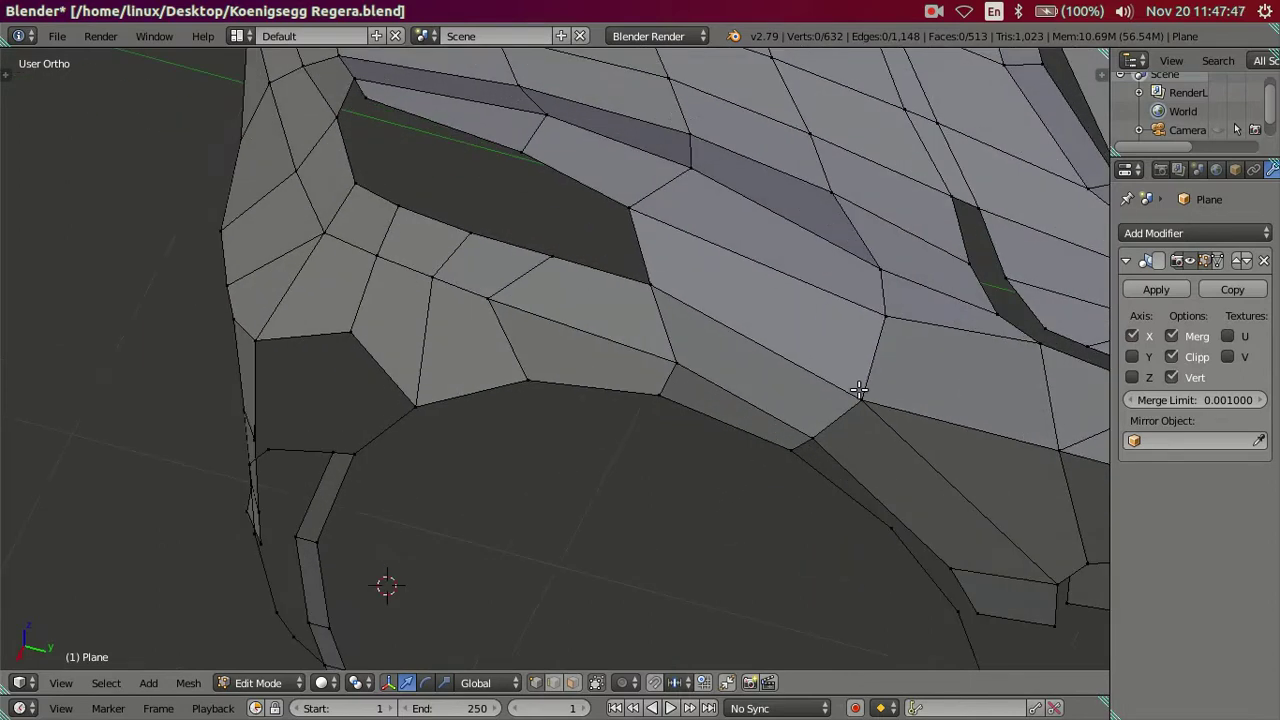
Step: Knife-cut a new edge between two vertices across the face above the arch
key("k")
left_click(858, 398)
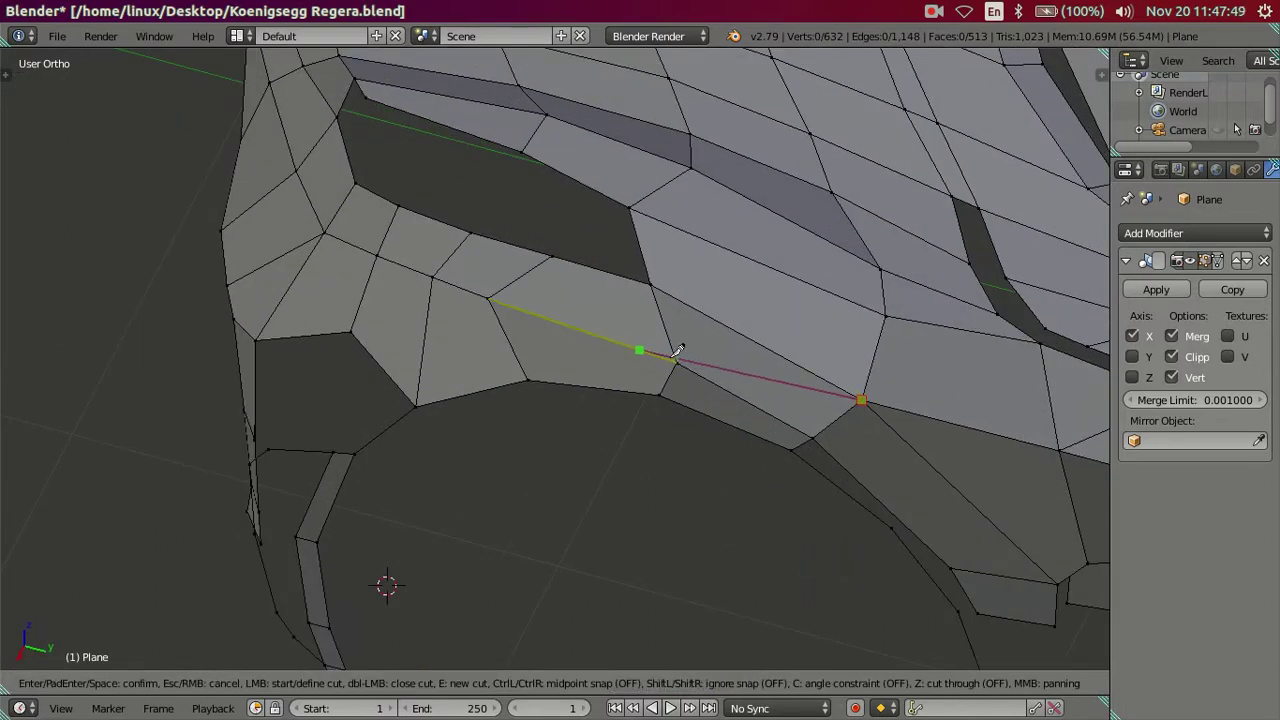
left_click(678, 362)
key("Return")
mouse_move(803, 429)
middle_mouse_down()
mouse_move(766, 360)
mouse_move(706, 329)
mouse_move(648, 390)
mouse_move(626, 471)
mouse_move(737, 486)
mouse_move(837, 403)
mouse_move(921, 418)
mouse_move(704, 260)
mouse_move(517, 517)
mouse_move(500, 520)
mouse_move(621, 517)
mouse_move(523, 523)
mouse_move(586, 423)
mouse_move(590, 381)
middle_mouse_up()
key("Tab")
key("Tab")
scroll(590, 381, "up", 1)
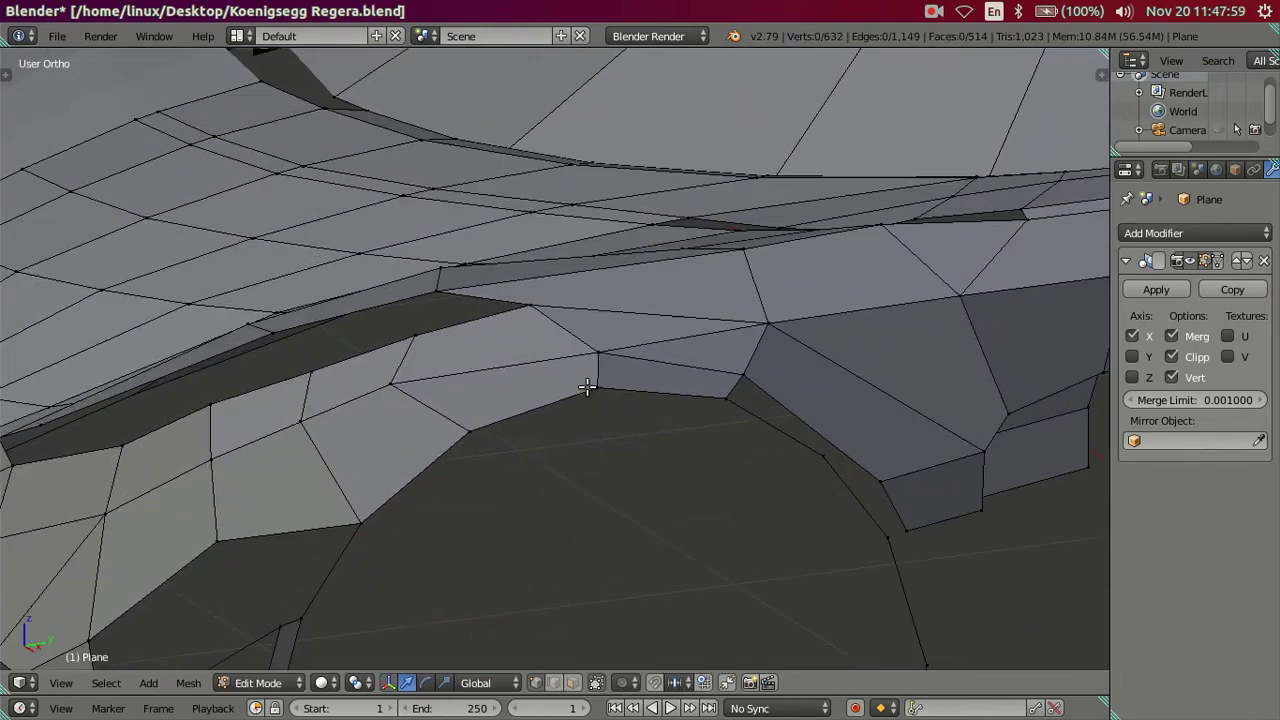
mouse_move(530, 421)
middle_mouse_down()
mouse_move(603, 403)
mouse_move(654, 431)
mouse_move(499, 432)
middle_mouse_up()
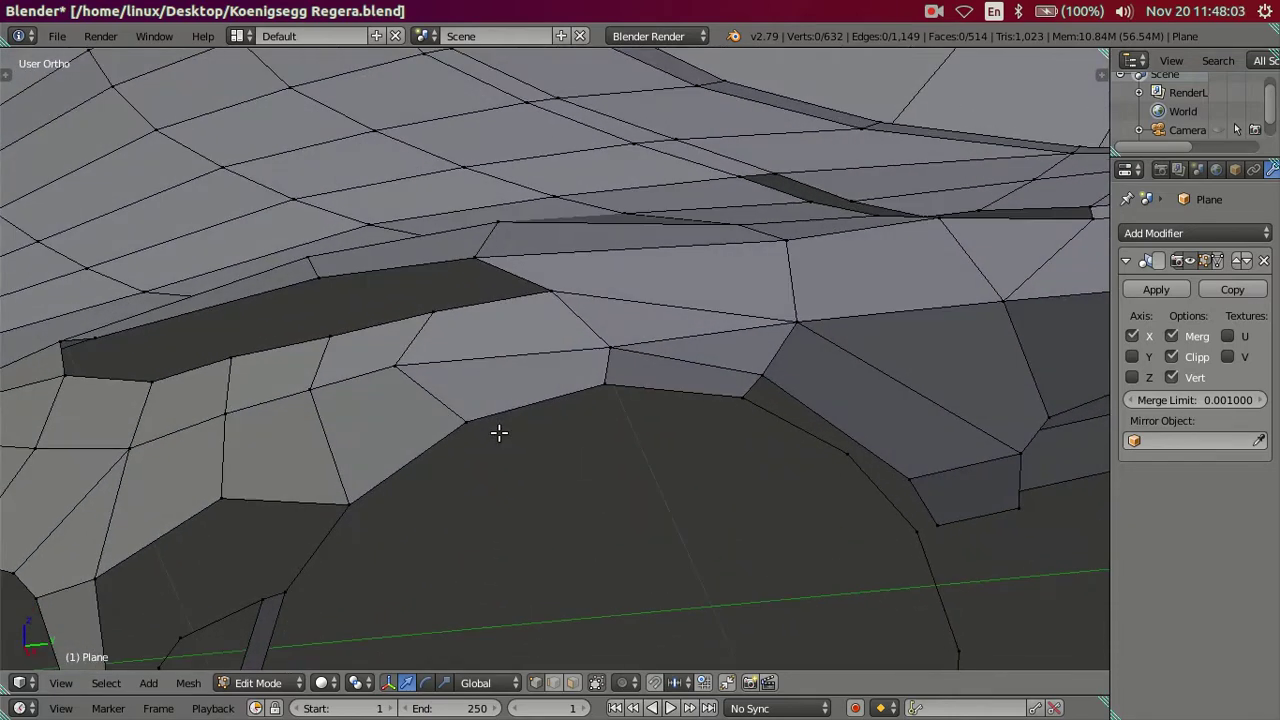
scroll(590, 418, "up", 3)
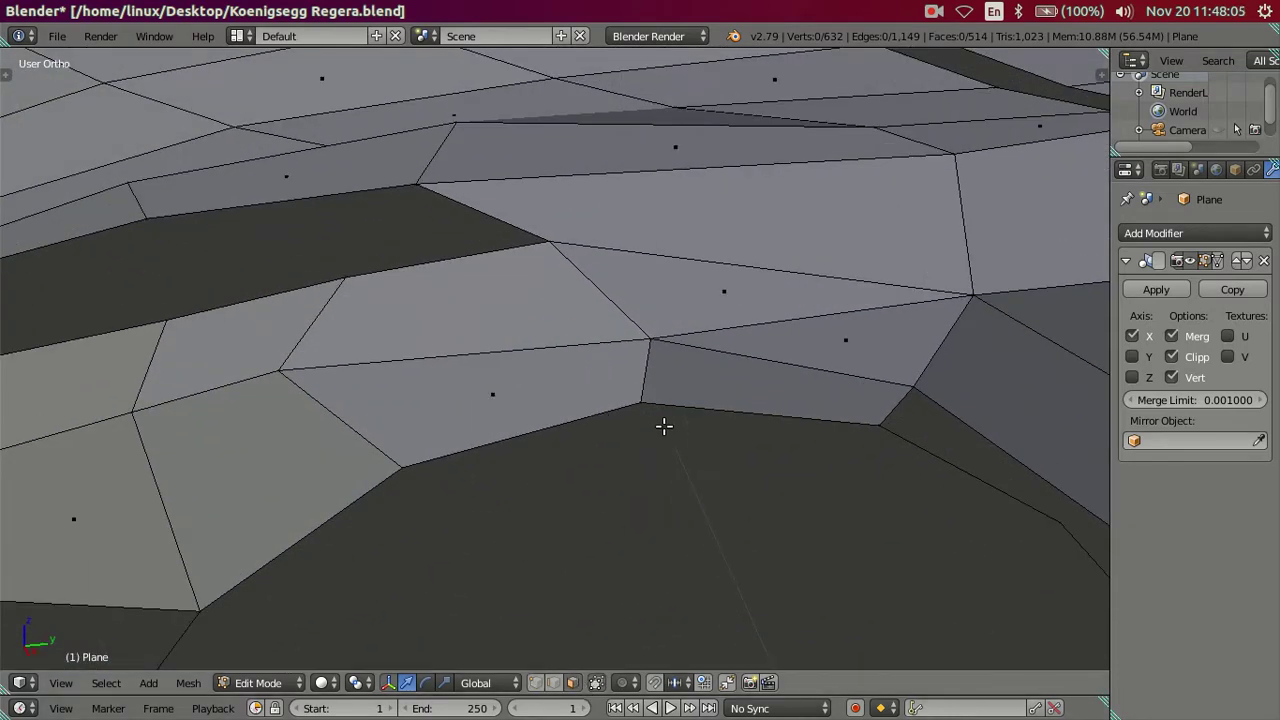
Step: Delete two small faces at the wheel-arch rim
right_click(682, 383)
key("x")
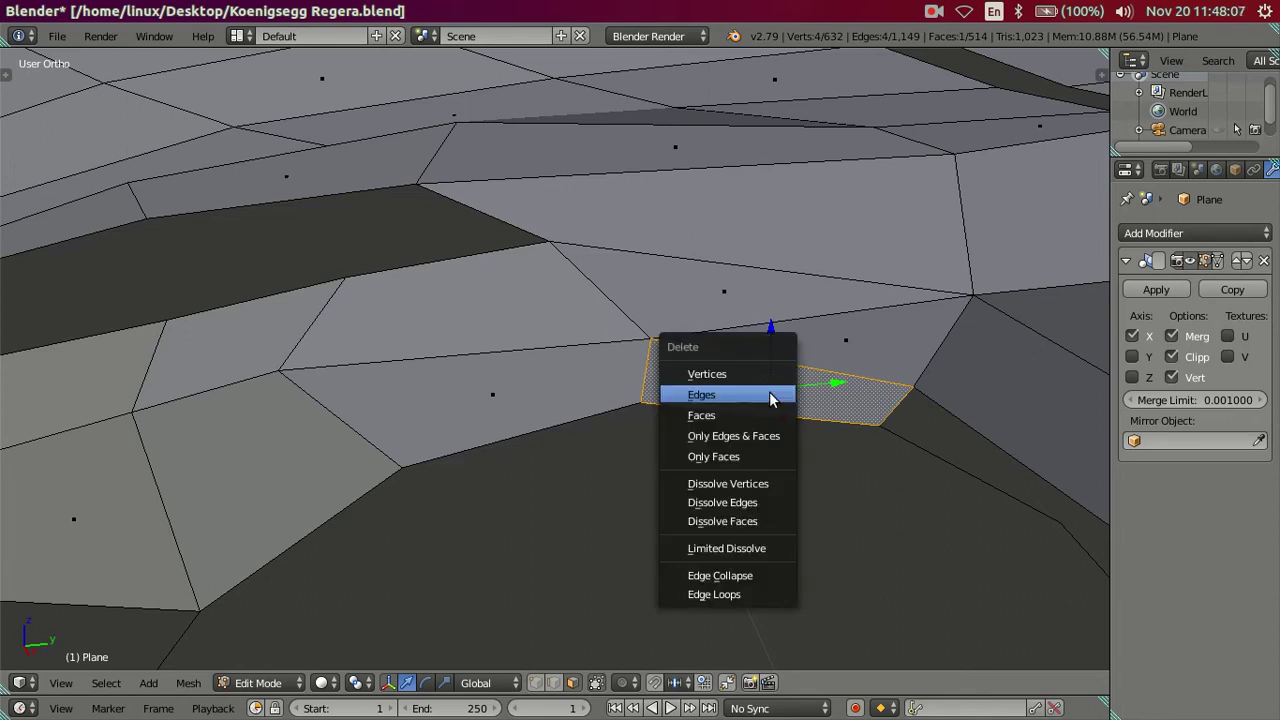
left_click(755, 466)
right_click(600, 378)
key("x")
left_click(609, 378)
mouse_move(609, 378)
middle_mouse_down()
mouse_move(600, 520)
mouse_move(649, 502)
middle_mouse_up()
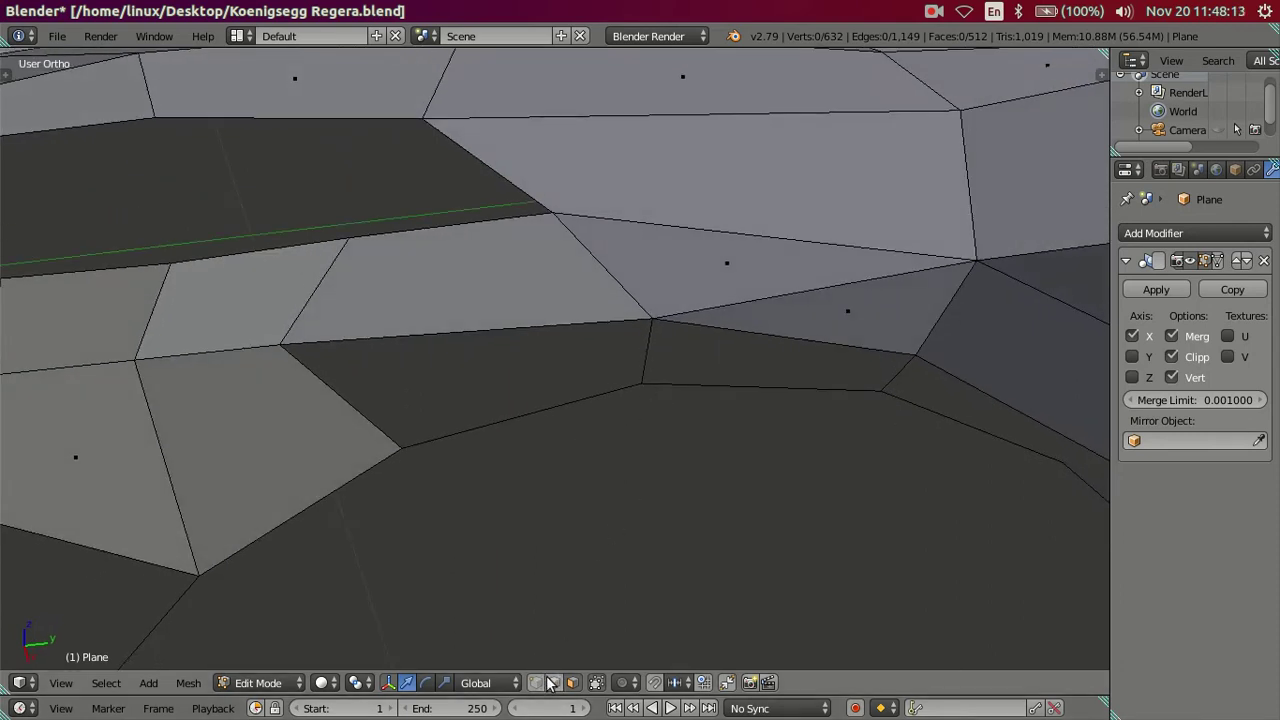
Step: Remove the stray edge, undoing an accidental vertex dissolve
key("x")
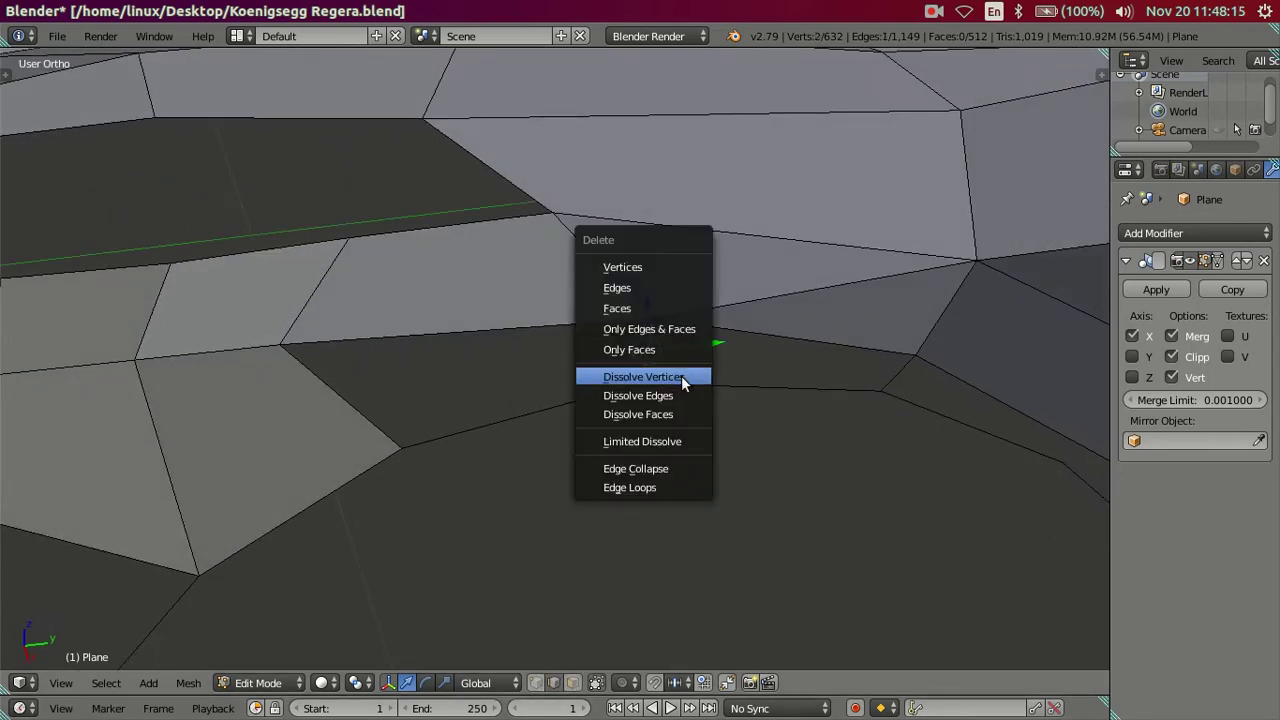
left_click(681, 375)
key("ctrl+z")
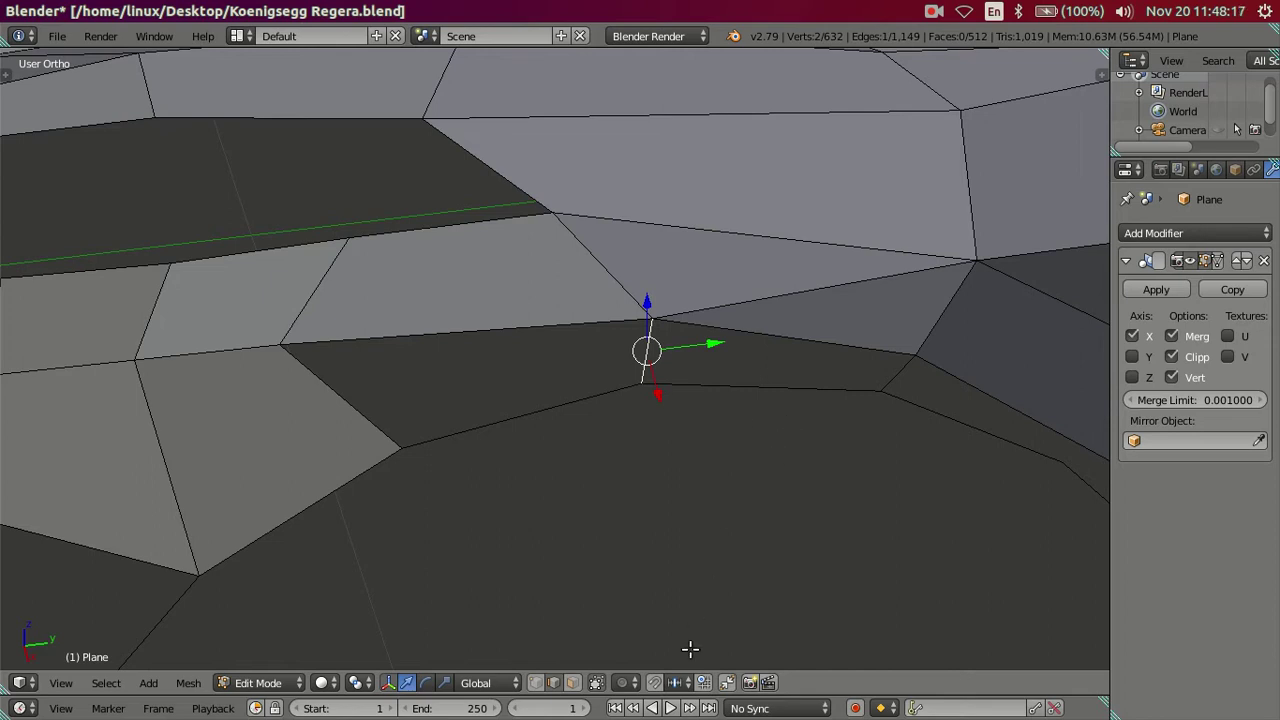
key("x")
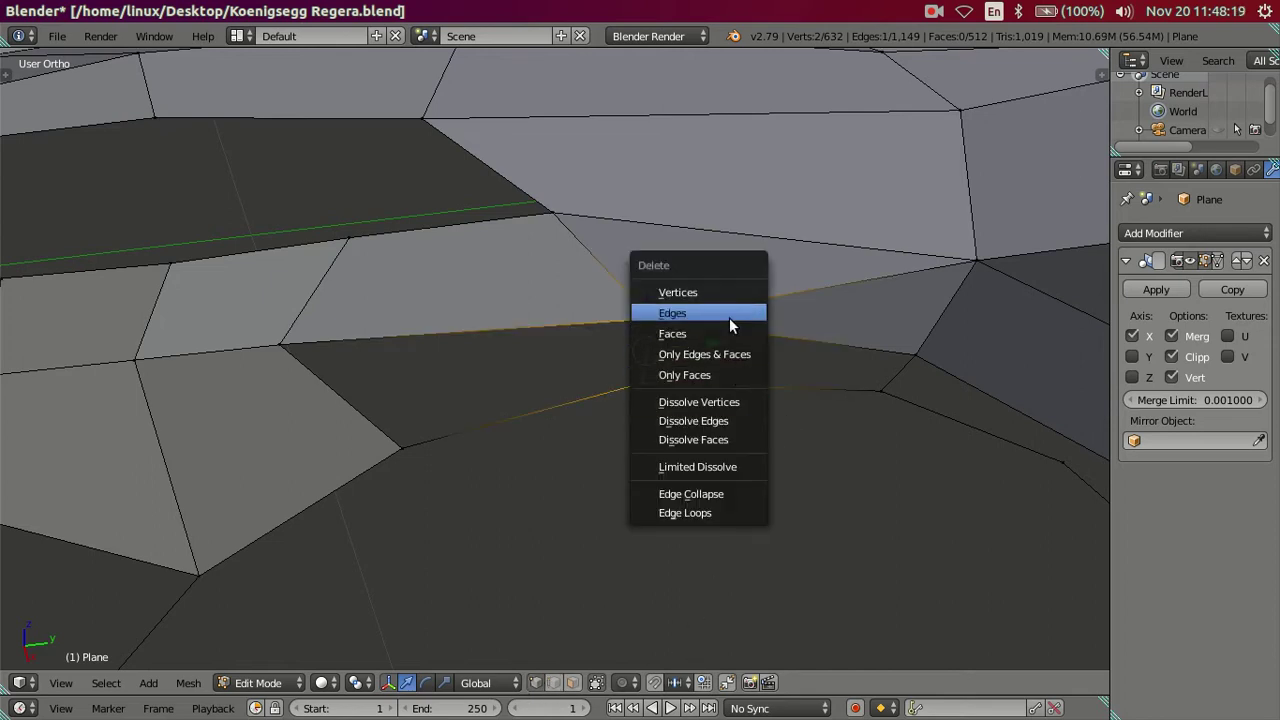
left_click(730, 325)
mouse_move(703, 366)
middle_mouse_down()
mouse_move(771, 283)
mouse_move(846, 271)
mouse_move(870, 291)
mouse_move(737, 306)
mouse_move(691, 331)
middle_mouse_up()
Step: Add a vertex midway between two arch vertices by extruding and snapping it to the 3D cursor
right_click(655, 350)
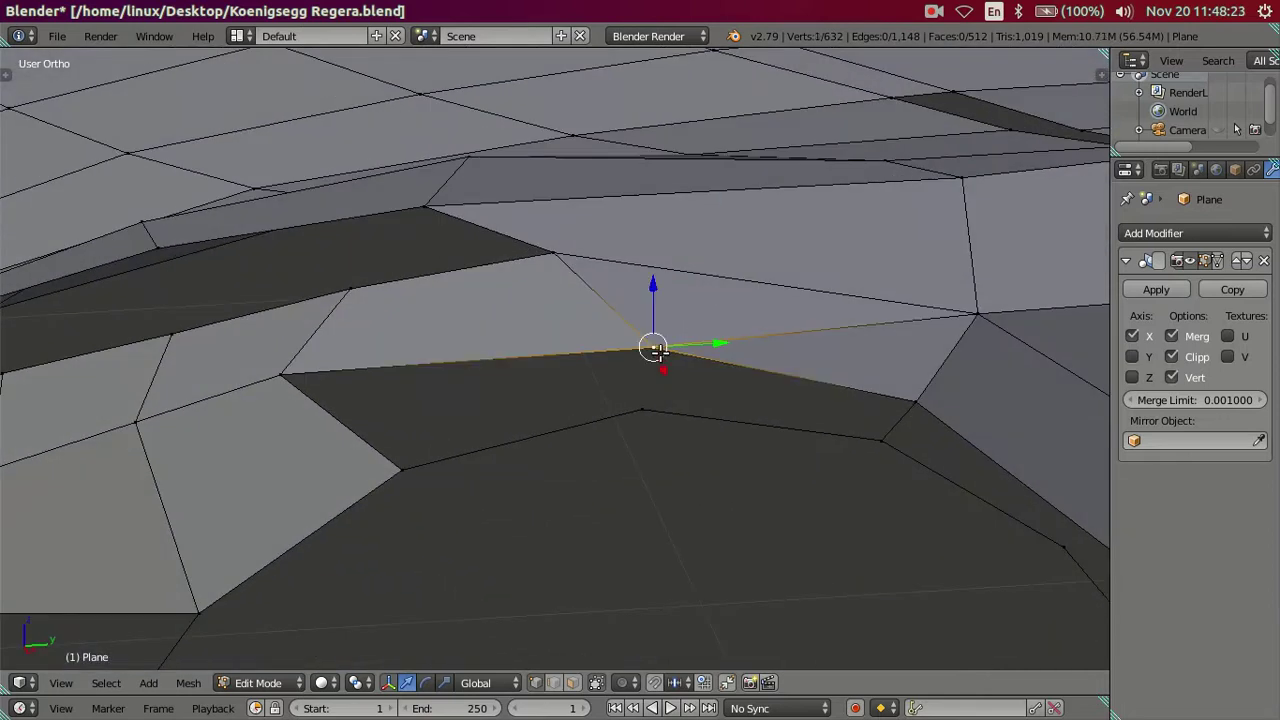
right_click(640, 410, "shift")
middle_click_drag(640, 408, 733, 413)
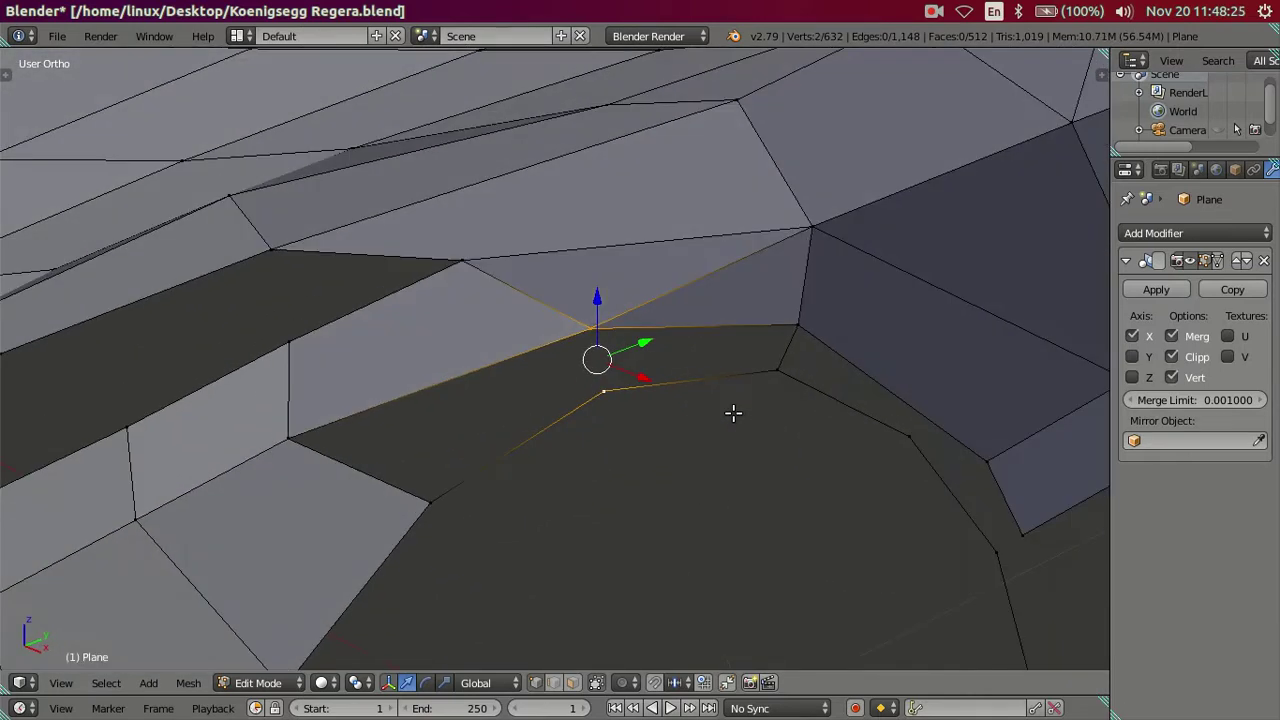
key("shift+s")
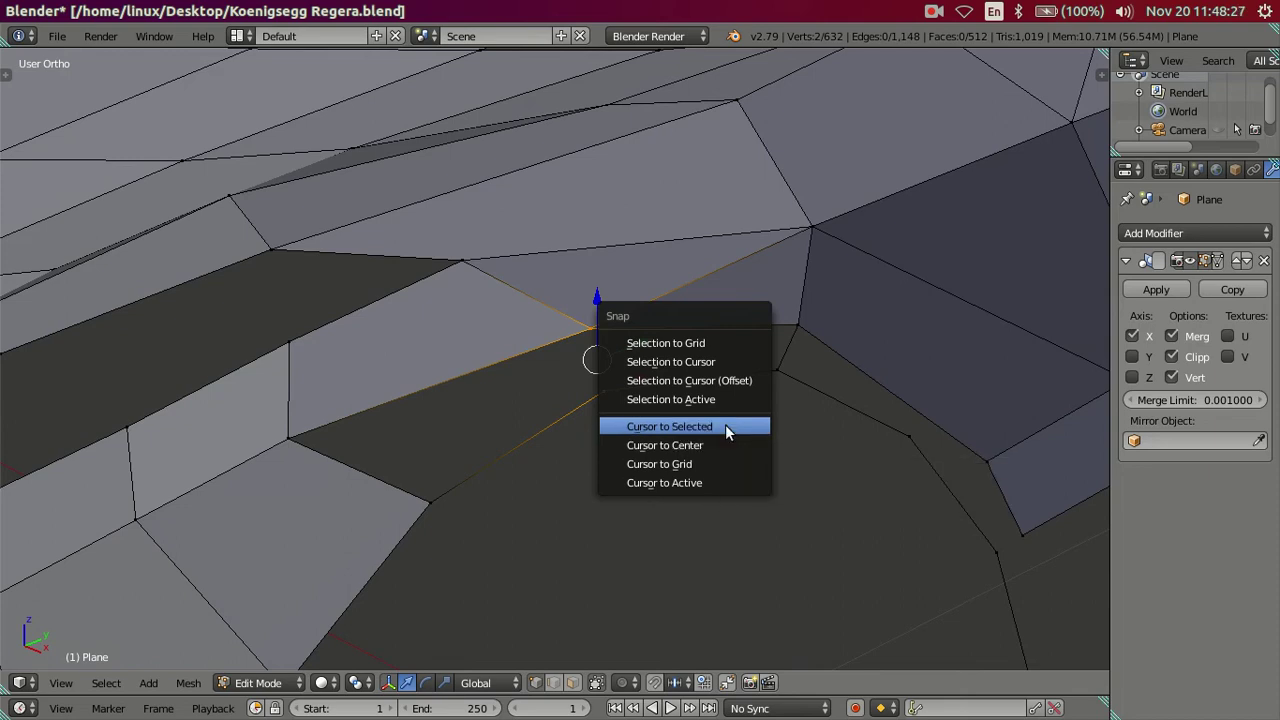
left_click(725, 424)
right_click(614, 342)
key("e")
left_click(766, 356)
key("shift+s")
left_click(748, 249)
mouse_move(724, 339)
middle_mouse_down()
mouse_move(729, 309)
mouse_move(650, 372)
middle_mouse_up()
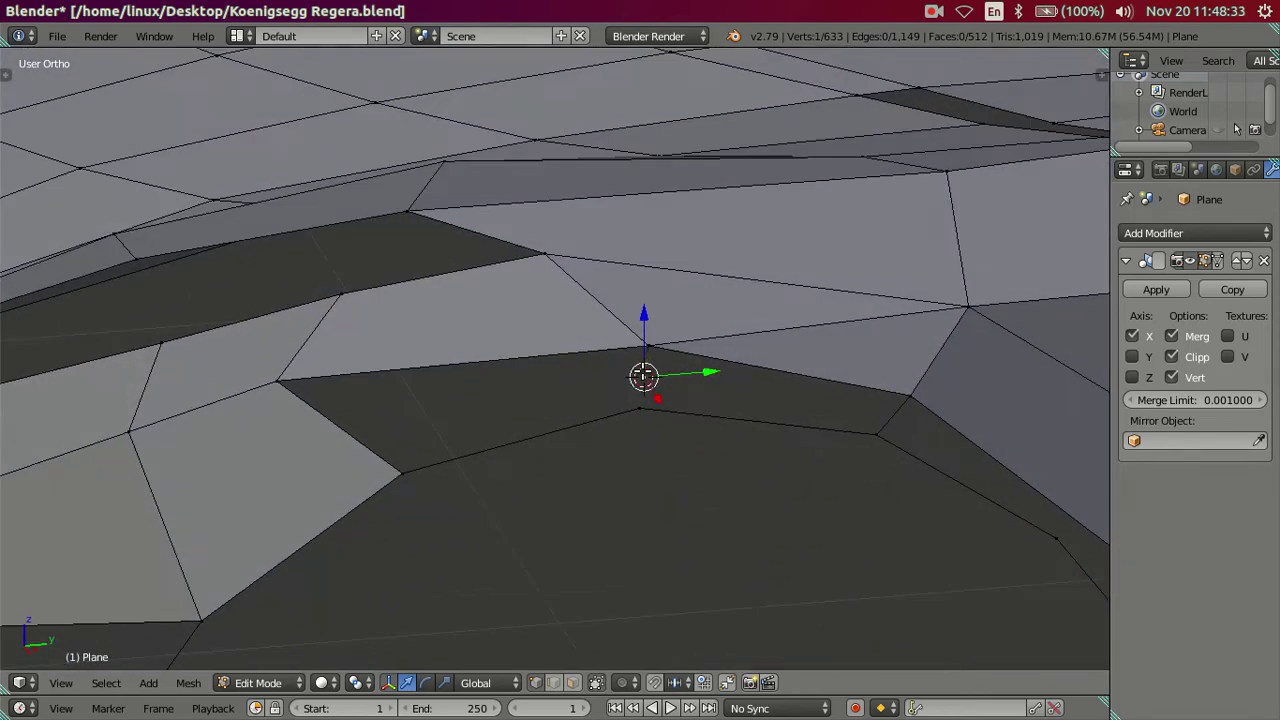
middle_click_drag(727, 395, 623, 400, "shift")
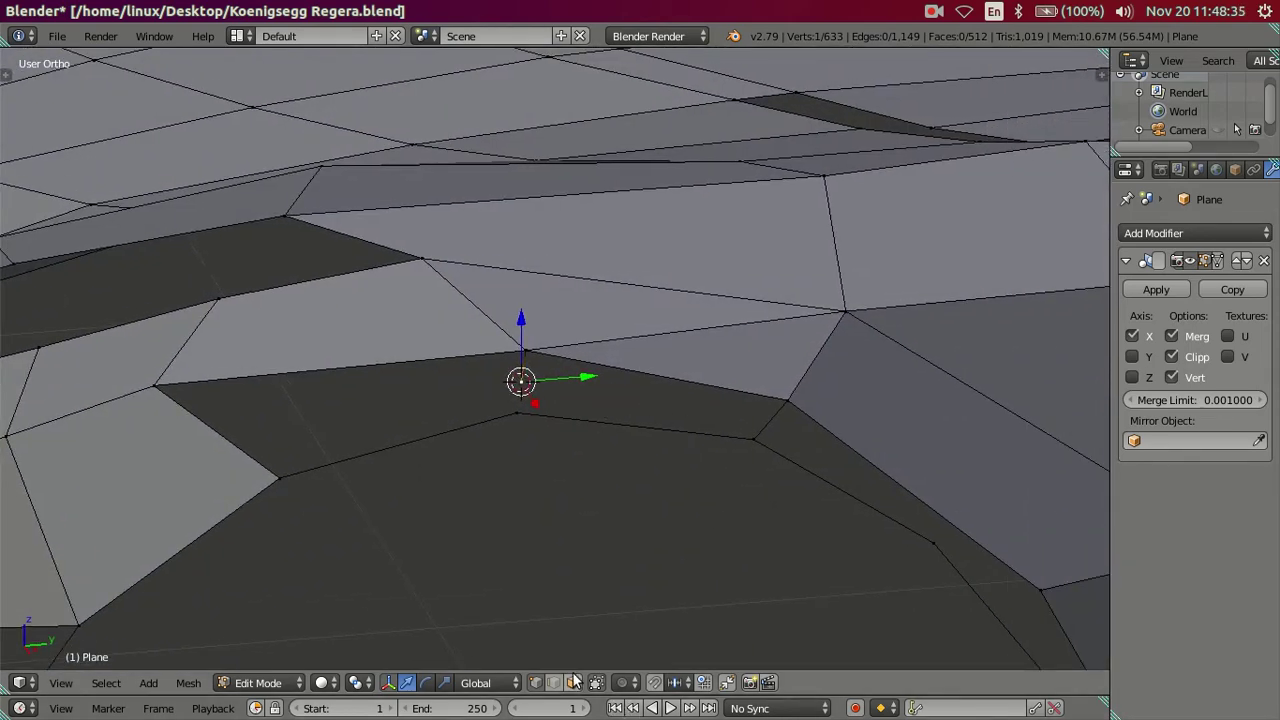
Step: Delete an edge with its face, then fill the three-edge gap with a new face
right_click(712, 407)
key("x")
left_click(736, 374)
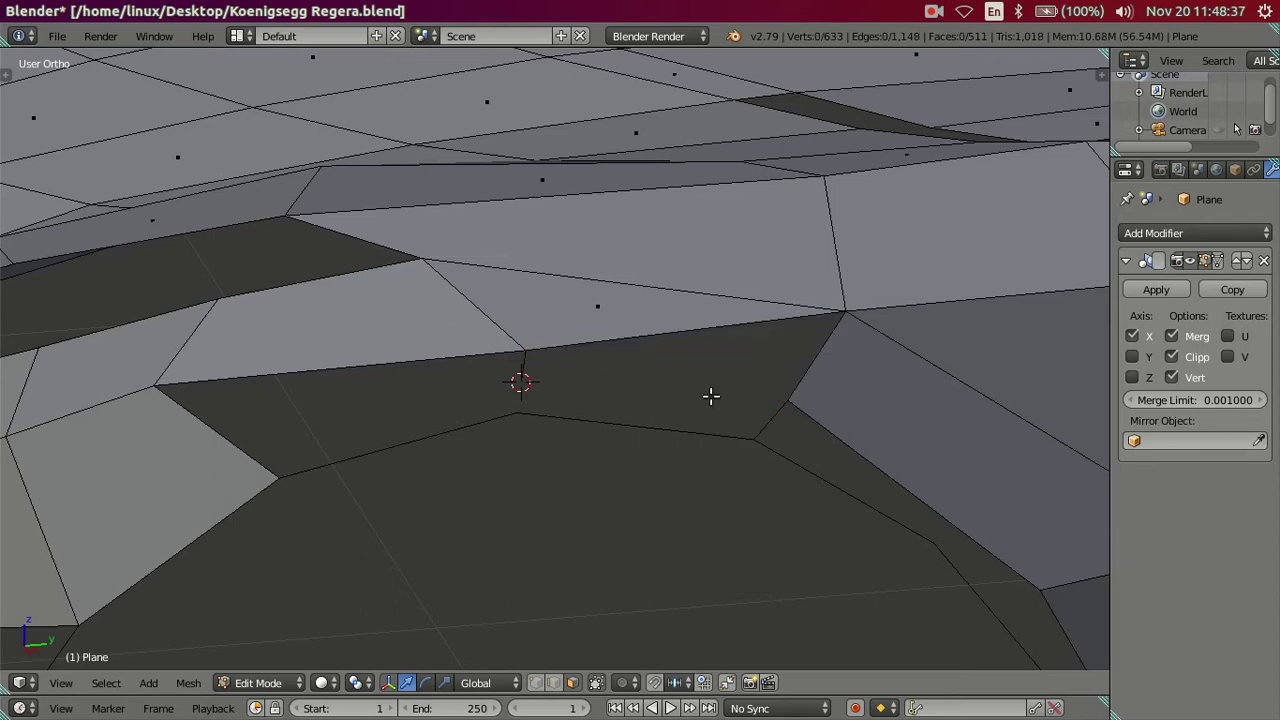
key("ctrl+Tab")
left_click(590, 368)
right_click(783, 396, "alt")
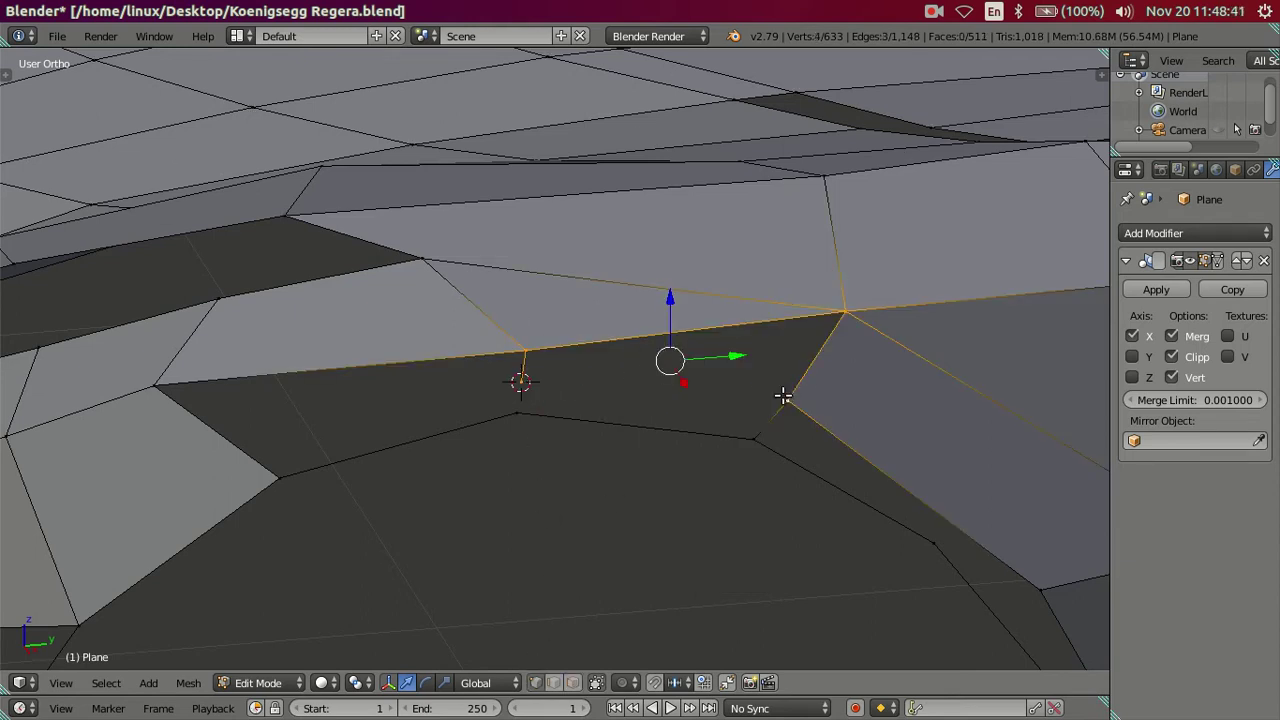
key("f")
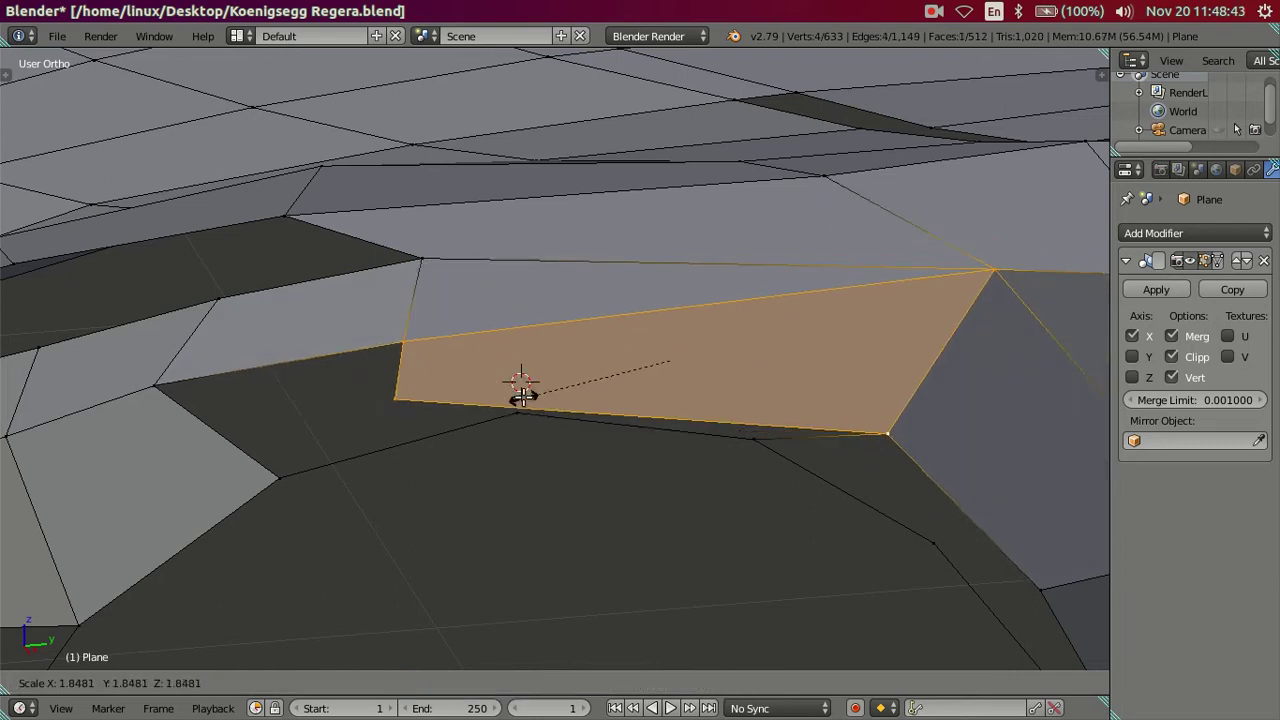
key("a")
mouse_move(521, 390)
middle_mouse_down()
mouse_move(577, 397)
mouse_move(434, 491)
mouse_move(651, 334)
mouse_move(601, 363)
middle_mouse_up()
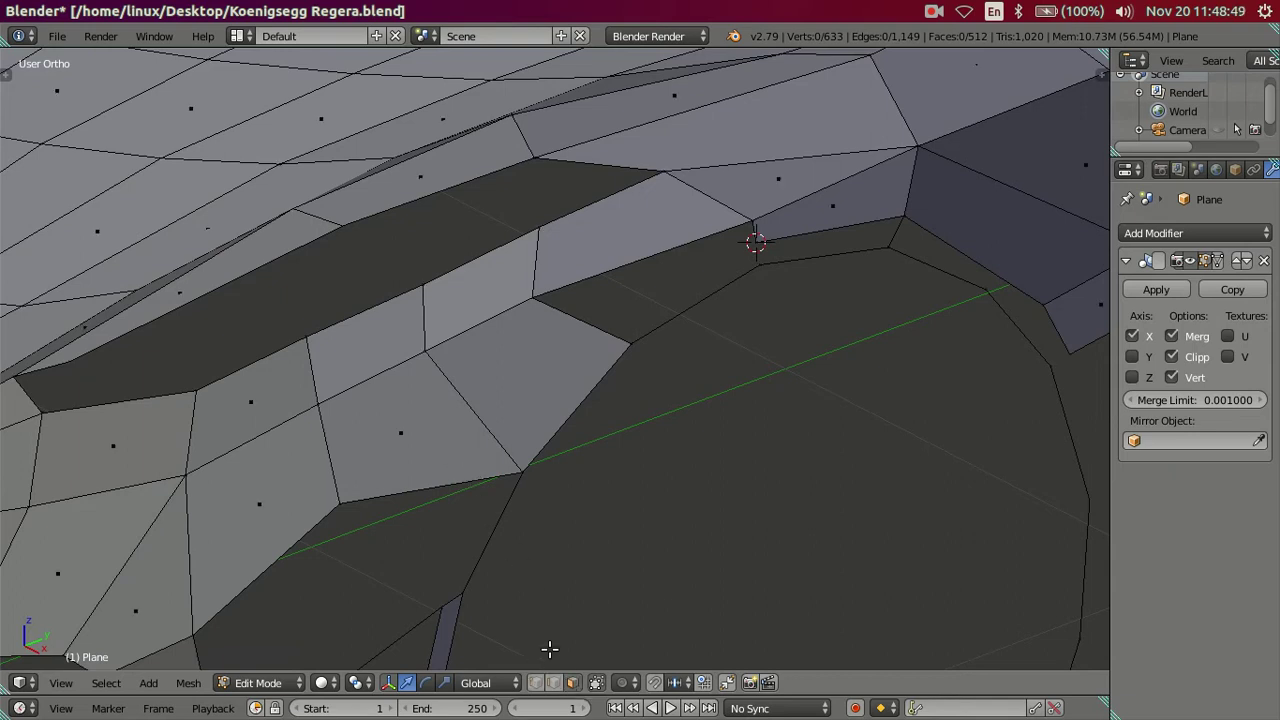
Step: Delete the quad face on the arch and add a loop cut across it
right_click(441, 412)
key("x")
left_click(584, 440)
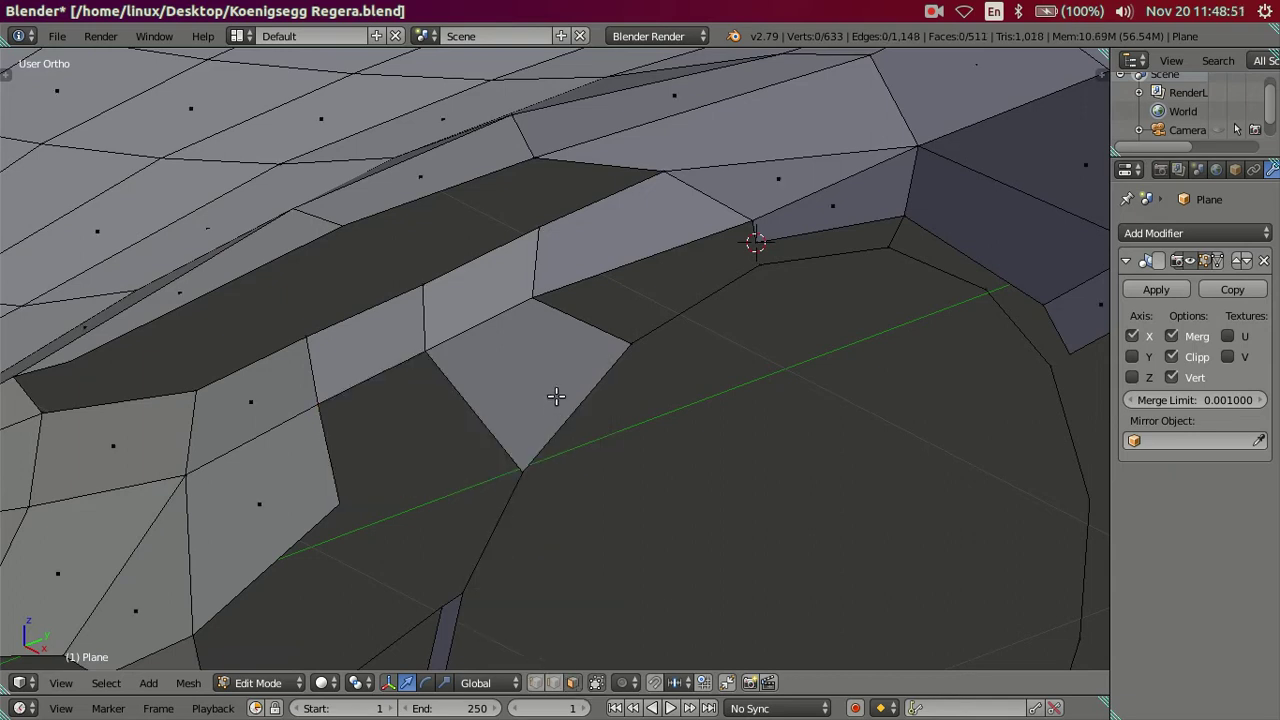
key("ctrl+r")
left_click(585, 356)
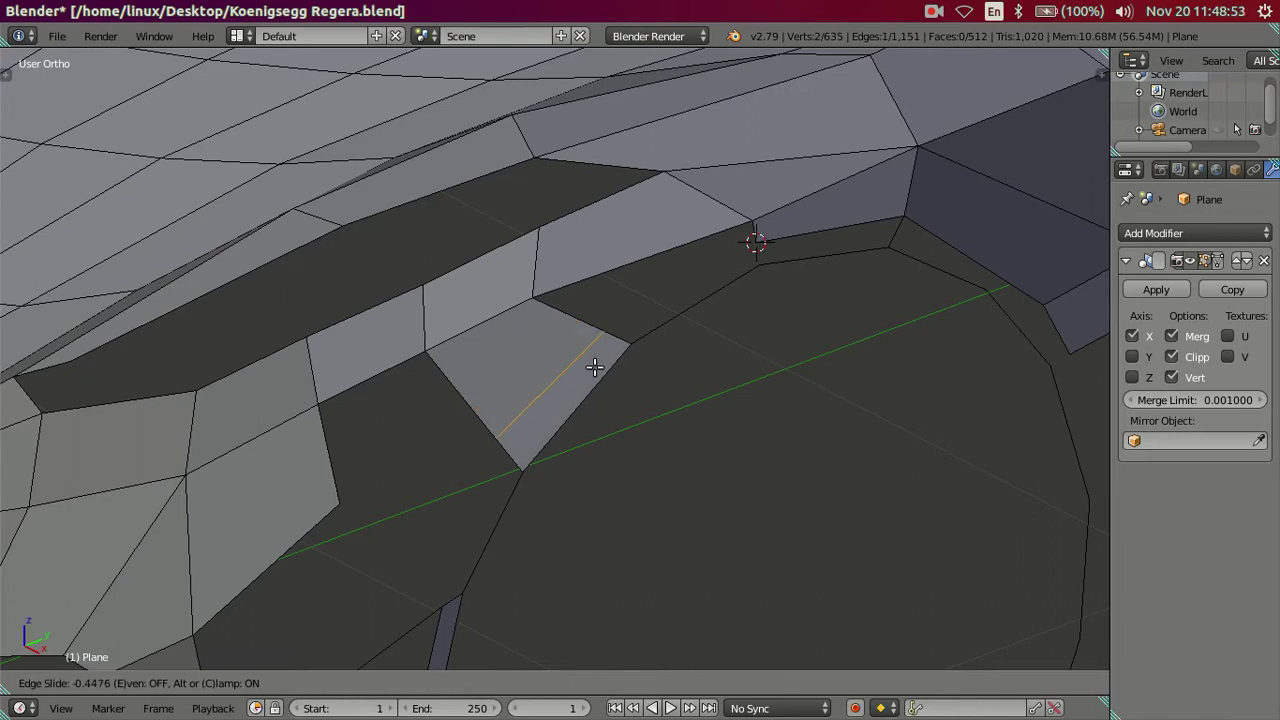
left_click(598, 368)
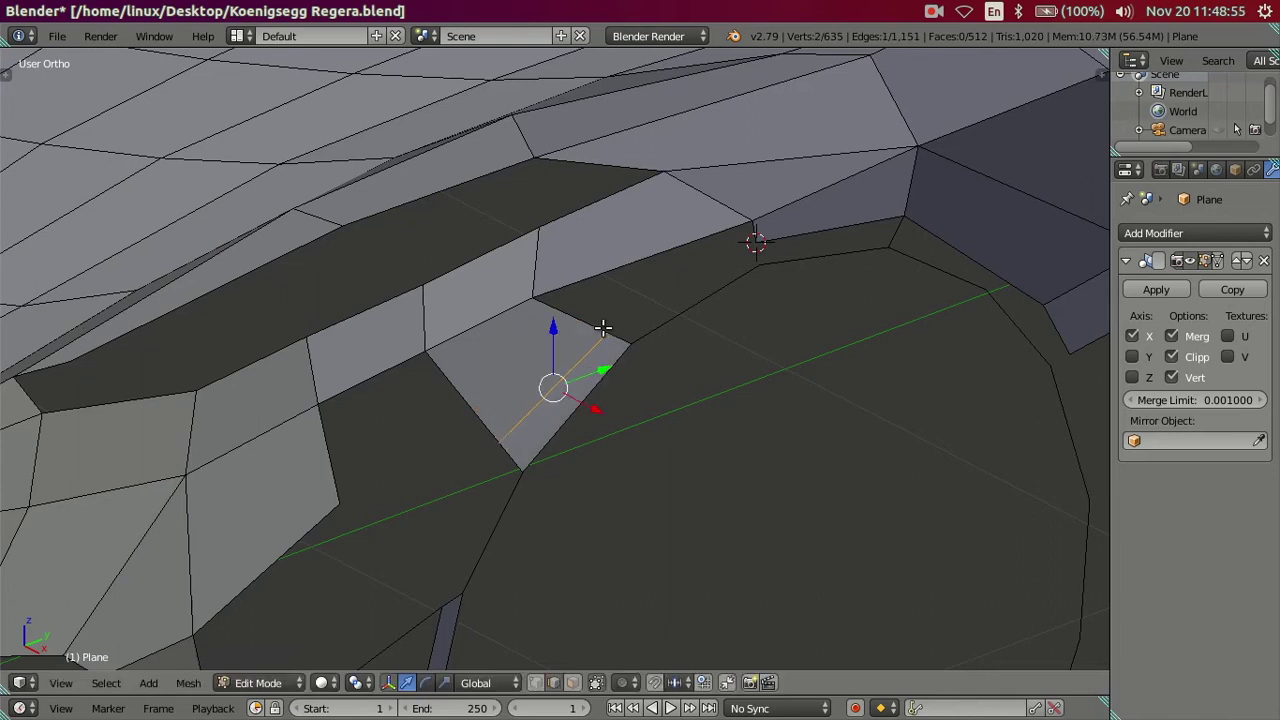
Step: Fill two vertex-path gaps on the arch with new faces
key("ctrl+Tab")
left_click(585, 467)
right_click(603, 314)
right_click(756, 244, "ctrl")
key("f")
right_click(508, 460)
right_click(340, 491, "ctrl")
key("f")
Step: In top view, move a vertex along Y to line up with the top reference
mouse_move(700, 580)
middle_mouse_down()
mouse_move(620, 480)
mouse_move(575, 473)
mouse_move(480, 514)
mouse_move(414, 491)
mouse_move(621, 455)
mouse_move(789, 534)
mouse_move(817, 514)
mouse_move(831, 611)
mouse_move(609, 484)
middle_mouse_up()
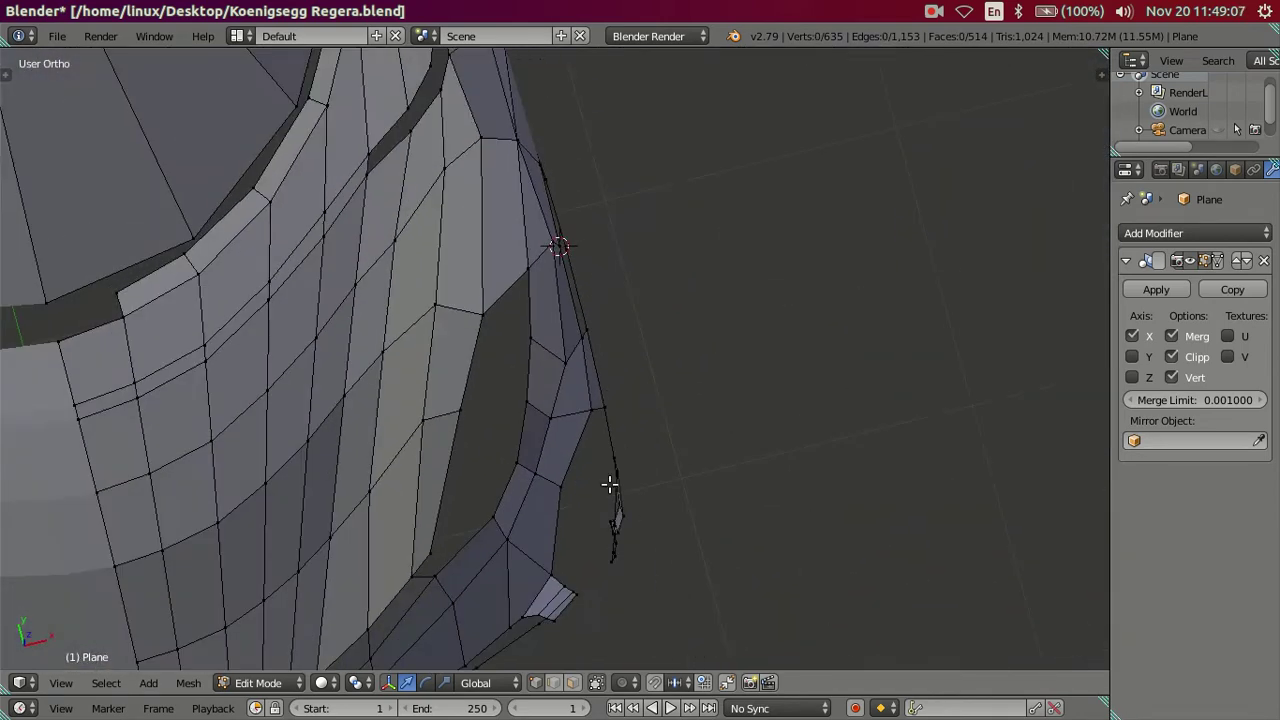
key("KP_7")
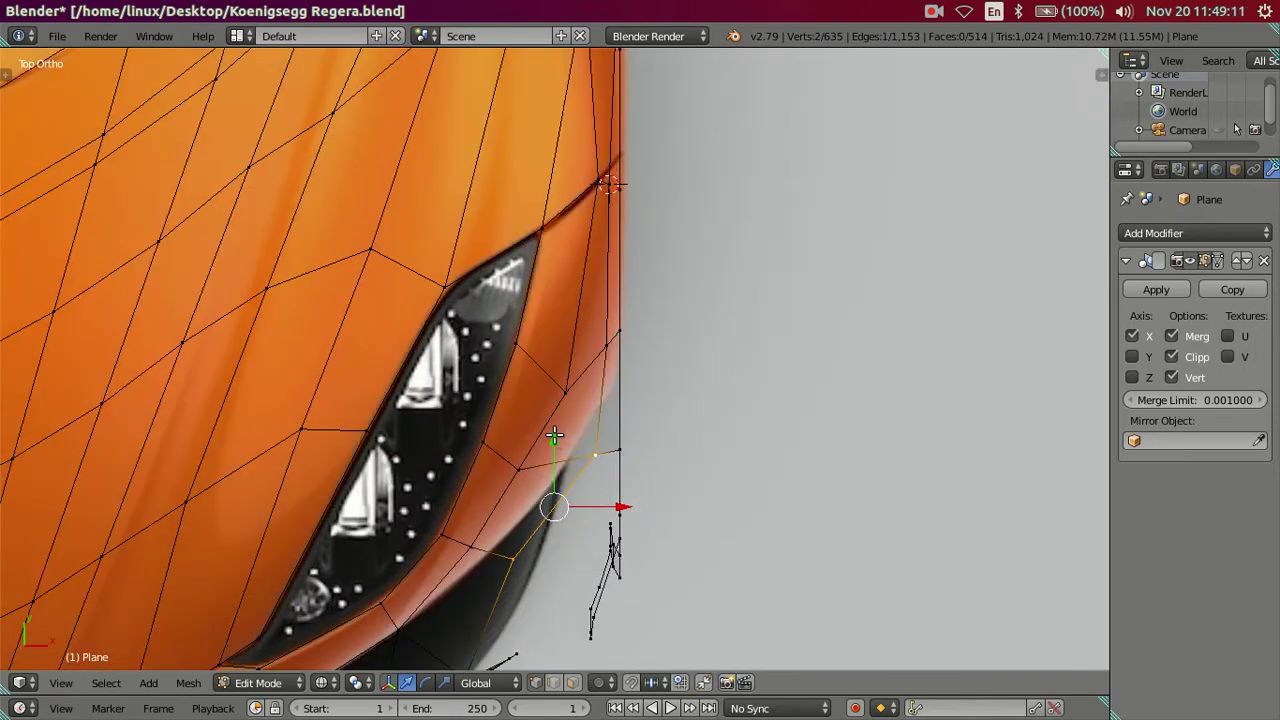
left_click_drag(554, 434, 566, 443)
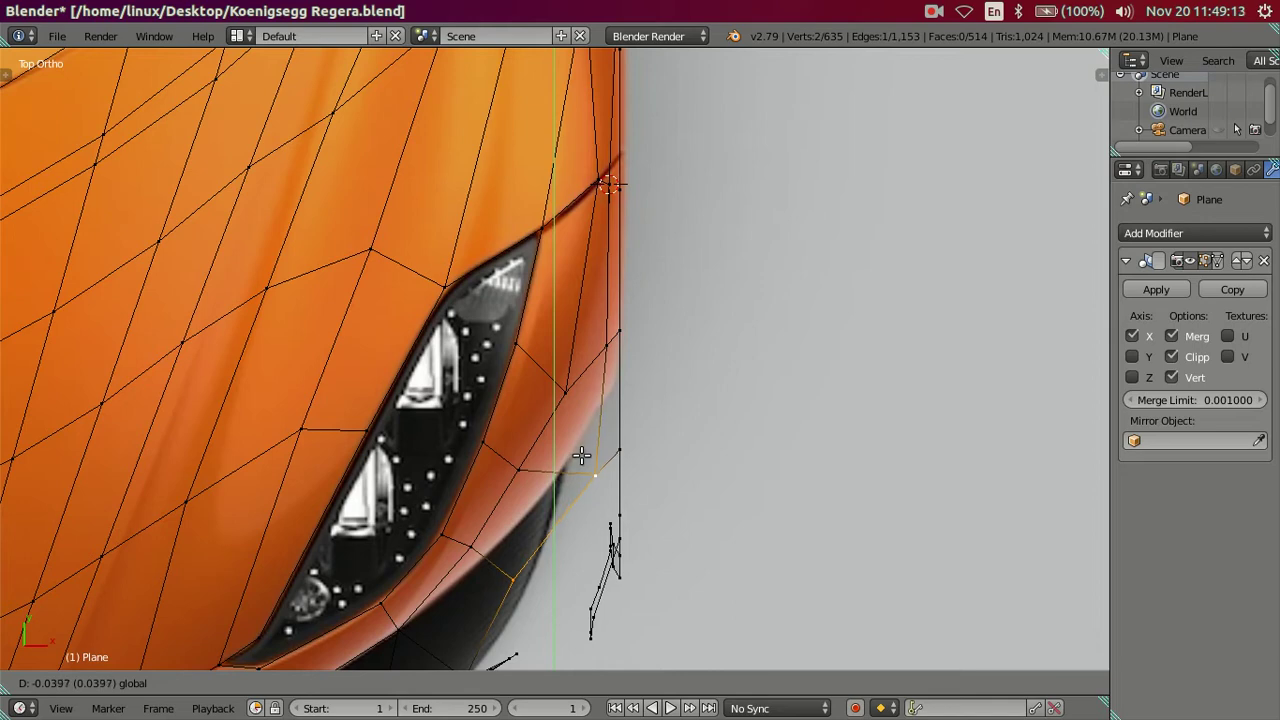
left_click(585, 458)
scroll(586, 465, "down", 3)
scroll(771, 529, "down", 3)
Step: Fill the lower rim edge path with a face and select four vertices for the next fill
mouse_move(771, 529)
middle_mouse_down()
mouse_move(694, 400)
mouse_move(576, 327)
mouse_move(623, 349)
mouse_move(437, 391)
mouse_move(537, 371)
mouse_move(626, 434)
mouse_move(686, 451)
mouse_move(731, 440)
middle_mouse_up()
right_click(731, 440, "alt")
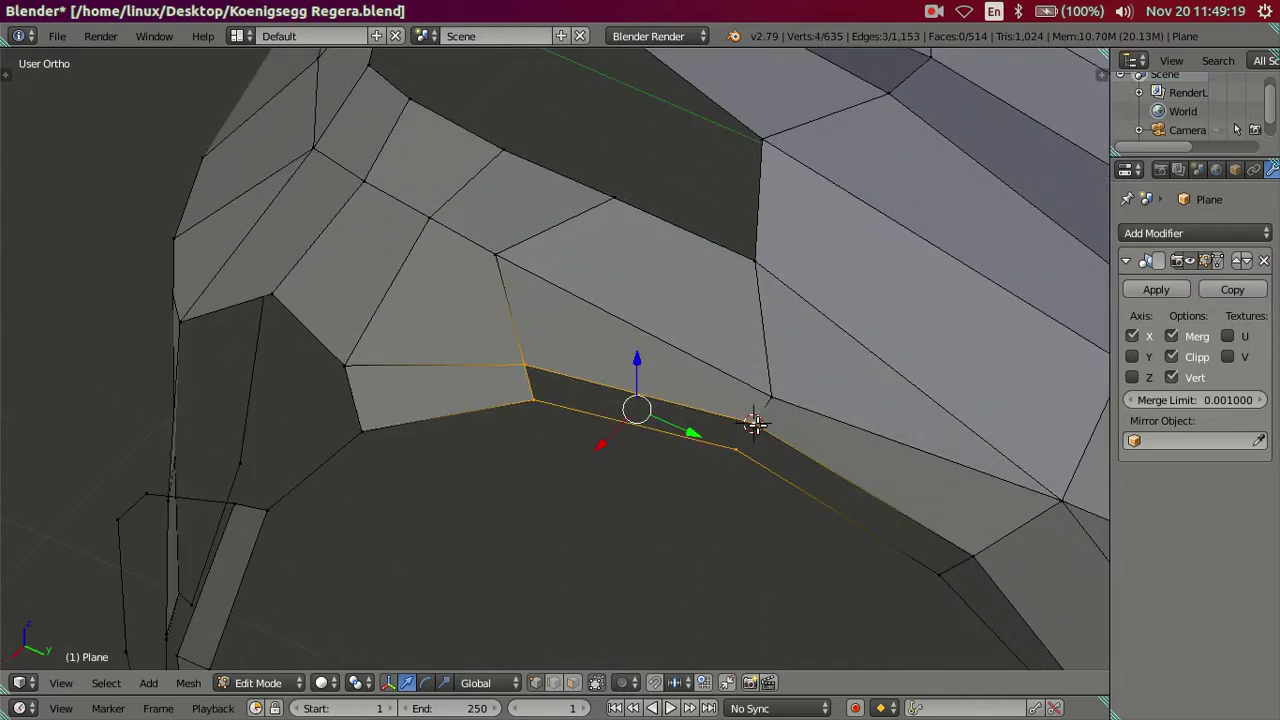
key("f")
right_click(939, 574)
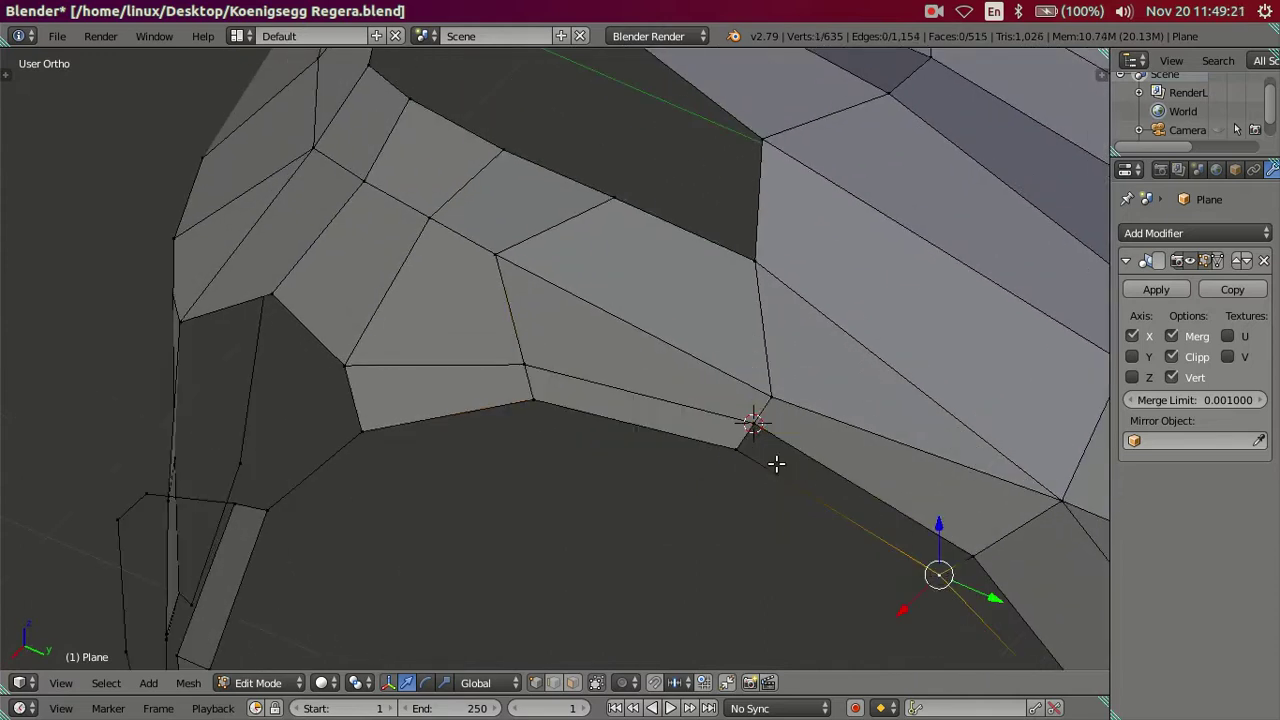
right_click(741, 430, "shift")
right_click(942, 545, "shift")
right_click(962, 545, "shift")
middle_click_drag(946, 534, 843, 454)
Step: Fill the four selected vertices and the gap up to the upper vertex with new faces
key("f")
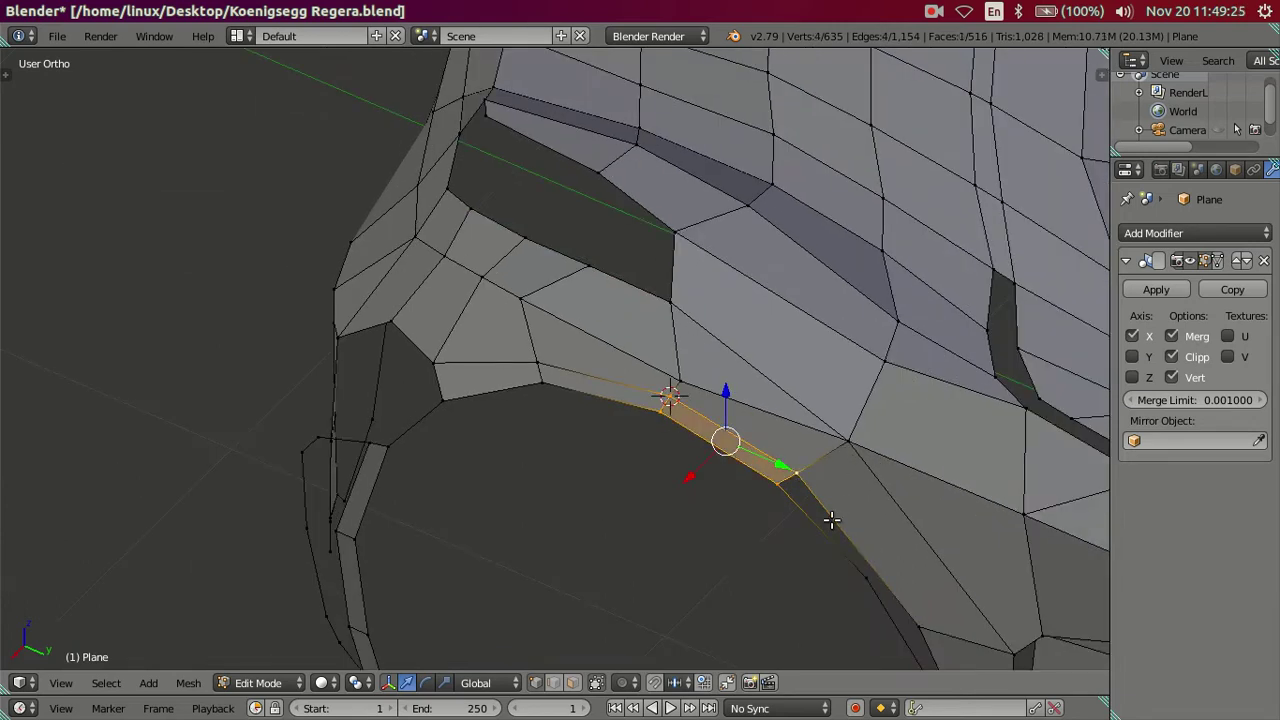
middle_click_drag(831, 520, 686, 400)
key("a")
mouse_move(491, 217)
middle_mouse_down()
mouse_move(337, 318)
mouse_move(600, 271)
mouse_move(676, 425)
middle_mouse_up()
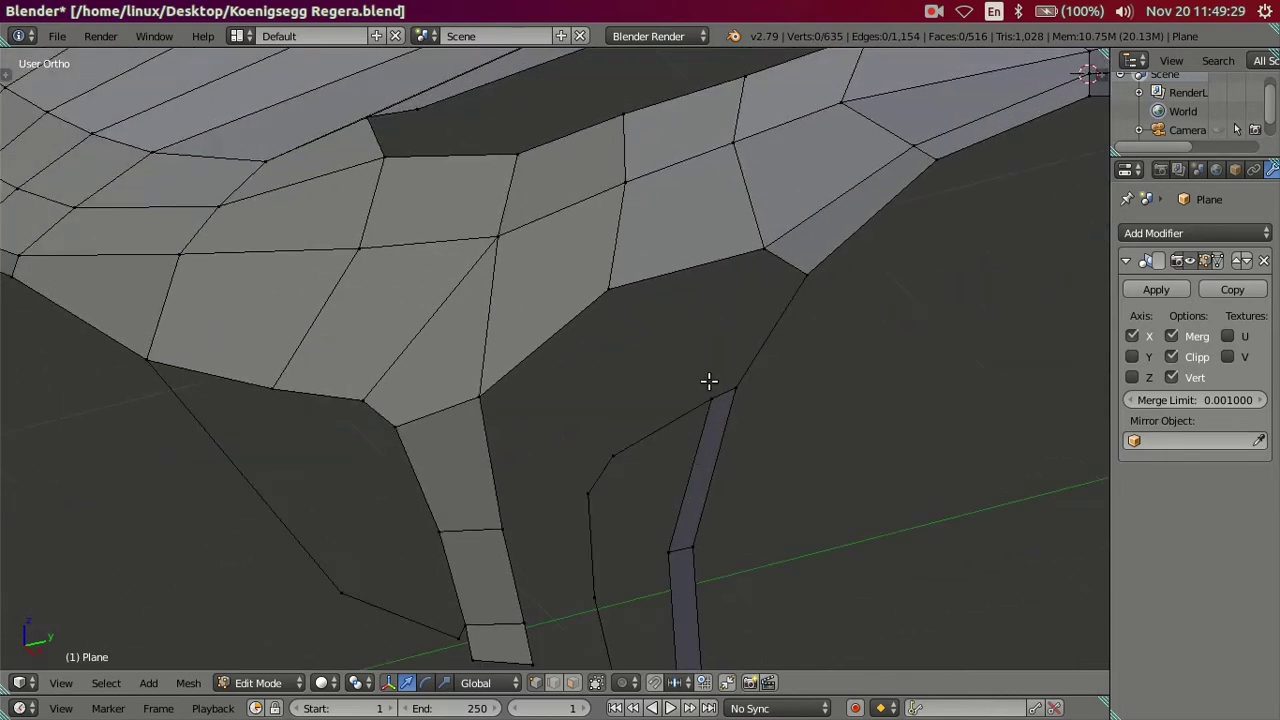
right_click(760, 250, "ctrl")
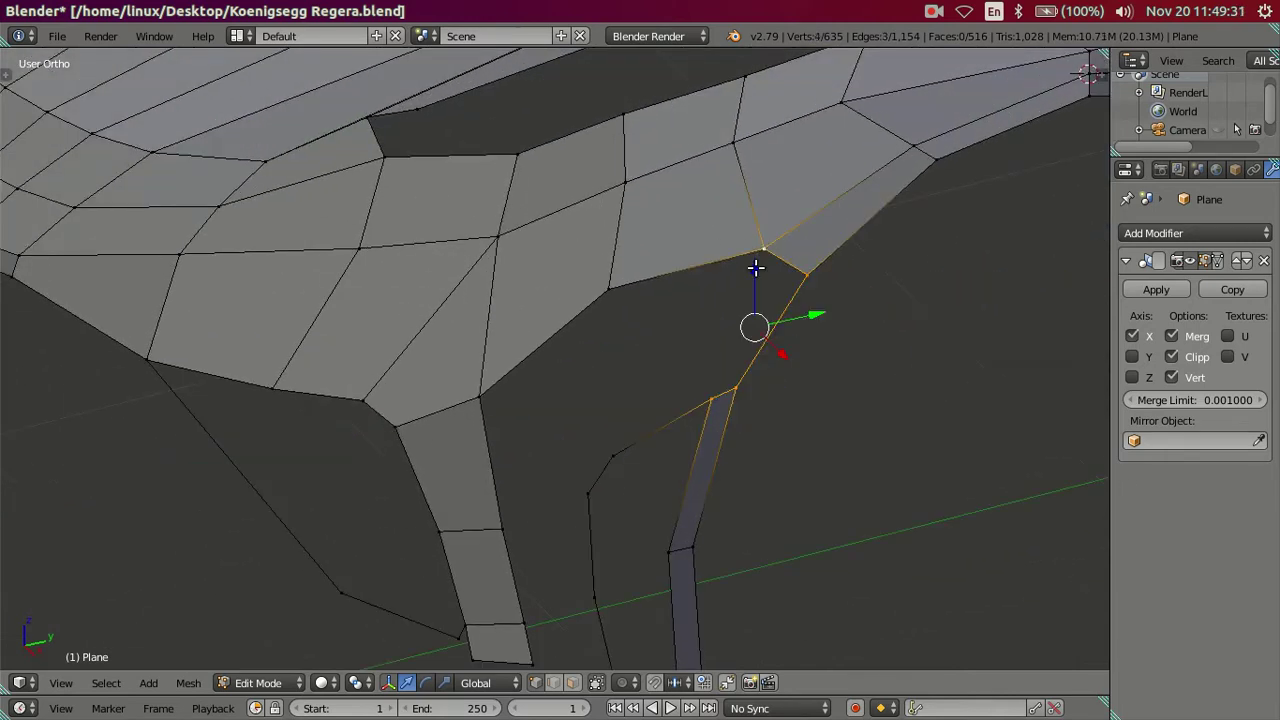
key("f")
key("a")
Step: Fill two more gaps beside the vent strip from shortest vertex paths
mouse_move(723, 343)
middle_mouse_down()
mouse_move(686, 286)
mouse_move(654, 323)
mouse_move(738, 365)
middle_mouse_up()
right_click(620, 415)
right_click(604, 297, "ctrl")
key("f")
mouse_move(606, 294)
middle_mouse_down()
mouse_move(729, 391)
mouse_move(716, 341)
mouse_move(714, 380)
middle_mouse_up()
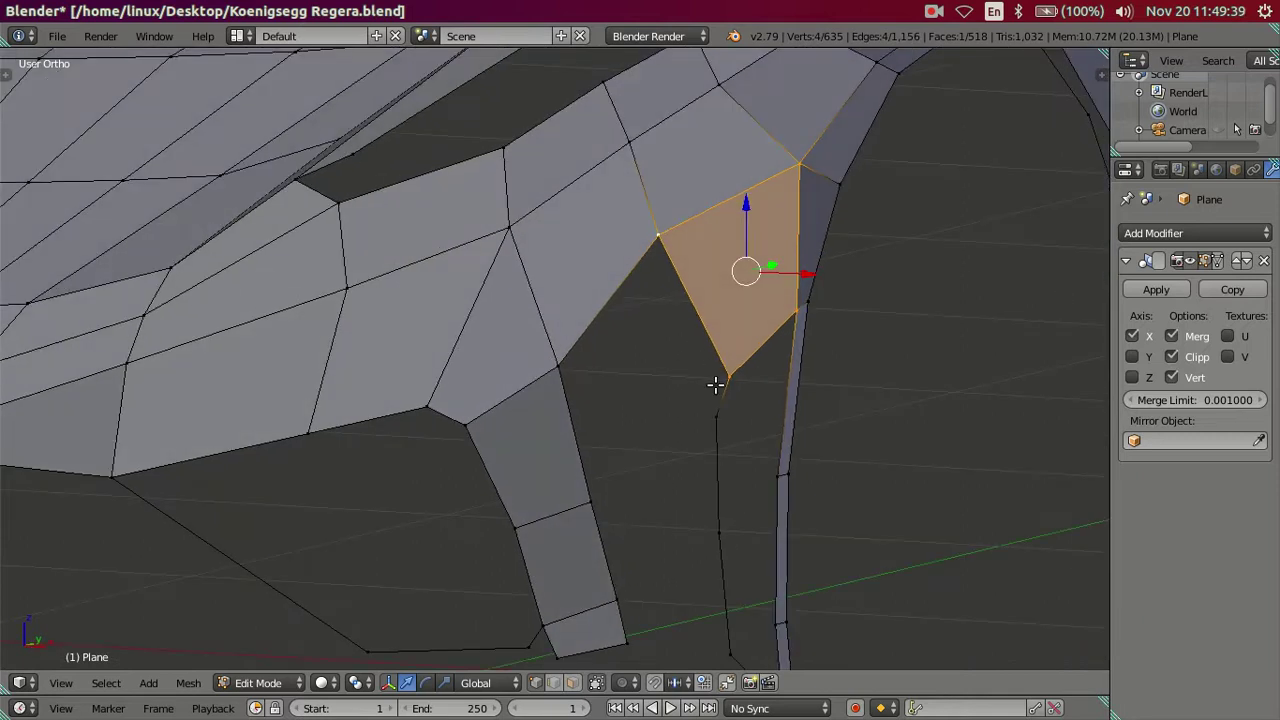
right_click(700, 399)
right_click(566, 367, "ctrl")
key("f")
mouse_move(566, 370)
middle_mouse_down()
mouse_move(600, 403)
mouse_move(670, 300)
middle_mouse_up()
Step: Fill the three-edge border gap with a face, skipping a trial loop cut
key("ctrl+r")
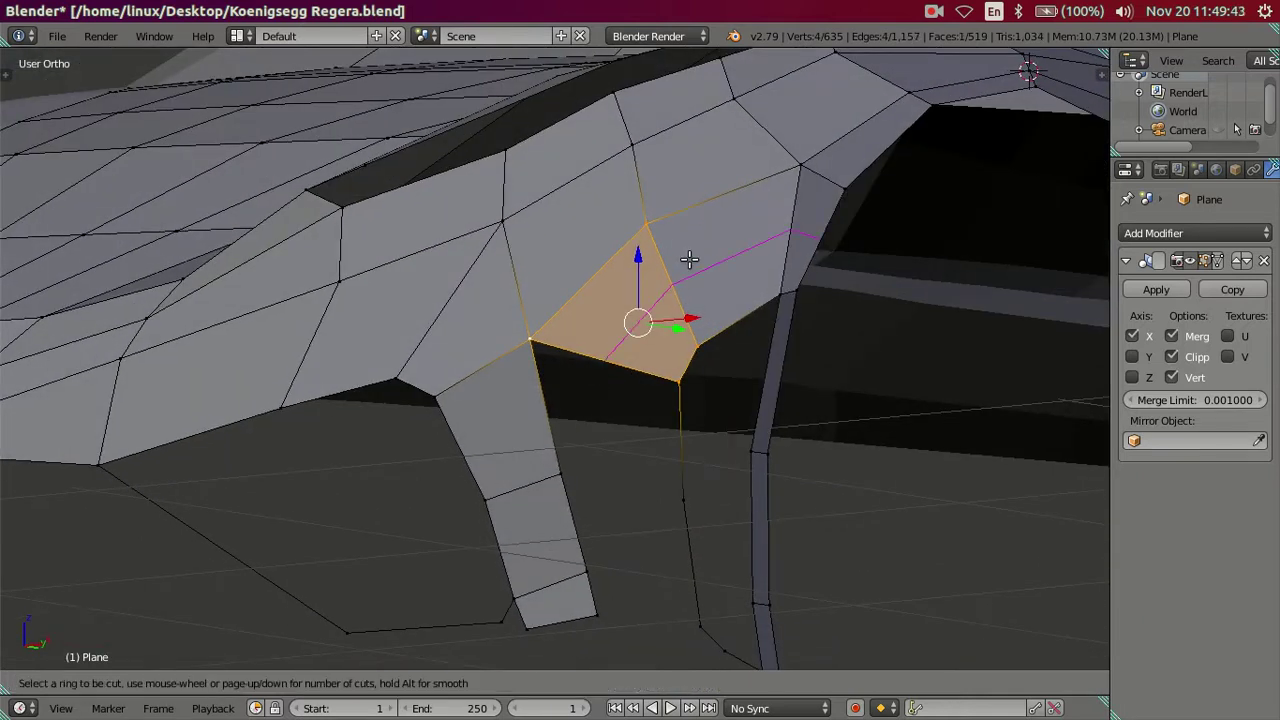
key("Escape")
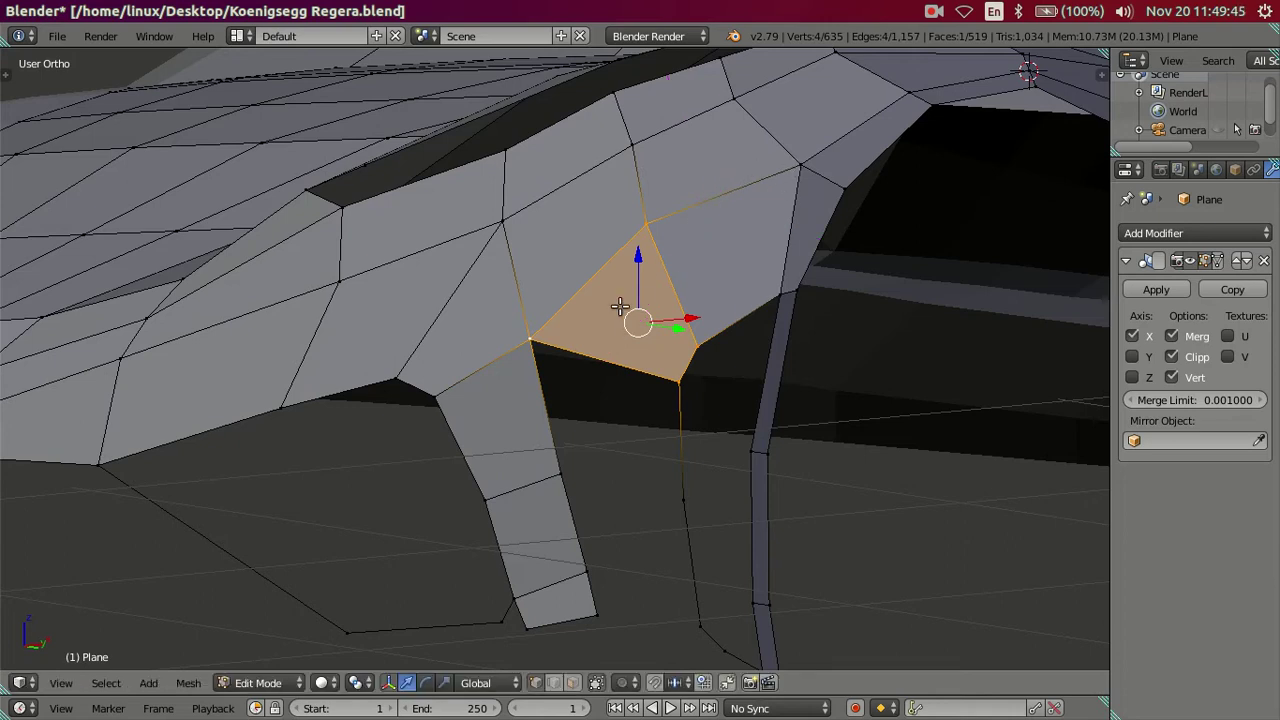
middle_click_drag(621, 307, 575, 390)
left_click(563, 434, "alt")
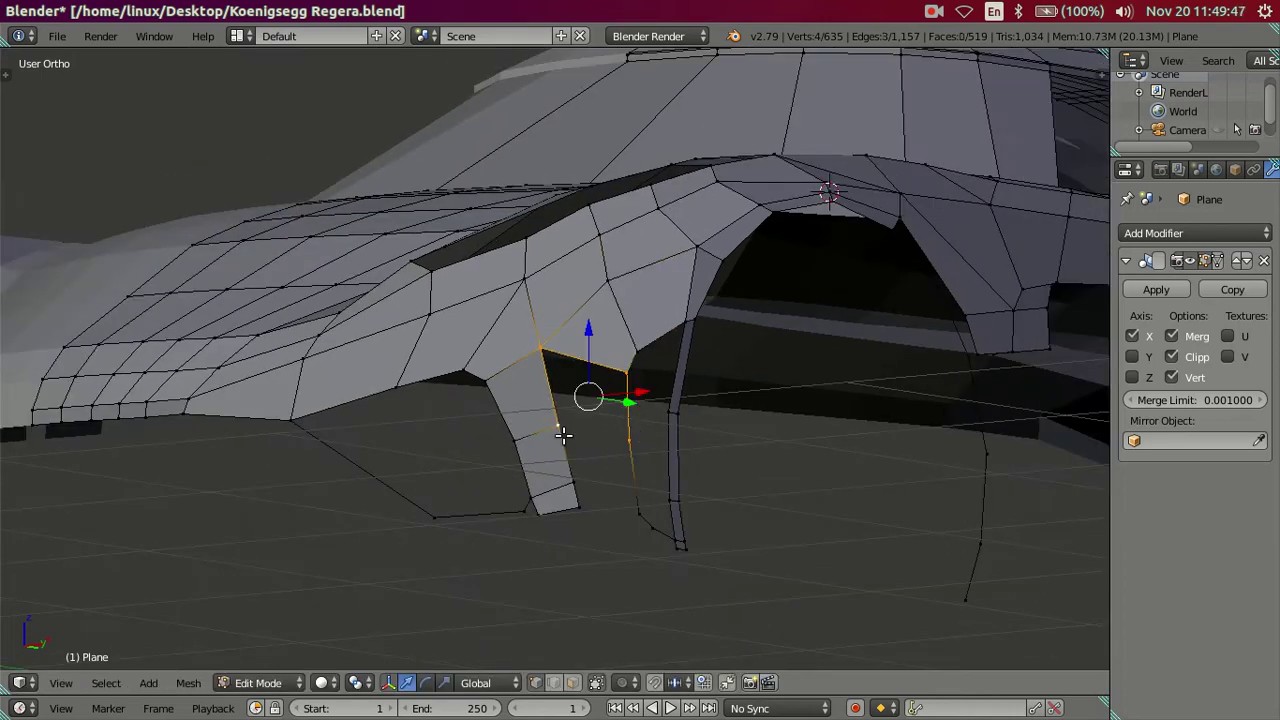
key("f")
Step: Check the trim strip against the front reference and select its lower corner vertex
right_click(620, 510)
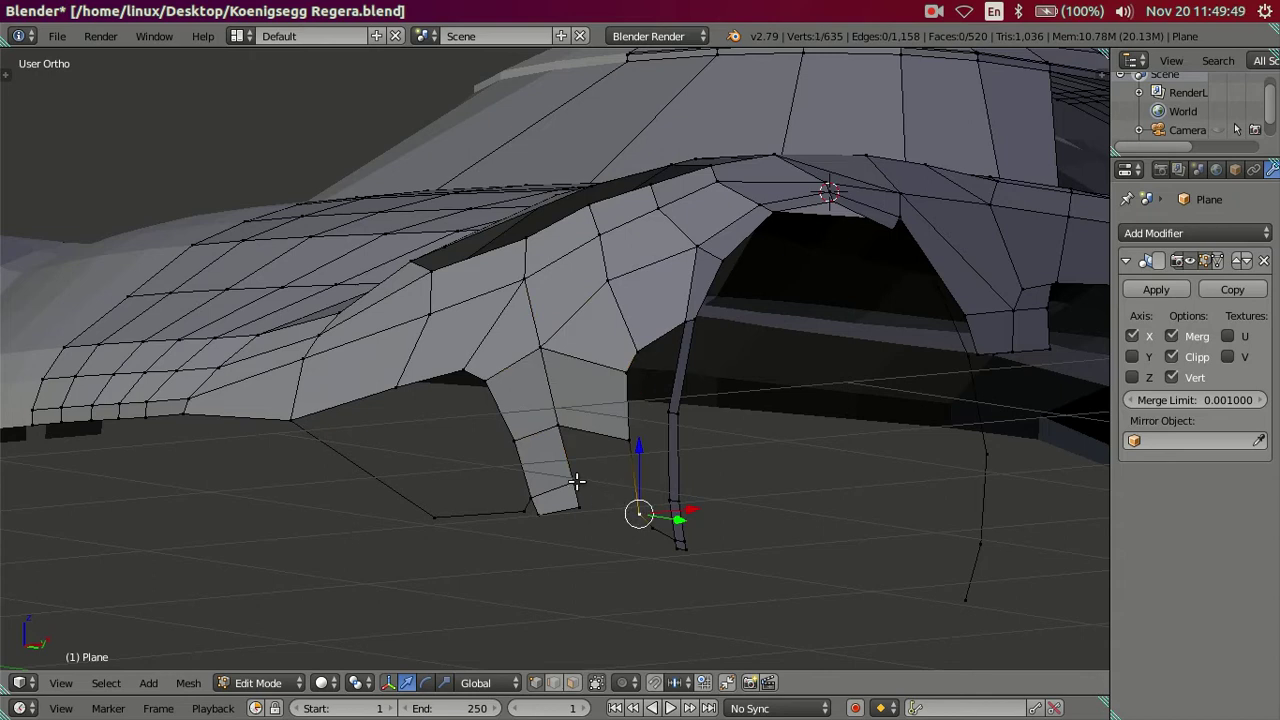
right_click(606, 491, "alt")
scroll(563, 551, "up", 2)
mouse_move(563, 551)
middle_mouse_down("shift")
mouse_move(534, 363)
mouse_move(655, 393)
middle_mouse_up("shift")
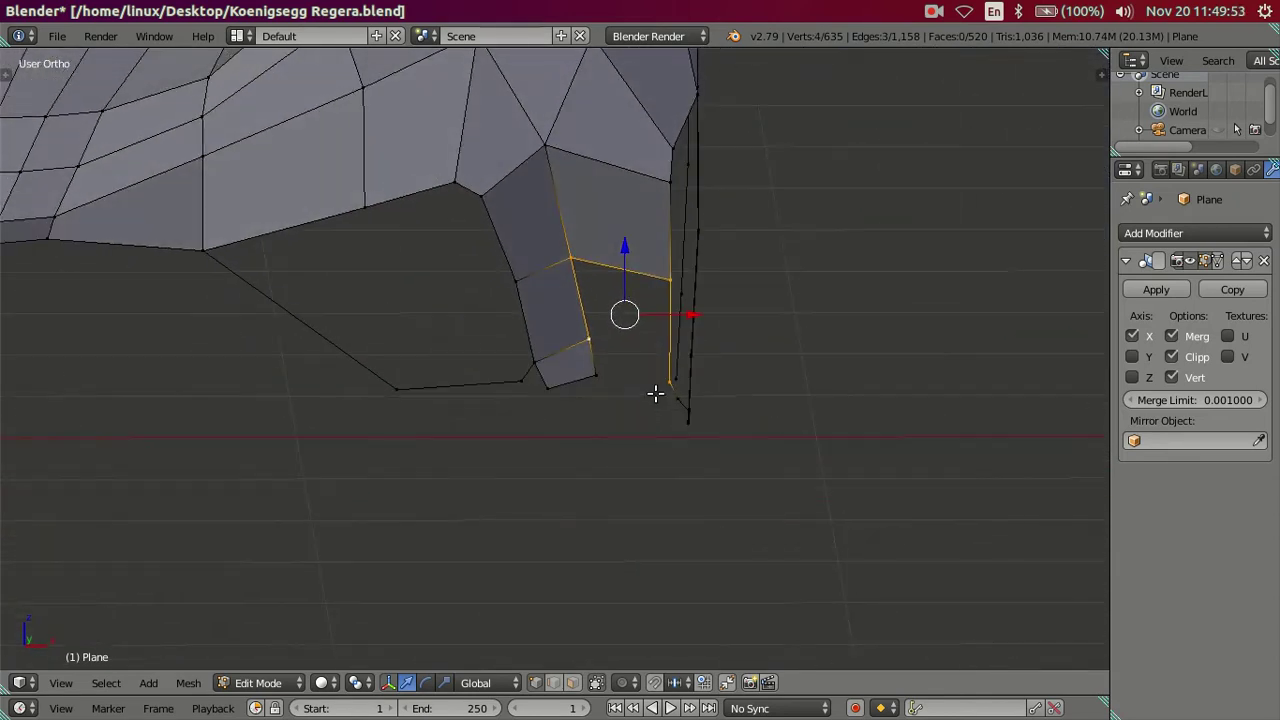
key("KP_1")
scroll(654, 395, "up", 2)
scroll(654, 395, "up", 1)
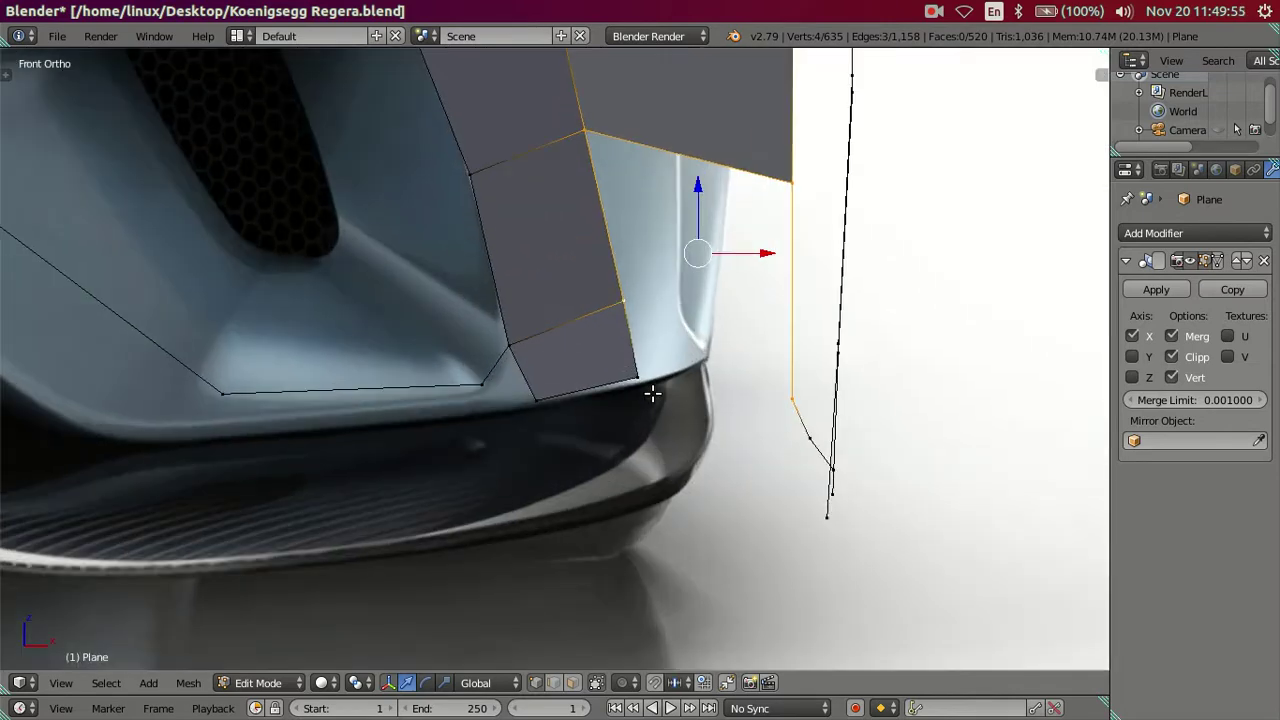
scroll(654, 395, "up", 1)
right_click(623, 312)
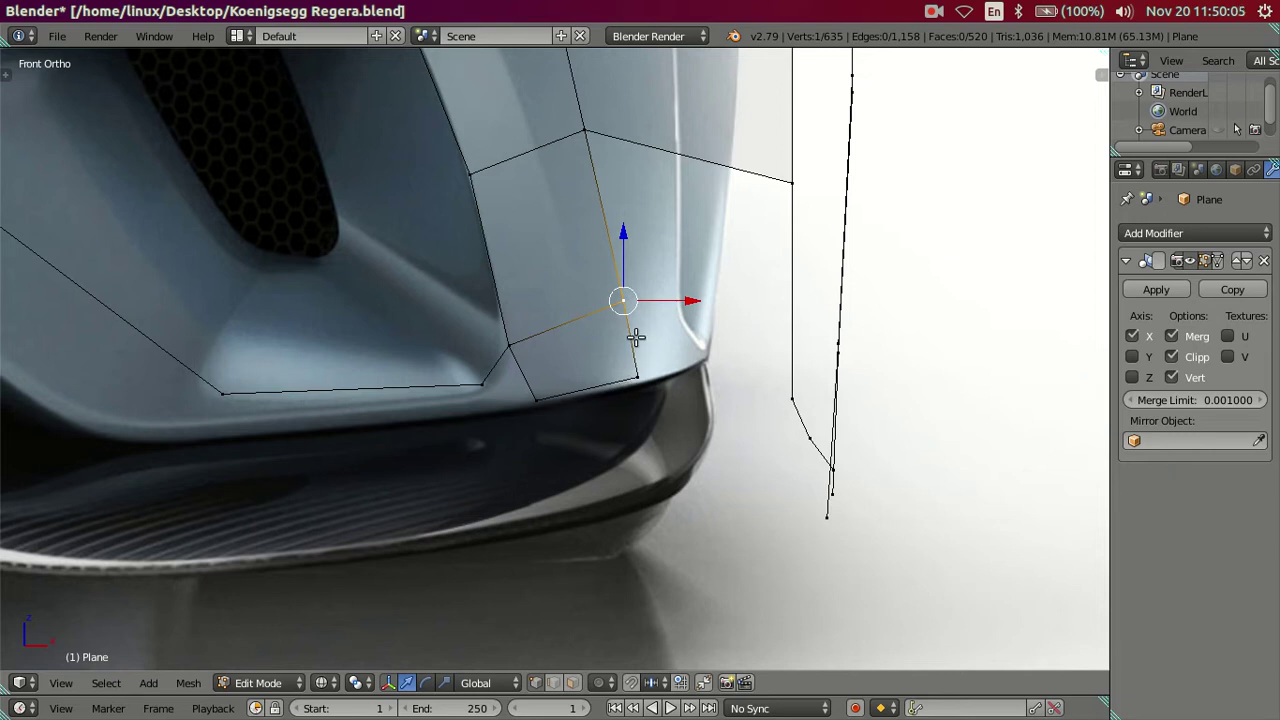
Step: Frame the side vent in the side reference view with solid shading and nothing selected
scroll(636, 338, "down", 5)
scroll(657, 271, "down", 1)
middle_click_drag(657, 271, 627, 353, "shift")
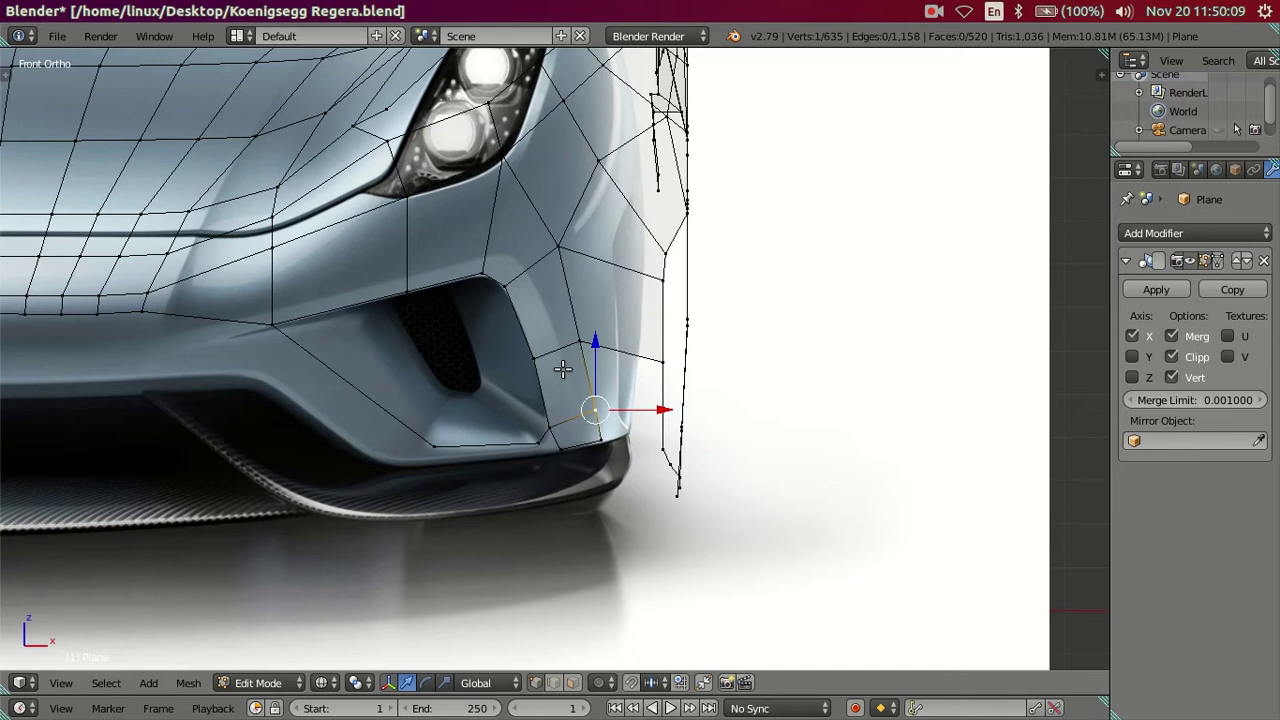
scroll(563, 369, "up", 1)
scroll(563, 369, "up", 1)
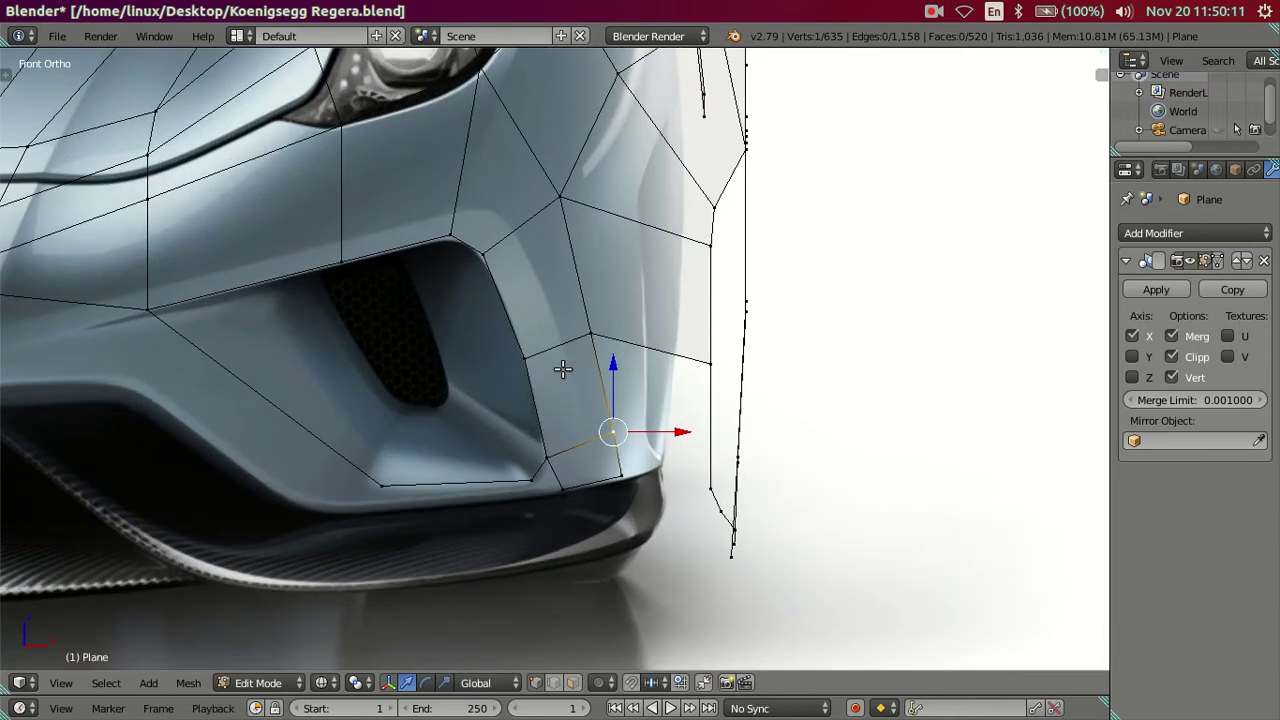
scroll(563, 369, "up", 1)
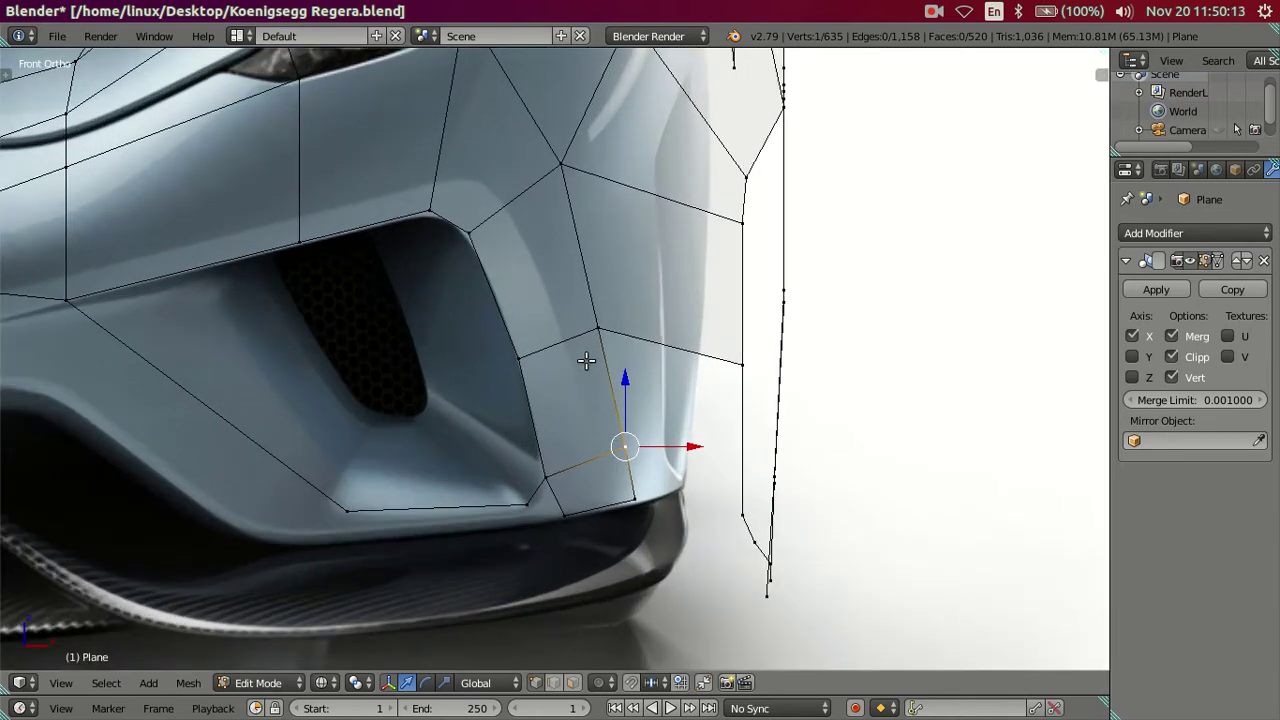
scroll(638, 491, "down", 3)
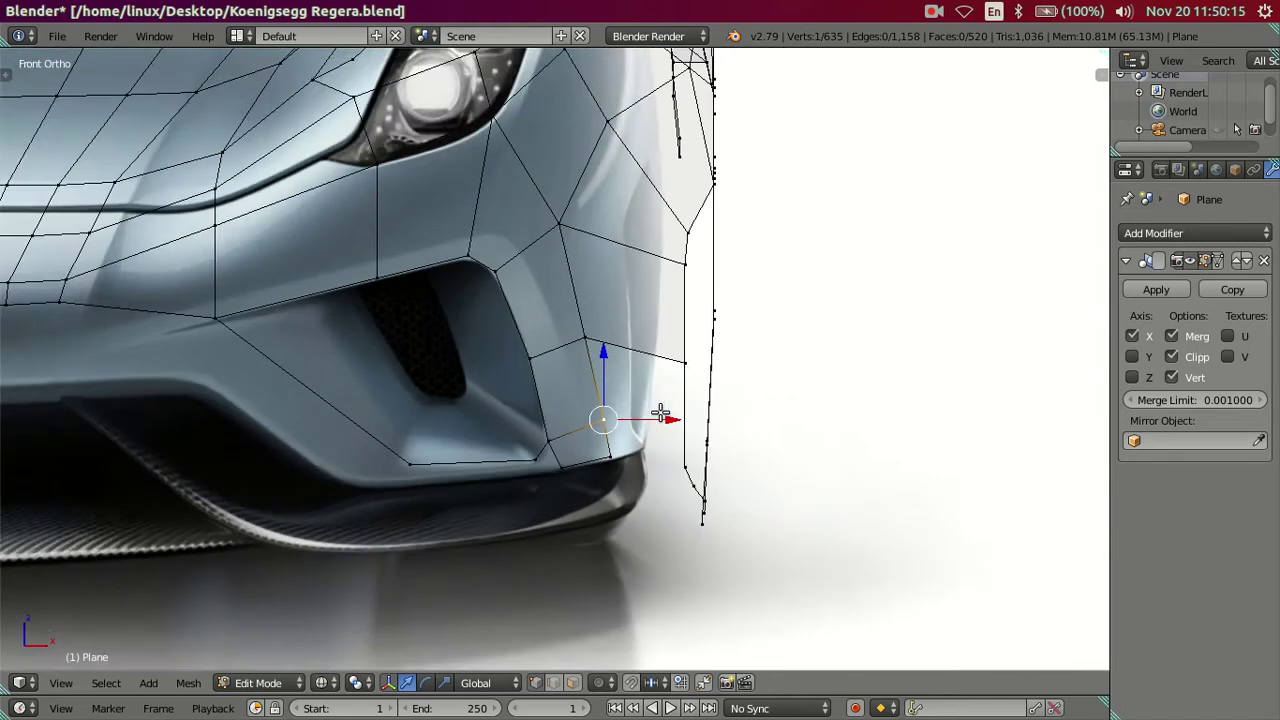
key("KP_3")
scroll(463, 385, "up", 2)
middle_click_drag(464, 385, 517, 338, "shift")
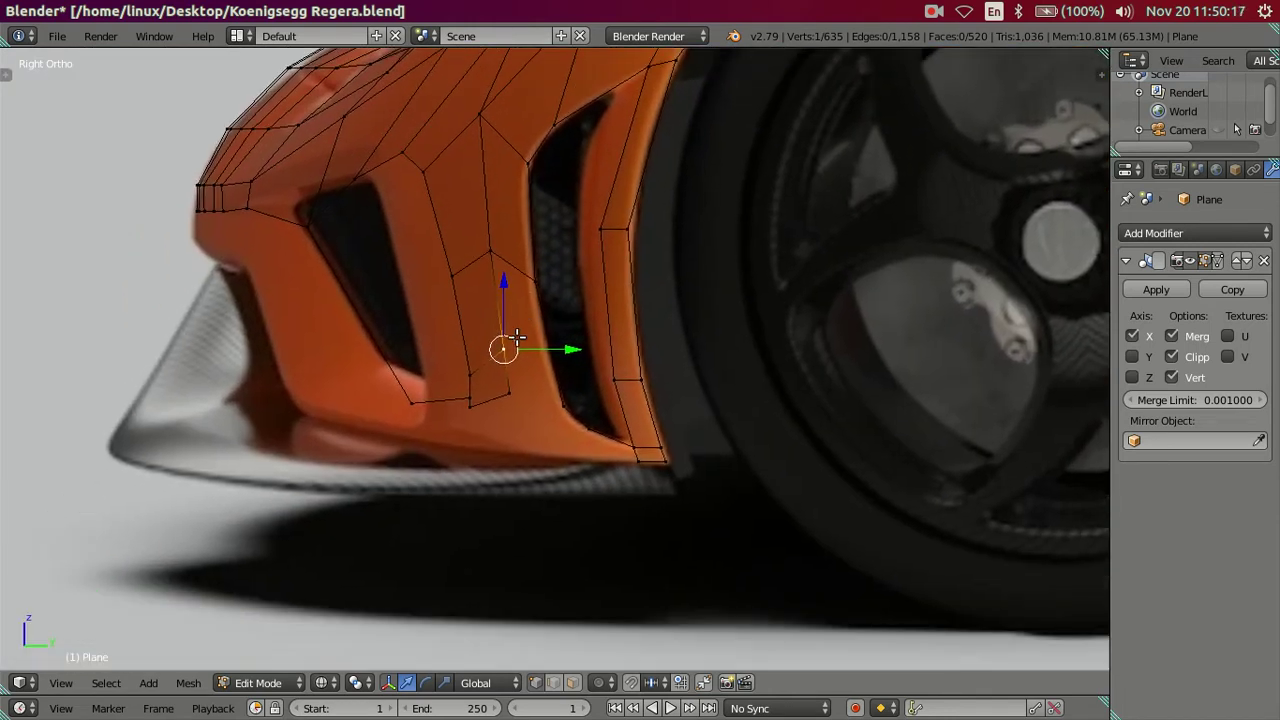
key("a")
key("z")
Step: Lower a vertex on the vent divider straight down along Z
scroll(520, 346, "up", 1)
scroll(522, 347, "up", 2)
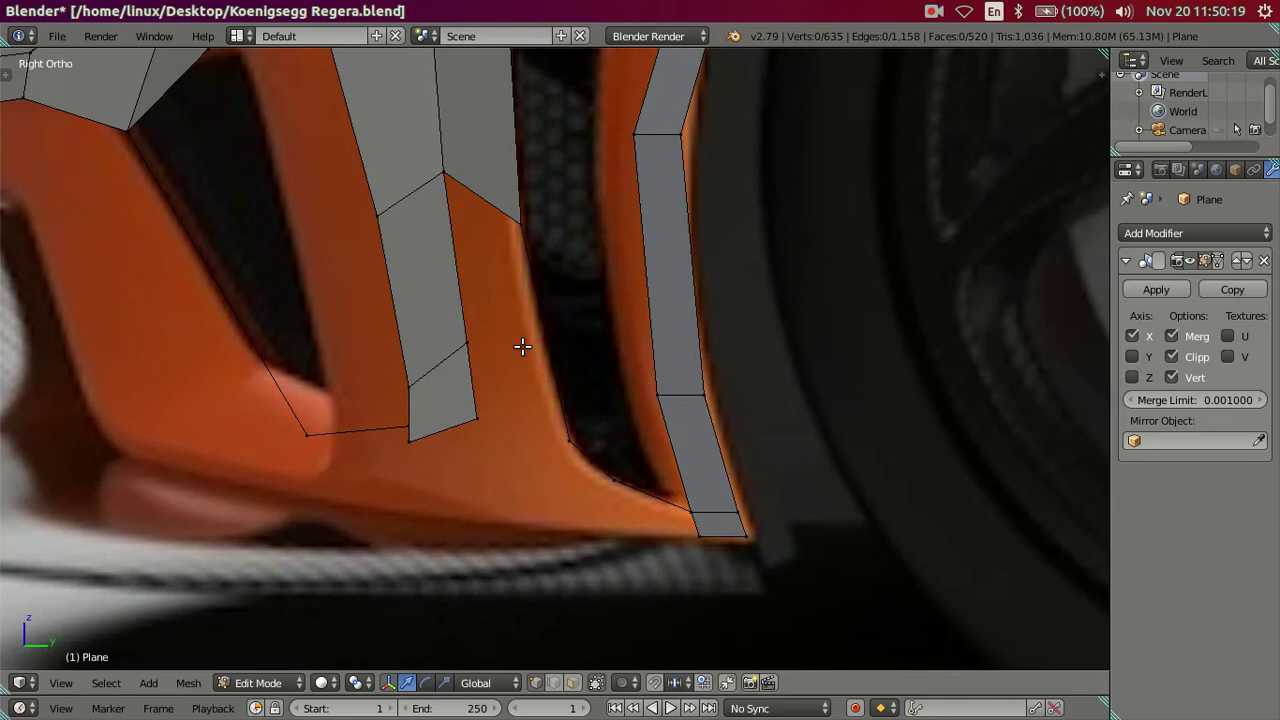
scroll(522, 346, "down", 2)
scroll(522, 346, "down", 1)
scroll(500, 340, "down", 1)
right_click(489, 339)
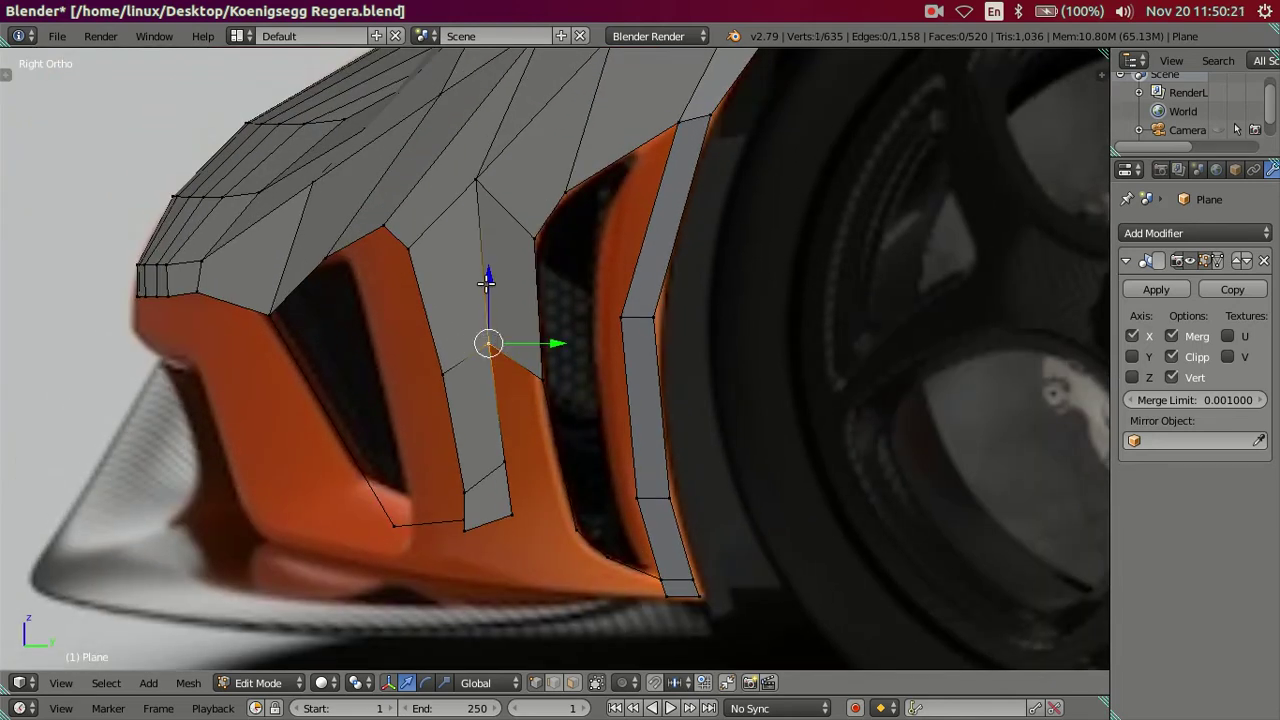
key("g")
key("z")
left_click(494, 314)
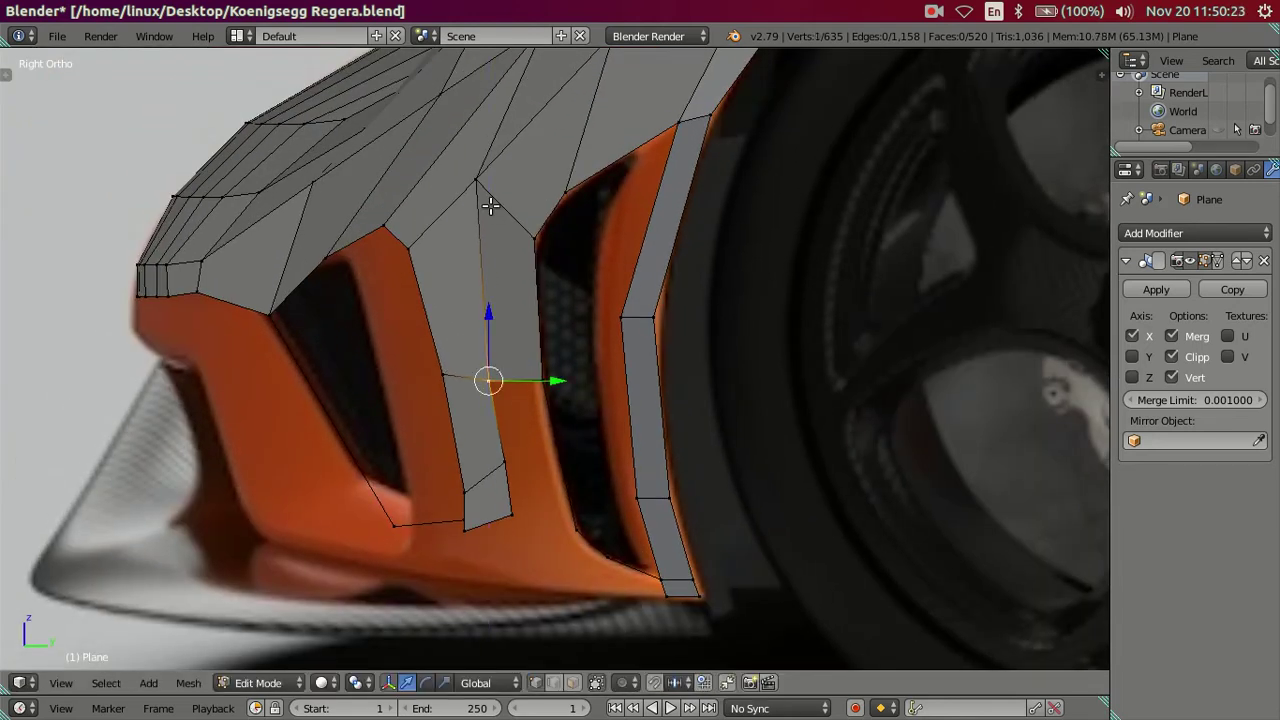
Step: Readjust the divider vertex's height along Z against the side reference
scroll(494, 314, "up", 3)
mouse_move(494, 314)
middle_mouse_down()
mouse_move(674, 358)
mouse_move(714, 249)
mouse_move(671, 209)
mouse_move(537, 394)
mouse_move(513, 349)
middle_mouse_up()
key("KP_3")
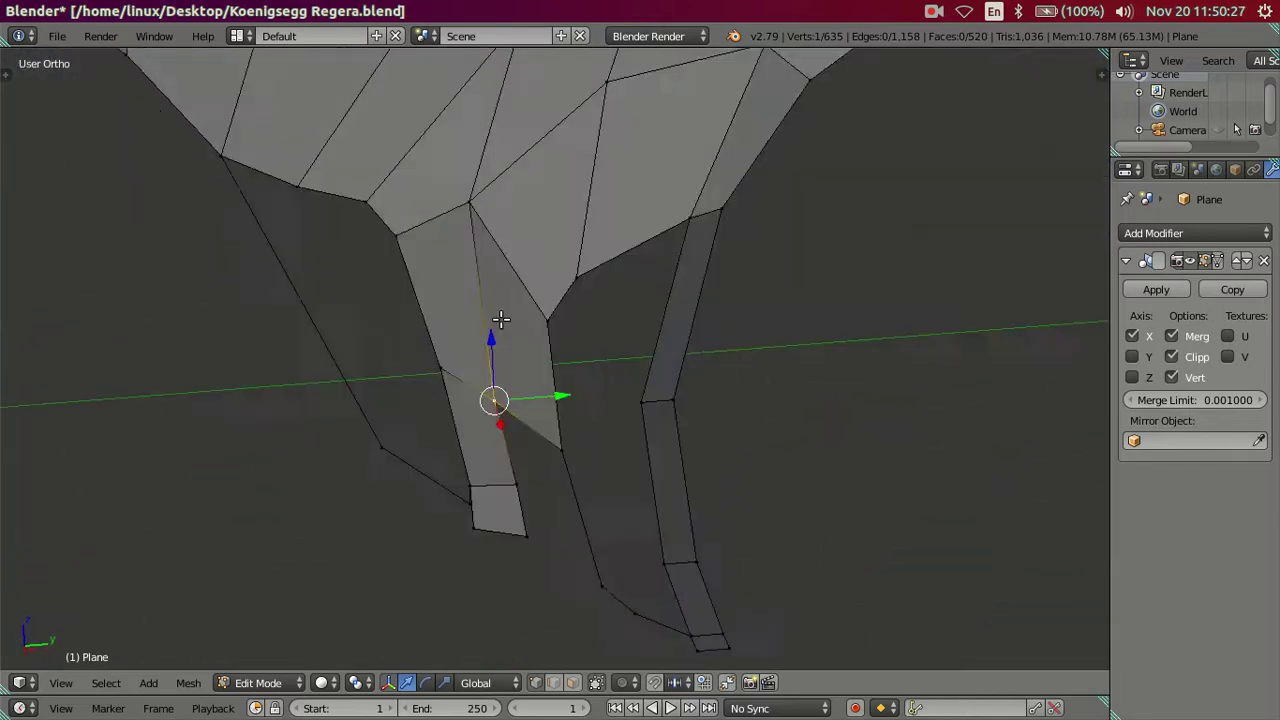
key("g")
key("z")
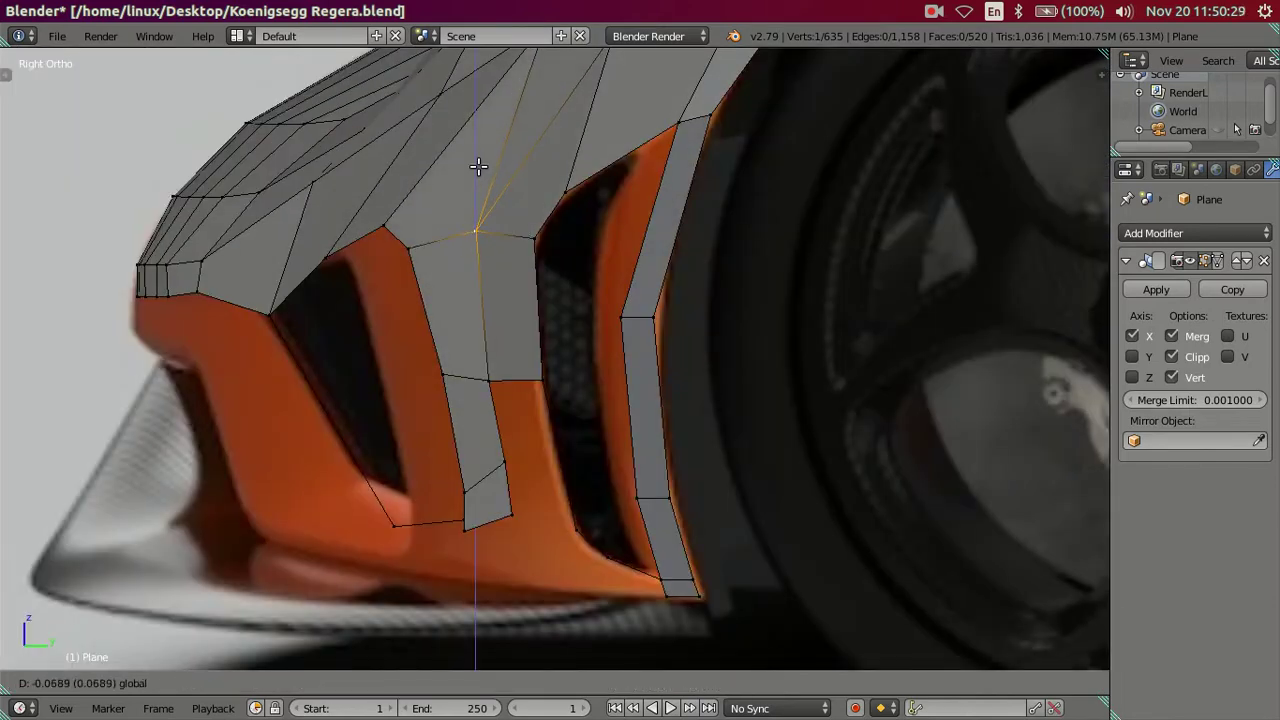
left_click(473, 175)
scroll(473, 175, "up", 4)
mouse_move(473, 175)
middle_mouse_down()
mouse_move(818, 410)
mouse_move(593, 351)
middle_mouse_up()
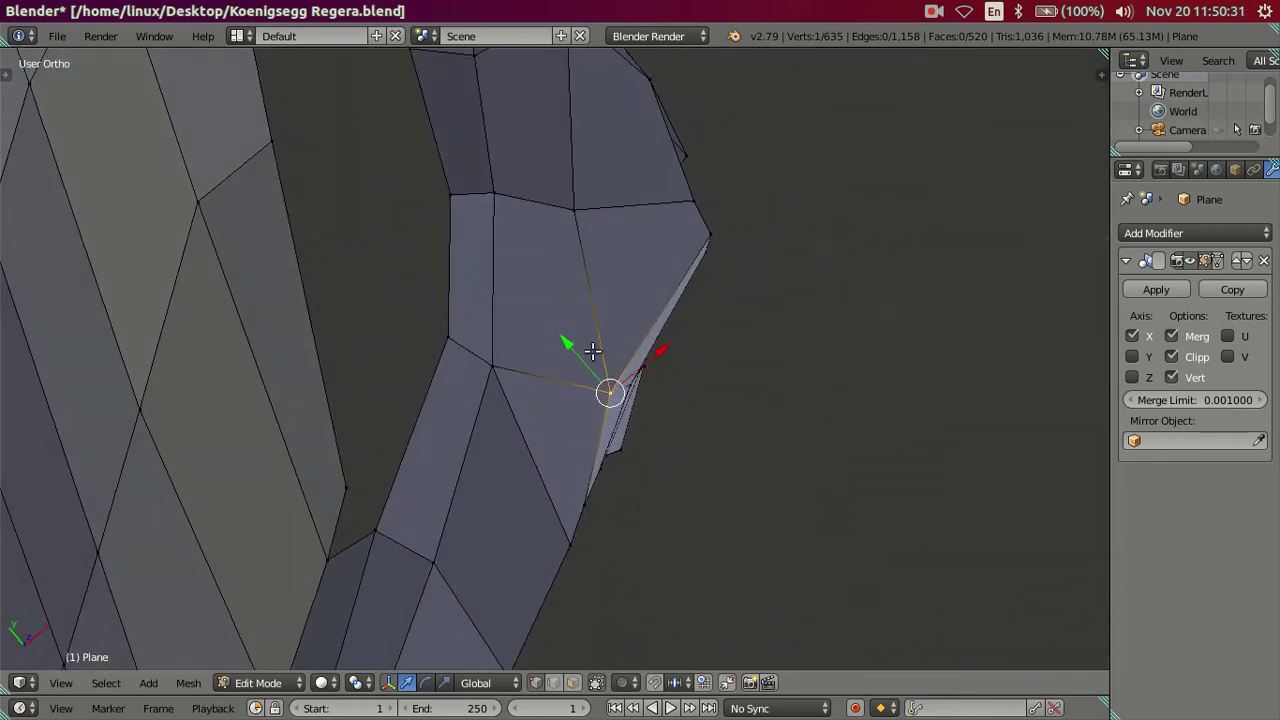
Step: Shift the vertex sideways along X and Y, then return to Object Mode
key("g")
key("x")
left_click(692, 368)
mouse_move(691, 374)
middle_mouse_down()
mouse_move(543, 279)
mouse_move(434, 349)
mouse_move(434, 386)
mouse_move(363, 312)
mouse_move(380, 386)
mouse_move(400, 394)
middle_mouse_up()
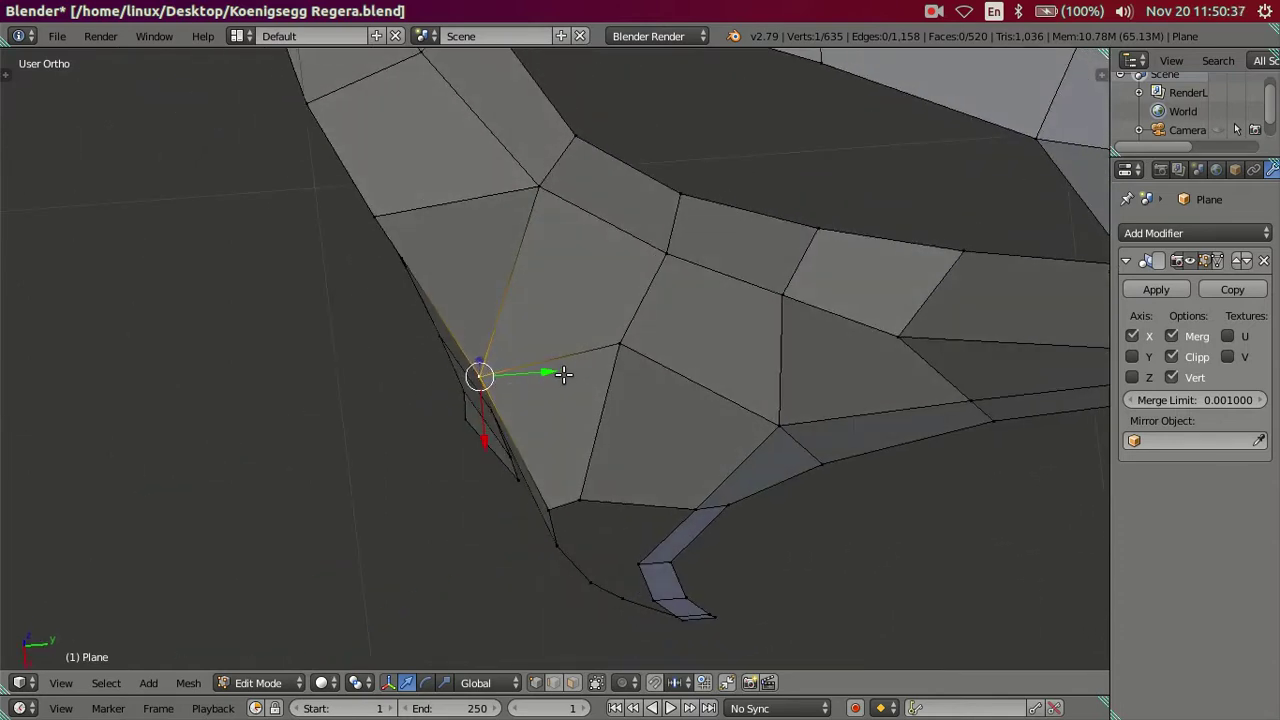
left_click_drag(549, 372, 556, 372)
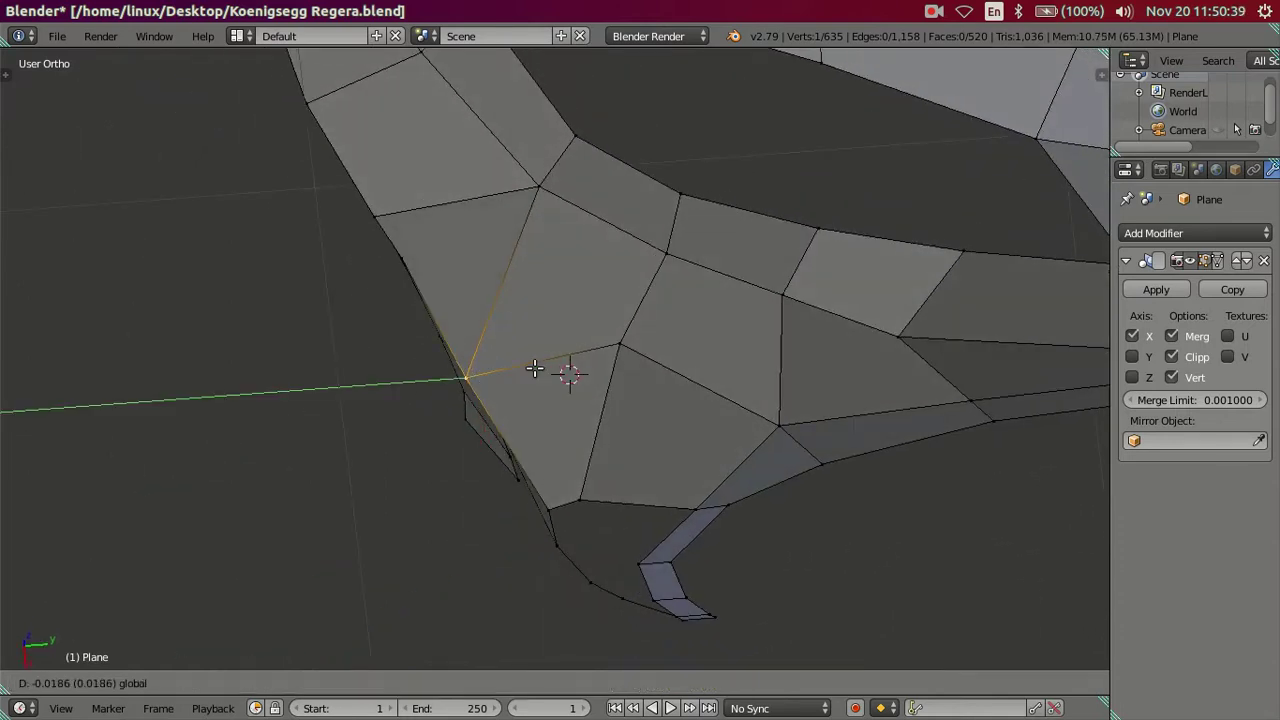
middle_click_drag(556, 372, 492, 374)
left_click_drag(492, 374, 530, 510)
middle_click_drag(530, 510, 573, 415)
left_click_drag(573, 415, 558, 421)
mouse_move(558, 421)
middle_mouse_down()
mouse_move(548, 366)
mouse_move(594, 294)
mouse_move(666, 463)
mouse_move(731, 386)
mouse_move(724, 348)
mouse_move(586, 309)
mouse_move(551, 349)
mouse_move(660, 438)
mouse_move(703, 406)
mouse_move(591, 371)
mouse_move(381, 362)
mouse_move(529, 383)
mouse_move(729, 377)
mouse_move(680, 497)
mouse_move(641, 457)
mouse_move(600, 366)
mouse_move(614, 329)
mouse_move(569, 351)
mouse_move(496, 444)
mouse_move(537, 380)
mouse_move(574, 360)
mouse_move(554, 417)
mouse_move(531, 422)
middle_mouse_up()
key("Tab")
Step: Extrude the intake's lower corner edge into a new small quad below it
key("KP_3")
scroll(486, 491, "up", 2)
scroll(471, 517, "up", 2)
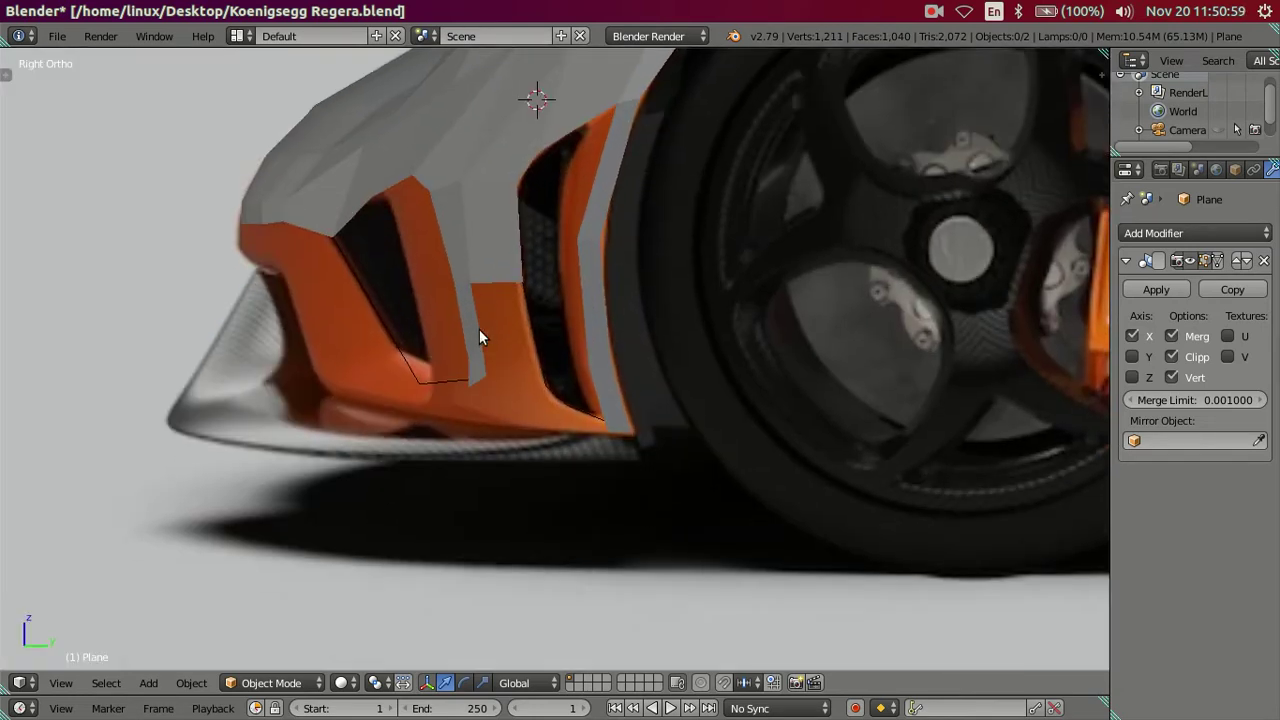
scroll(479, 329, "up", 3)
key("Tab")
scroll(520, 360, "up", 1)
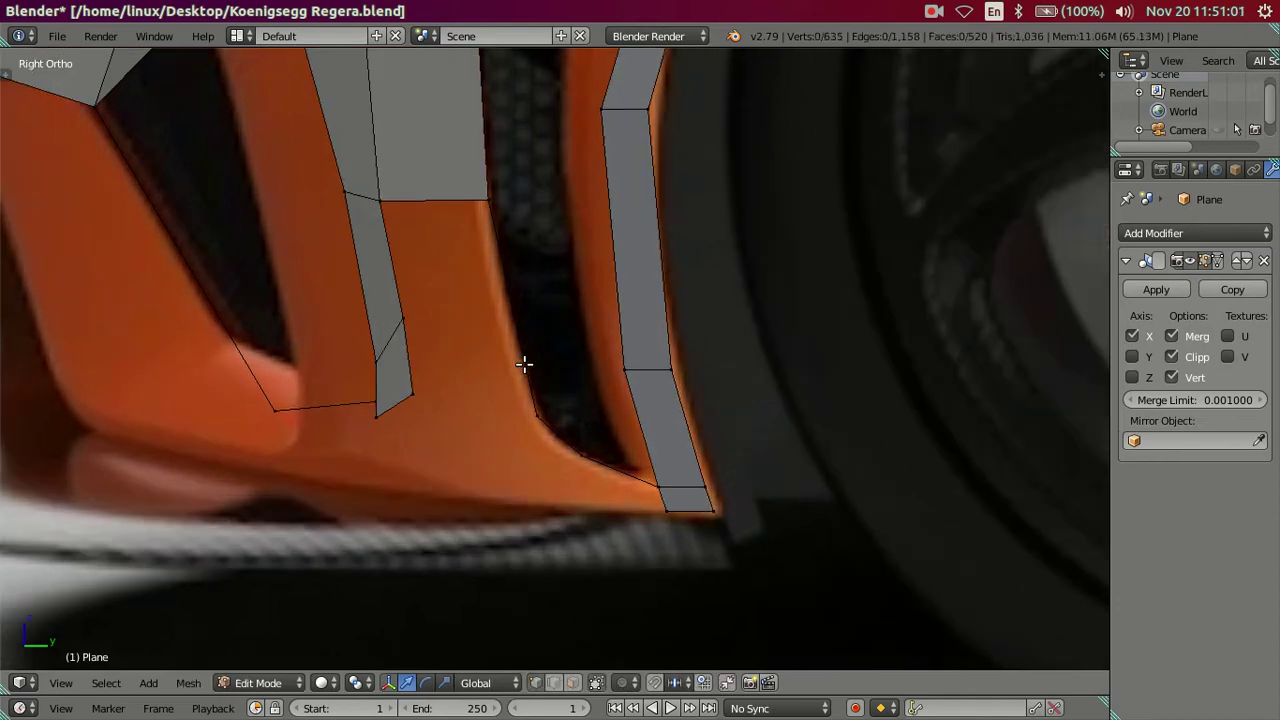
right_click(572, 468)
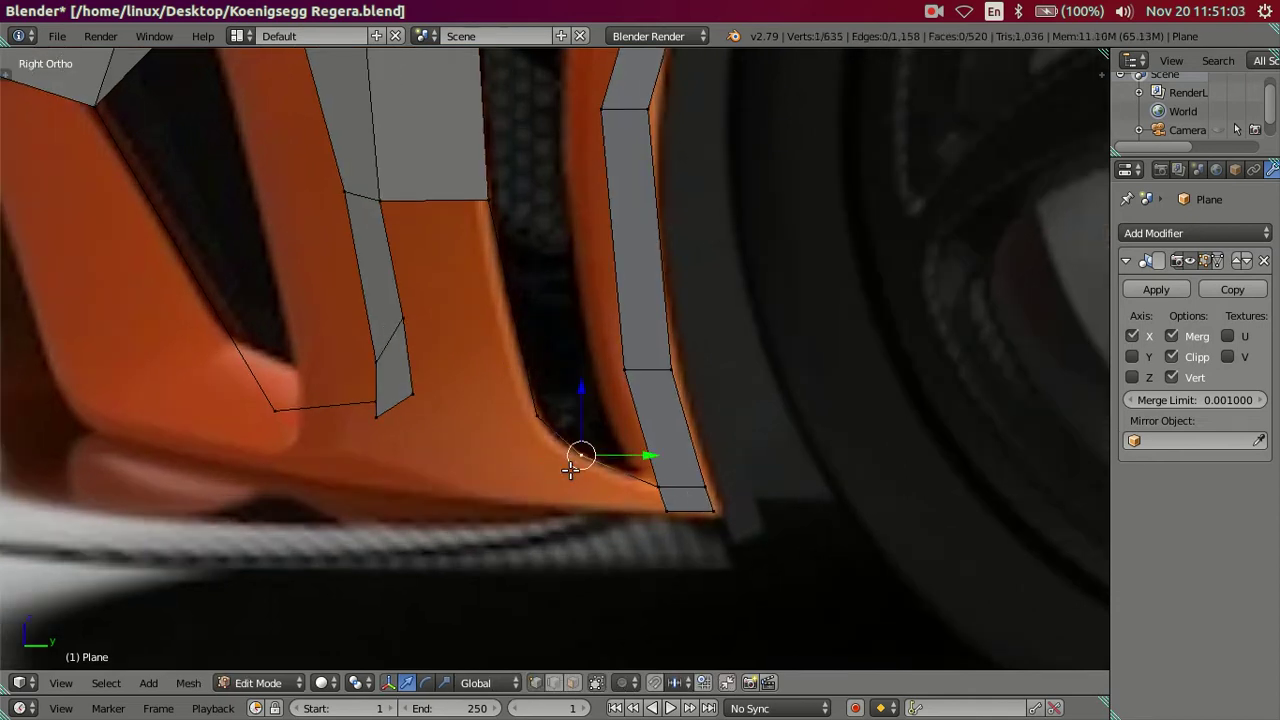
right_click(527, 428, "shift")
key("e")
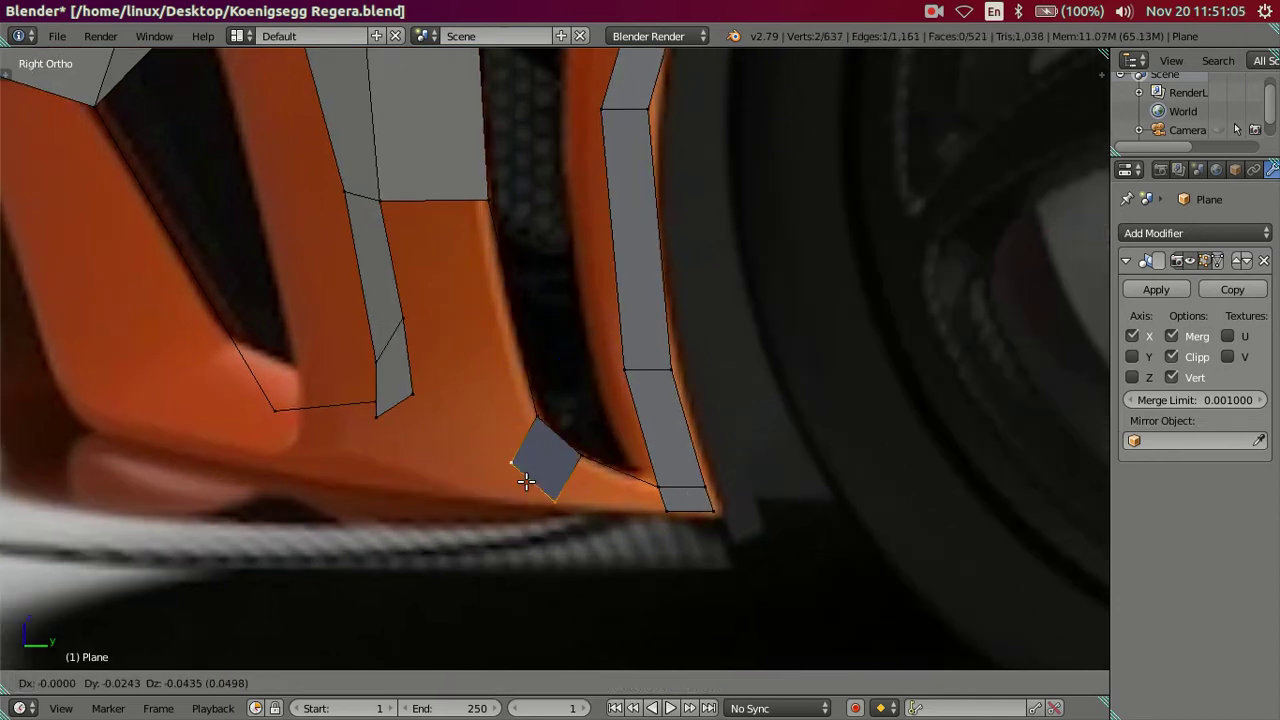
left_click(526, 468)
Step: Select the vent divider's bottom face and delete it
right_click(504, 461)
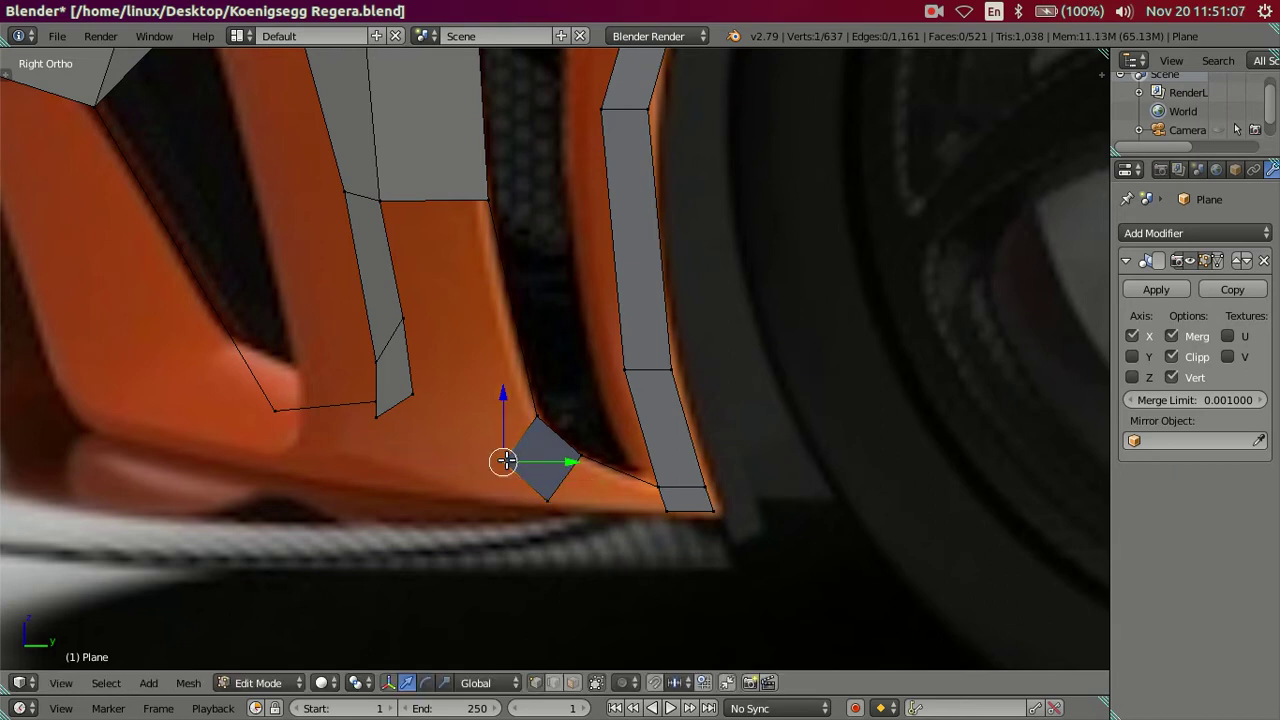
right_click(409, 338)
mouse_move(409, 344)
middle_mouse_down()
mouse_move(463, 400)
mouse_move(548, 385)
middle_mouse_up()
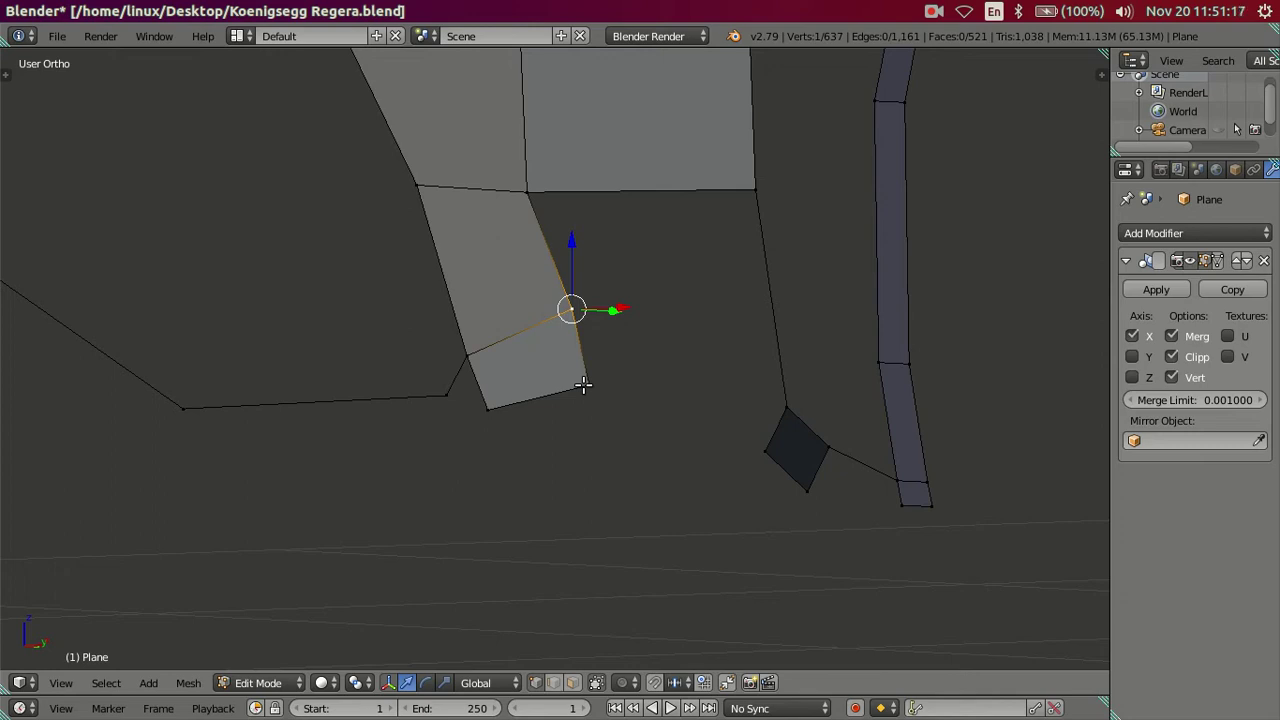
left_click(587, 386, "shift")
left_click(503, 386, "shift")
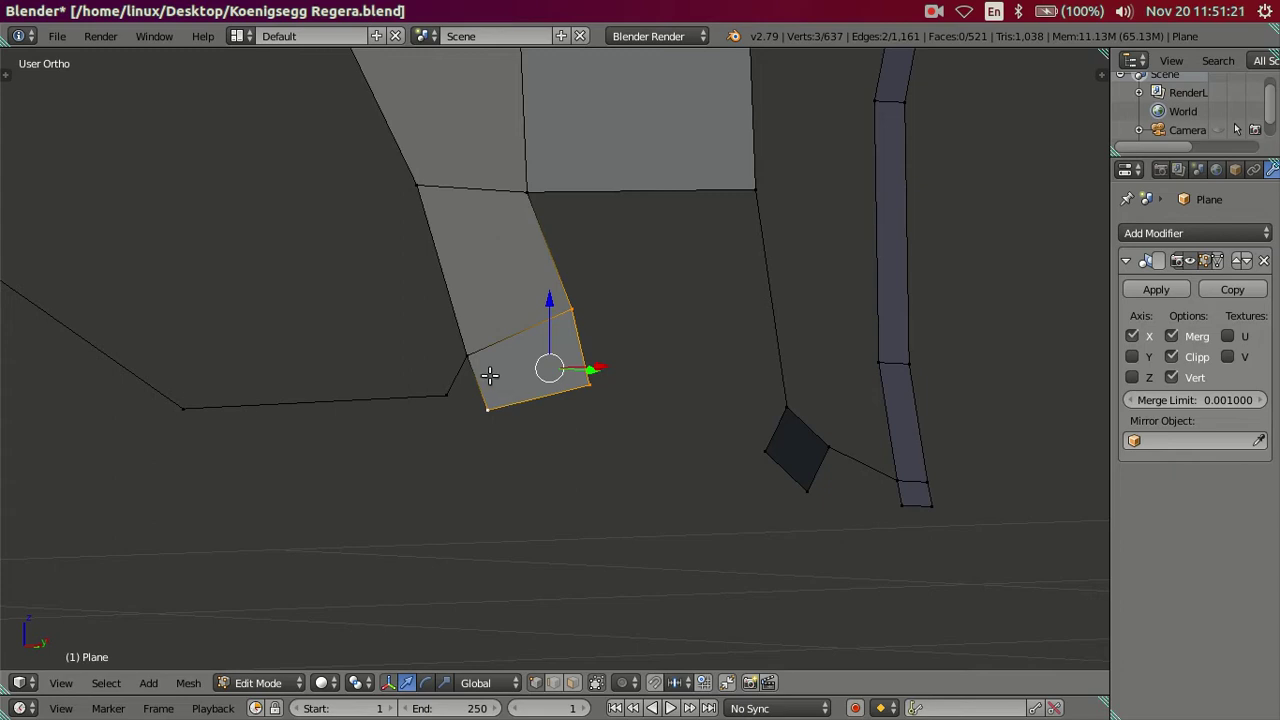
left_click(483, 361, "shift")
key("x")
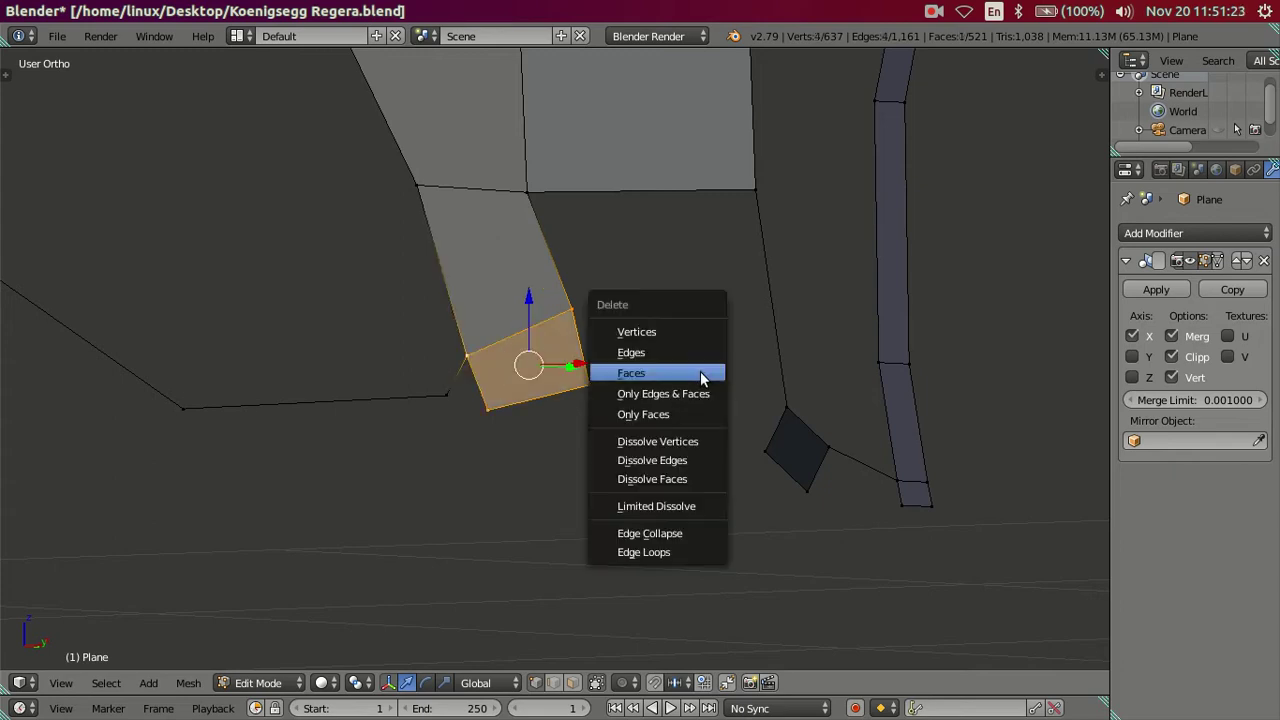
left_click(700, 370)
Step: Pick out the strip's lower corner vertex and view it from the front reference
left_click(585, 314)
mouse_move(611, 348)
middle_mouse_down()
mouse_move(620, 411)
mouse_move(549, 394)
middle_mouse_up()
left_click(572, 427, "shift")
left_click(525, 210, "shift")
left_click(408, 212, "shift")
left_click(442, 328)
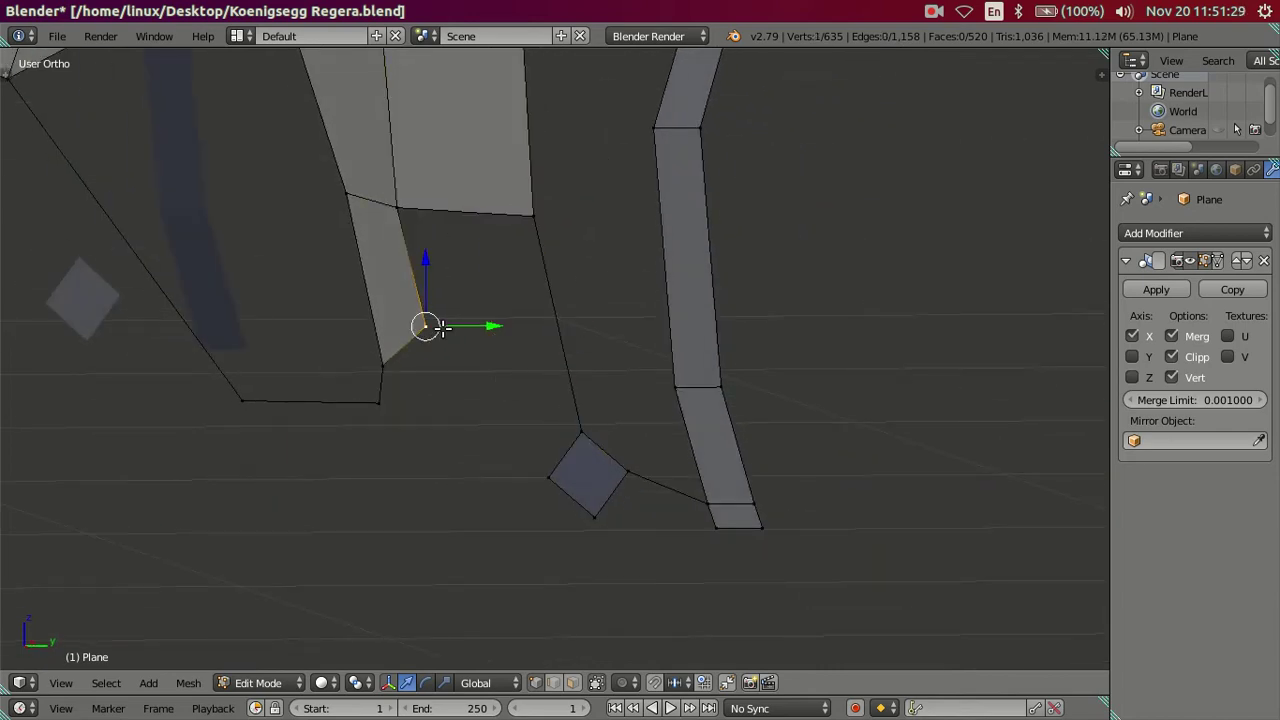
key("KP_1")
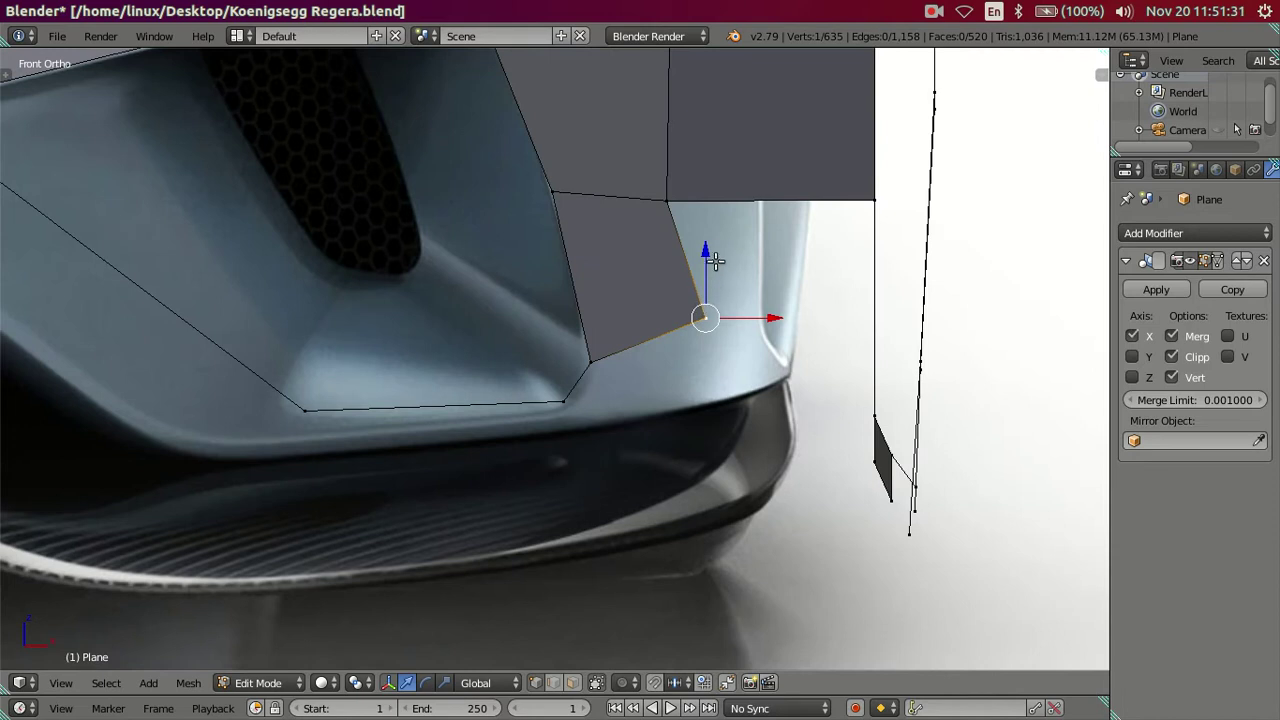
Step: Lower the selected intake vertex vertically along Z
key("g")
key("z")
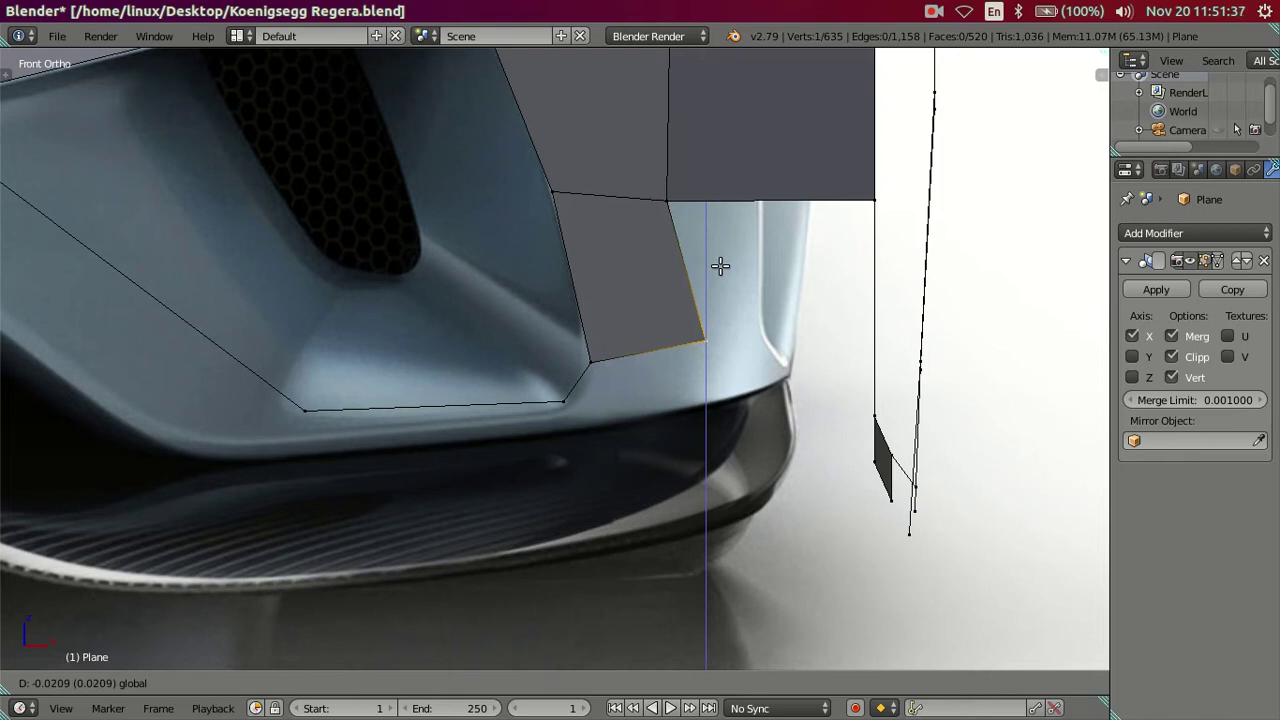
left_click(720, 300)
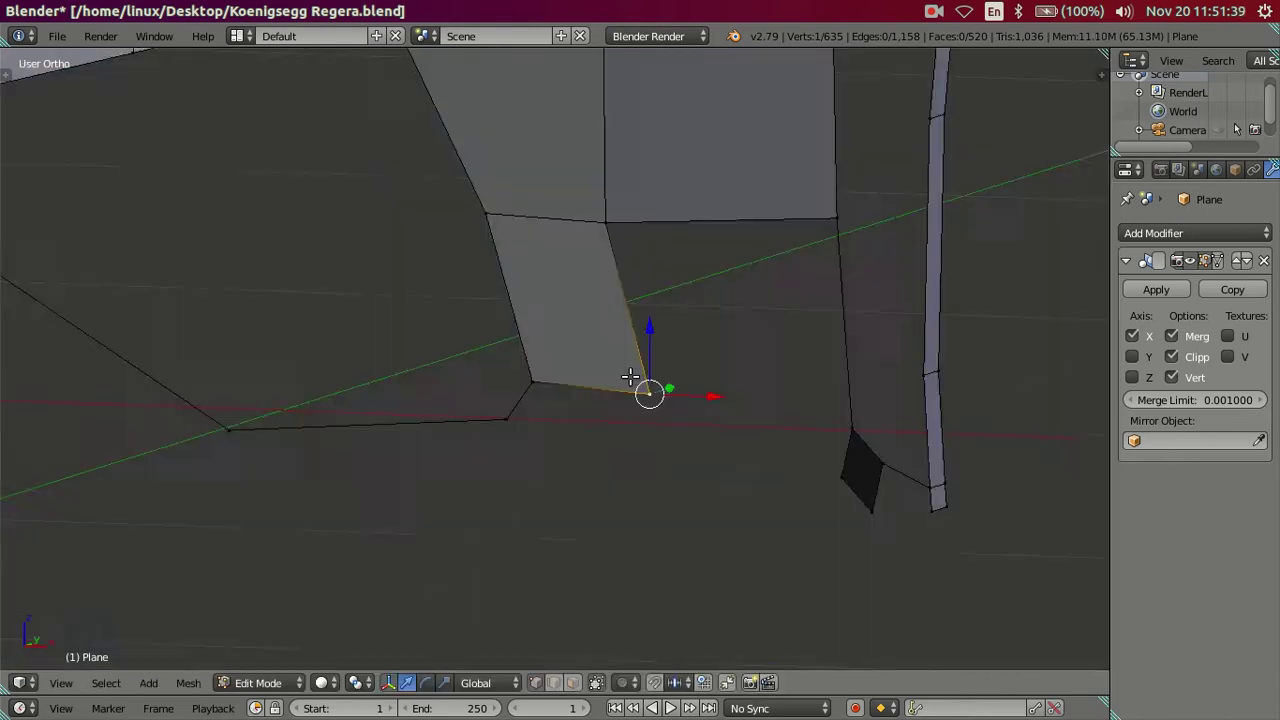
middle_click_drag(650, 375, 497, 374)
mouse_move(451, 420)
middle_mouse_down()
mouse_move(504, 396)
mouse_move(543, 409)
middle_mouse_up()
Step: Fill the diamond face from its open edges and extrude a vertex below its bottom corner
right_click(545, 405)
right_click(418, 343, "ctrl")
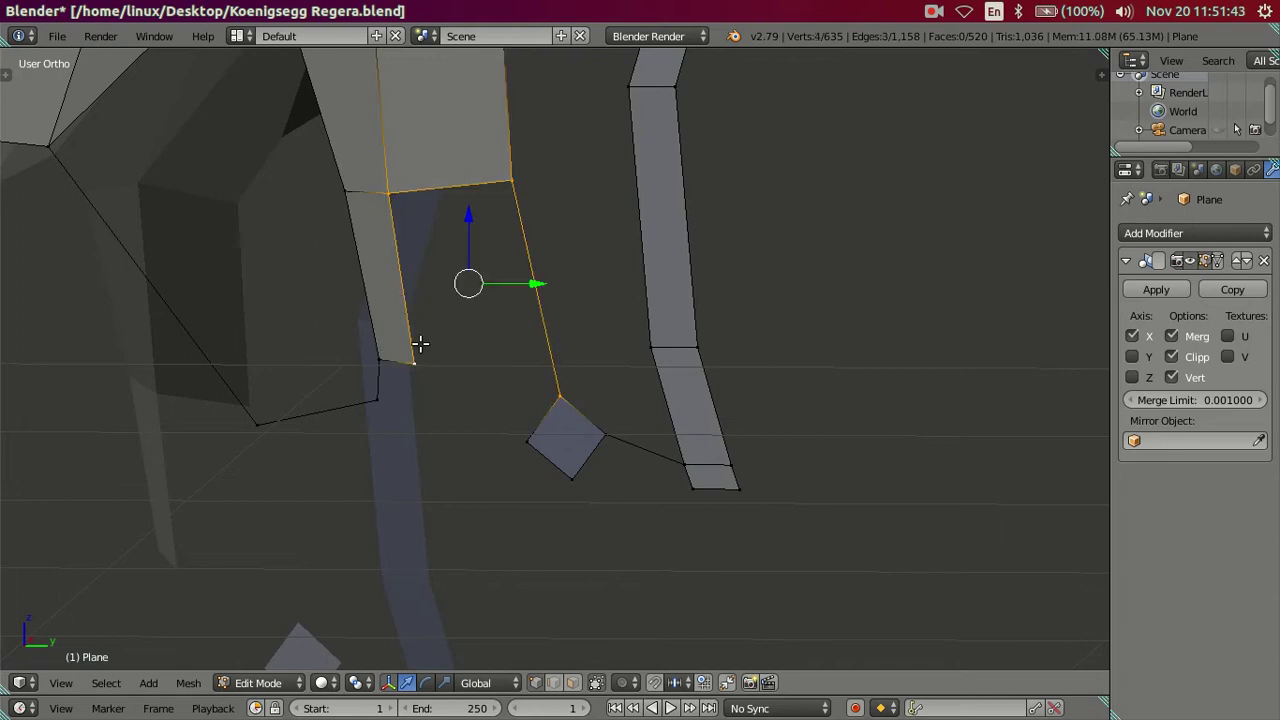
key("f")
mouse_move(429, 351)
middle_mouse_down()
mouse_move(466, 406)
mouse_move(531, 411)
middle_mouse_up()
right_click(512, 370)
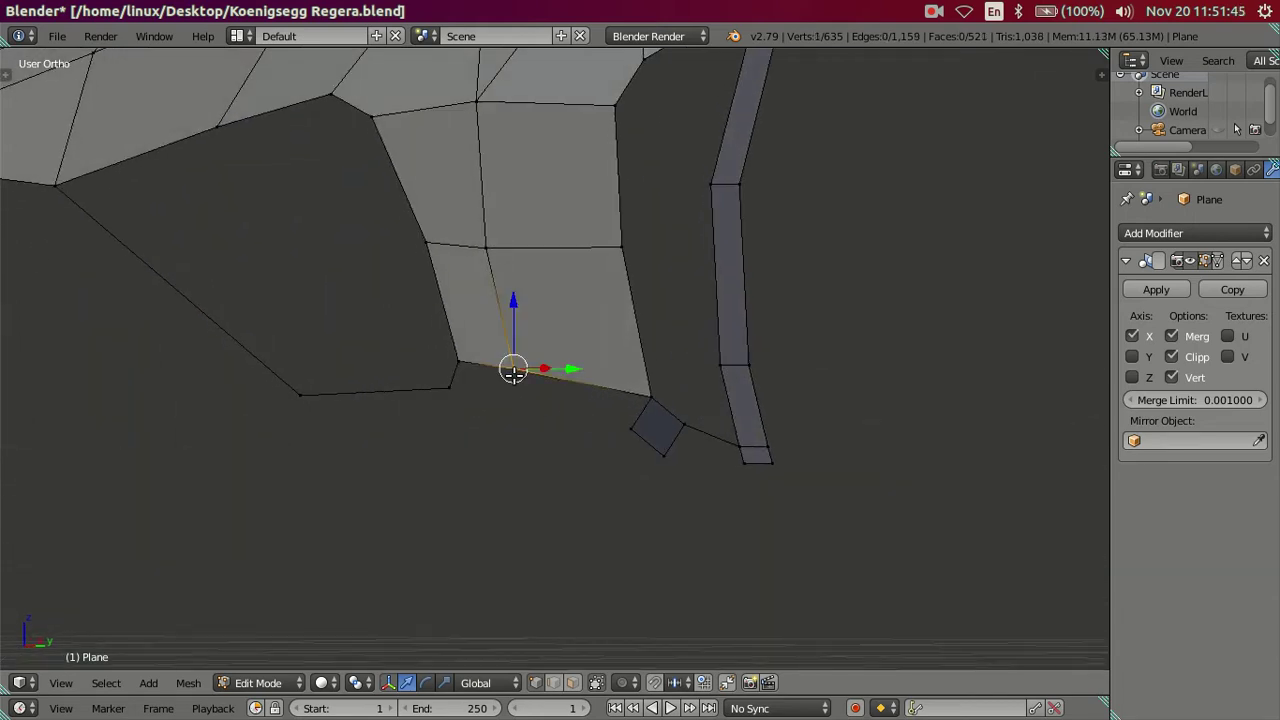
key("e")
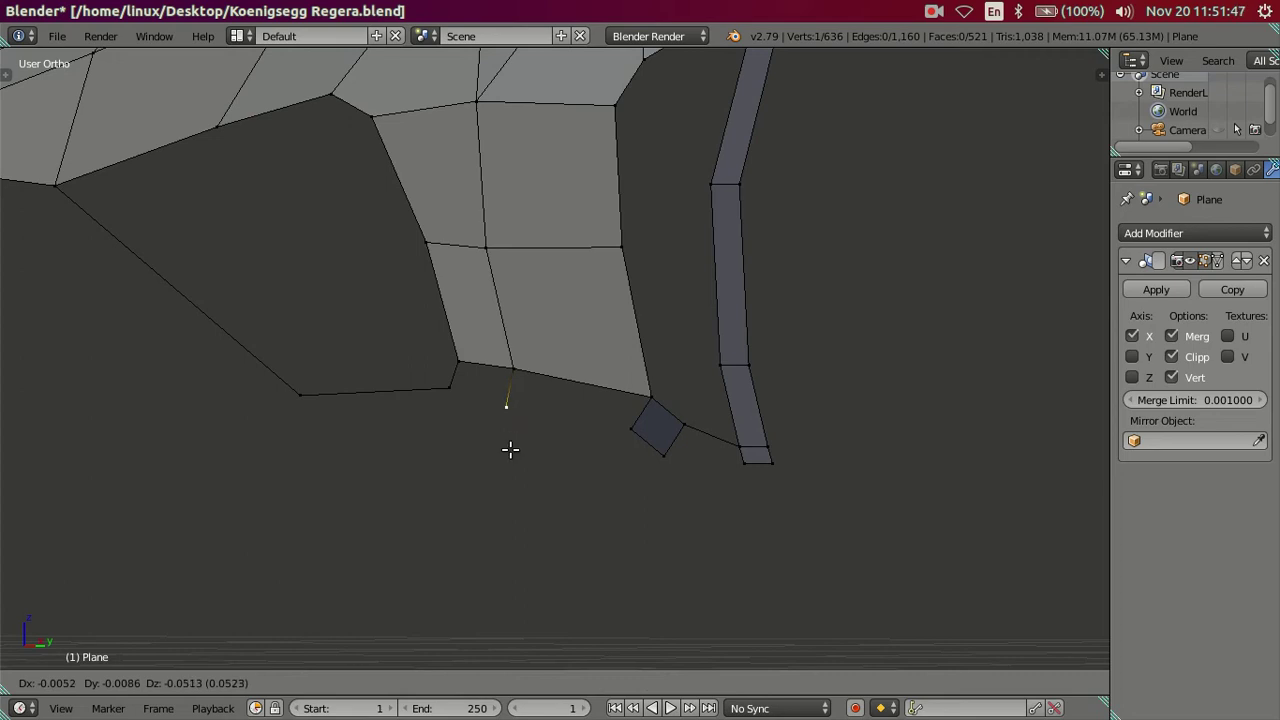
left_click(510, 449)
middle_click_drag(560, 426, 453, 433)
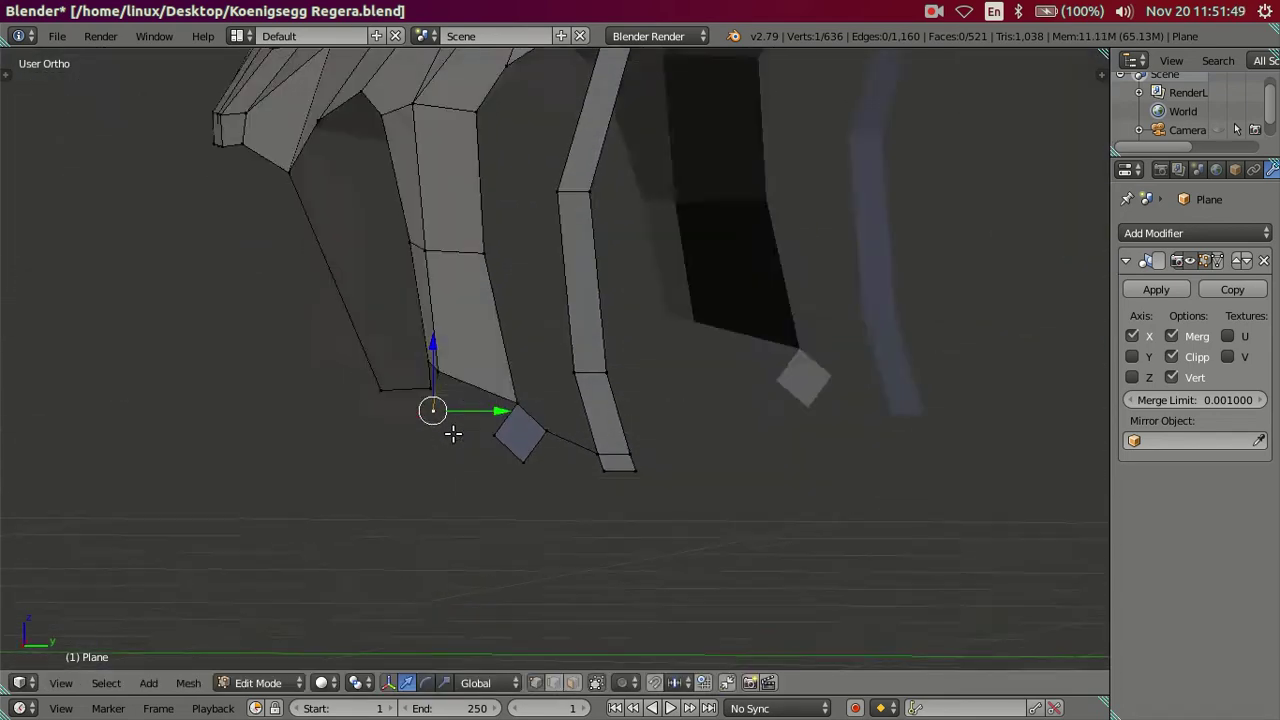
Step: Fill two faces in side view, along the bottom edge and the upper-left edge
key("KP_3")
scroll(443, 460, "down", 2)
right_click(605, 513)
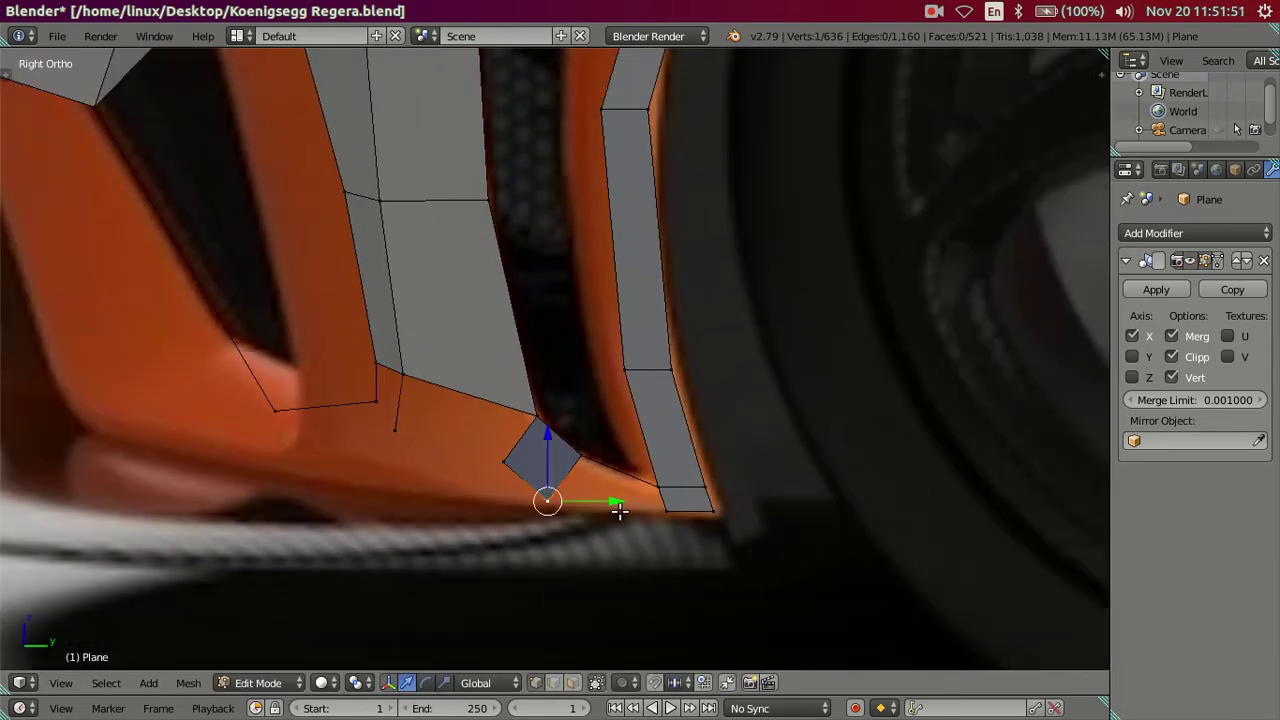
right_click(665, 509, "ctrl")
key("f")
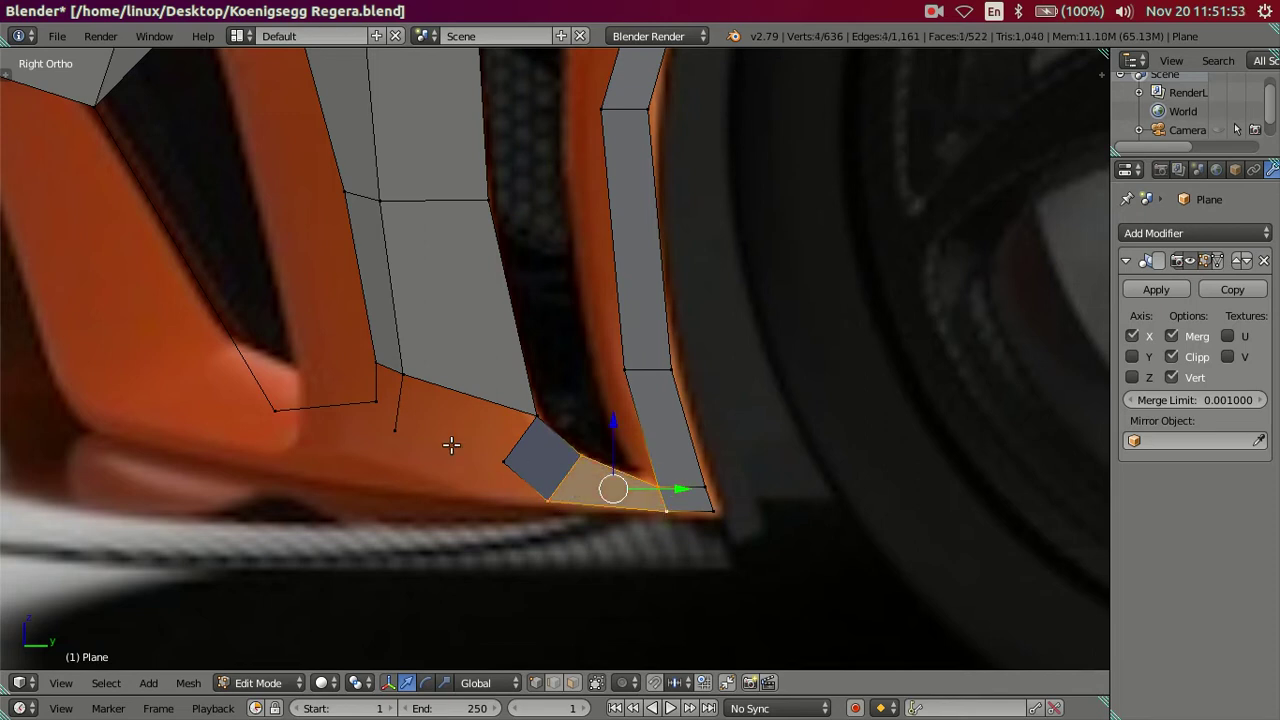
right_click(419, 437)
right_click(492, 462, "ctrl")
key("f")
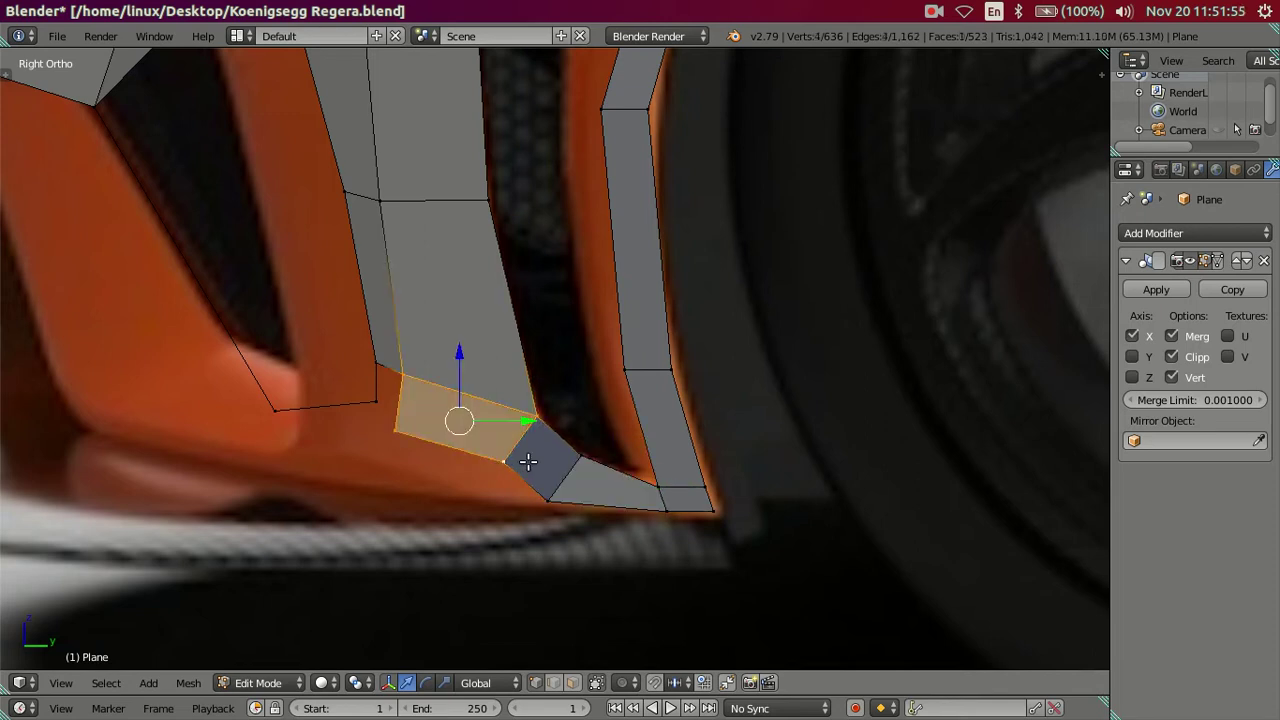
Step: Flip the small quad's normals and select the vertex path at the vent corner
right_click(544, 457)
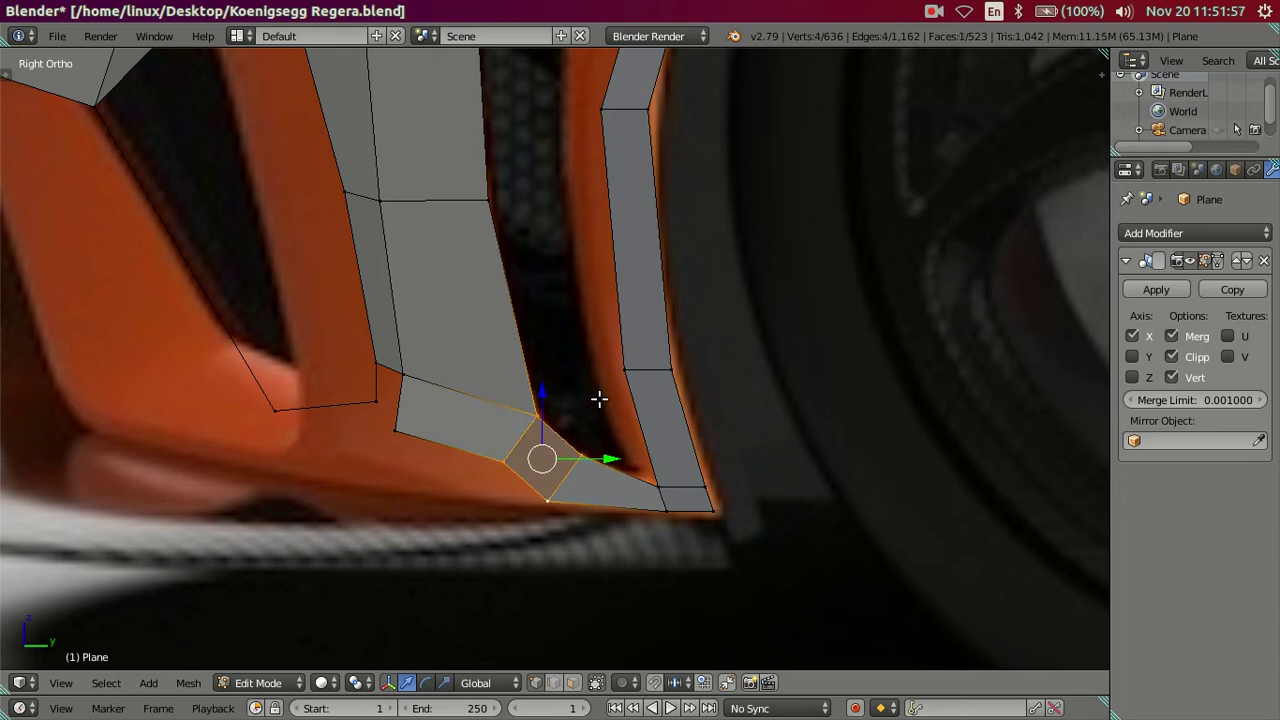
key("ctrl+f")
left_click(553, 200)
right_click(398, 425)
right_click(371, 395, "ctrl")
Step: Fill the face at the vent corner and clear the selection
key("f")
key("a")
scroll(391, 394, "down", 3)
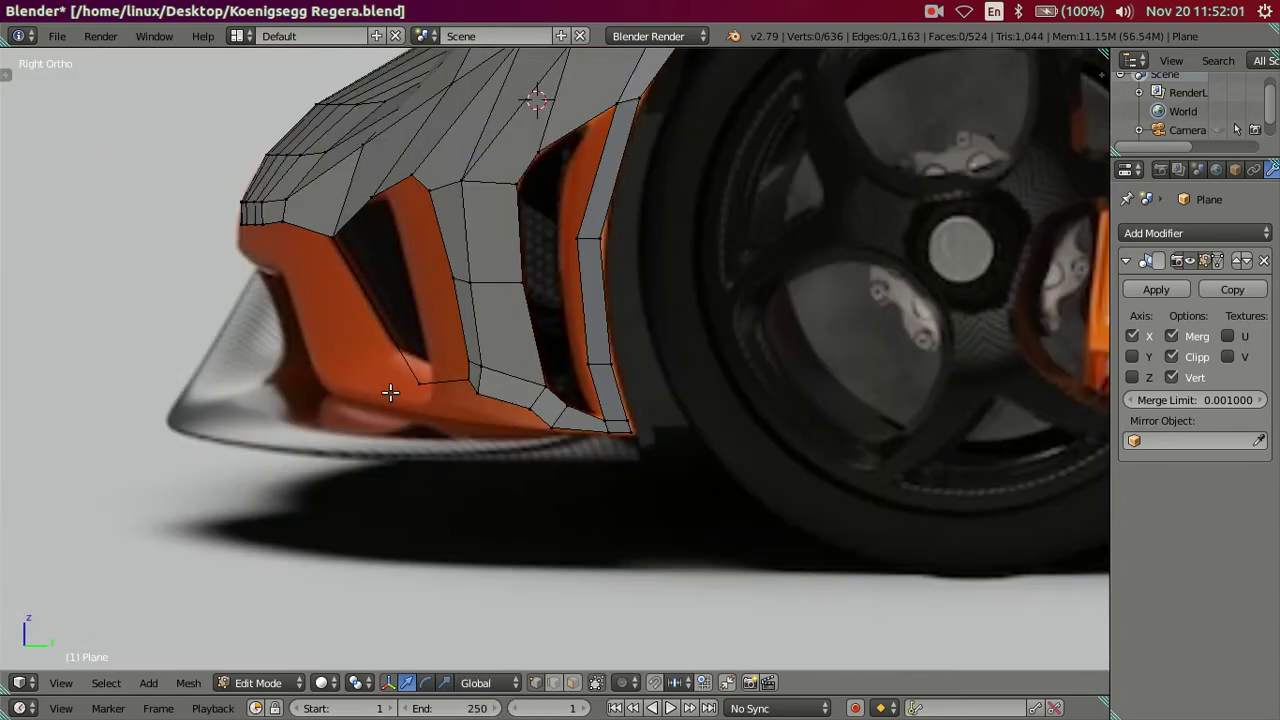
scroll(455, 497, "up", 1)
scroll(331, 479, "up", 3)
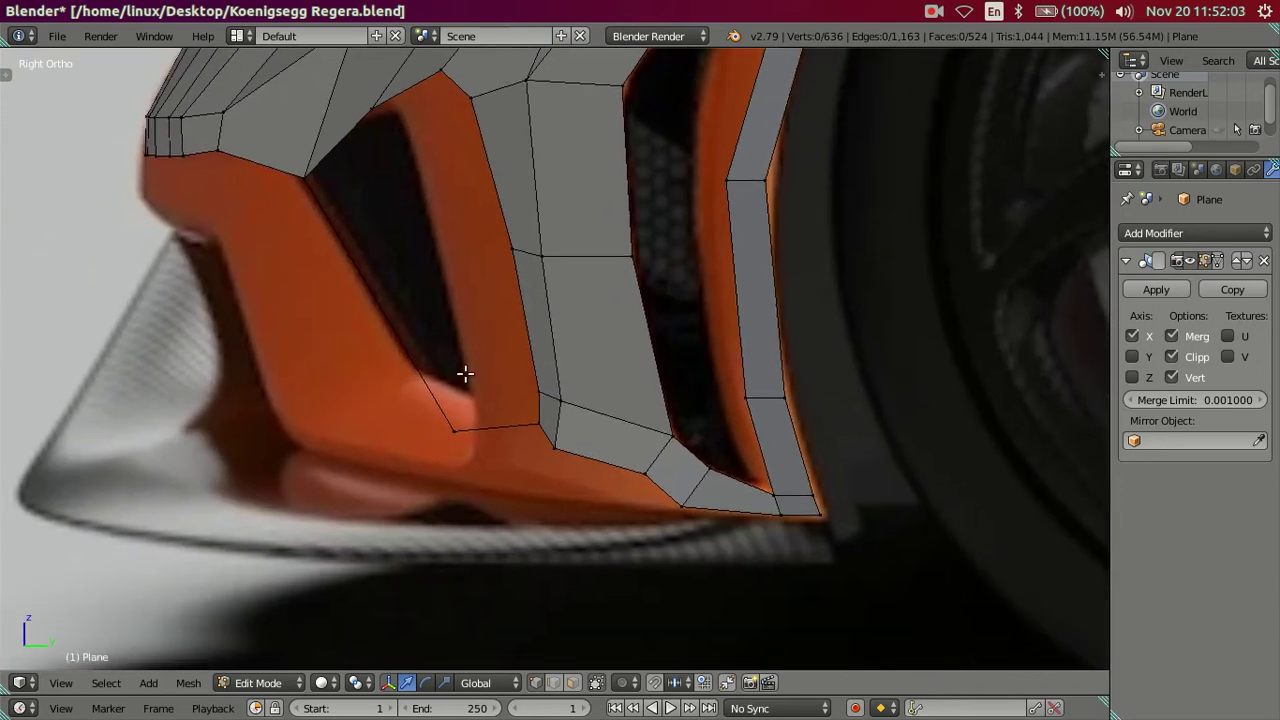
Step: Extrude a vertex below the vent surround's lower corner and fill a face with it
right_click(456, 443)
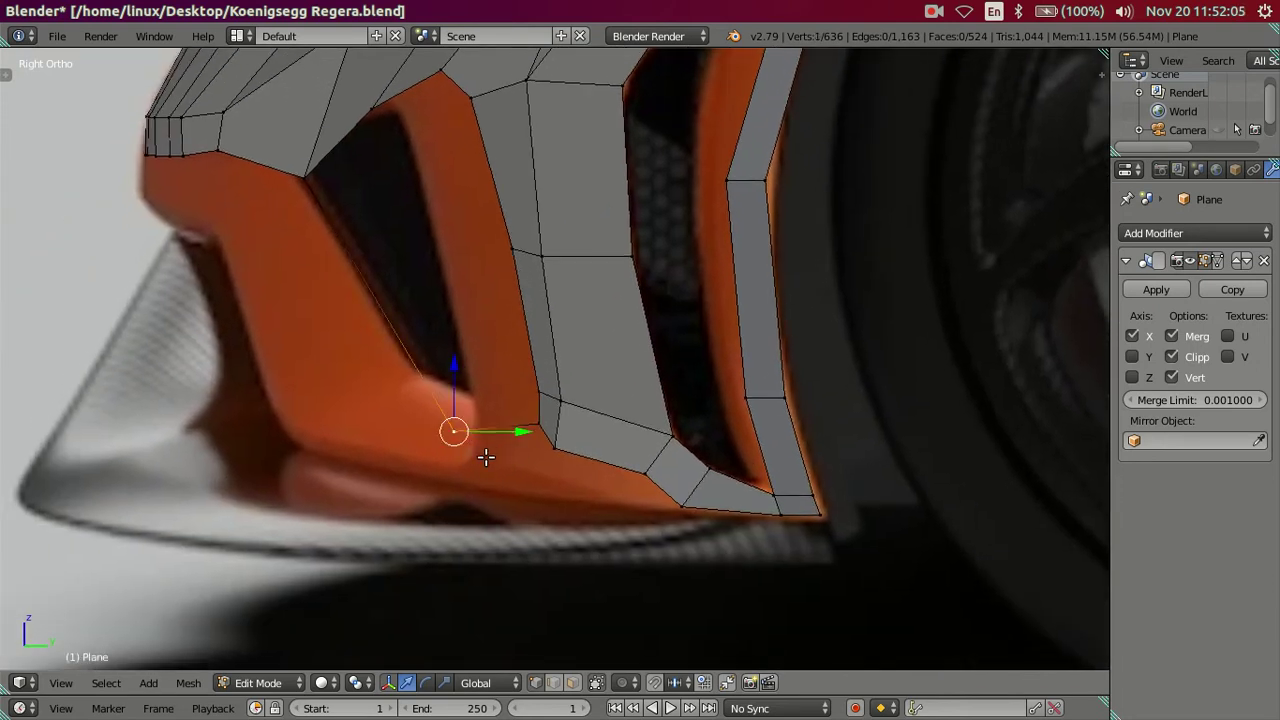
key("e")
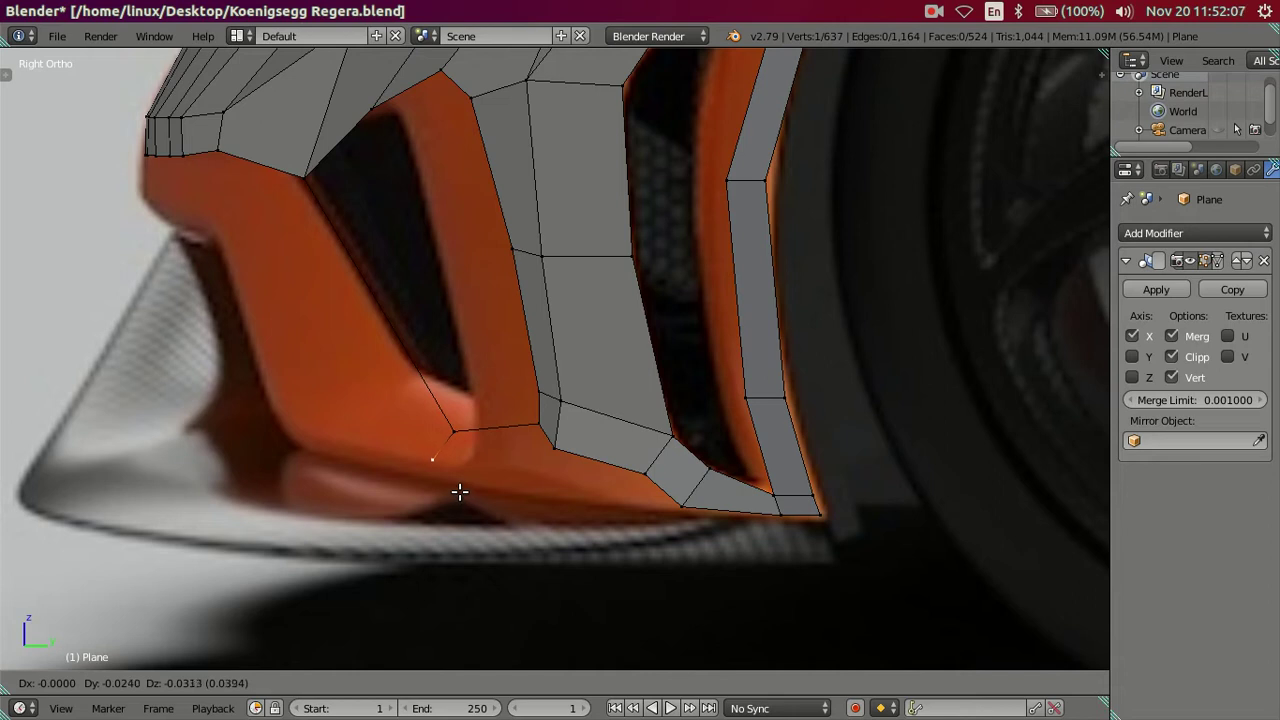
left_click(459, 491)
right_click(541, 455, "shift")
key("f")
key("a")
scroll(431, 385, "down", 2)
middle_click_drag(431, 385, 660, 380)
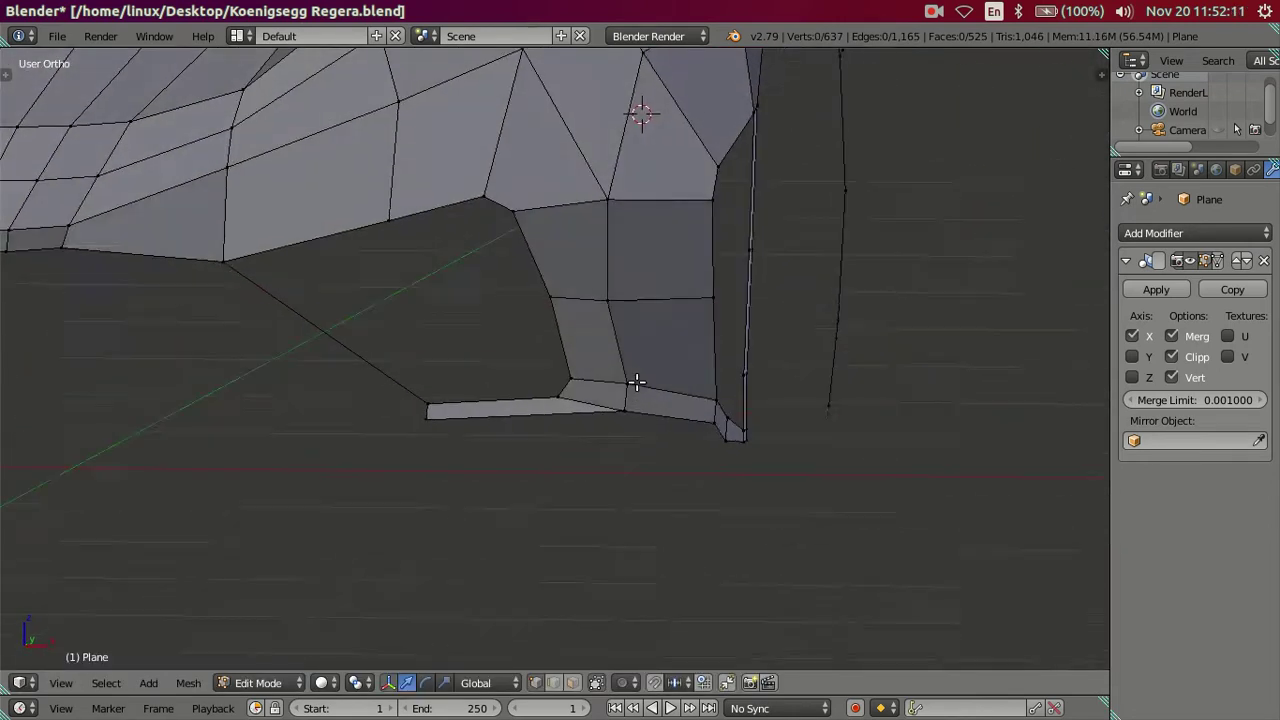
Step: In front view, slide the bumper corner's bottom-edge vertex sideways along X
key("KP_1")
scroll(452, 424, "up", 3)
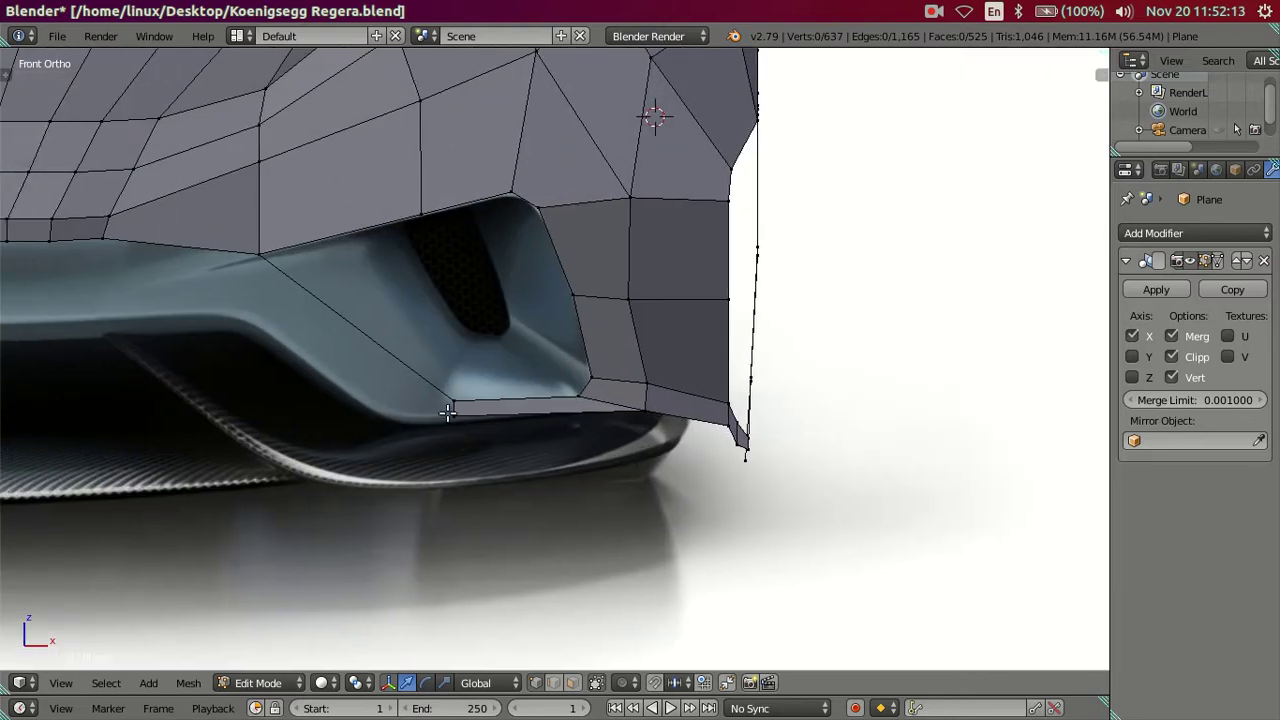
key("z")
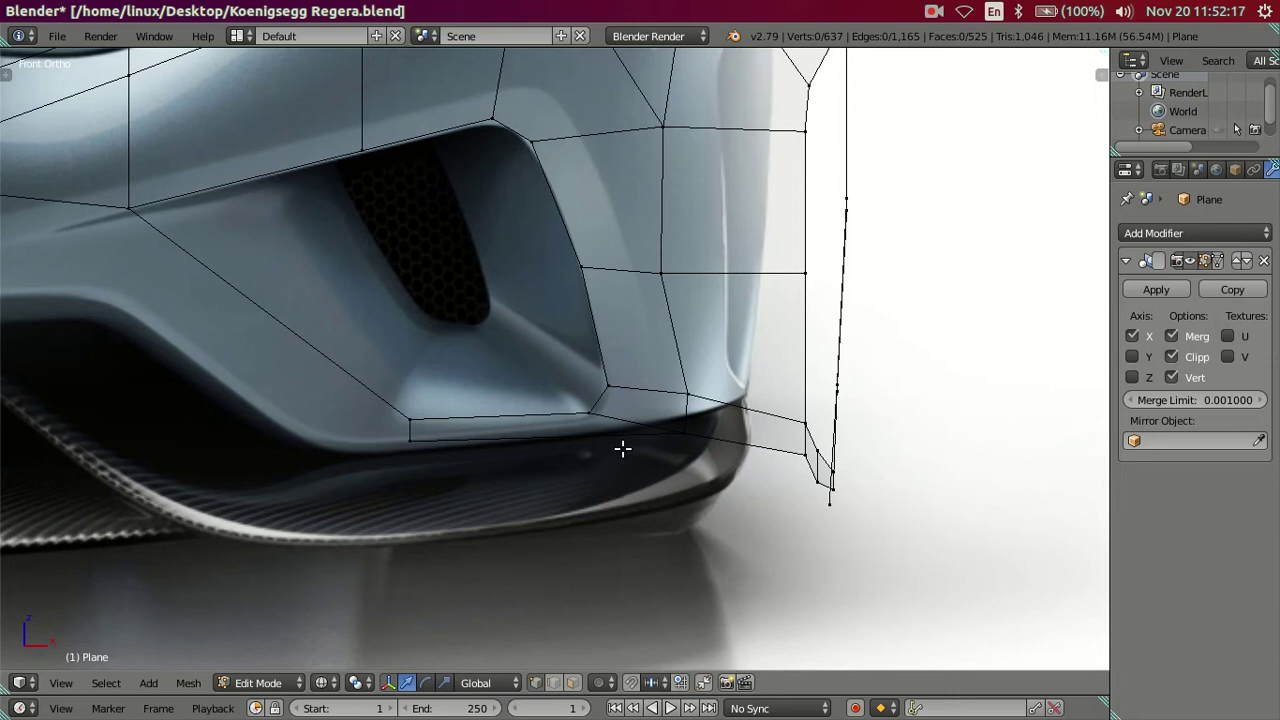
key("z")
right_click(678, 436)
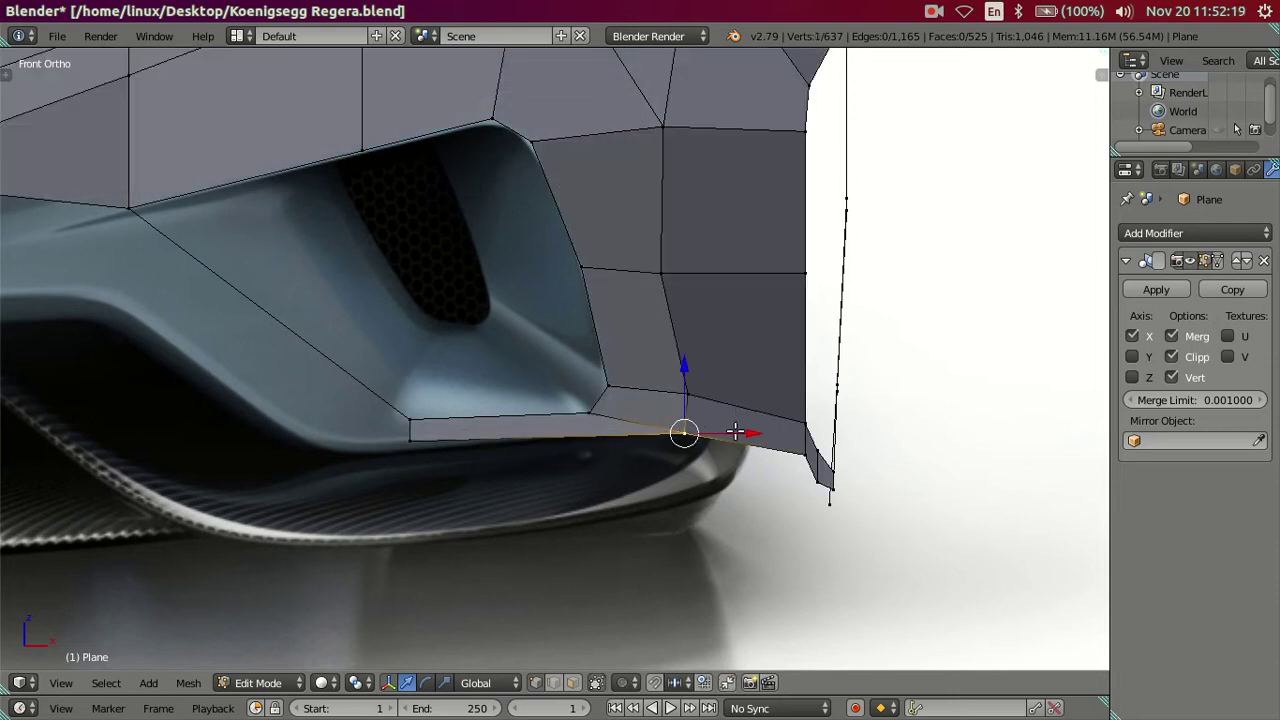
key("g")
key("x")
left_click(689, 446)
mouse_move(669, 451)
middle_mouse_down()
mouse_move(660, 560)
mouse_move(652, 372)
mouse_move(648, 414)
middle_mouse_up()
key("g")
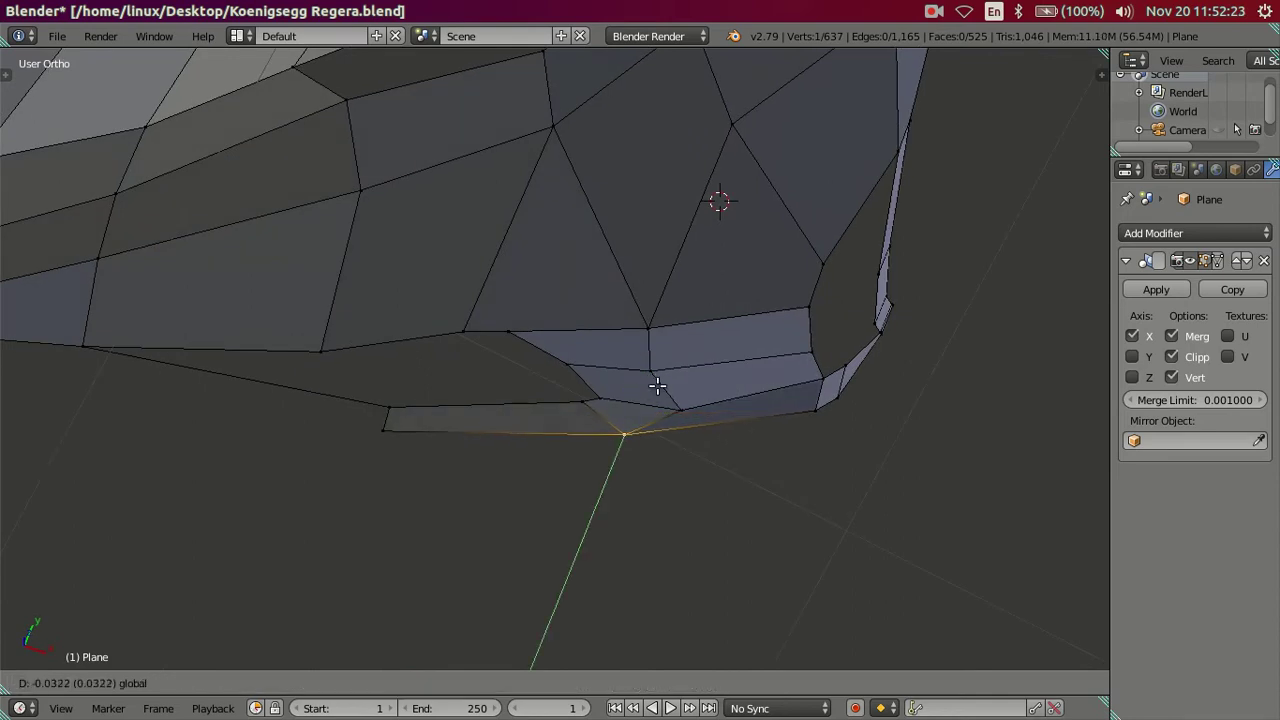
left_click(600, 600)
mouse_move(600, 600)
middle_mouse_down()
mouse_move(620, 295)
mouse_move(574, 329)
mouse_move(651, 260)
mouse_move(717, 397)
mouse_move(763, 372)
mouse_move(768, 317)
middle_mouse_up()
Step: Shift another lower bumper edge vertex along X to match the front reference
right_click(679, 403)
key("g")
key("x")
left_click(730, 406)
mouse_move(730, 406)
middle_mouse_down()
mouse_move(714, 437)
mouse_move(623, 337)
mouse_move(702, 340)
mouse_move(706, 400)
mouse_move(600, 230)
mouse_move(565, 256)
mouse_move(580, 297)
mouse_move(599, 282)
middle_mouse_up()
key("g")
left_click(694, 325)
key("KP_3")
scroll(643, 257, "up", 1)
Step: Select the rear vent strip's top vertex and compare it with the front and side references
scroll(637, 336, "up", 2)
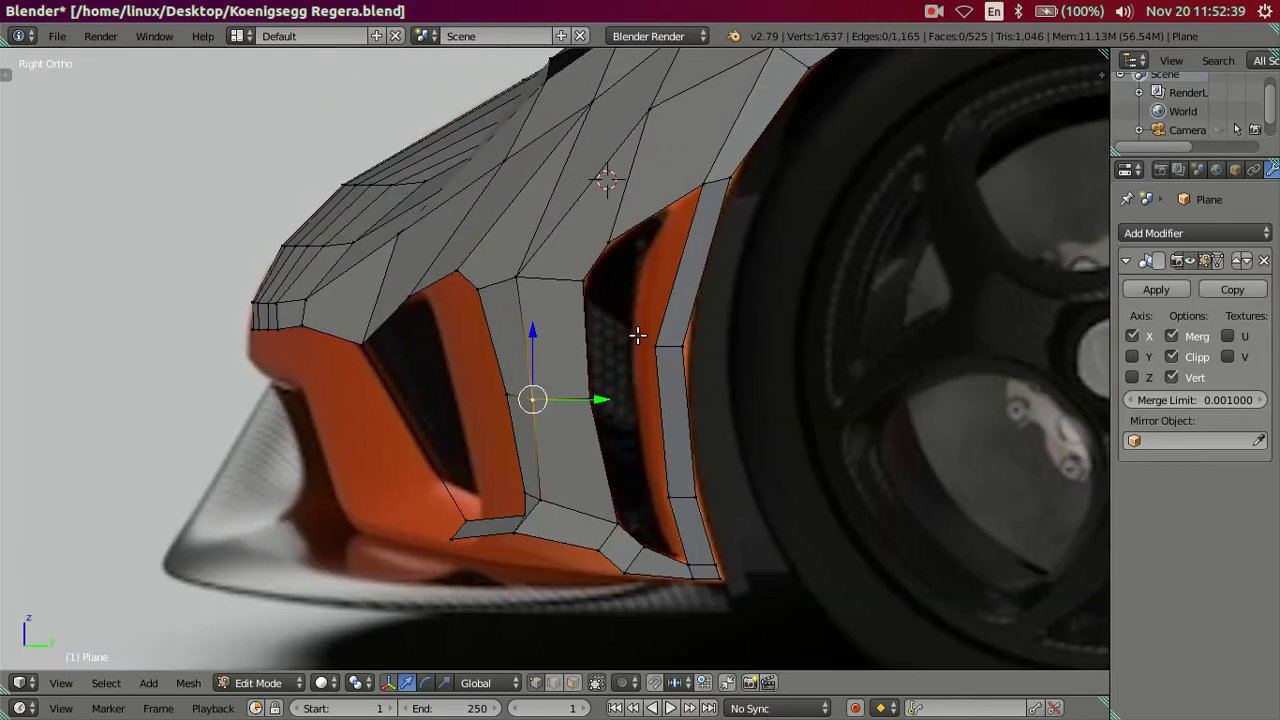
right_click(695, 197)
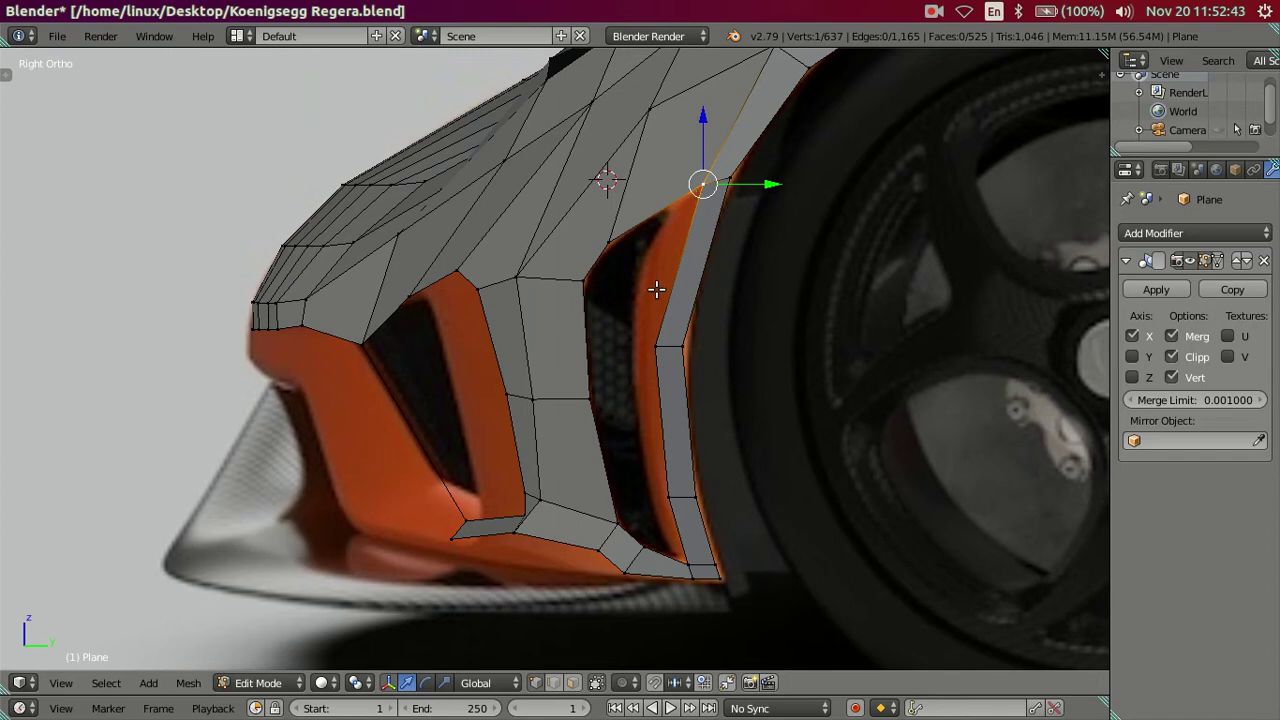
key("a")
mouse_move(611, 335)
middle_mouse_down()
mouse_move(617, 423)
mouse_move(663, 366)
mouse_move(737, 394)
mouse_move(800, 469)
mouse_move(785, 422)
middle_mouse_up()
key("KP_1")
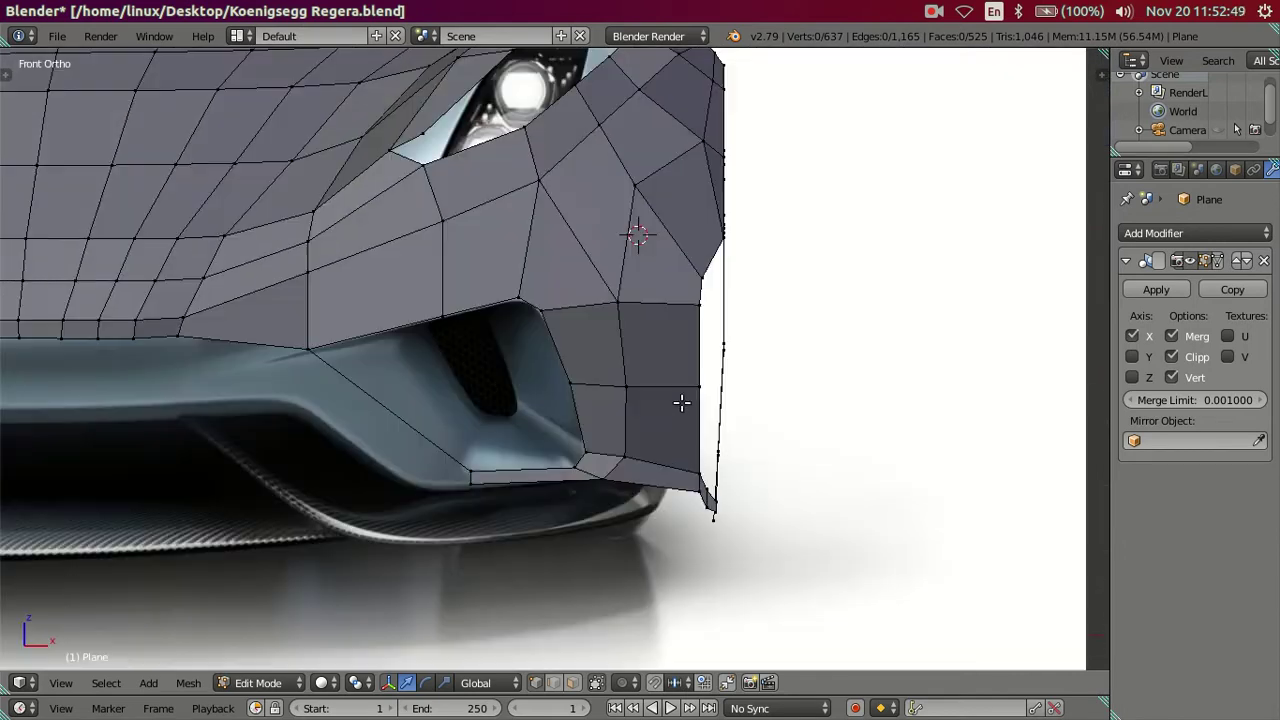
scroll(677, 420, "up", 5)
key("z")
middle_click_drag(721, 471, 665, 327, "shift")
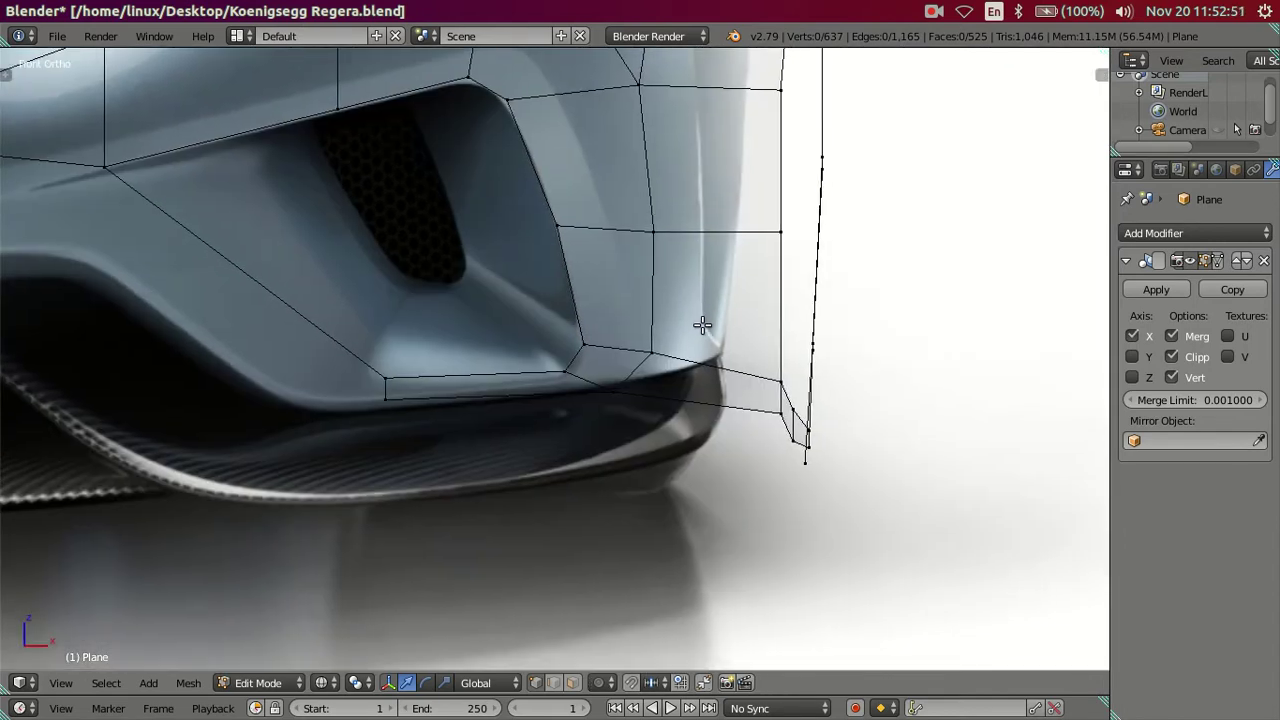
scroll(665, 327, "down", 1)
key("KP_3")
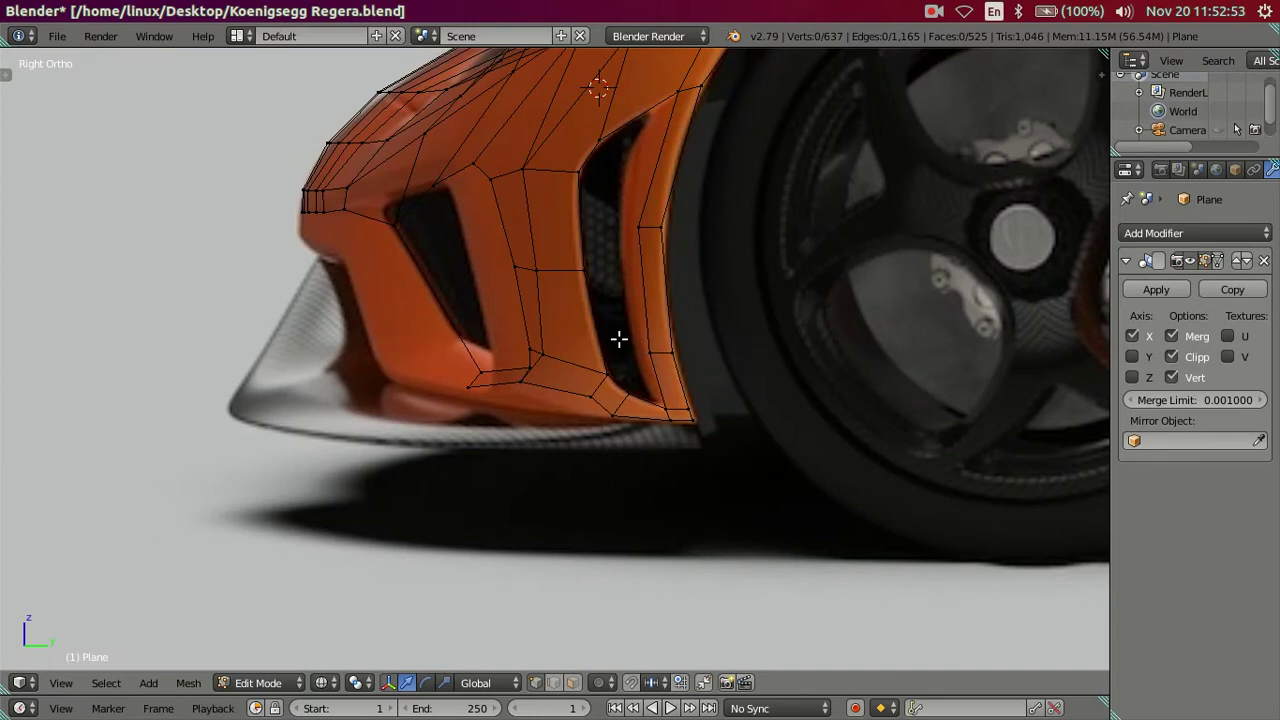
scroll(478, 375, "up", 2)
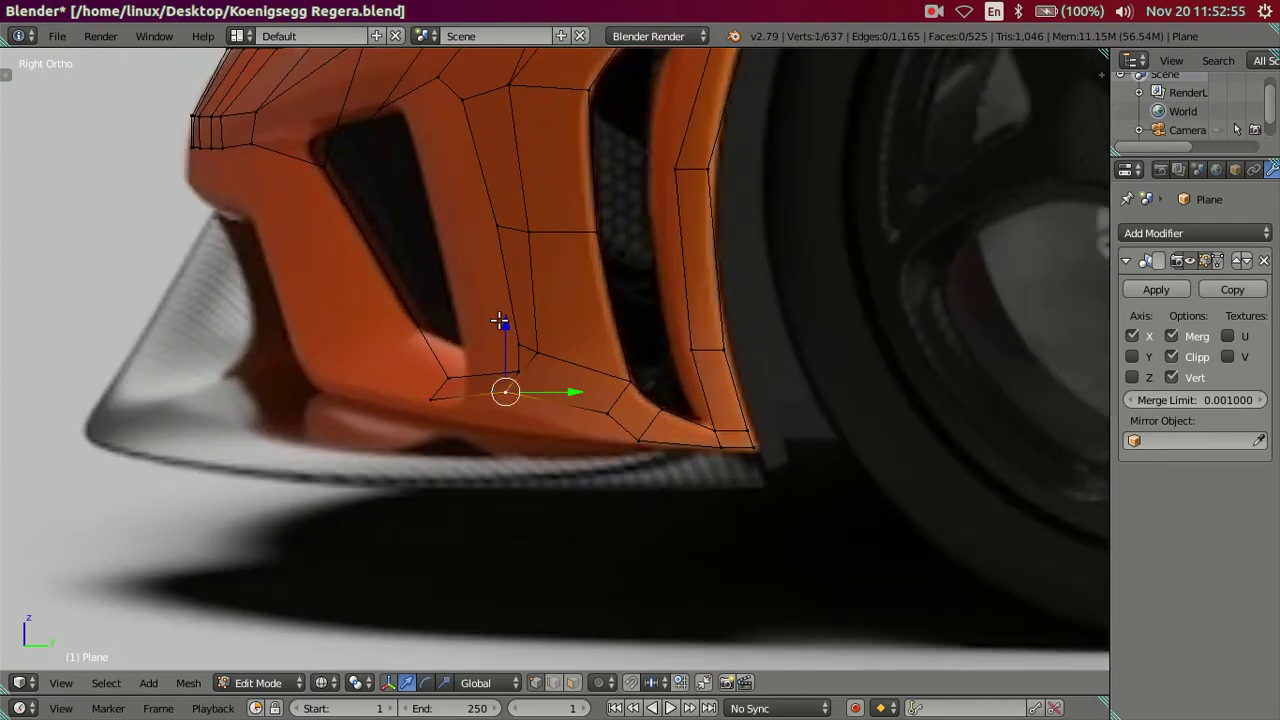
Step: Lower three vertices under the rear and front vents vertically onto the reference bumper edge
key("g")
key("z")
left_click(528, 354)
right_click(608, 410)
key("g")
key("z")
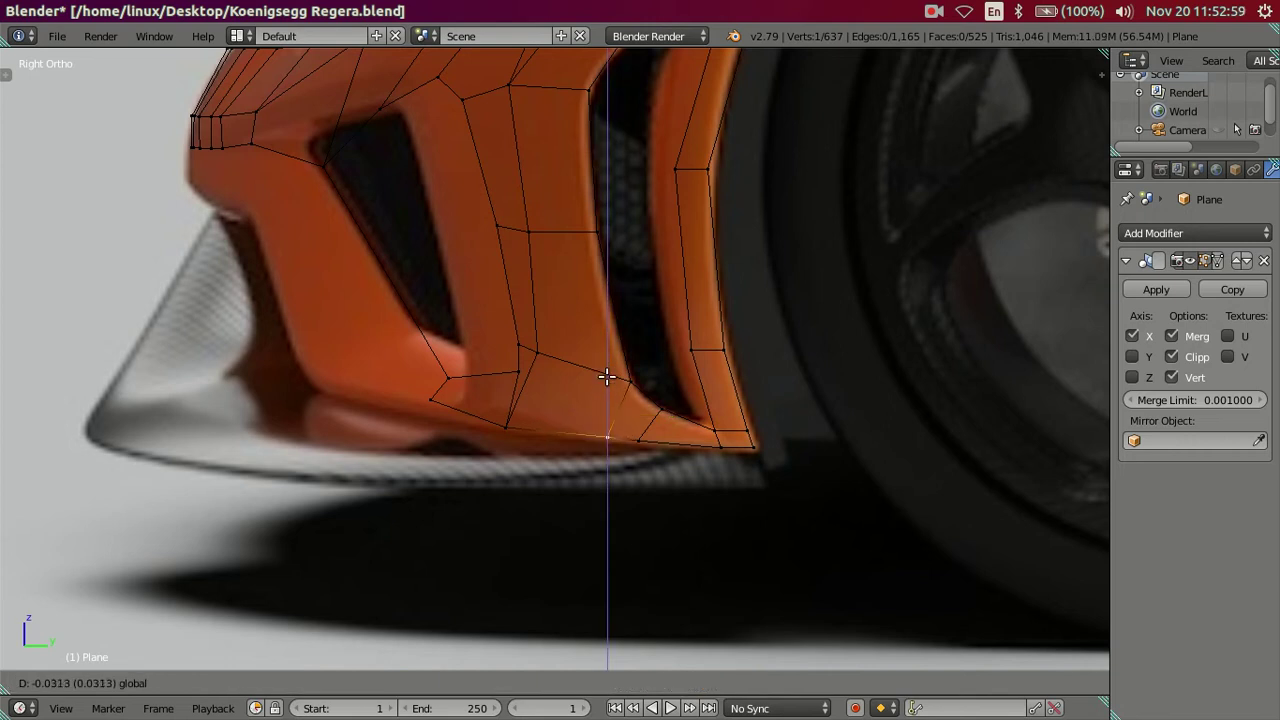
left_click(607, 377)
right_click(437, 396)
key("g")
key("z")
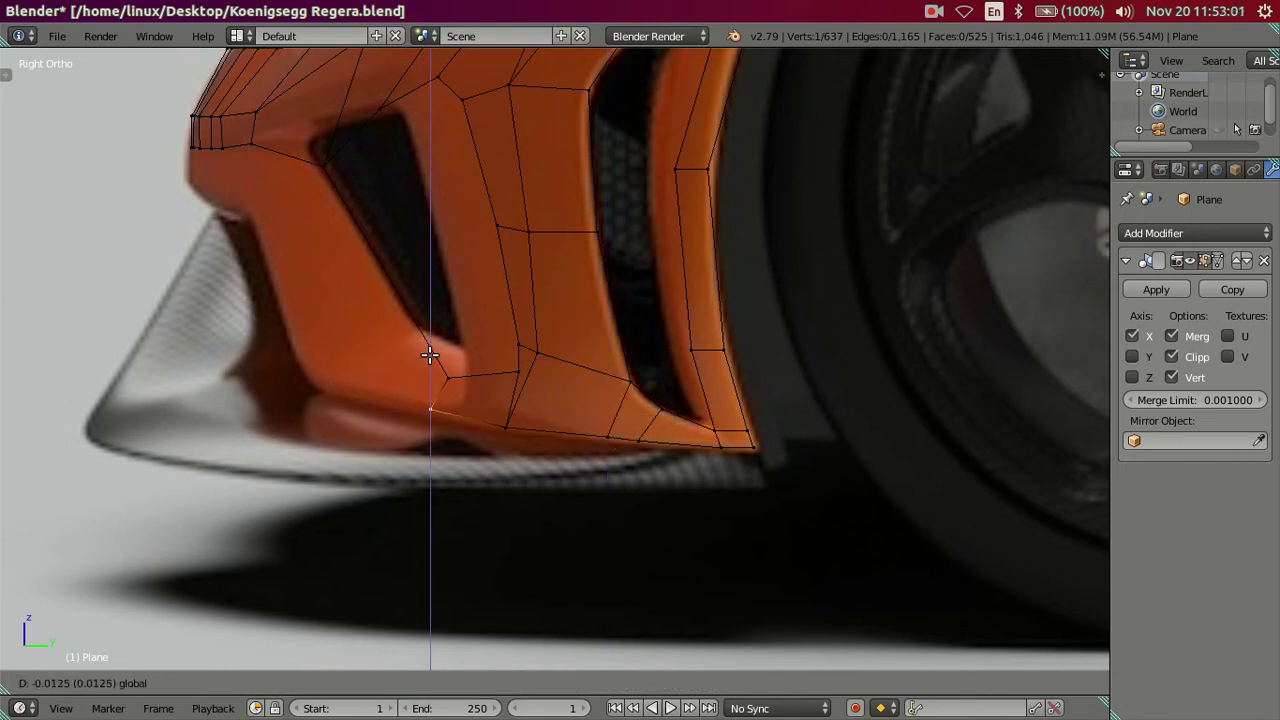
left_click(431, 362)
key("a")
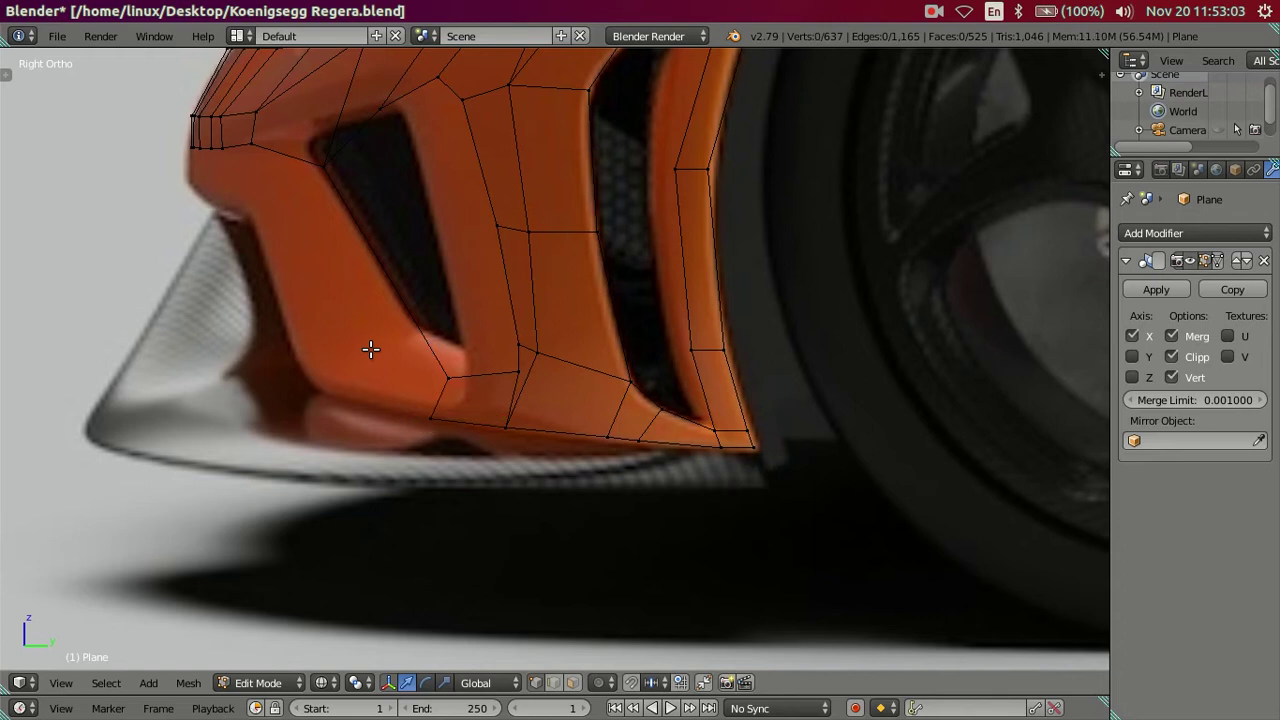
Step: Check the lowered bumper edge in the front view, in wireframe against the intake reference
scroll(371, 351, "down", 1)
middle_click_drag(471, 382, 531, 409, "shift")
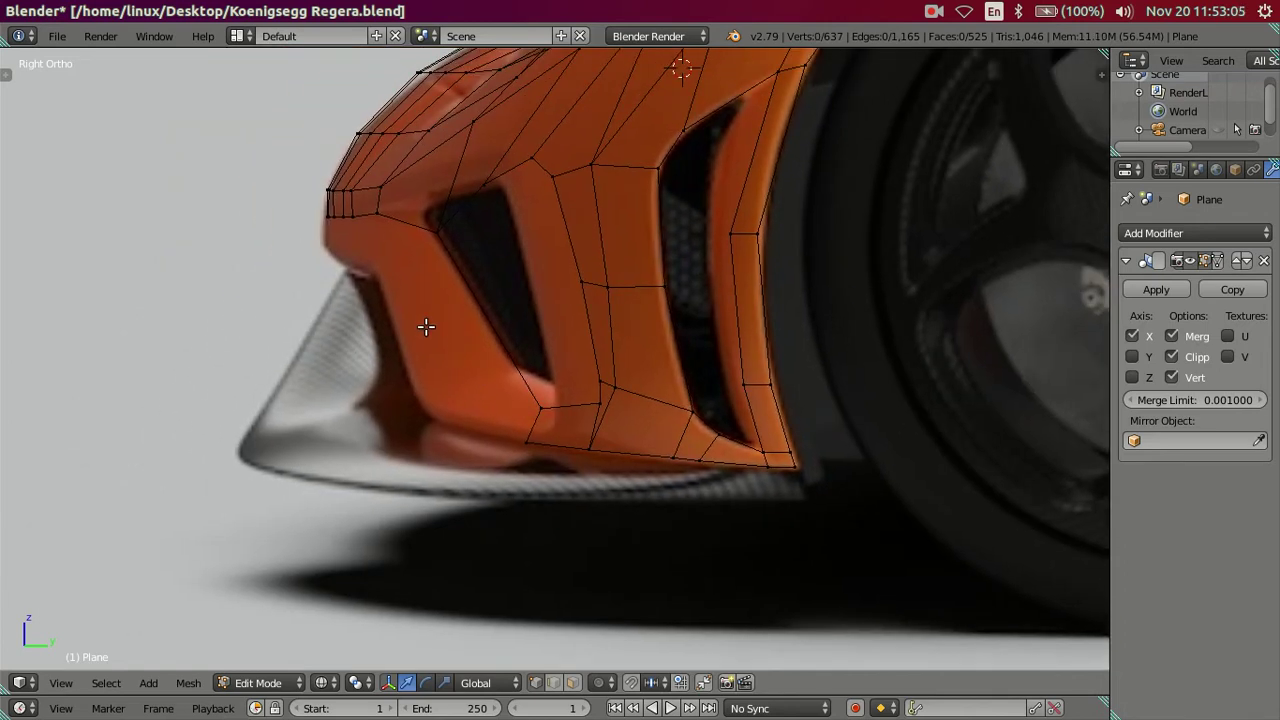
key("KP_1")
key("z")
mouse_move(700, 428)
middle_mouse_down()
mouse_move(716, 498)
mouse_move(600, 429)
mouse_move(563, 480)
mouse_move(686, 546)
middle_mouse_up()
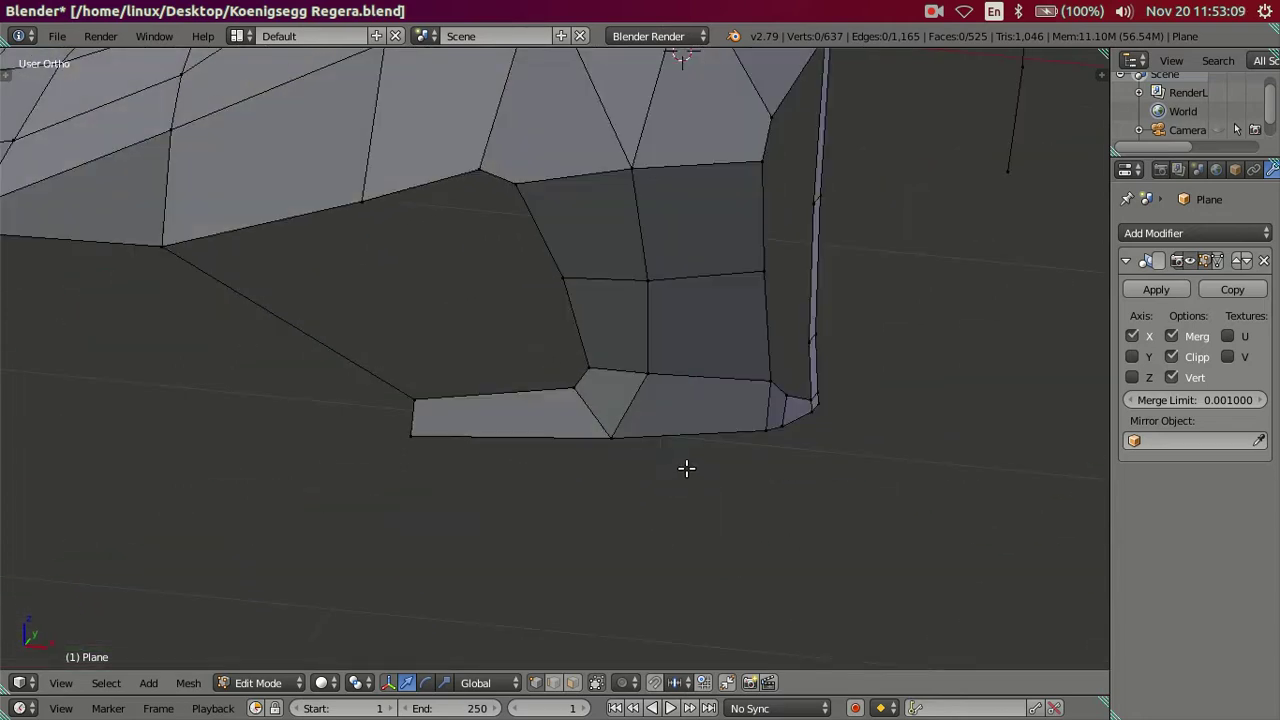
key("KP_1")
key("z")
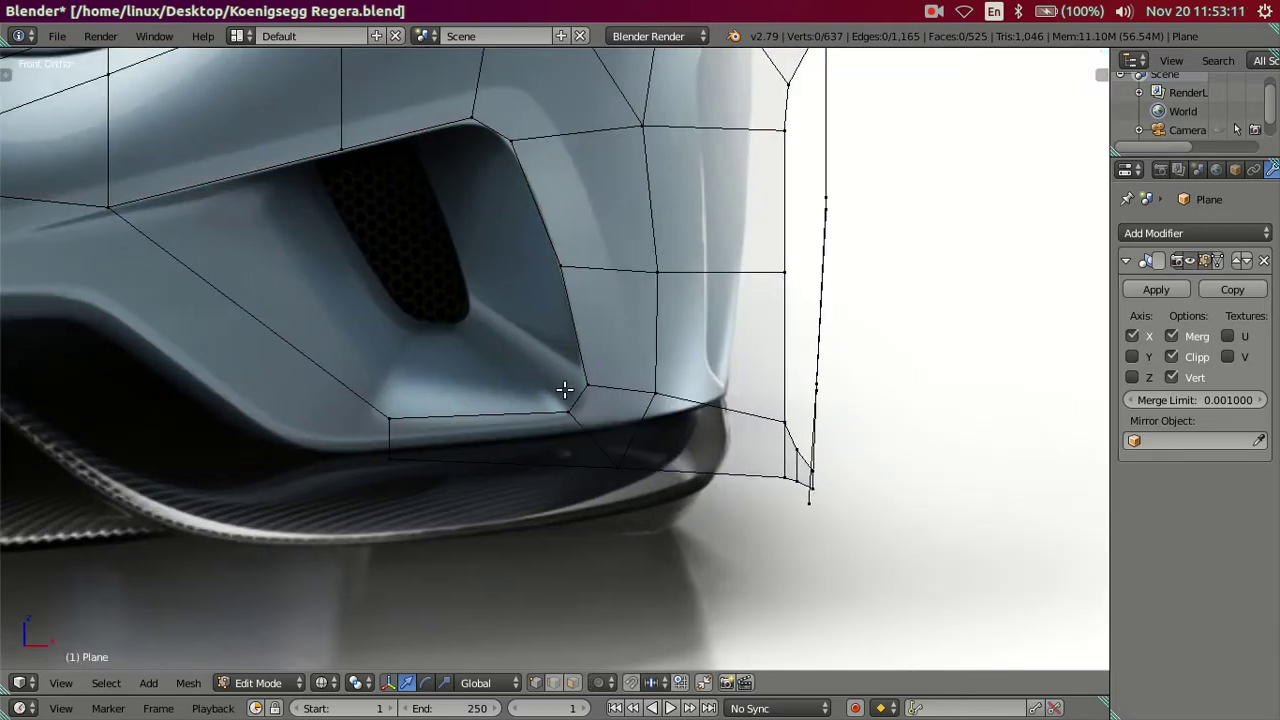
middle_click_drag(563, 386, 627, 395, "shift")
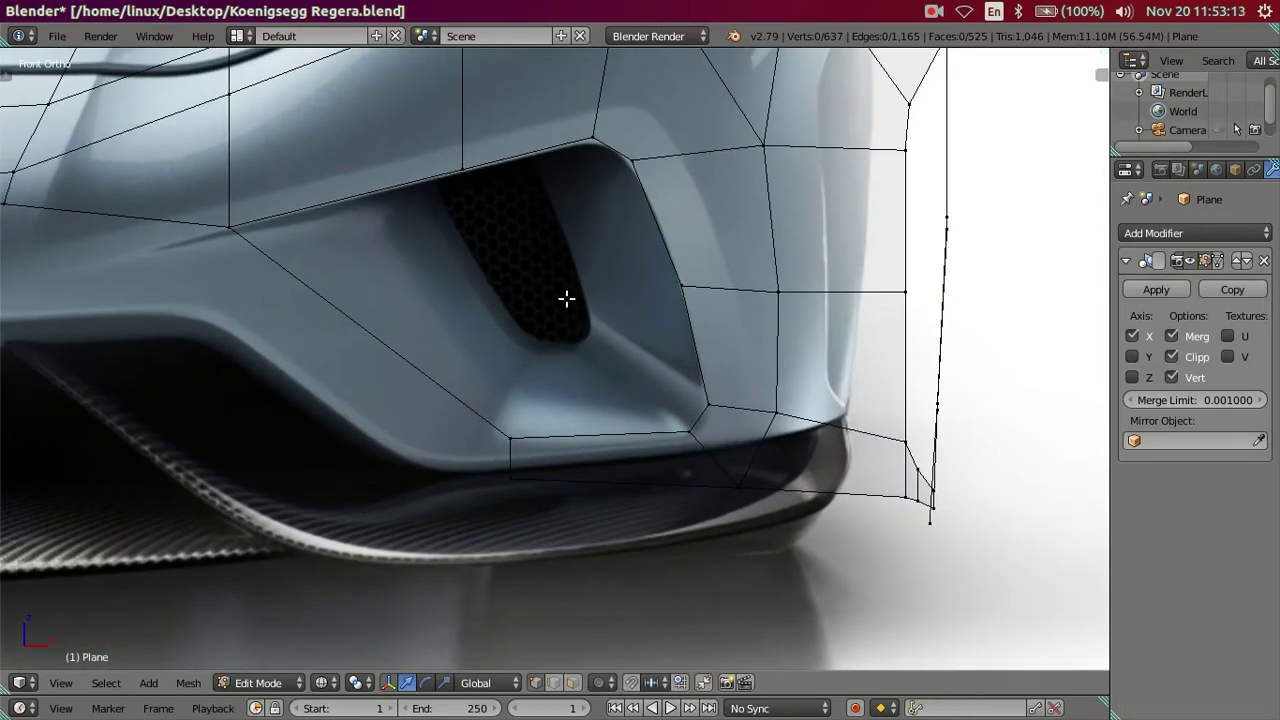
scroll(563, 316, "down", 2)
mouse_move(726, 400)
middle_mouse_down("shift")
mouse_move(589, 420)
mouse_move(465, 362)
mouse_move(543, 363)
middle_mouse_up("shift")
Step: Select the vertex row along the grille's lower line to the intake corner and extrude it downward
right_click(614, 313)
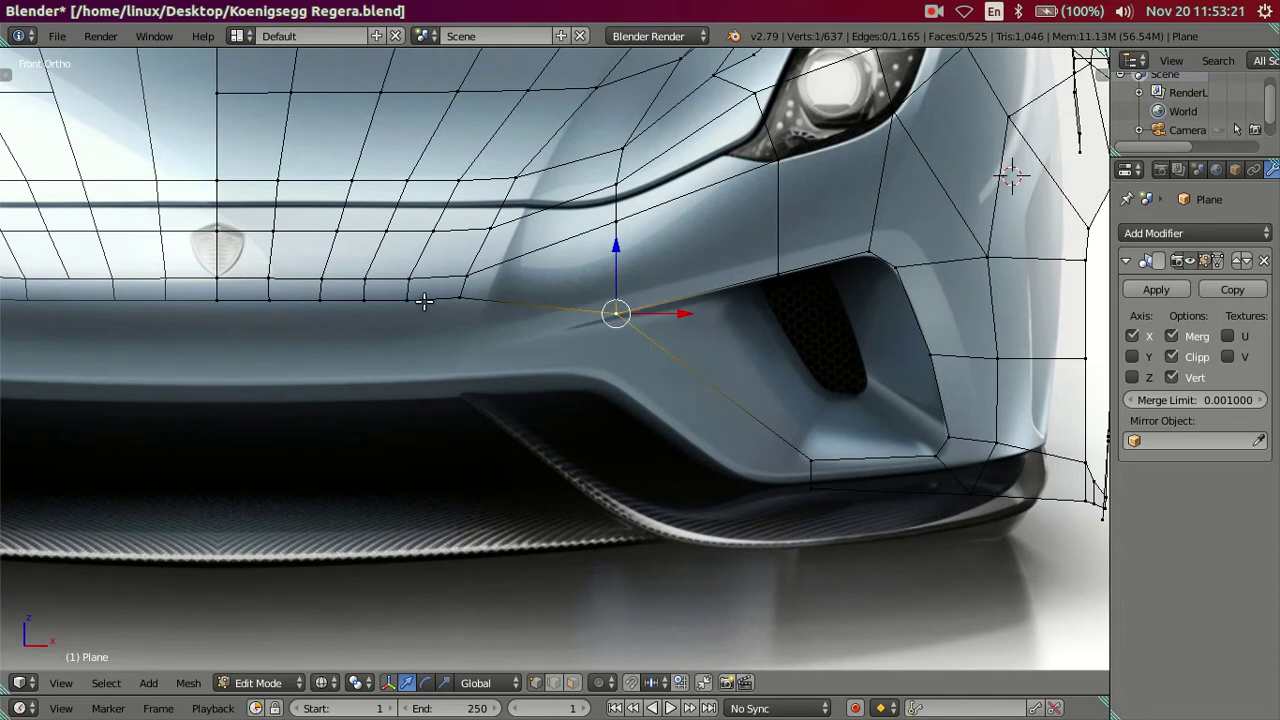
scroll(424, 302, "down", 3)
scroll(424, 302, "down", 1)
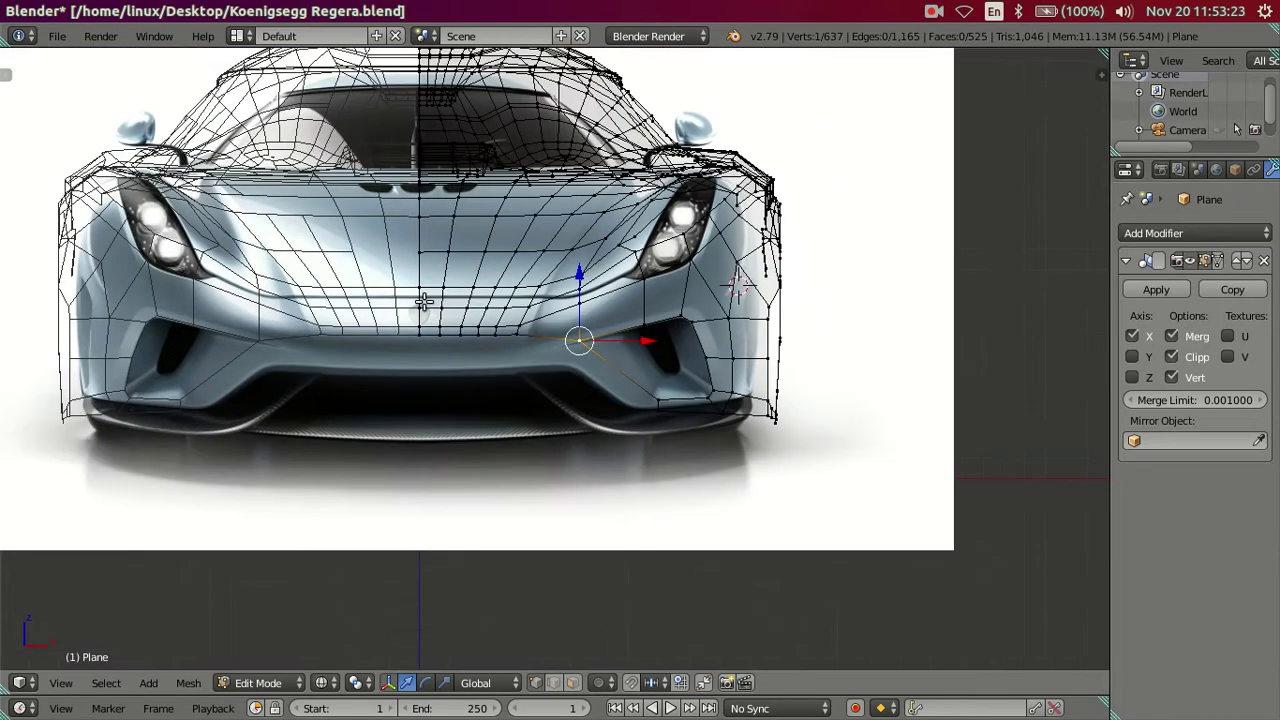
scroll(426, 305, "up", 4)
right_click(471, 312)
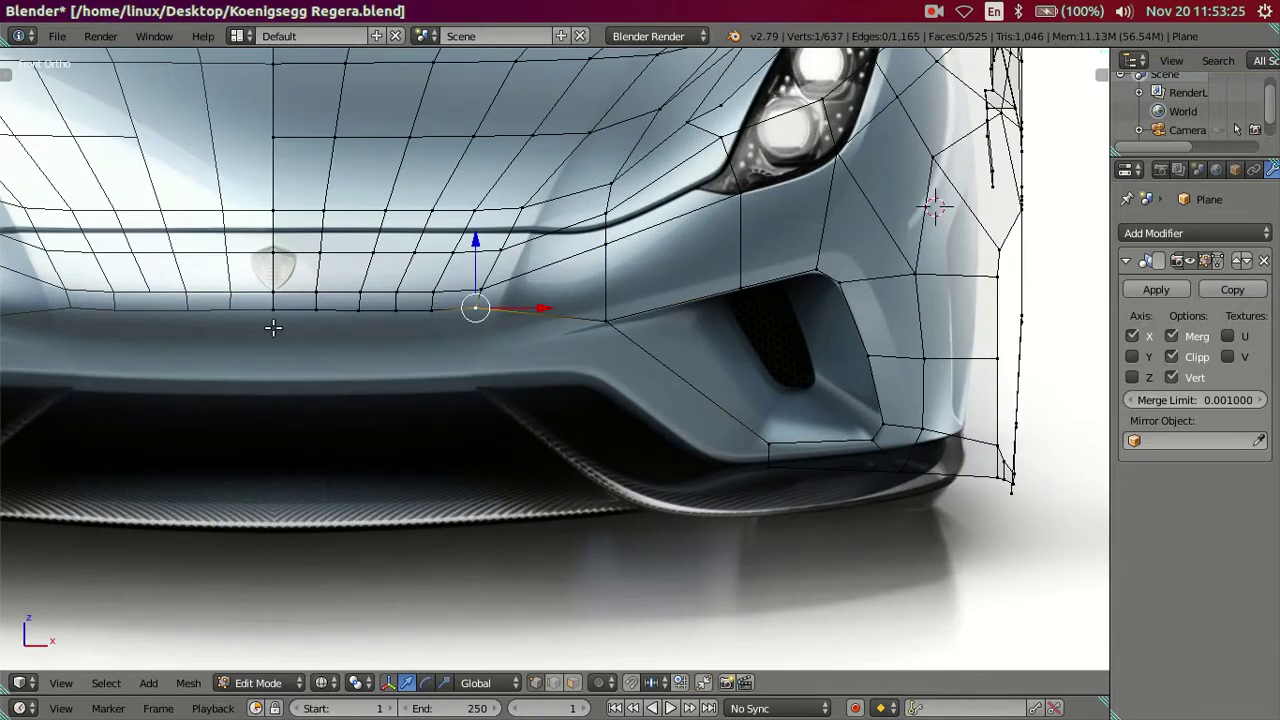
right_click(271, 316, "ctrl")
middle_click_drag(503, 338, 557, 359, "shift")
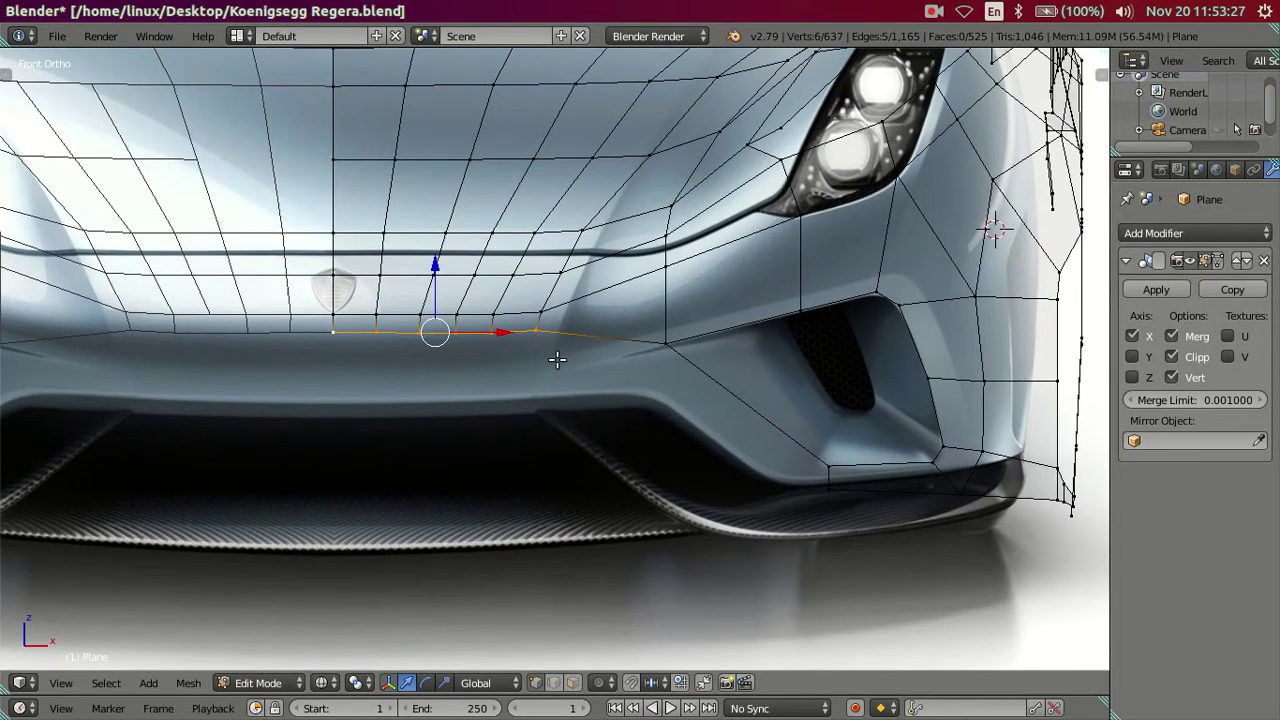
right_click(645, 349, "ctrl")
key("e")
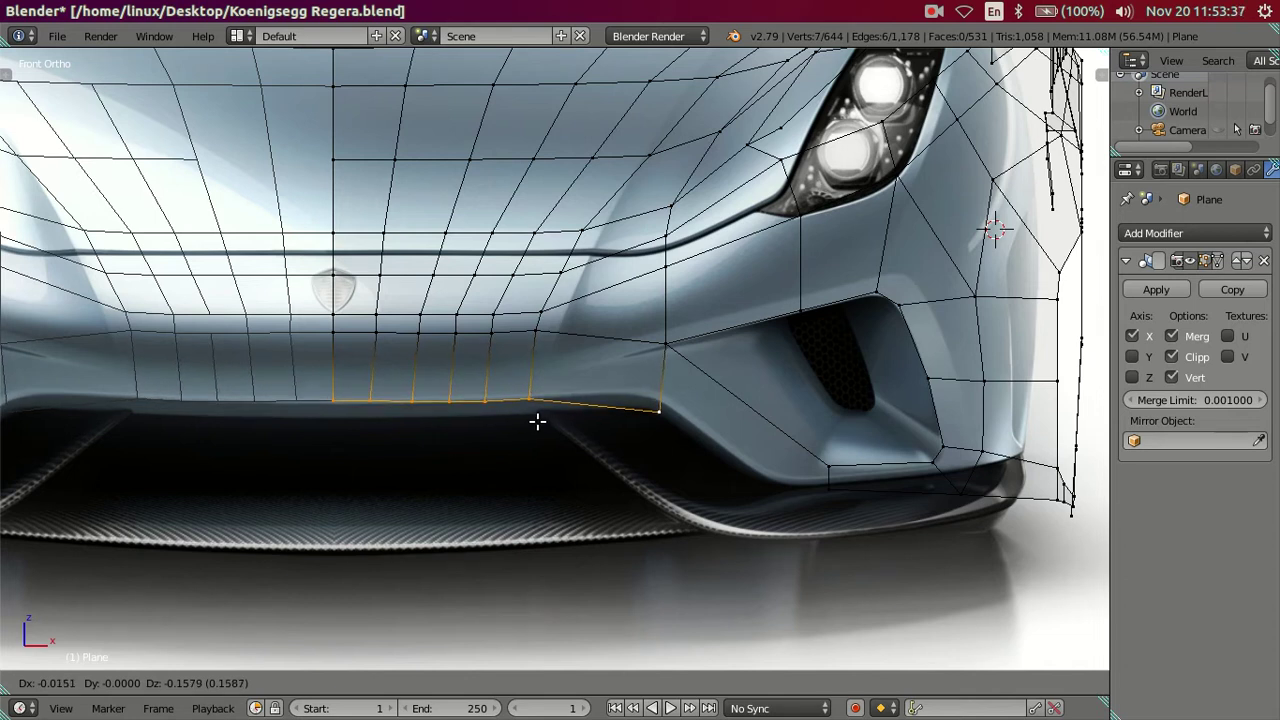
left_click(537, 421)
Step: Move the new edge's end vertex onto the bumper line and select the gap vertices by the intake surround
right_click(652, 404)
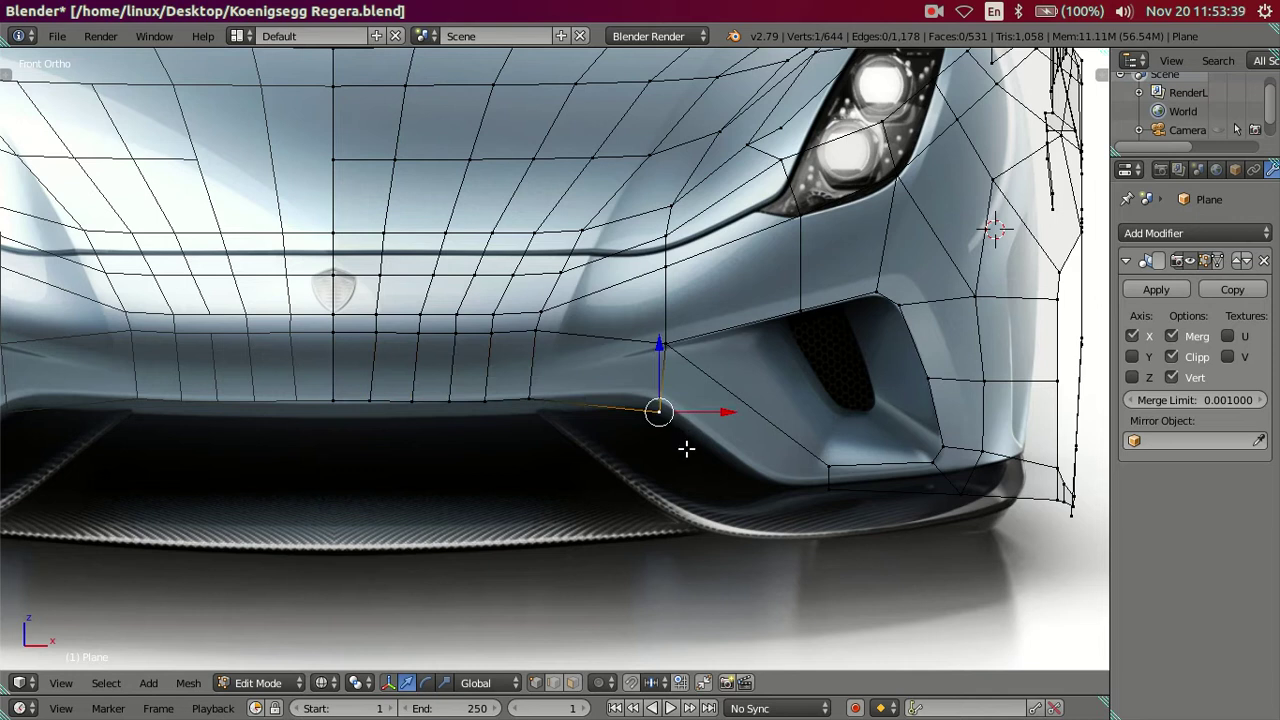
key("g")
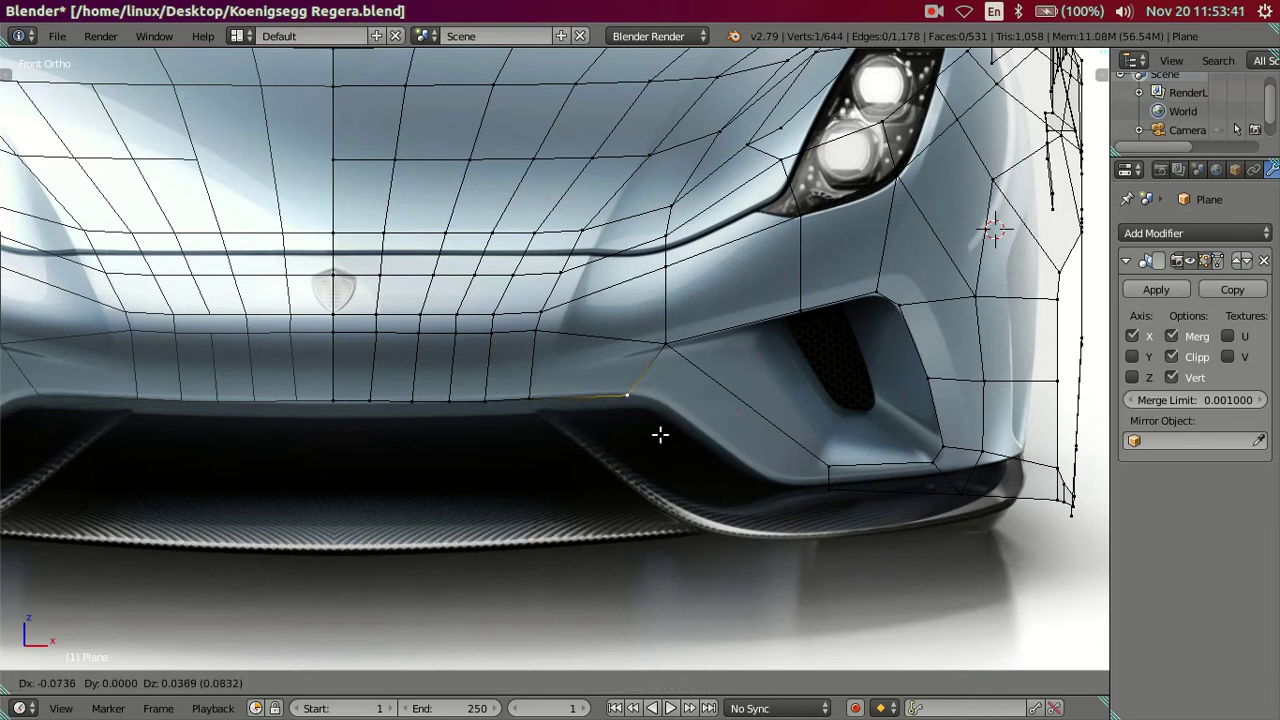
left_click(660, 432)
scroll(662, 415, "up", 1)
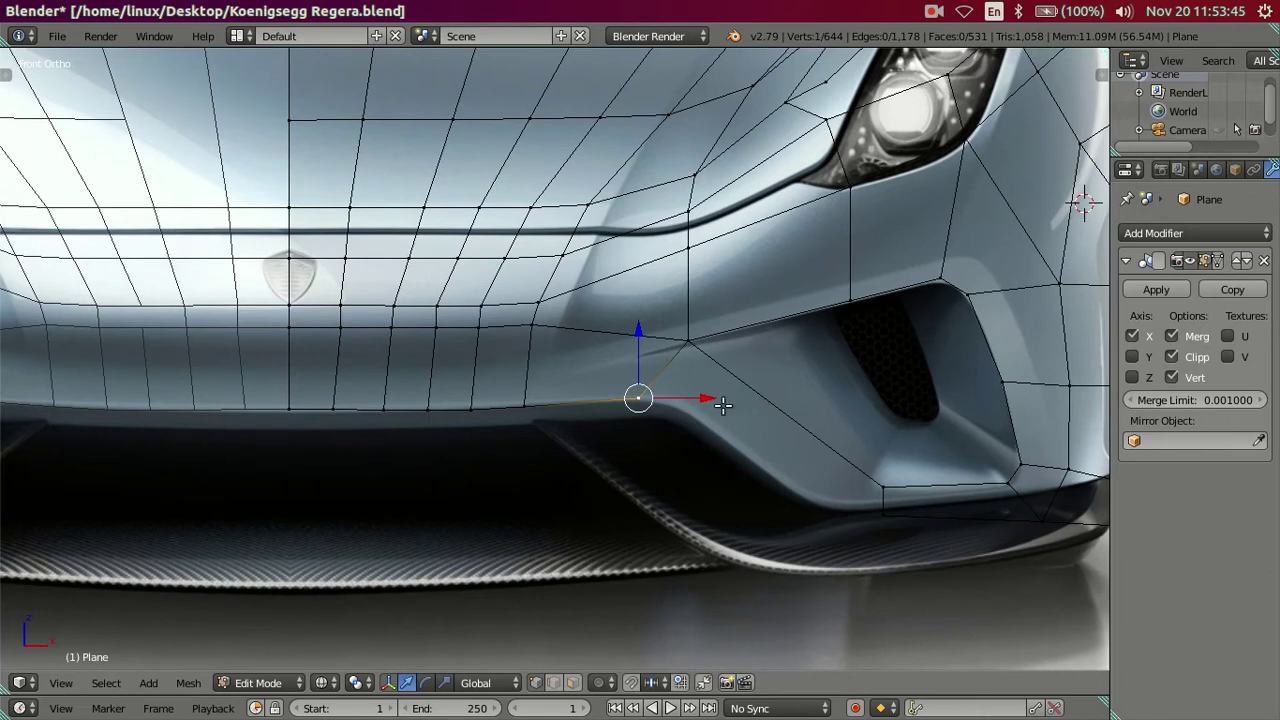
right_click(882, 533)
right_click(634, 404, "ctrl")
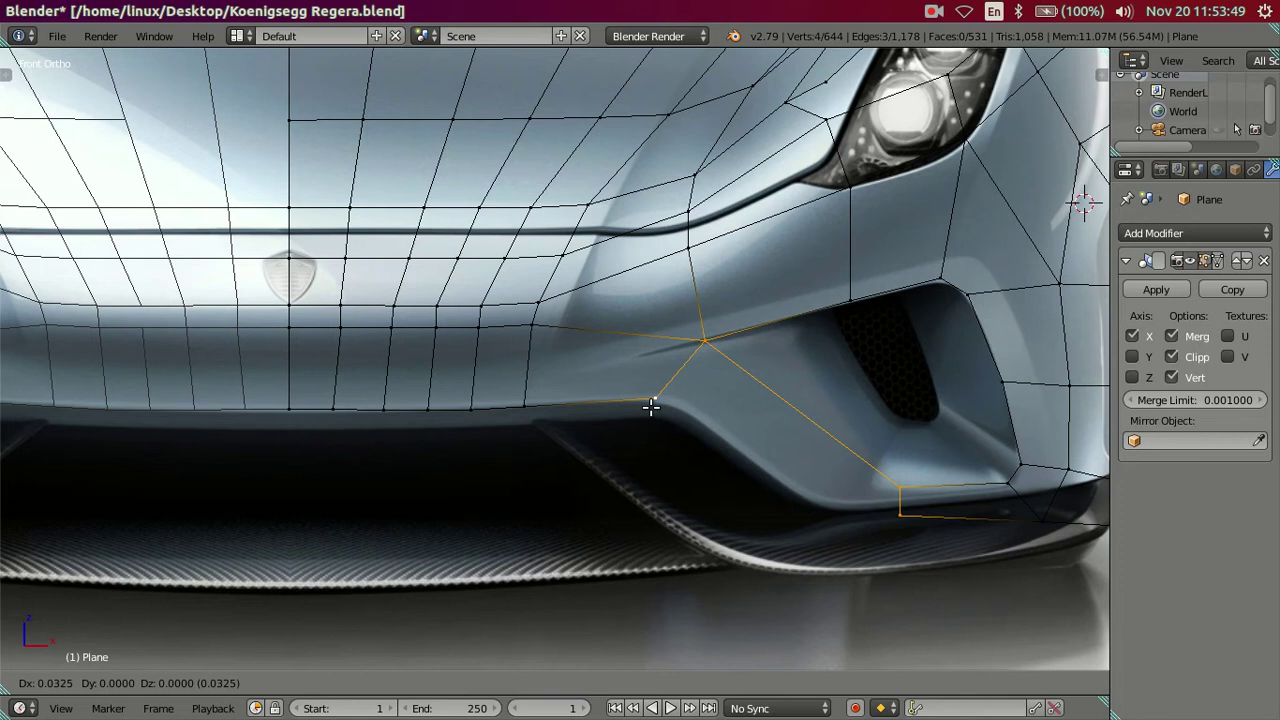
Step: Fill the gap with a face, loop-cut it, and settle the new vertex onto the bumper line
key("f")
key("ctrl+r")
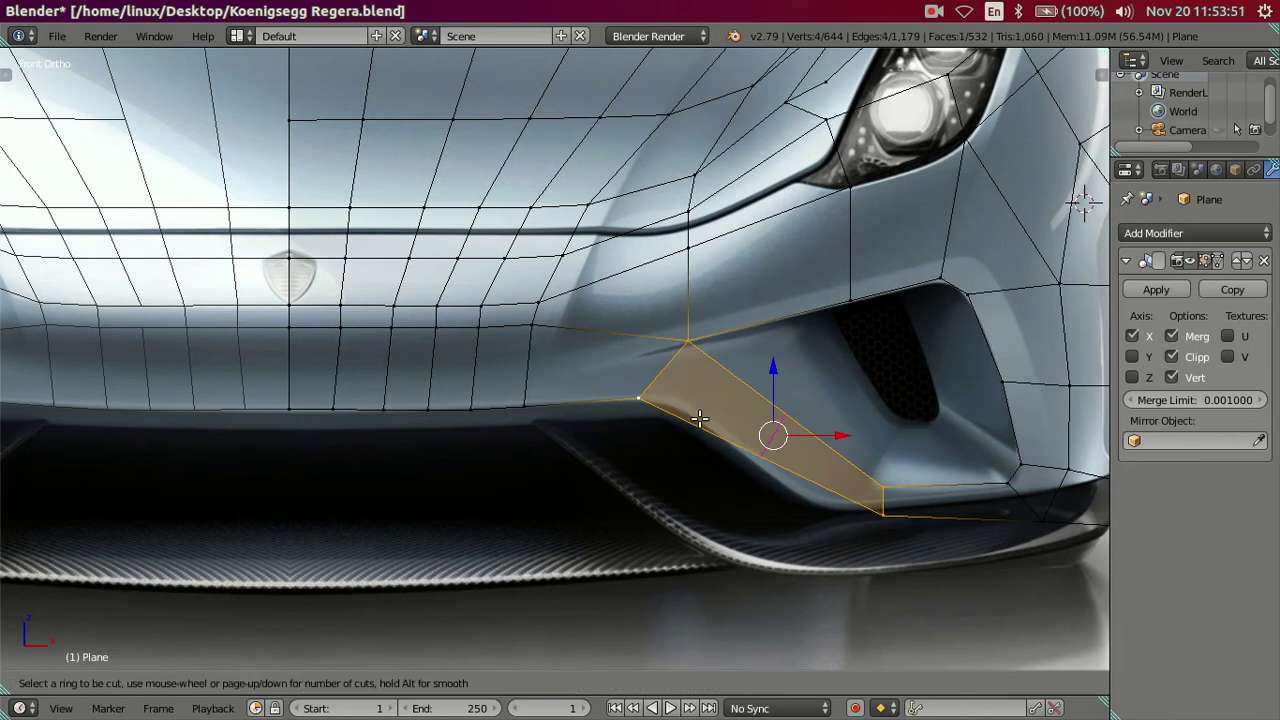
left_click(690, 418)
left_click(635, 380)
right_click(687, 421)
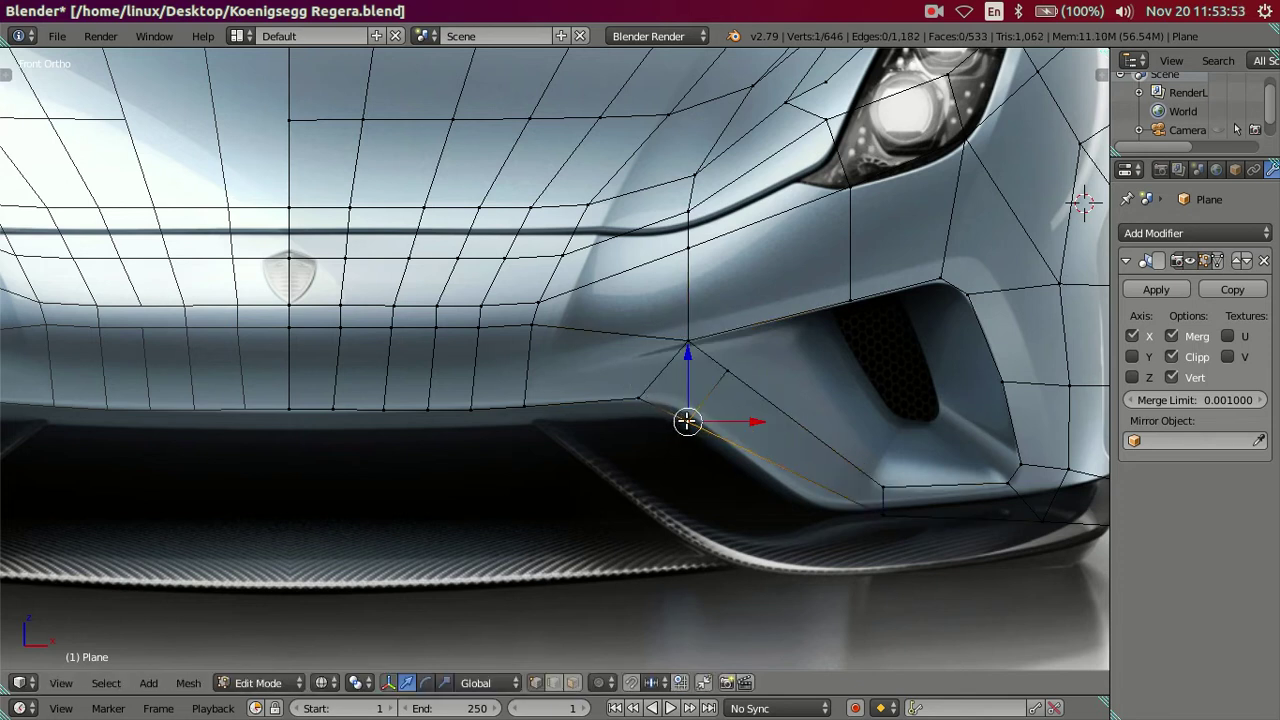
key("g")
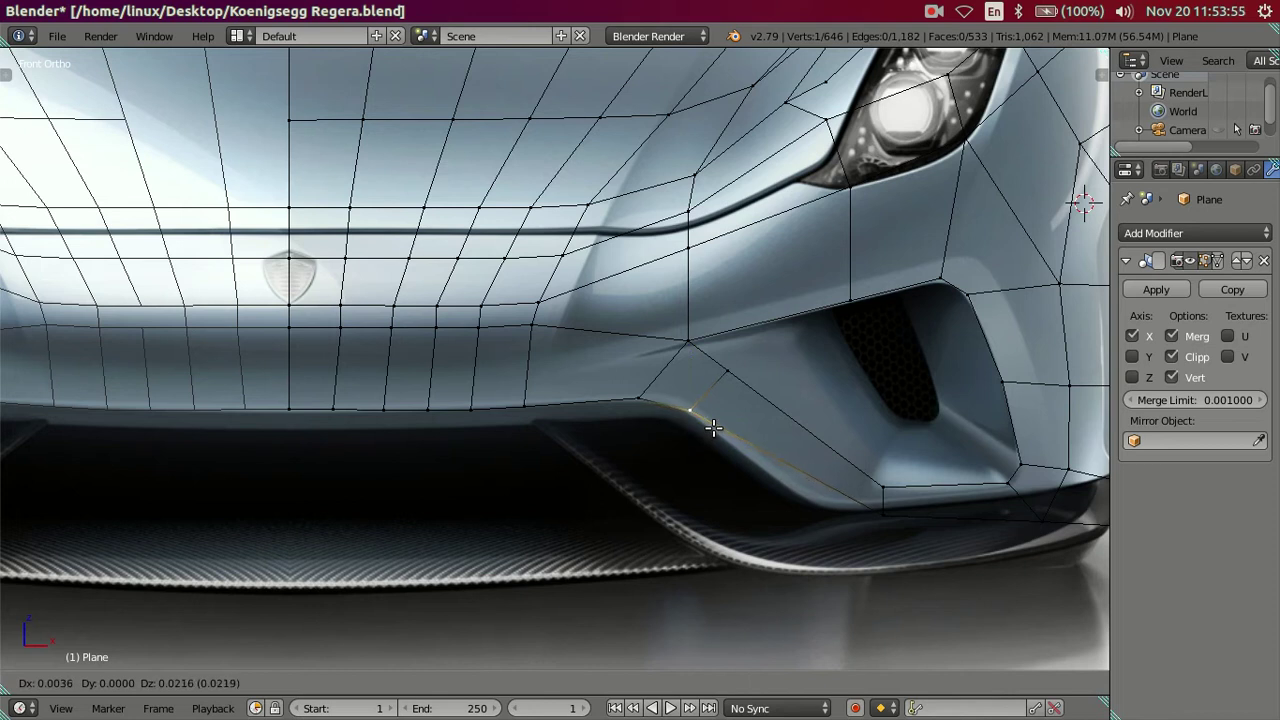
left_click(709, 428)
Step: Add a second loop cut and slide the new edge along the bumper curve
key("ctrl+r")
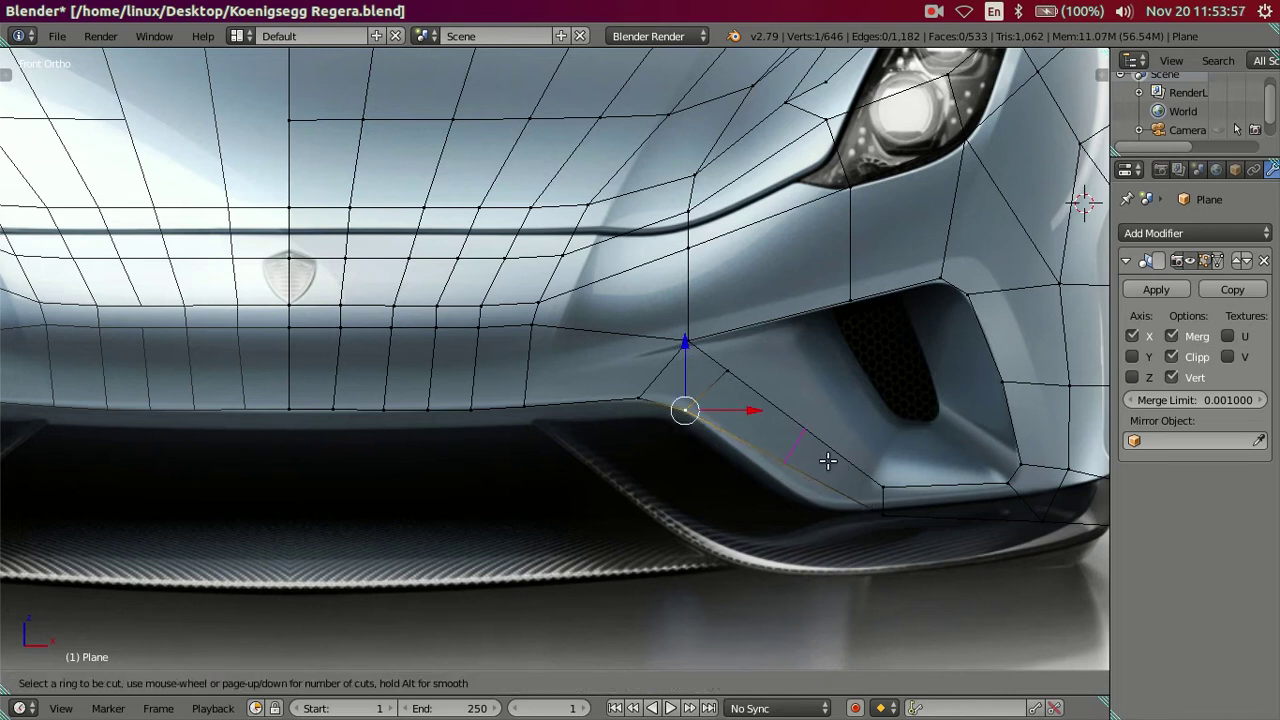
left_click(830, 462)
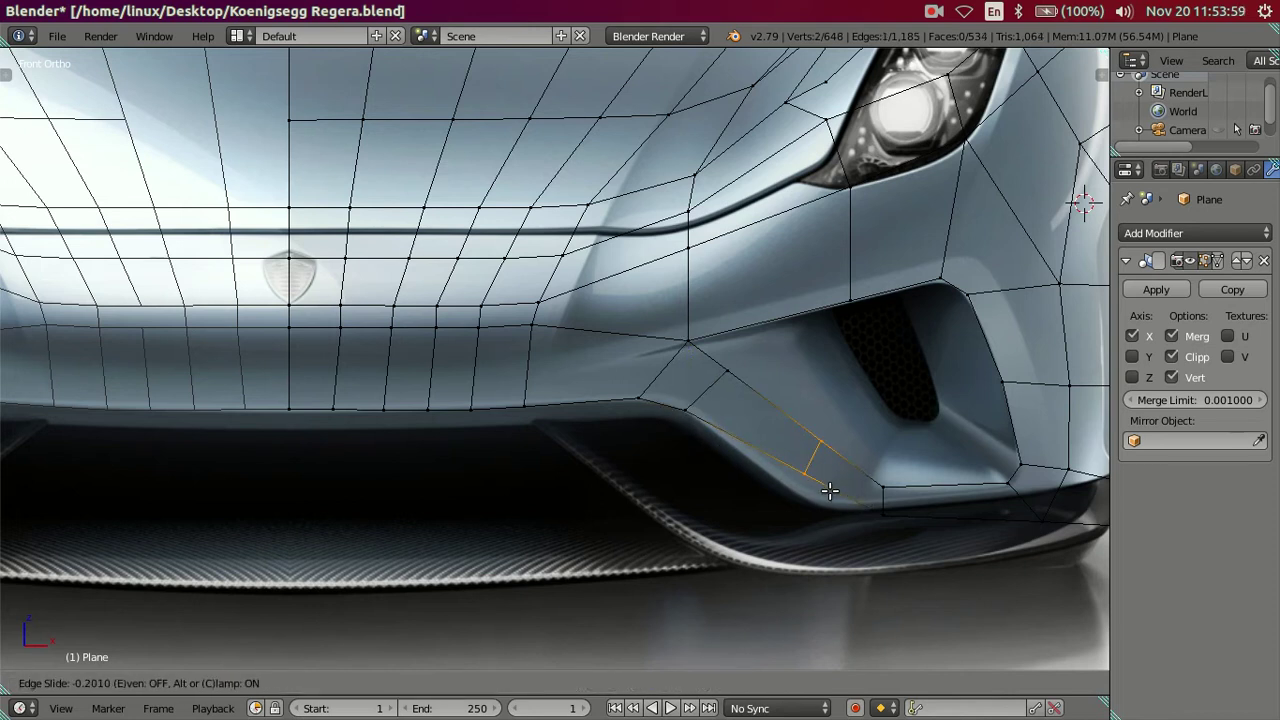
left_click(830, 490)
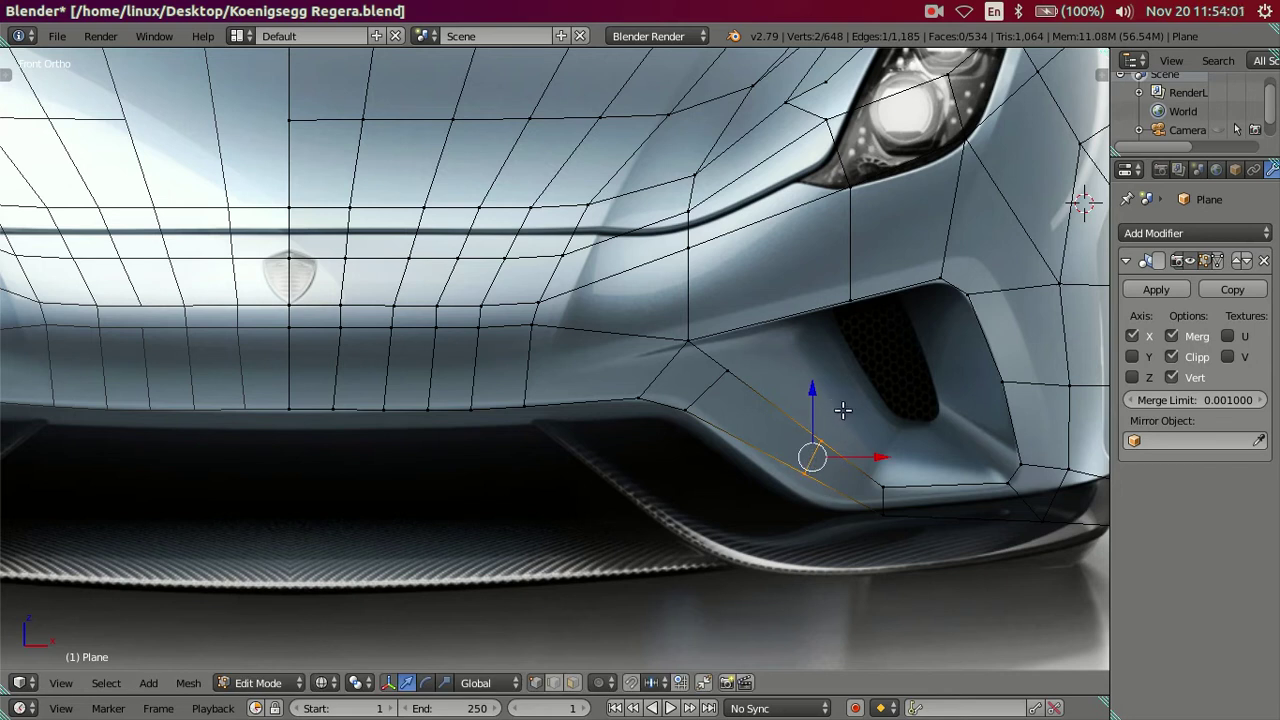
key("g")
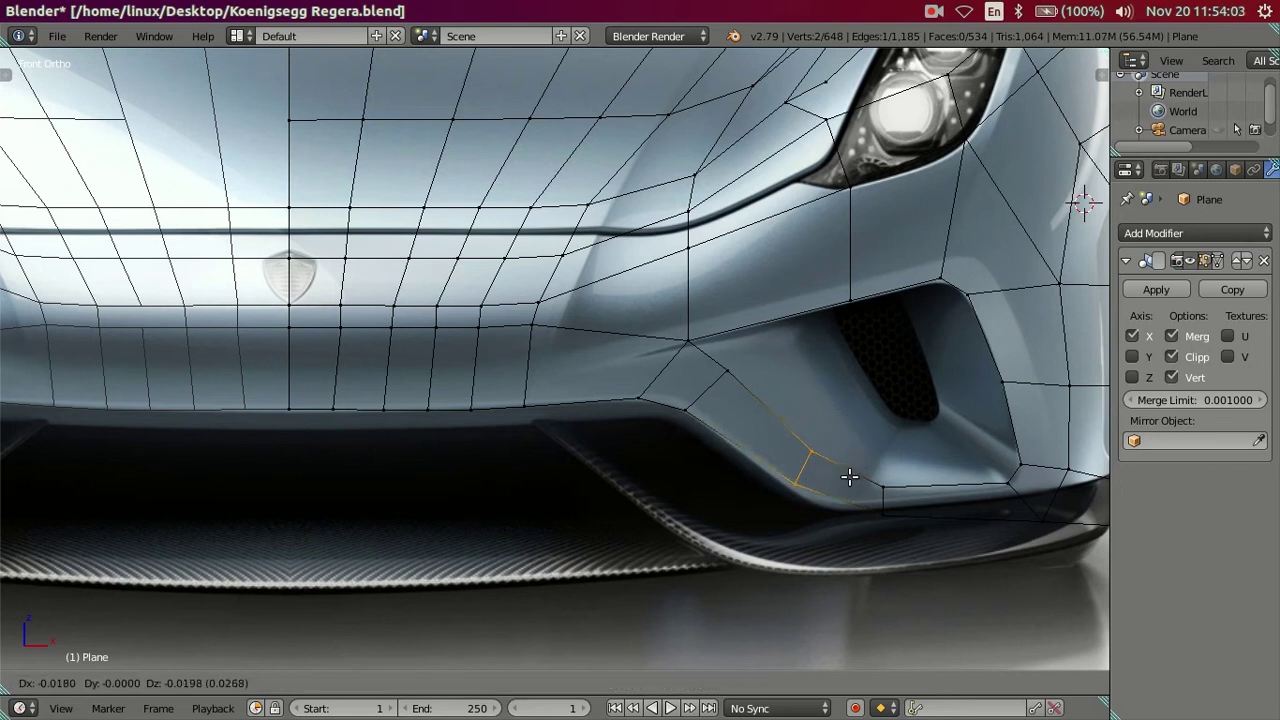
left_click(849, 477)
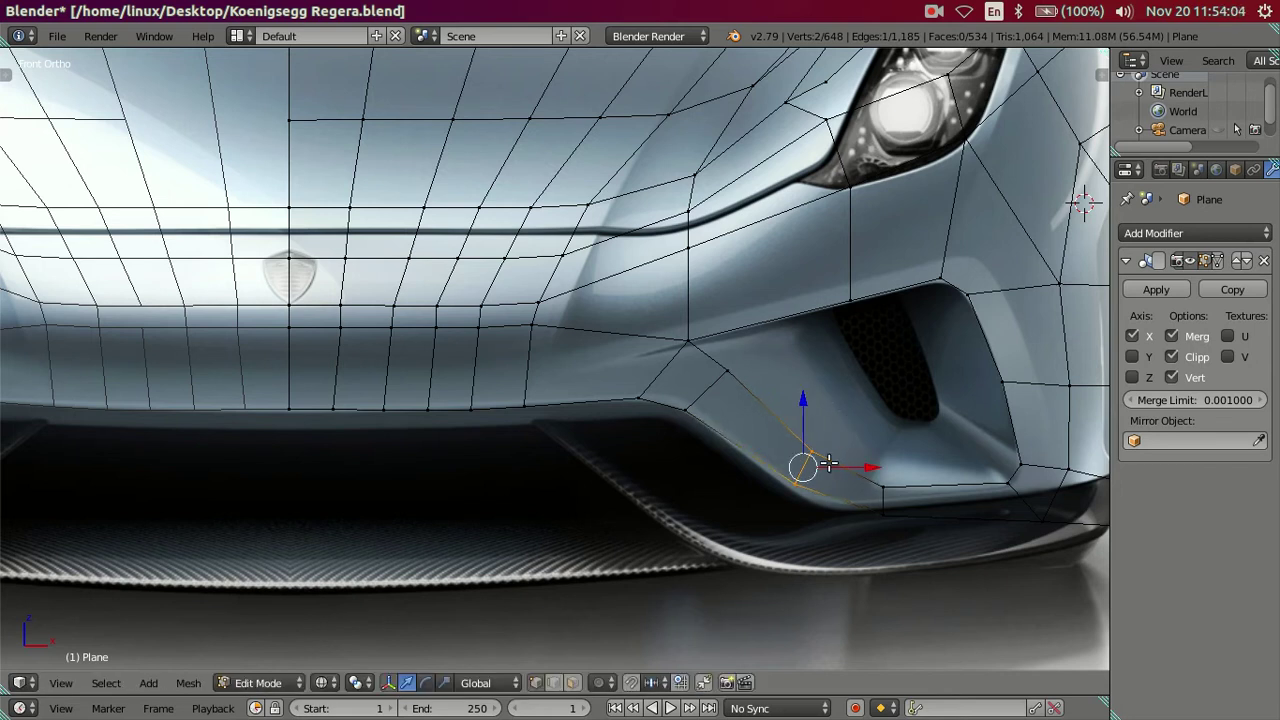
key("g")
left_click(815, 518)
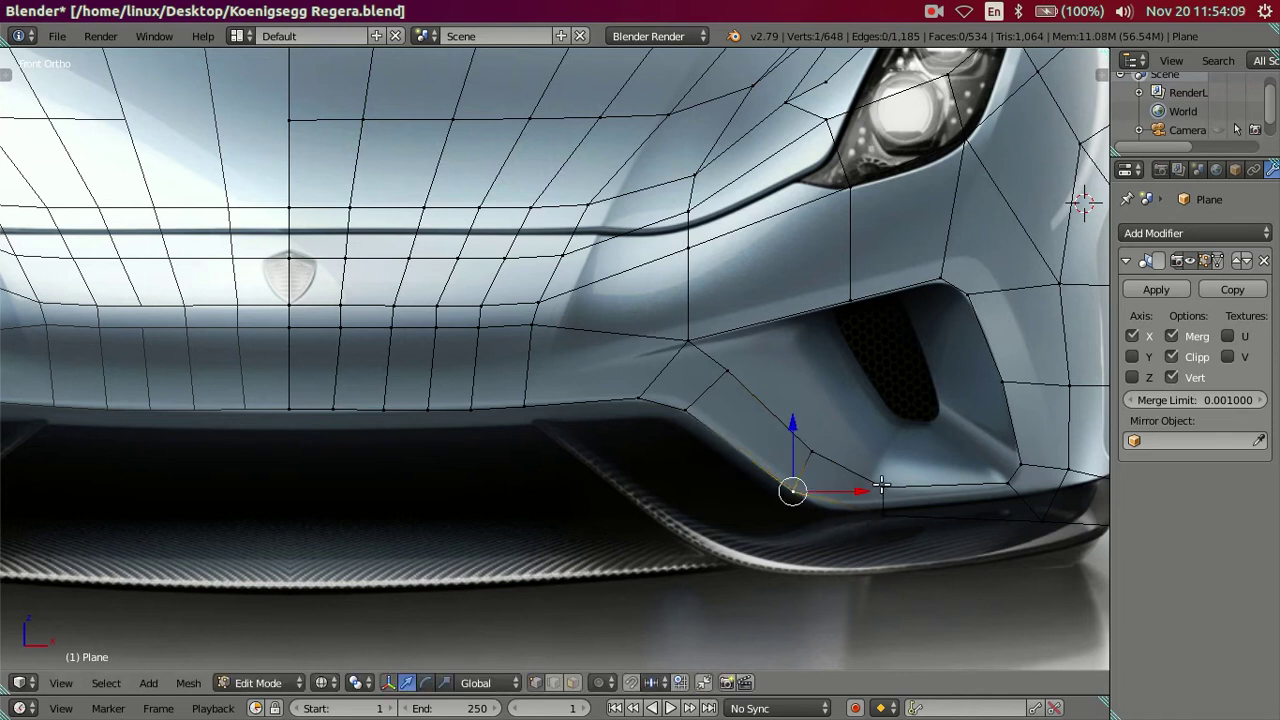
Step: Reposition the intake surround's bottom corner vertex lower, then sideways along X
right_click(885, 487)
key("g")
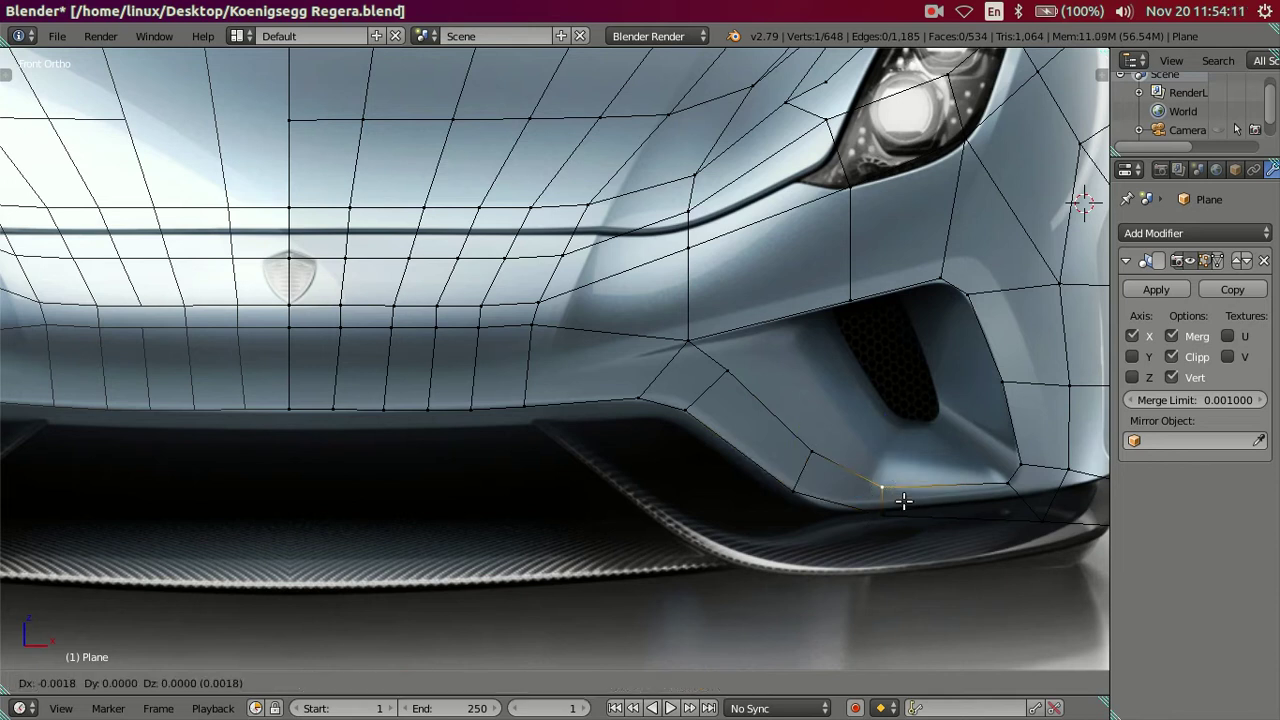
left_click(888, 522)
key("g")
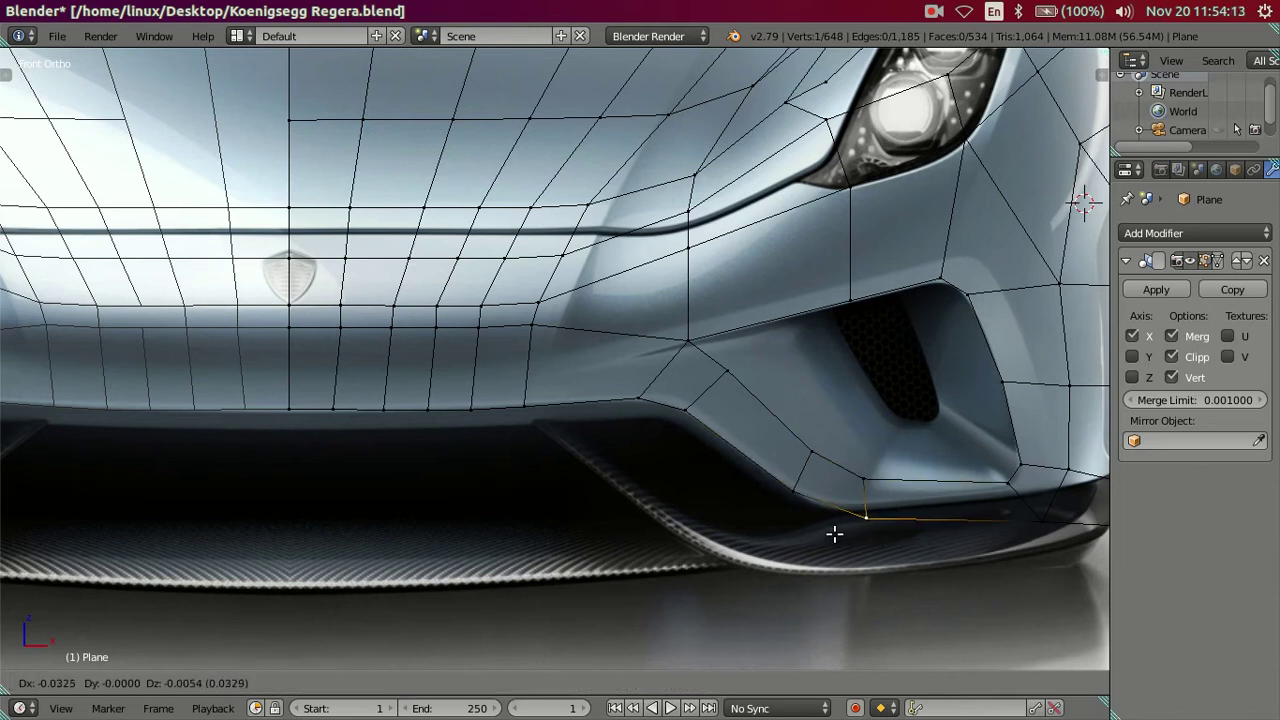
left_click(818, 528)
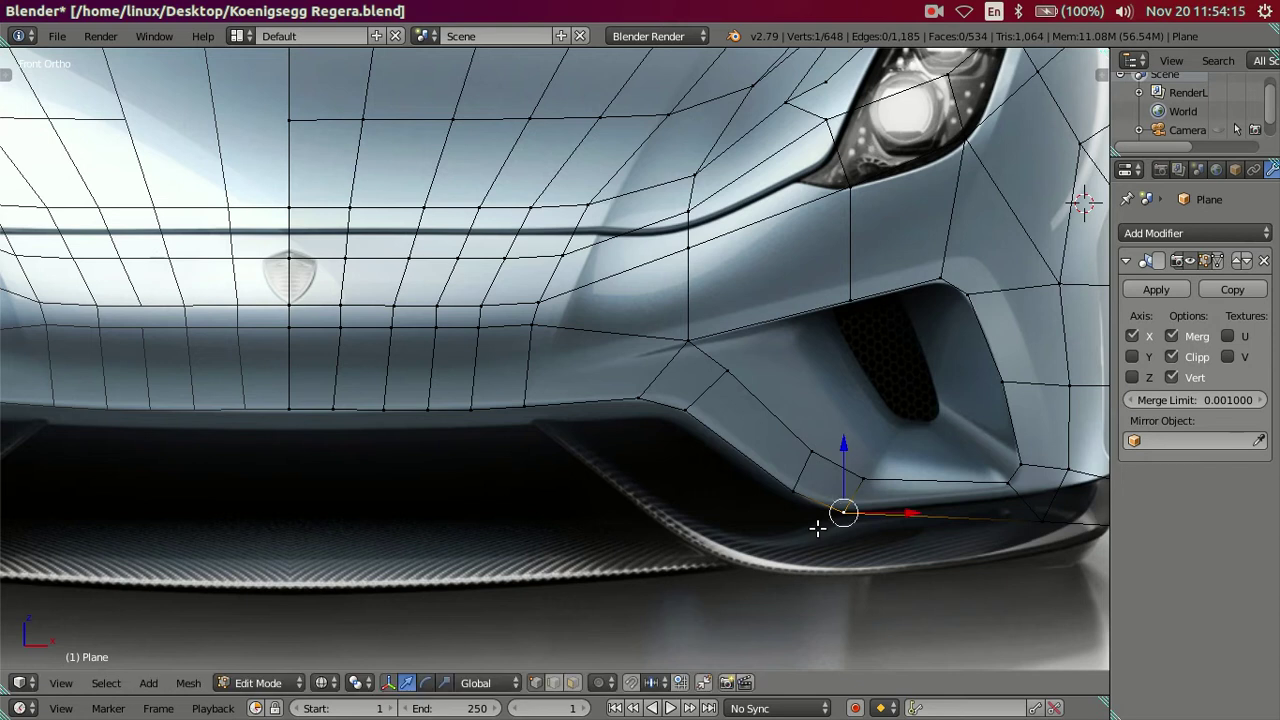
key("g")
key("x")
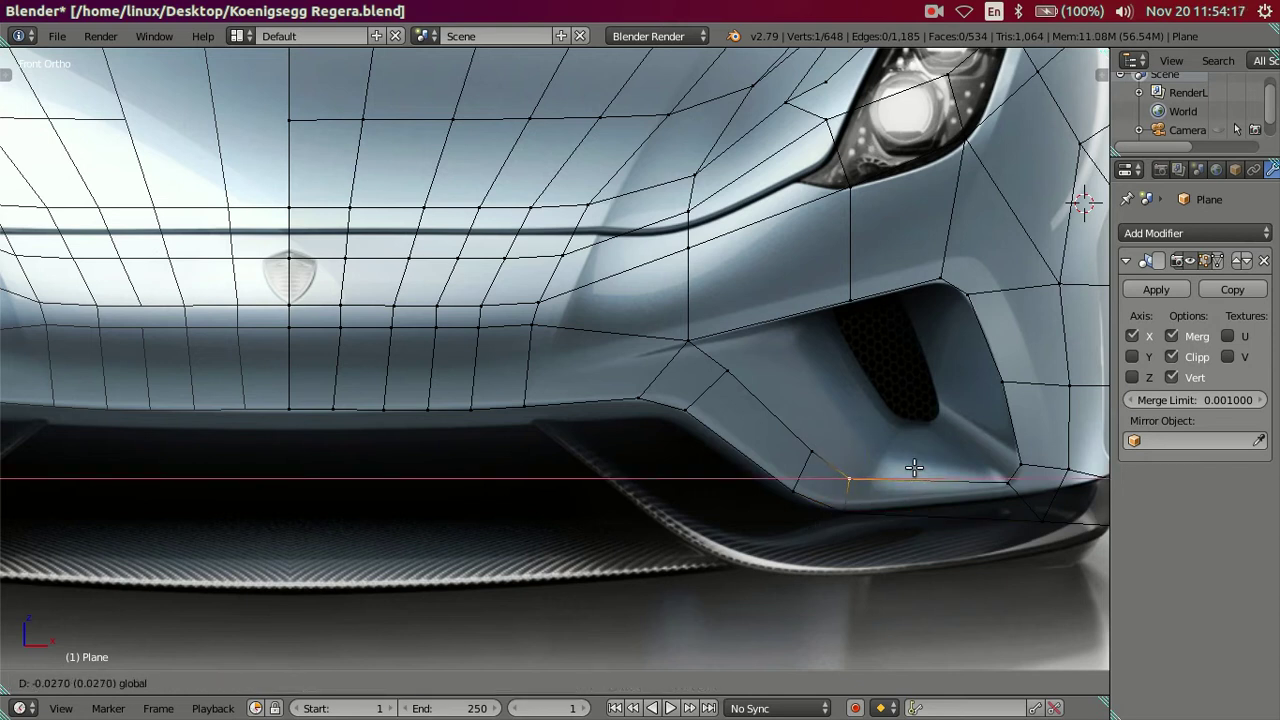
left_click(914, 468)
Step: Raise a nearby surround vertex along Z and adjust another lower-edge vertex, undoing the stray move
right_click(811, 456)
key("g")
key("z")
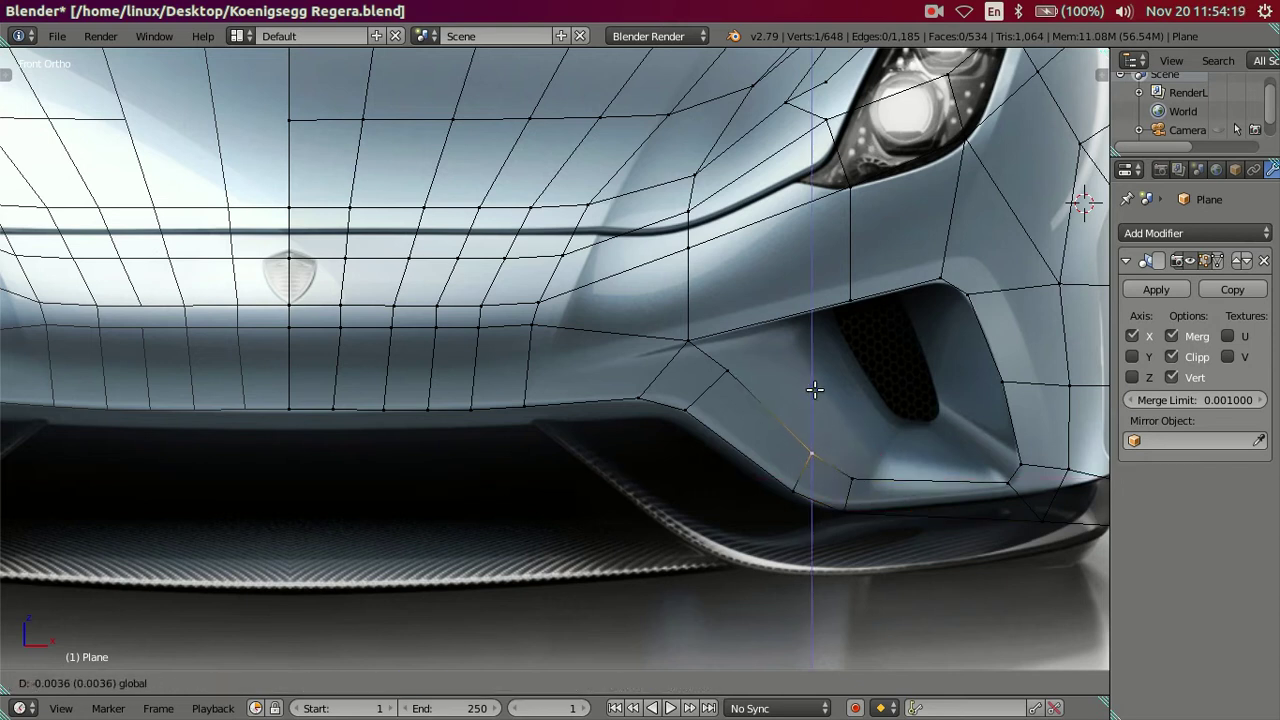
left_click(820, 393)
right_click(722, 369)
left_click_drag(800, 370, 802, 370)
key("ctrl+z")
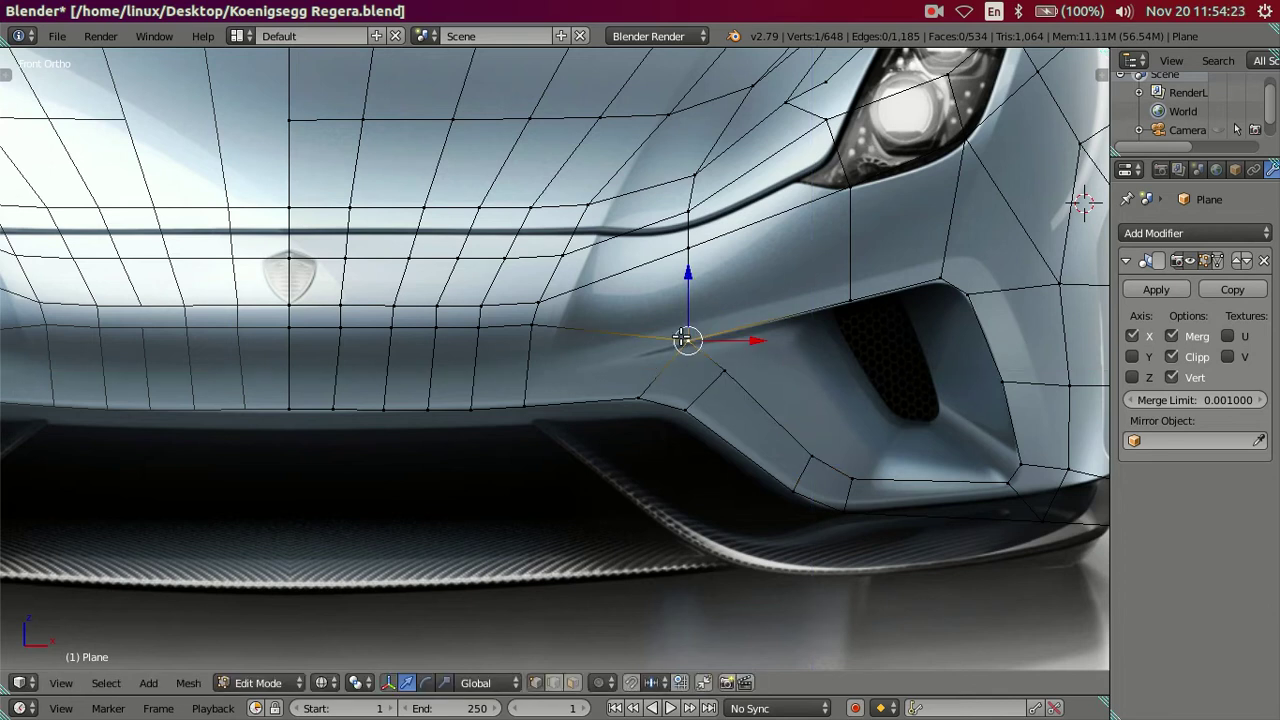
scroll(745, 402, "down", 3)
key("s")
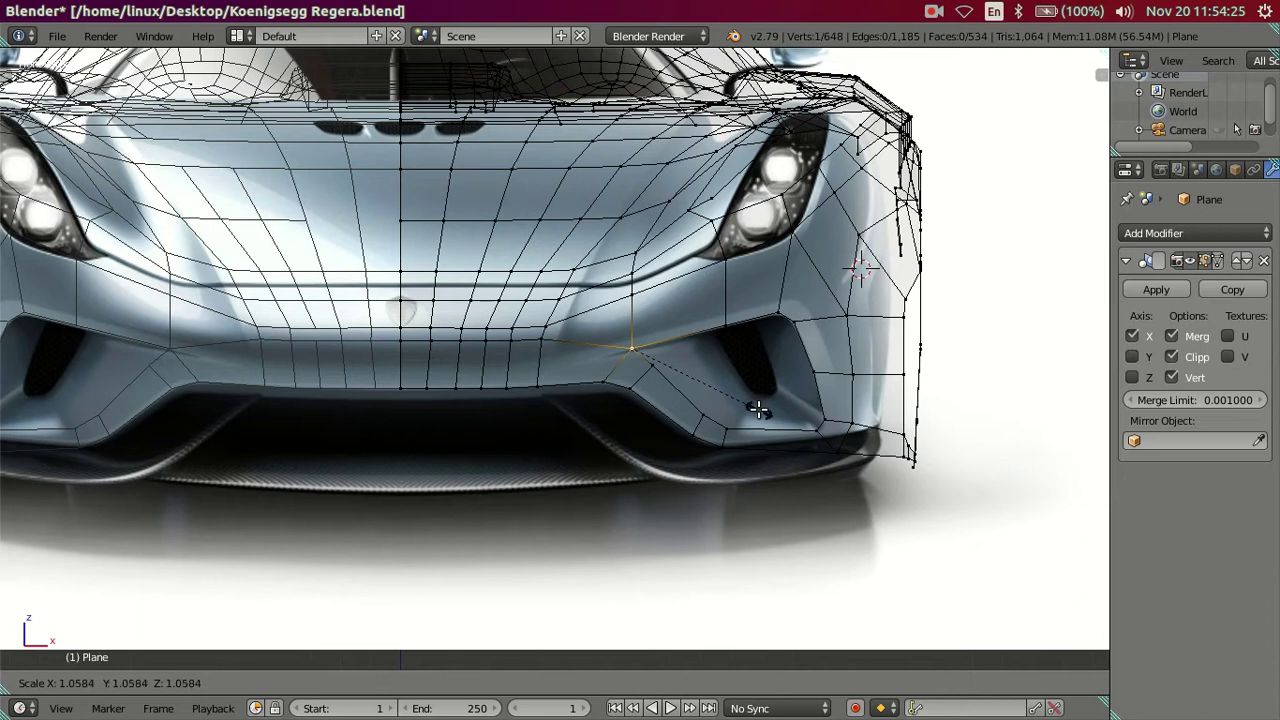
key("Escape")
key("x")
key("Escape")
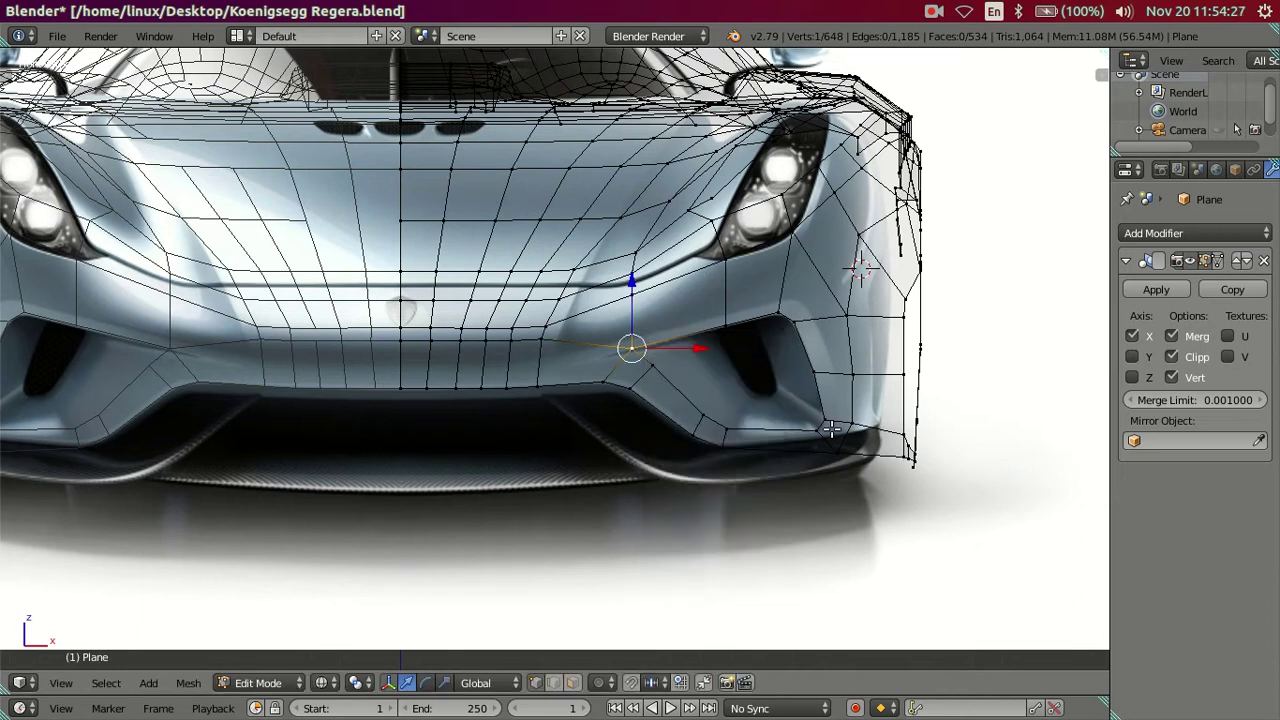
Step: Move the lower bumper edge loop front-to-back along Y and inspect it from an angle
mouse_move(805, 415)
middle_mouse_down()
mouse_move(760, 454)
mouse_move(651, 394)
mouse_move(586, 417)
mouse_move(594, 466)
mouse_move(628, 522)
mouse_move(626, 431)
middle_mouse_up()
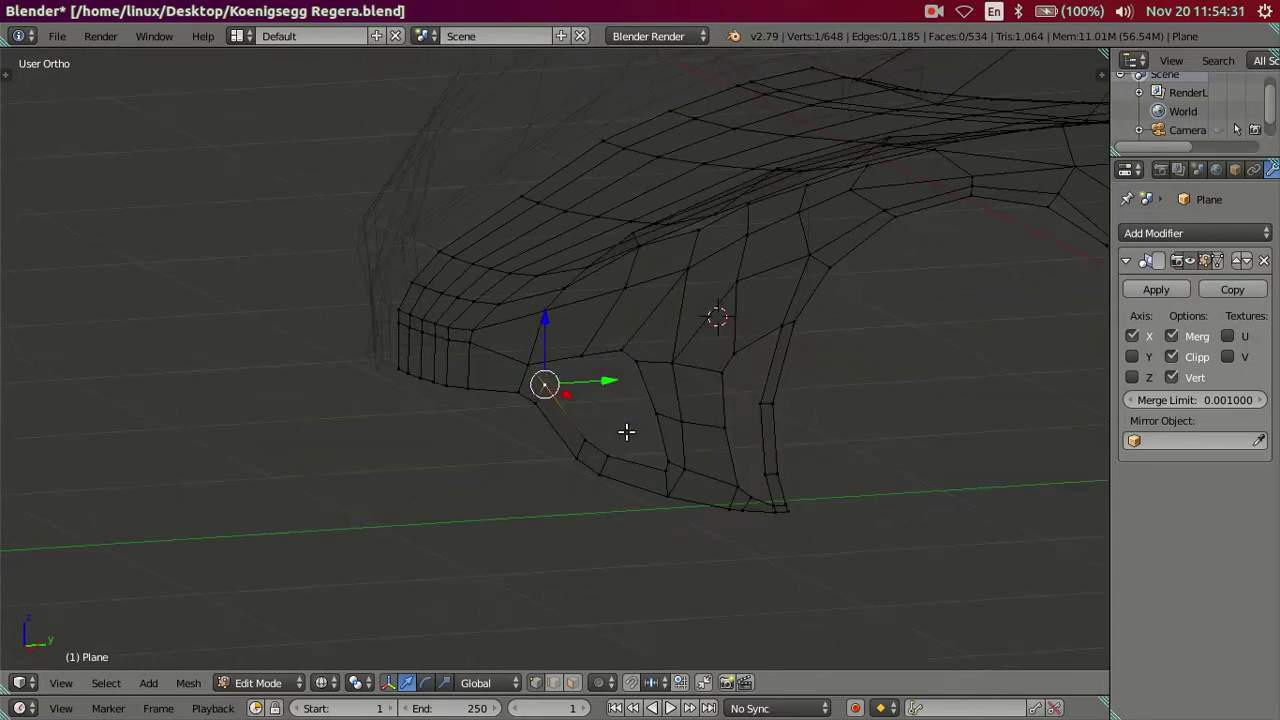
left_click_drag(470, 391, 374, 375)
left_click(420, 378, "alt")
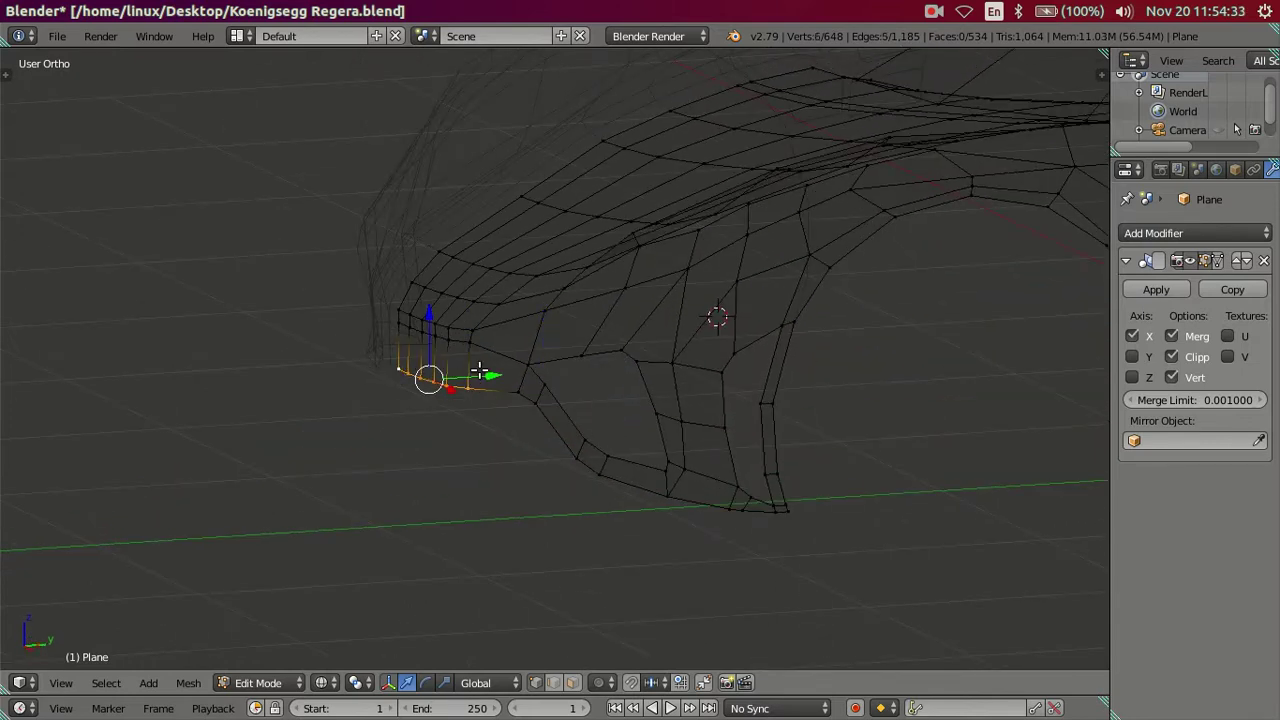
key("g")
key("y")
left_click(520, 365)
mouse_move(537, 357)
middle_mouse_down()
mouse_move(600, 380)
mouse_move(551, 434)
mouse_move(543, 400)
mouse_move(631, 423)
middle_mouse_up()
Step: Compare the bumper against the front and side references and clear the selection
key("KP_1")
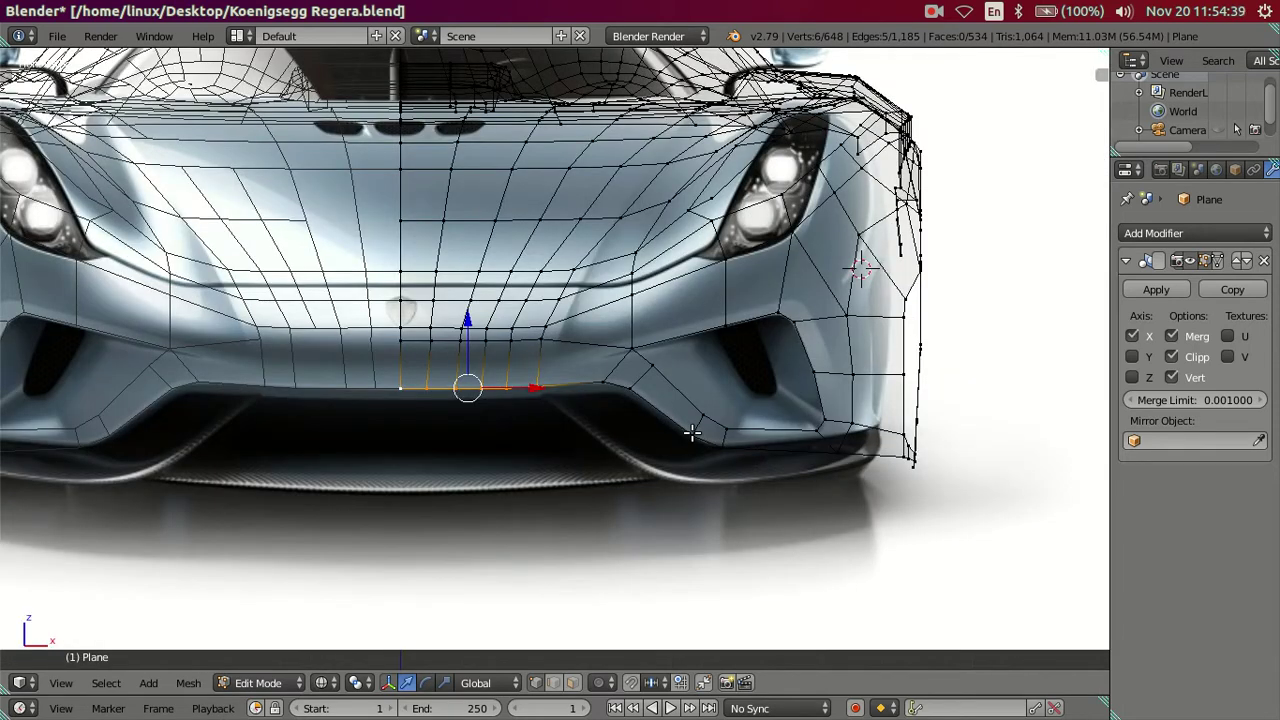
scroll(690, 430, "down", 3)
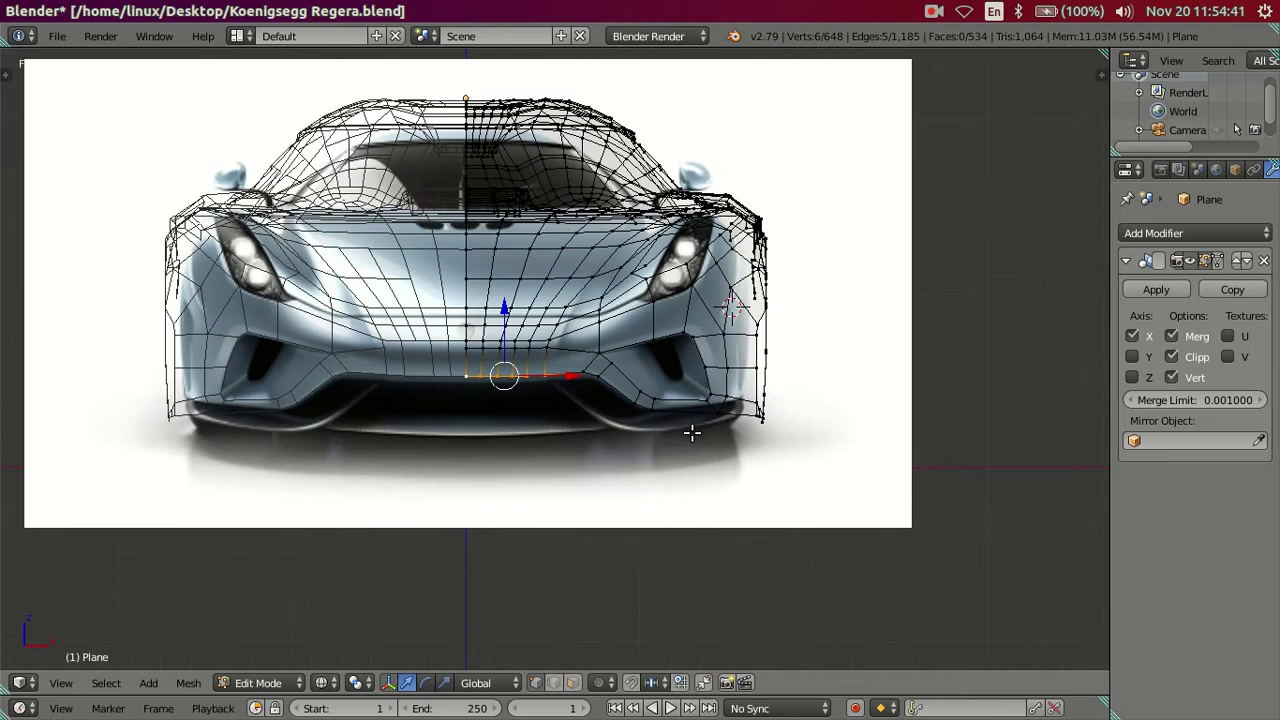
key("KP_3")
scroll(648, 431, "up", 1)
scroll(620, 432, "up", 2)
scroll(609, 433, "up", 1)
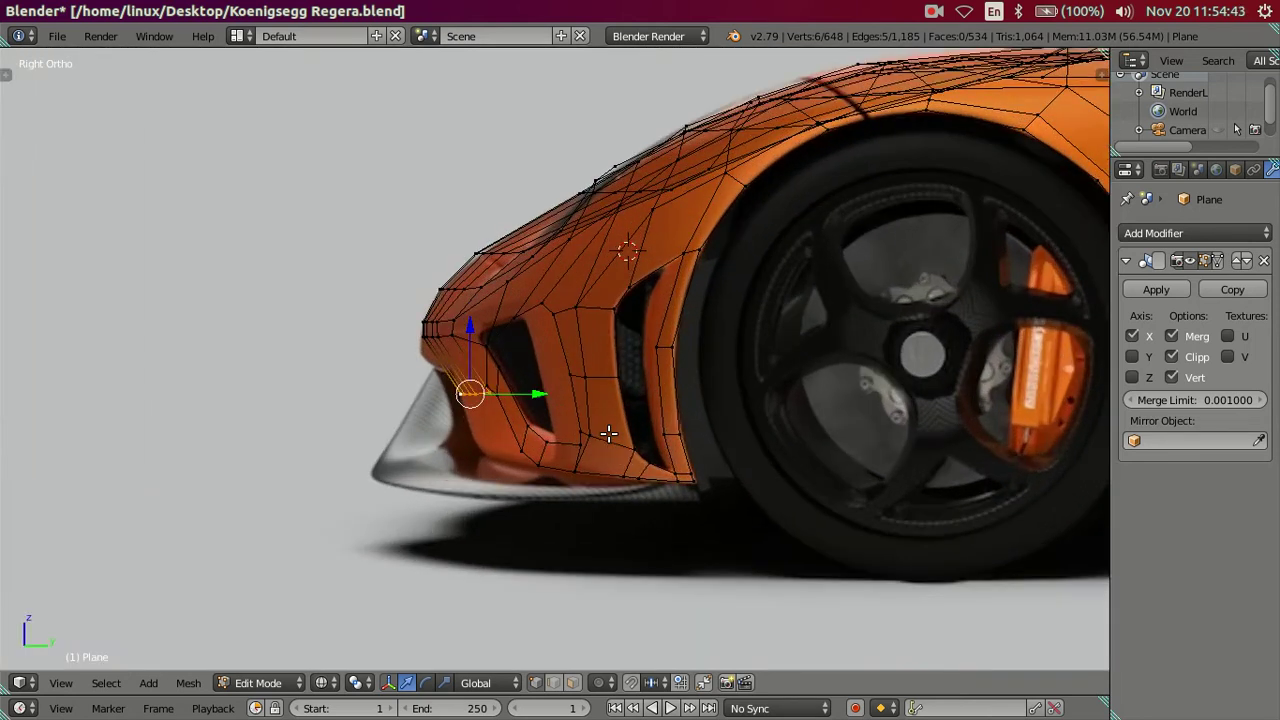
scroll(564, 436, "up", 1)
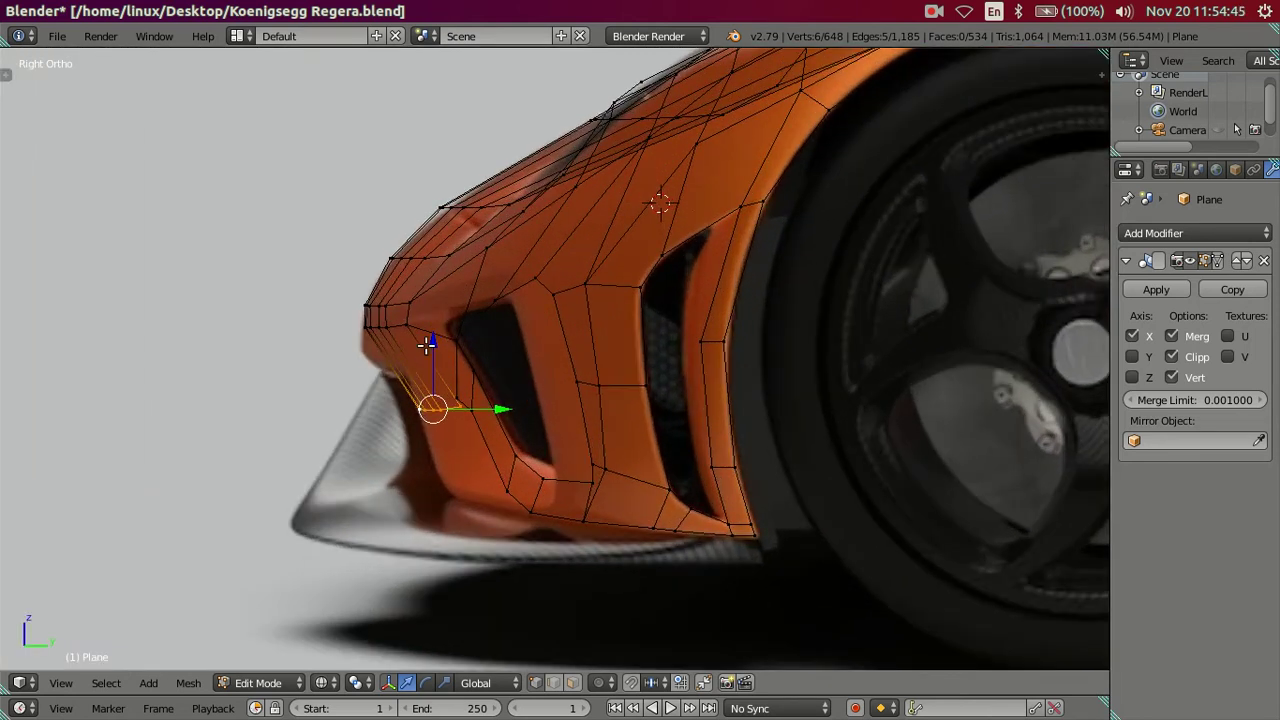
key("KP_1")
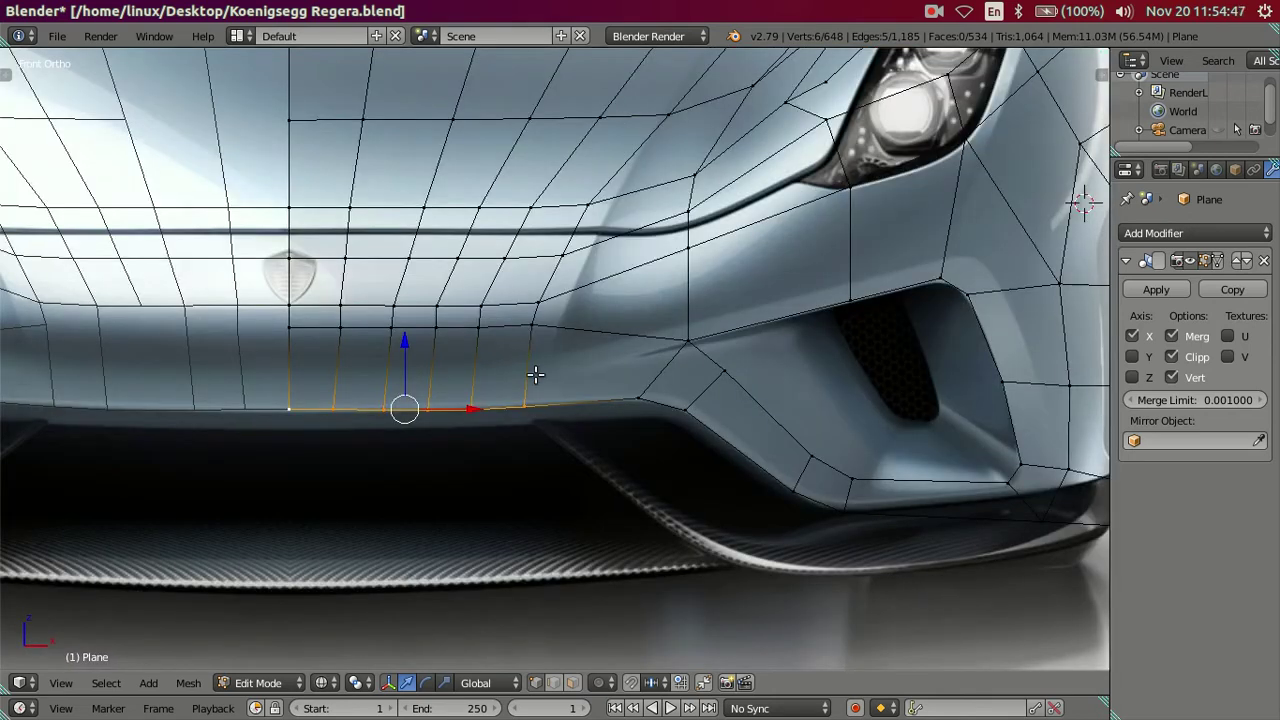
key("a")
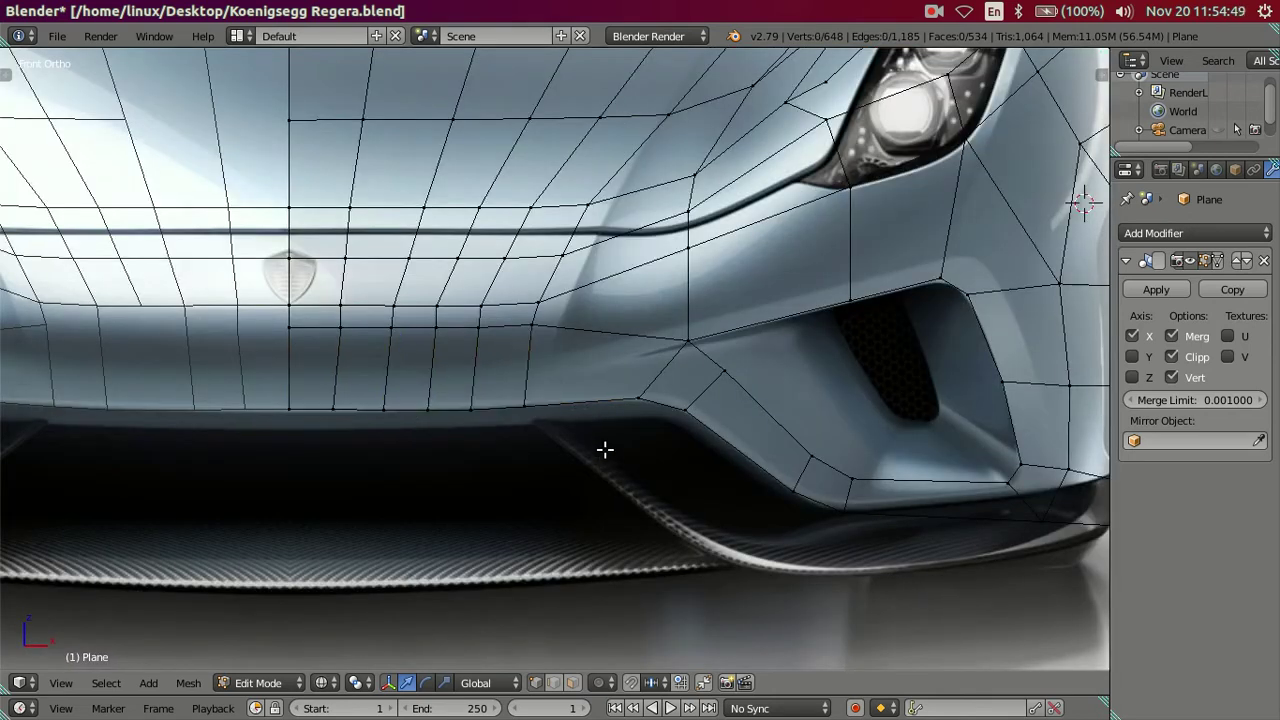
scroll(605, 450, "down", 1)
key("KP_3")
scroll(563, 432, "up", 1)
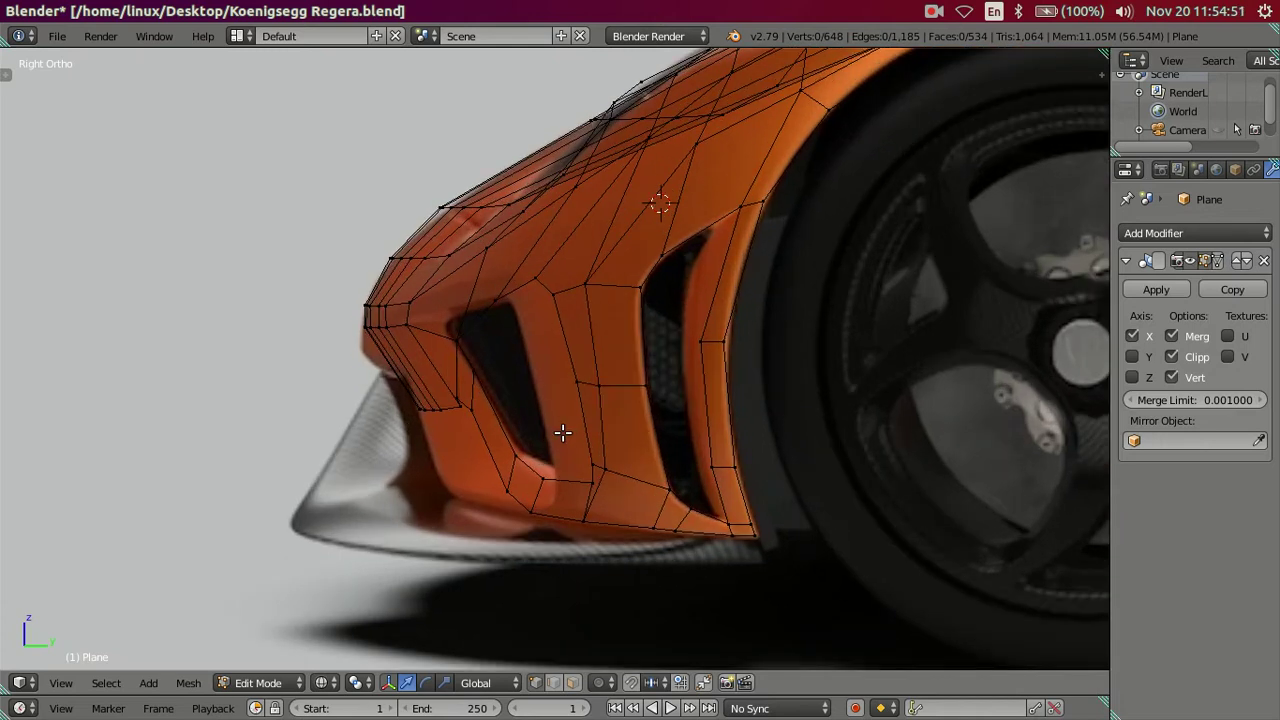
scroll(535, 427, "up", 1)
Step: Select two lower bumper edge vertices and try a vertical move, then cancel it
right_click(409, 417)
right_click(443, 402)
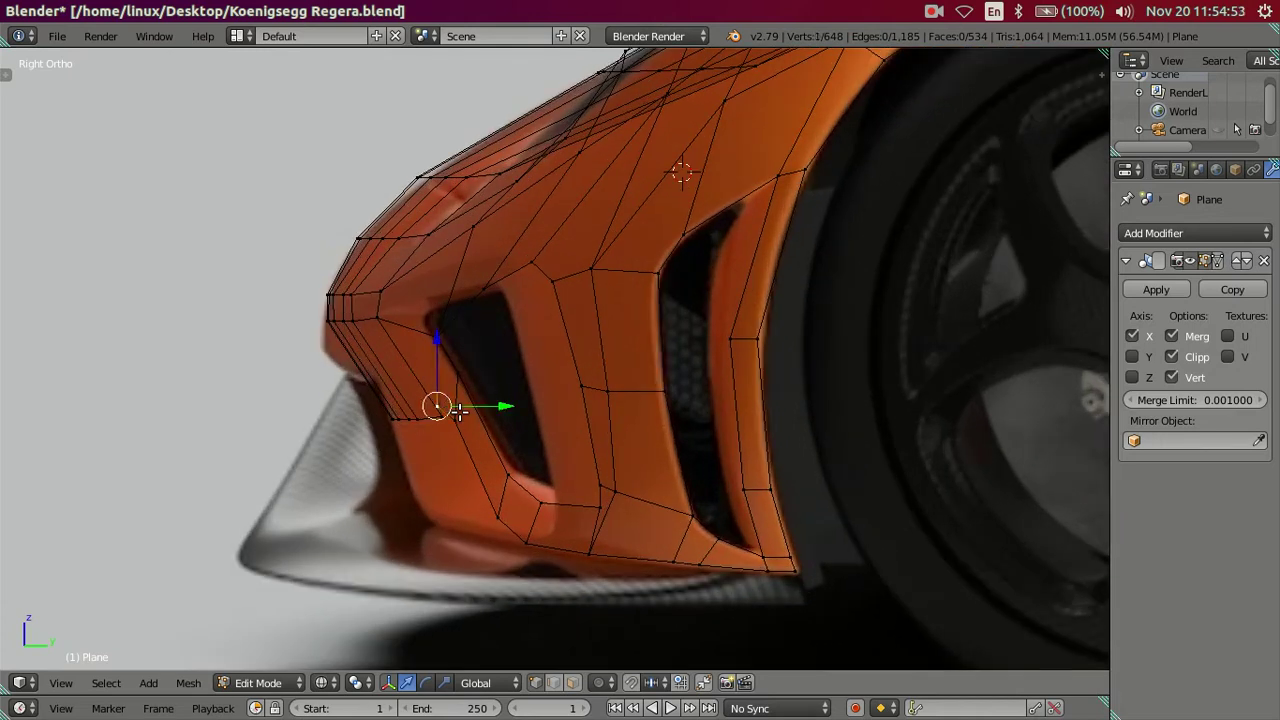
key("KP_1")
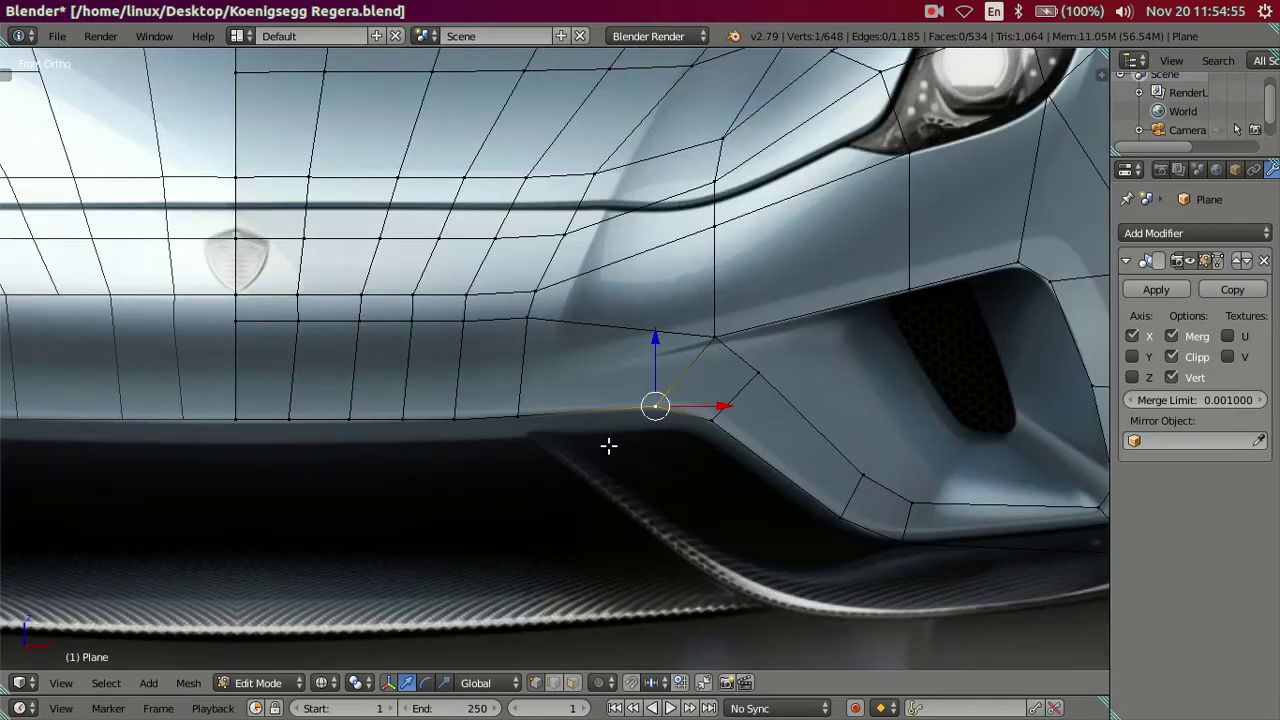
right_click(505, 420)
right_click(474, 405, "shift")
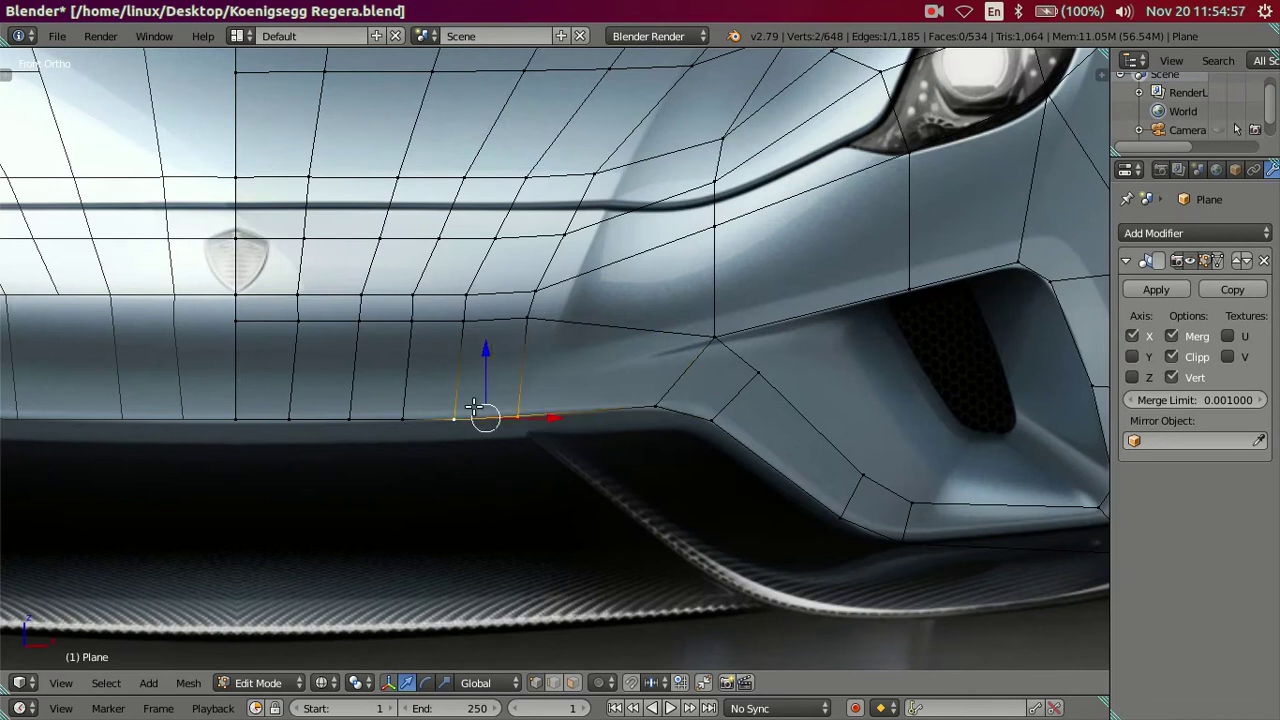
key("g")
key("z")
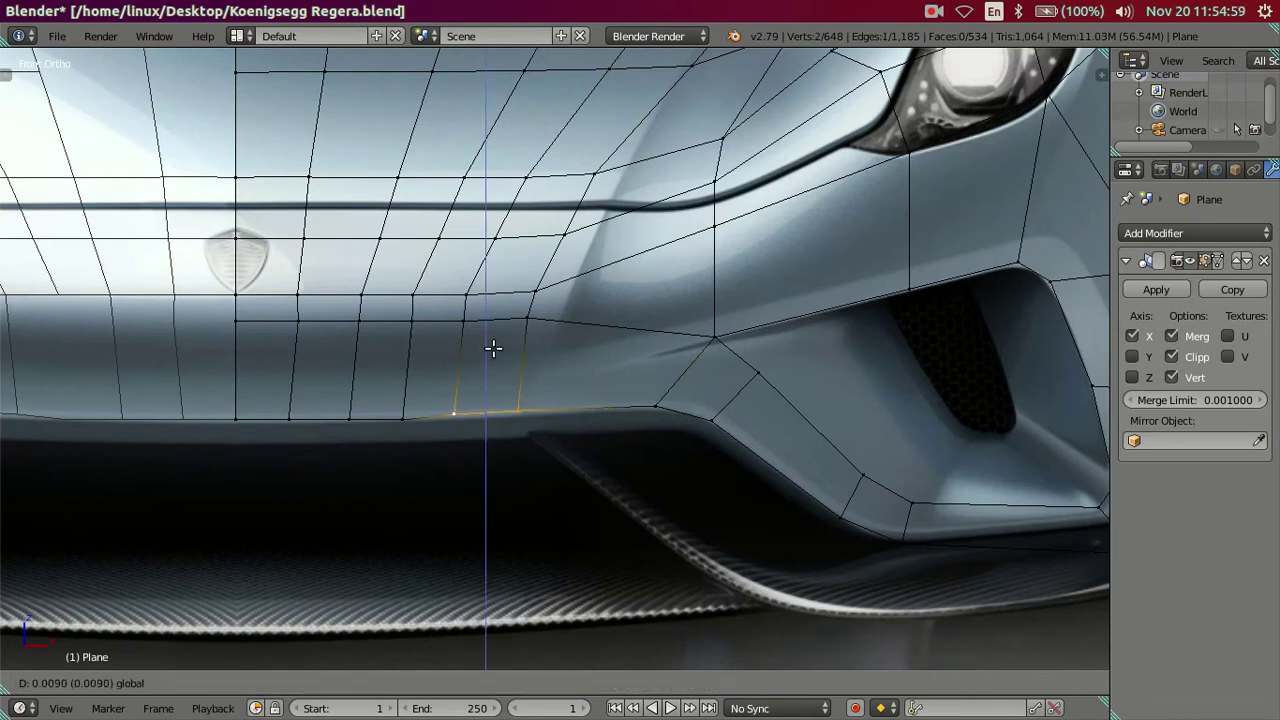
key("Escape")
Step: Raise a single lower bumper edge vertex slightly along Z and deselect everything
right_click(403, 412)
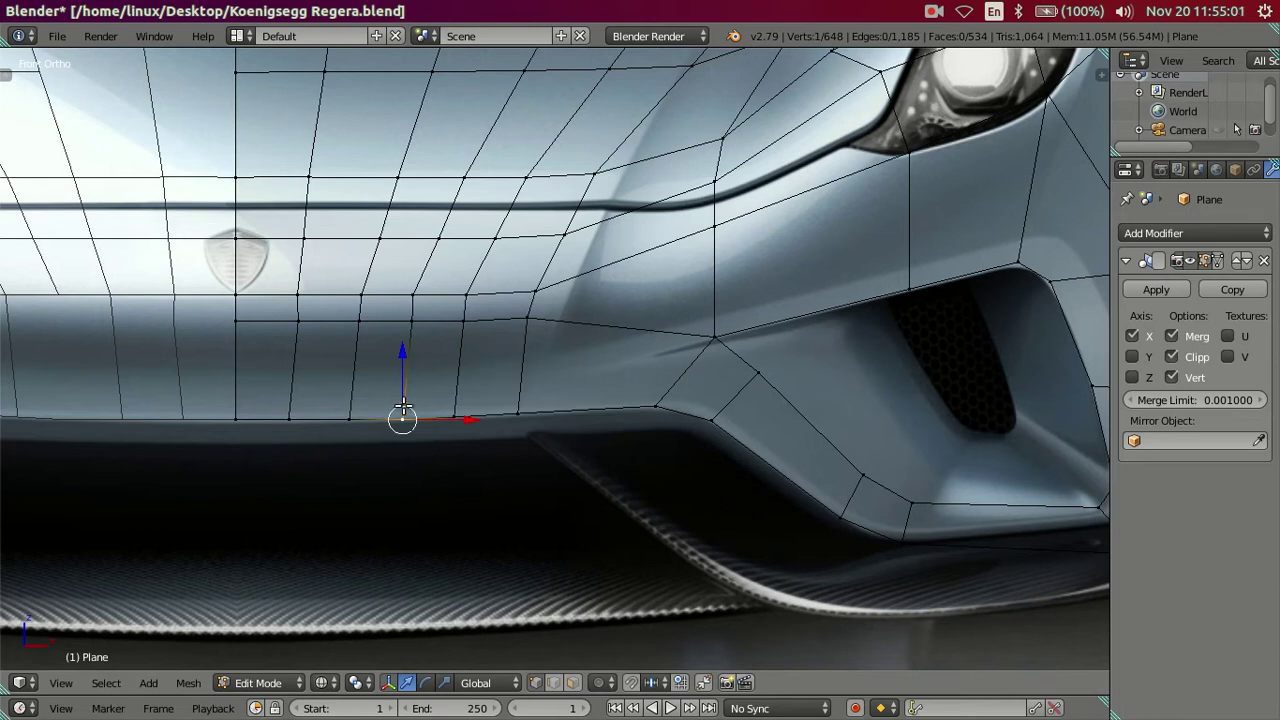
scroll(409, 397, "up", 3)
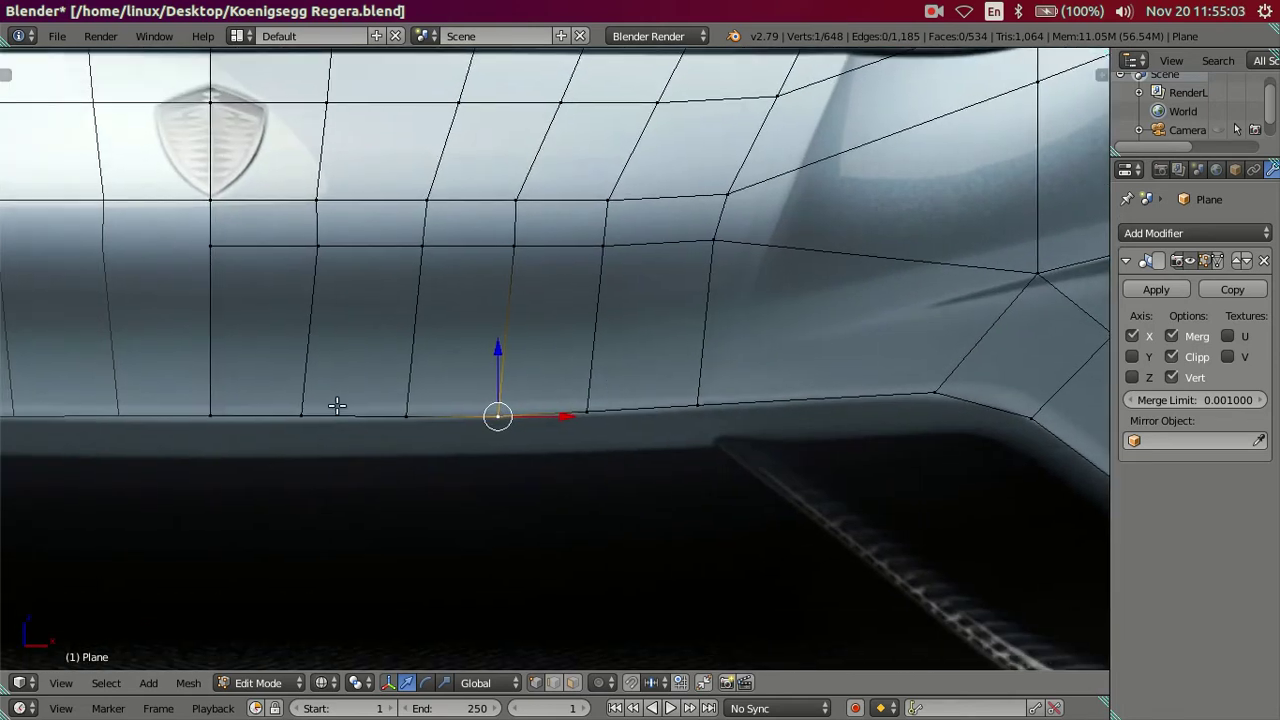
key("g")
key("z")
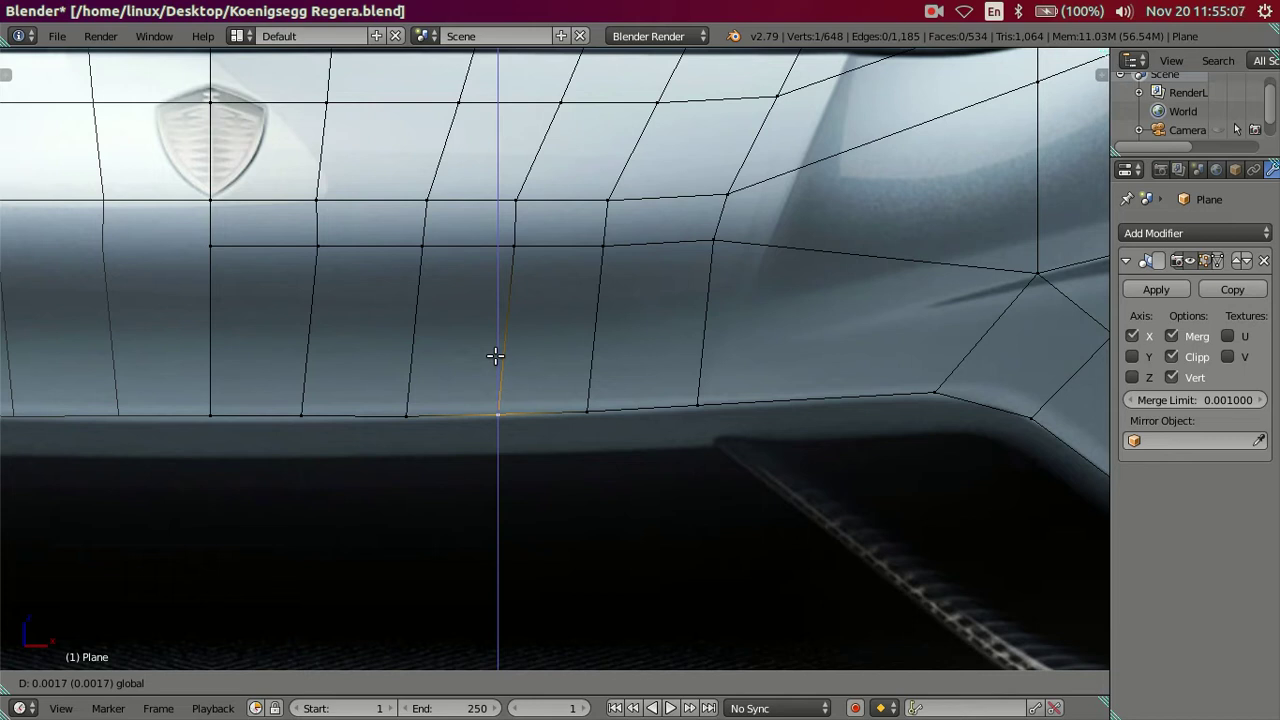
left_click(495, 356)
key("a")
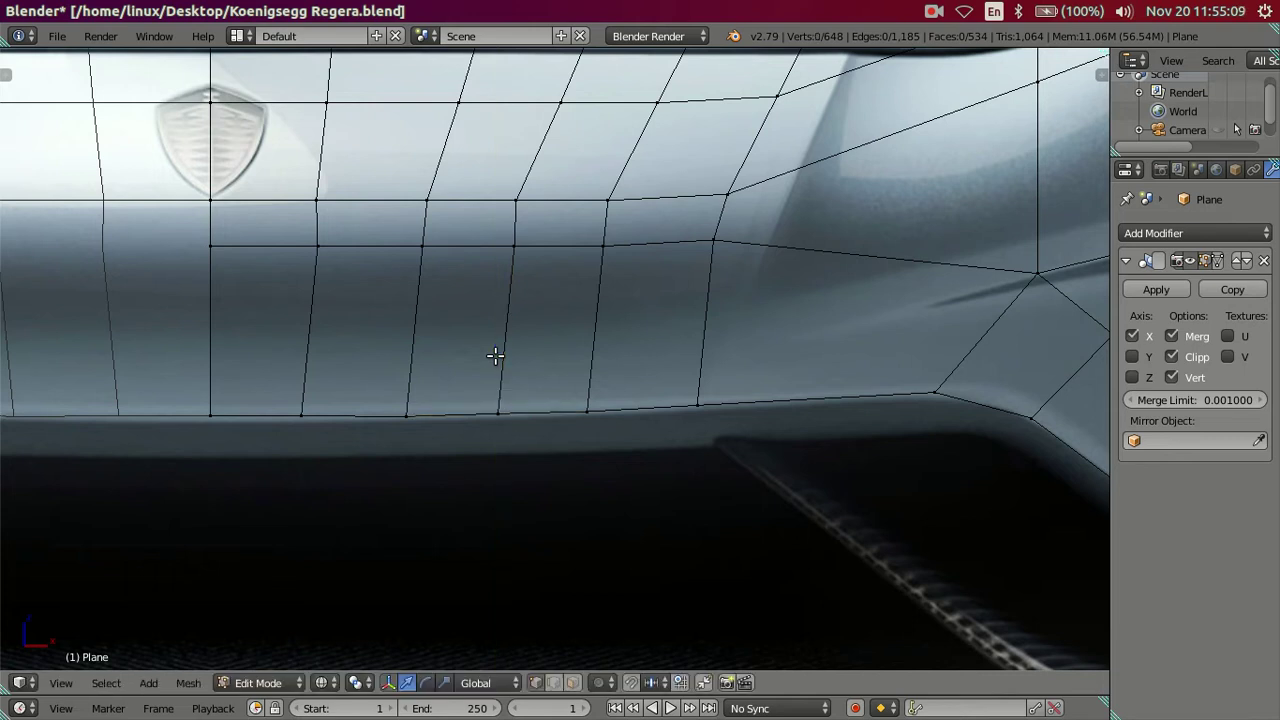
scroll(497, 354, "down", 2)
scroll(500, 358, "down", 2)
scroll(543, 386, "down", 3)
Step: In side view, select the lower intake-surround edge vertices and move them to match the reference
key("KP_3")
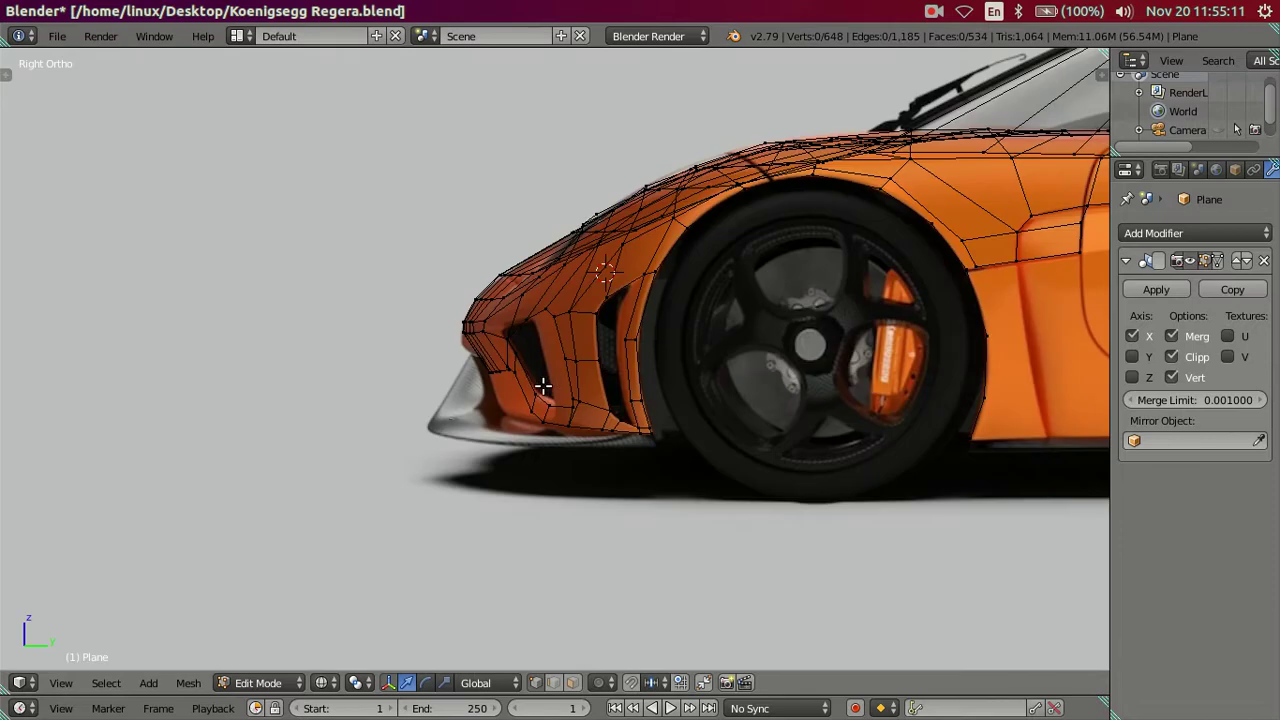
scroll(446, 424, "up", 3)
scroll(448, 430, "up", 2)
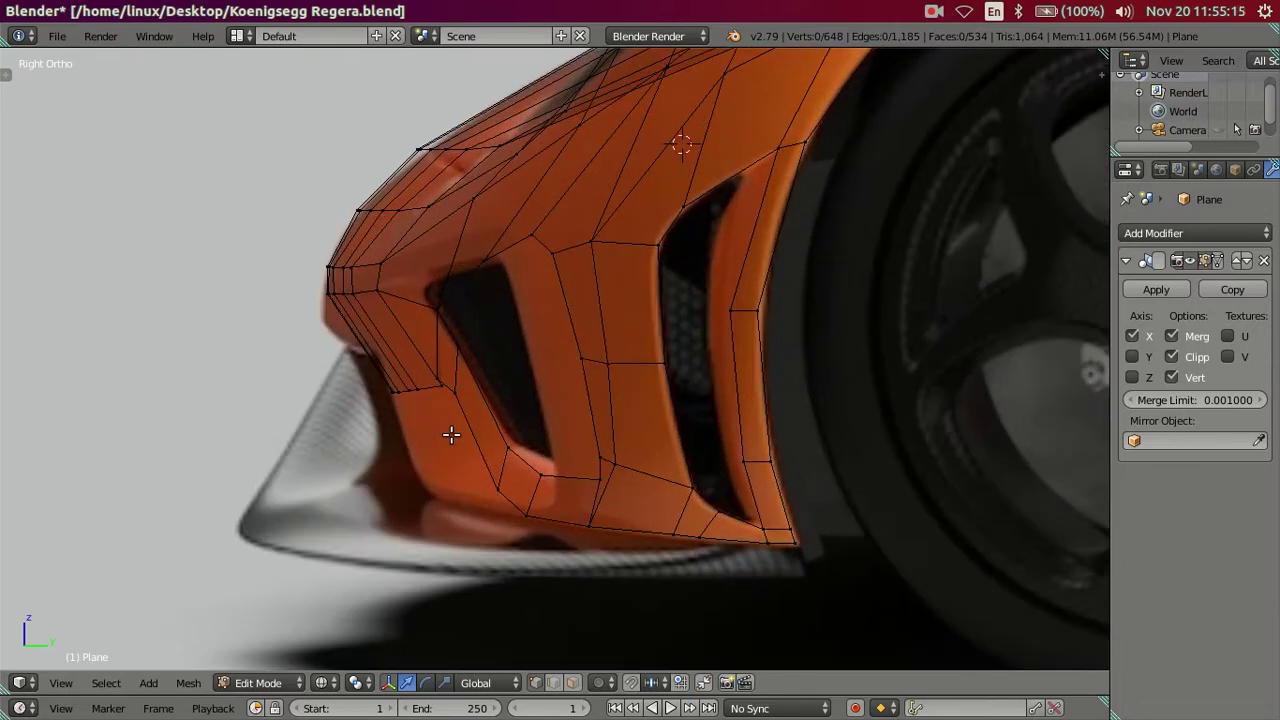
right_click(482, 478)
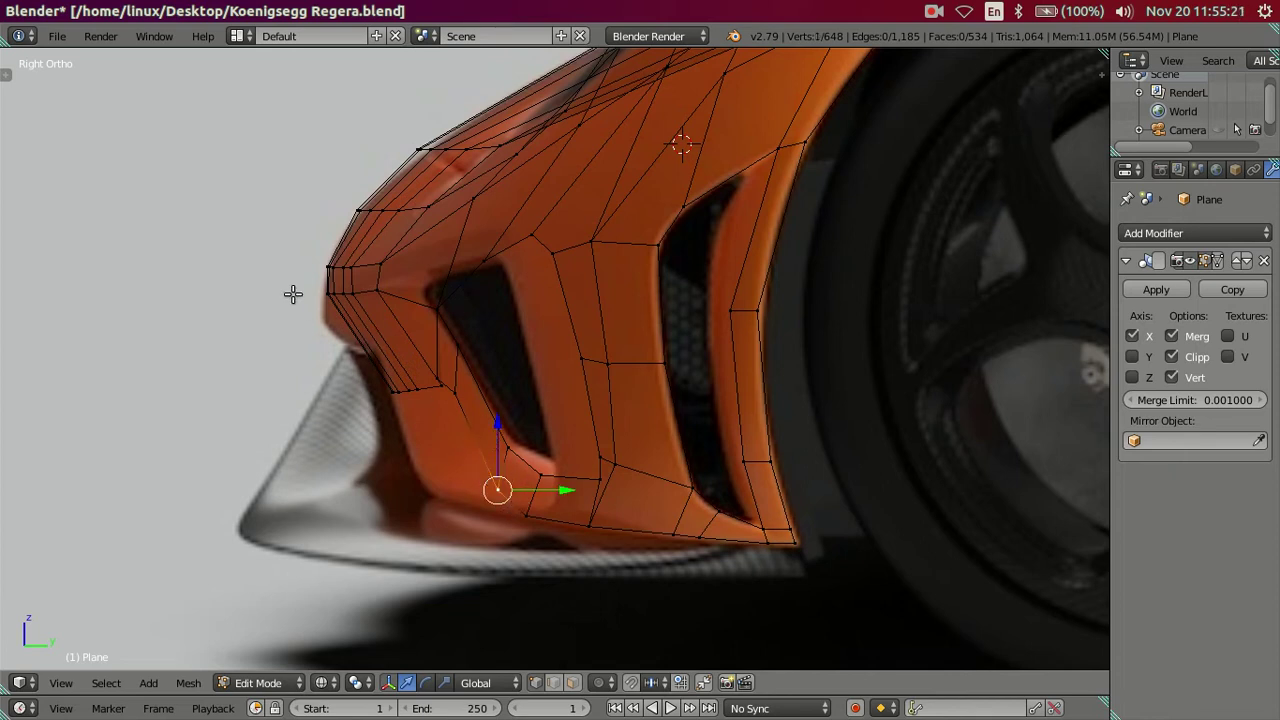
key("shift+z")
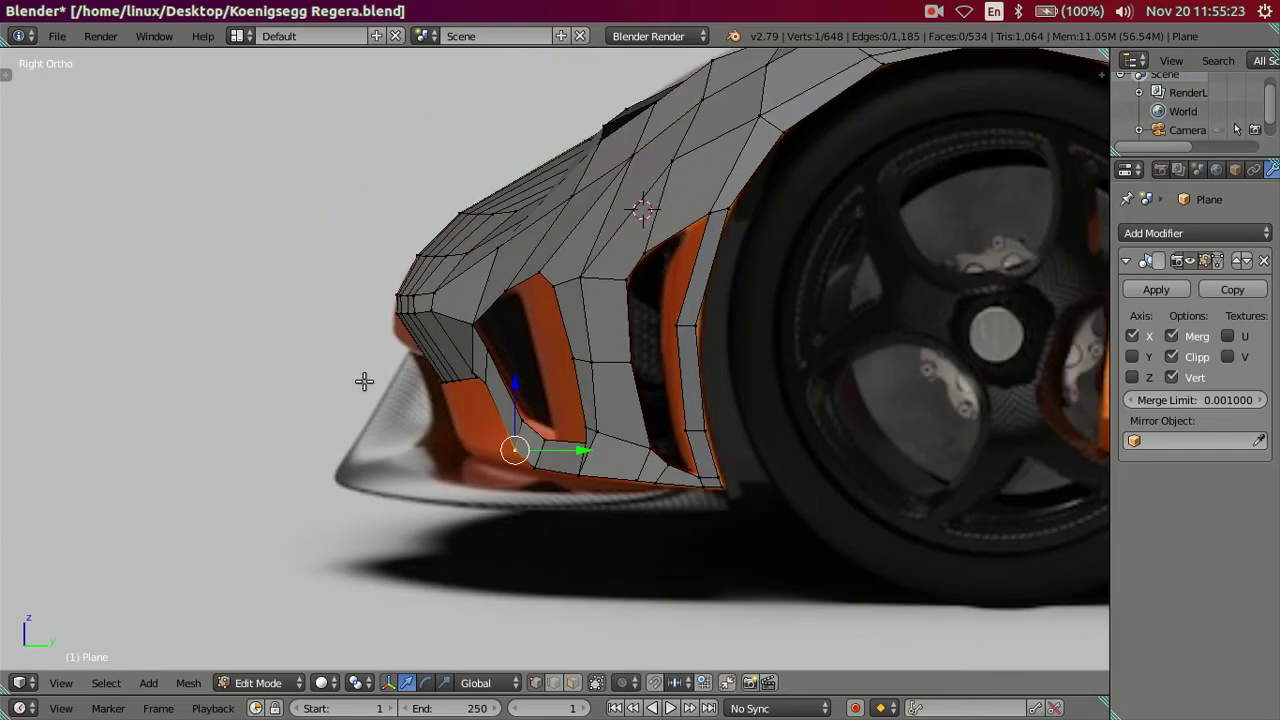
scroll(415, 416, "up", 3)
mouse_move(517, 463)
middle_mouse_down()
mouse_move(665, 338)
mouse_move(686, 369)
mouse_move(571, 420)
mouse_move(494, 409)
middle_mouse_up()
right_click(549, 366, "shift")
right_click(597, 462, "shift")
right_click(626, 472, "shift")
scroll(731, 498, "up", 3)
mouse_move(662, 493)
middle_mouse_down()
mouse_move(786, 491)
mouse_move(692, 492)
middle_mouse_up()
key("g")
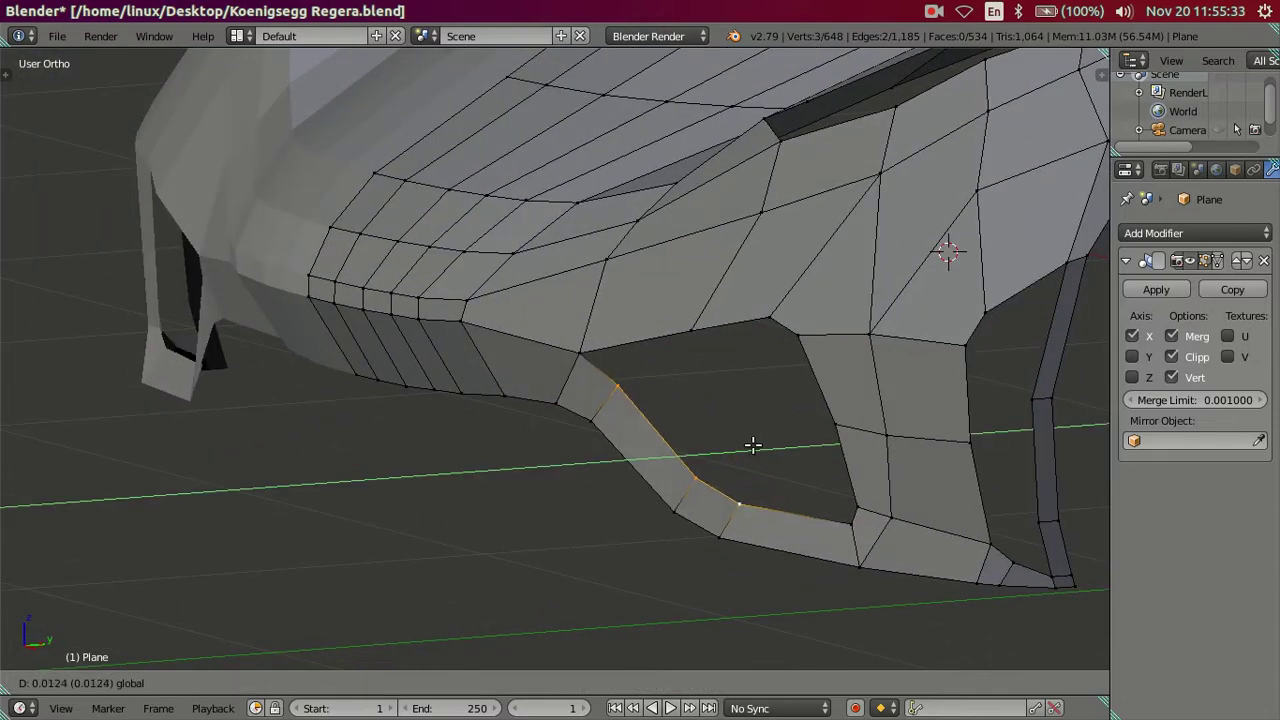
left_click(771, 446)
Step: Check the reshaped intake edge in wireframe against the side-view reference
mouse_move(771, 446)
middle_mouse_down()
mouse_move(905, 240)
mouse_move(683, 434)
mouse_move(674, 491)
mouse_move(703, 449)
mouse_move(589, 469)
middle_mouse_up()
key("KP_3")
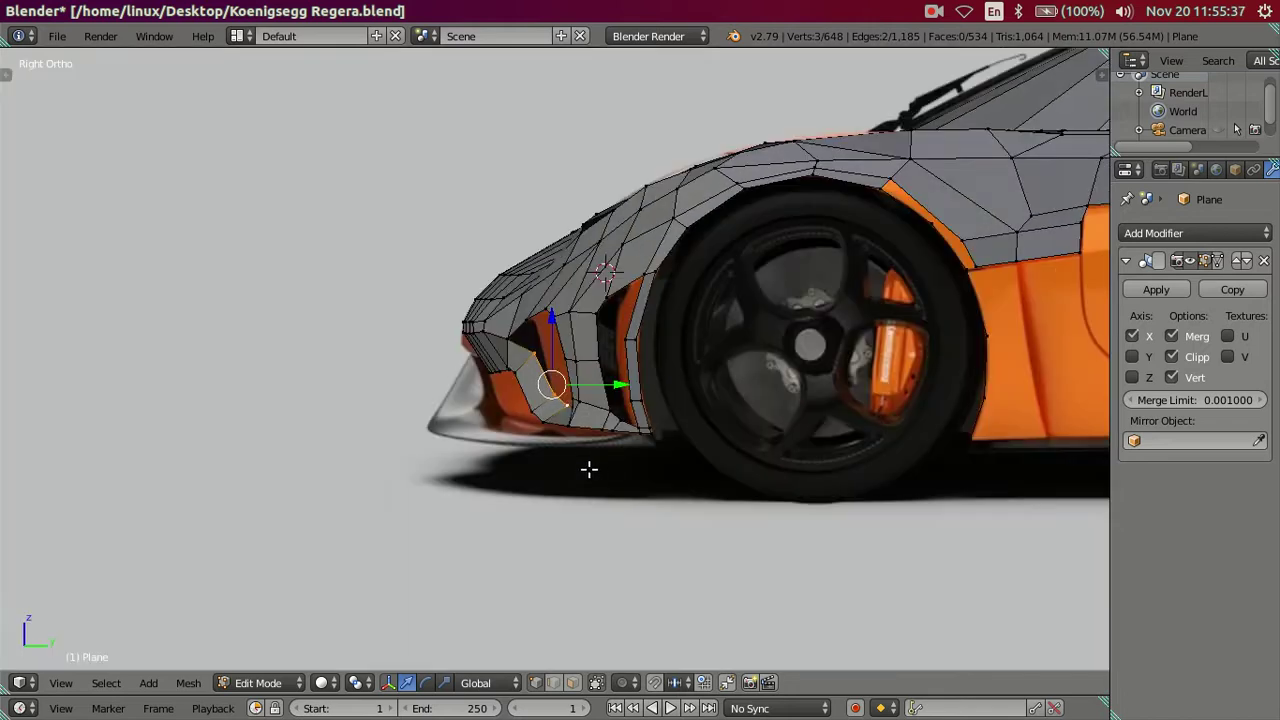
scroll(589, 469, "up", 3)
key("z")
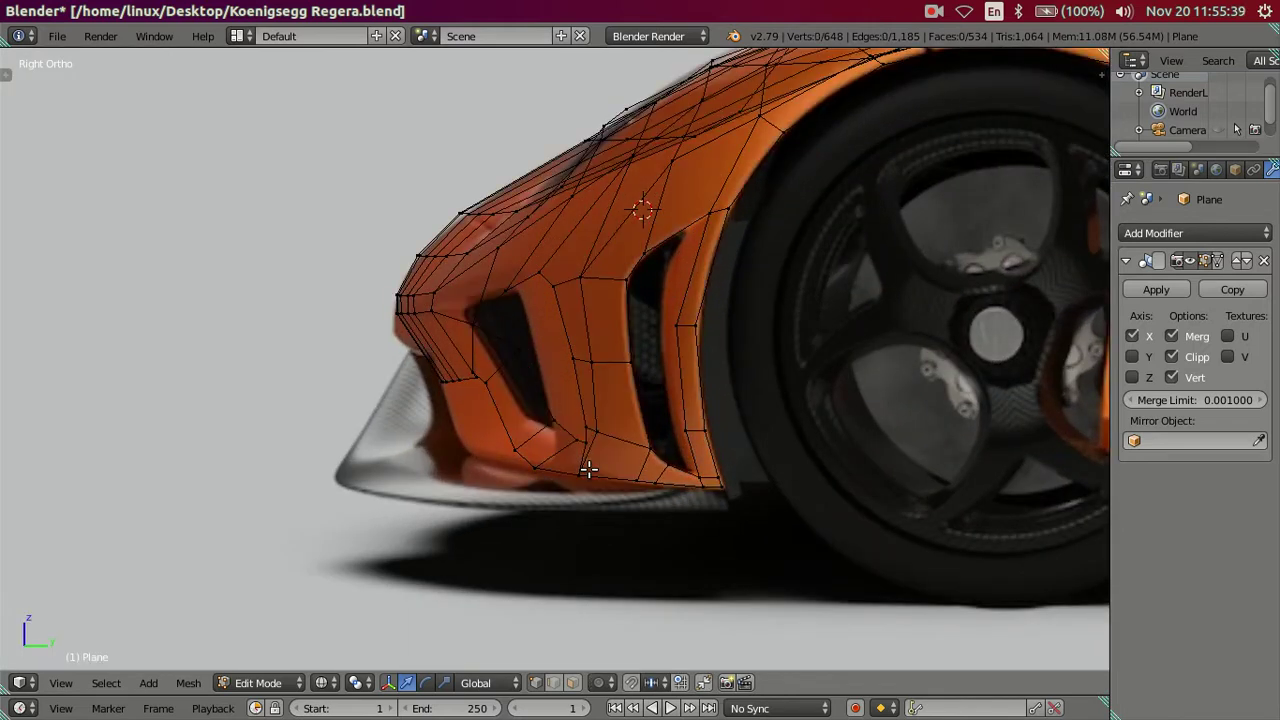
scroll(589, 469, "up", 1)
key("z")
scroll(520, 400, "down", 1)
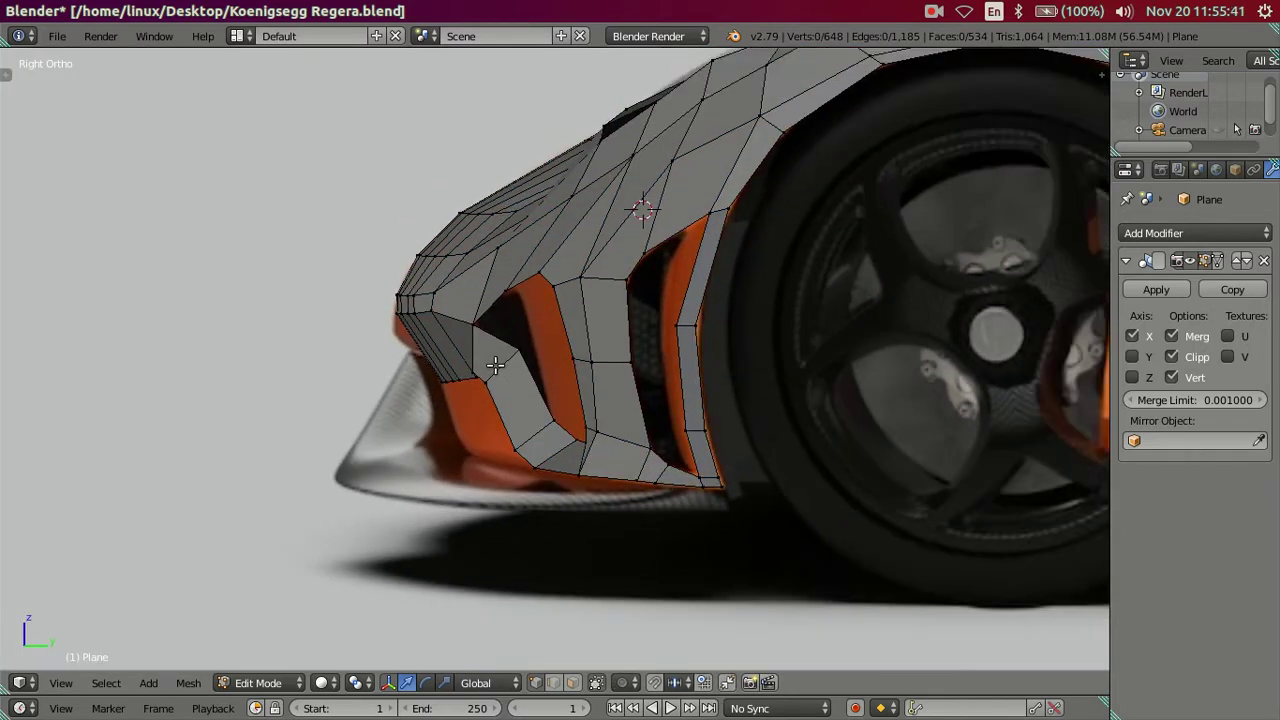
Step: Return to Object Mode and orbit out to review the whole mirrored car
mouse_move(494, 351)
middle_mouse_down()
mouse_move(814, 437)
mouse_move(677, 346)
mouse_move(780, 331)
mouse_move(508, 414)
mouse_move(594, 366)
mouse_move(606, 431)
mouse_move(494, 486)
mouse_move(425, 413)
mouse_move(449, 374)
mouse_move(477, 437)
mouse_move(457, 471)
mouse_move(405, 471)
mouse_move(380, 417)
mouse_move(423, 380)
mouse_move(560, 417)
mouse_move(426, 431)
mouse_move(283, 406)
mouse_move(302, 392)
middle_mouse_up()
mouse_move(799, 294)
middle_mouse_down()
mouse_move(574, 286)
mouse_move(597, 386)
mouse_move(597, 360)
mouse_move(419, 322)
mouse_move(531, 262)
mouse_move(666, 262)
mouse_move(660, 297)
mouse_move(808, 326)
mouse_move(626, 403)
mouse_move(463, 345)
mouse_move(583, 393)
mouse_move(557, 344)
mouse_move(592, 307)
mouse_move(757, 354)
mouse_move(765, 404)
middle_mouse_up()
key("Tab")
scroll(583, 394, "up", 2)
scroll(583, 394, "down", 3)
mouse_move(600, 257)
middle_mouse_down()
mouse_move(697, 397)
mouse_move(566, 360)
mouse_move(585, 432)
middle_mouse_up()
scroll(649, 343, "down", 2)
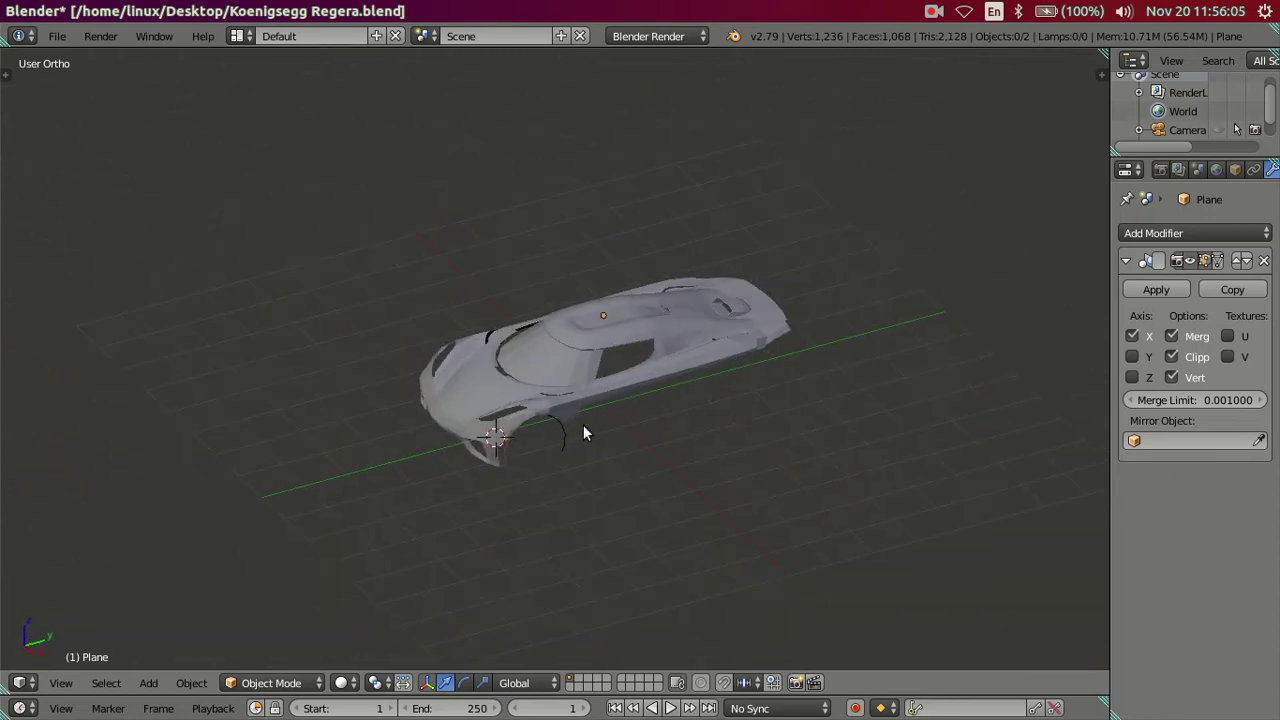
Step: Orbit toward the car's front and enter Edit Mode on the body mesh
scroll(584, 433, "up", 5)
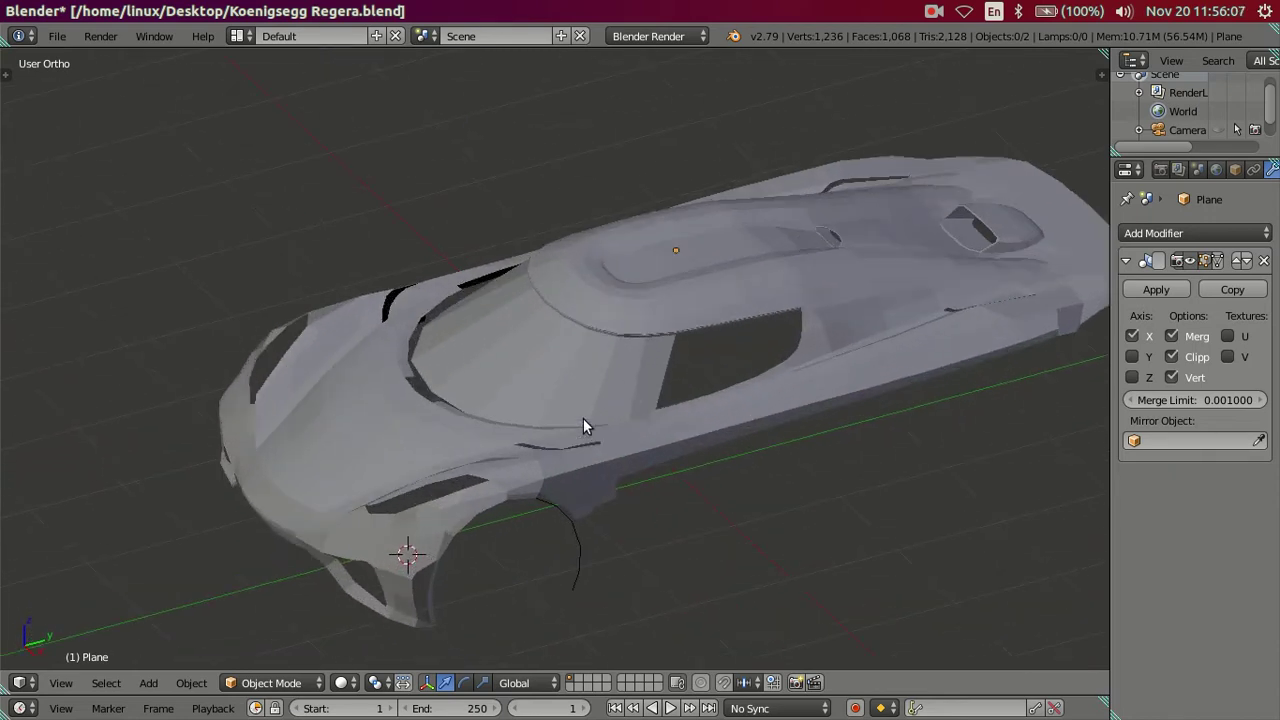
mouse_move(583, 420)
middle_mouse_down()
mouse_move(571, 449)
mouse_move(594, 531)
mouse_move(513, 627)
mouse_move(566, 378)
middle_mouse_up()
scroll(571, 449, "down", 2)
scroll(513, 627, "up", 3)
scroll(554, 514, "up", 3)
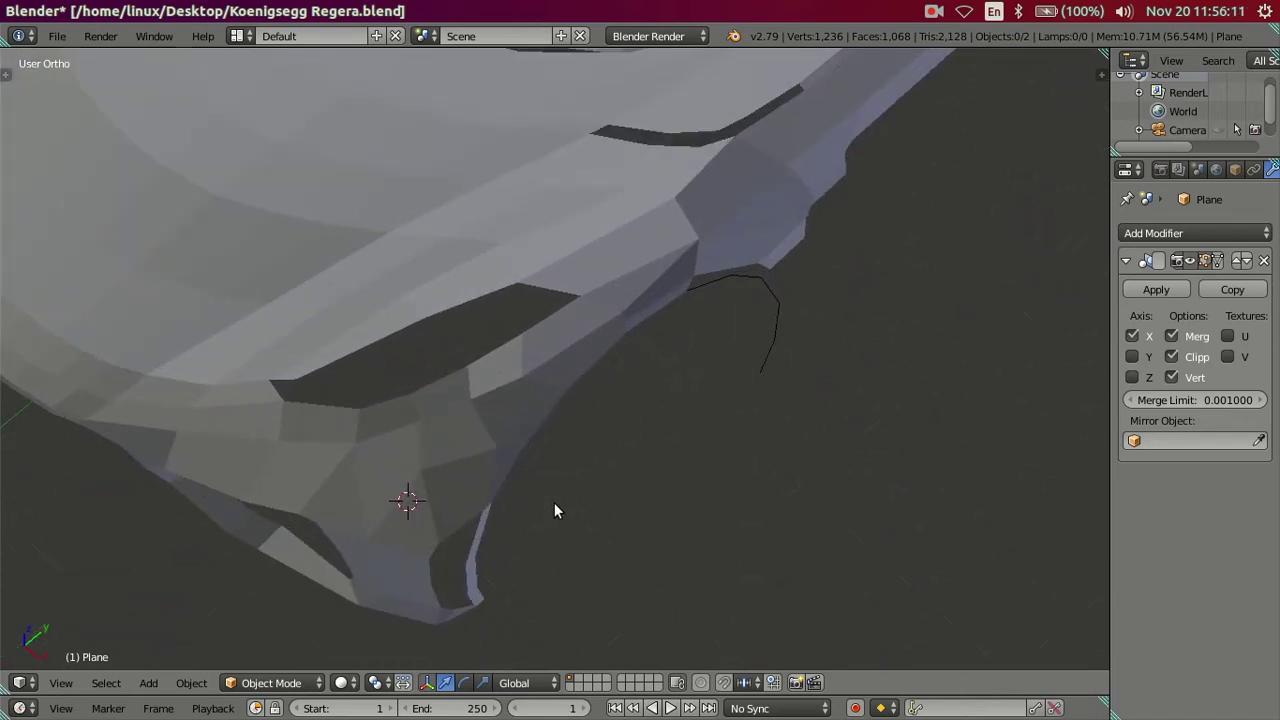
key("Tab")
Step: Select the vertices running up the front corner crease
scroll(501, 494, "up", 2)
mouse_move(501, 494)
middle_mouse_down()
mouse_move(546, 517)
mouse_move(543, 474)
mouse_move(486, 551)
mouse_move(571, 390)
middle_mouse_up()
right_click(475, 507)
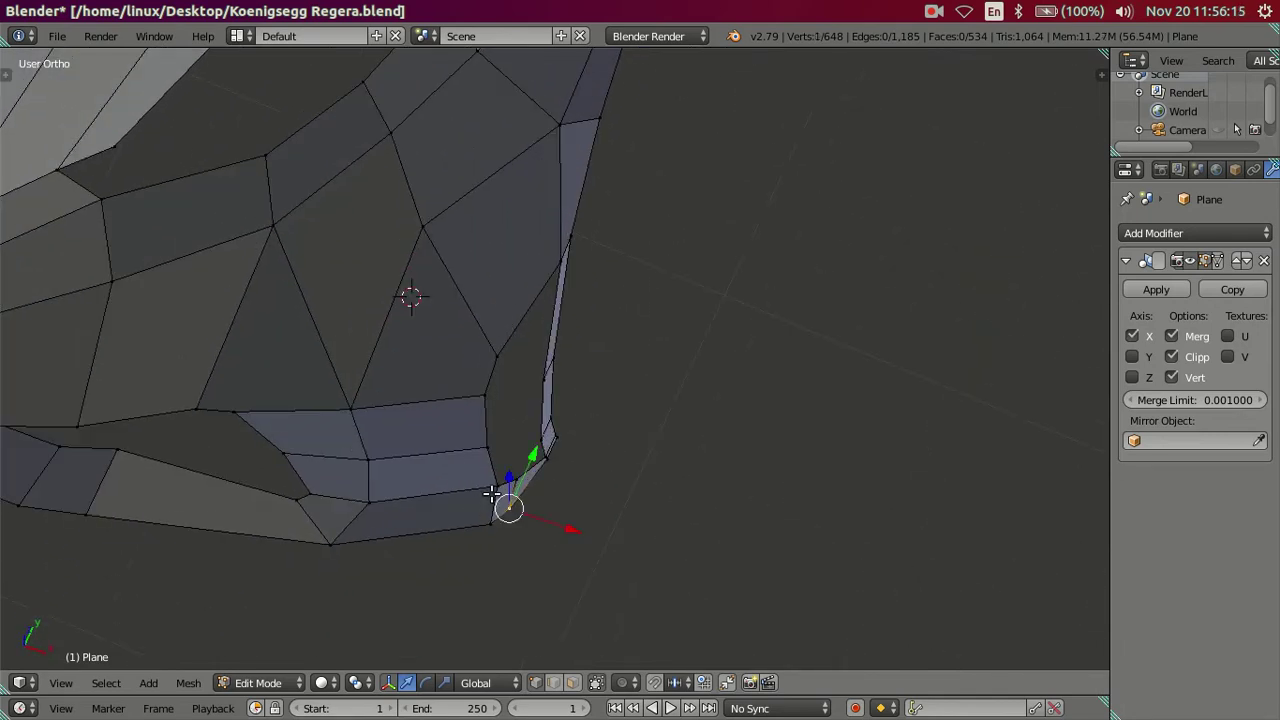
right_click(477, 451, "shift")
right_click(480, 391, "shift")
right_click(491, 371, "shift")
Step: Select a single crease edge and test moving it along the X axis
mouse_move(491, 371)
middle_mouse_down()
mouse_move(551, 382)
mouse_move(523, 440)
mouse_move(514, 431)
mouse_move(563, 354)
mouse_move(540, 309)
middle_mouse_up()
scroll(561, 333, "up", 3)
right_click(548, 316)
right_click(537, 346)
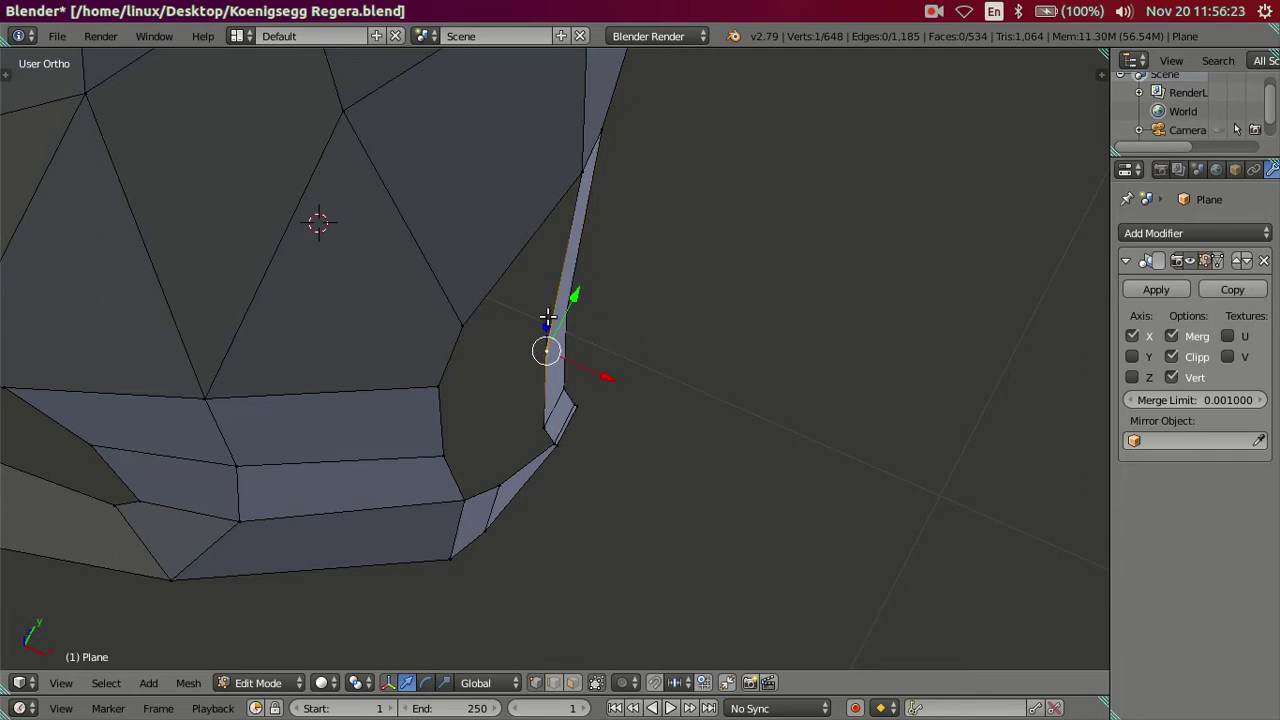
right_click(541, 431, "shift")
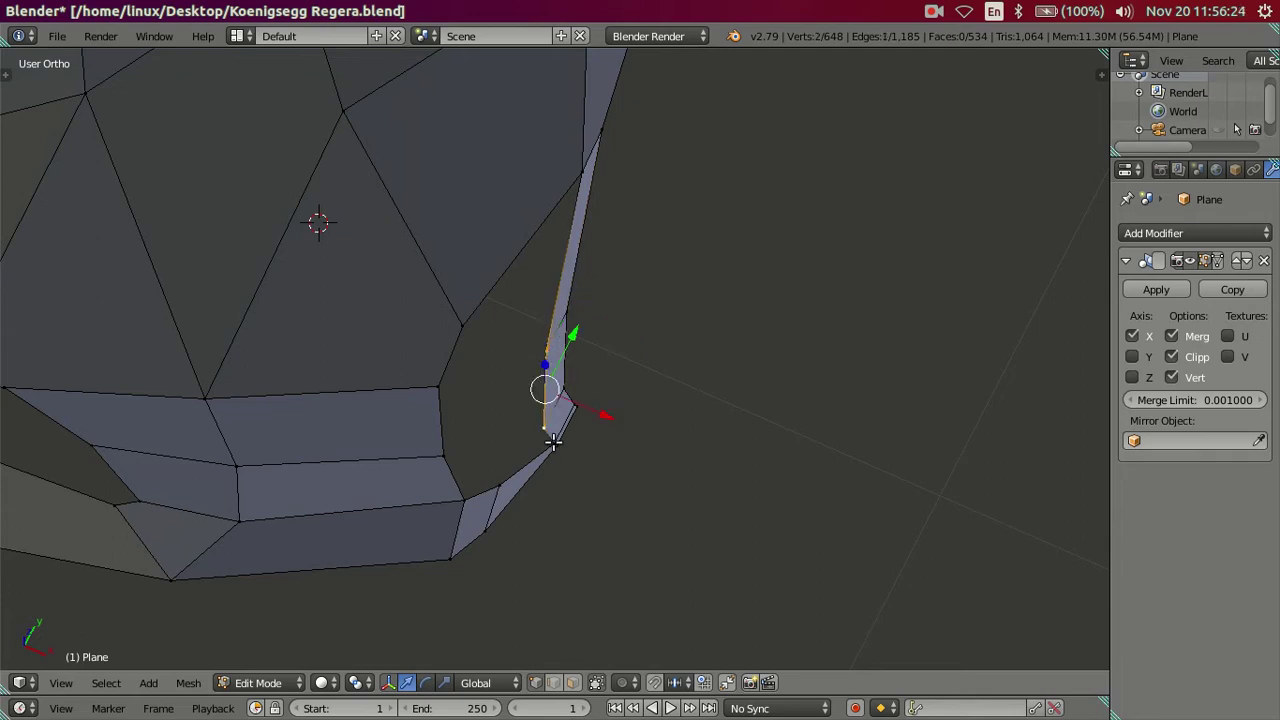
key("g")
key("x")
left_click(596, 410)
Step: Switch to the top view to compare the corner against the reference image
mouse_move(560, 440)
middle_mouse_down()
mouse_move(703, 511)
mouse_move(609, 543)
mouse_move(609, 565)
mouse_move(689, 549)
mouse_move(749, 517)
mouse_move(771, 480)
mouse_move(705, 497)
middle_mouse_up()
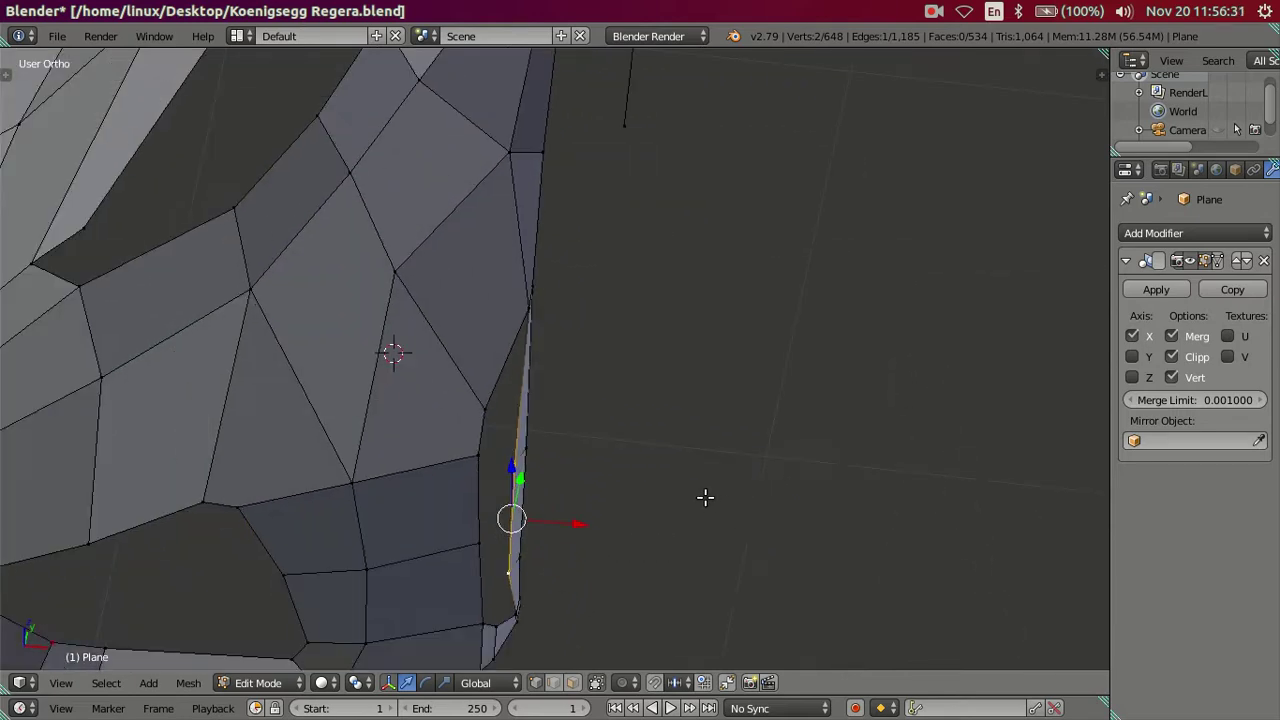
scroll(700, 497, "down", 2)
key("KP_7")
scroll(608, 508, "up", 2)
Step: Deselect everything and check the top-view reference image in wireframe
scroll(605, 494, "up", 2)
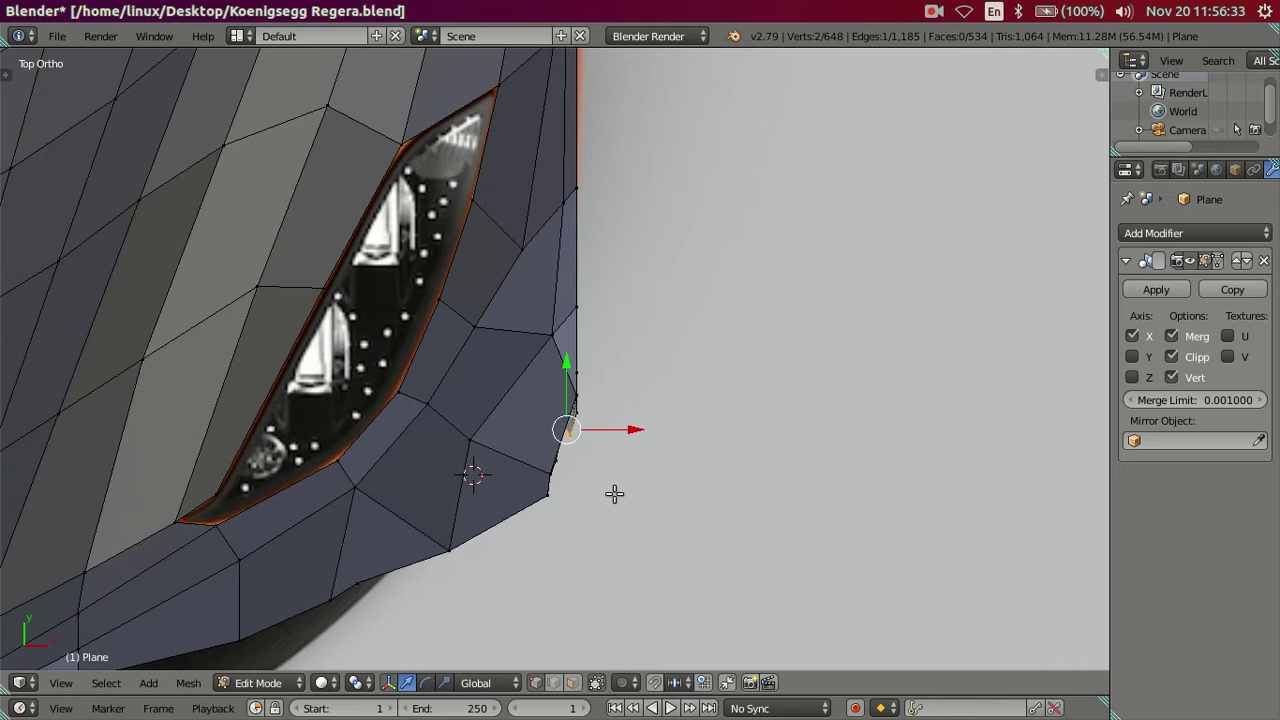
scroll(605, 521, "up", 2)
key("a")
scroll(600, 528, "down", 2)
key("z")
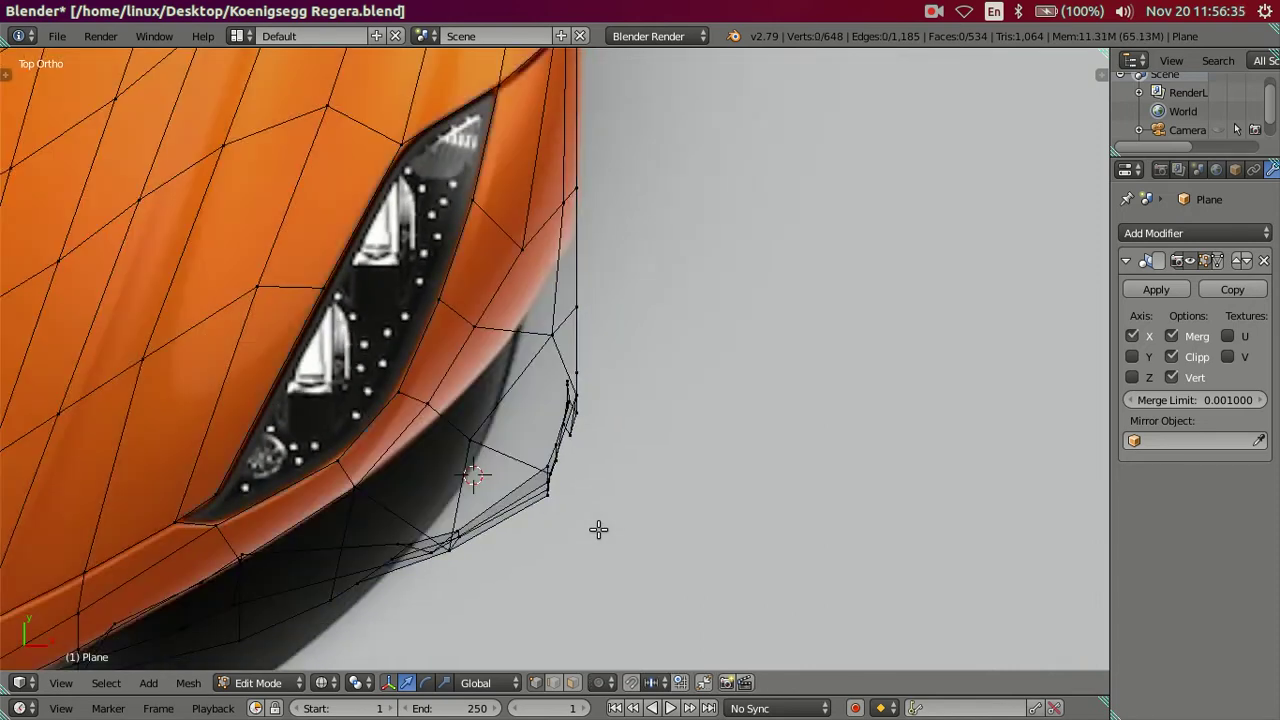
key("z")
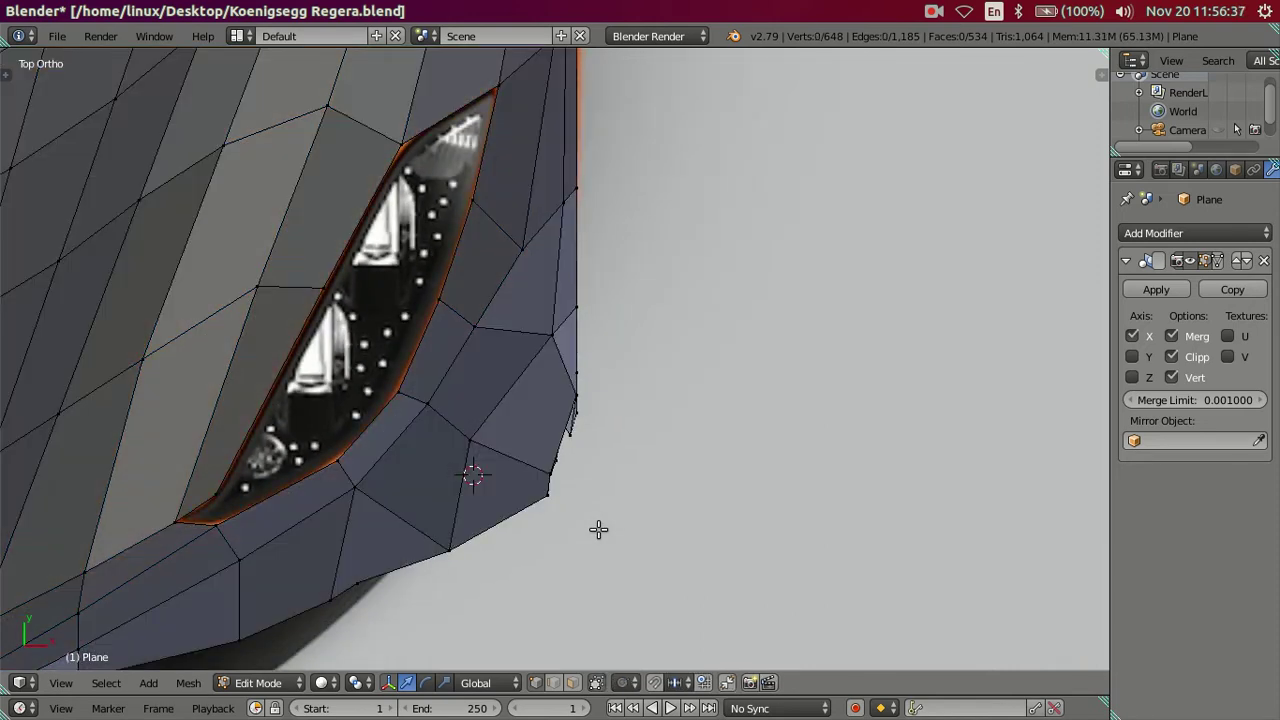
scroll(598, 529, "down", 2)
scroll(686, 380, "left", 3, "ctrl")
Step: Select the lower bumper edge loop and move it down slightly in top view
mouse_move(634, 457)
middle_mouse_down()
mouse_move(608, 369)
mouse_move(581, 347)
middle_mouse_up()
right_click(581, 451)
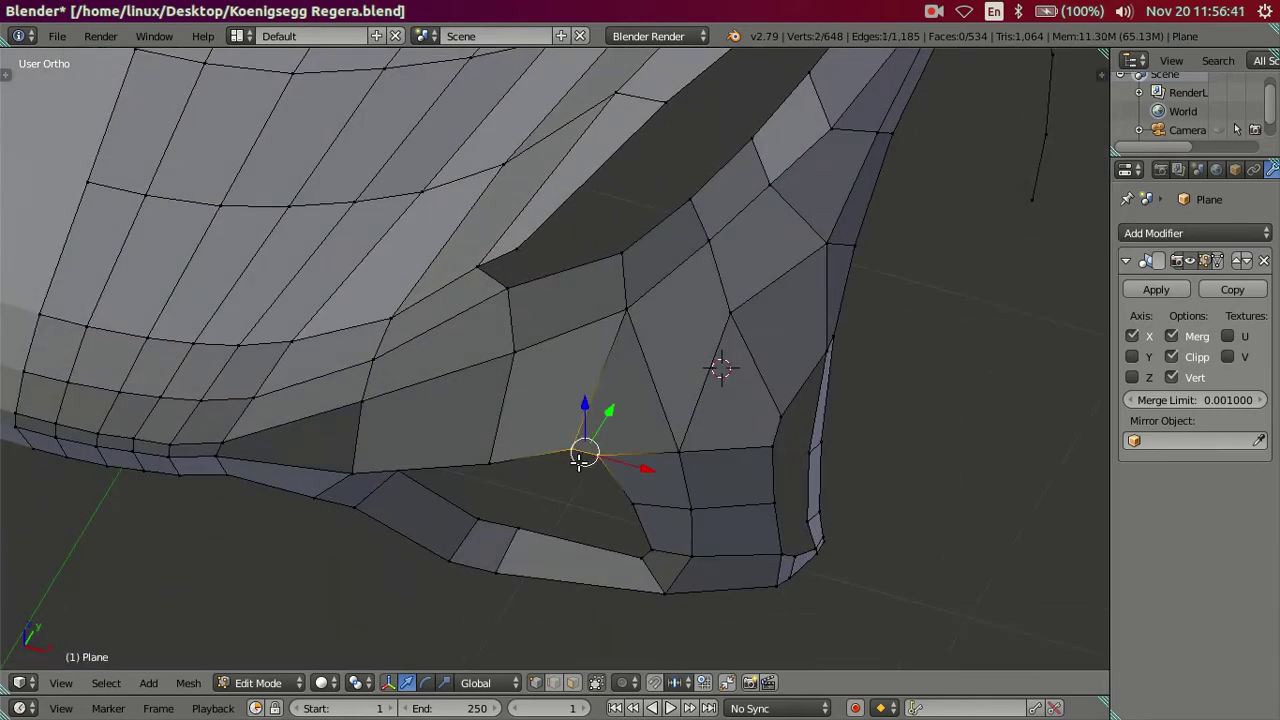
mouse_move(528, 506)
middle_mouse_down()
mouse_move(574, 569)
mouse_move(563, 543)
mouse_move(480, 475)
middle_mouse_up()
right_click(470, 478, "shift")
right_click(350, 485, "shift")
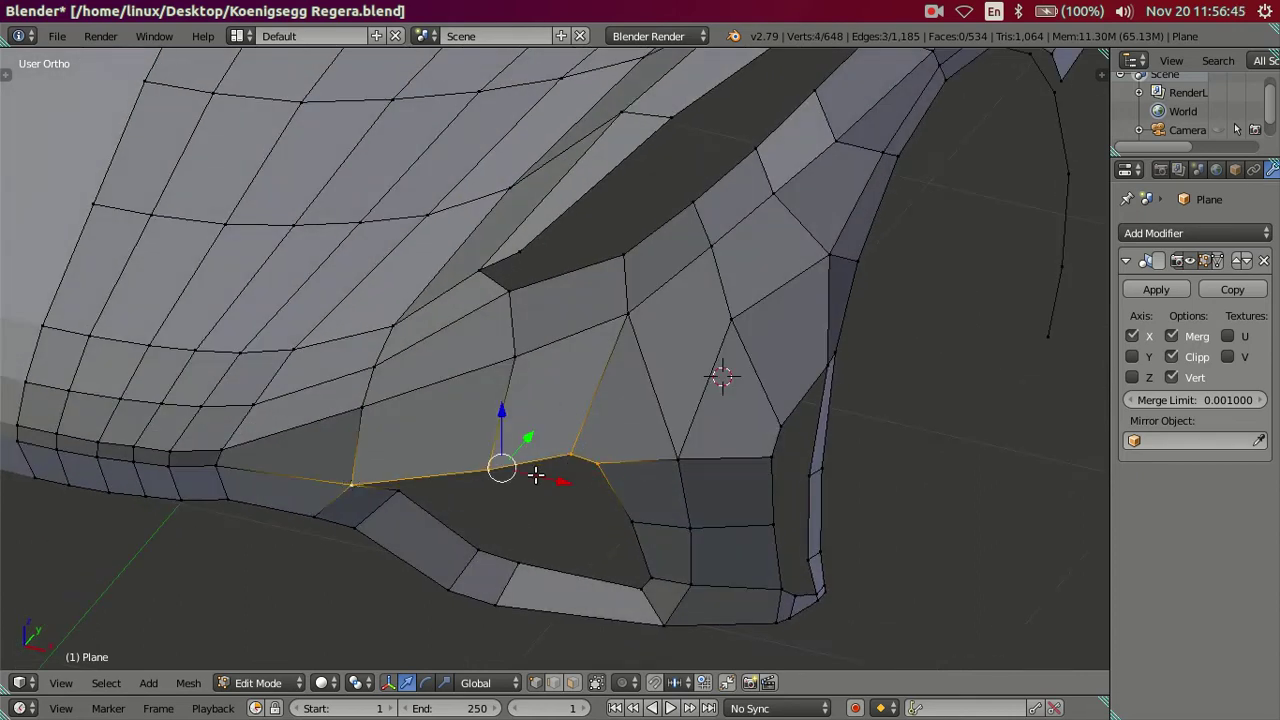
right_click(622, 515, "shift")
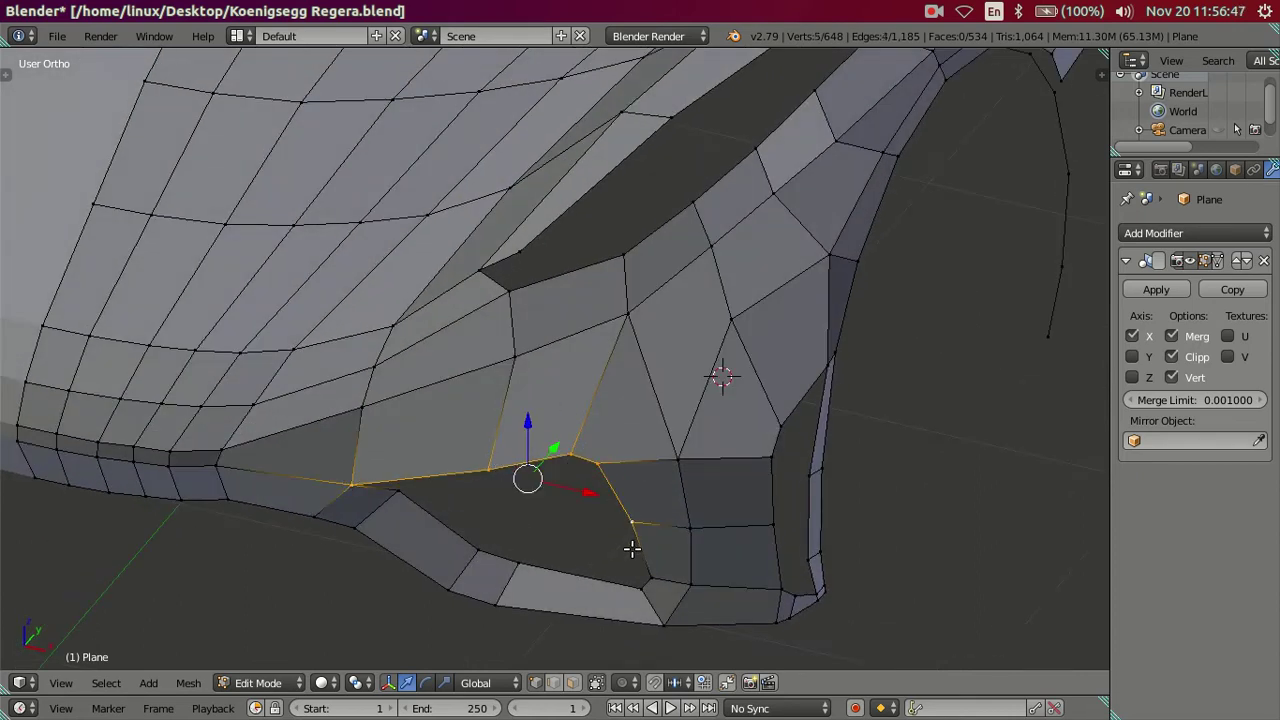
key("KP_7")
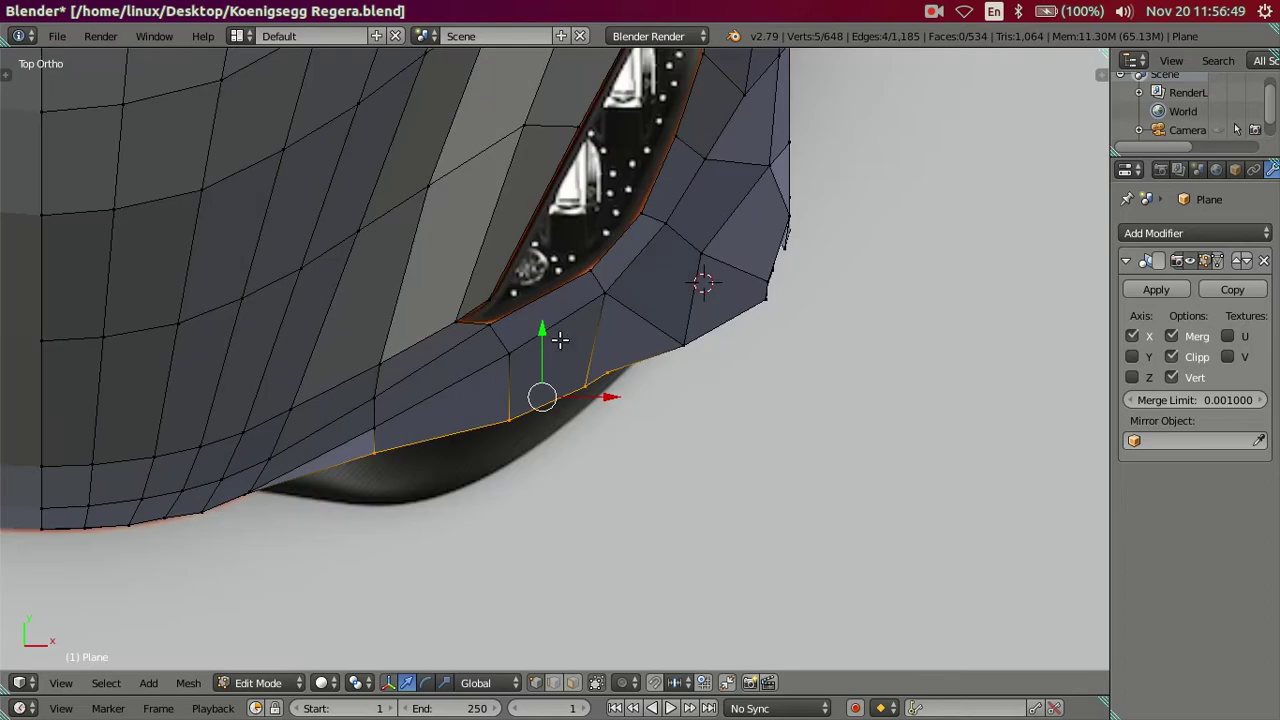
key("g")
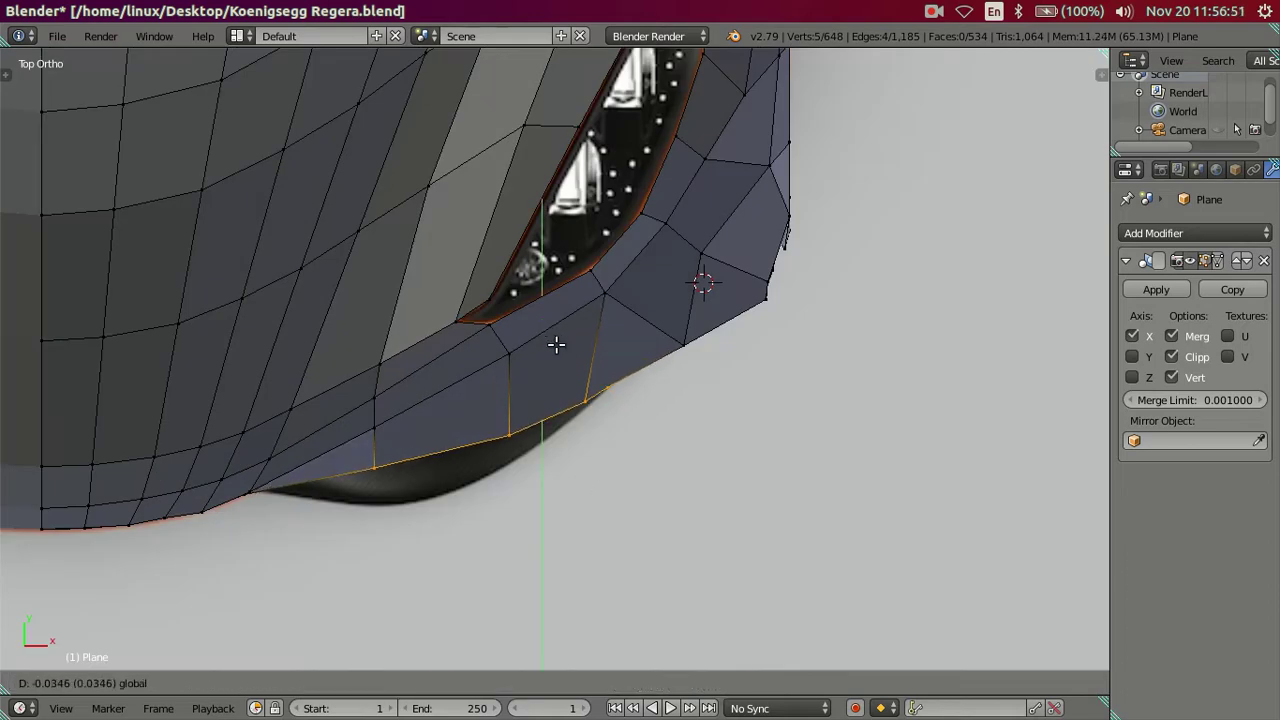
left_click(556, 344)
key("a")
scroll(554, 351, "down", 2)
middle_click_drag(554, 351, 628, 509, "shift")
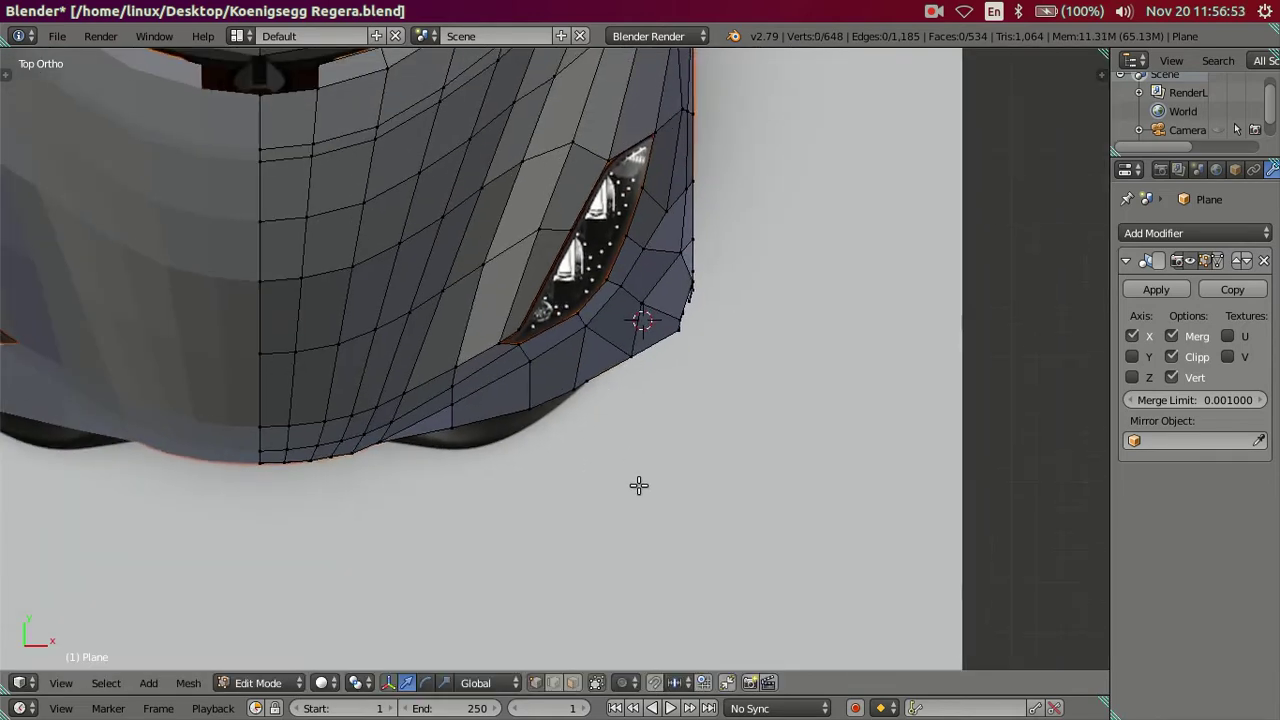
Step: Compare the lowered edge in wireframe, then return to Object Mode to view the whole front
key("z")
scroll(628, 509, "down", 5)
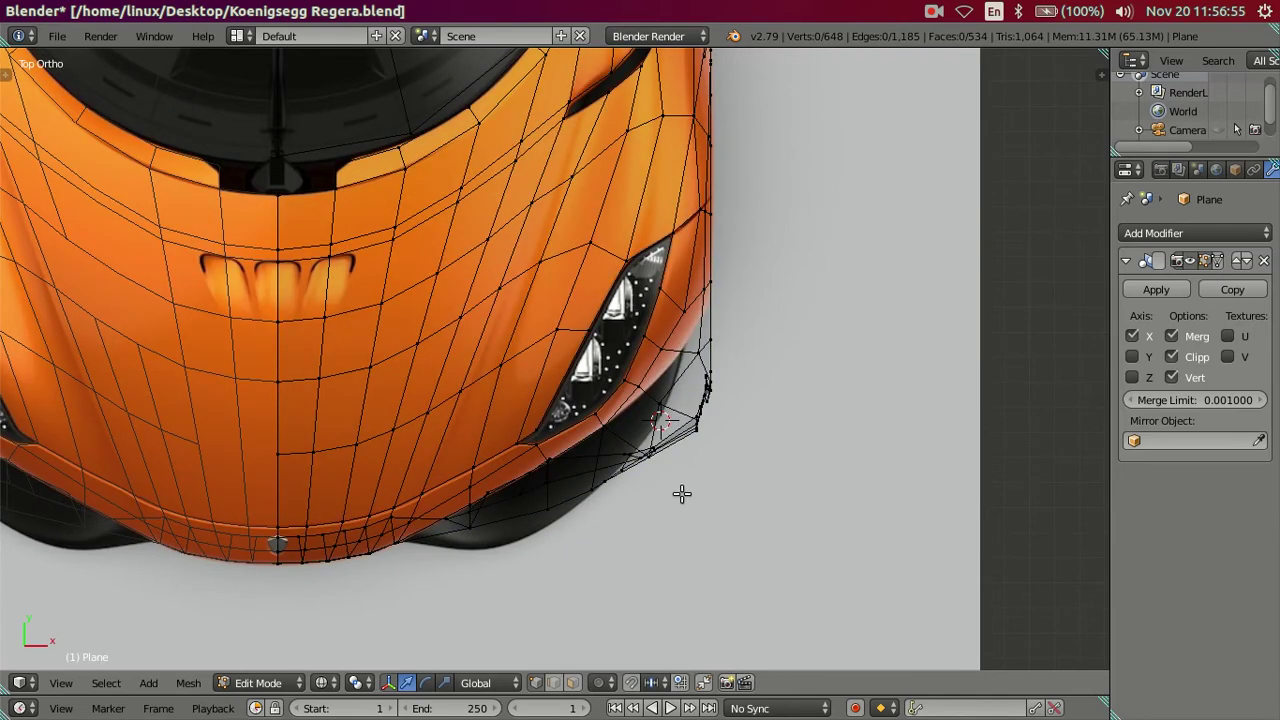
scroll(683, 494, "down", 1)
key("z")
scroll(643, 506, "up", 2)
scroll(651, 486, "up", 2)
mouse_move(694, 526)
middle_mouse_down()
mouse_move(651, 443)
mouse_move(537, 414)
mouse_move(506, 423)
mouse_move(531, 274)
mouse_move(640, 462)
mouse_move(481, 315)
mouse_move(606, 371)
middle_mouse_up()
key("Tab")
scroll(606, 371, "down", 5)
mouse_move(454, 392)
middle_mouse_down()
mouse_move(589, 499)
mouse_move(607, 536)
mouse_move(645, 417)
mouse_move(670, 457)
mouse_move(572, 420)
middle_mouse_up()
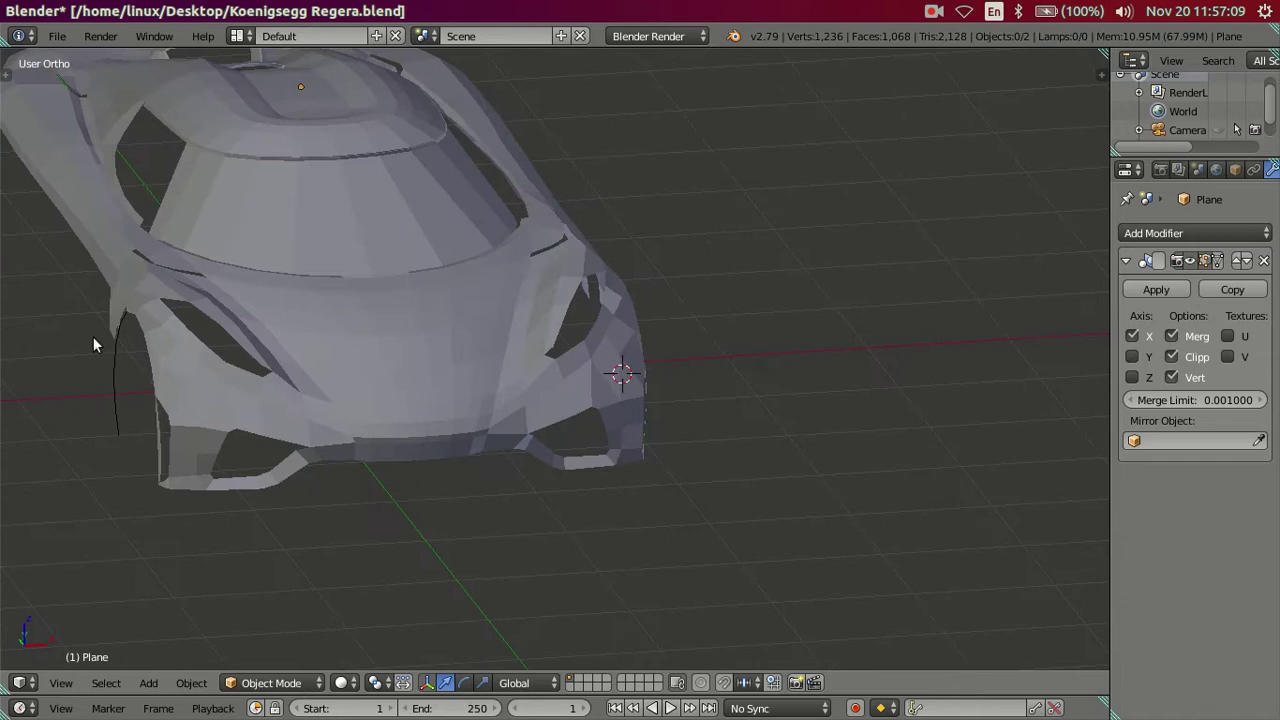
Step: Open 05DSC_0542.jpg from the desktop and zoom into the car's front bumper and intake
mouse_move(12, 10)
left_click(30, 10)
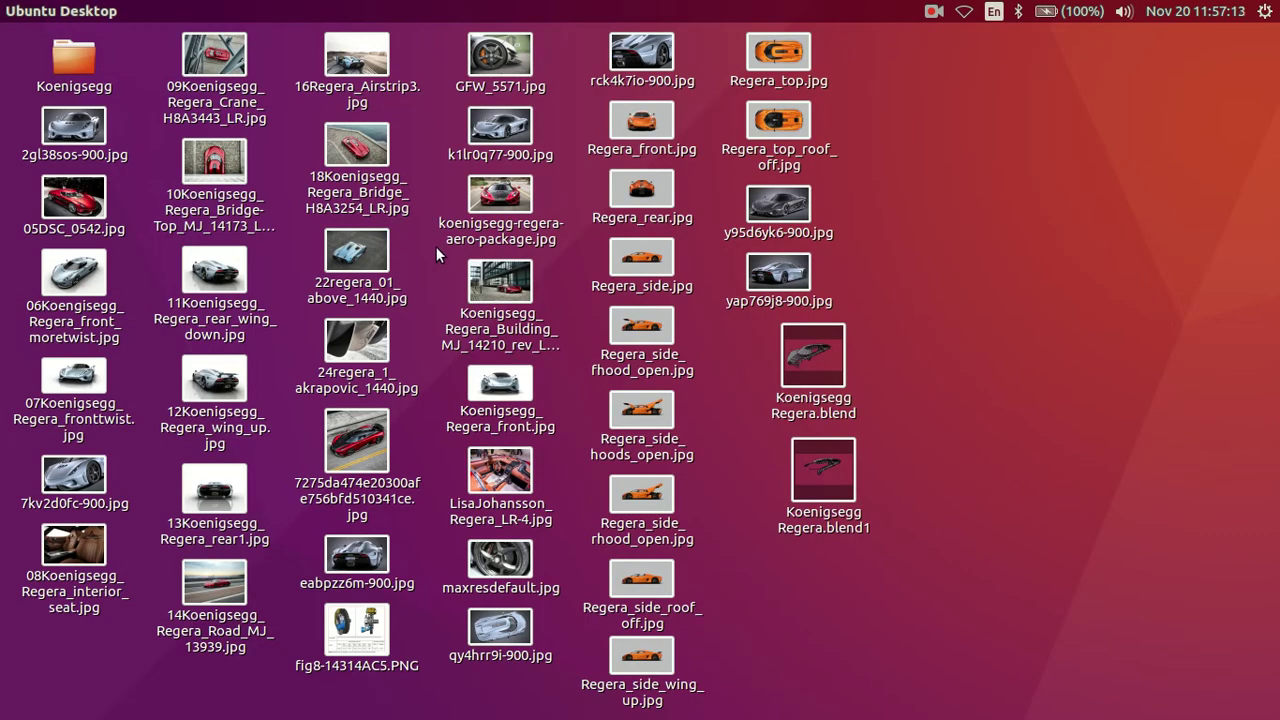
left_click(74, 197)
key("Return")
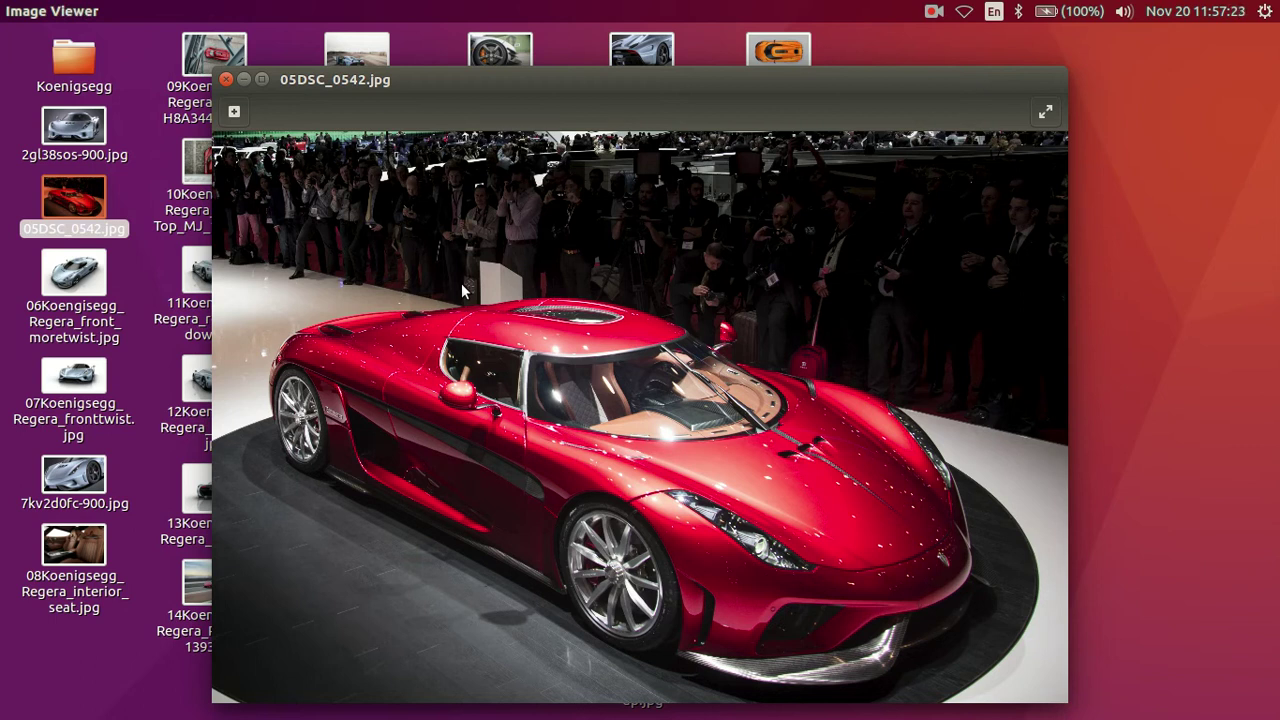
scroll(859, 569, "up", 2)
scroll(854, 566, "up", 2)
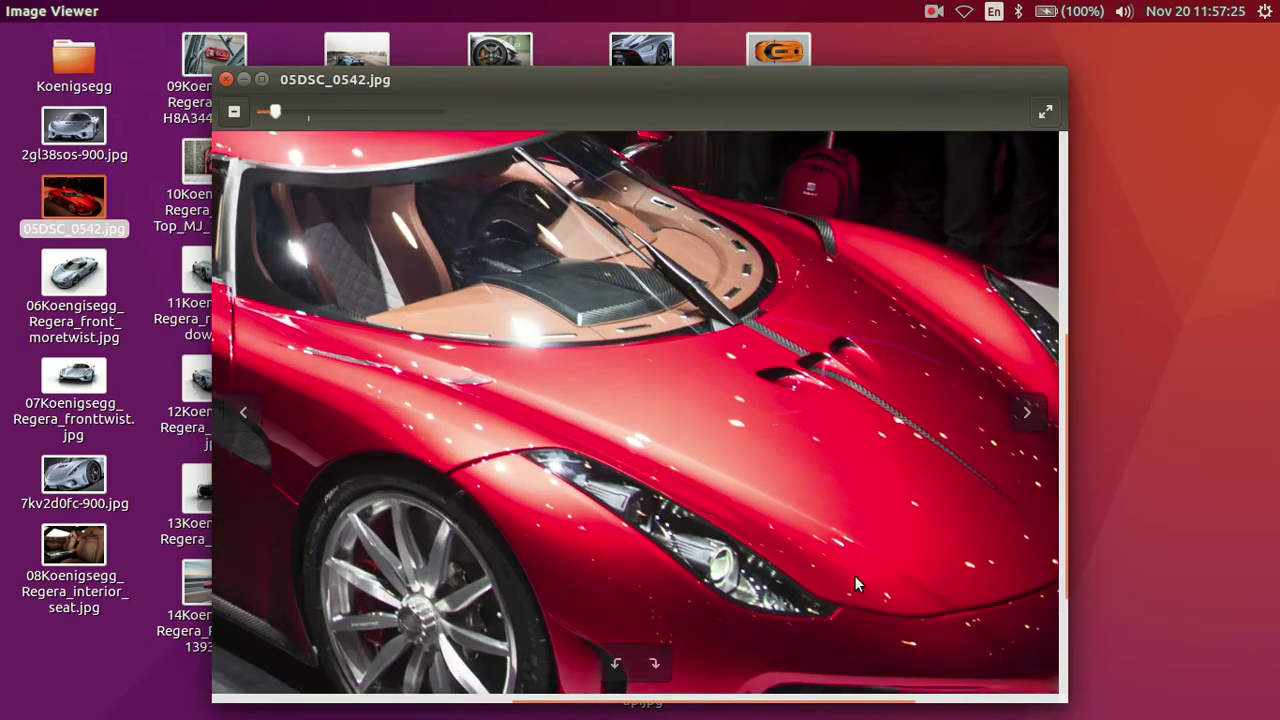
left_click_drag(854, 575, 700, 232)
scroll(882, 495, "up", 2)
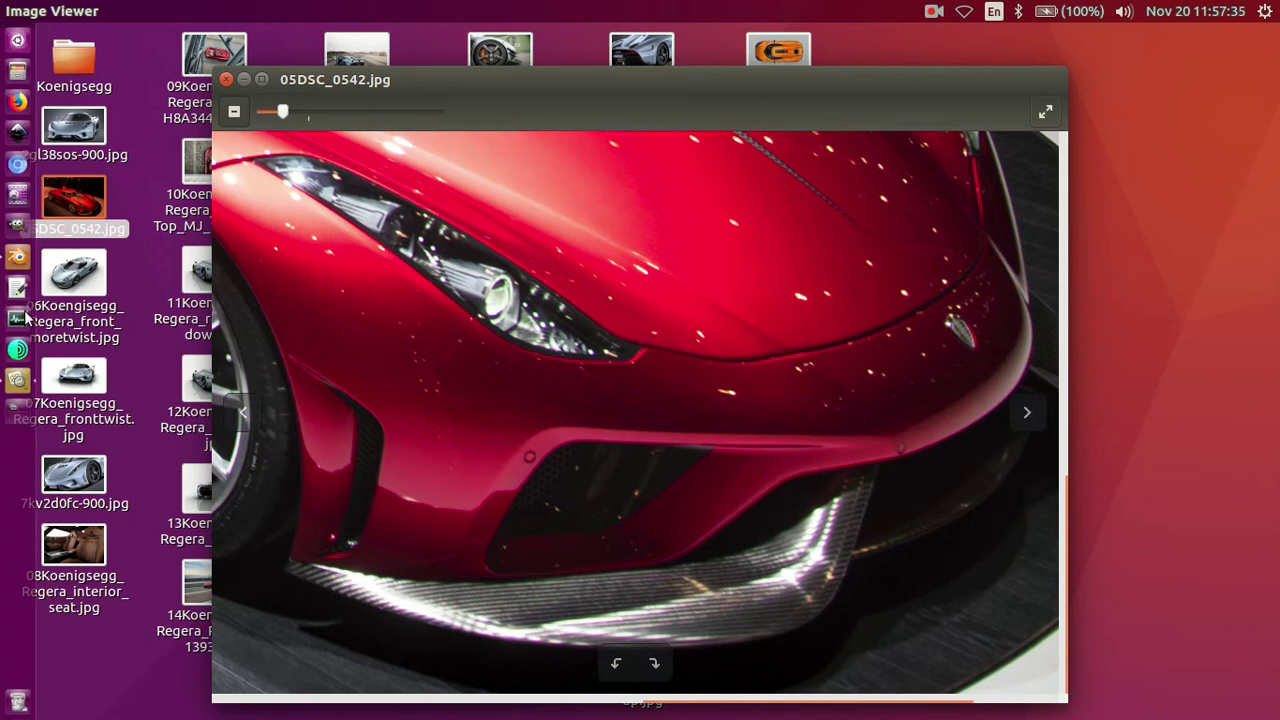
Step: Back in Blender, enter Edit Mode in top view with X-ray showing the reference
left_click(28, 248)
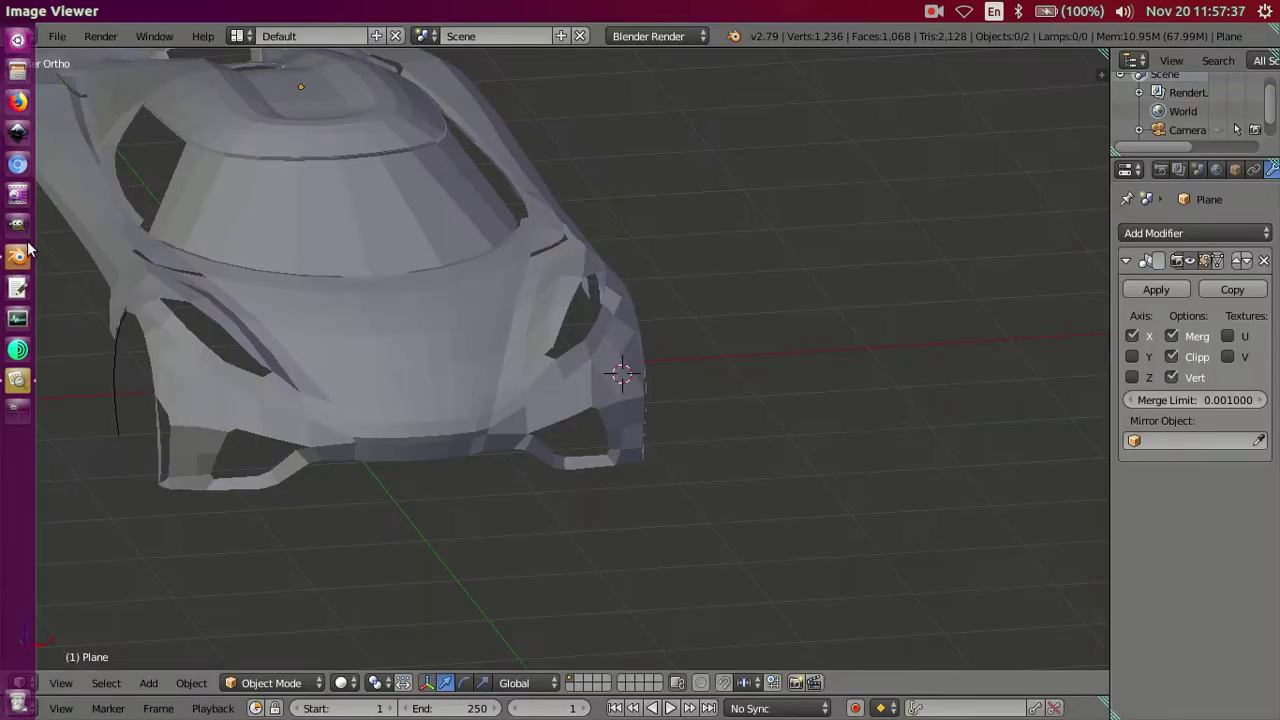
mouse_move(584, 373)
middle_mouse_down()
mouse_move(580, 428)
mouse_move(526, 506)
mouse_move(437, 474)
mouse_move(437, 514)
mouse_move(517, 457)
middle_mouse_up()
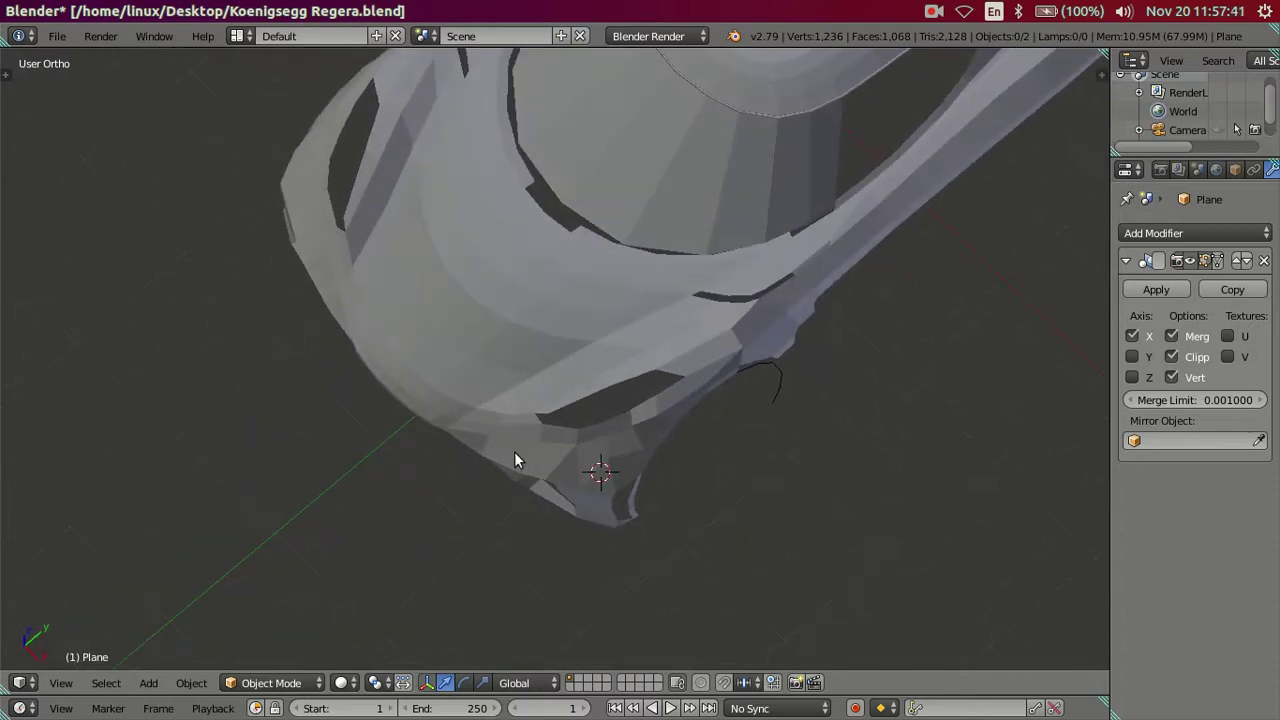
key("KP_7")
scroll(574, 449, "up", 5)
key("Tab")
scroll(670, 484, "down", 5)
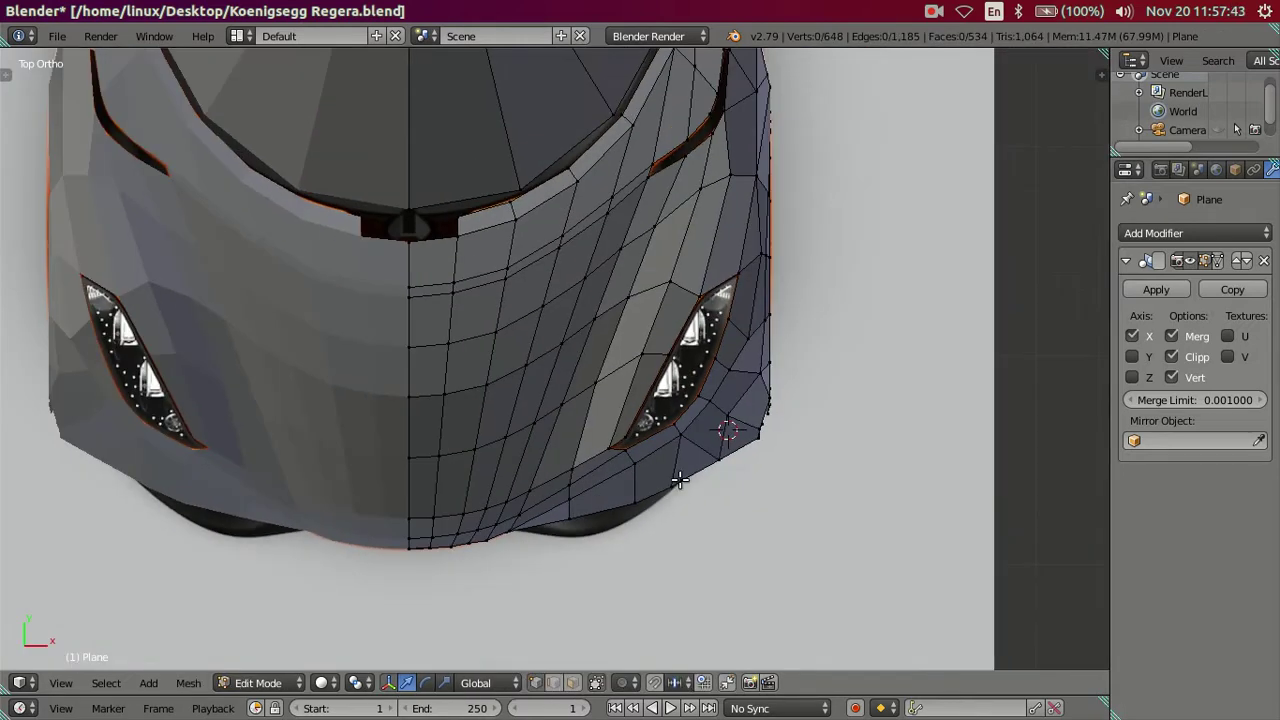
middle_click_drag(676, 484, 651, 403, "shift")
scroll(649, 408, "up", 4)
key("alt+z")
Step: Circle-select the faces along the lower bumper strip
mouse_move(751, 437)
middle_mouse_down()
mouse_move(640, 309)
mouse_move(574, 389)
mouse_move(614, 366)
mouse_move(605, 374)
middle_mouse_up()
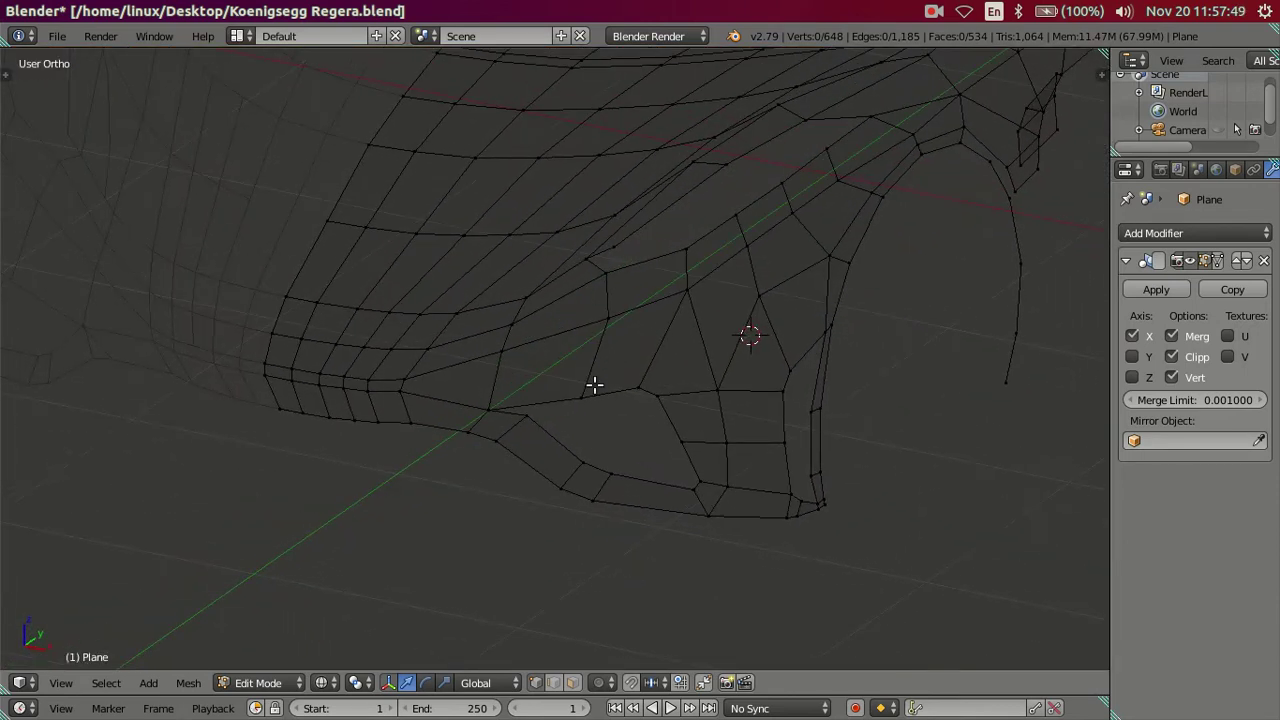
key("c")
mouse_move(523, 463)
left_mouse_down()
mouse_move(615, 500)
mouse_move(683, 437)
mouse_move(698, 450)
mouse_move(705, 515)
mouse_move(682, 497)
left_mouse_up()
right_click(683, 497)
mouse_move(683, 497)
middle_mouse_down()
mouse_move(666, 514)
mouse_move(685, 572)
middle_mouse_up()
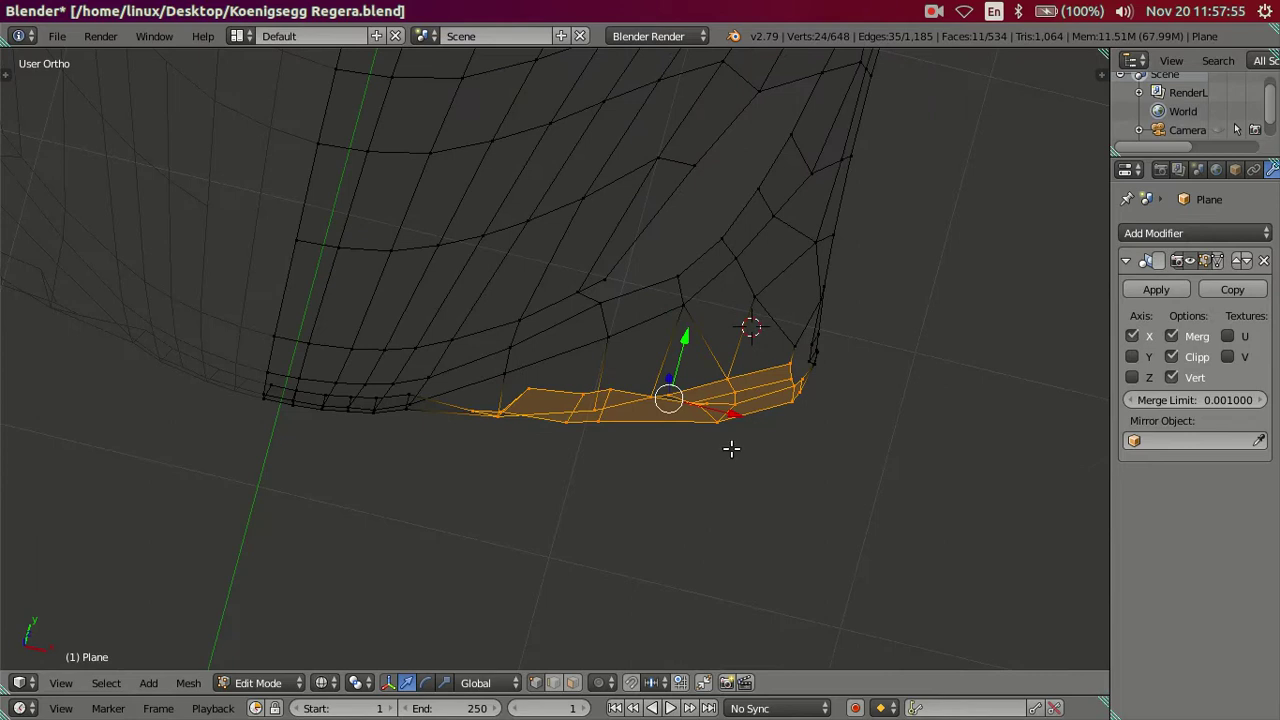
scroll(715, 410, "up", 3, "ctrl")
Step: Move the selected bumper strip along Y to line up with the top reference
key("z")
key("KP_7")
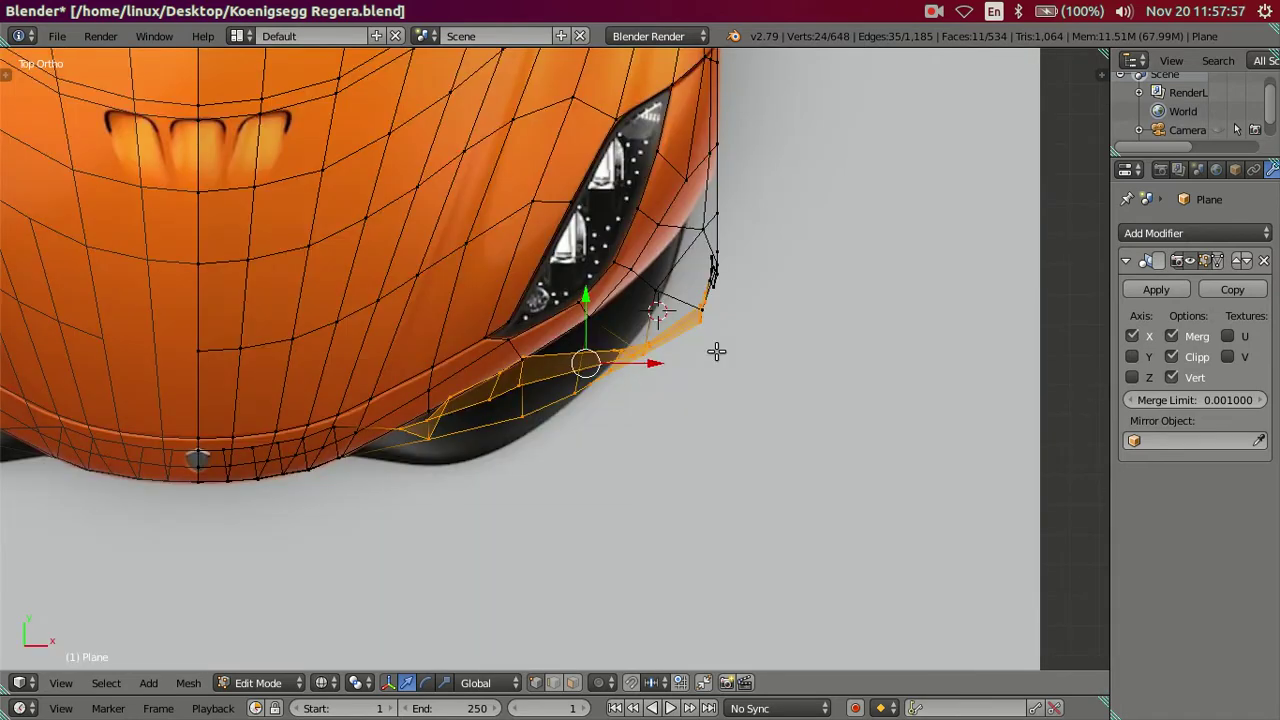
scroll(600, 300, "up", 2)
scroll(604, 311, "up", 1)
left_click_drag(604, 298, 613, 268)
key("alt+z")
scroll(613, 268, "down", 2)
scroll(700, 214, "down", 1)
scroll(680, 320, "down", 1)
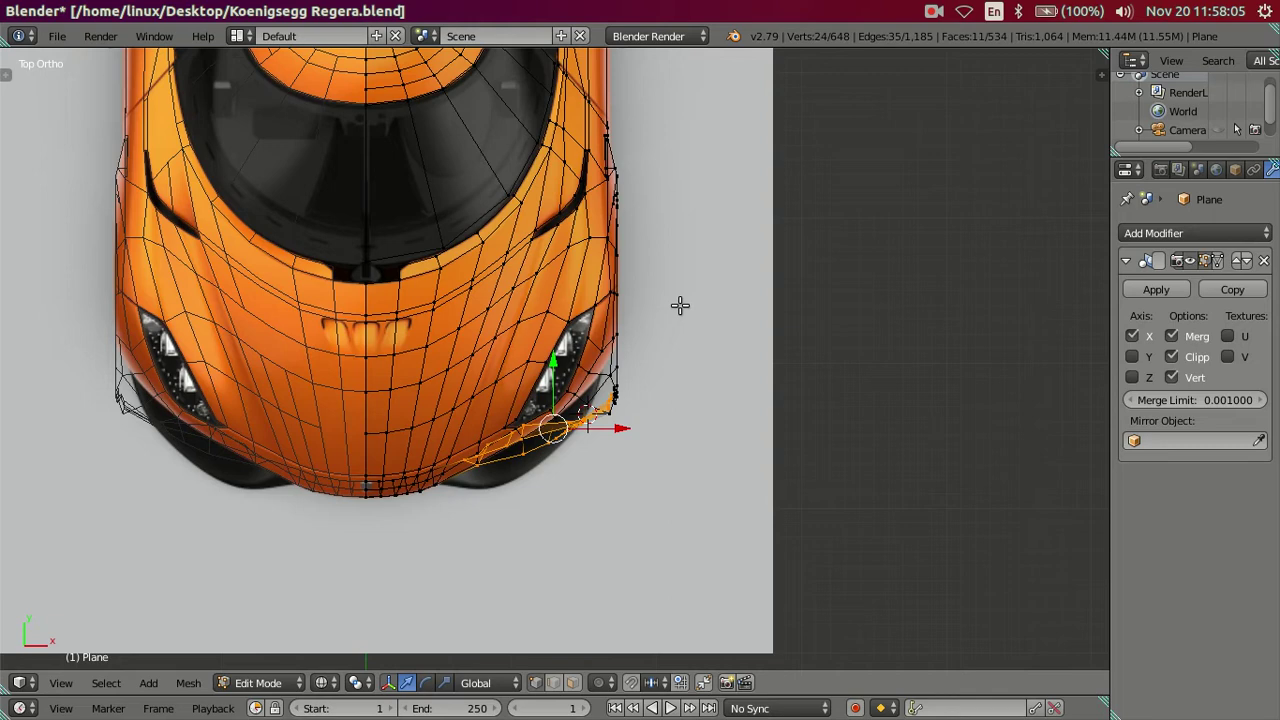
middle_click_drag(684, 278, 677, 323, "shift")
Step: Compare the moved strip against the top reference image, then deselect it
mouse_move(708, 503)
middle_mouse_down()
mouse_move(655, 432)
mouse_move(517, 426)
mouse_move(517, 474)
mouse_move(551, 360)
mouse_move(583, 317)
mouse_move(591, 334)
middle_mouse_up()
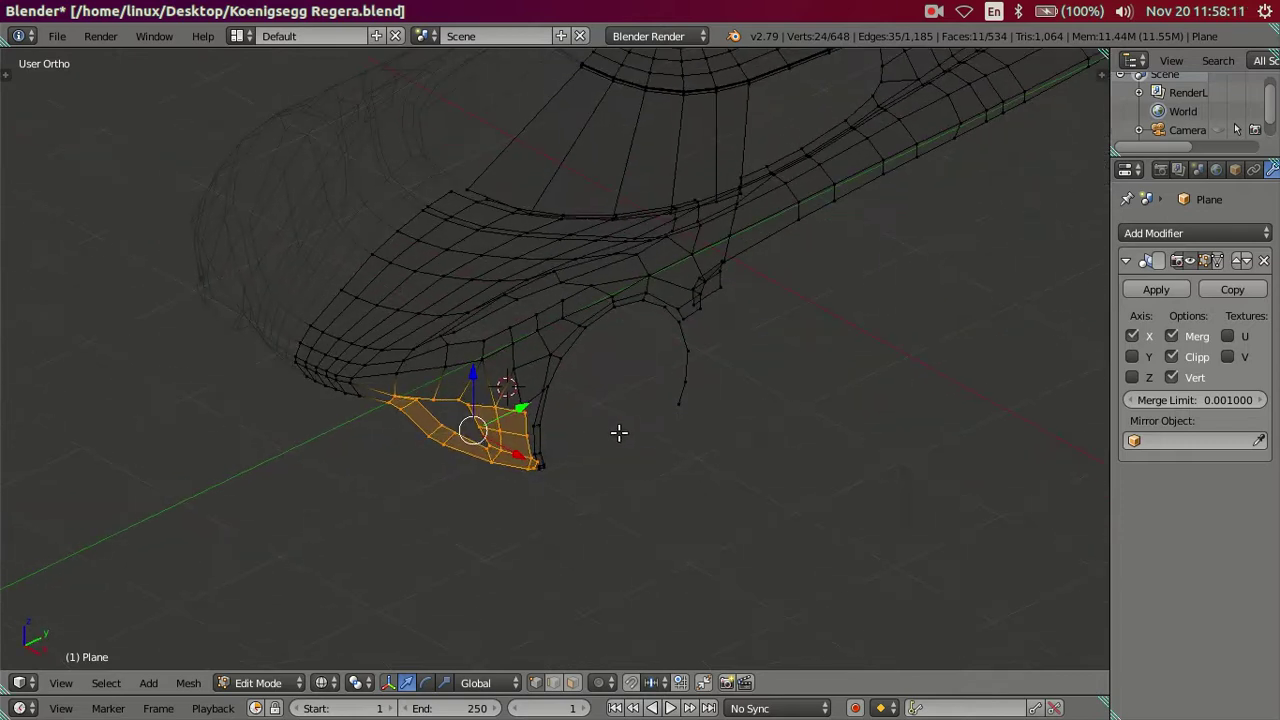
key("KP_7")
scroll(663, 371, "up", 2)
scroll(663, 371, "up", 2)
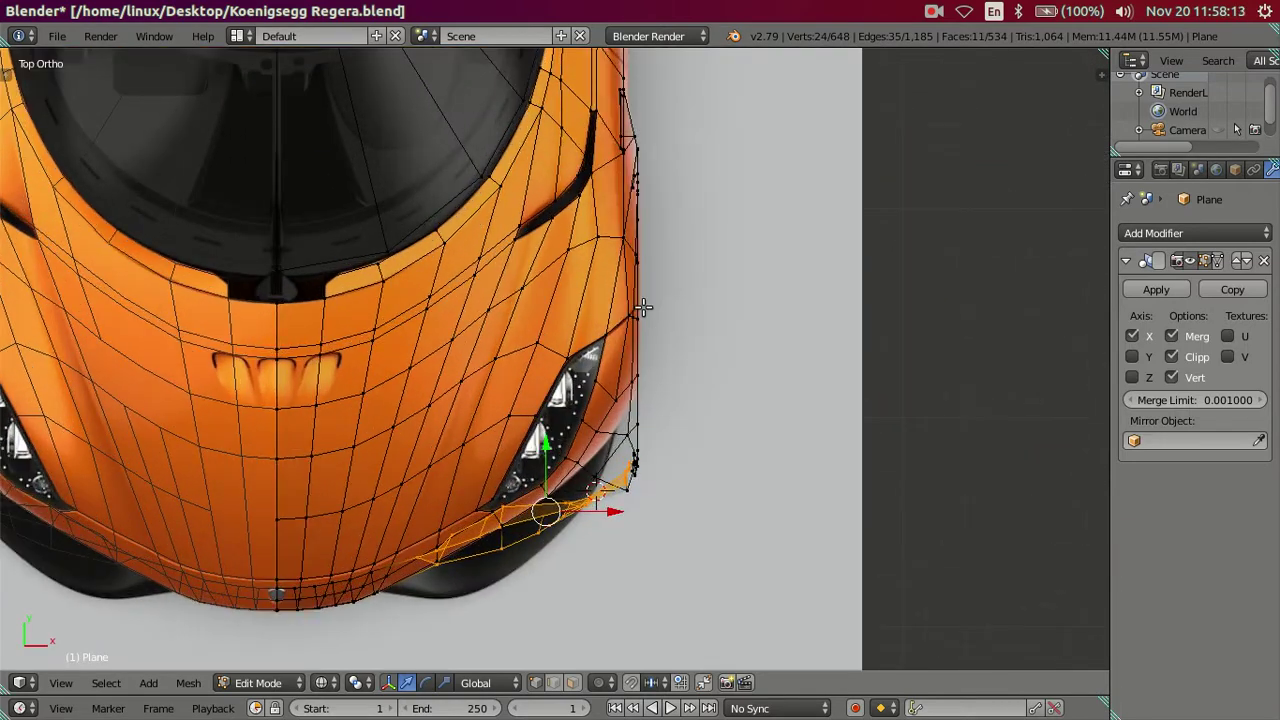
scroll(595, 408, "up", 2)
key("z")
key("z")
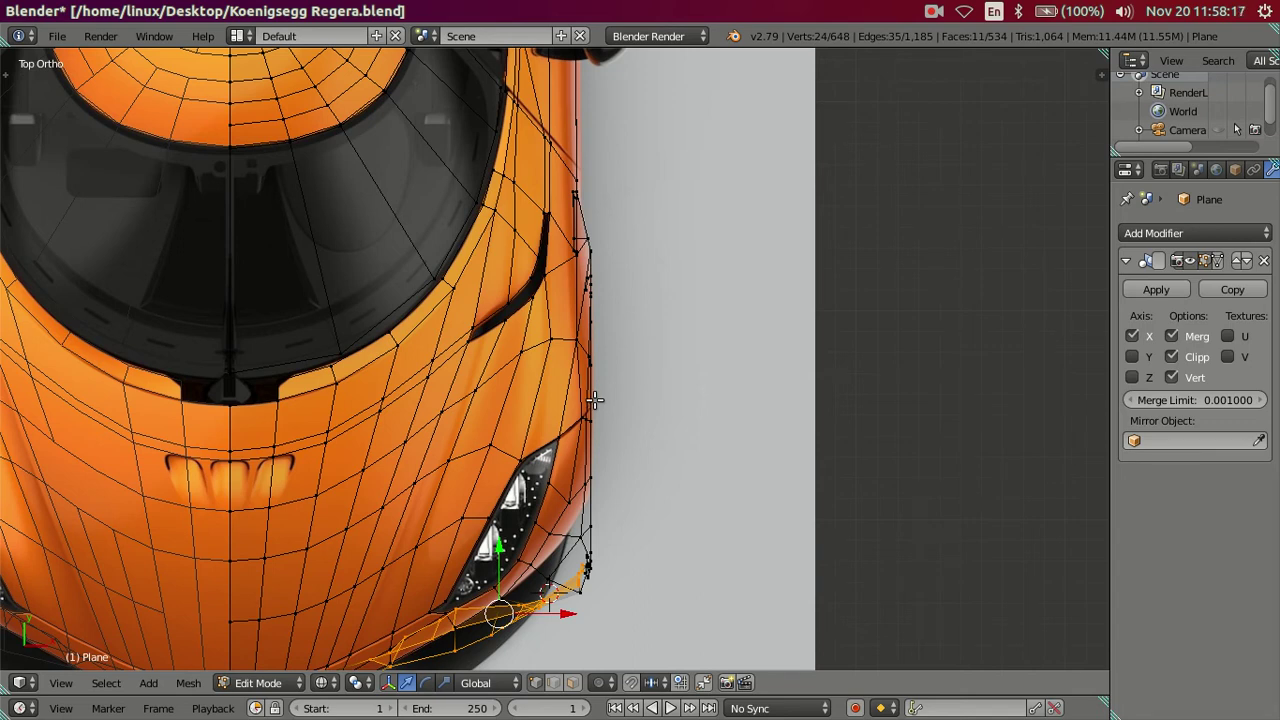
scroll(594, 400, "down", 1)
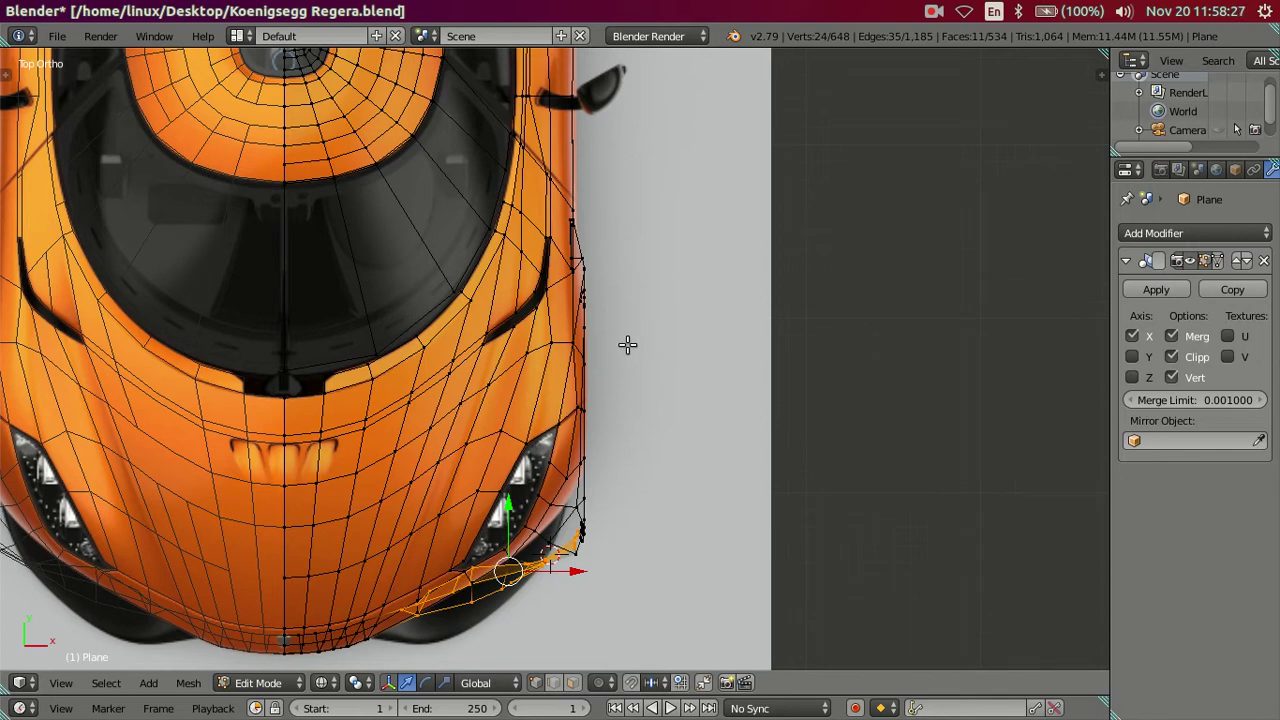
key("a")
Step: Select the 14-vertex edge path rounding the bumper corner and open the sidebar in top view
mouse_move(677, 443)
middle_mouse_down()
mouse_move(600, 380)
mouse_move(509, 354)
mouse_move(462, 280)
mouse_move(454, 300)
mouse_move(474, 314)
mouse_move(503, 427)
mouse_move(617, 418)
middle_mouse_up()
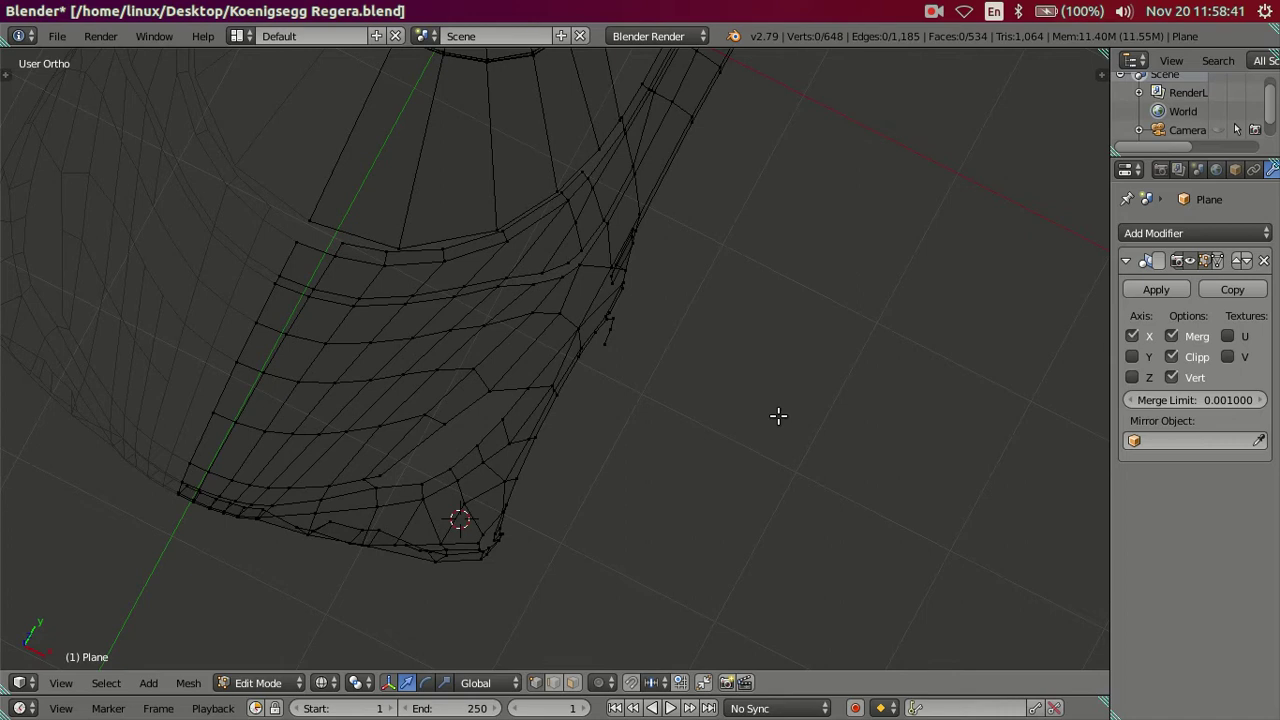
scroll(779, 414, "down", 2)
mouse_move(667, 353)
middle_mouse_down()
mouse_move(554, 334)
mouse_move(564, 368)
middle_mouse_up()
right_click(378, 541)
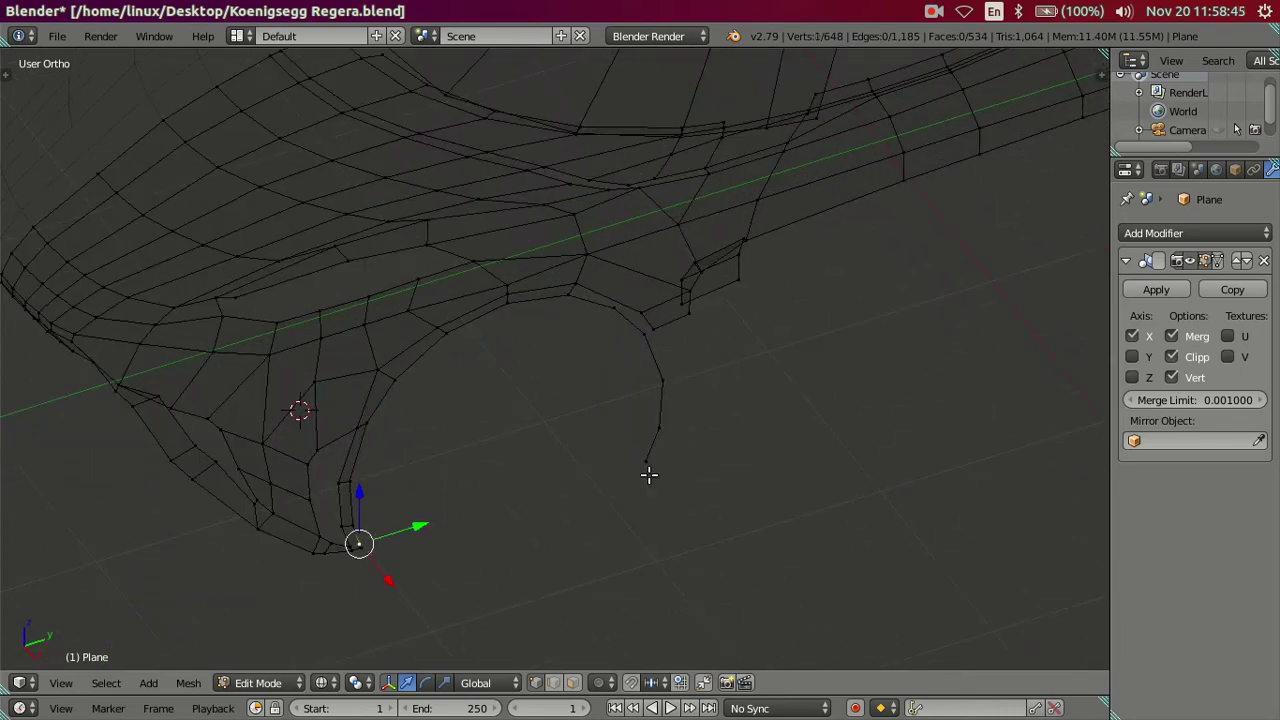
right_click_drag(384, 548, 387, 551)
right_click(641, 462, "ctrl")
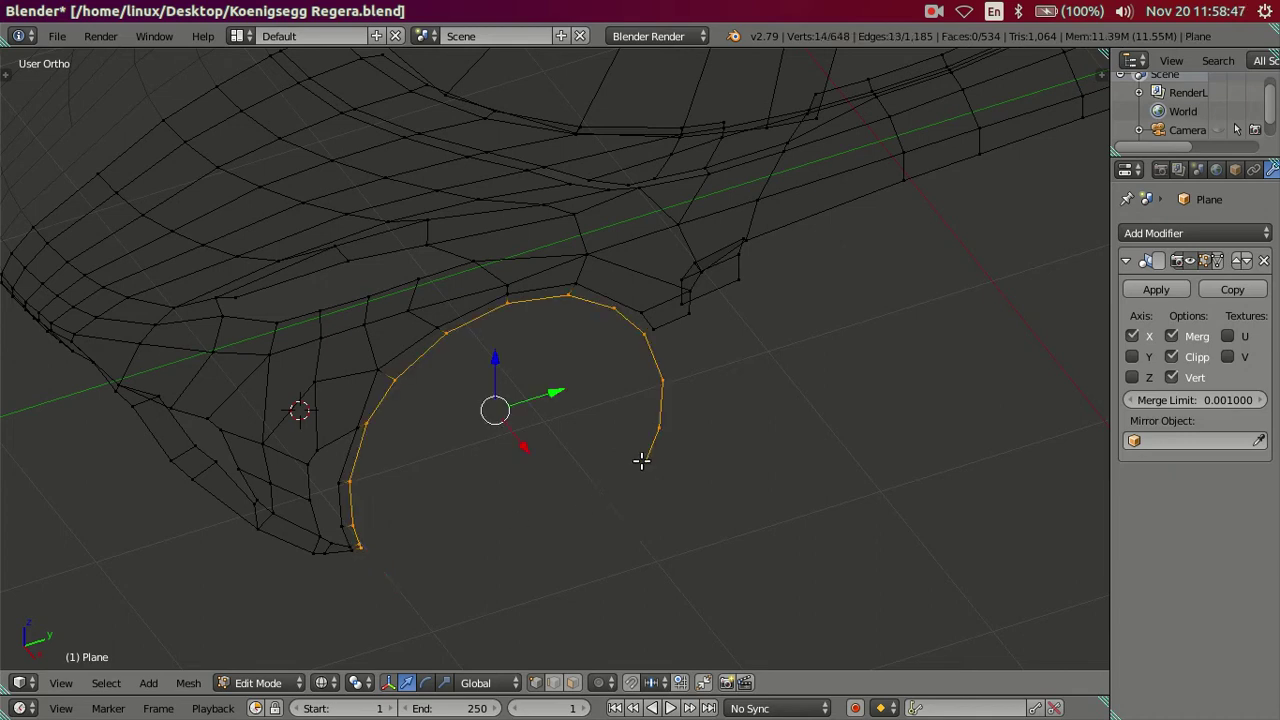
key("KP_7")
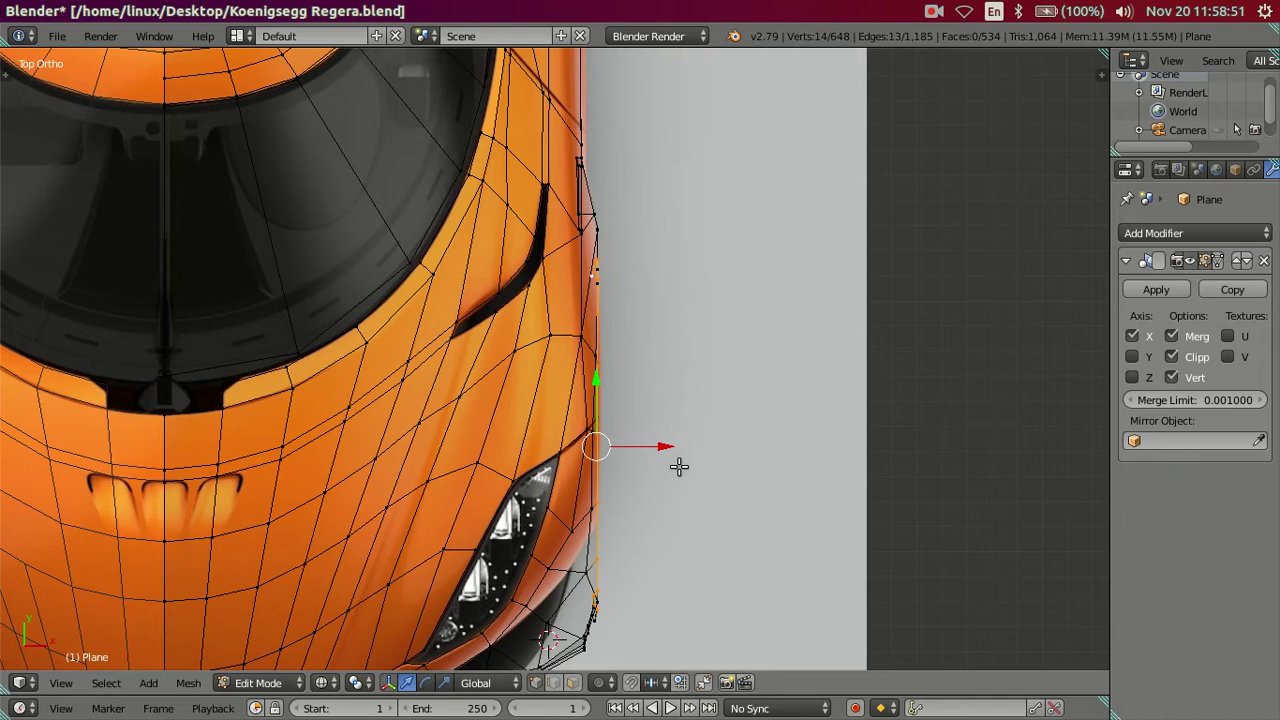
key("n")
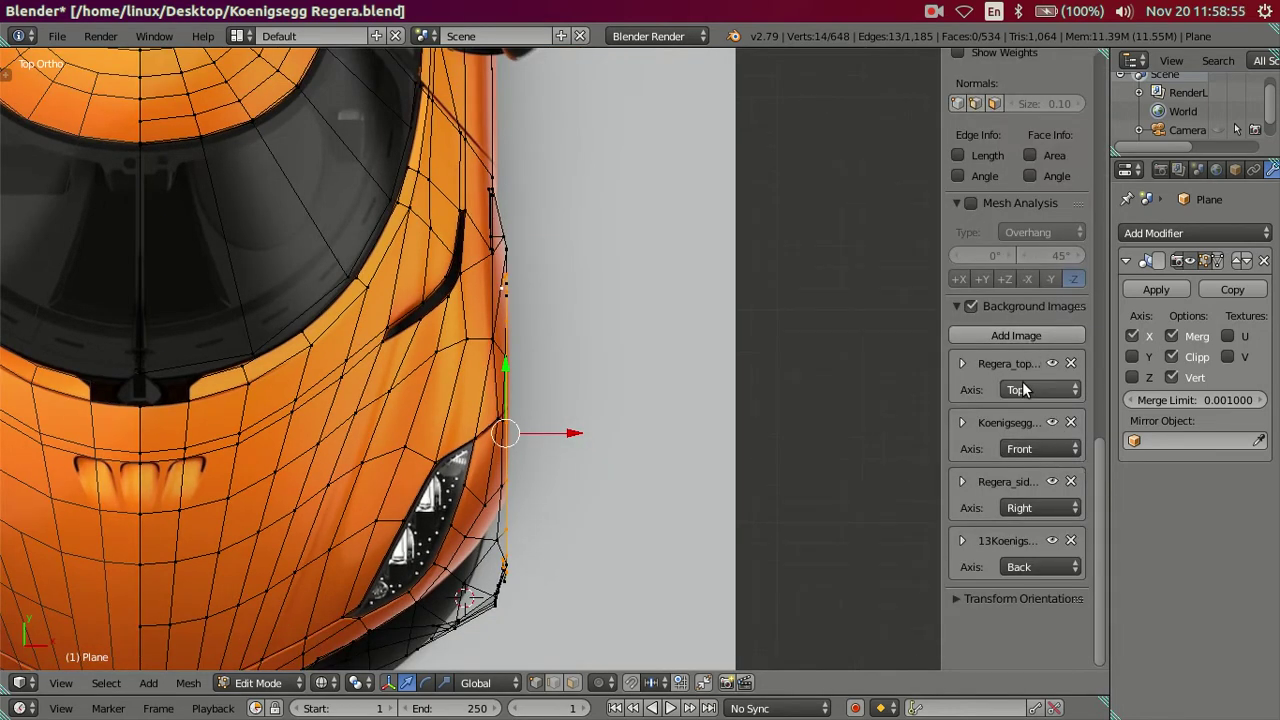
Step: Try Regera_top vertical offsets of -0.50 and -0.20, comparing the mesh in wireframe and solid shading
left_click(966, 363)
scroll(966, 373, "down", 5)
left_click_drag(1036, 394, 1036, 395)
key("z")
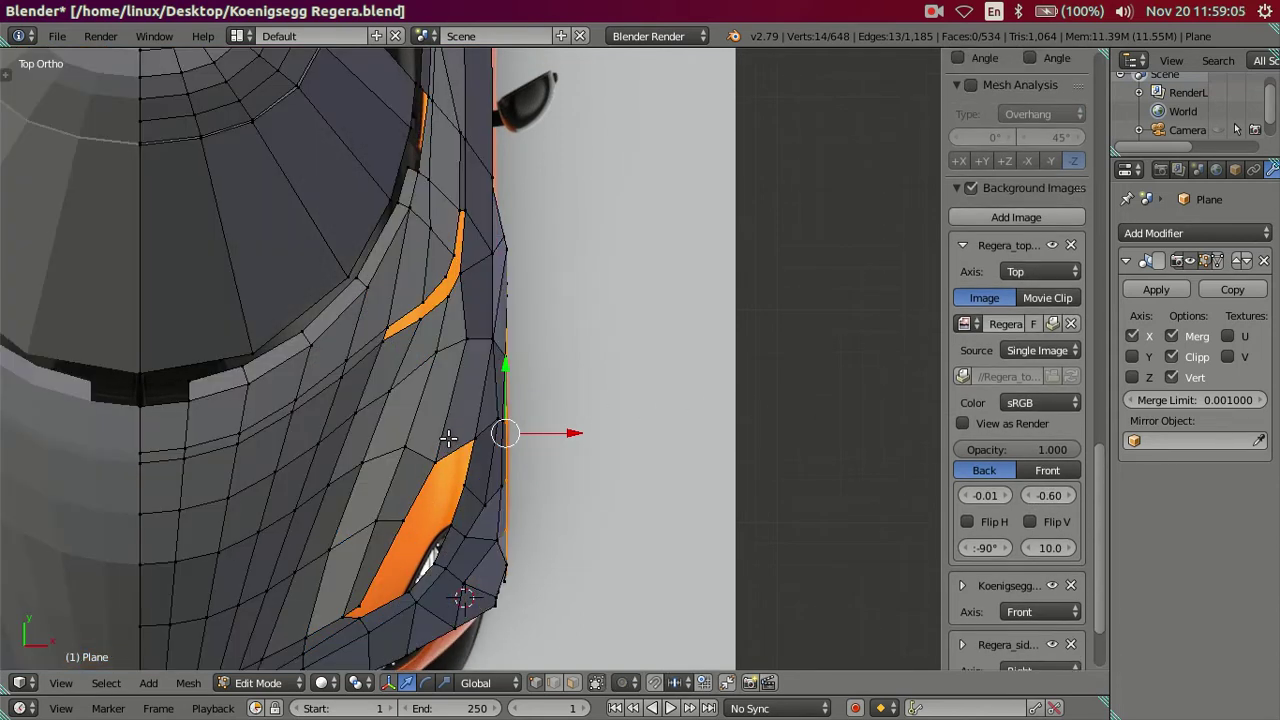
scroll(577, 408, "down", 1)
scroll(554, 443, "down", 1)
scroll(573, 348, "down", 2)
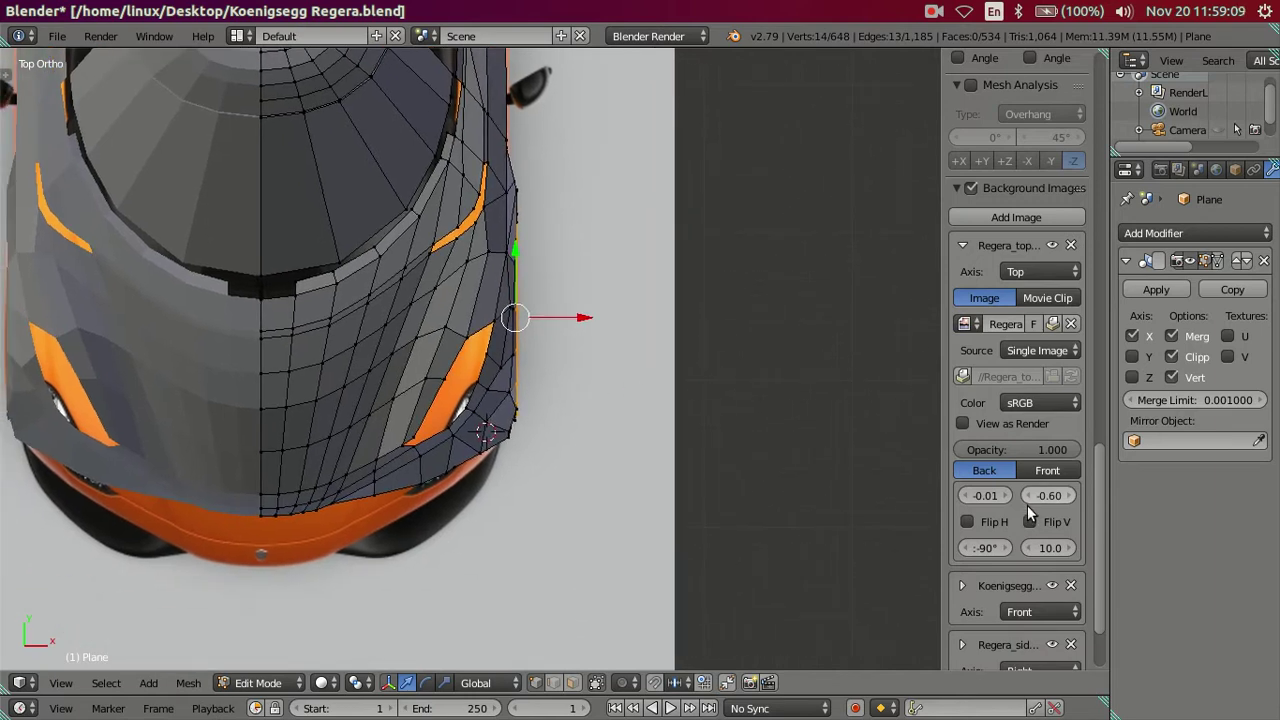
left_click(1071, 497)
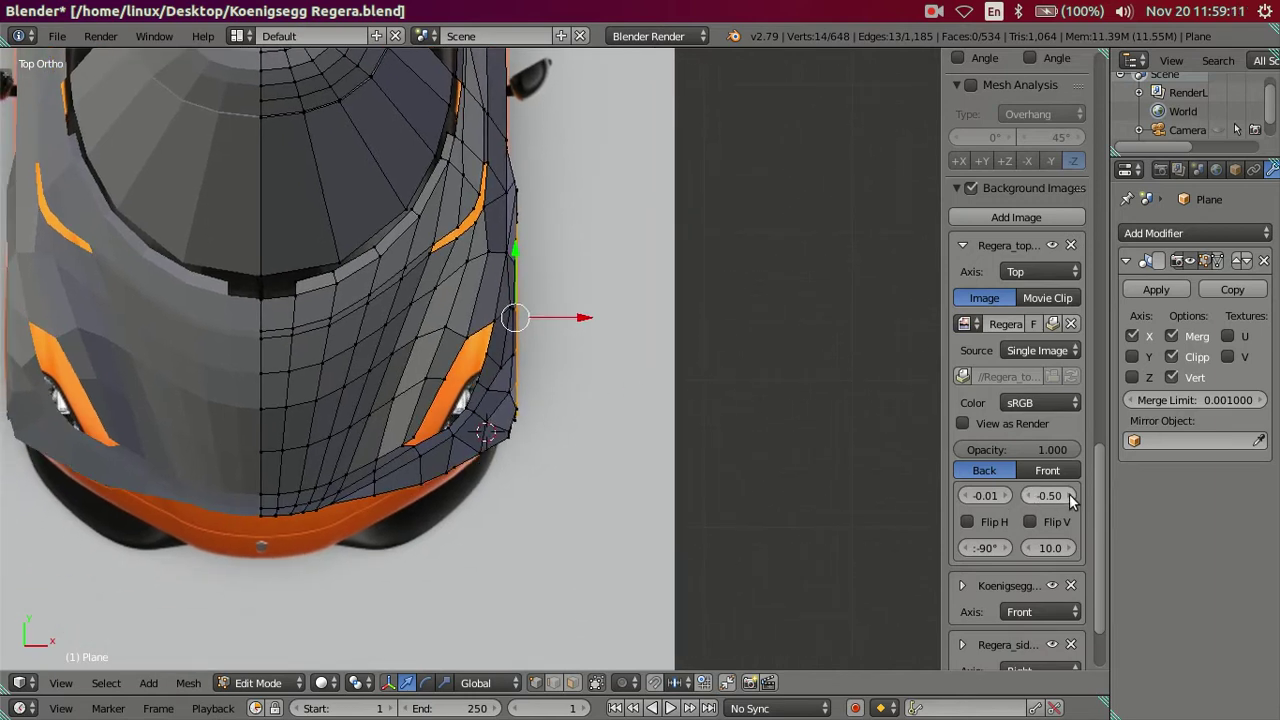
key("z")
scroll(589, 400, "up", 1)
scroll(597, 389, "up", 1)
scroll(590, 413, "up", 1)
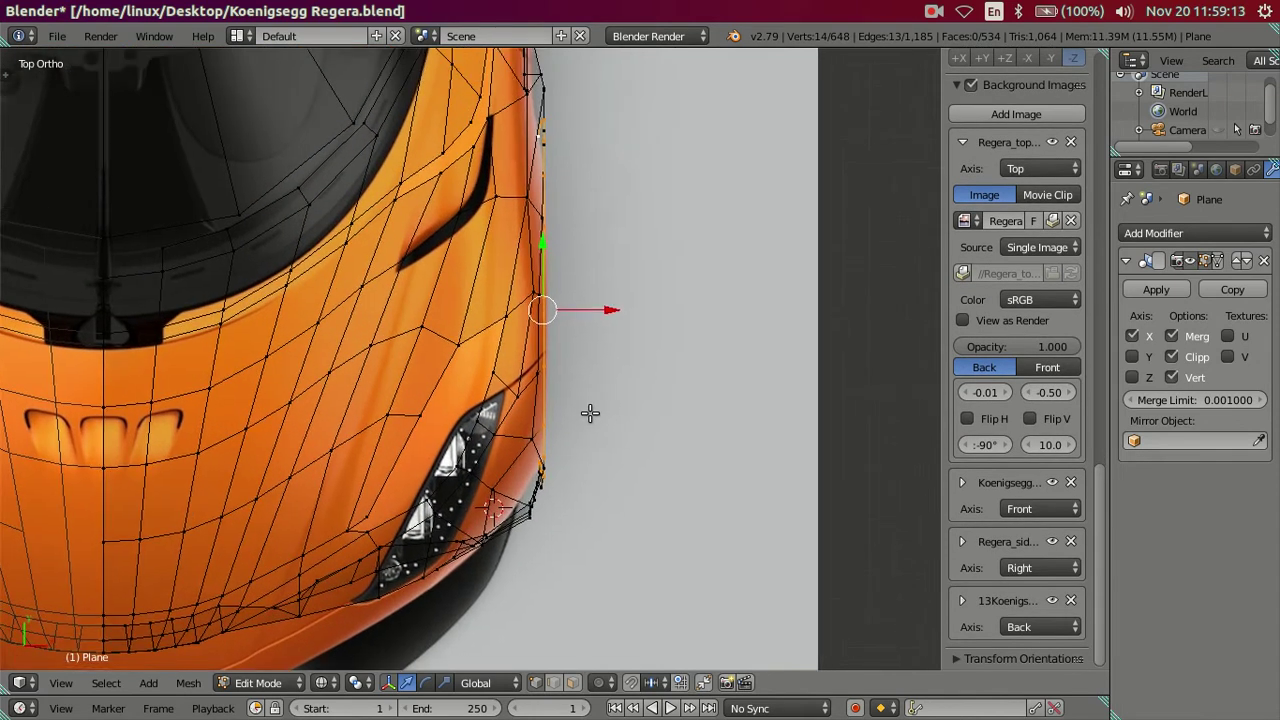
scroll(590, 413, "up", 2, "shift")
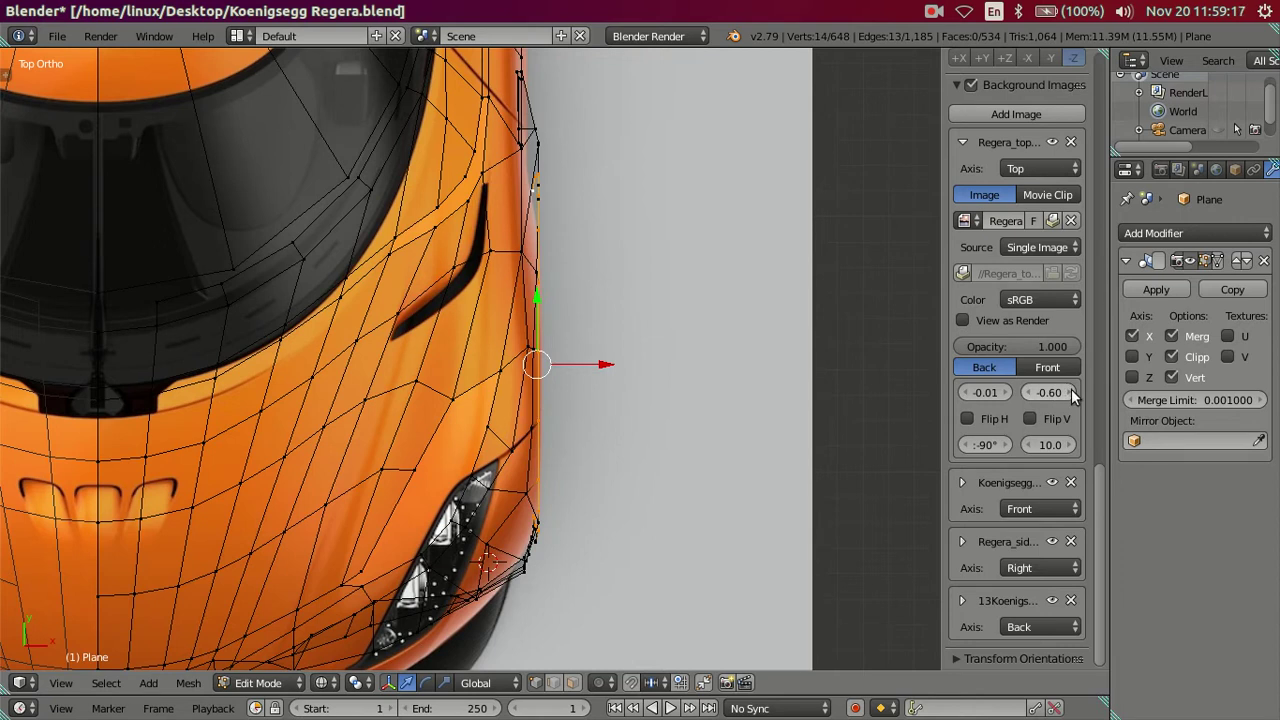
left_click(1072, 392)
left_click(1072, 392)
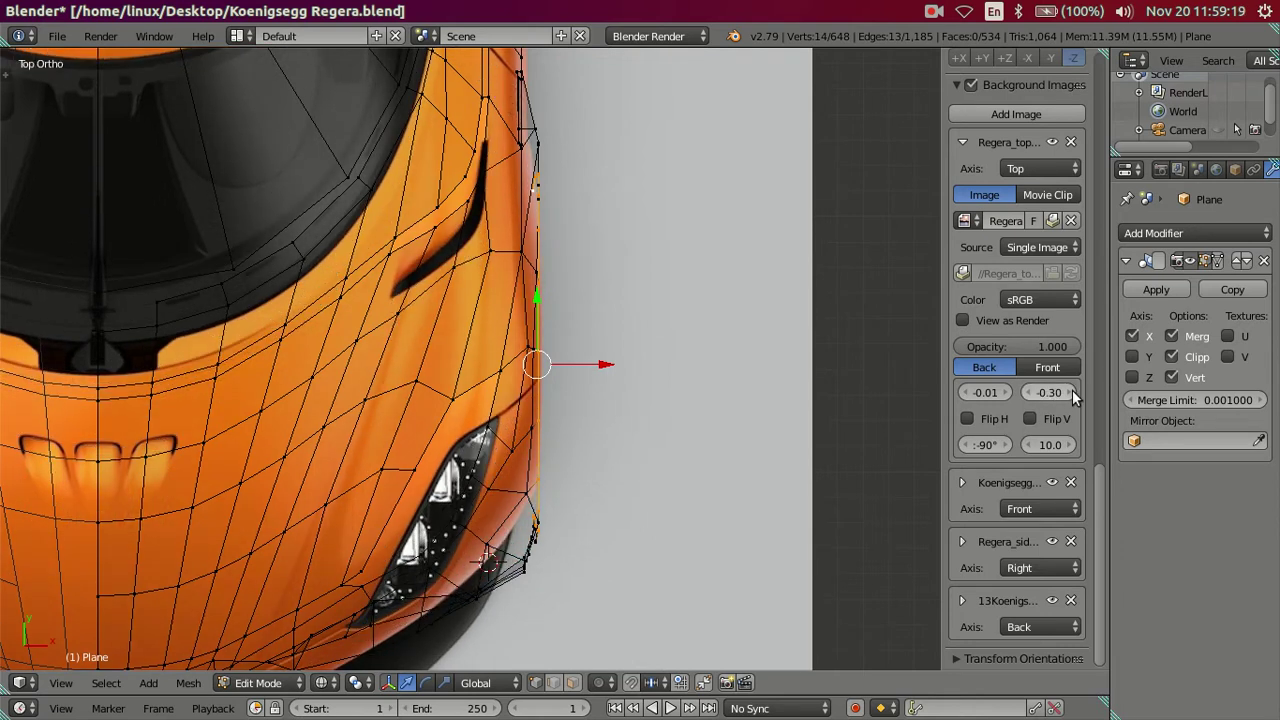
scroll(709, 394, "down", 2)
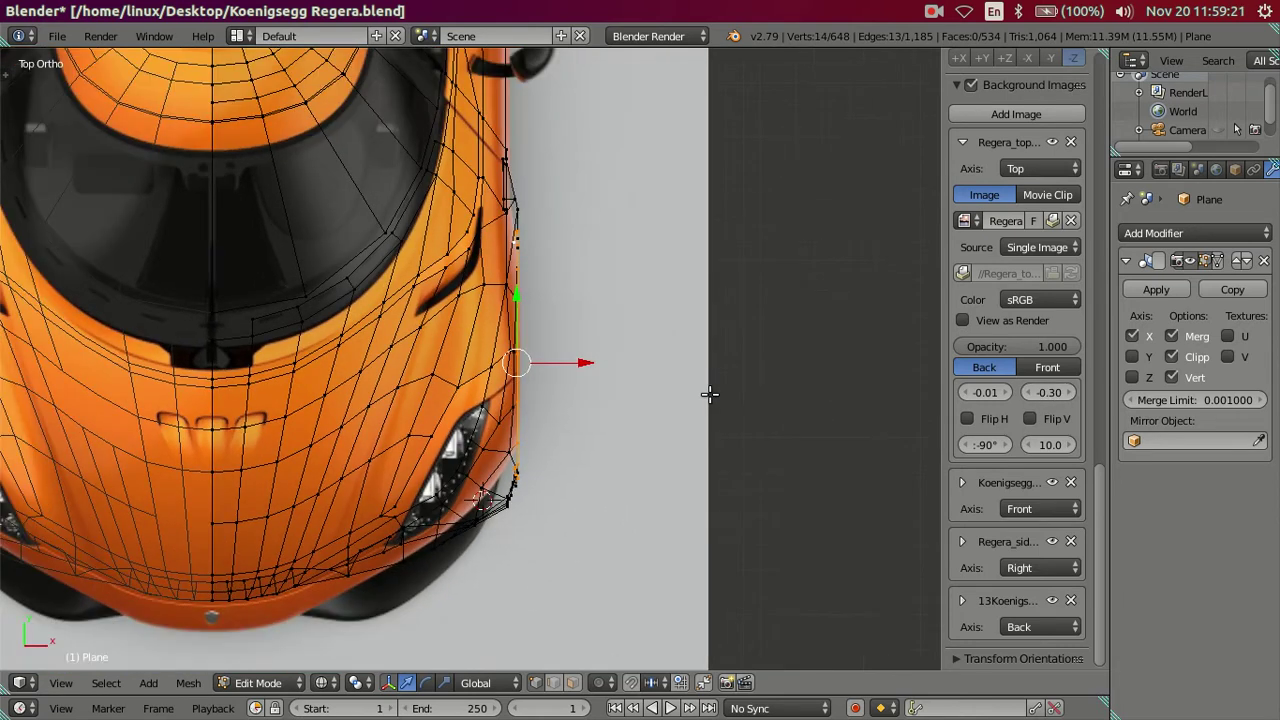
key("z")
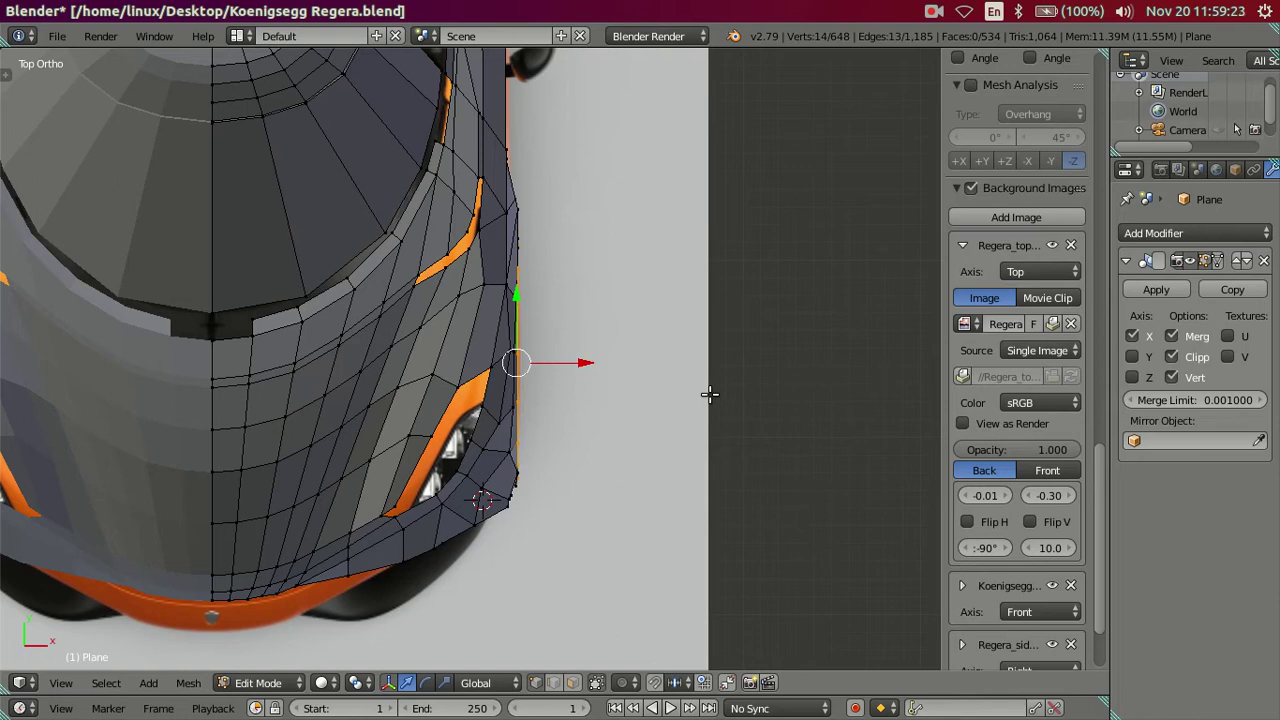
left_click(1072, 495)
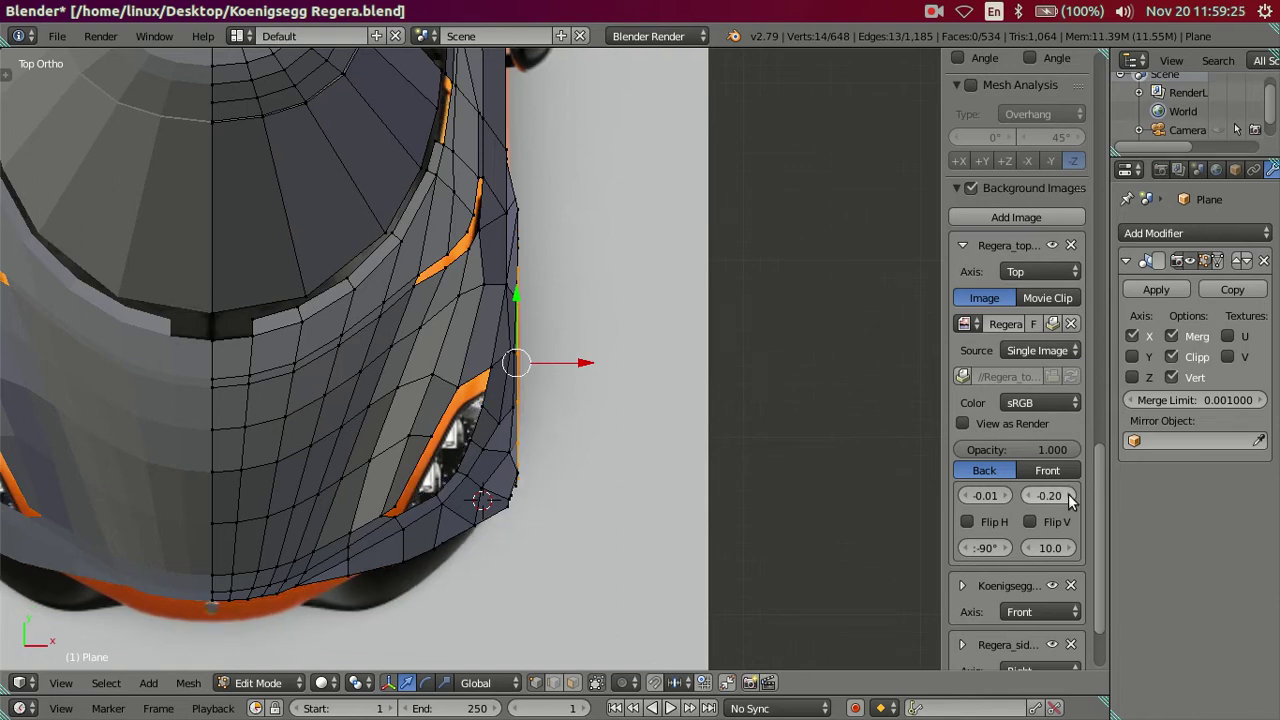
key("z")
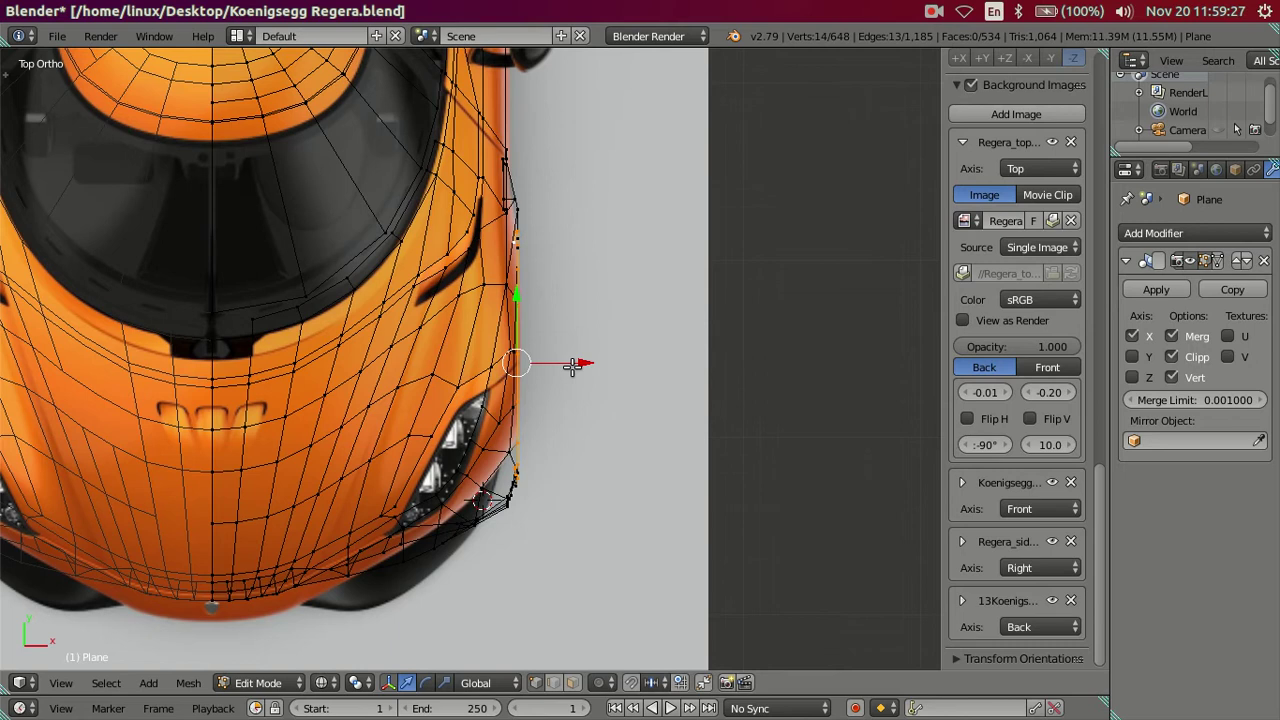
key("z")
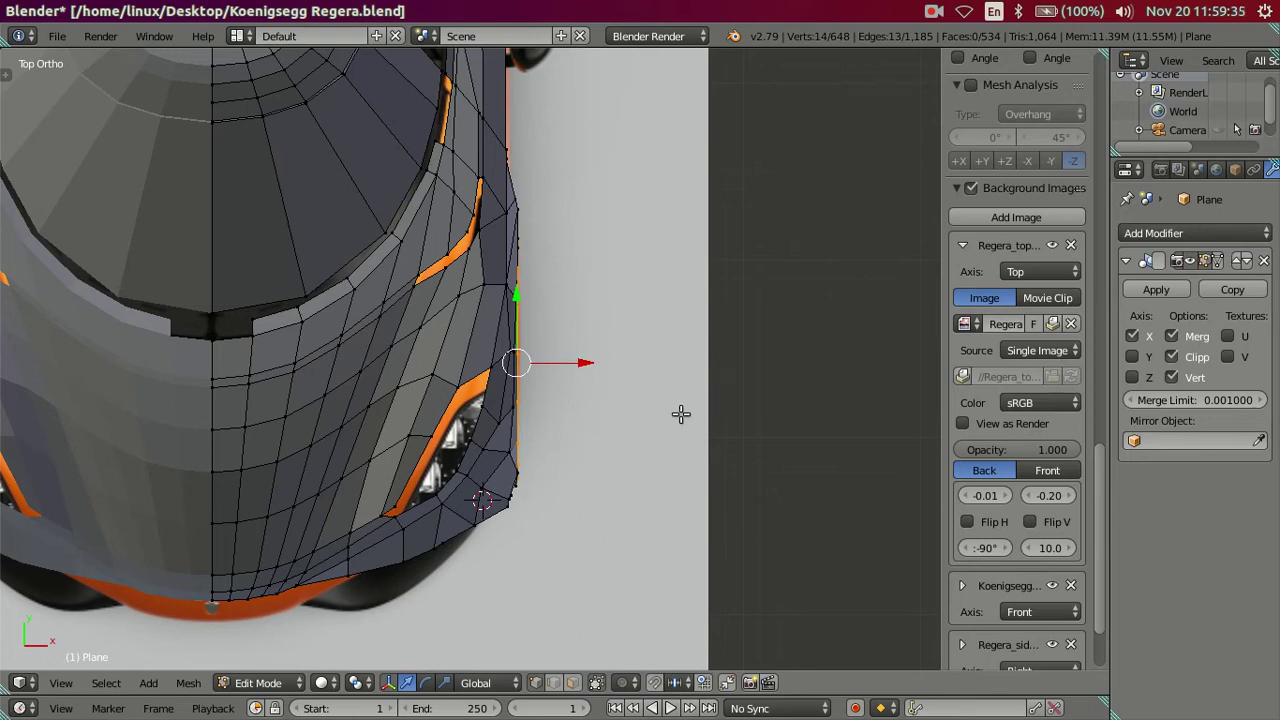
Step: Set the Regera_top reference's vertical offset to 0.00 and collapse its settings
key("z")
scroll(623, 443, "up", 2)
scroll(590, 400, "up", 1)
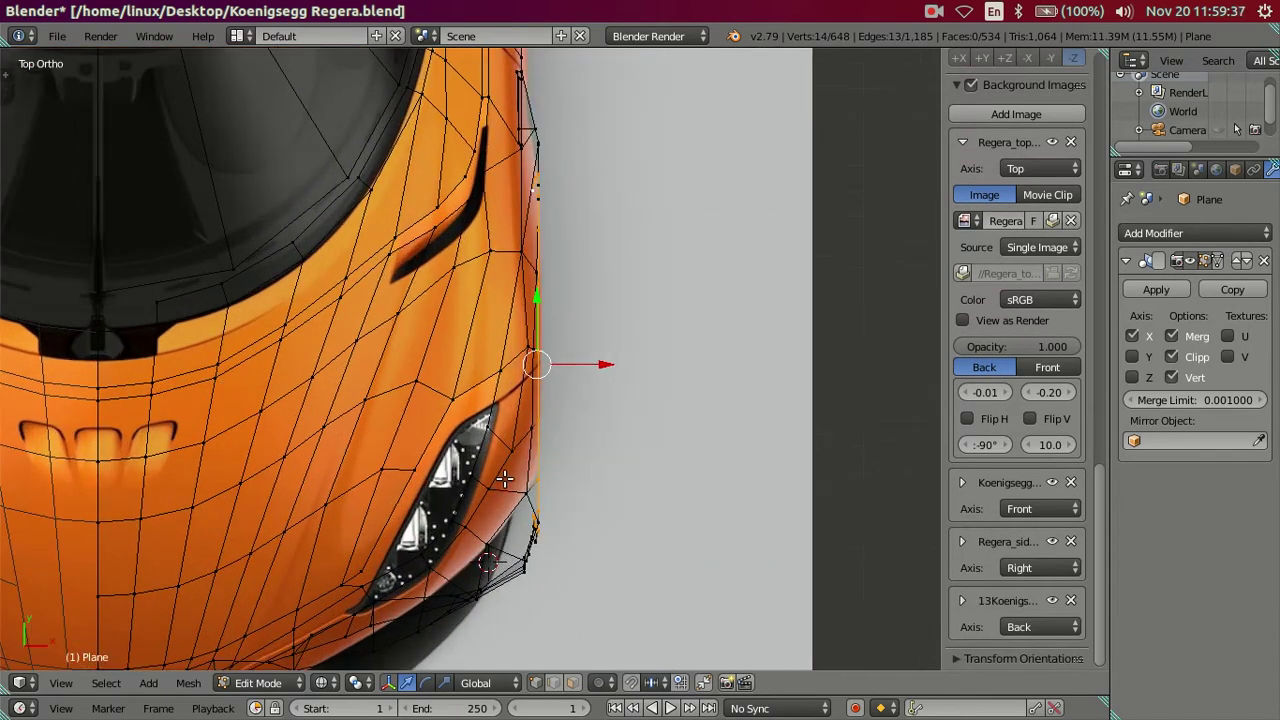
scroll(549, 350, "up", 2)
scroll(549, 350, "up", 1)
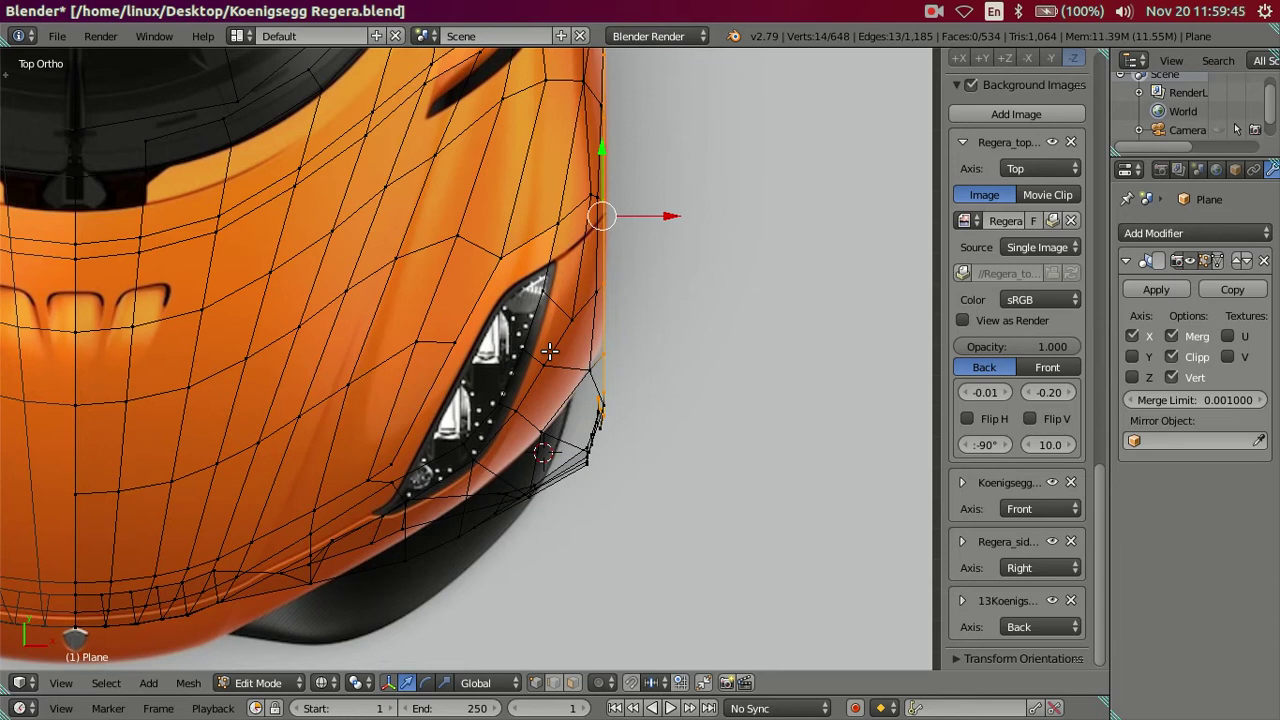
scroll(549, 350, "down", 2)
scroll(549, 350, "up", 1)
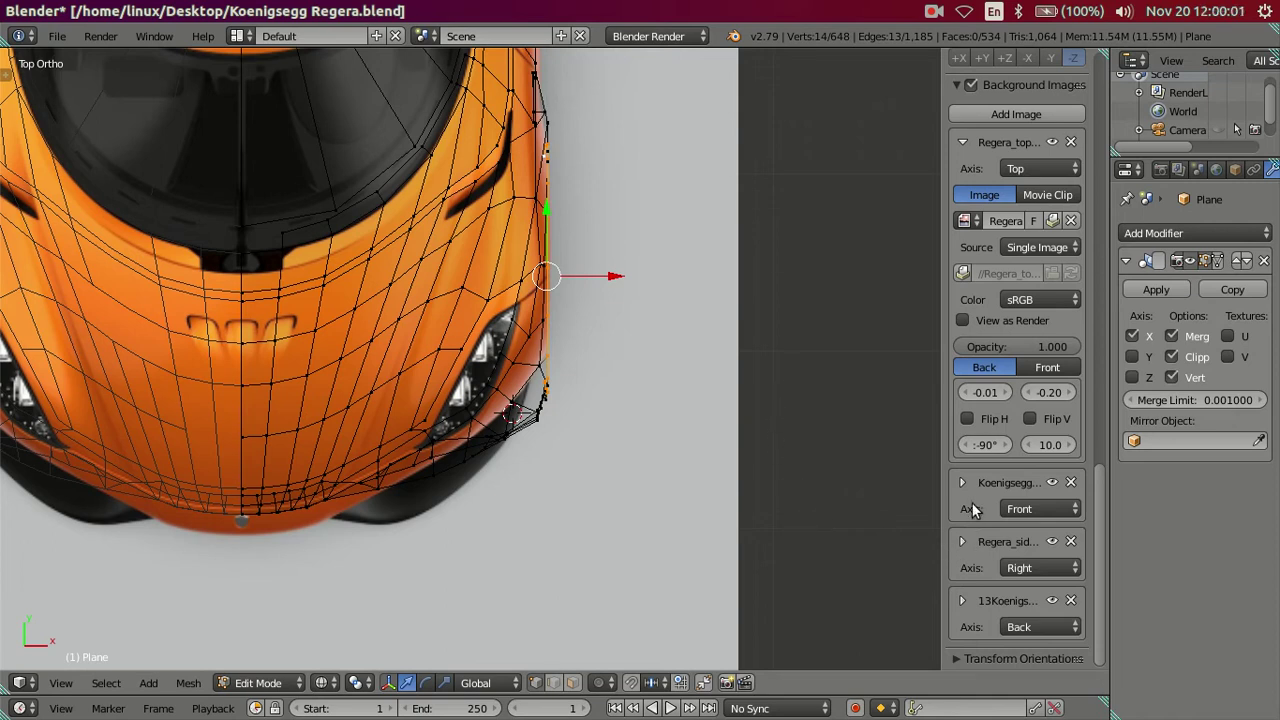
left_click(1027, 393)
left_click(1068, 393)
left_click(1068, 393)
left_click(1068, 393)
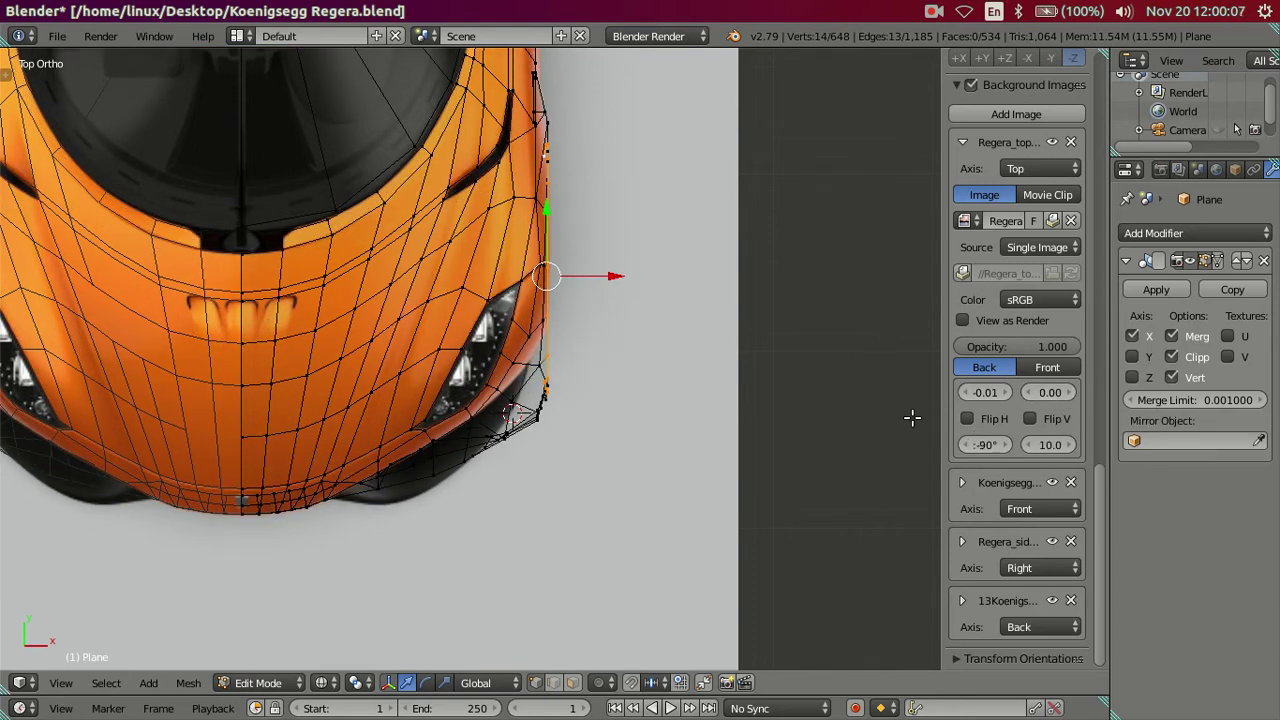
scroll(1037, 162, "up", 1)
scroll(1045, 200, "up", 3)
left_click(962, 291)
Step: Close the sidebar and circle-select the front nose faces near the wheel arch
key("n")
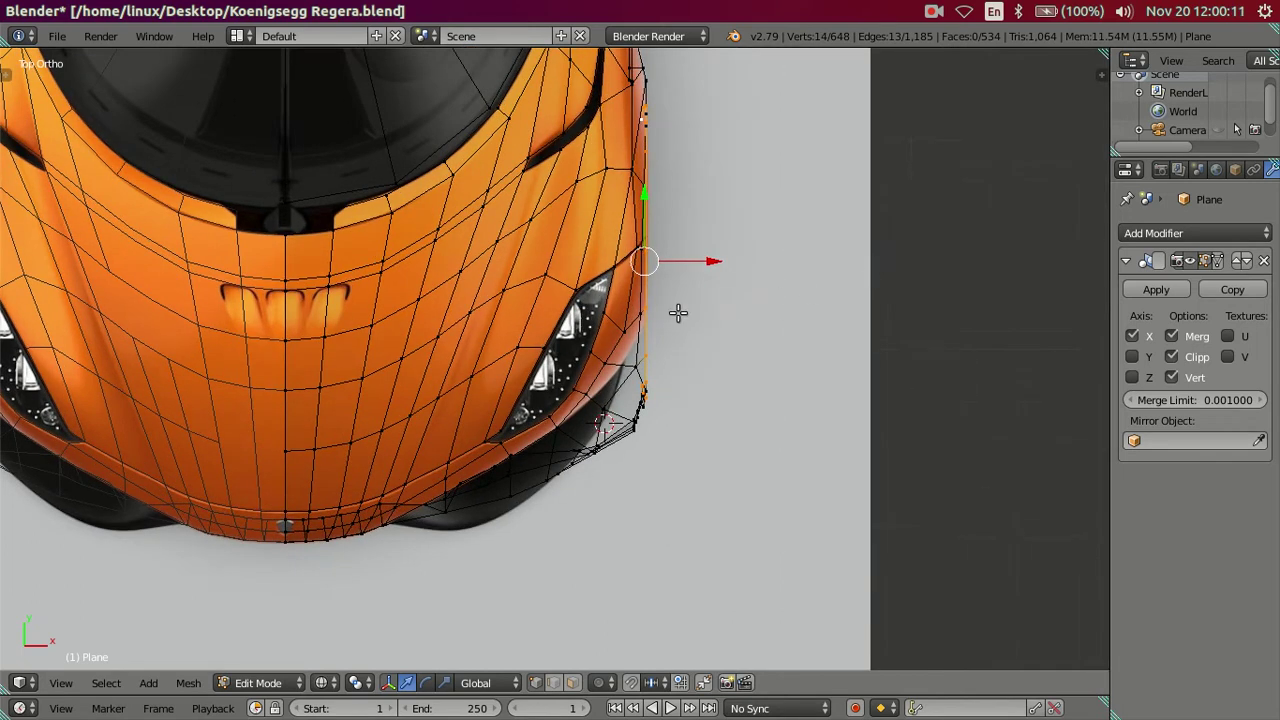
mouse_move(629, 303)
middle_mouse_down()
mouse_move(694, 374)
mouse_move(577, 209)
mouse_move(494, 200)
mouse_move(483, 275)
mouse_move(523, 391)
mouse_move(520, 280)
mouse_move(534, 266)
mouse_move(551, 366)
mouse_move(571, 346)
mouse_move(674, 351)
mouse_move(684, 364)
mouse_move(708, 343)
mouse_move(711, 357)
mouse_move(692, 320)
mouse_move(691, 369)
middle_mouse_up()
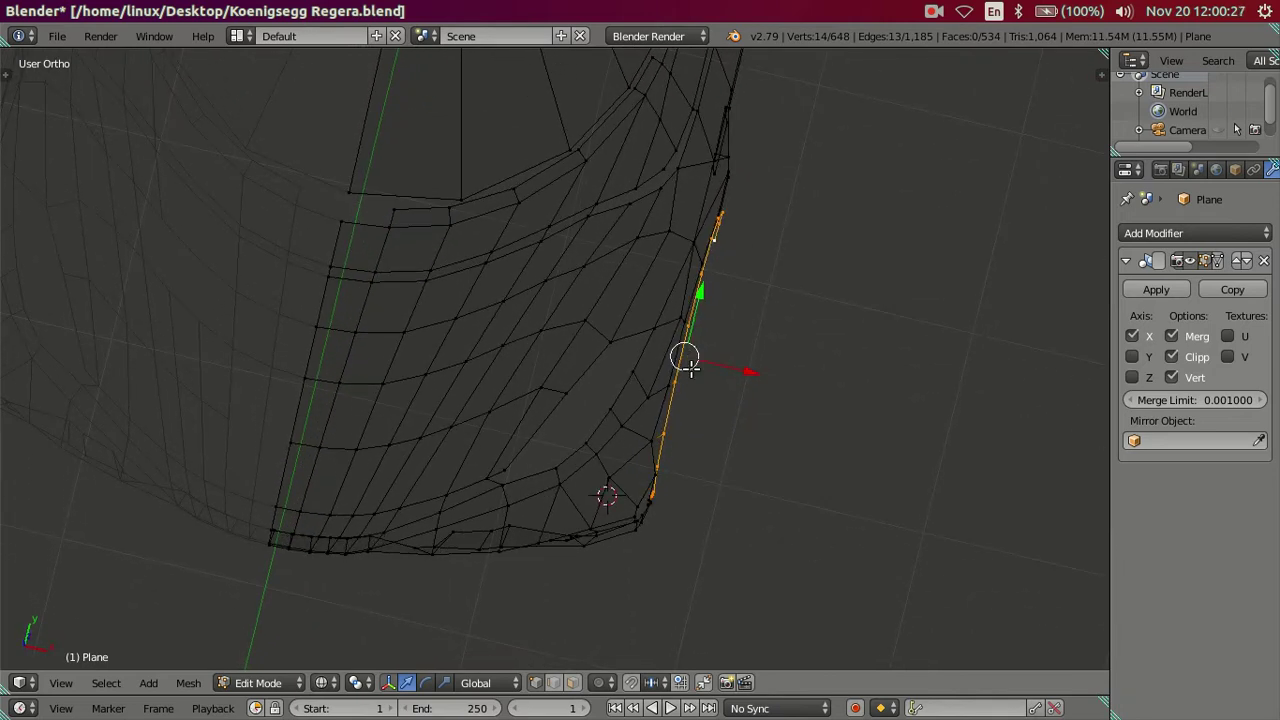
key("a")
mouse_move(641, 413)
middle_mouse_down()
mouse_move(580, 403)
mouse_move(563, 343)
middle_mouse_up()
key("c")
mouse_move(270, 420)
left_mouse_down()
mouse_move(286, 434)
mouse_move(366, 394)
left_mouse_up()
scroll(371, 397, "up", 3)
mouse_move(458, 400)
left_mouse_down()
mouse_move(531, 386)
mouse_move(595, 315)
mouse_move(571, 283)
mouse_move(409, 313)
mouse_move(271, 289)
left_mouse_up()
right_click(271, 289)
mouse_move(323, 380)
middle_mouse_down()
mouse_move(366, 449)
mouse_move(454, 470)
middle_mouse_up()
Step: In Top Ortho view, move the selected front faces about 0.085 along Y to match the reference
key("KP_7")
scroll(508, 461, "up", 2)
scroll(486, 457, "down", 1)
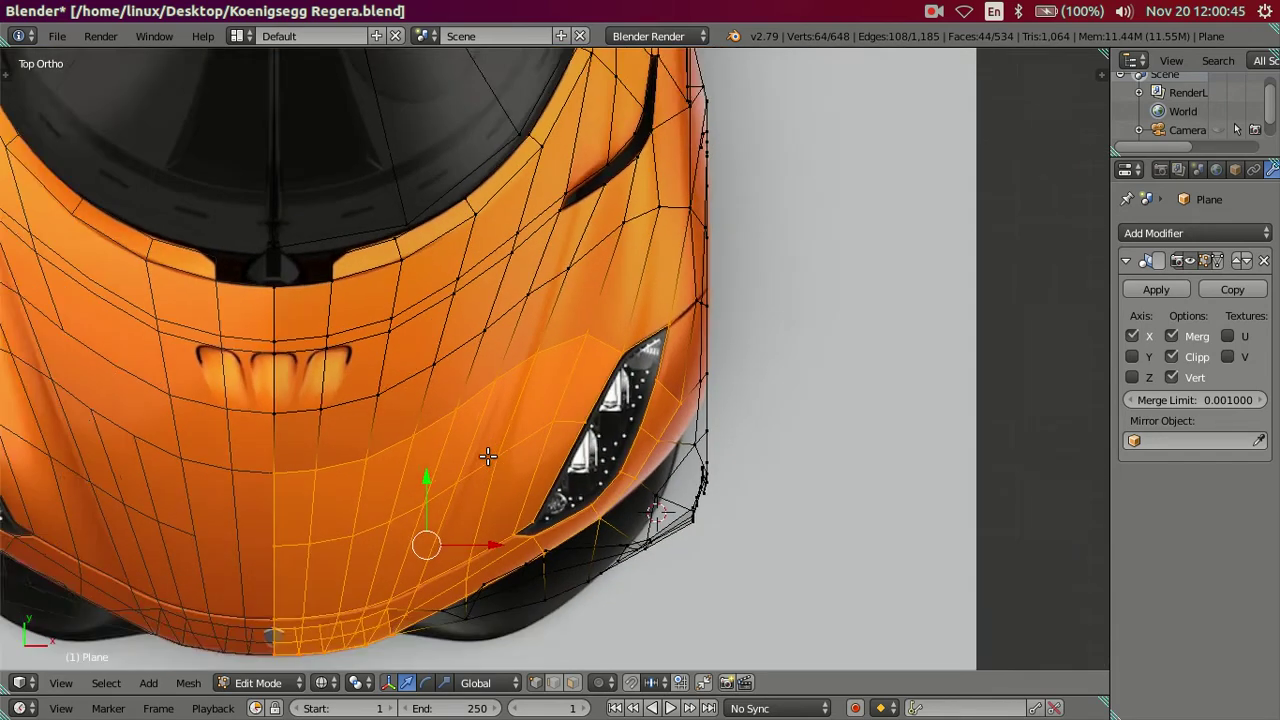
scroll(508, 337, "down", 1)
left_click_drag(476, 360, 485, 376)
Step: Confirm the front-face move, then nudge the nose faces slightly further along Y and check the side view
left_click(485, 376)
mouse_move(485, 376)
middle_mouse_down()
mouse_move(531, 526)
mouse_move(446, 287)
middle_mouse_up()
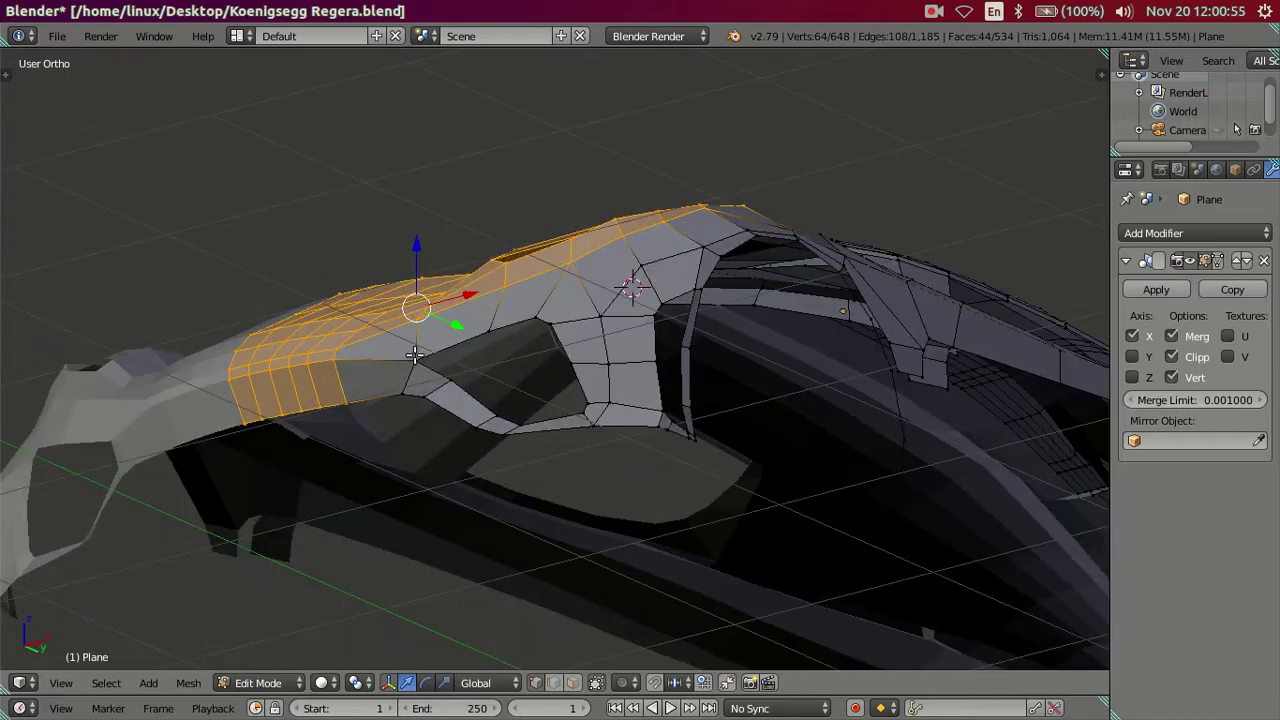
mouse_move(397, 404)
middle_mouse_down()
mouse_move(429, 508)
mouse_move(480, 586)
mouse_move(514, 466)
mouse_move(514, 480)
mouse_move(474, 477)
mouse_move(500, 540)
mouse_move(457, 534)
mouse_move(570, 449)
middle_mouse_up()
left_click_drag(626, 412, 603, 413)
key("KP_3")
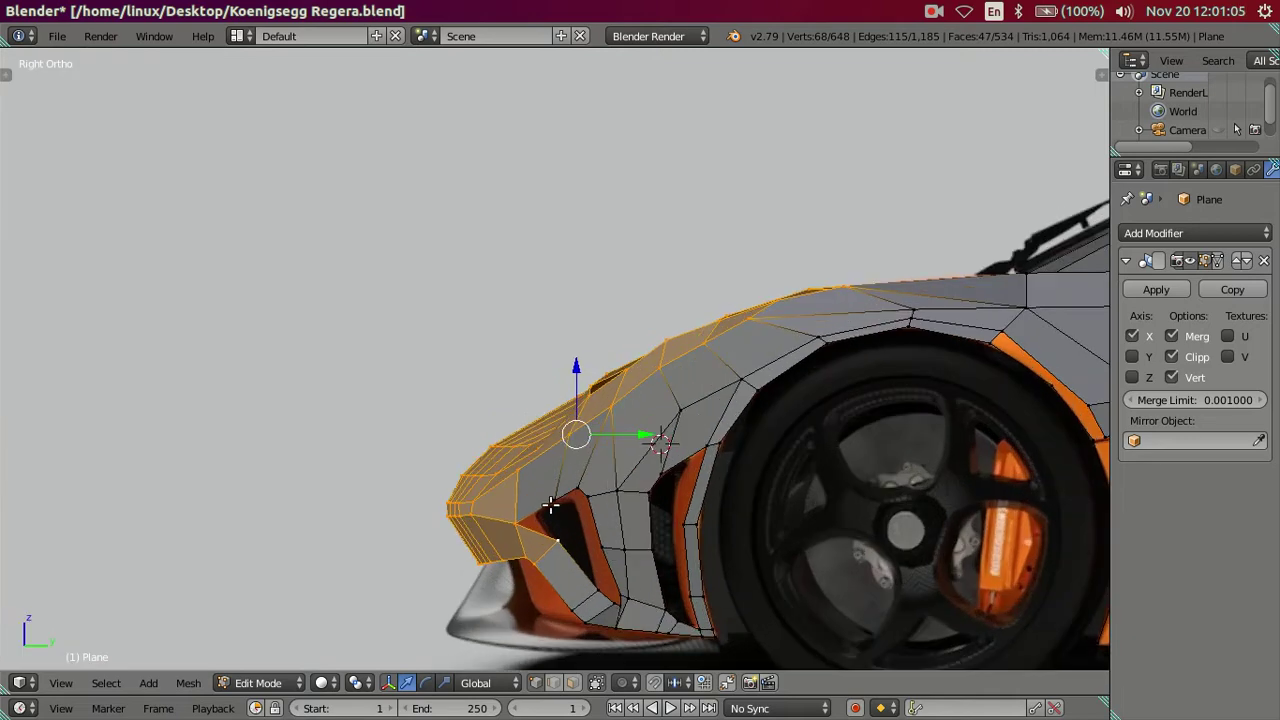
scroll(537, 528, "down", 3)
mouse_move(537, 528)
middle_mouse_down()
mouse_move(654, 474)
mouse_move(794, 517)
mouse_move(389, 436)
mouse_move(374, 540)
mouse_move(449, 411)
mouse_move(445, 395)
mouse_move(497, 426)
mouse_move(482, 456)
mouse_move(314, 457)
mouse_move(440, 420)
mouse_move(528, 425)
mouse_move(557, 384)
middle_mouse_up()
mouse_move(468, 367)
middle_mouse_down()
mouse_move(520, 366)
mouse_move(499, 402)
middle_mouse_up()
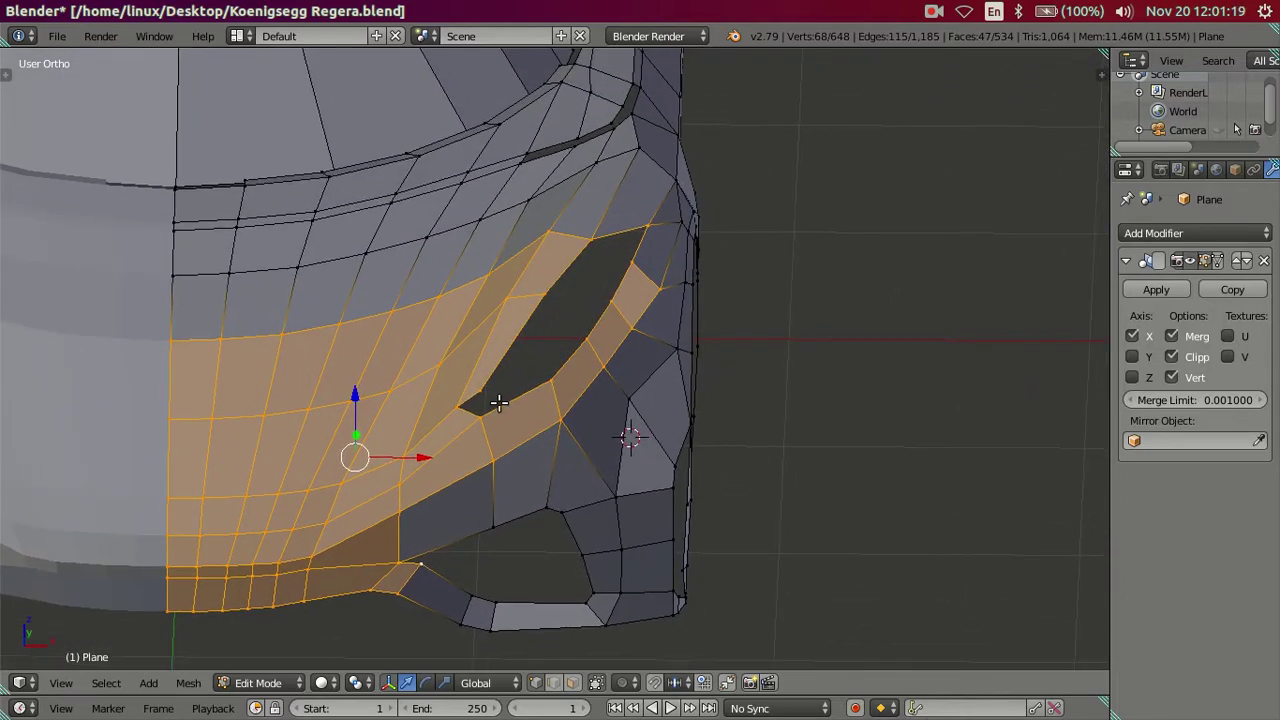
Step: Circle-select the faces around the side vent and lower them along Z
key("a")
key("c")
mouse_move(512, 343)
left_mouse_down()
mouse_move(543, 286)
mouse_move(617, 246)
mouse_move(610, 288)
mouse_move(517, 414)
mouse_move(506, 454)
mouse_move(628, 428)
mouse_move(620, 373)
left_mouse_up()
mouse_move(620, 373)
middle_mouse_down()
mouse_move(643, 257)
mouse_move(628, 400)
mouse_move(655, 397)
mouse_move(632, 368)
mouse_move(674, 334)
mouse_move(577, 341)
middle_mouse_up()
key("Escape")
left_click_drag(555, 338, 554, 352)
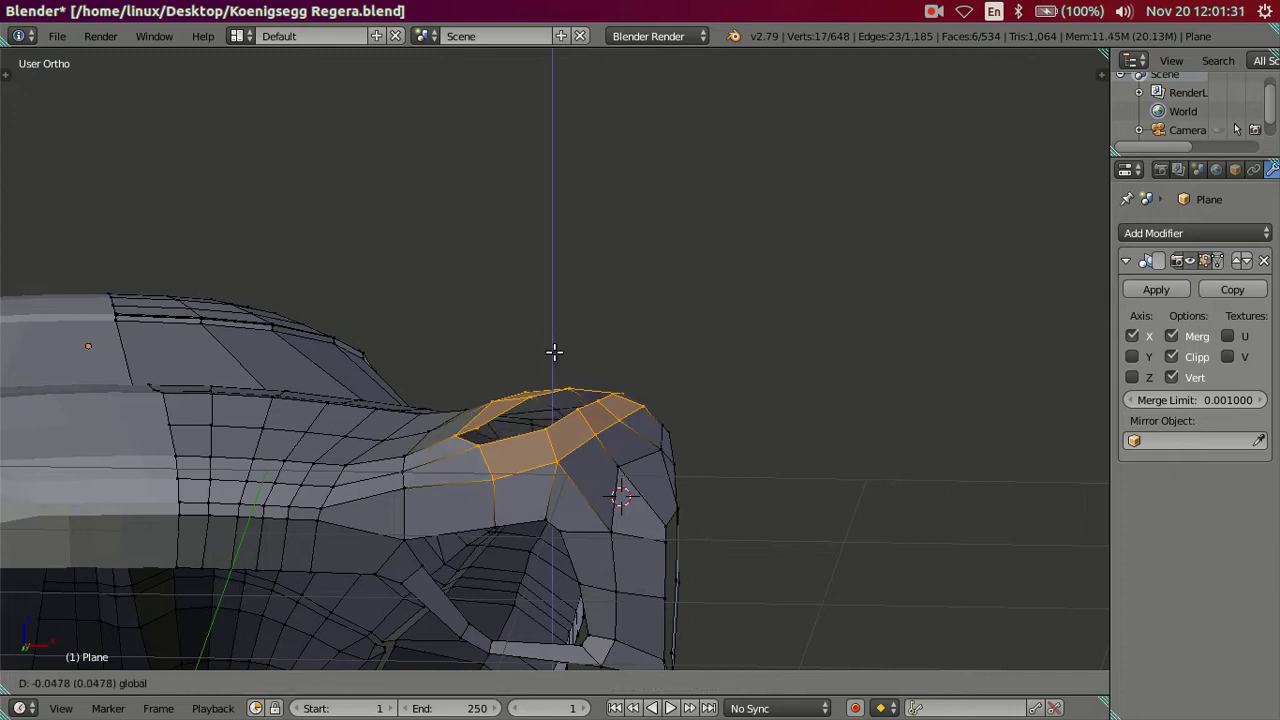
left_click(554, 352)
Step: Lower the single vertex just below the side vent along Z
middle_click_drag(554, 352, 600, 450)
right_click(409, 475)
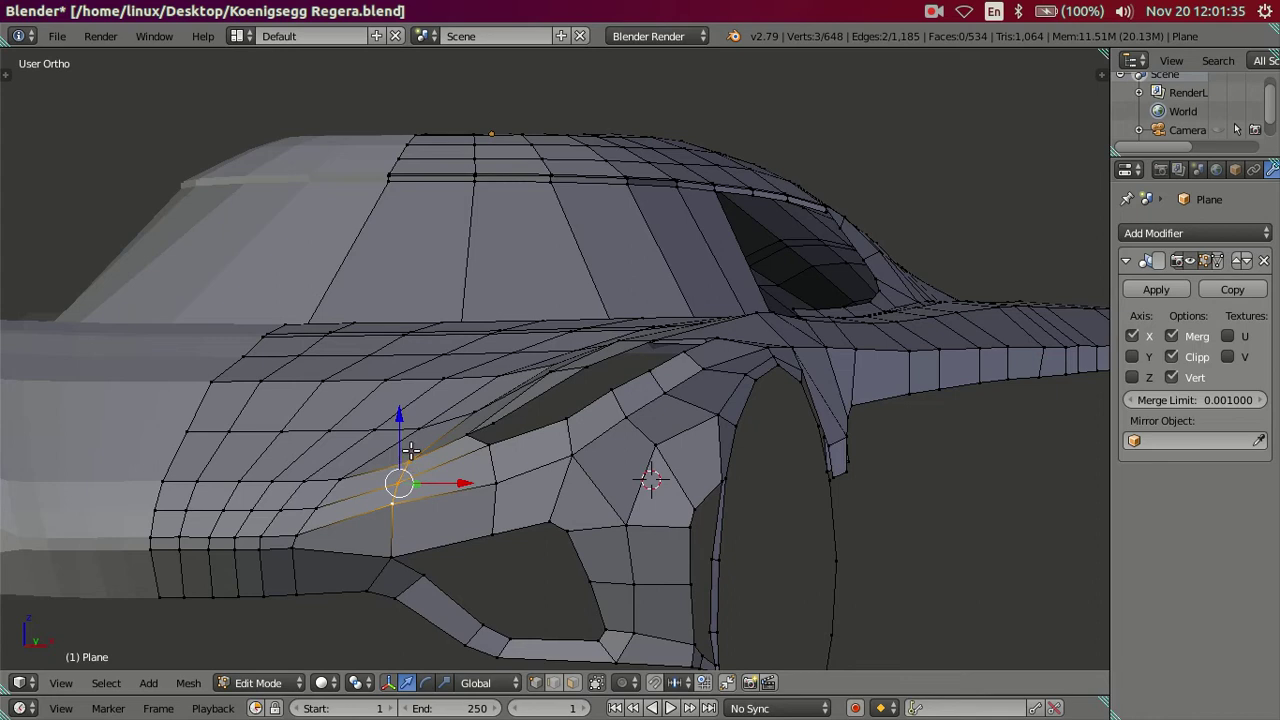
left_click_drag(410, 452, 397, 436)
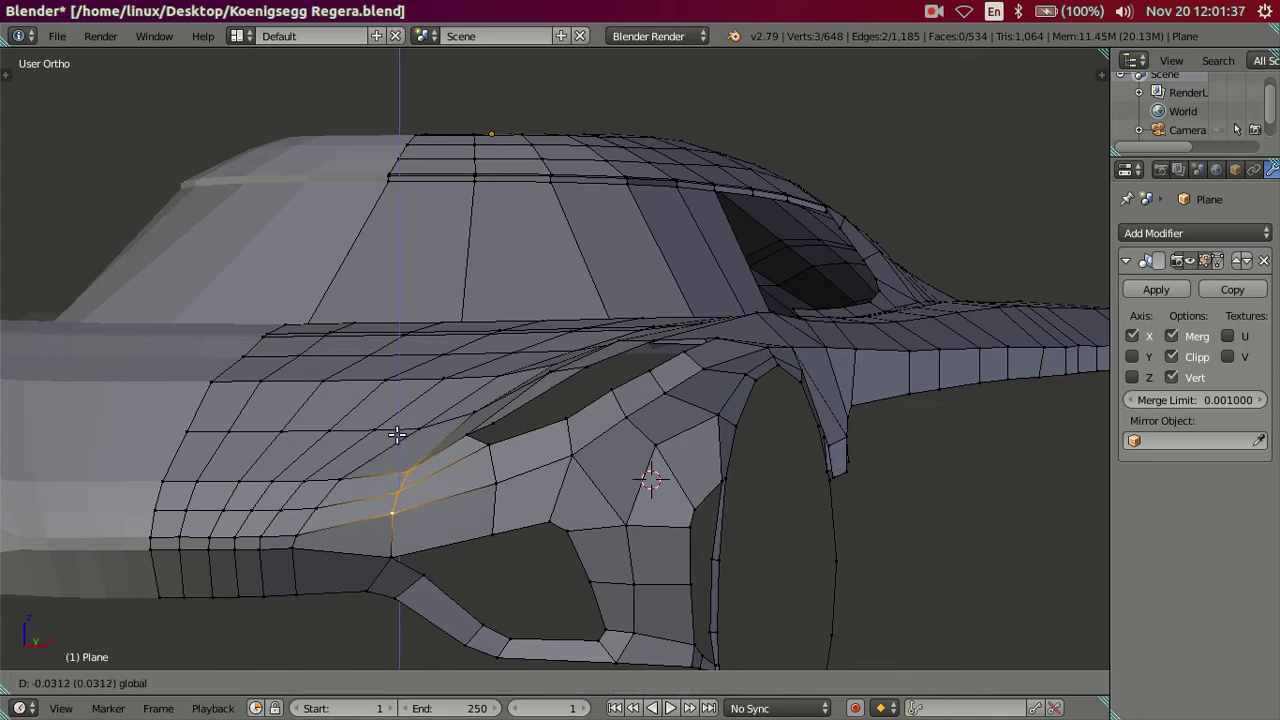
left_click(397, 432)
mouse_move(400, 486)
middle_mouse_down()
mouse_move(551, 460)
mouse_move(537, 463)
mouse_move(537, 522)
mouse_move(608, 420)
mouse_move(630, 450)
mouse_move(535, 468)
mouse_move(549, 603)
mouse_move(614, 583)
mouse_move(686, 516)
mouse_move(689, 451)
middle_mouse_up()
scroll(537, 522, "down", 5)
Step: In top view, move the bumper-corner vertex beside the intake about 0.0775 along Y, then select all
key("KP_7")
scroll(686, 451, "up", 3)
middle_click_drag(693, 240, 654, 554, "shift")
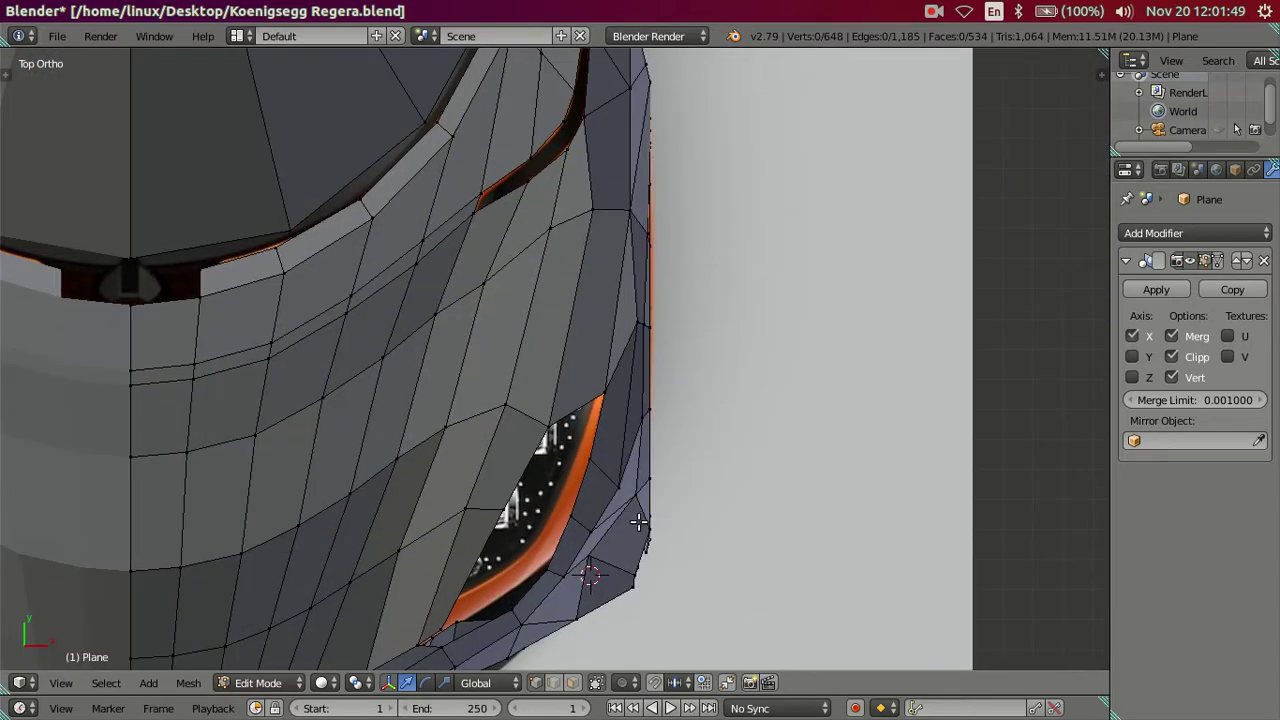
scroll(654, 554, "up", 2)
key("g")
key("y")
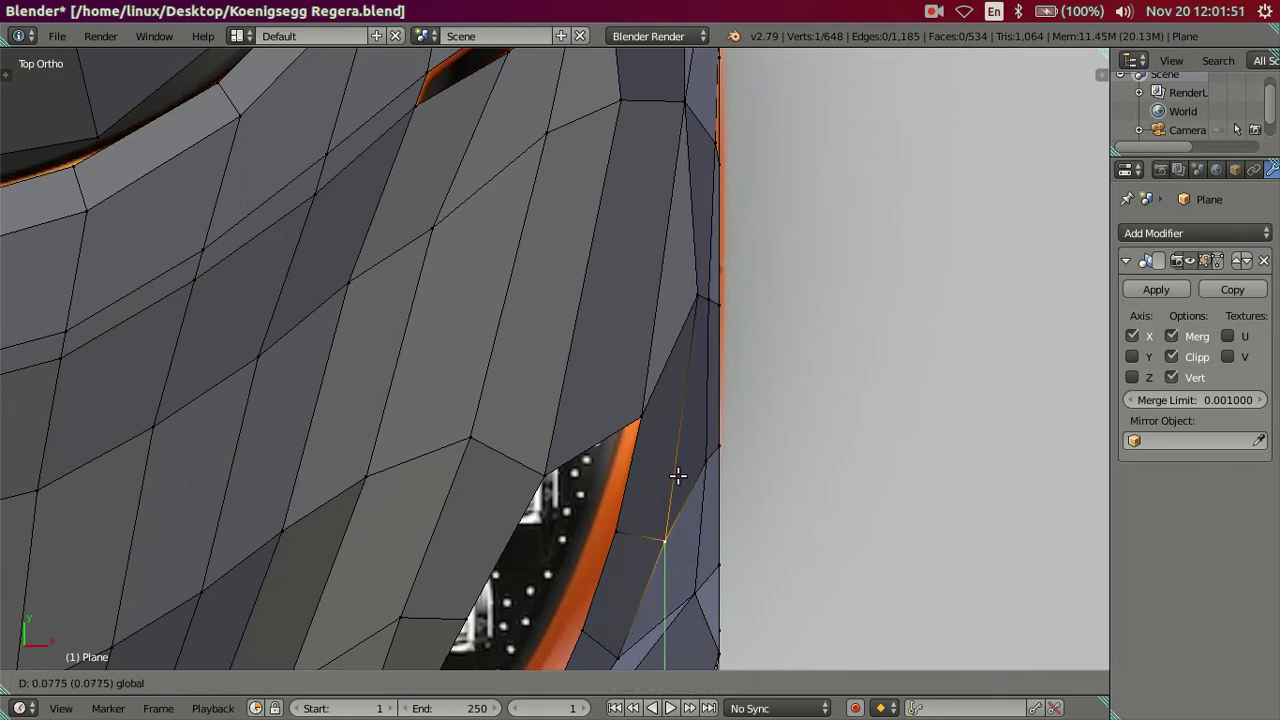
left_click(679, 477)
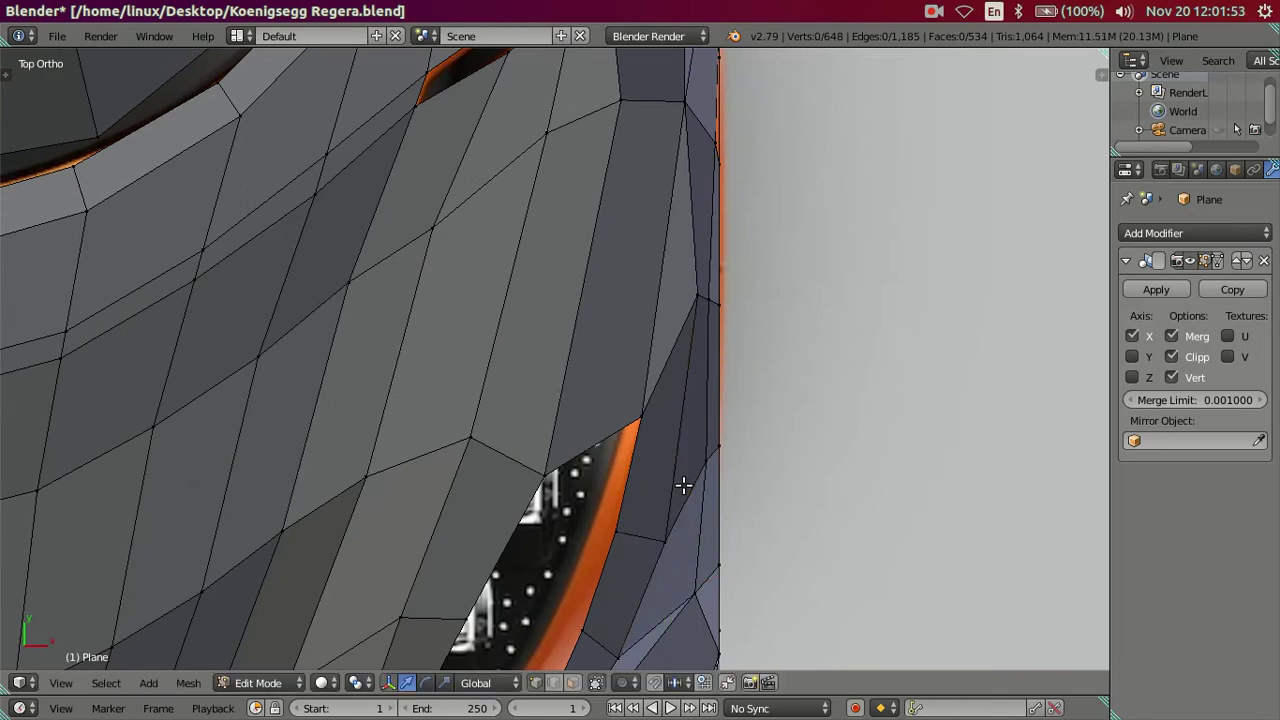
scroll(683, 485, "down", 5)
key("z")
middle_click_drag(731, 563, 654, 349)
key("a")
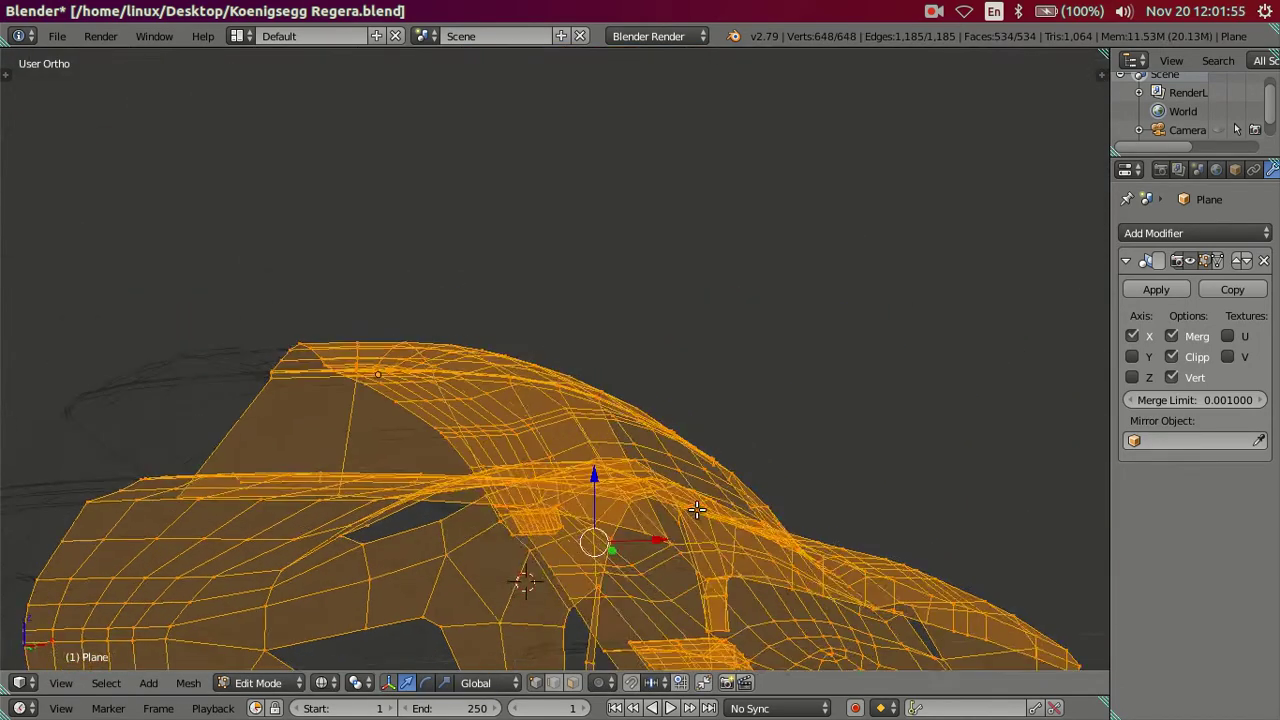
key("Tab")
scroll(686, 488, "up", 3)
mouse_move(666, 552)
middle_mouse_down()
mouse_move(577, 486)
mouse_move(560, 549)
mouse_move(537, 549)
mouse_move(357, 474)
mouse_move(368, 548)
mouse_move(454, 517)
mouse_move(529, 523)
mouse_move(543, 491)
mouse_move(471, 512)
middle_mouse_up()
key("z")
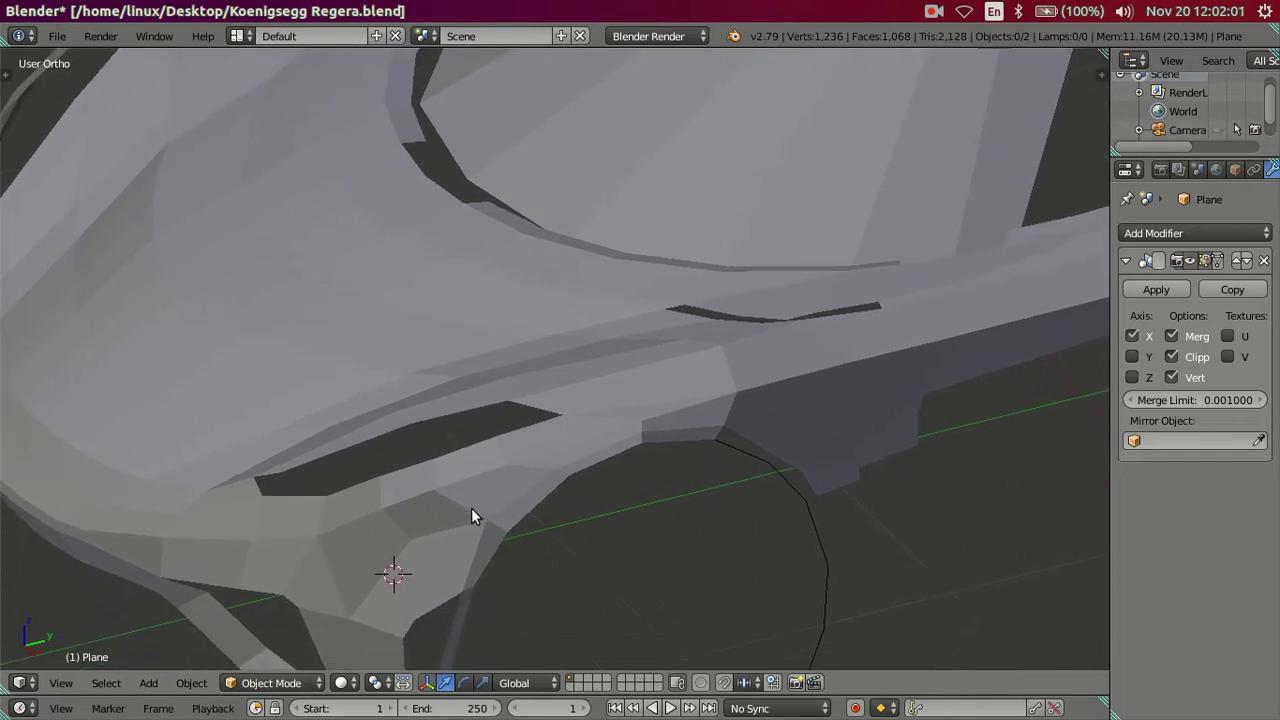
scroll(471, 508, "up", 2)
key("Tab")
key("Tab")
right_click(476, 514)
key("Tab")
key("a")
mouse_move(525, 551)
middle_mouse_down()
mouse_move(508, 568)
mouse_move(594, 414)
mouse_move(554, 411)
mouse_move(651, 469)
mouse_move(634, 503)
mouse_move(620, 450)
mouse_move(636, 408)
mouse_move(560, 488)
middle_mouse_up()
key("KP_7")
scroll(717, 291, "up", 2)
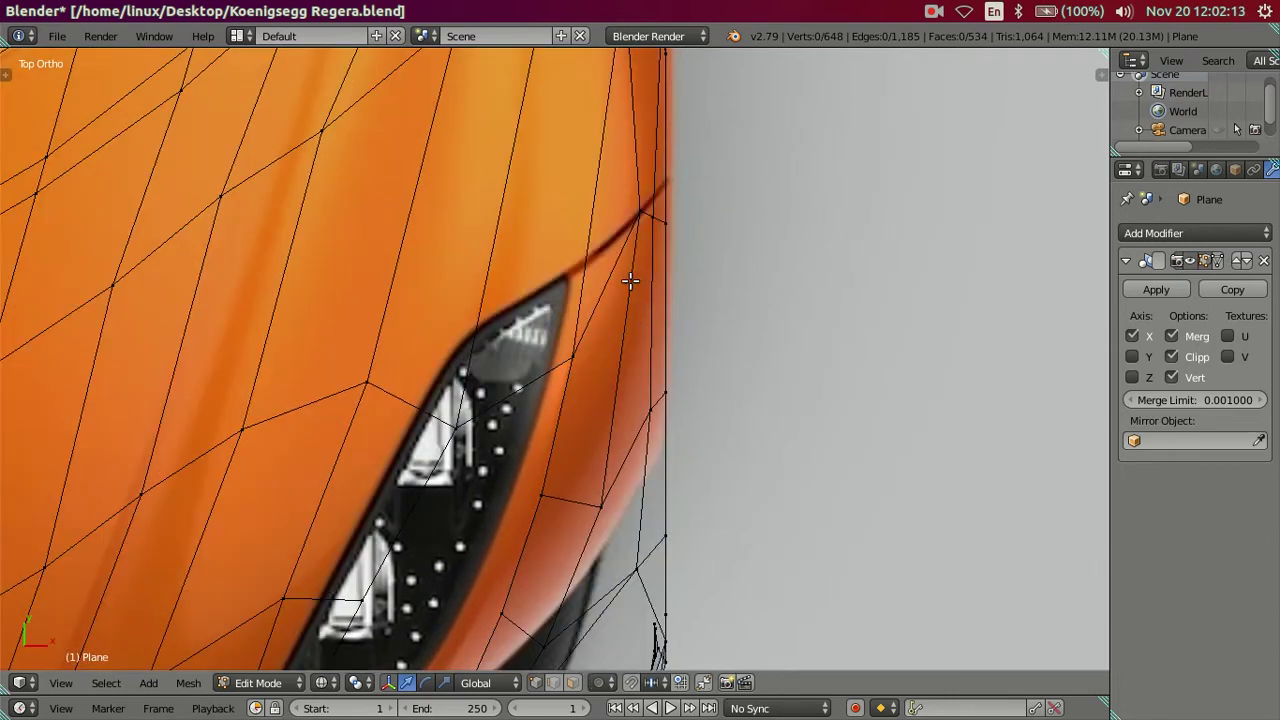
scroll(630, 281, "down", 1)
scroll(630, 281, "down", 2)
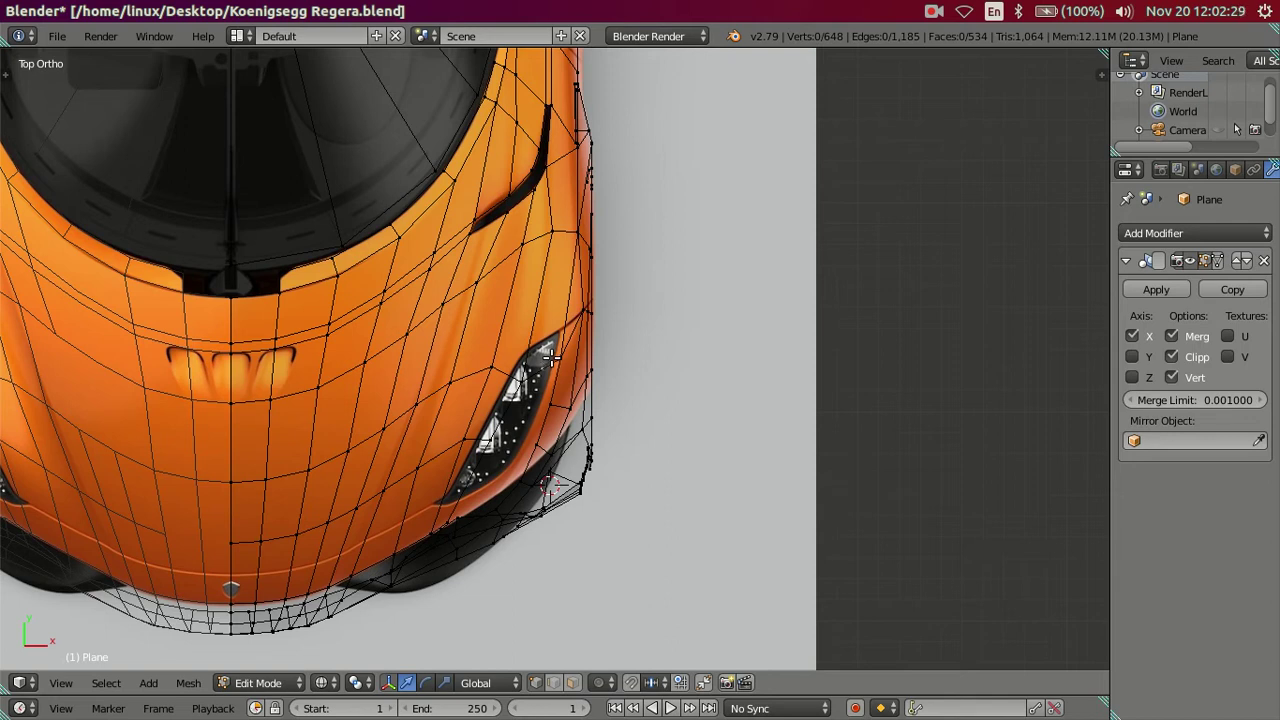
scroll(595, 370, "up", 3)
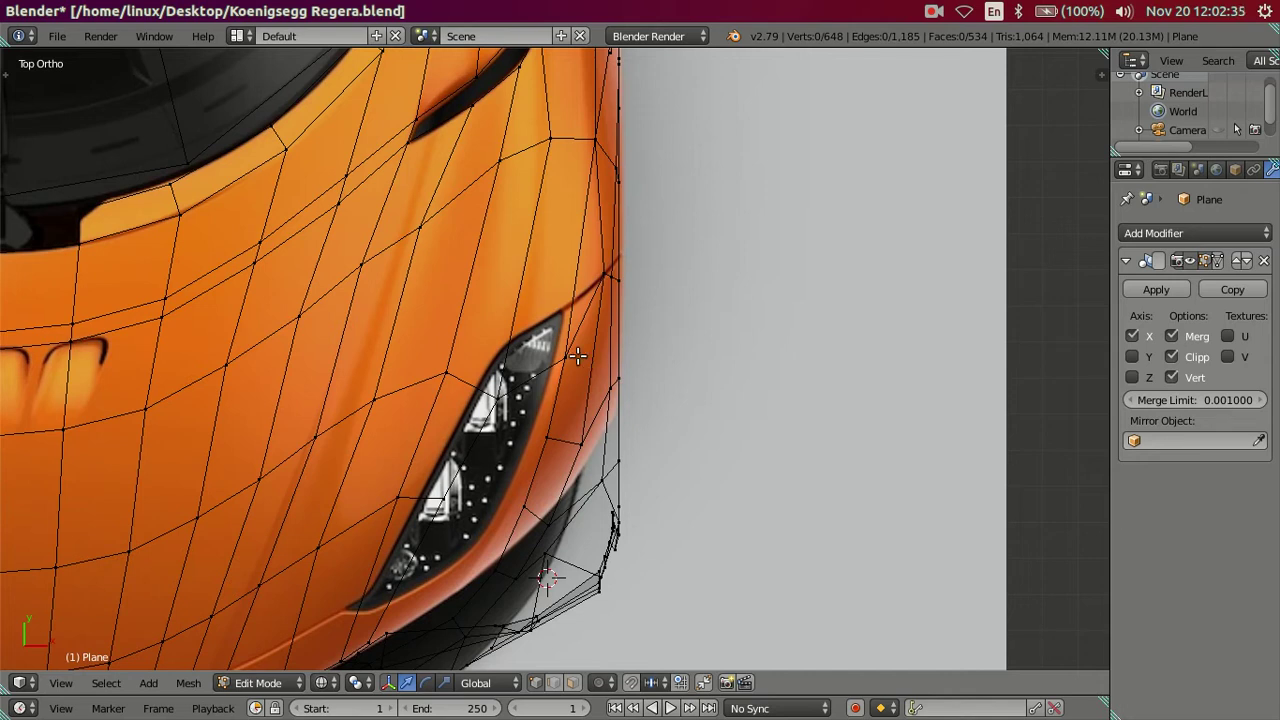
mouse_move(703, 400)
middle_mouse_down()
mouse_move(603, 394)
mouse_move(523, 303)
mouse_move(414, 291)
mouse_move(446, 289)
mouse_move(509, 251)
mouse_move(544, 259)
mouse_move(597, 386)
mouse_move(514, 370)
mouse_move(486, 303)
middle_mouse_up()
scroll(590, 384, "down", 3)
Step: Inspect the front end in solid shading, briefly checking it in Object Mode before returning to Edit Mode
key("z")
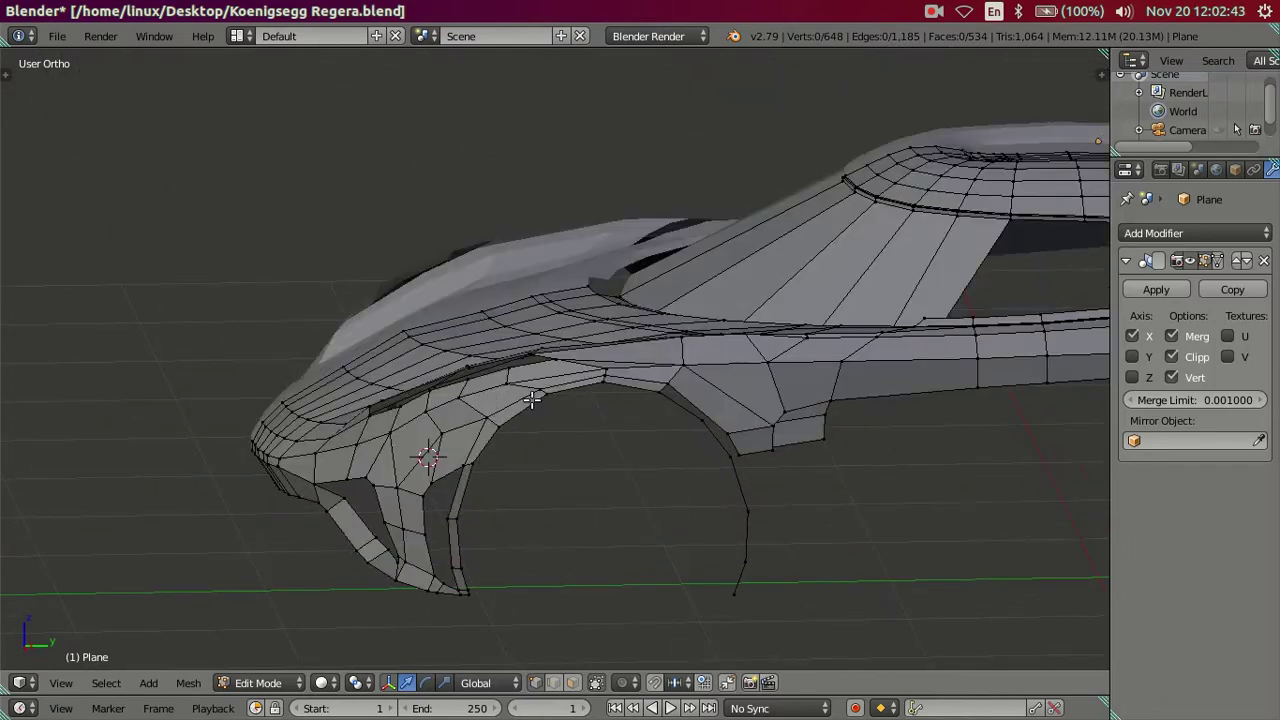
middle_click_drag(529, 400, 629, 400)
scroll(713, 448, "up", 4)
scroll(713, 448, "down", 4)
middle_click_drag(803, 426, 629, 451)
scroll(572, 427, "up", 2)
key("Tab")
scroll(572, 427, "down", 2)
mouse_move(563, 420)
middle_mouse_down()
mouse_move(586, 349)
mouse_move(615, 376)
mouse_move(600, 430)
mouse_move(585, 355)
middle_mouse_up()
scroll(546, 329, "up", 1)
scroll(297, 203, "up", 1)
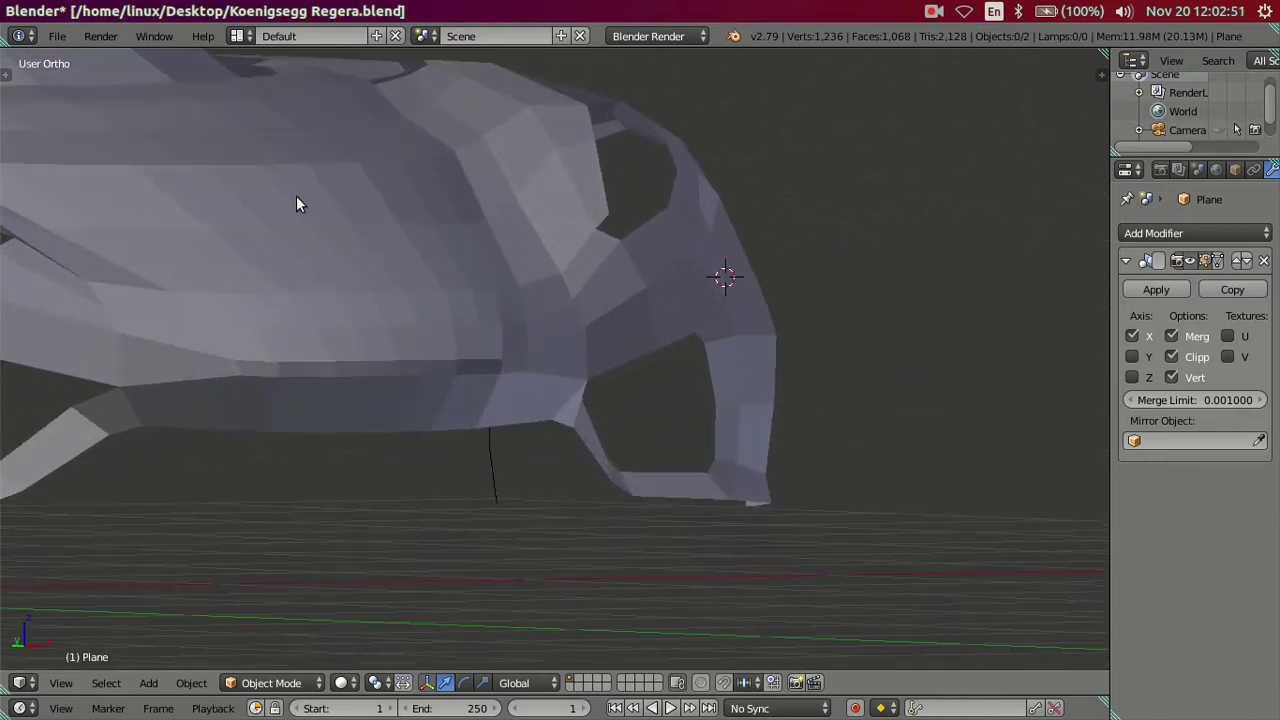
scroll(583, 357, "up", 1)
scroll(585, 350, "up", 1)
key("Tab")
scroll(585, 345, "up", 1)
scroll(690, 300, "up", 1)
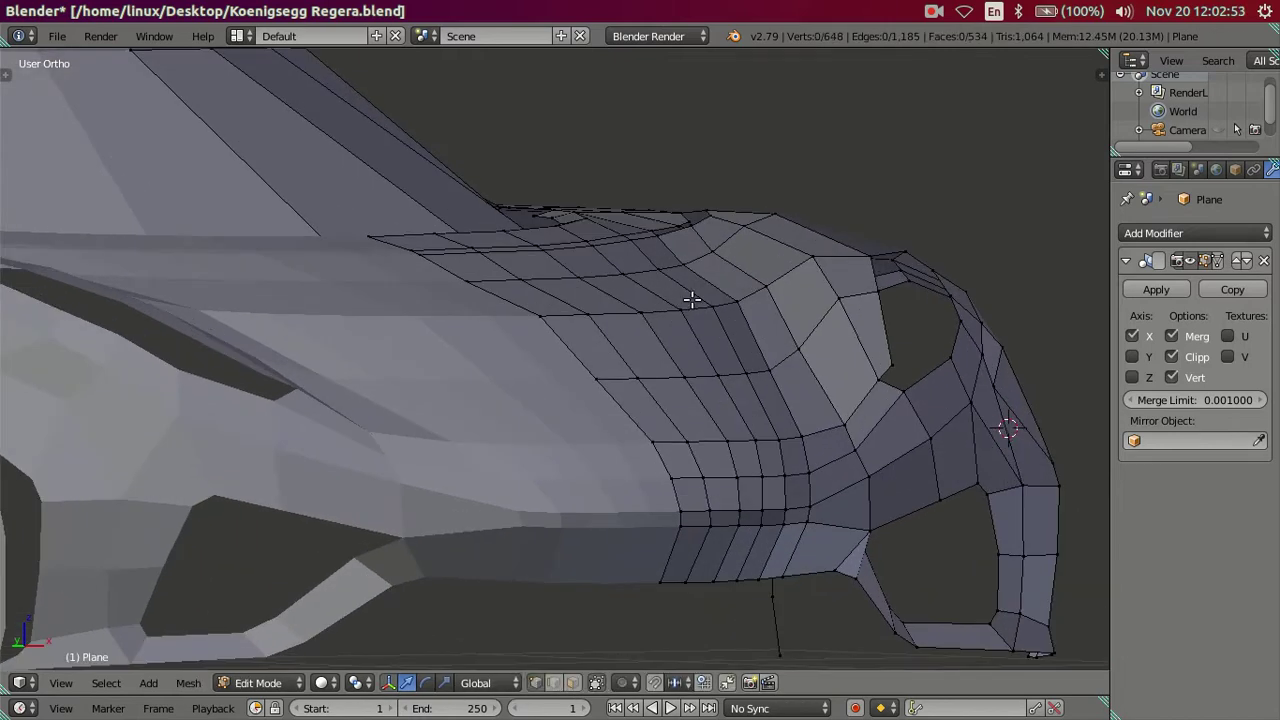
Step: Select the edge loop across the front fender top and lower it about 0.0218 along Z
right_click(549, 317, "alt")
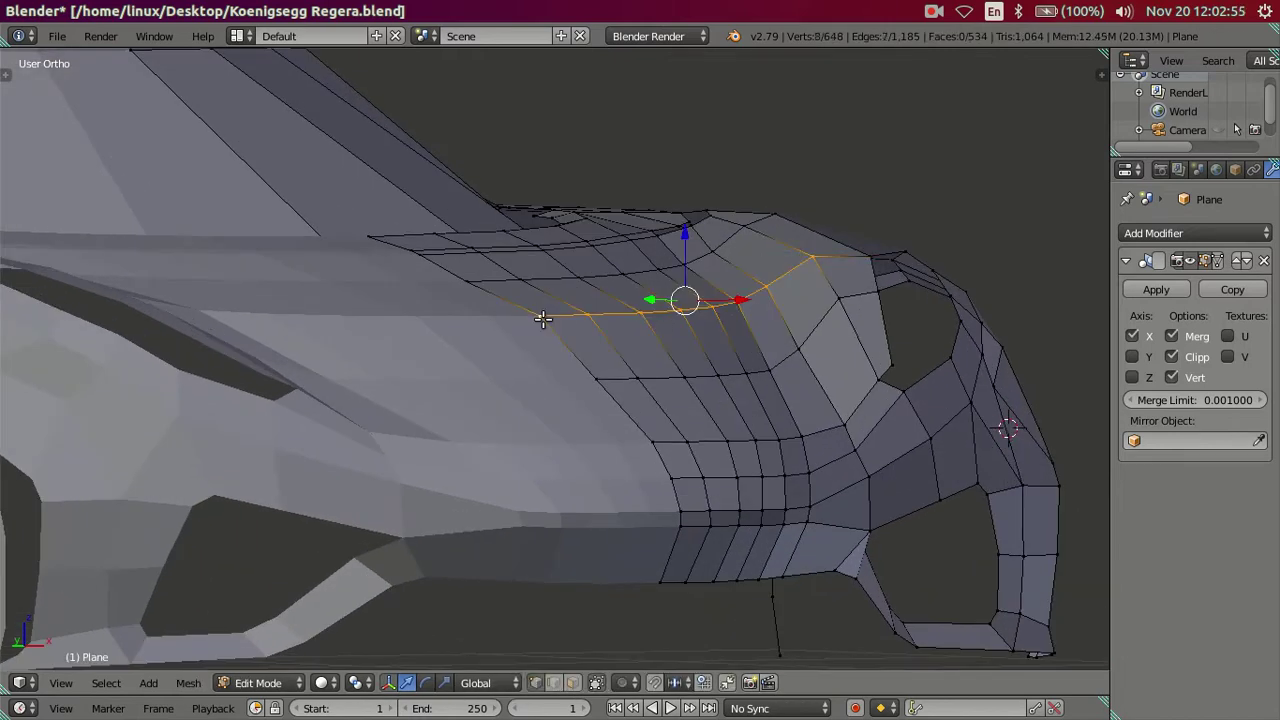
key("KP_1")
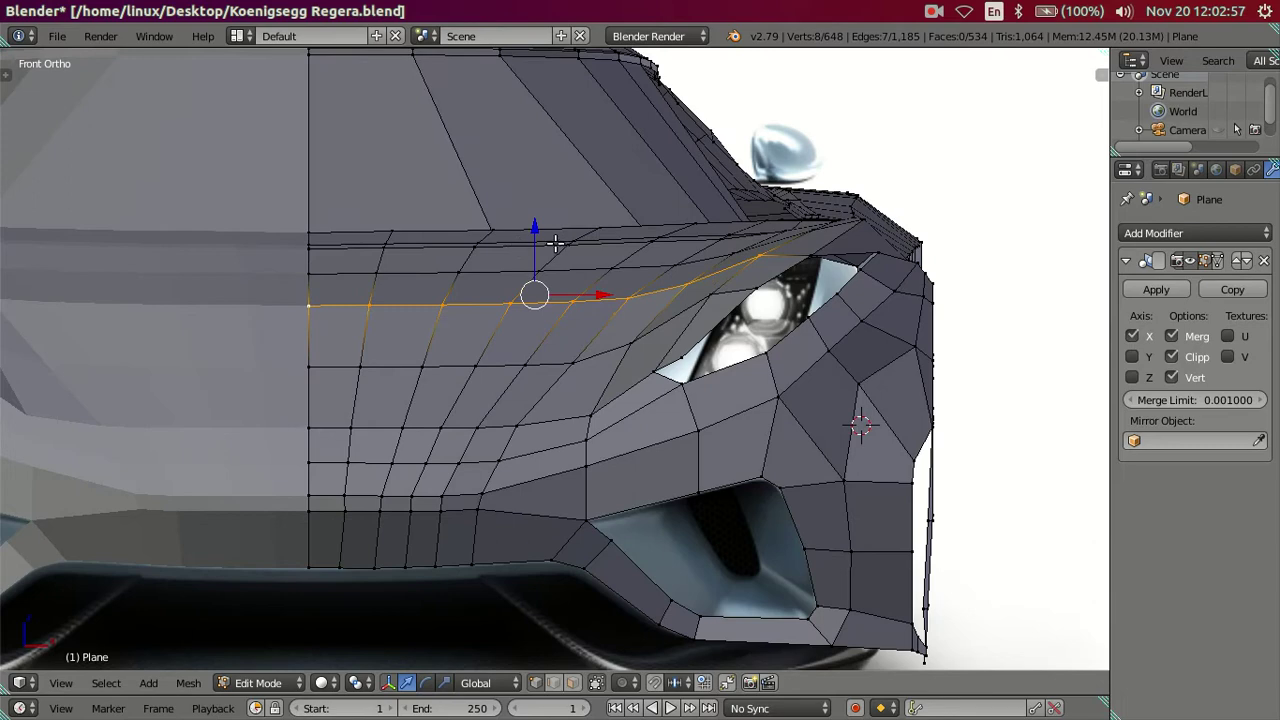
key("g")
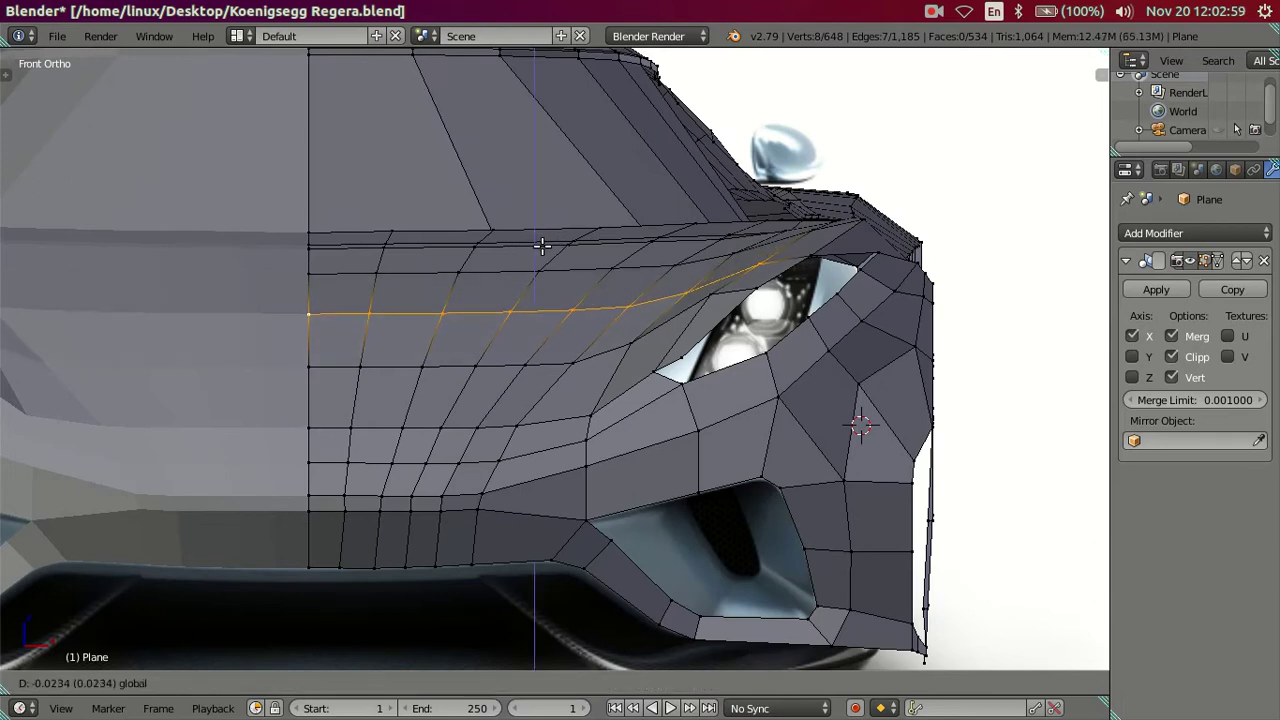
right_click(534, 240)
mouse_move(534, 240)
middle_mouse_down()
mouse_move(562, 358)
mouse_move(443, 360)
mouse_move(390, 333)
middle_mouse_up()
left_click_drag(403, 246, 399, 257)
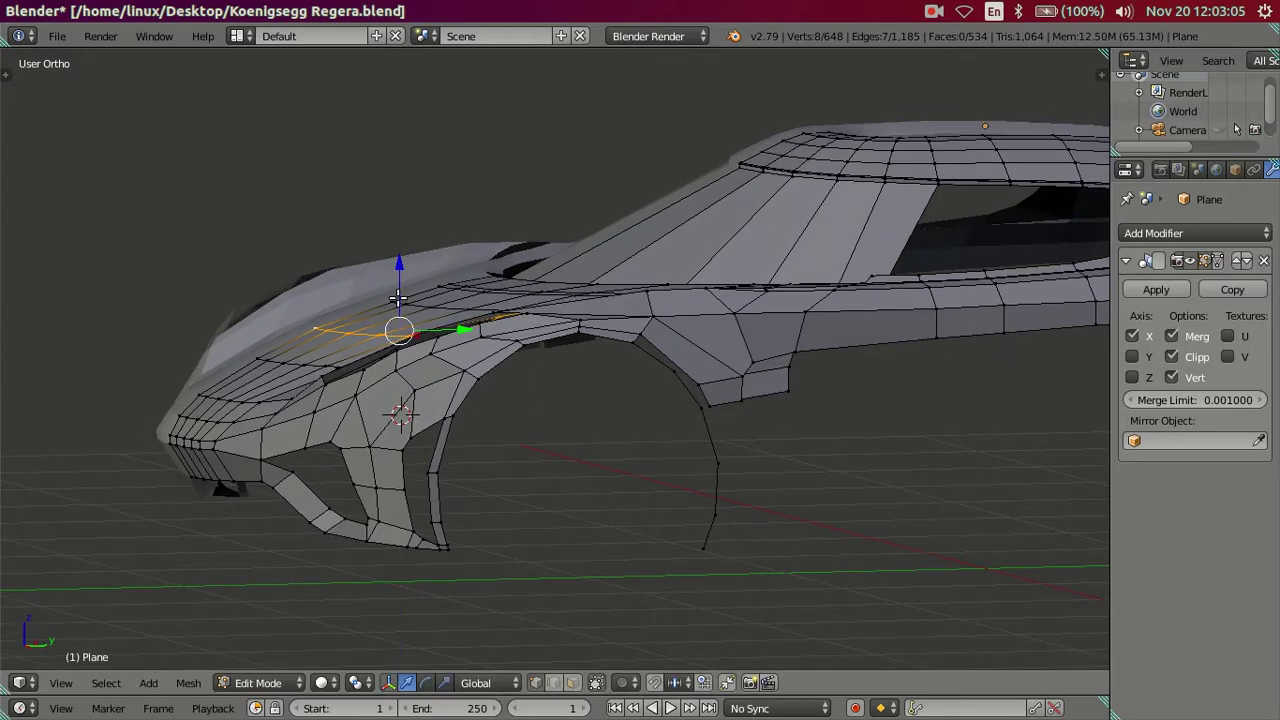
scroll(396, 329, "up", 1)
scroll(366, 302, "up", 3)
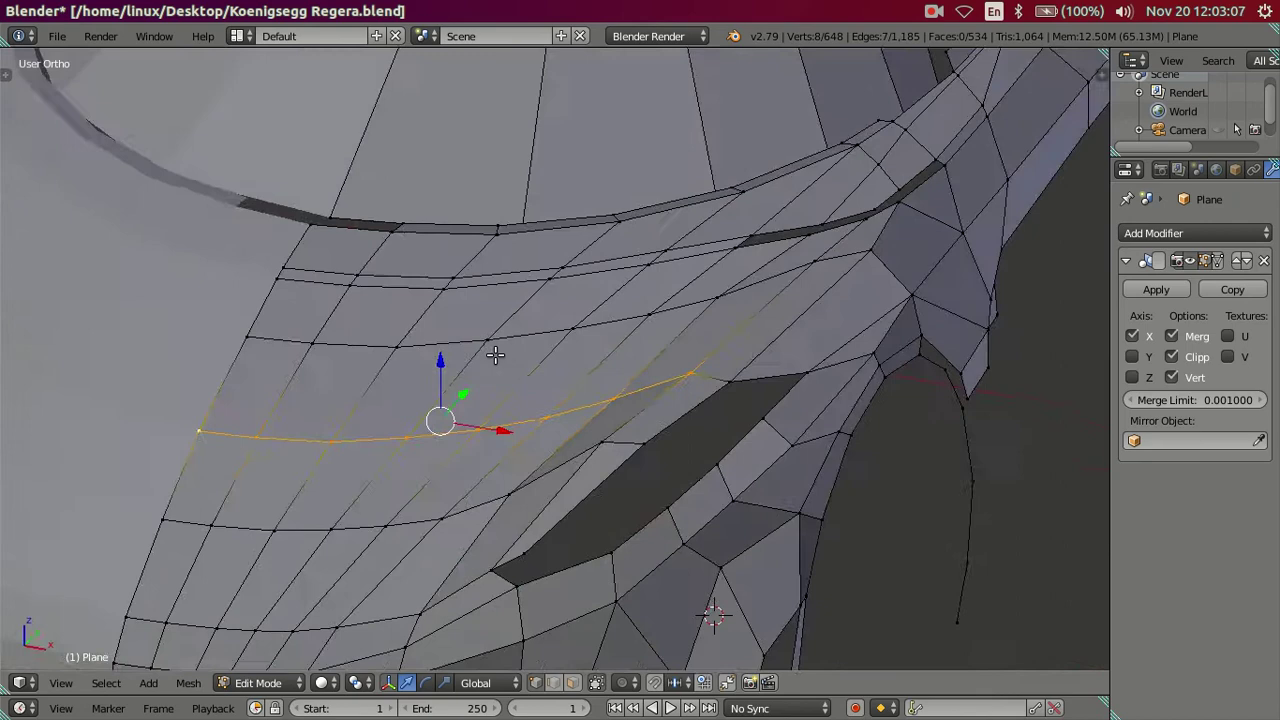
scroll(495, 355, "down", 3)
middle_click_drag(495, 355, 587, 288)
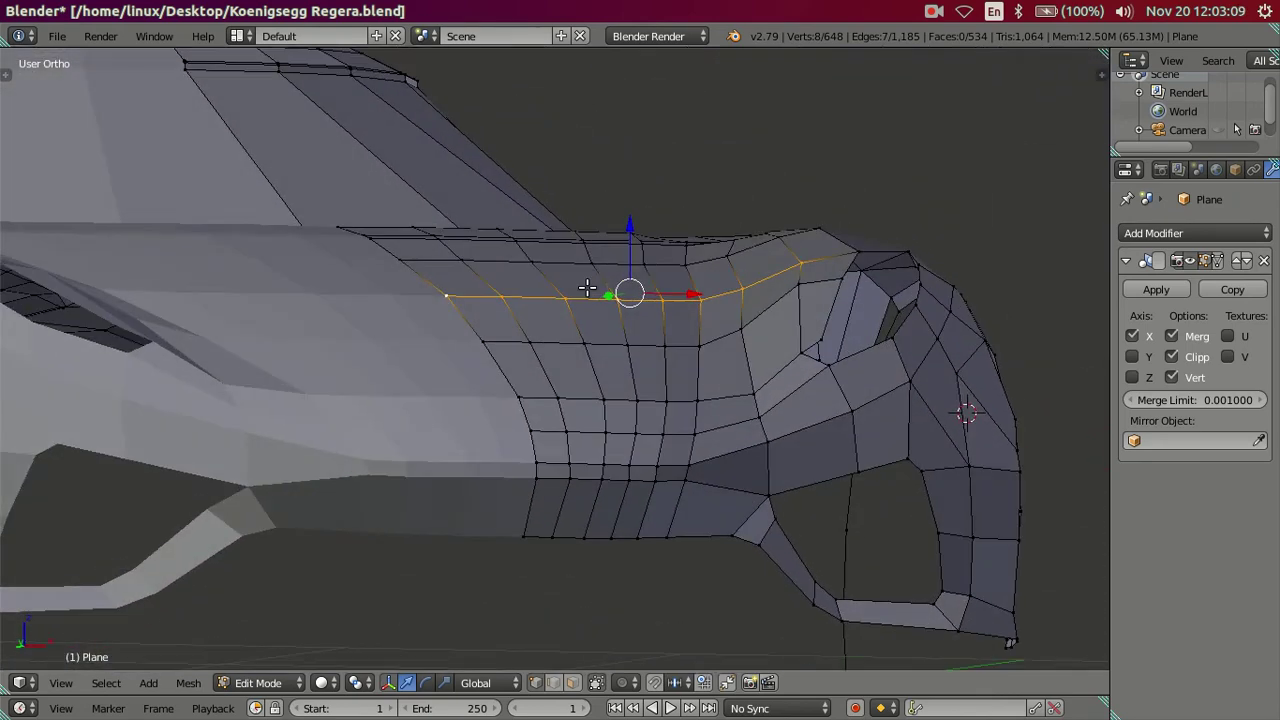
middle_click_drag(728, 303, 745, 285)
scroll(760, 270, "up", 2)
Step: Reposition two vertices along the side vent's upper edge
right_click(887, 204)
right_click(855, 224)
key("g")
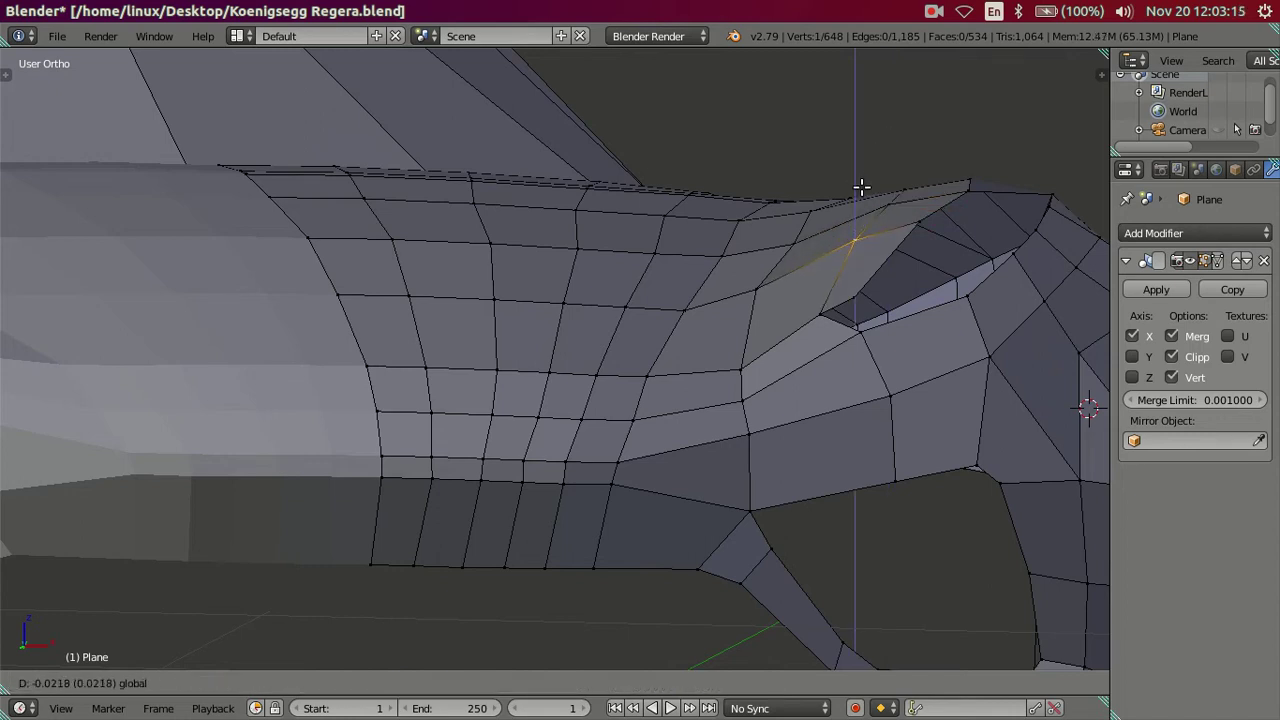
left_click(860, 183)
right_click(772, 268)
right_click(775, 257, "shift")
right_click(757, 282)
key("g")
left_click(768, 248)
Step: Switch to Object Mode and orbit around the smoothed mirrored body to inspect the front
middle_click_drag(768, 248, 773, 258)
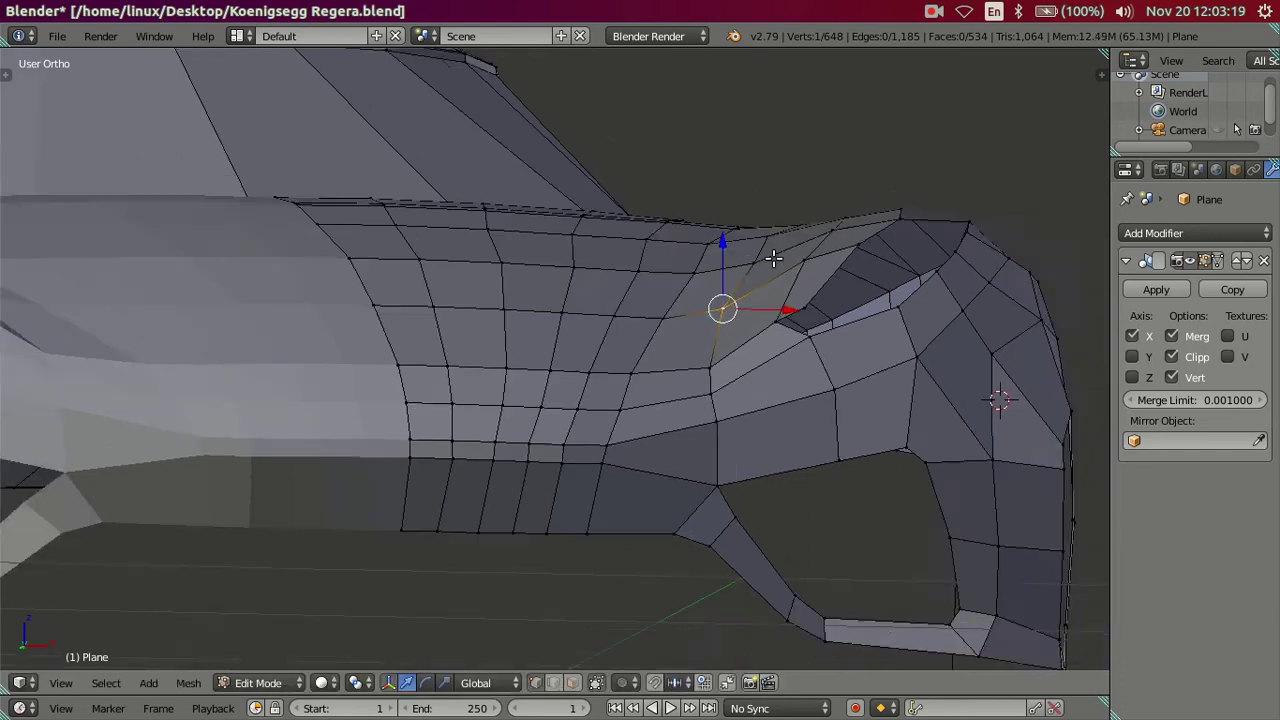
scroll(773, 258, "down", 3)
key("Tab")
mouse_move(843, 366)
middle_mouse_down()
mouse_move(808, 479)
mouse_move(708, 447)
mouse_move(700, 517)
mouse_move(671, 480)
mouse_move(566, 409)
mouse_move(428, 406)
mouse_move(408, 391)
mouse_move(415, 378)
middle_mouse_up()
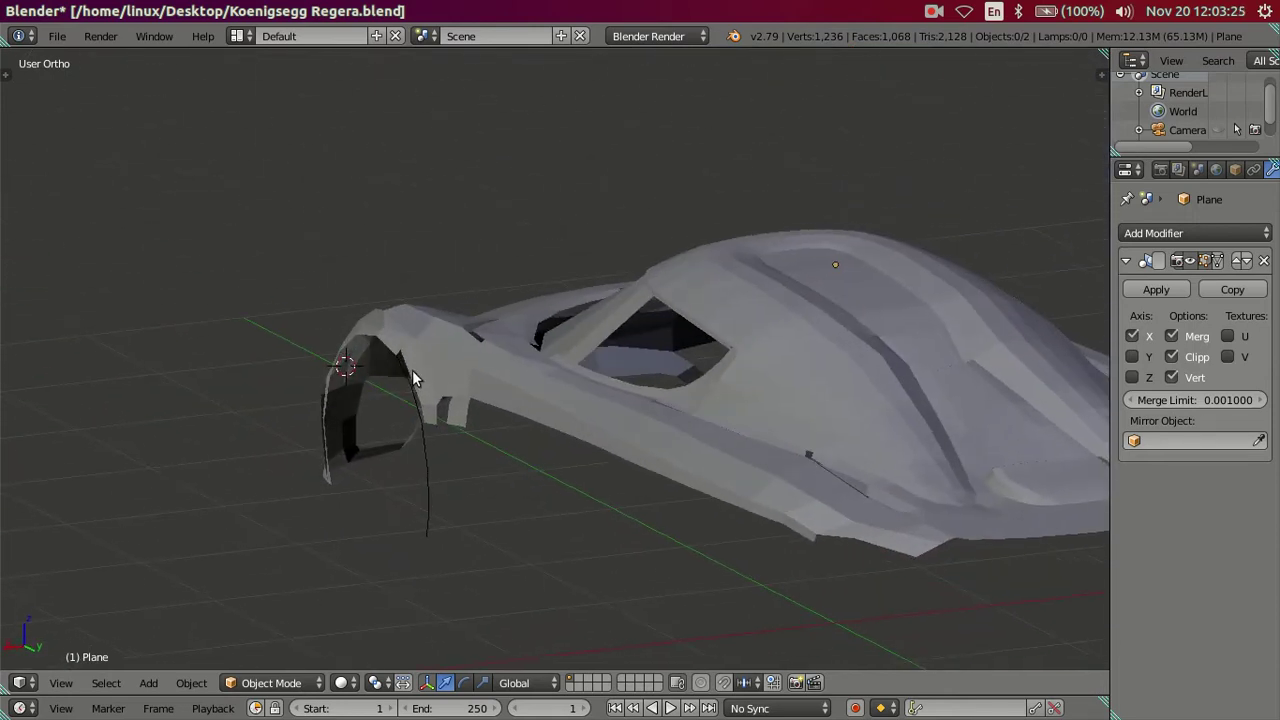
Step: Inspect the side vent edges, switching between Edit and Object Mode around the fender
scroll(412, 370, "up", 3)
scroll(429, 384, "up", 1)
key("Tab")
scroll(429, 384, "up", 2)
scroll(378, 391, "up", 3)
right_click(378, 391)
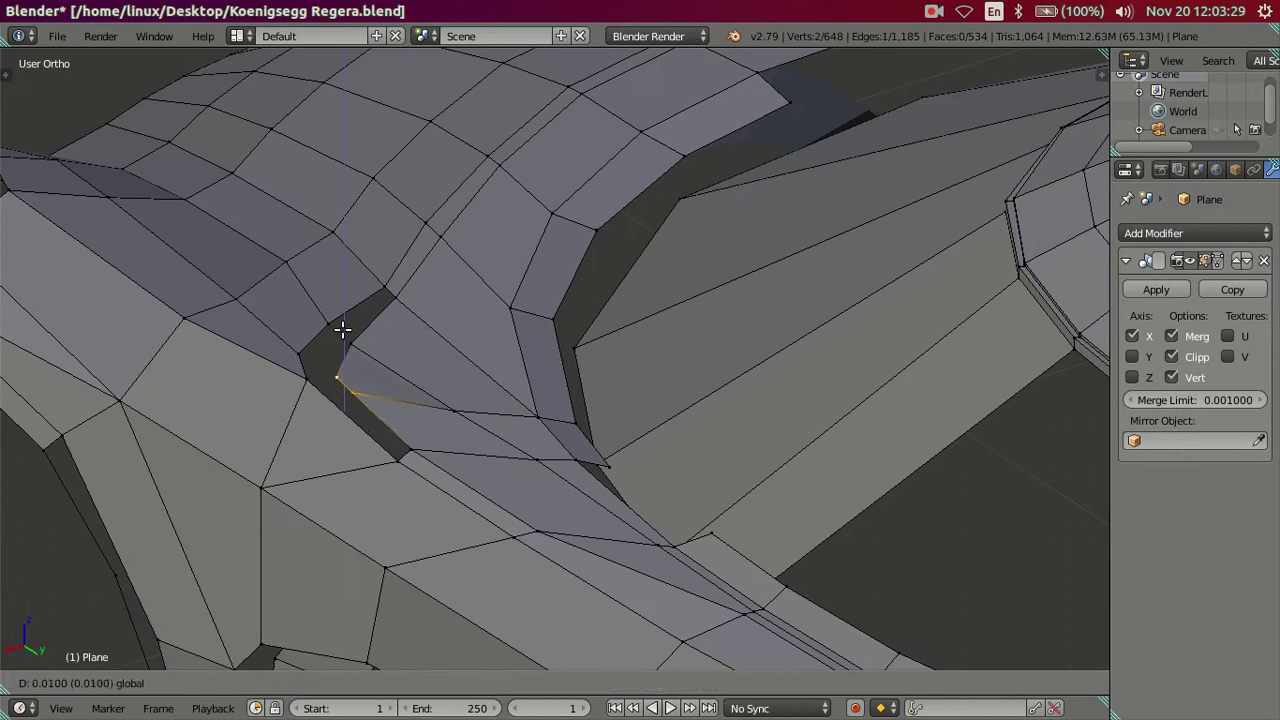
key("Tab")
mouse_move(403, 369)
middle_mouse_down()
mouse_move(438, 395)
mouse_move(473, 360)
mouse_move(398, 359)
mouse_move(562, 403)
mouse_move(608, 474)
mouse_move(843, 443)
mouse_move(717, 494)
mouse_move(483, 483)
mouse_move(509, 436)
middle_mouse_up()
key("Tab")
Step: Lower an edge inside the vent opening and the vent's lower corner vertex along Z
right_click(427, 463)
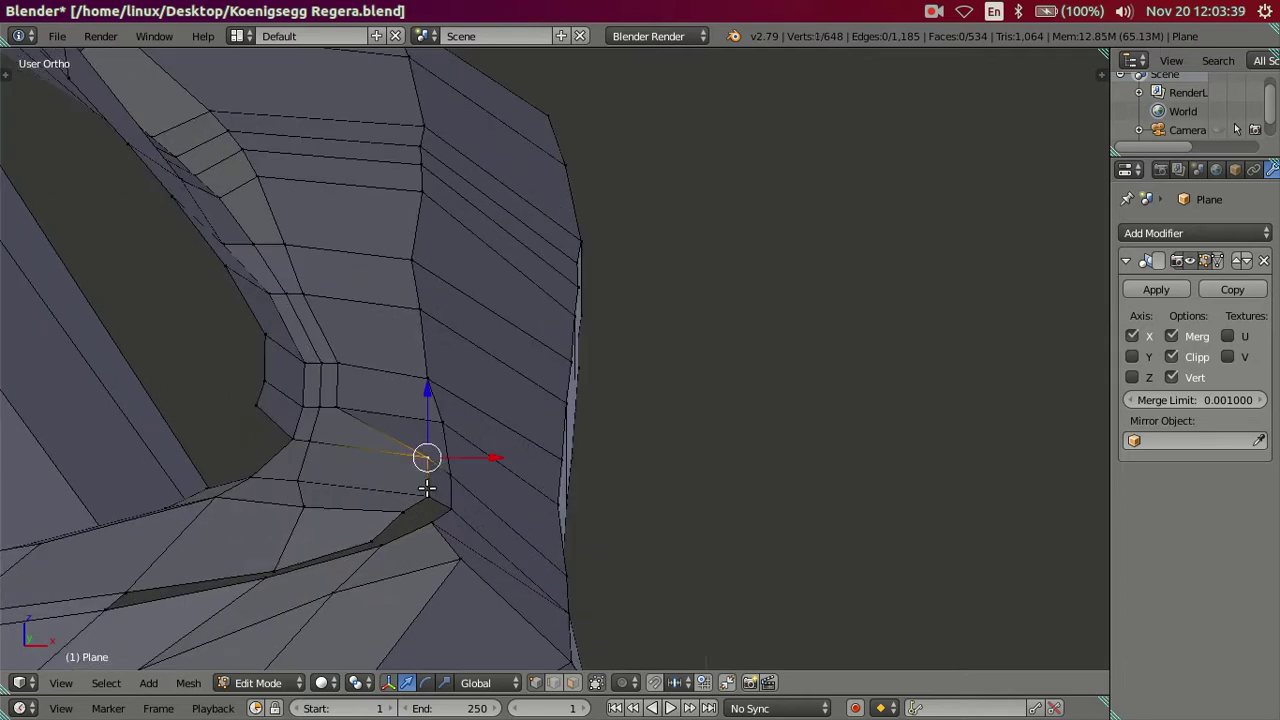
left_click_drag(428, 441, 429, 451)
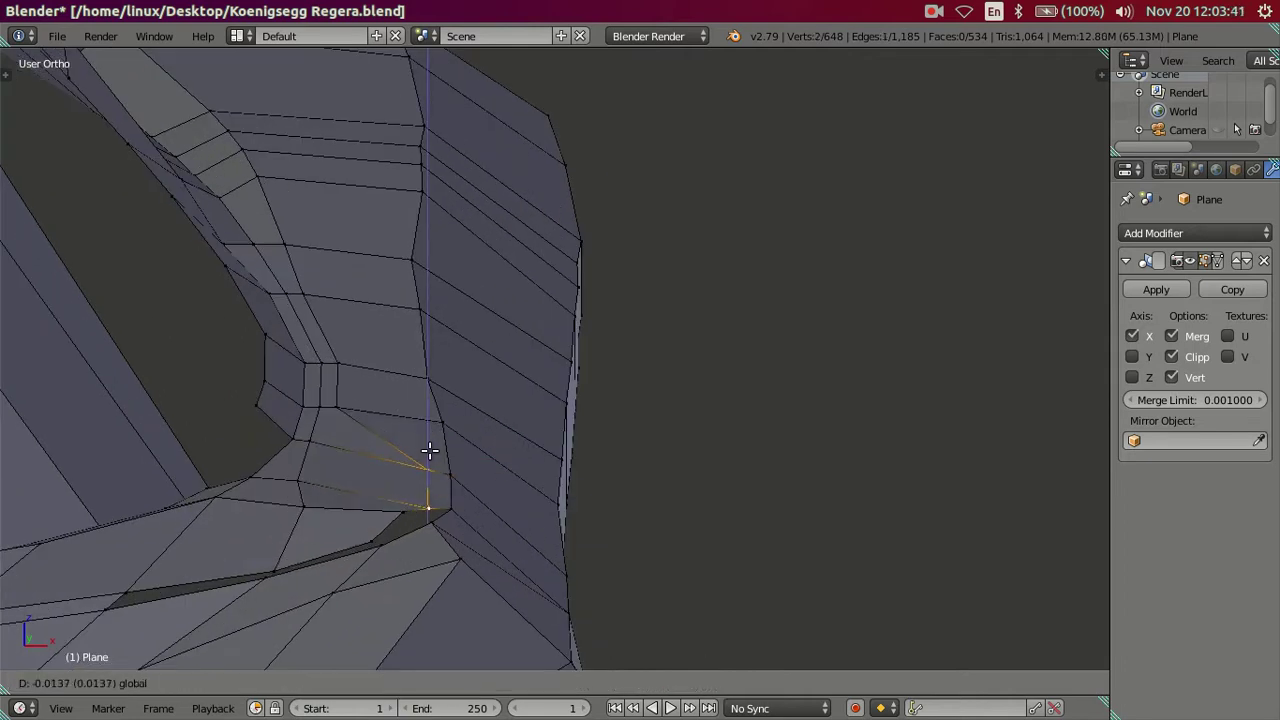
left_click(429, 451)
right_click(401, 515)
key("g")
key("z")
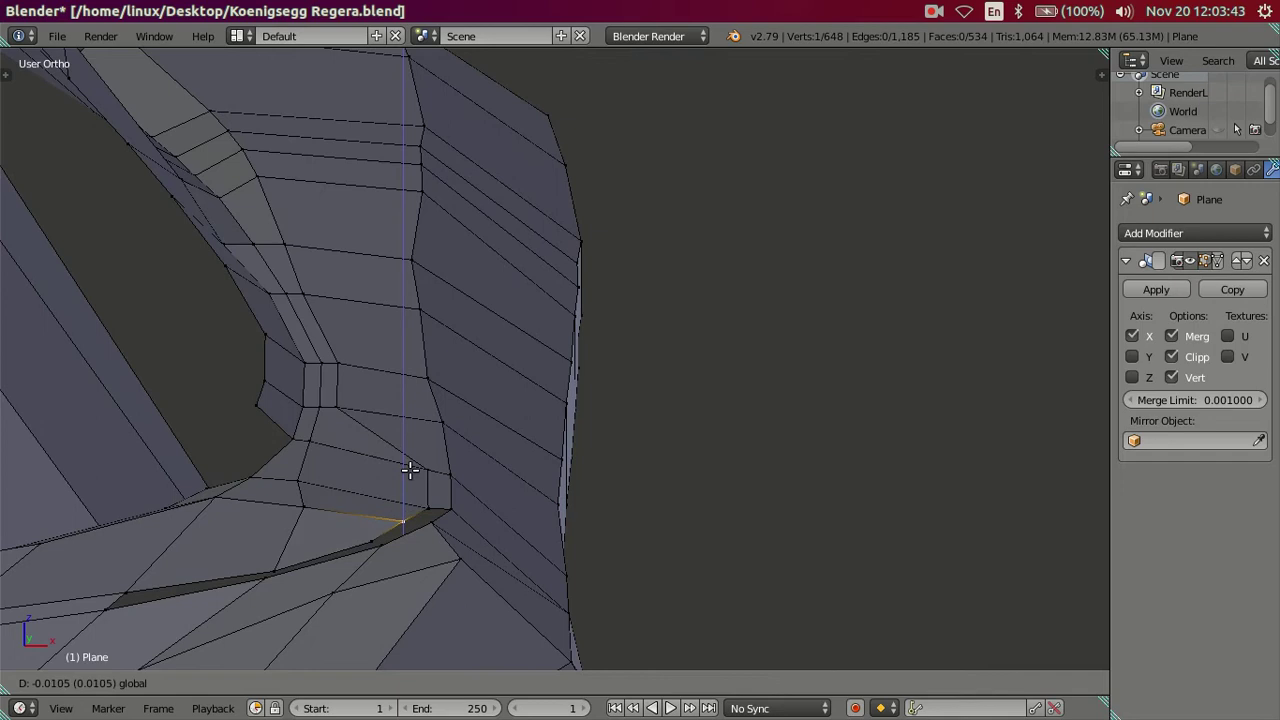
left_click(410, 470)
Step: Return to Object Mode and orbit to preview the whole smoothed car body
scroll(389, 482, "down", 3)
key("Tab")
scroll(389, 482, "up", 3)
mouse_move(389, 482)
middle_mouse_down()
mouse_move(469, 518)
mouse_move(488, 512)
mouse_move(486, 586)
mouse_move(451, 508)
mouse_move(556, 432)
mouse_move(514, 386)
mouse_move(400, 357)
mouse_move(384, 372)
mouse_move(392, 338)
middle_mouse_up()
scroll(451, 508, "down", 3)
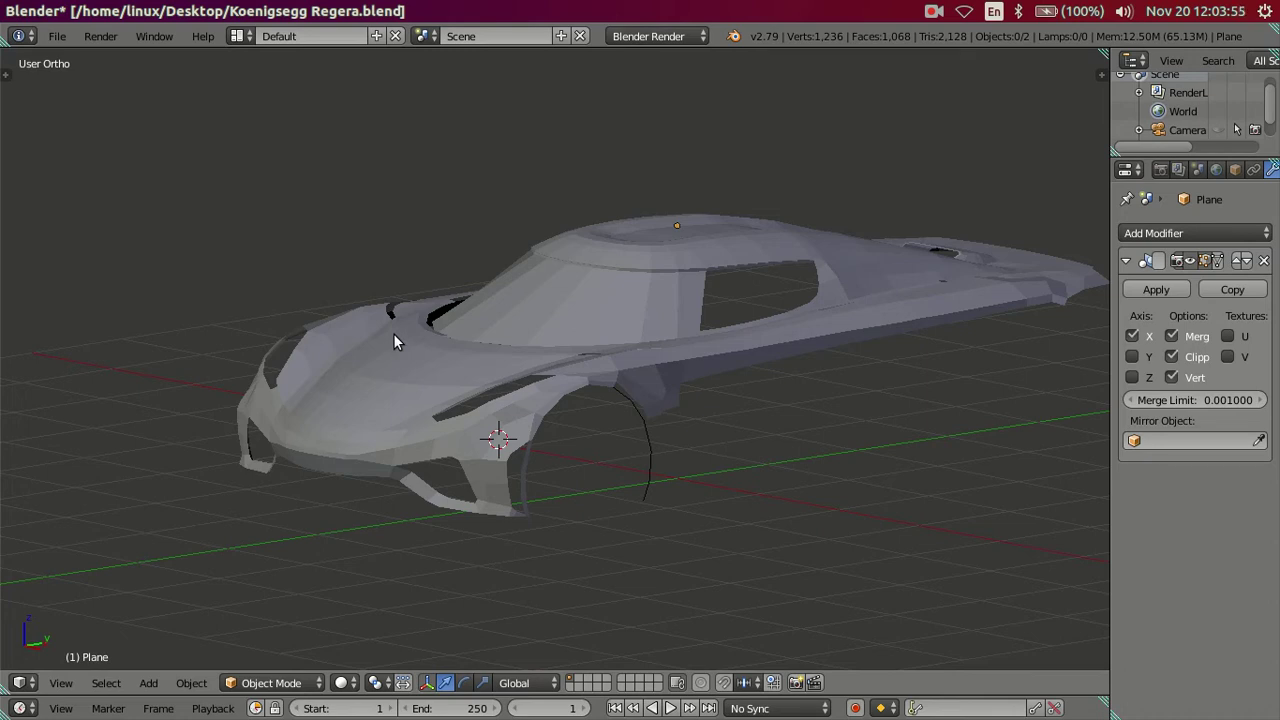
Step: Re-enter Edit Mode and orbit to bring the lower bumper edge into view
mouse_move(360, 400)
middle_mouse_down()
mouse_move(443, 418)
mouse_move(463, 371)
mouse_move(495, 384)
mouse_move(493, 425)
mouse_move(541, 348)
mouse_move(565, 378)
mouse_move(545, 395)
middle_mouse_up()
scroll(521, 424, "up", 4)
key("Tab")
scroll(545, 395, "up", 3)
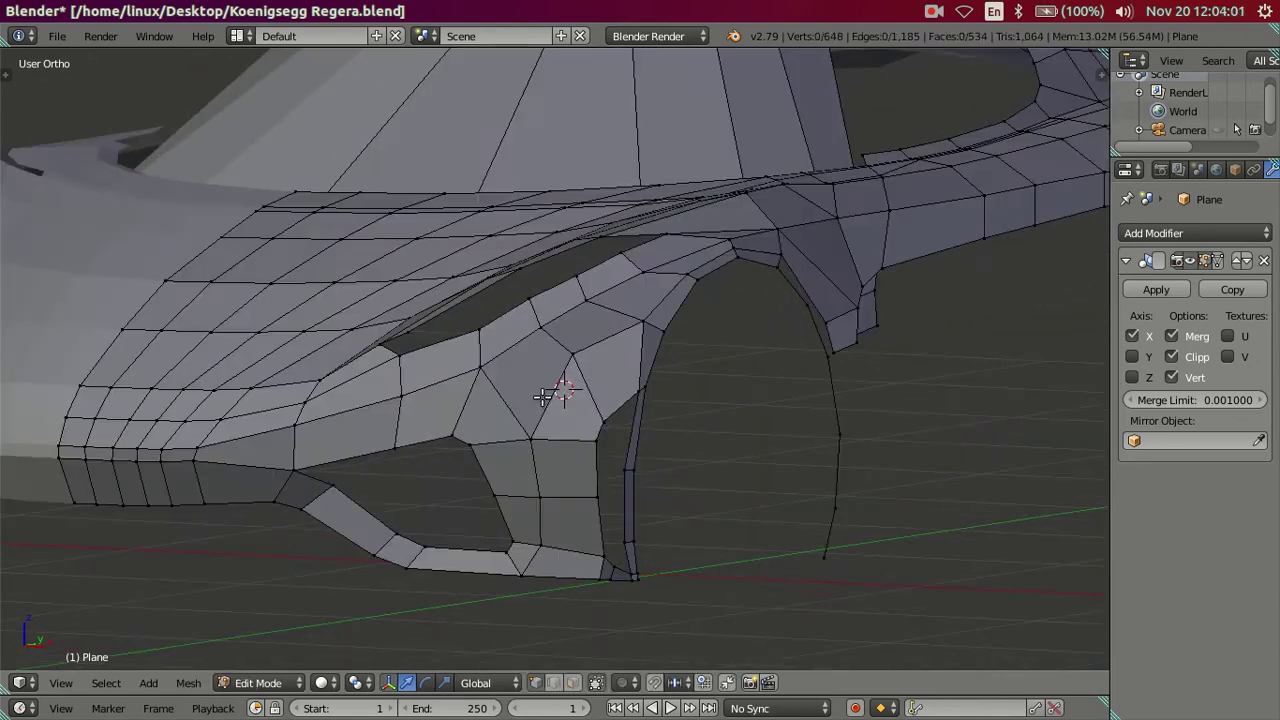
scroll(408, 326, "up", 1)
middle_click_drag(379, 371, 379, 371)
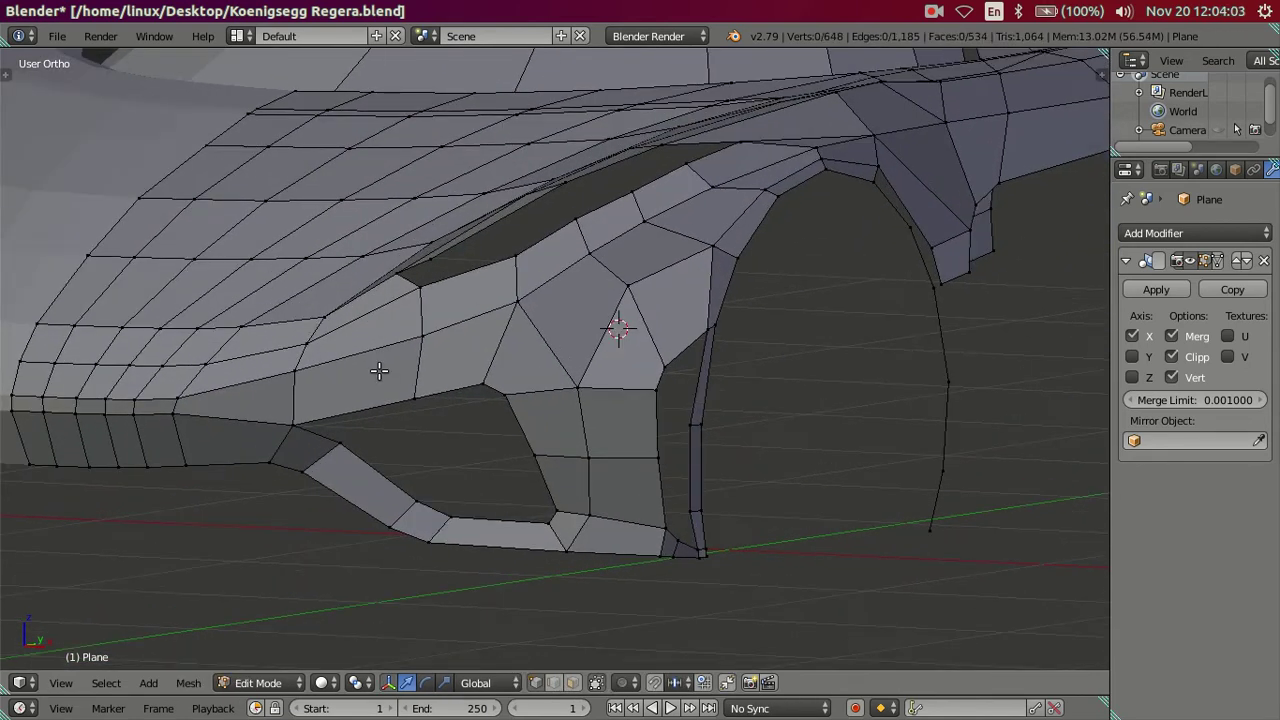
mouse_move(308, 421)
middle_mouse_down()
mouse_move(357, 397)
mouse_move(285, 314)
mouse_move(351, 317)
mouse_move(338, 331)
middle_mouse_up()
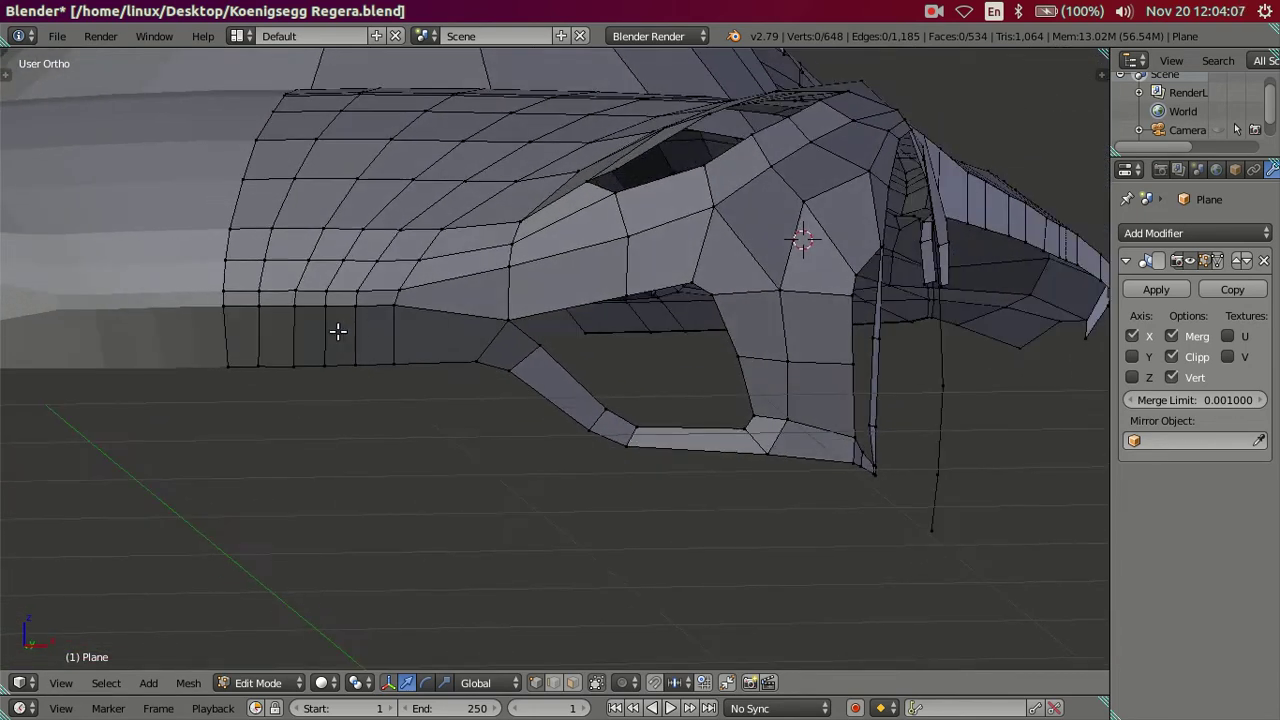
Step: Extrude the bumper's lower edge loop straight down along Z into a new strip
right_click(222, 314)
right_click(468, 342, "alt")
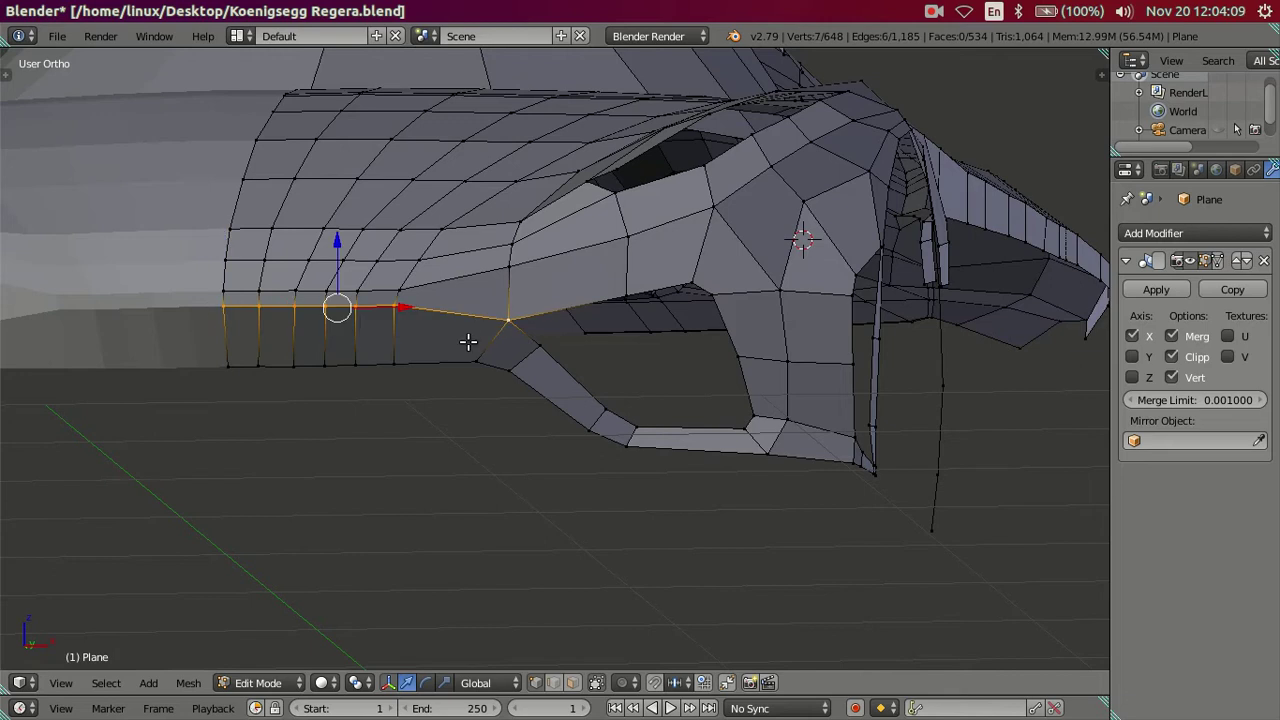
key("g")
key("Escape")
key("e")
key("z")
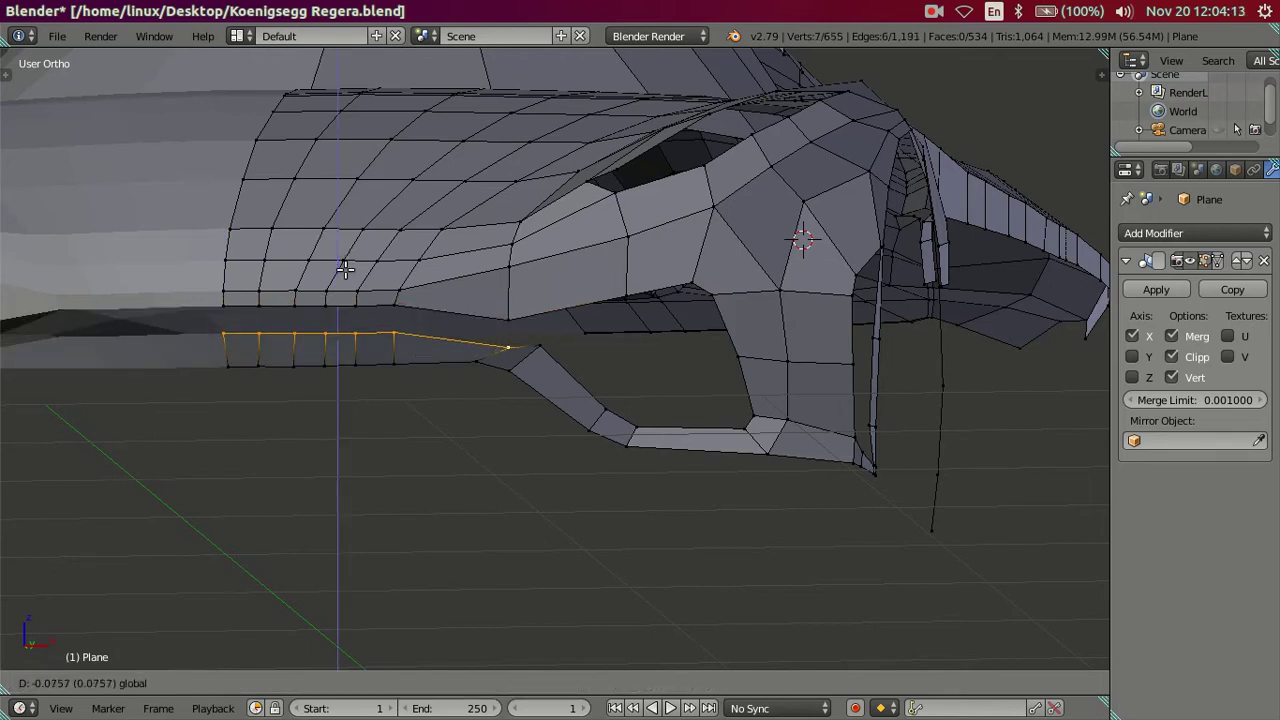
left_click(344, 268)
Step: Raise the new strip's end vertex vertically toward the intake surround
right_click(502, 342)
key("g")
key("z")
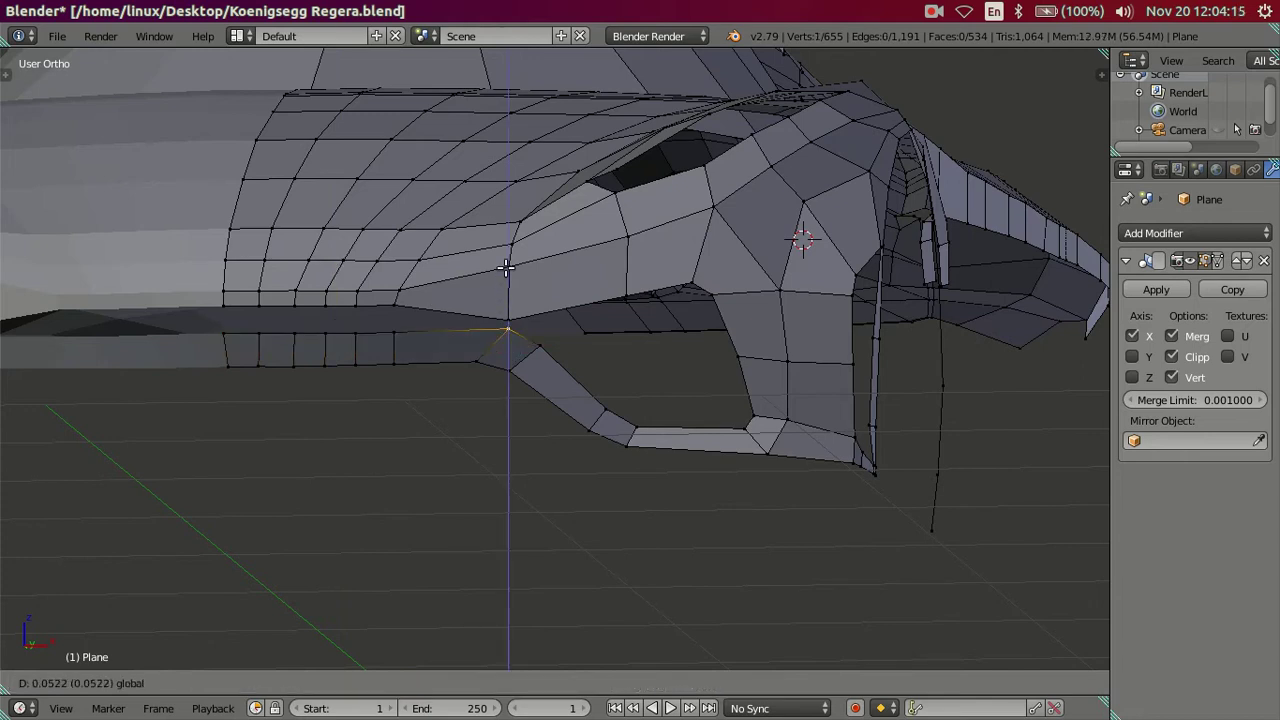
left_click(506, 267)
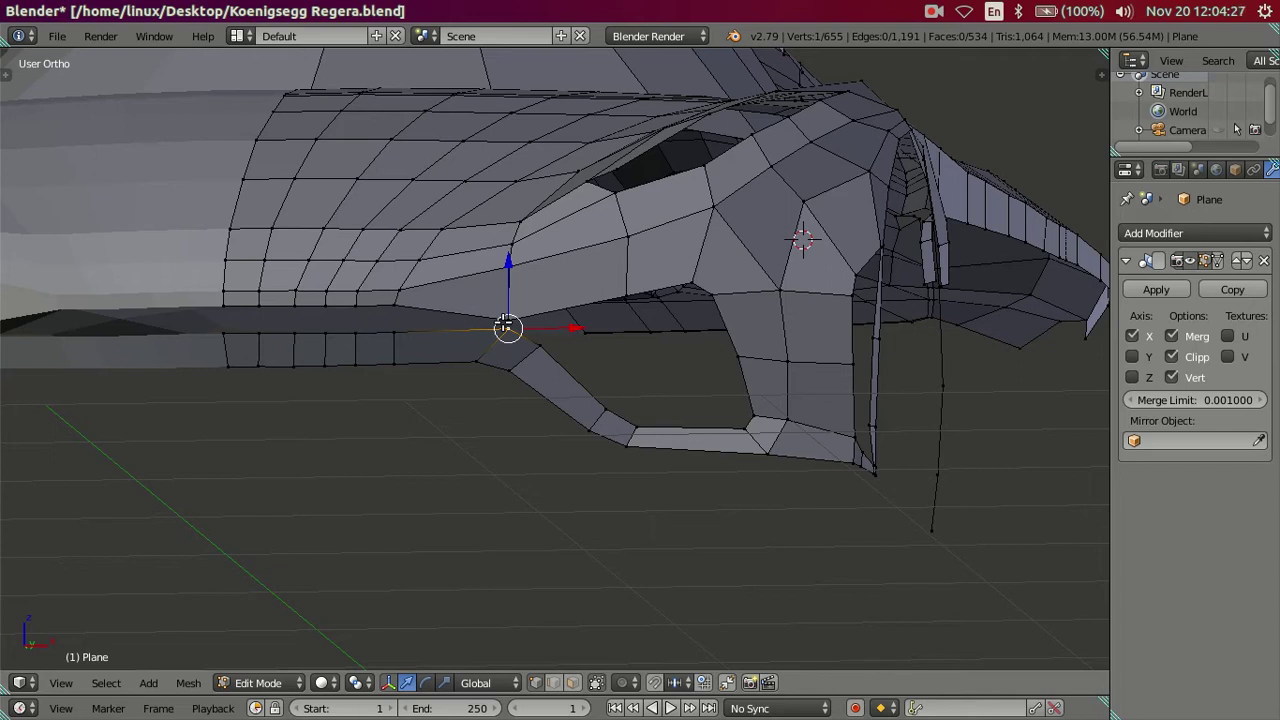
scroll(479, 335, "up", 1)
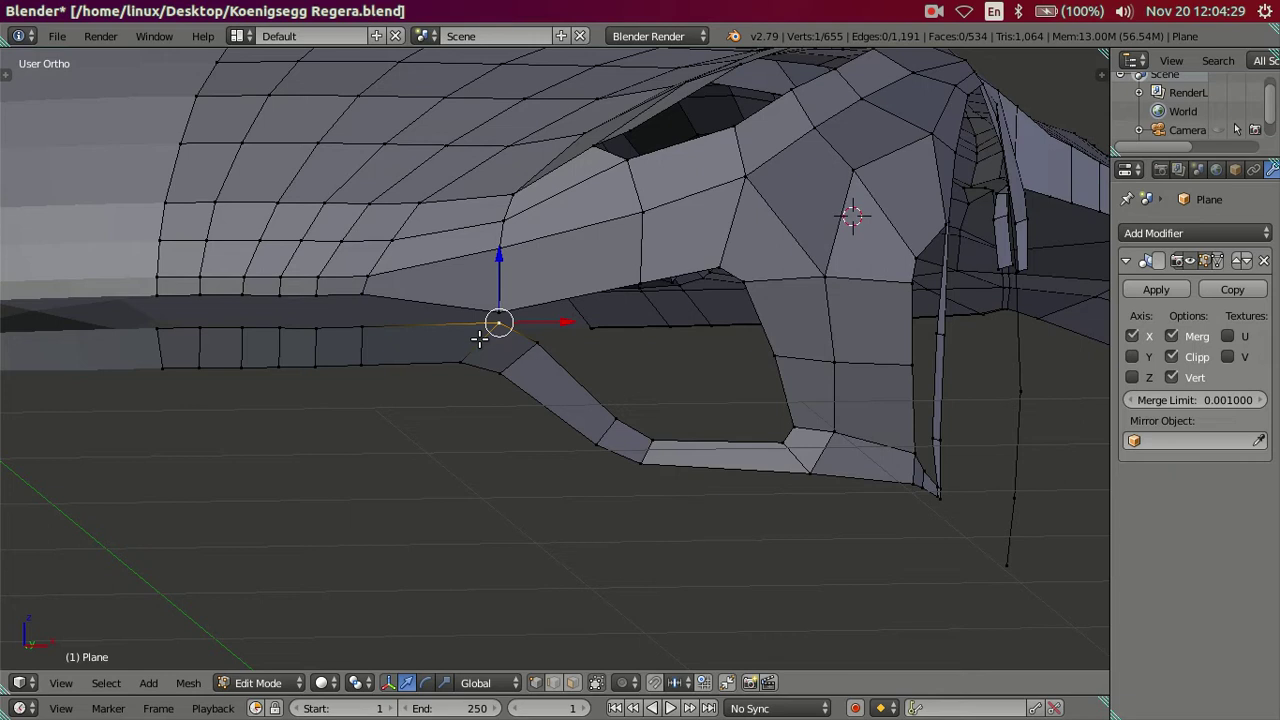
scroll(531, 334, "up", 1)
scroll(580, 354, "up", 1)
scroll(625, 447, "up", 2)
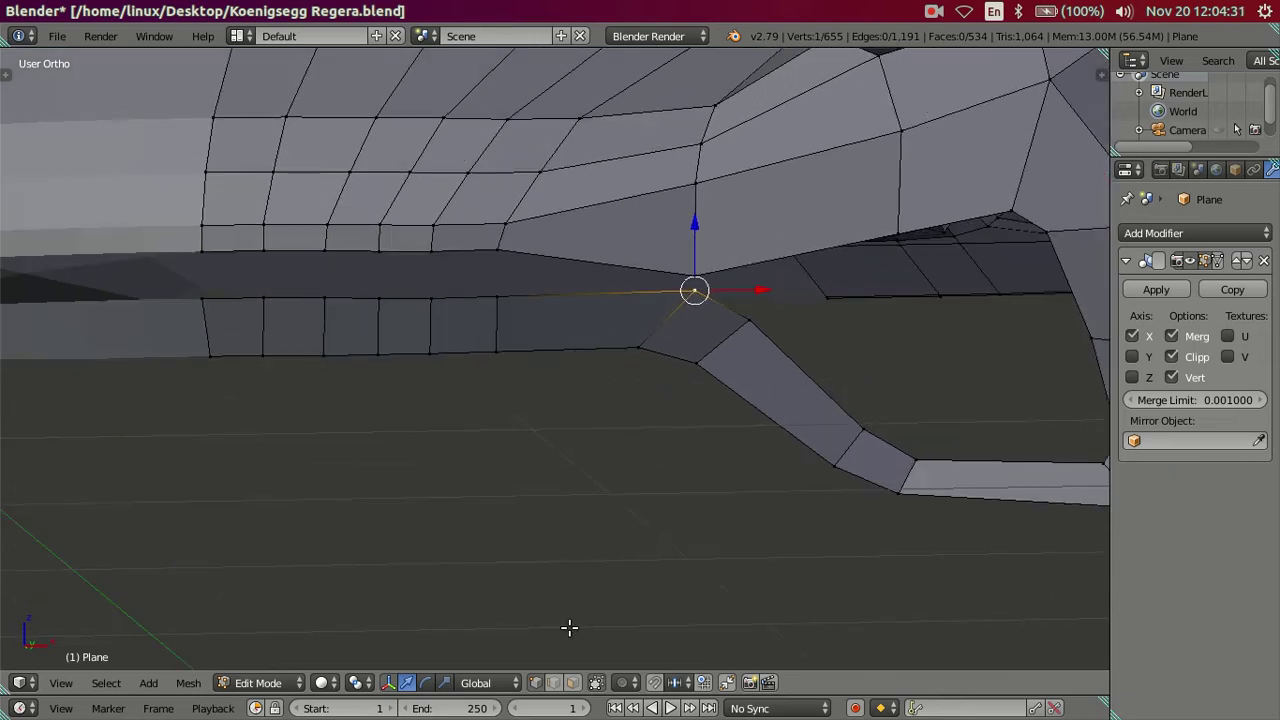
Step: Delete the stray face above the lower bumper gap
key("3")
right_click(630, 232)
key("x")
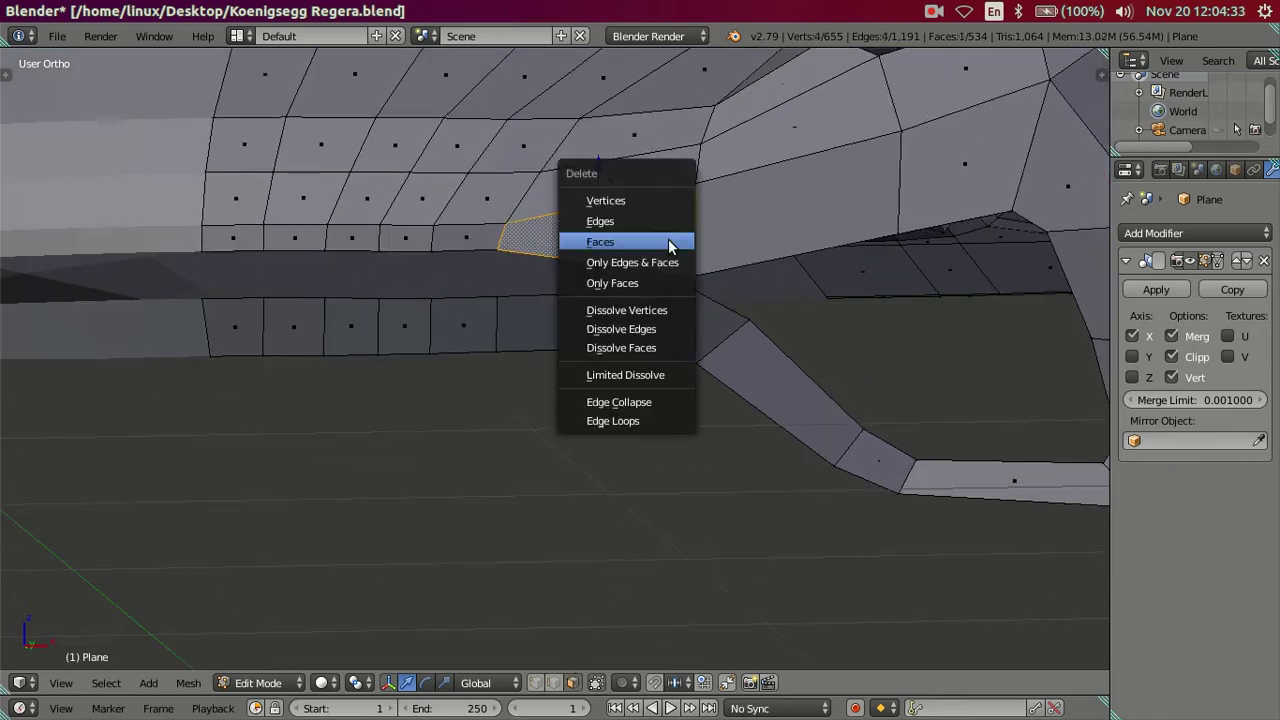
left_click(668, 242)
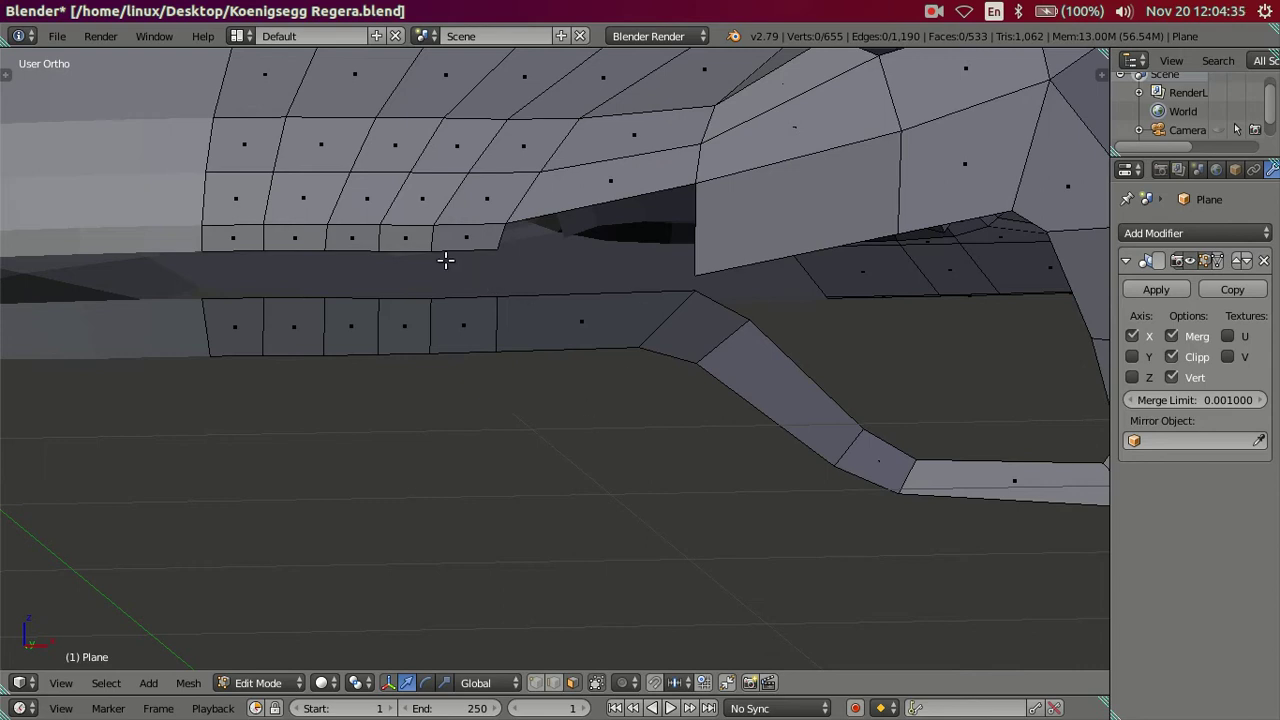
Step: Fill the five holes between the lower side sill and the panel above with faces
key("2")
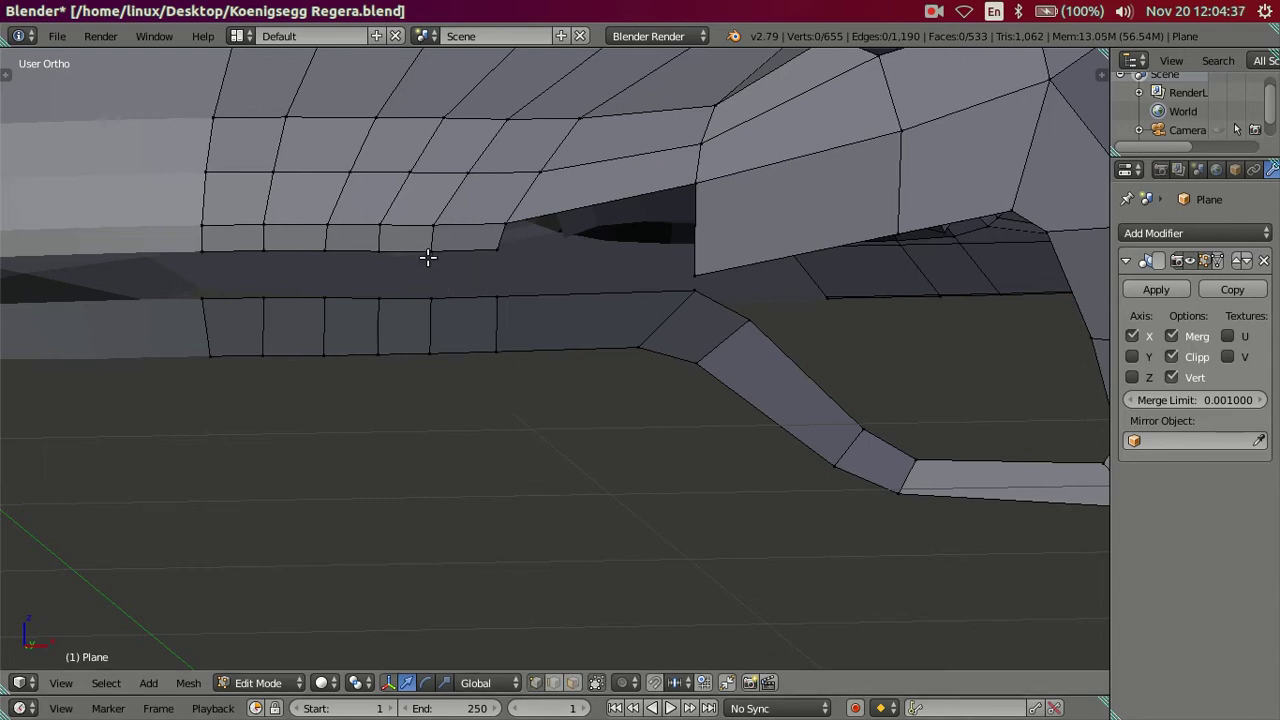
right_click(464, 297)
right_click(464, 250, "shift")
key("f")
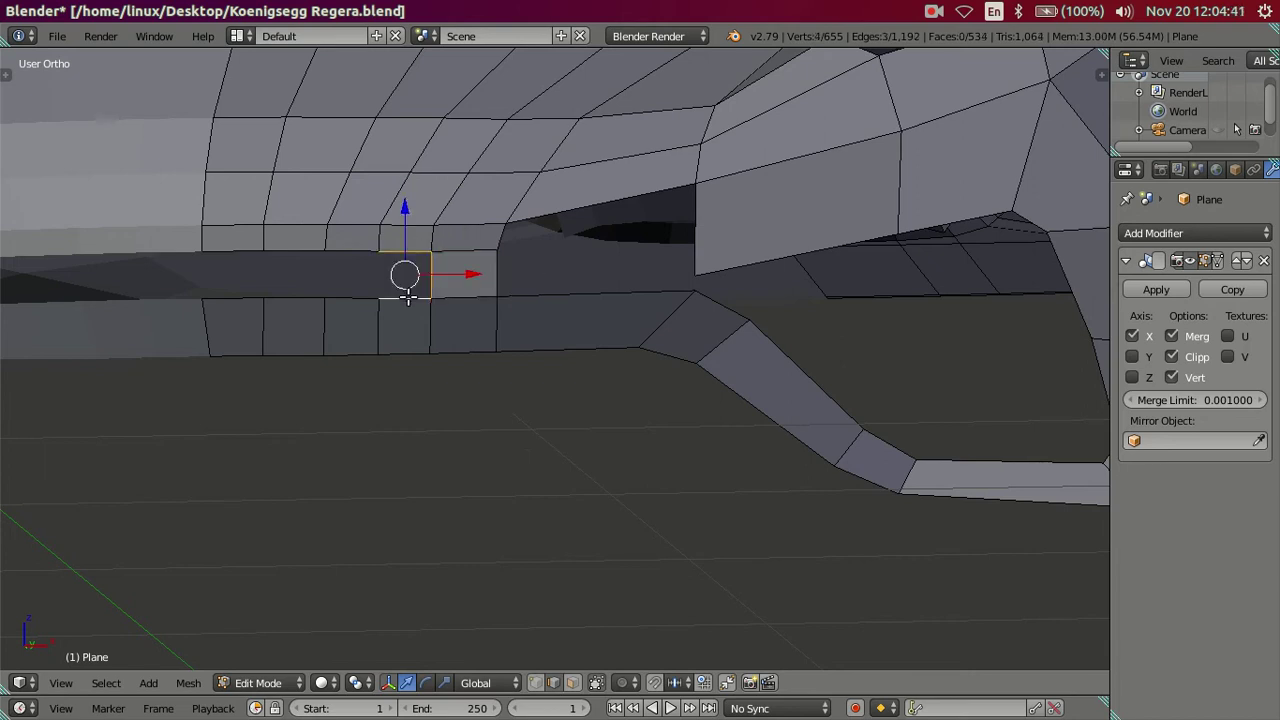
key("f")
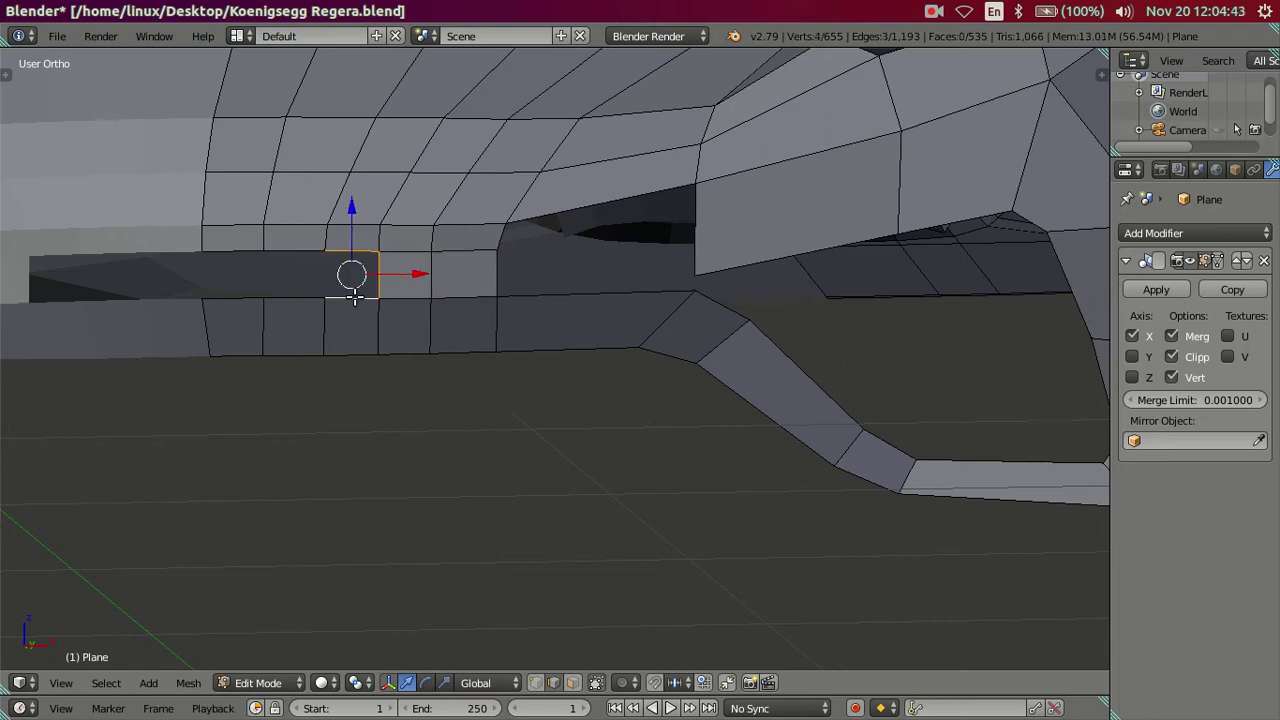
key("f")
key("f")
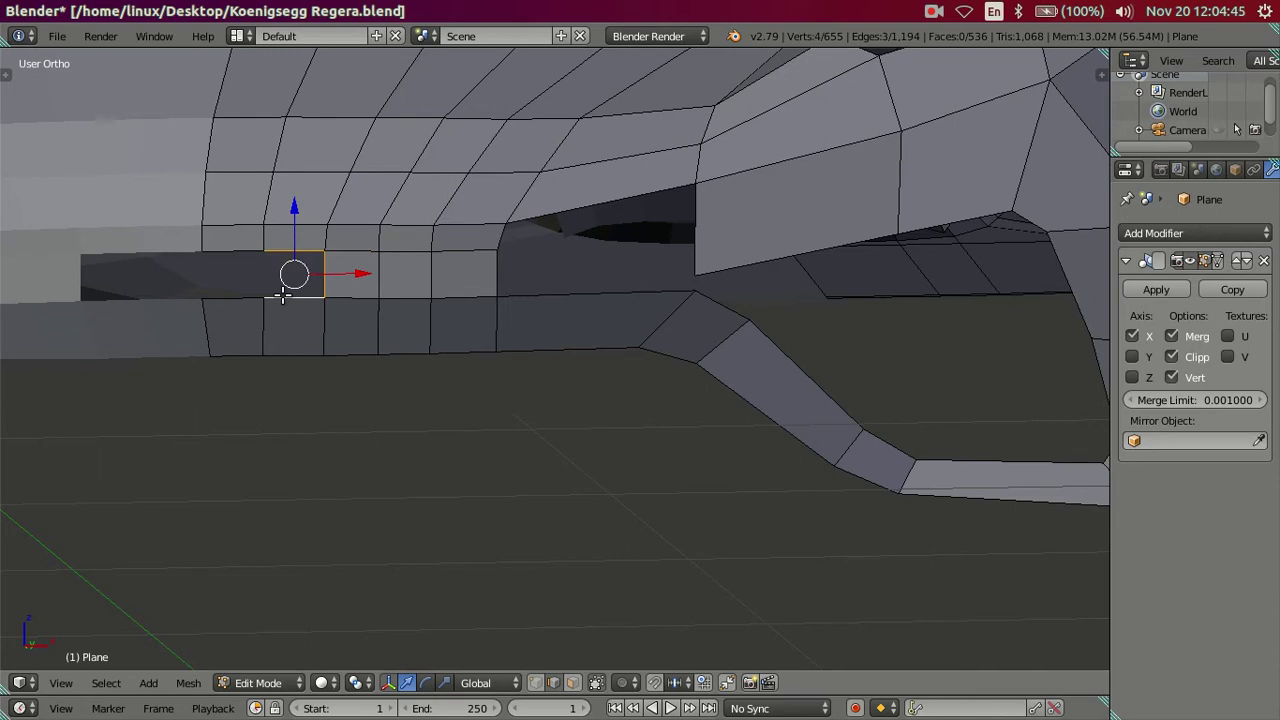
key("f")
key("f")
key("a")
scroll(715, 225, "down", 1)
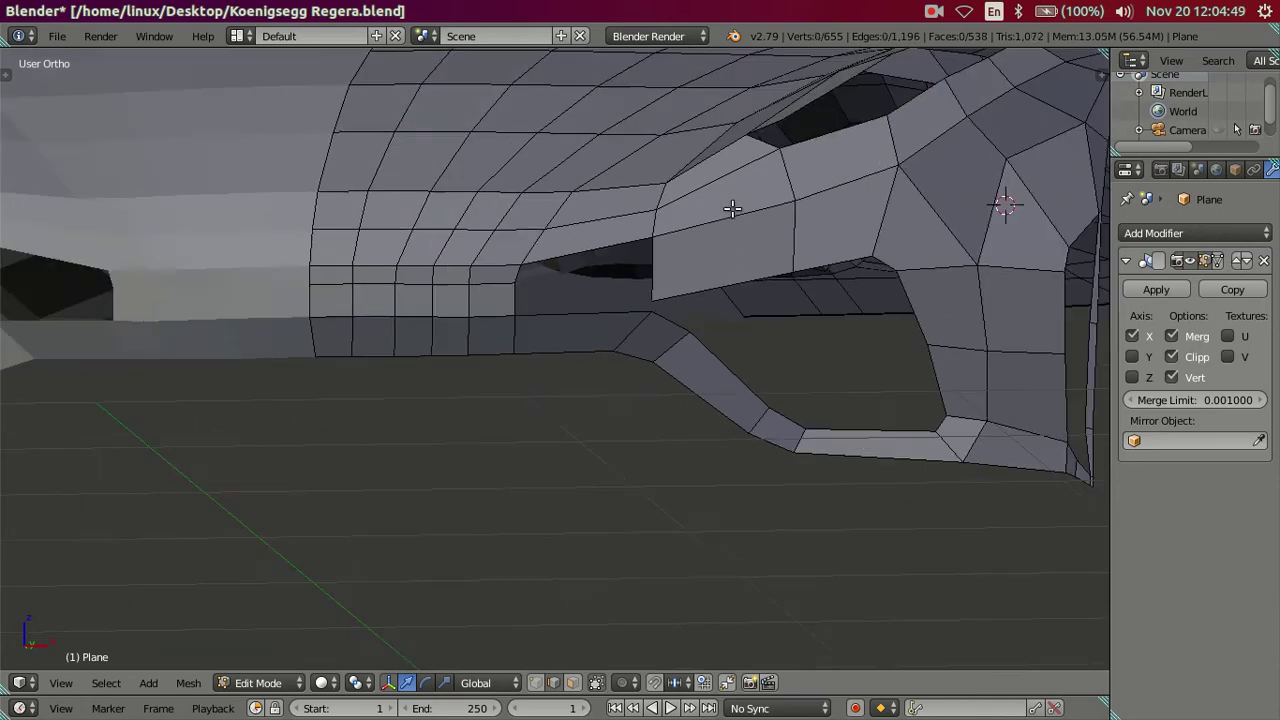
scroll(680, 290, "down", 1)
scroll(713, 316, "down", 1)
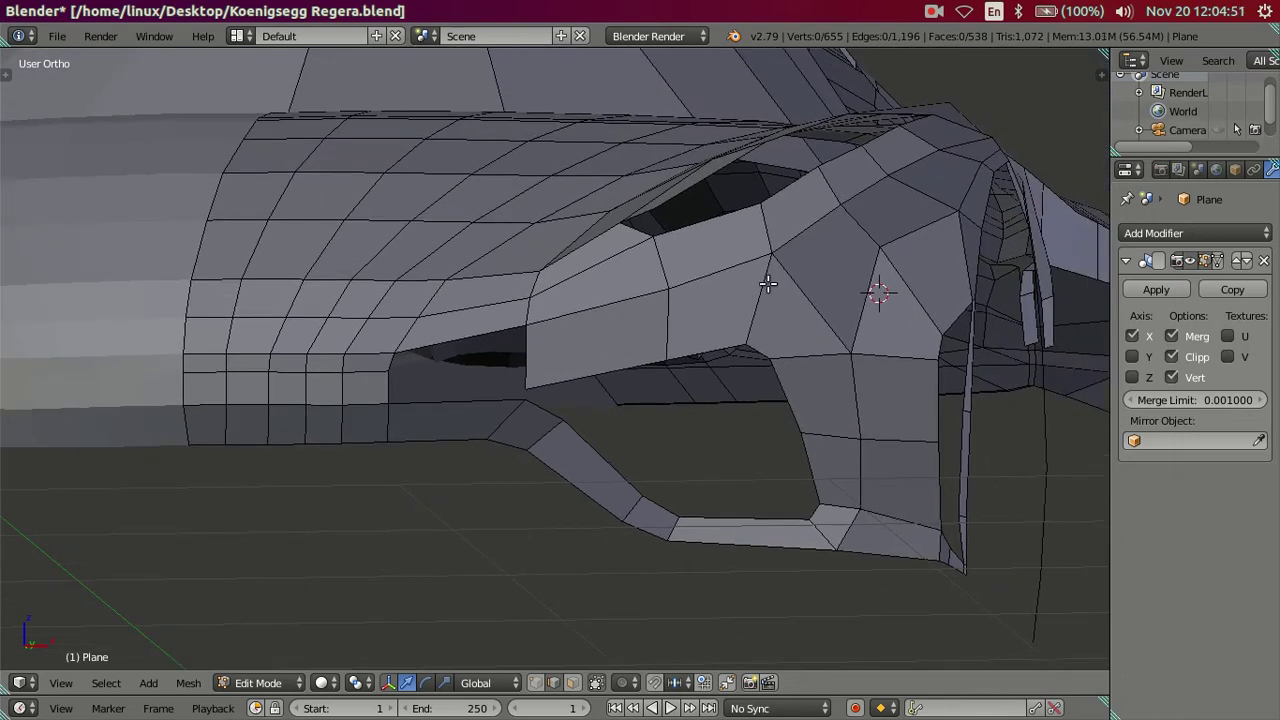
Step: Loop-cut around the intake, keeping the upper edges and dissolving the remaining loop vertices
key("ctrl+r")
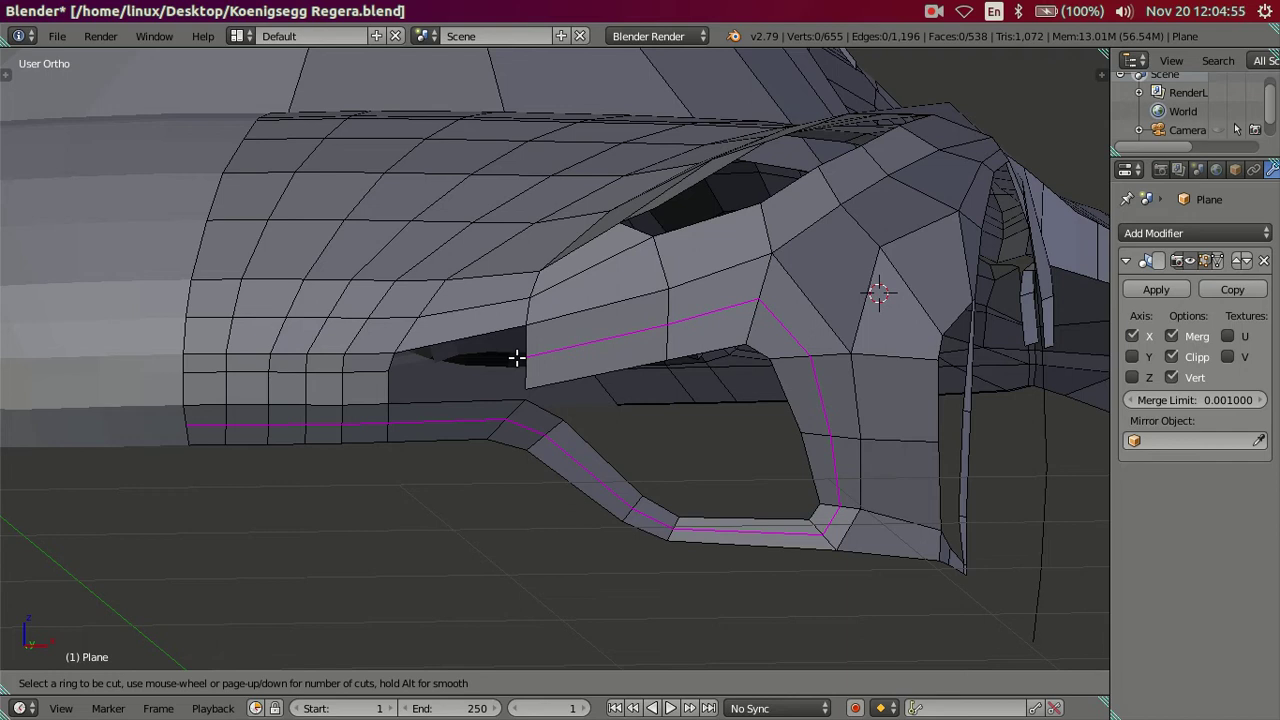
left_click(516, 357)
right_click(516, 357)
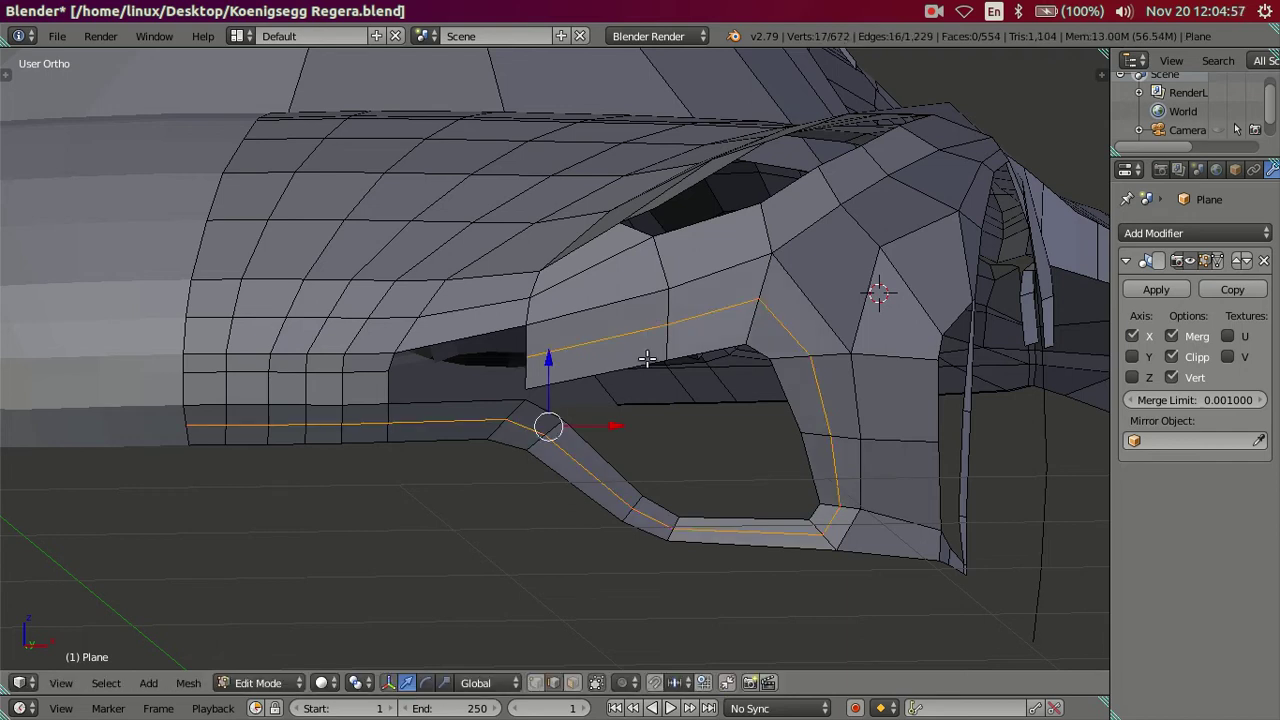
right_click(609, 337, "shift")
right_click(708, 313, "shift")
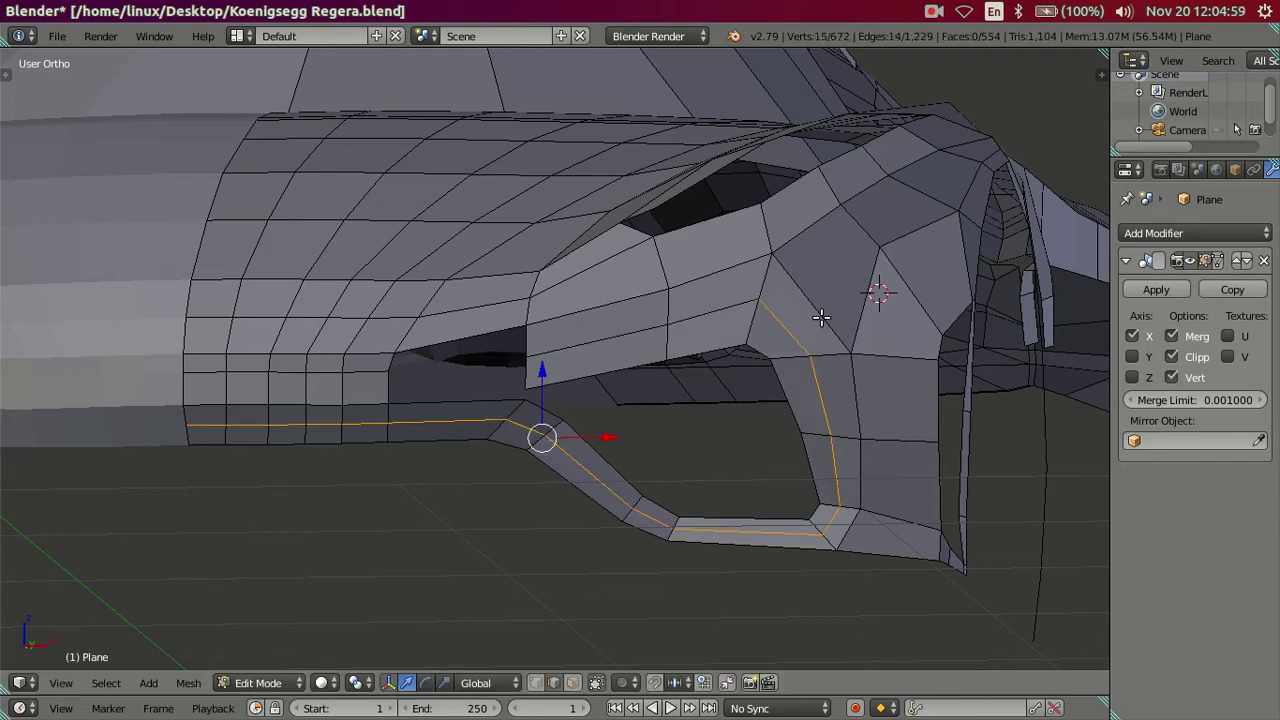
key("x")
left_click(810, 392)
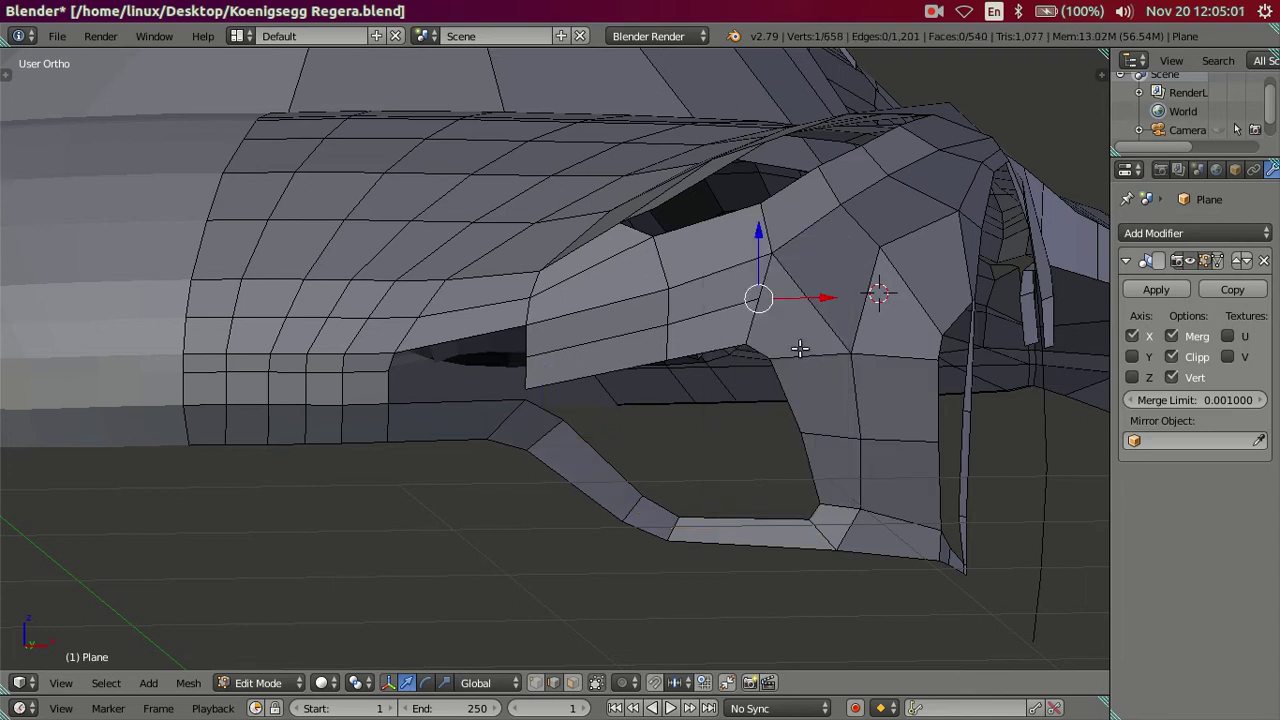
Step: Snap the 3D cursor to the midpoint of the diagonal edge beside the side vent
scroll(805, 350, "up", 1)
middle_click_drag(803, 331, 733, 381, "shift")
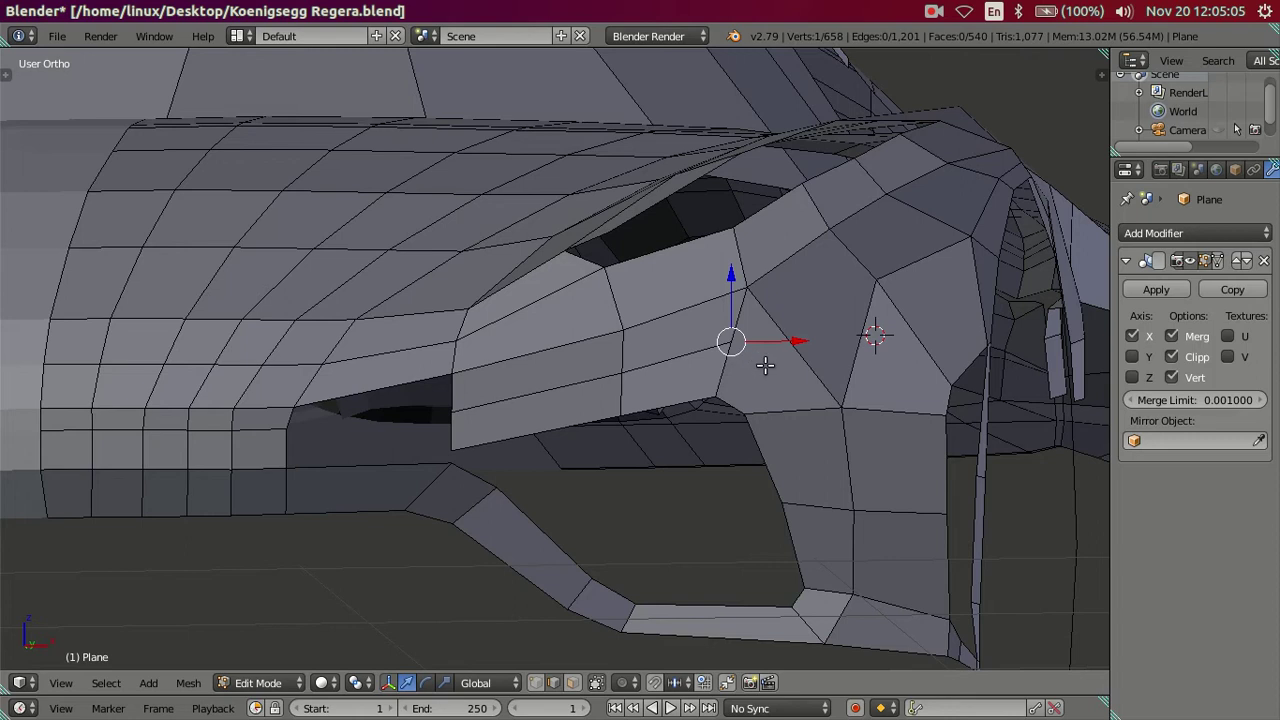
right_click(785, 335)
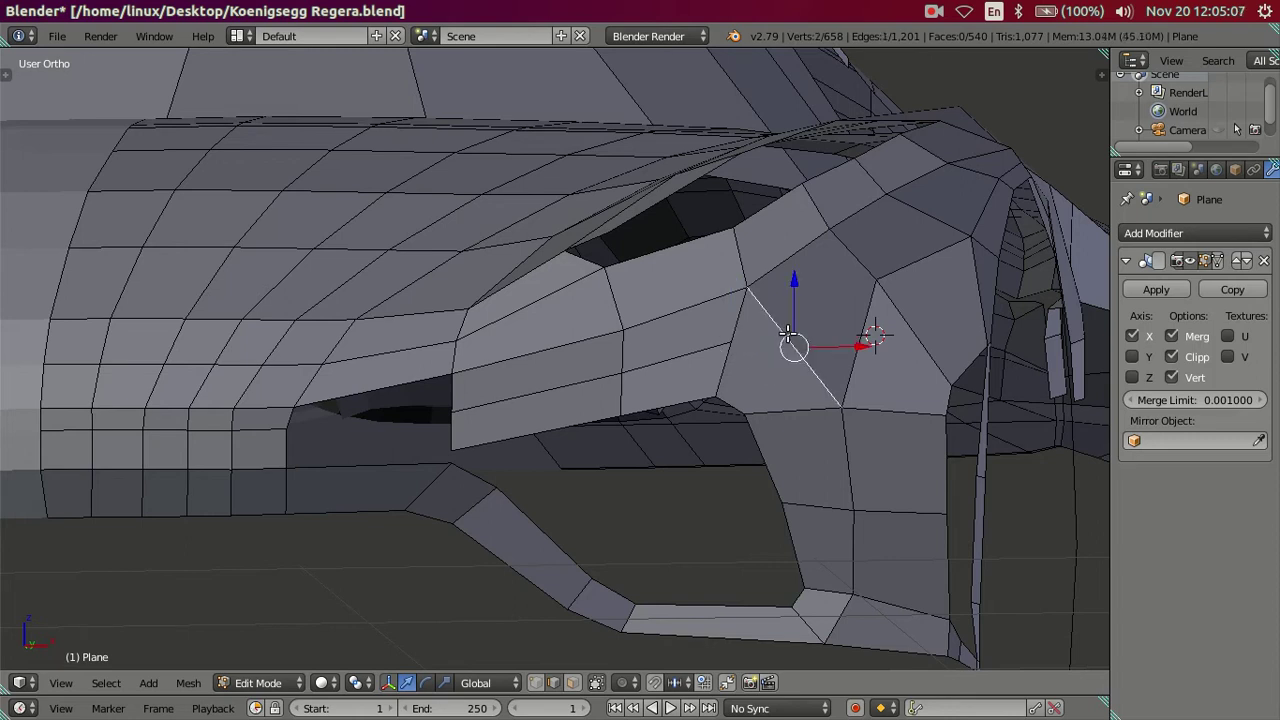
key("shift+s")
left_click(805, 410)
Step: Delete the upper and lower triangular faces to the right of the side vent
key("ctrl+Tab")
key("3")
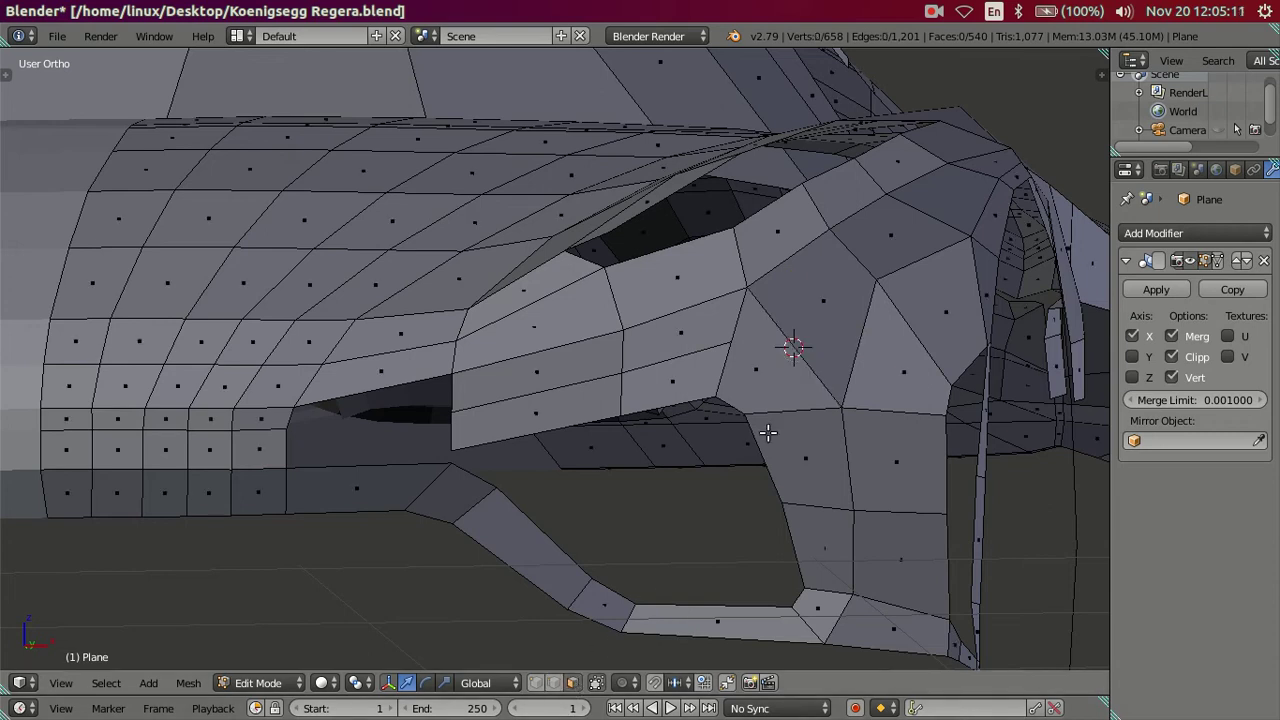
right_click(818, 332)
key("x")
left_click(787, 268)
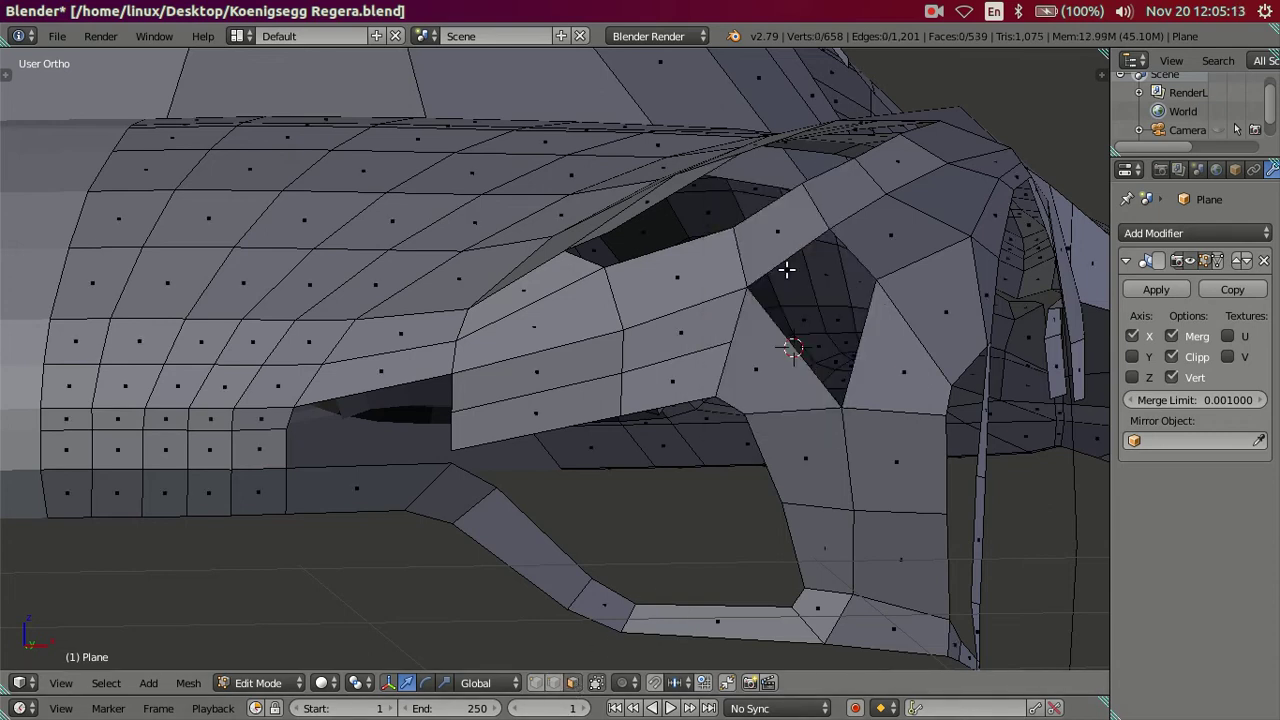
right_click(762, 369)
key("x")
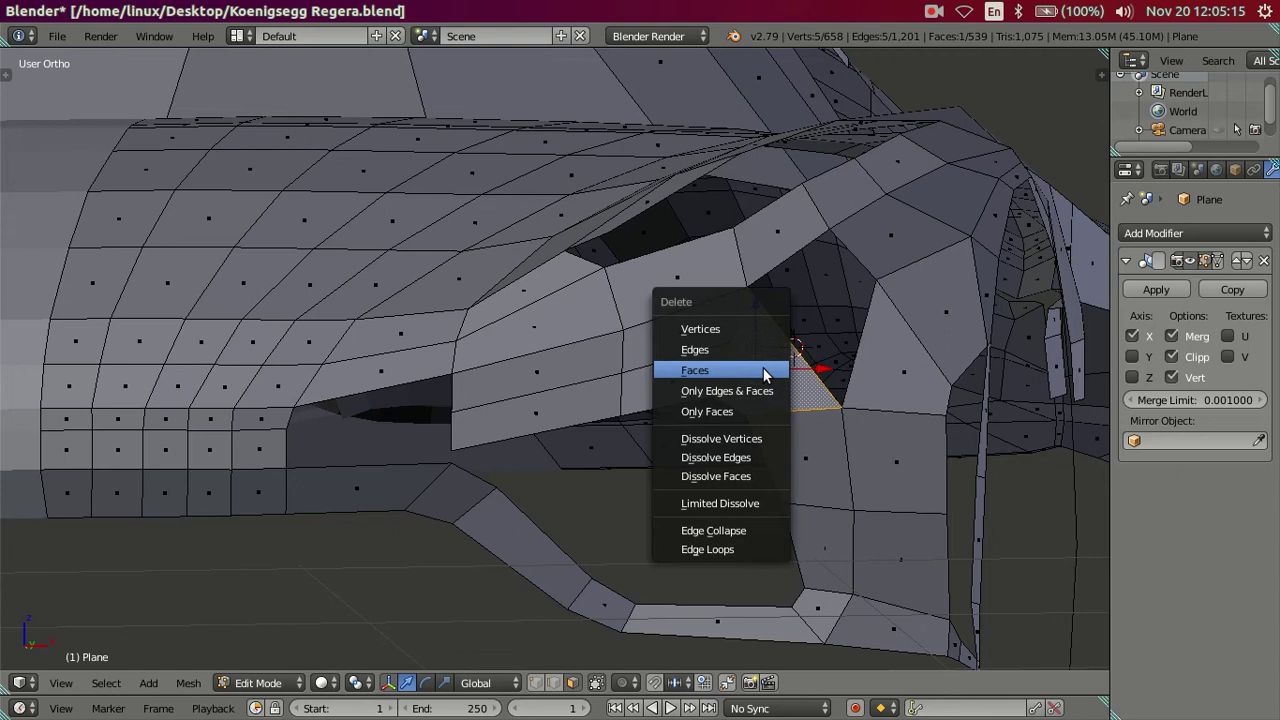
left_click(763, 367)
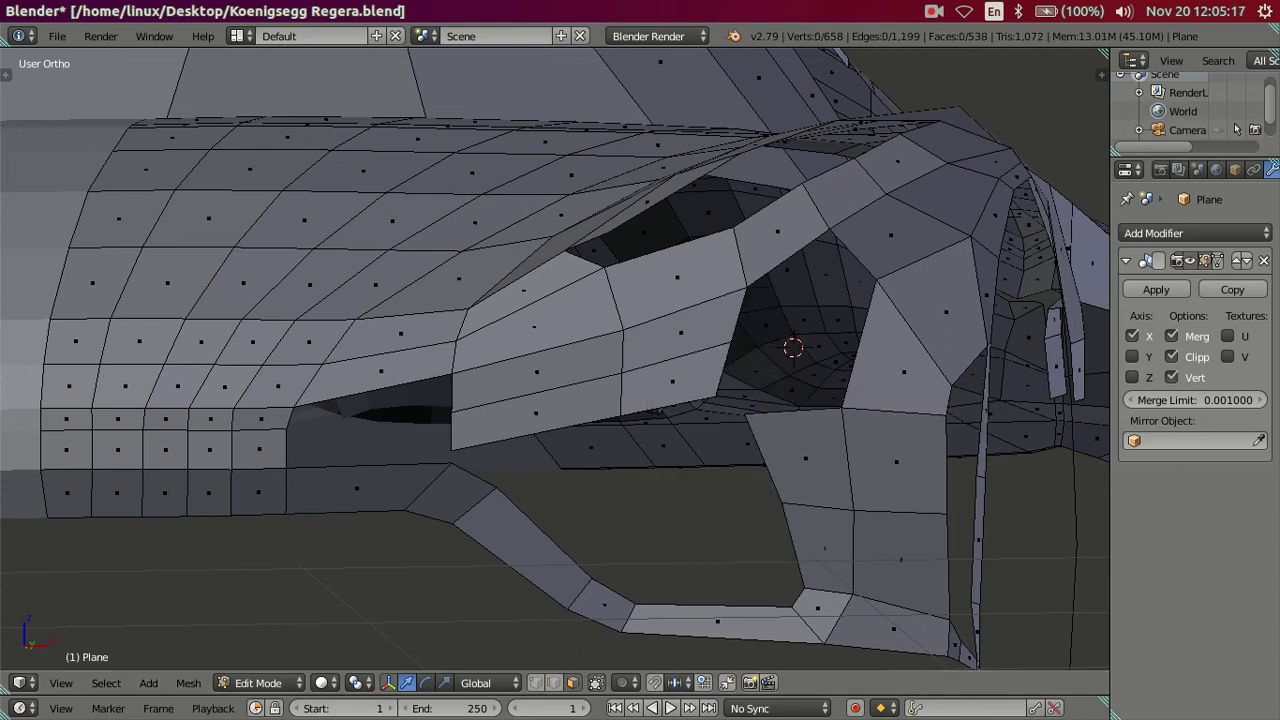
Step: Snap the hole's corner vertex to the 3D cursor, check the front view, then slide it along Y
left_click(535, 682)
scroll(701, 516, "up", 3)
right_click(633, 466)
key("shift+s")
left_click(706, 400)
mouse_move(616, 504)
middle_mouse_down()
mouse_move(591, 534)
mouse_move(650, 498)
middle_mouse_up()
key("KP_1")
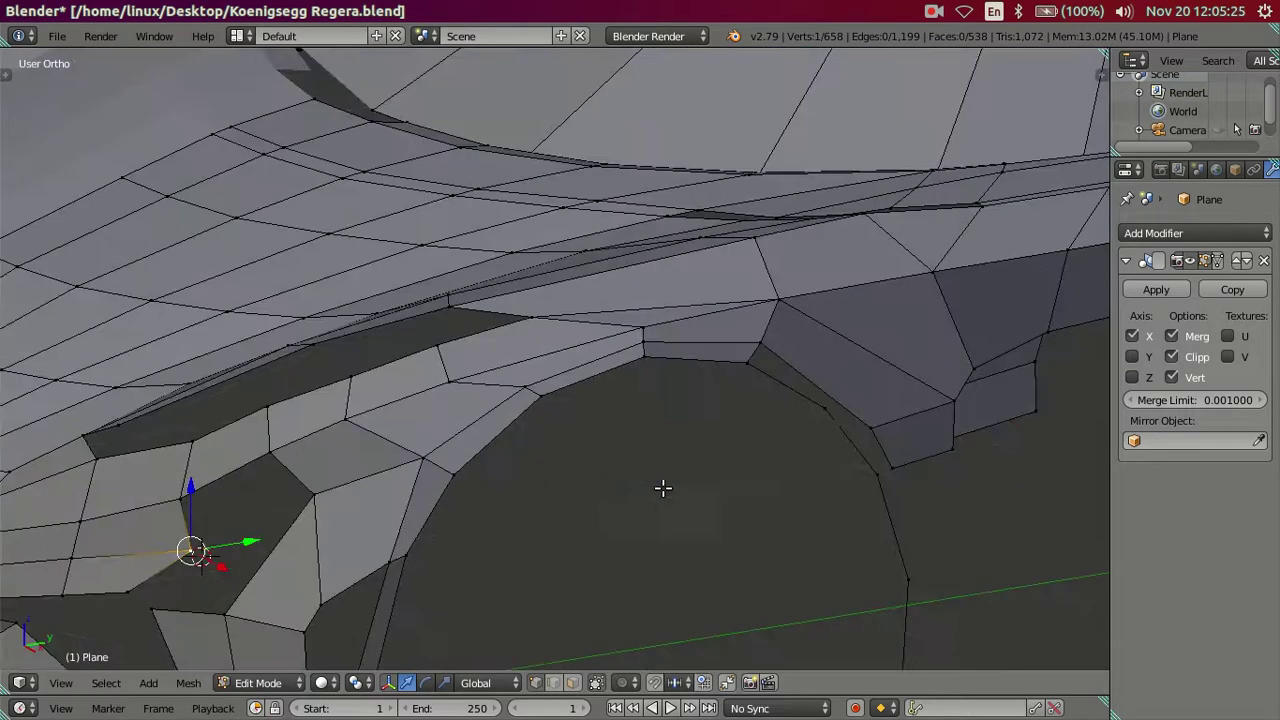
mouse_move(896, 406)
middle_mouse_down()
mouse_move(110, 431)
mouse_move(614, 366)
mouse_move(591, 491)
mouse_move(583, 387)
mouse_move(566, 391)
middle_mouse_up()
key("g")
key("y")
left_click(555, 482)
Step: Fill a triangle and then a quad to close the hole beside the side vent
scroll(586, 371, "up", 3)
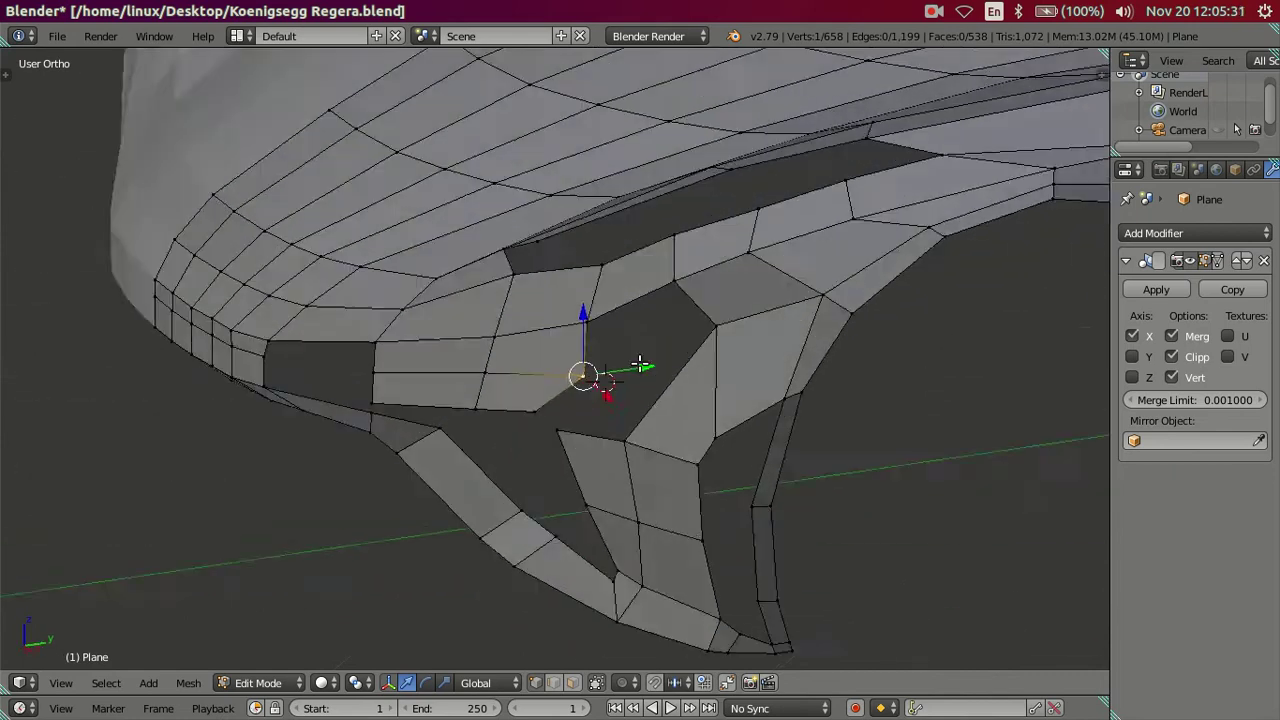
scroll(693, 340, "up", 2)
middle_click_drag(693, 340, 657, 357)
left_click(632, 368, "shift")
left_click(651, 388, "shift")
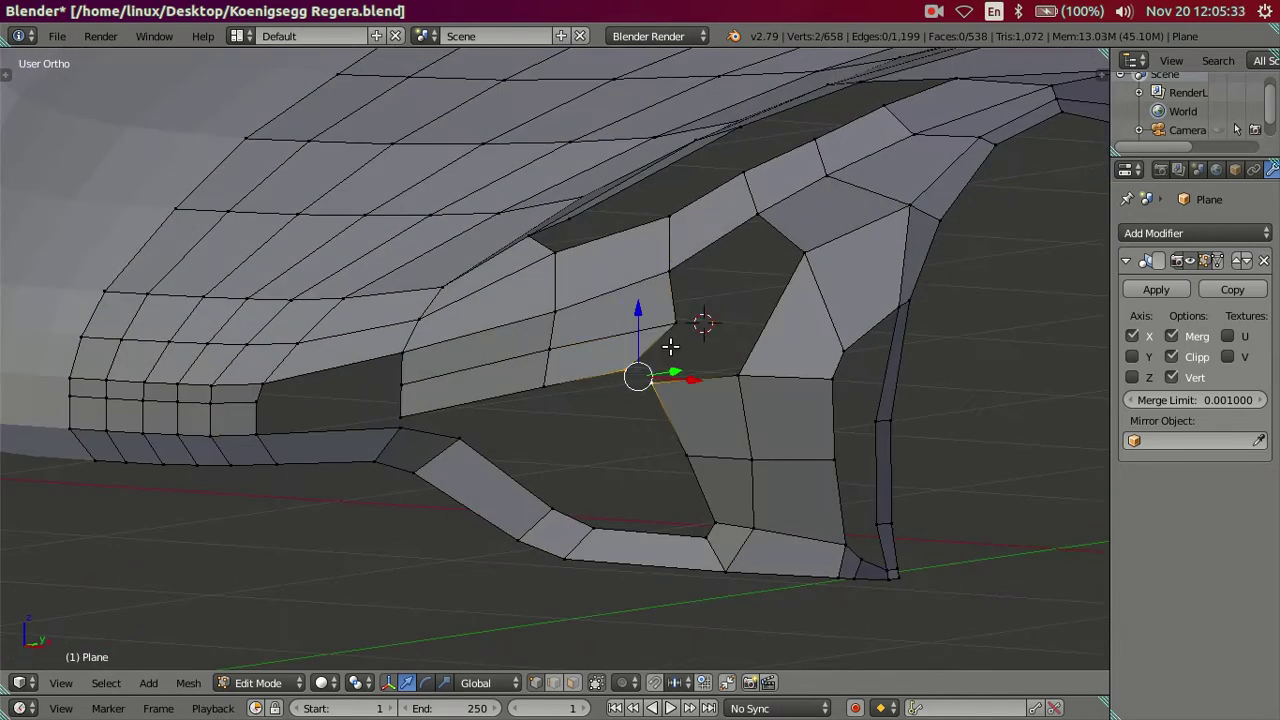
key("f")
left_click(676, 322)
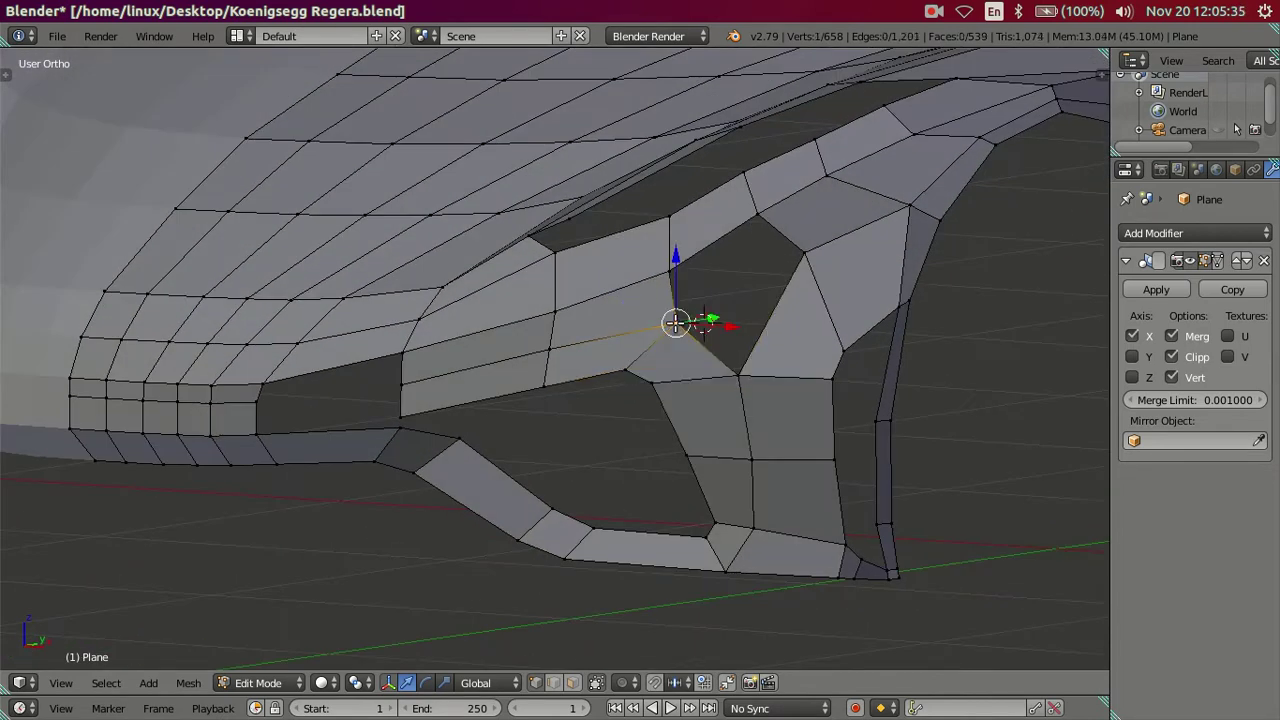
left_click(797, 253, "shift")
left_click(757, 215, "shift")
left_click(667, 268, "shift")
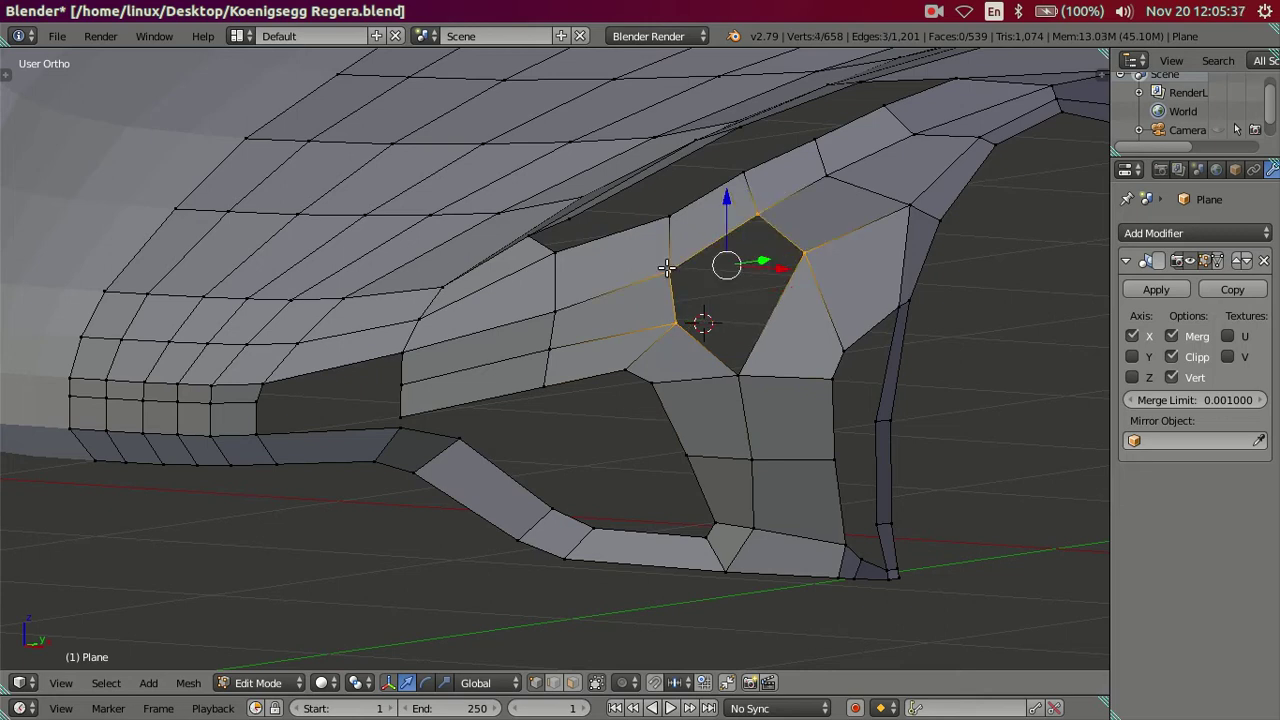
key("f")
key("a")
Step: Fill a triangle across the open gap toward the wheel arch
mouse_move(664, 325)
middle_mouse_down()
mouse_move(688, 370)
mouse_move(666, 346)
mouse_move(737, 317)
mouse_move(462, 375)
mouse_move(424, 435)
middle_mouse_up()
right_click(681, 368)
right_click(640, 340, "shift")
right_click(733, 290, "shift")
key("f")
key("a")
Step: Fill a quad above the lower edge and merge two stray vertices at the last one
scroll(424, 435, "up", 3)
right_click(262, 436)
right_click(432, 400, "ctrl")
right_click(435, 400, "ctrl")
key("f")
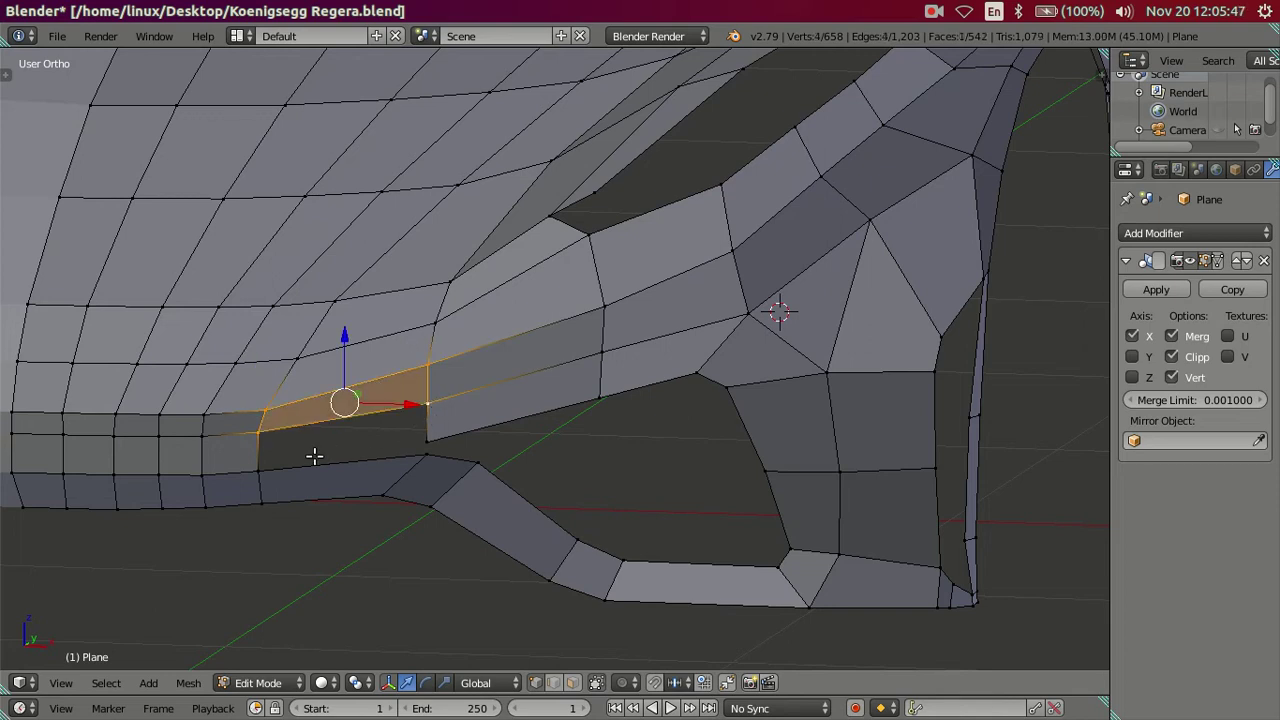
right_click(427, 455)
right_click(427, 440, "shift")
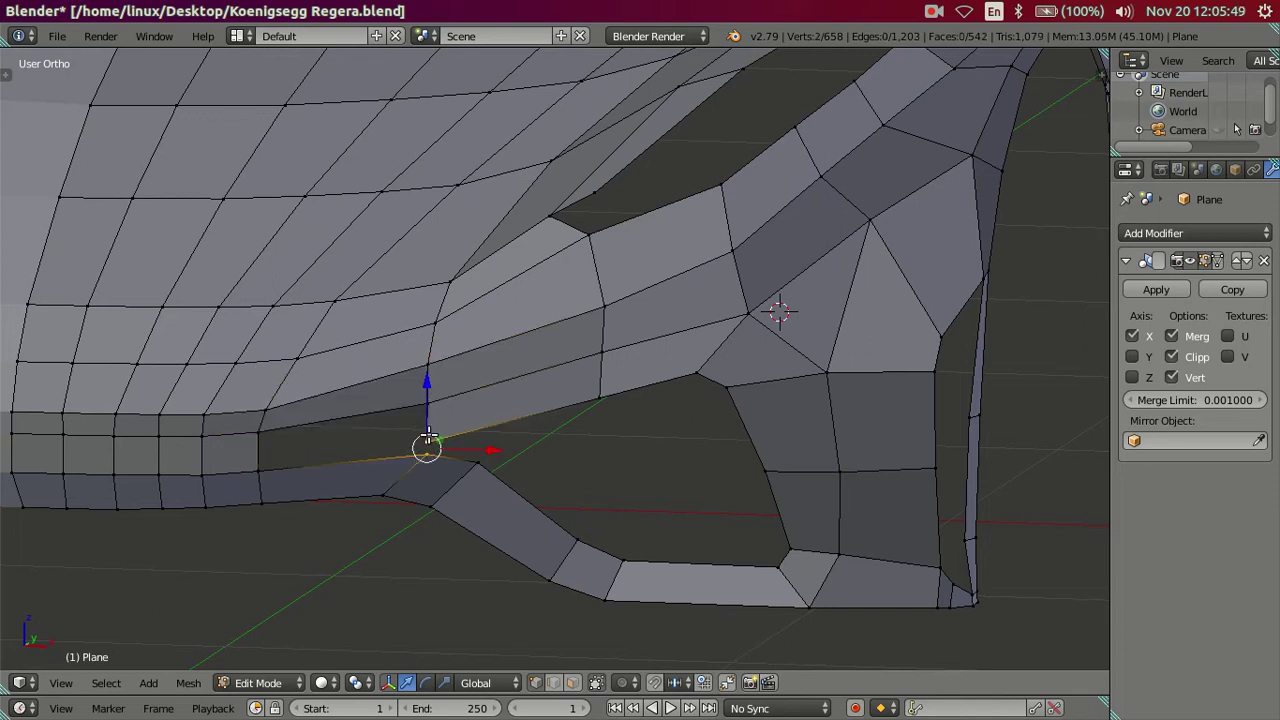
key("alt+m")
left_click(430, 437)
Step: Fill the final four-vertex face along the lower edge and leave Edit Mode to preview
right_click(256, 452, "shift")
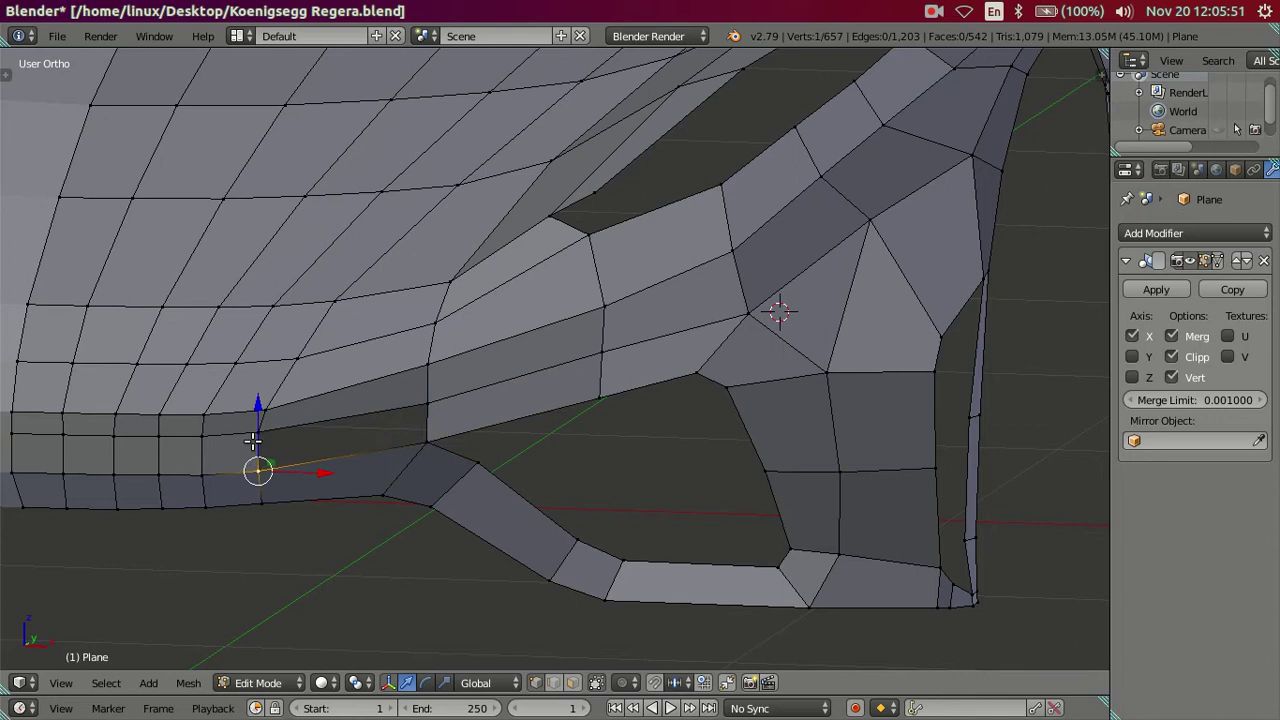
right_click(425, 410, "shift")
right_click(427, 450, "shift")
key("f")
key("a")
mouse_move(608, 523)
middle_mouse_down()
mouse_move(700, 549)
mouse_move(616, 424)
mouse_move(574, 434)
mouse_move(514, 389)
mouse_move(494, 437)
mouse_move(490, 372)
mouse_move(543, 357)
mouse_move(364, 437)
mouse_move(420, 400)
mouse_move(528, 428)
mouse_move(297, 428)
mouse_move(357, 394)
mouse_move(312, 432)
middle_mouse_up()
key("Tab")
key("Tab")
Step: Select the fender-edge vertices and shift them slightly along Y
right_click(184, 425)
right_click(302, 424, "ctrl")
middle_click_drag(386, 444, 280, 466)
left_click_drag(463, 396, 475, 395)
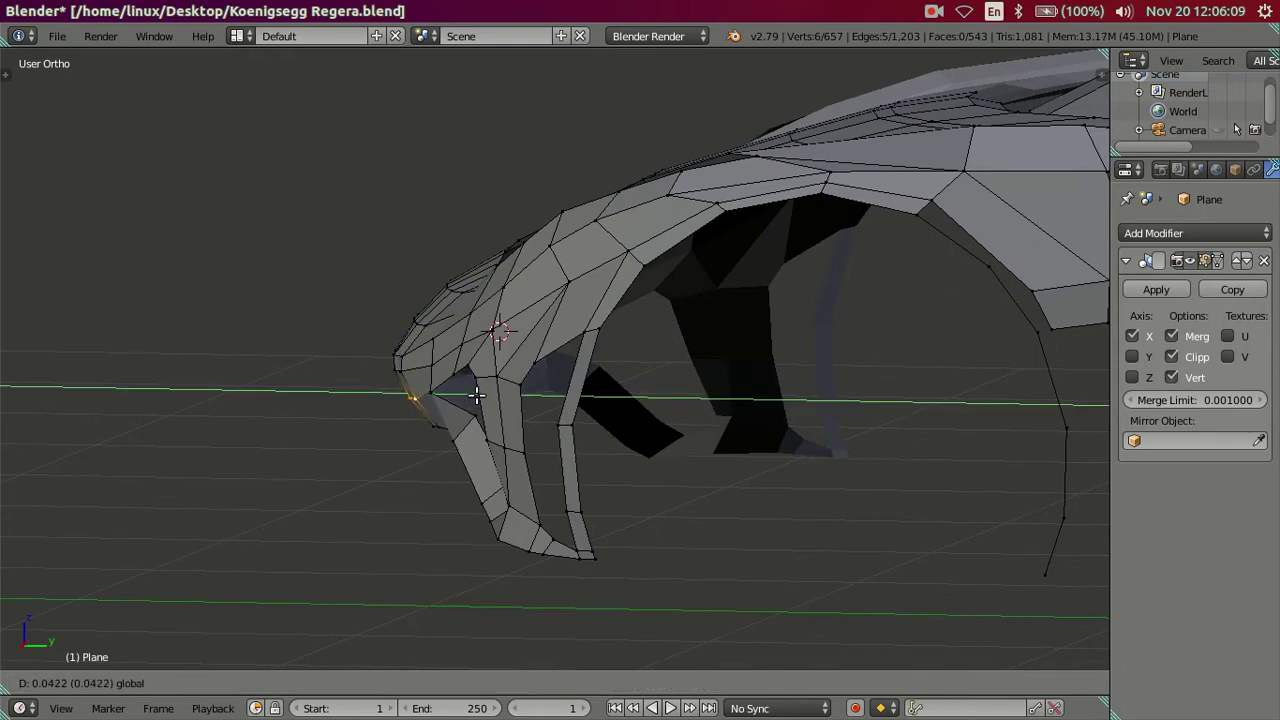
left_click_drag(477, 395, 477, 395)
middle_click_drag(477, 395, 550, 355)
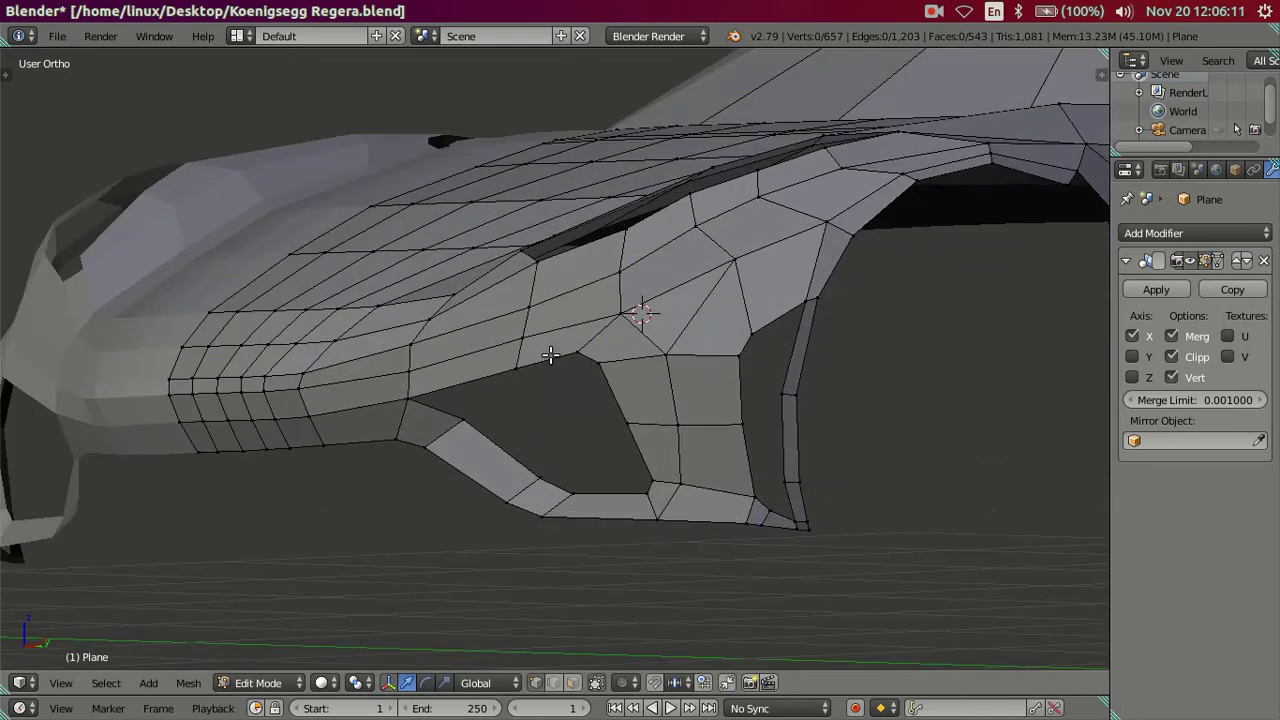
mouse_move(393, 374)
middle_mouse_down()
mouse_move(366, 409)
mouse_move(293, 439)
middle_mouse_up()
Step: Nudge the vertex path beside the side vent and one nearby vertex along Y
left_click(430, 344)
left_click(497, 357, "ctrl")
mouse_move(540, 358)
left_mouse_down()
mouse_move(524, 355)
mouse_move(514, 394)
left_mouse_up()
mouse_move(514, 394)
middle_mouse_down()
mouse_move(860, 463)
mouse_move(803, 311)
mouse_move(638, 467)
mouse_move(591, 466)
mouse_move(560, 323)
mouse_move(551, 423)
mouse_move(561, 234)
middle_mouse_up()
right_click(560, 323)
mouse_move(546, 234)
left_mouse_down()
mouse_move(552, 273)
mouse_move(563, 271)
left_mouse_up()
Step: Inspect the wheel arch from several angles, starting and cancelling a Ctrl+R loop cut
mouse_move(609, 284)
middle_mouse_down()
mouse_move(708, 406)
mouse_move(514, 271)
mouse_move(451, 191)
mouse_move(437, 187)
mouse_move(391, 260)
mouse_move(377, 223)
mouse_move(471, 243)
mouse_move(612, 213)
mouse_move(697, 214)
middle_mouse_up()
scroll(697, 214, "down", 3)
mouse_move(571, 366)
middle_mouse_down()
mouse_move(709, 263)
mouse_move(674, 309)
mouse_move(583, 334)
mouse_move(479, 320)
middle_mouse_up()
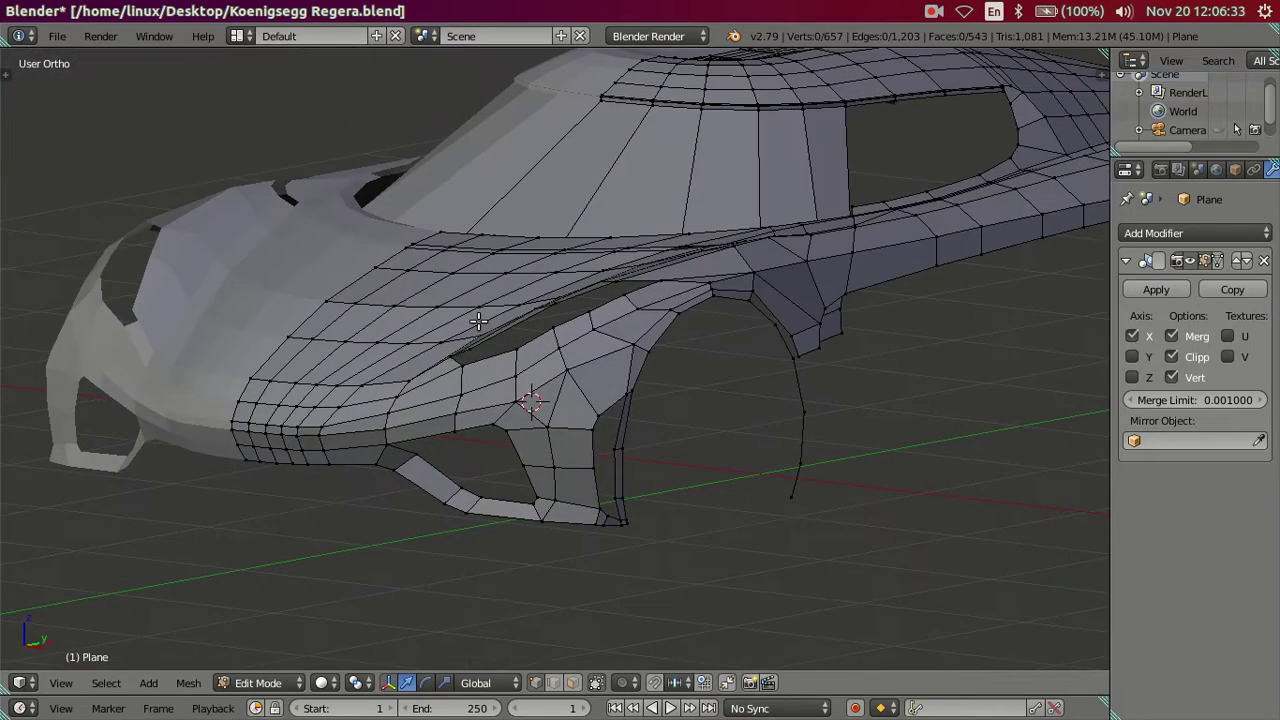
scroll(479, 320, "up", 1)
scroll(539, 429, "up", 1)
mouse_move(539, 429)
middle_mouse_down()
mouse_move(574, 486)
mouse_move(571, 509)
mouse_move(589, 437)
mouse_move(569, 423)
mouse_move(565, 438)
mouse_move(617, 457)
mouse_move(631, 509)
mouse_move(545, 440)
mouse_move(555, 437)
middle_mouse_up()
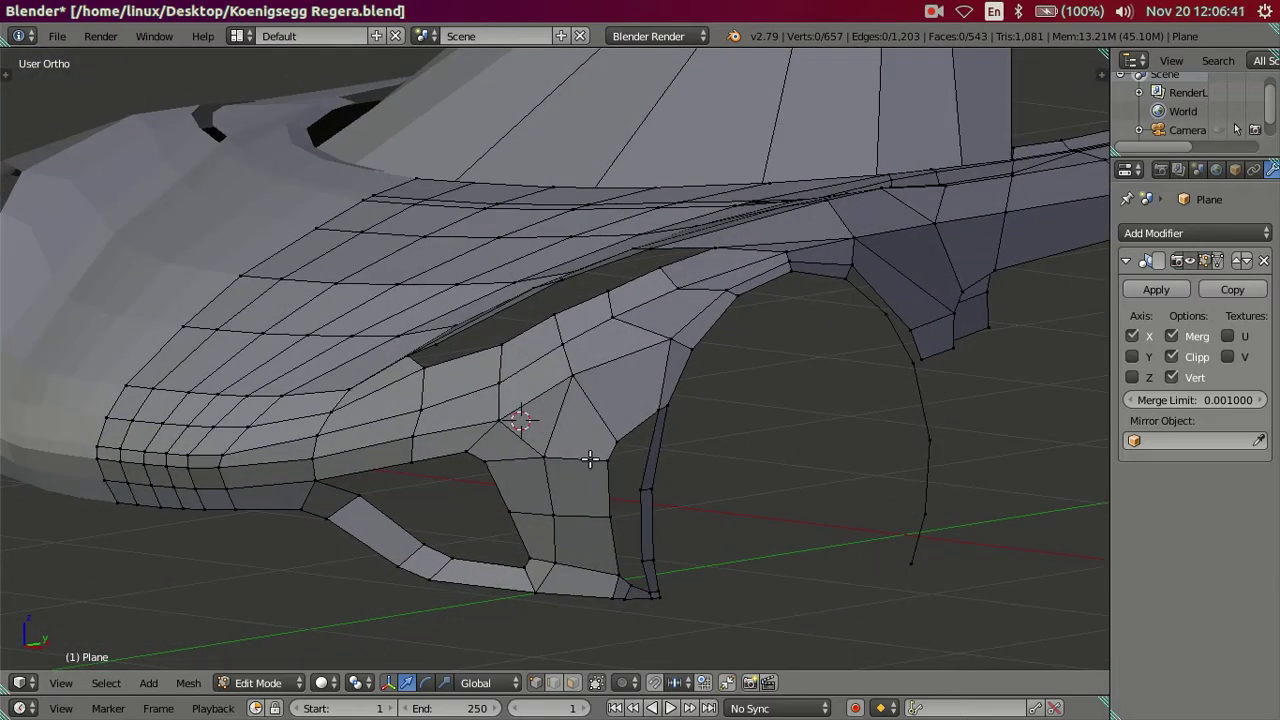
key("ctrl+r")
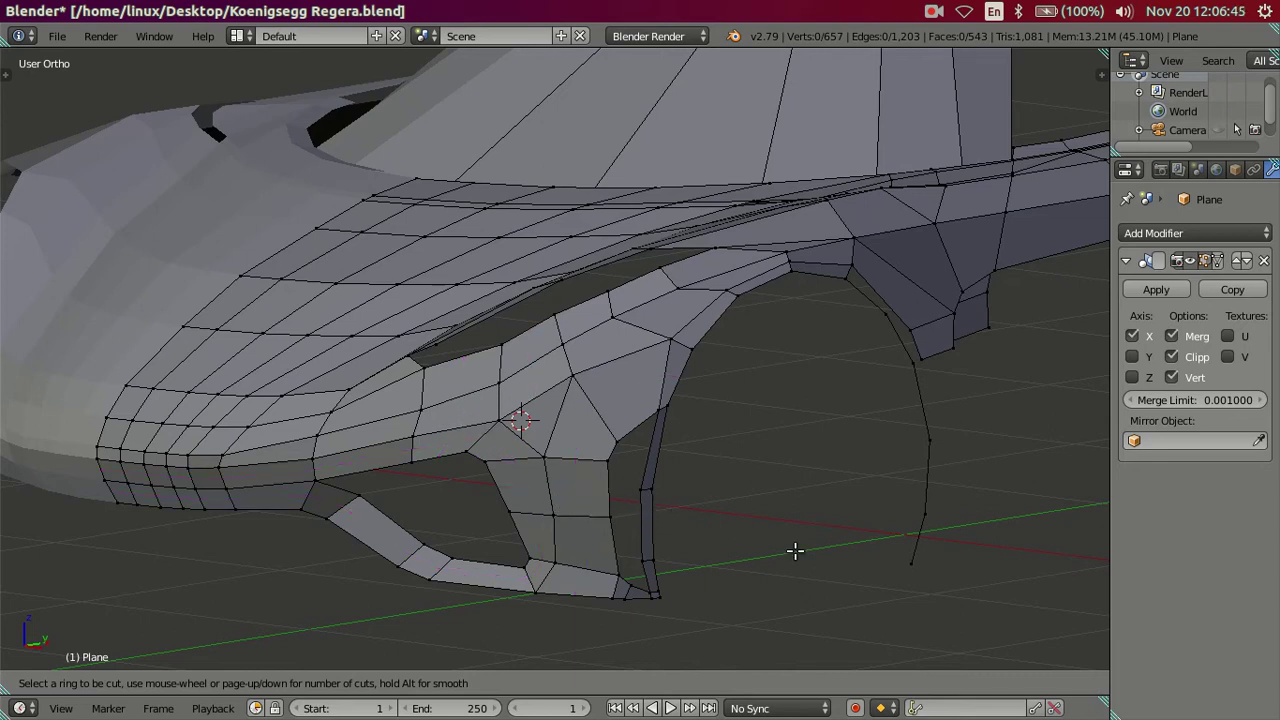
key("Escape")
mouse_move(743, 500)
middle_mouse_down()
mouse_move(674, 471)
mouse_move(617, 511)
mouse_move(641, 566)
mouse_move(709, 591)
mouse_move(823, 537)
mouse_move(849, 491)
mouse_move(832, 490)
middle_mouse_up()
Step: Switch to front view and show the mesh as wireframe over the front reference
key("KP_1")
scroll(694, 520, "up", 3)
scroll(694, 520, "up", 1)
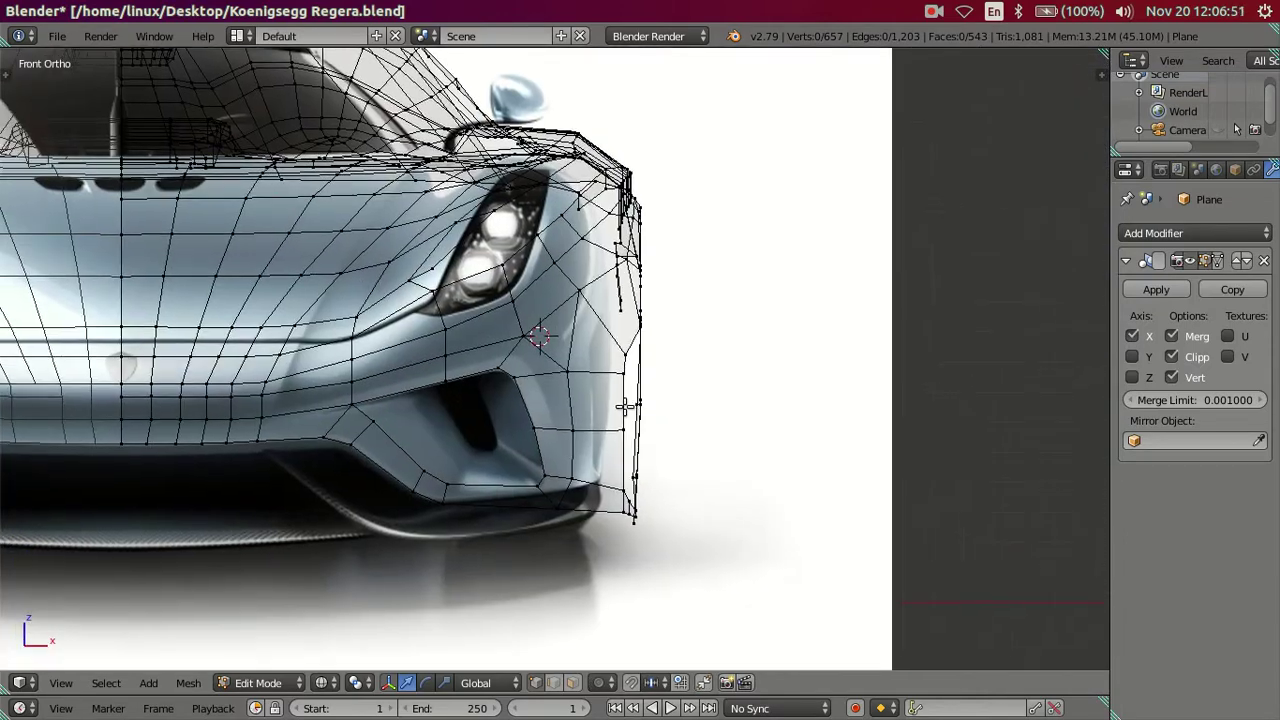
scroll(626, 457, "up", 2)
key("z")
scroll(626, 457, "up", 1)
key("z")
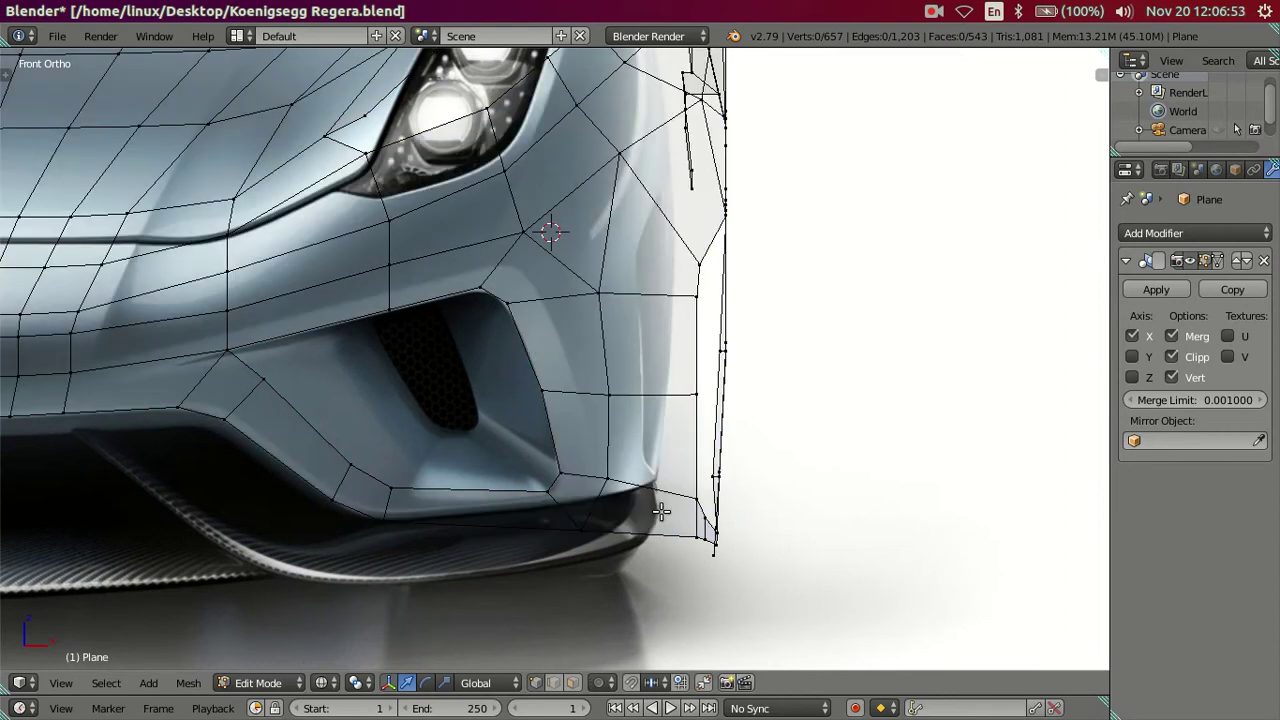
key("z")
key("z")
Step: Select six lower bumper-edge vertices and move them vertically along Z
right_click(390, 486)
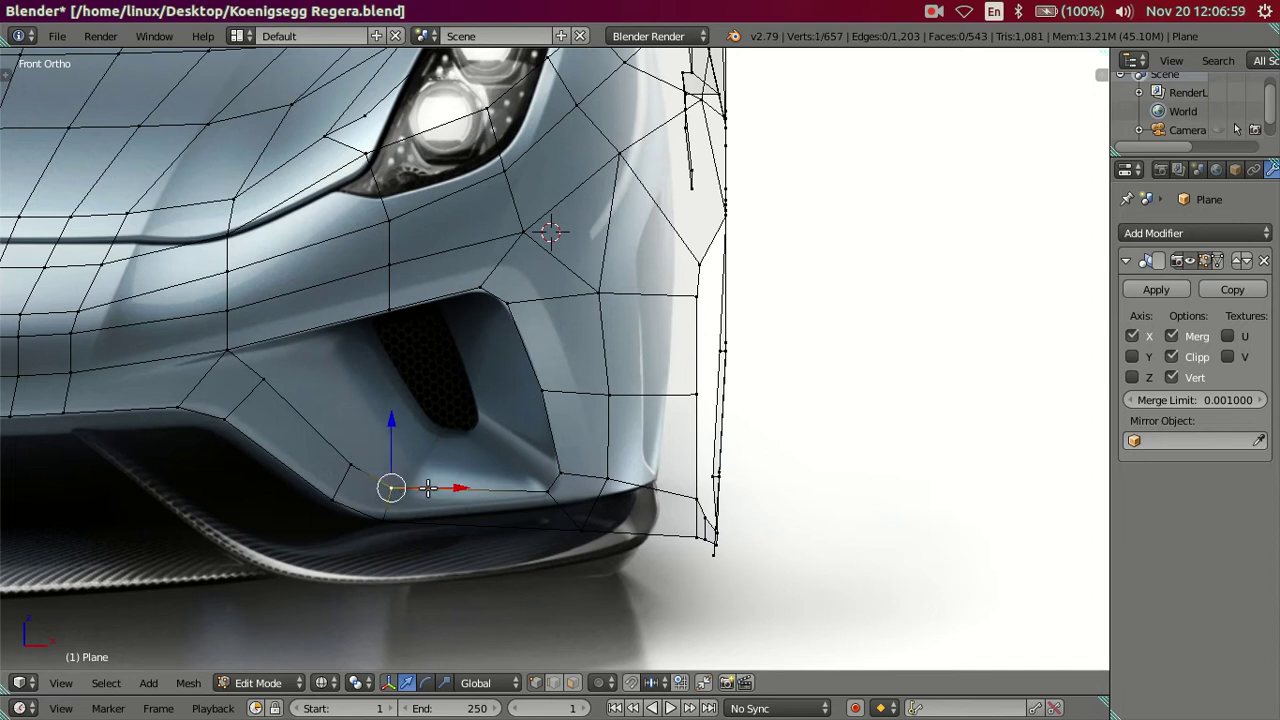
right_click(349, 465)
right_click(391, 487, "shift")
right_click(568, 538)
right_click(382, 524, "shift")
right_click(328, 505, "shift")
key("g")
key("z")
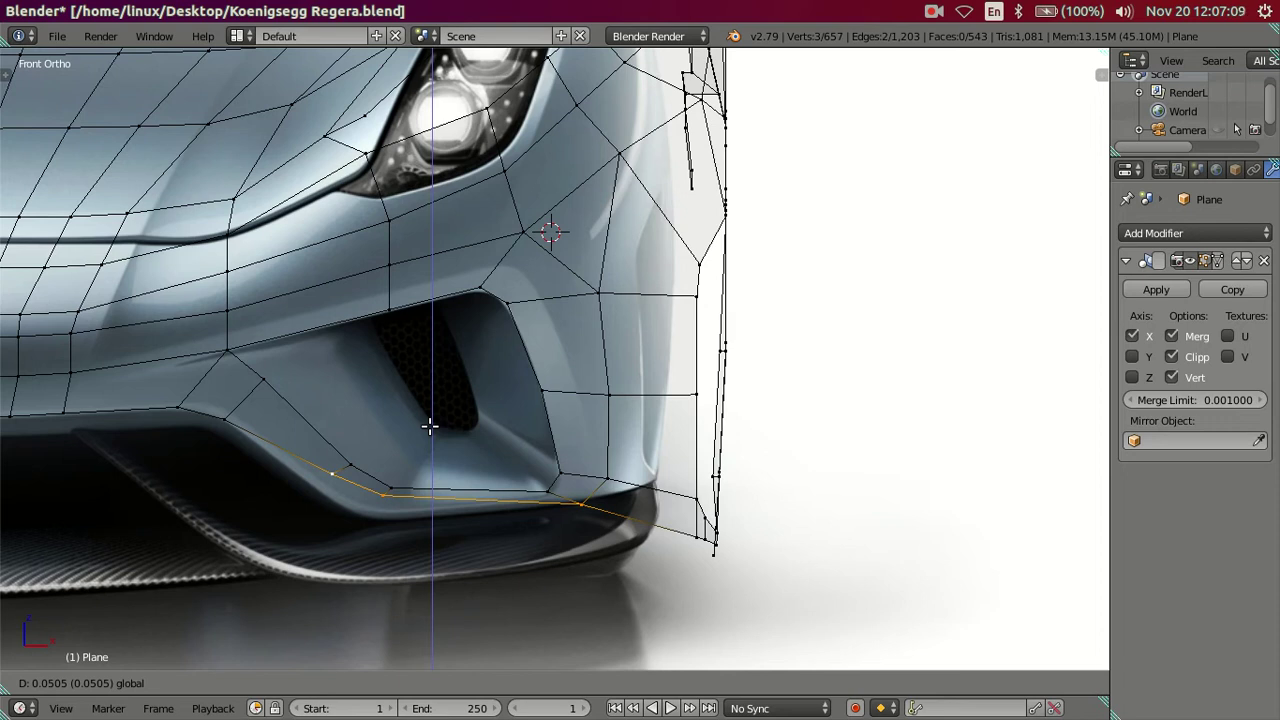
left_click(429, 426)
Step: Add three more lower-edge vertices, lower the edge along Z onto the bumper line, then deselect
right_click(606, 477, "shift")
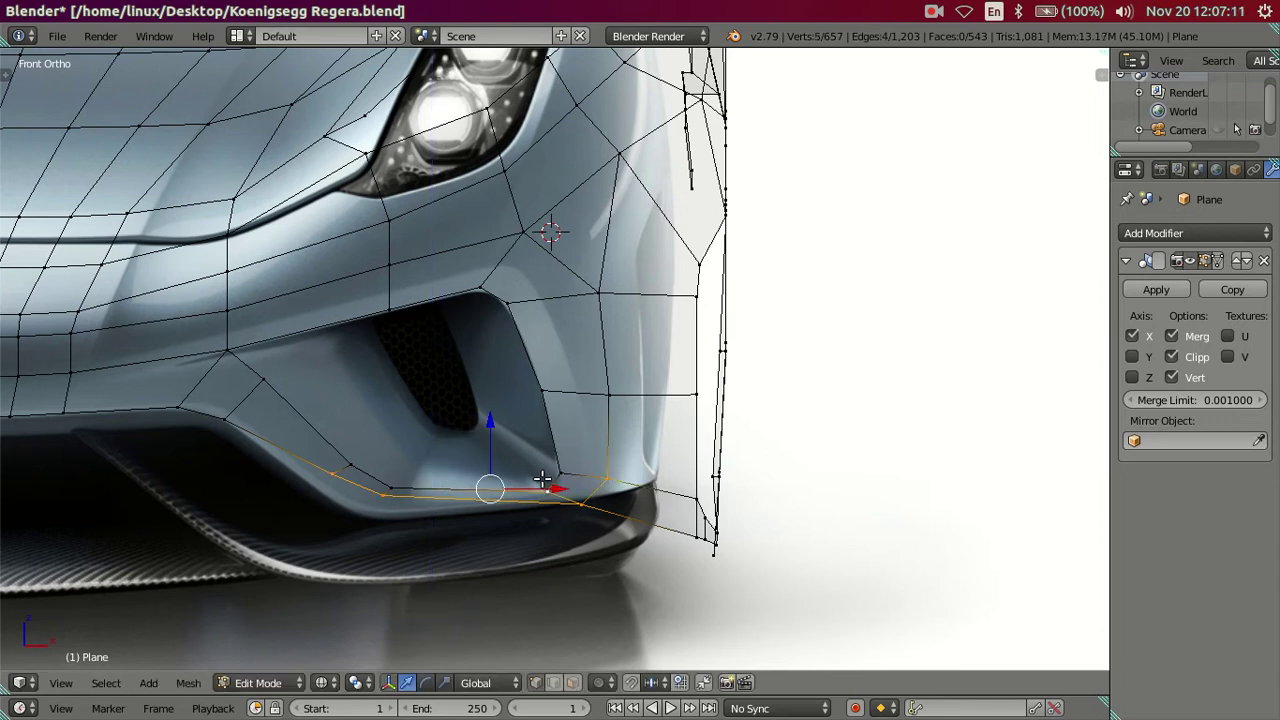
right_click(376, 465, "shift")
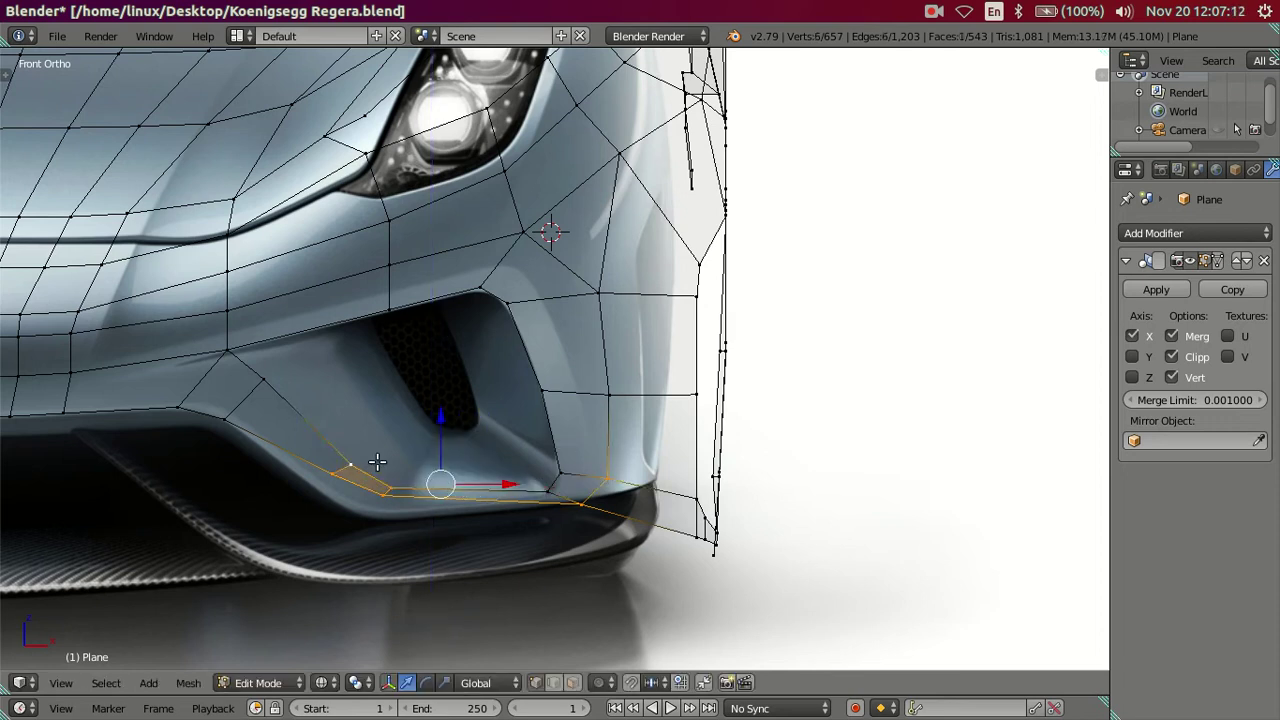
right_click(556, 470, "shift")
key("g")
key("z")
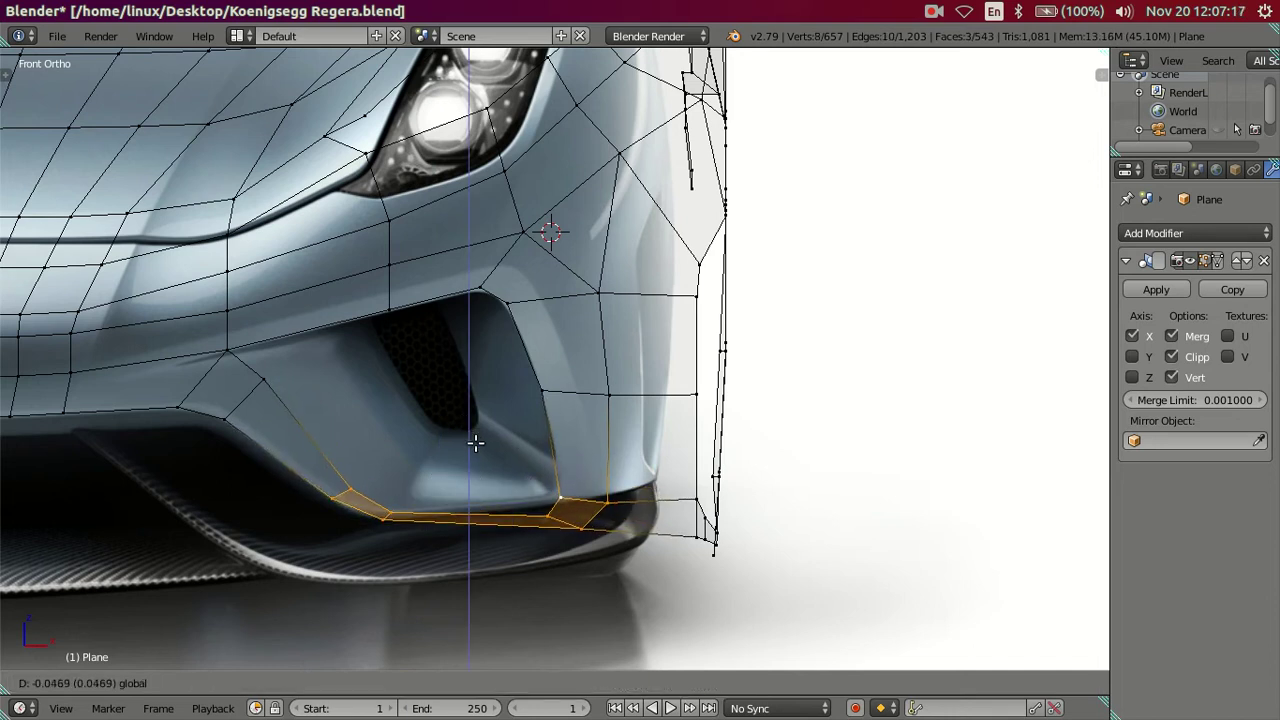
left_click(475, 443)
key("a")
mouse_move(737, 494)
middle_mouse_down()
mouse_move(543, 502)
mouse_move(540, 526)
mouse_move(766, 509)
mouse_move(686, 432)
mouse_move(660, 480)
mouse_move(654, 534)
mouse_move(697, 600)
mouse_move(533, 512)
middle_mouse_up()
Step: Slide the two intake lower-edge vertices about 0.026 along Y
right_click(536, 480)
right_click(405, 456, "shift")
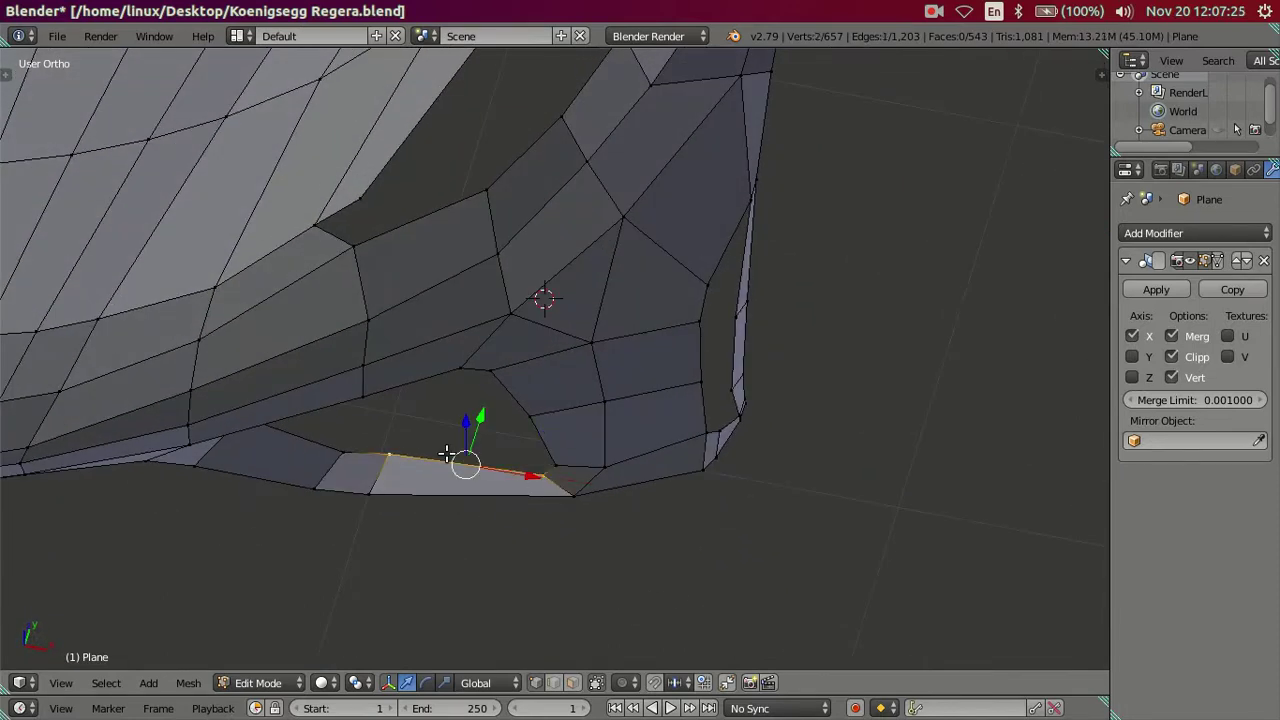
key("g")
key("y")
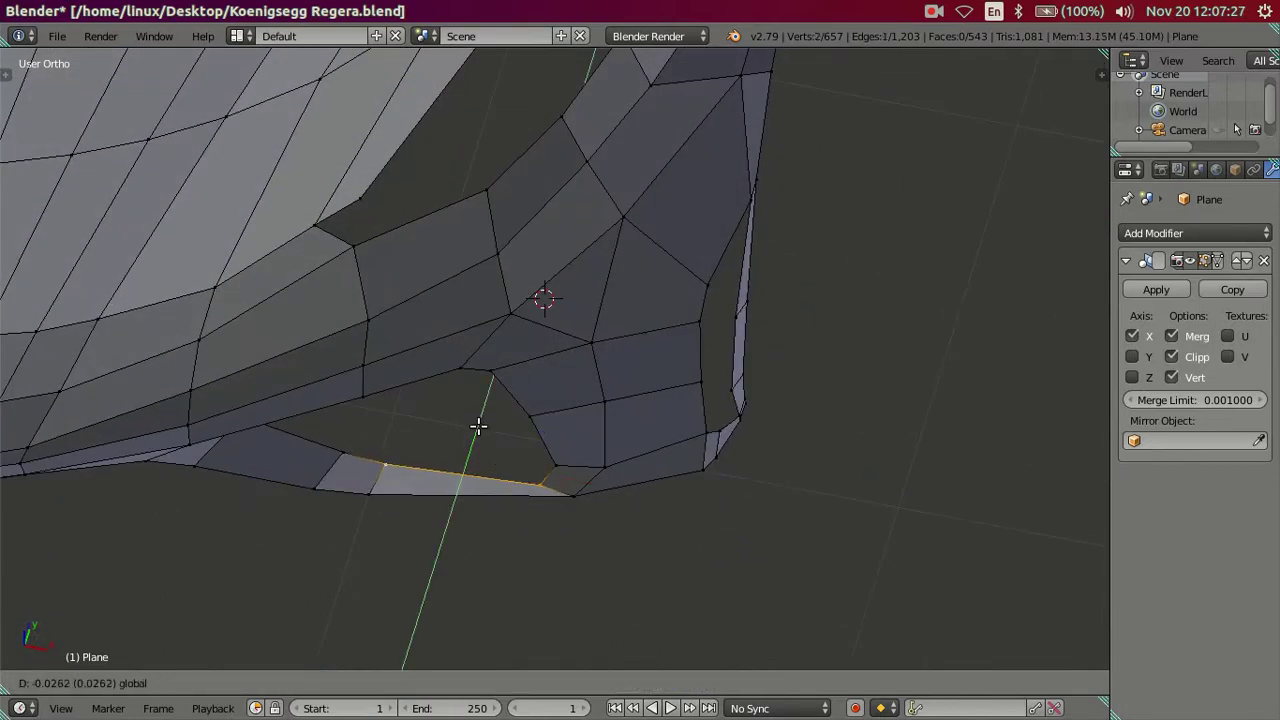
left_click(478, 426)
mouse_move(478, 426)
middle_mouse_down()
mouse_move(371, 429)
mouse_move(359, 387)
mouse_move(366, 406)
middle_mouse_up()
Step: Pick vertices on the vent's lower edge, then clear the selection and switch to Right Ortho view
right_click(436, 402)
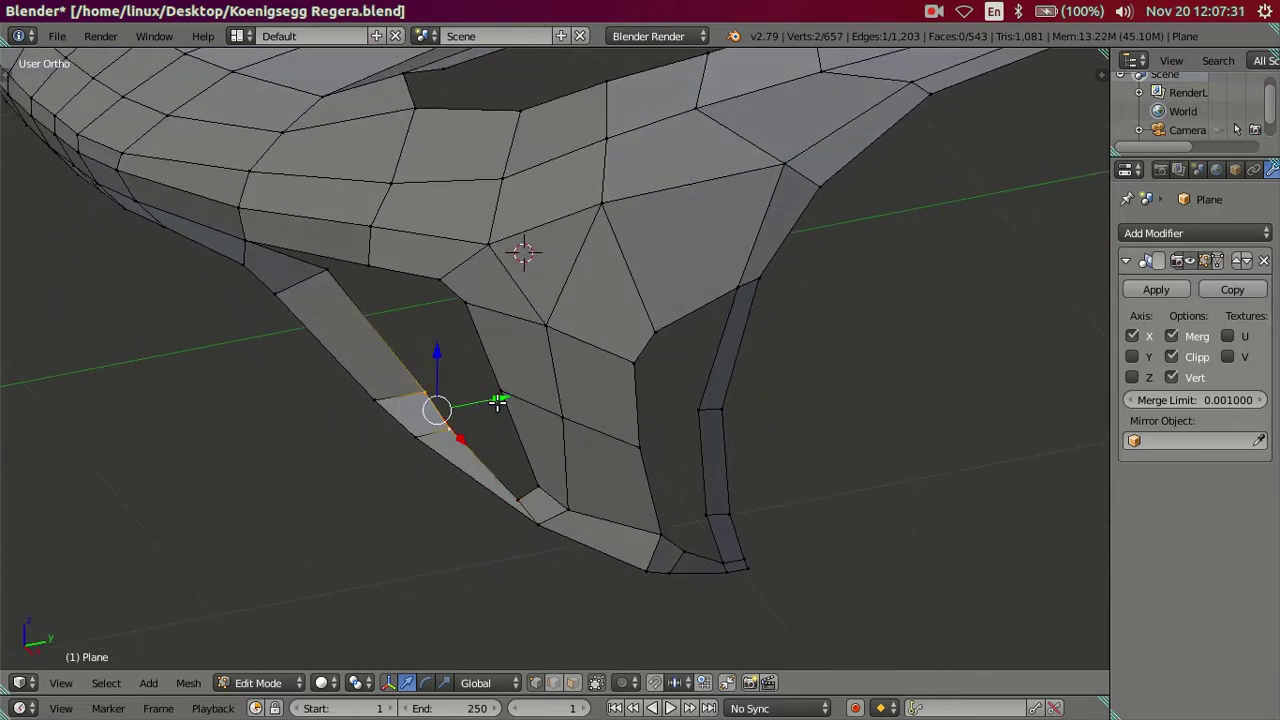
key("g")
left_click(477, 394)
right_click(477, 394, "shift")
mouse_move(477, 394)
middle_mouse_down()
mouse_move(449, 331)
mouse_move(486, 423)
mouse_move(601, 484)
mouse_move(386, 434)
mouse_move(515, 514)
middle_mouse_up()
key("a")
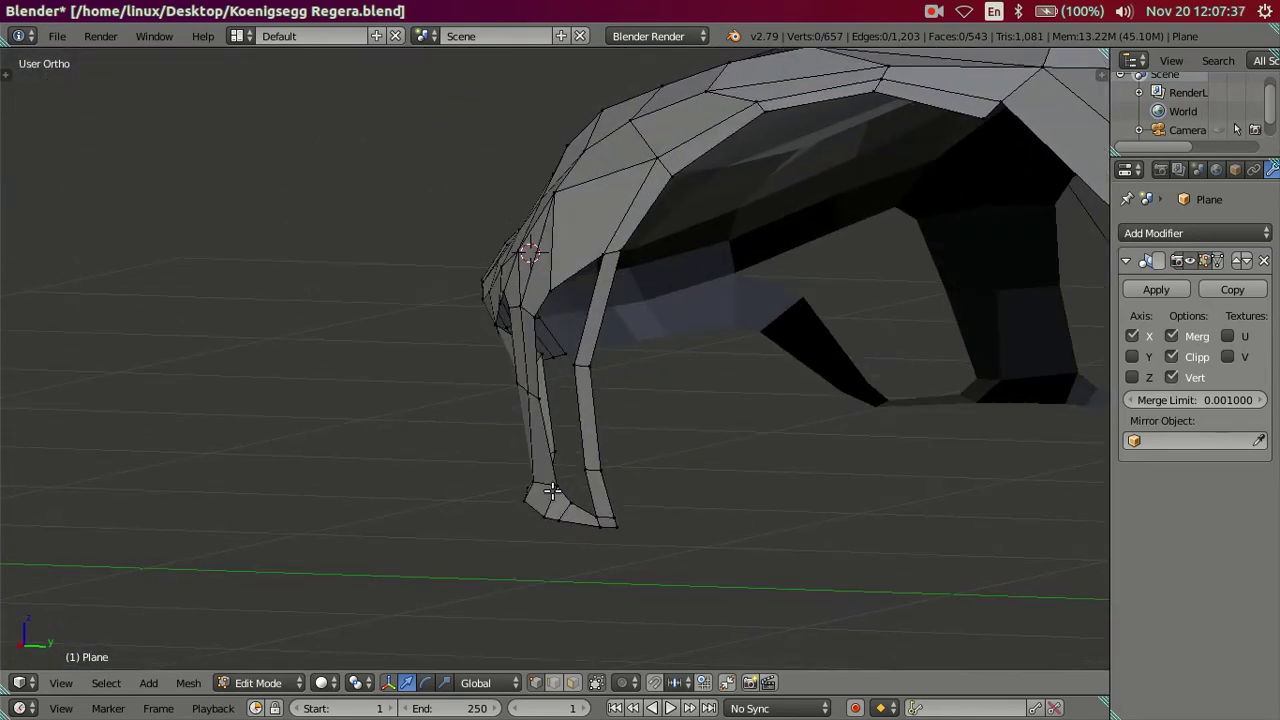
key("KP_3")
Step: Show wireframe, try a fender lower-edge vertex move, and re-enter Edit Mode in Right Ortho view
key("z")
scroll(502, 503, "up", 1)
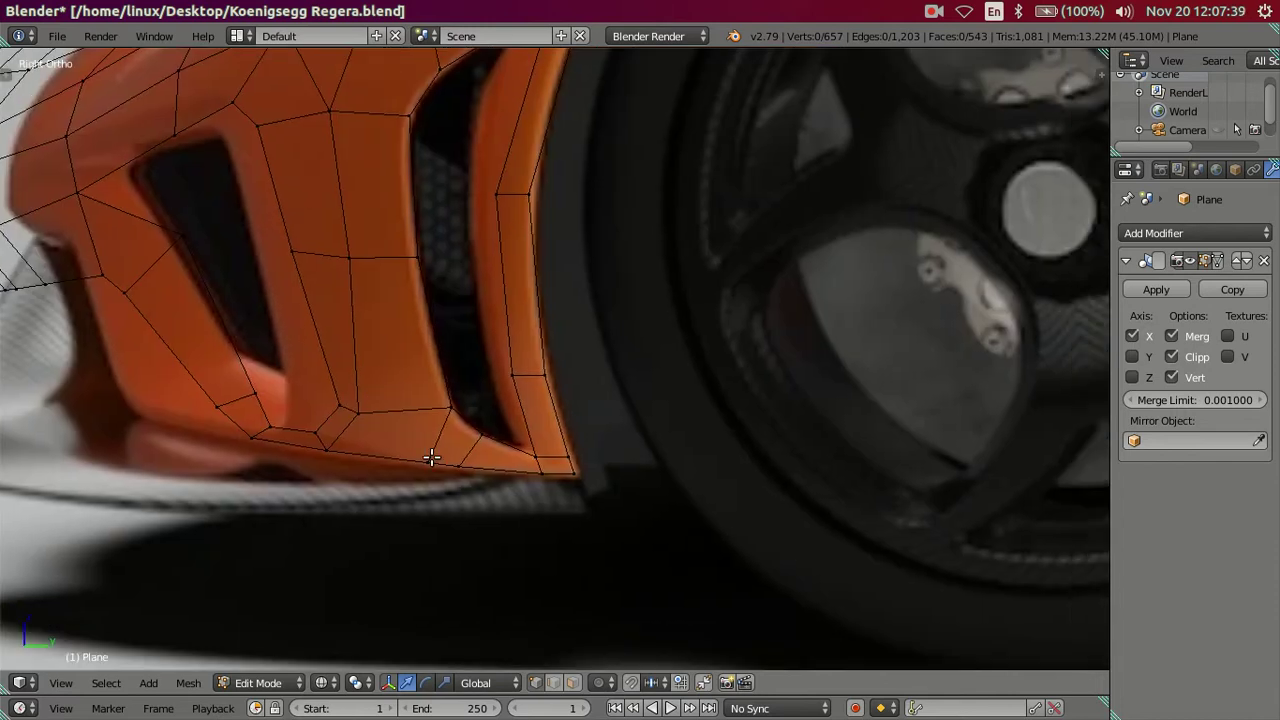
scroll(428, 457, "up", 1)
right_click(390, 510)
mouse_move(428, 516)
left_mouse_down()
mouse_move(493, 508)
mouse_move(442, 498)
left_mouse_up()
right_click(496, 508)
mouse_move(442, 498)
middle_mouse_down()
mouse_move(591, 537)
mouse_move(595, 385)
mouse_move(571, 323)
mouse_move(471, 403)
mouse_move(449, 471)
mouse_move(413, 487)
mouse_move(360, 402)
mouse_move(457, 398)
mouse_move(409, 402)
middle_mouse_up()
key("Tab")
key("KP_3")
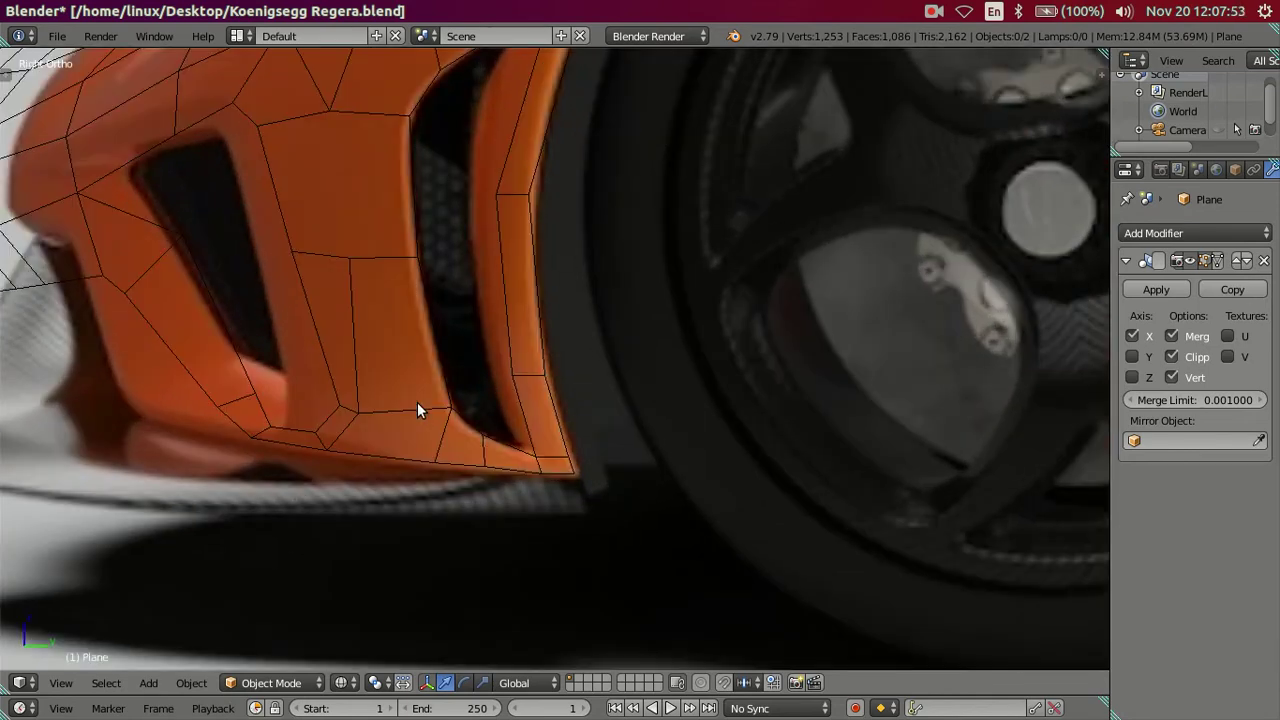
key("Tab")
scroll(348, 420, "up", 2)
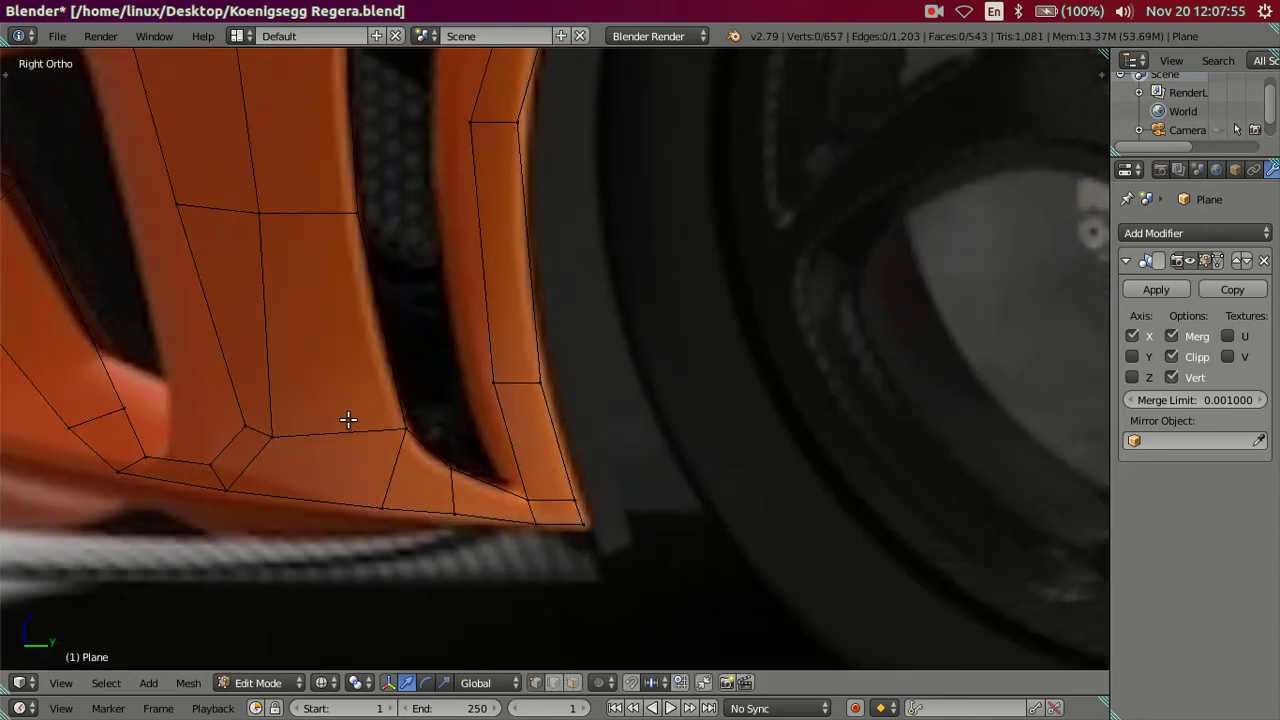
Step: Select the extra edge at the vent's lower corner and dissolve it
right_click(263, 427)
right_click(422, 428, "ctrl")
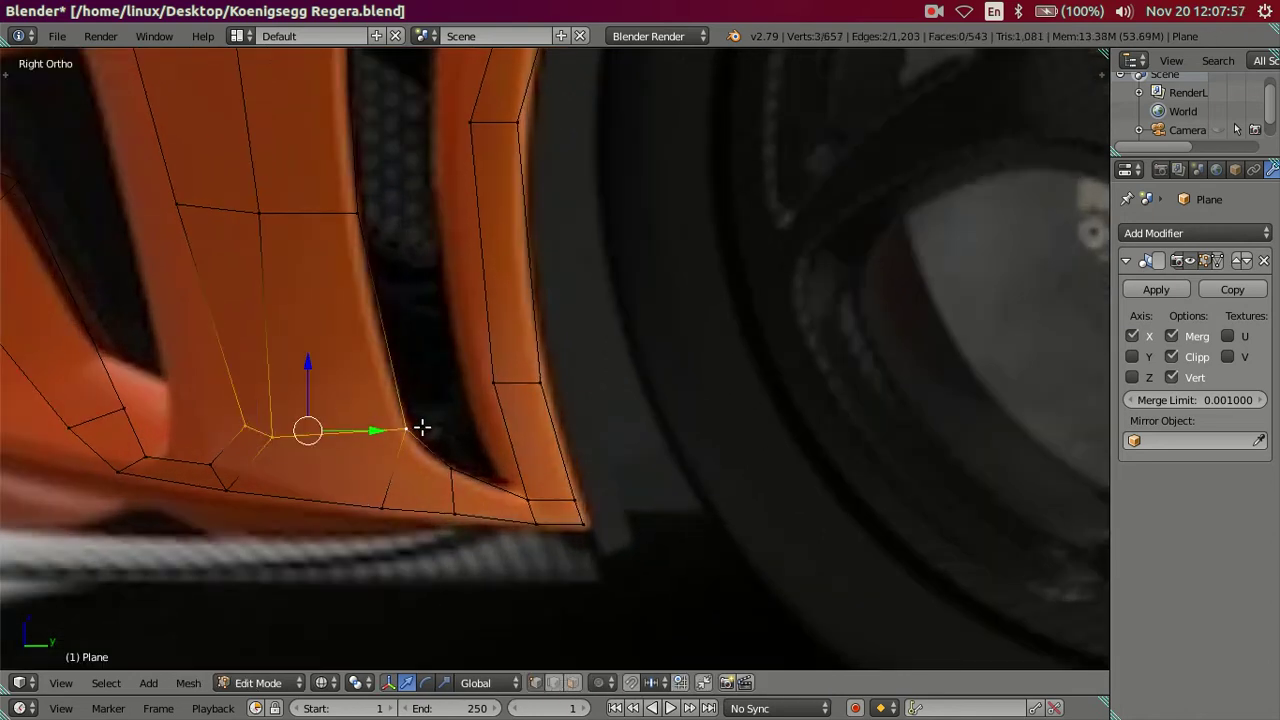
right_click(388, 504)
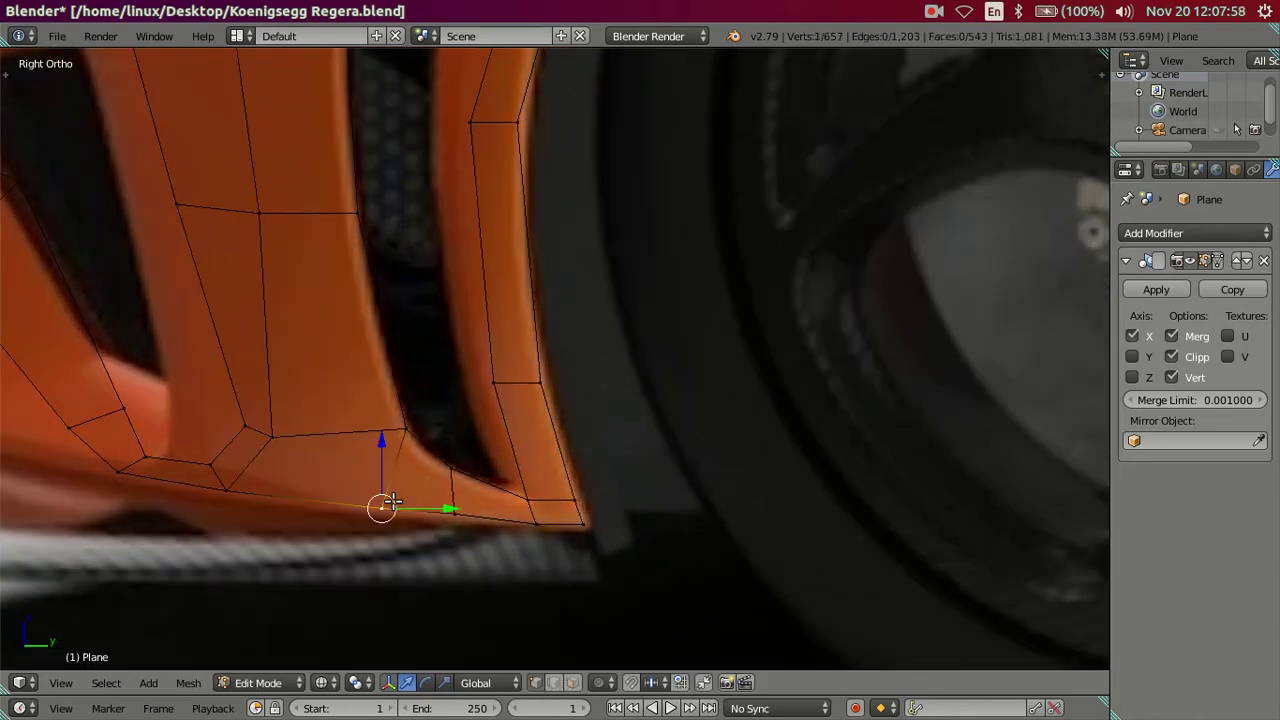
right_click(454, 513)
right_click(455, 474, "shift")
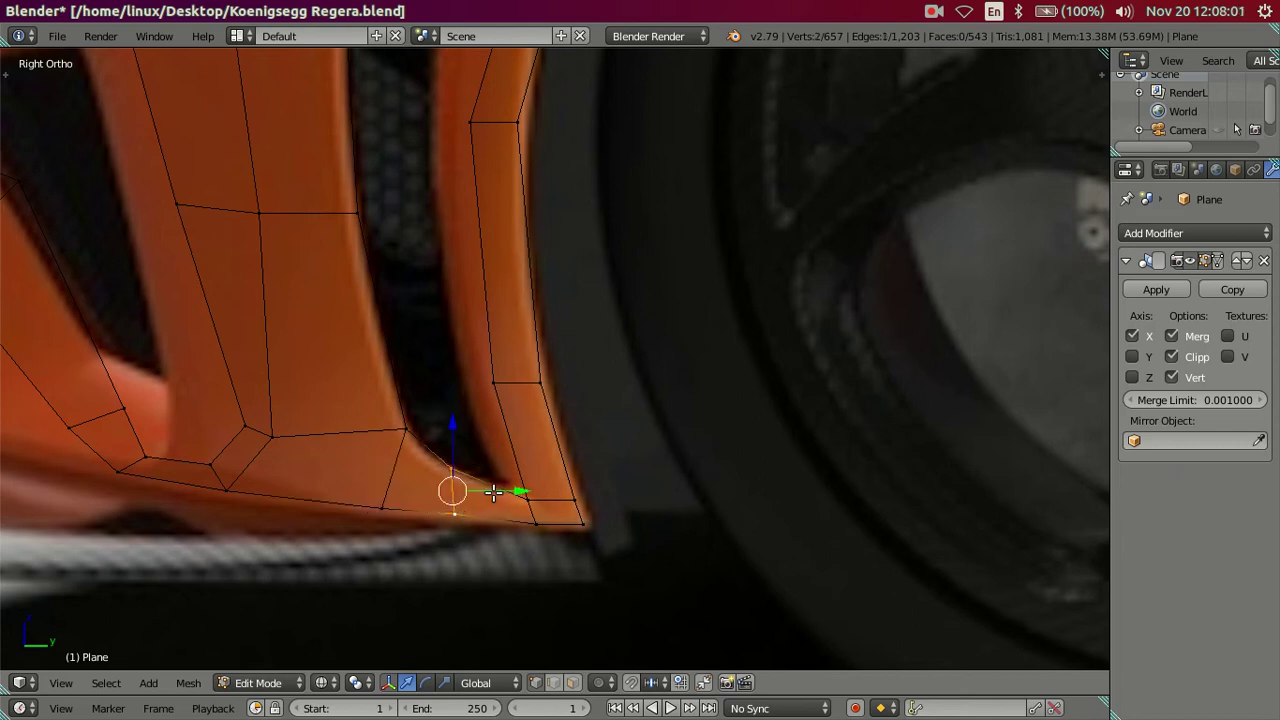
key("x")
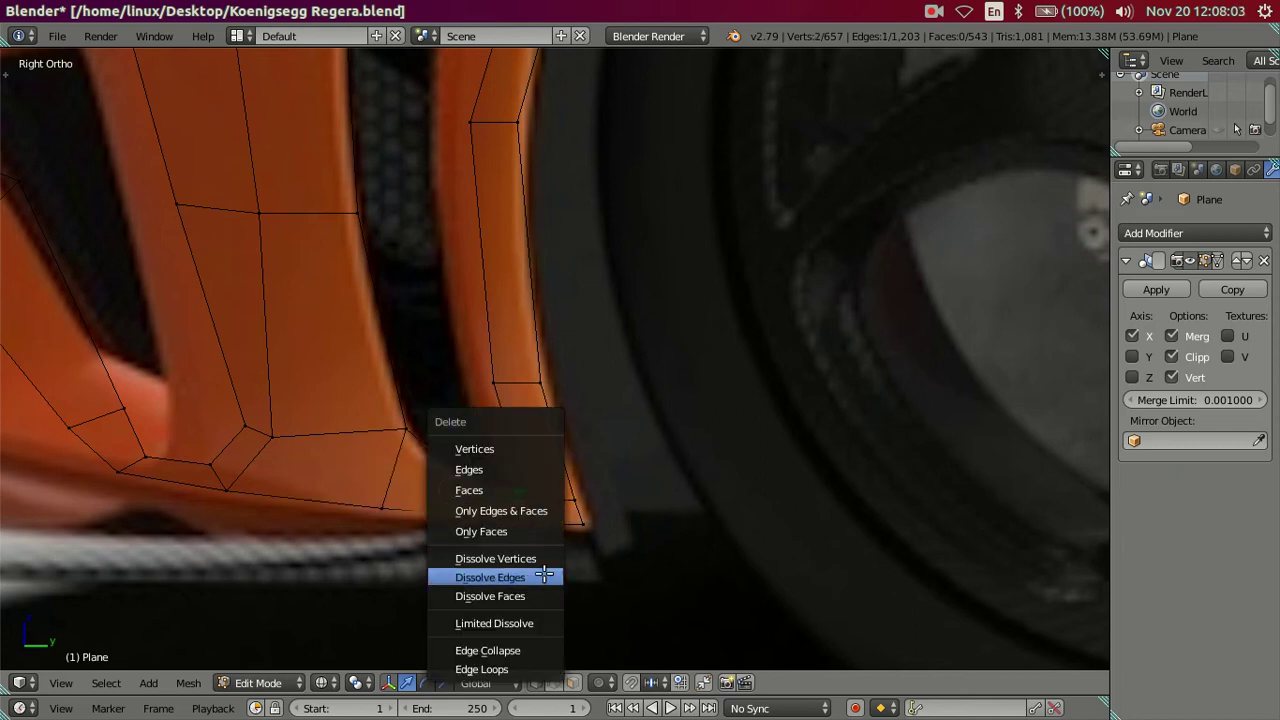
left_click(543, 573)
Step: Move the vent's lower corner vertex down along Z and 0.0052 along Y
right_click(405, 430)
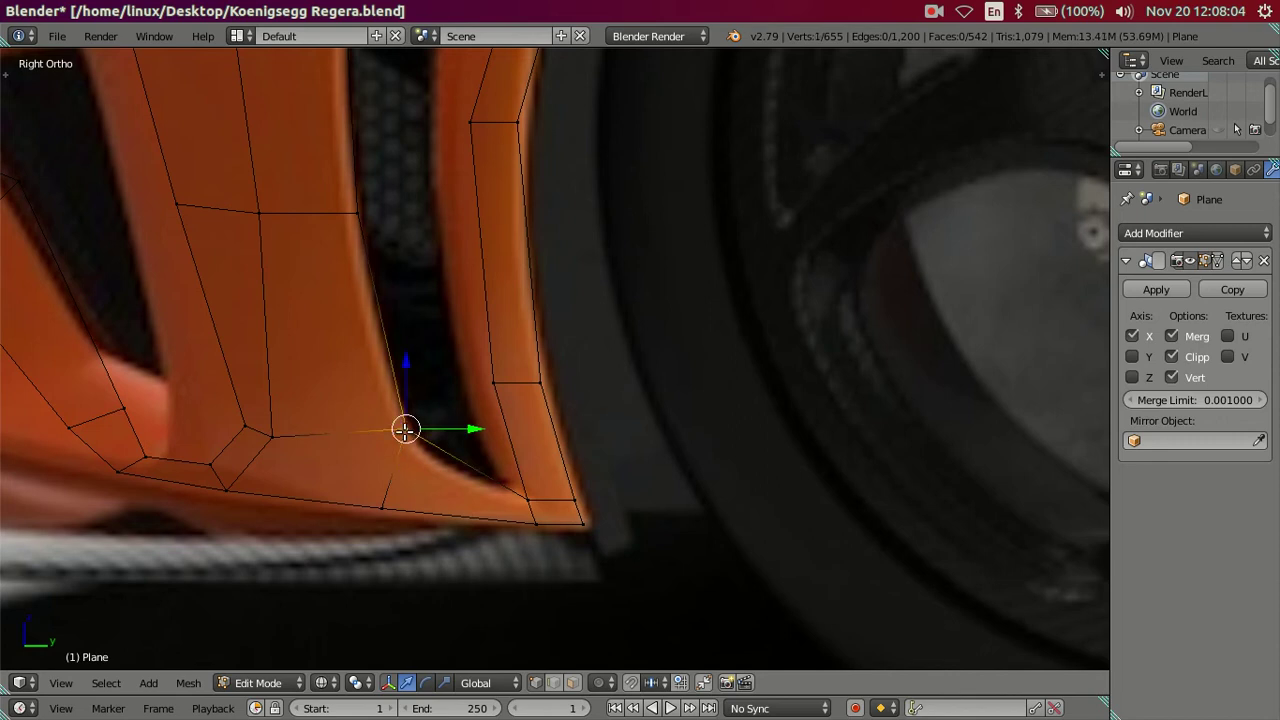
key("g")
key("z")
left_click(421, 388)
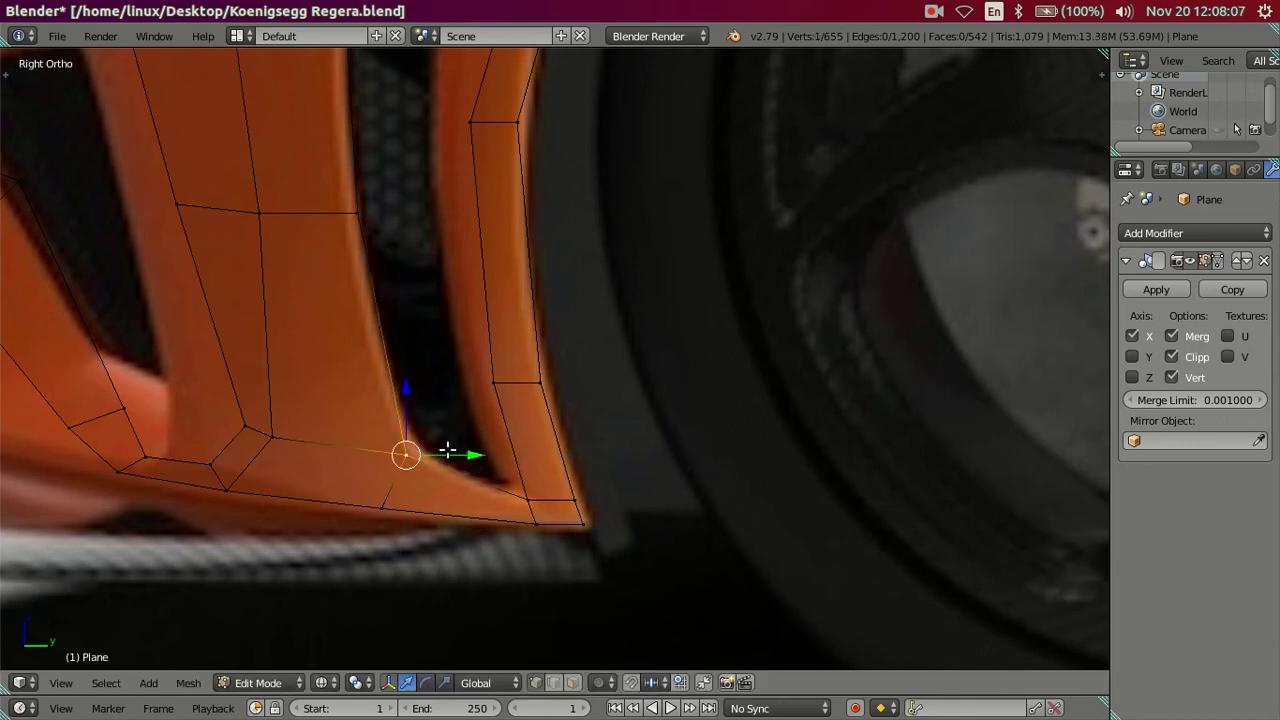
key("g")
key("y")
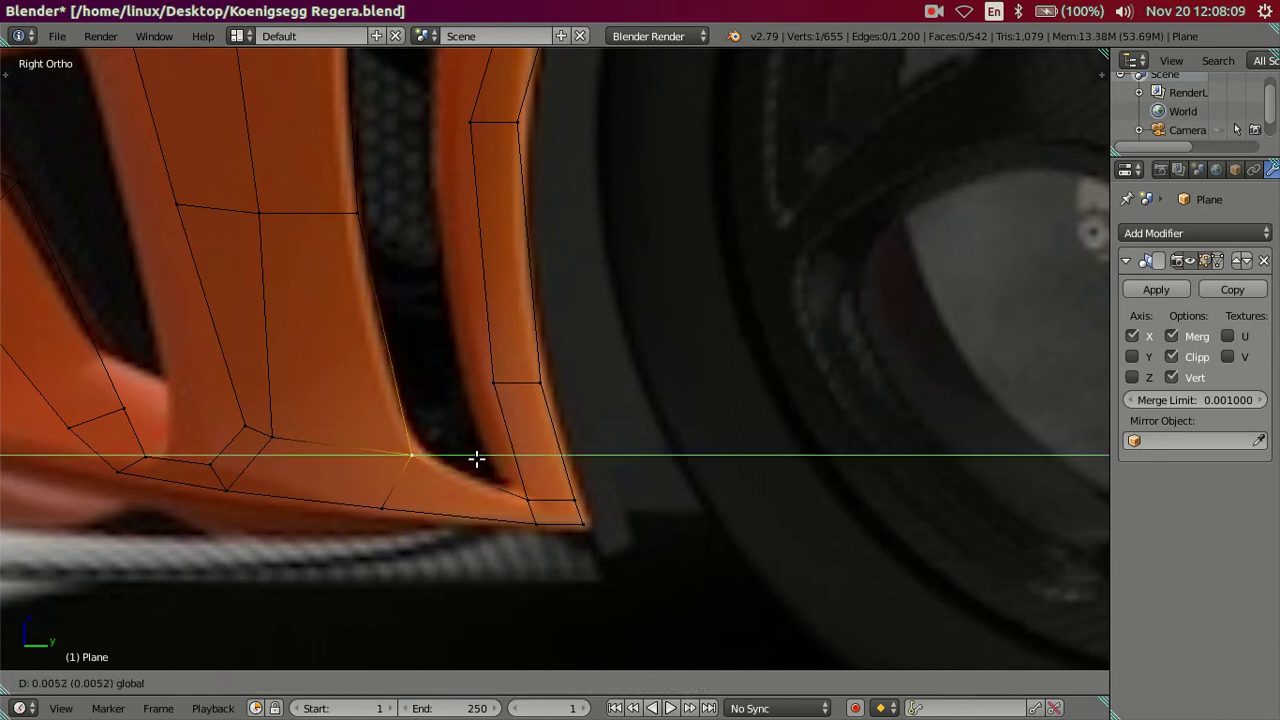
left_click(475, 458)
middle_click_drag(386, 492, 428, 502, "shift")
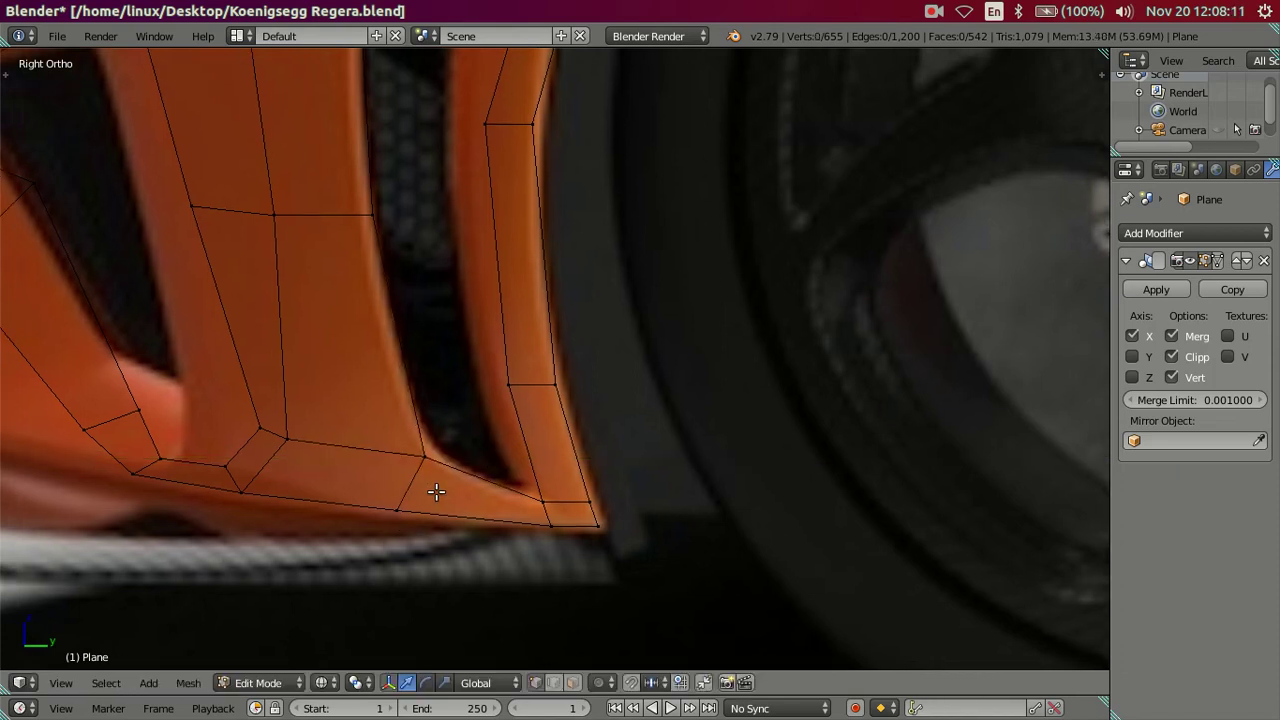
Step: Slide the vent's lower-edge vertex pair about 0.04 along Y
right_click(311, 447)
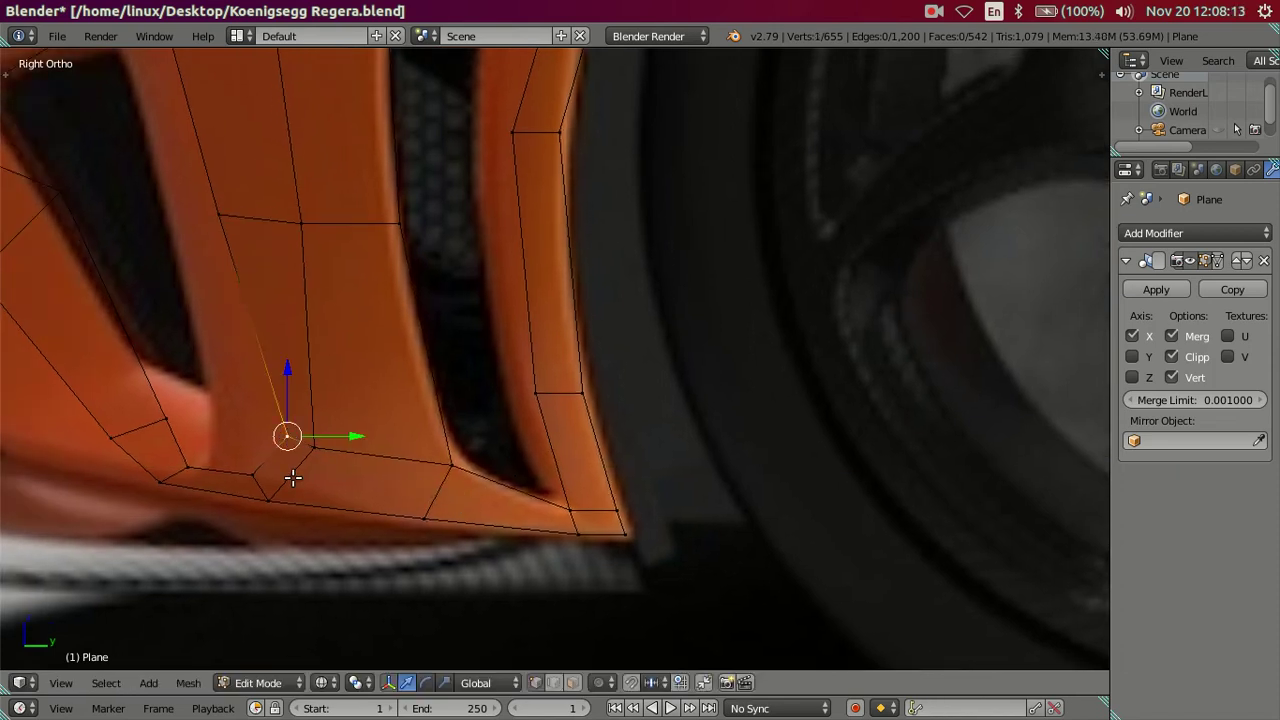
right_click(254, 476)
right_click(268, 497, "shift")
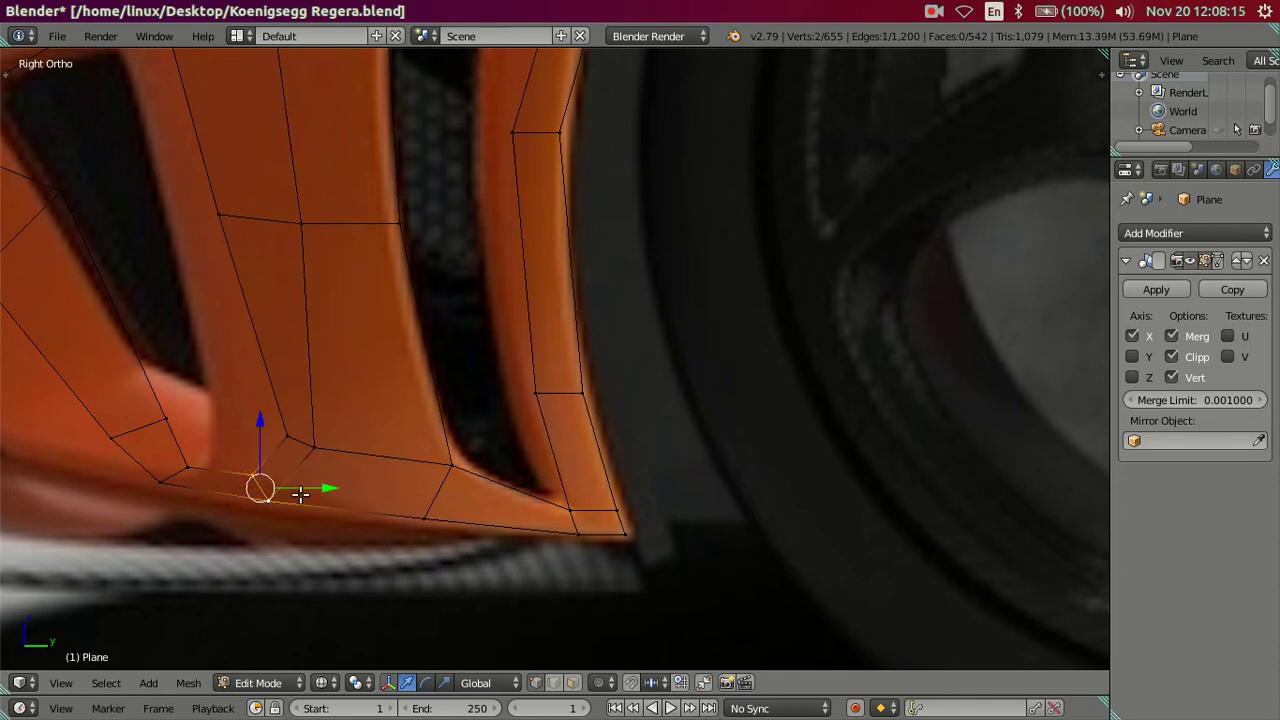
key("g")
key("y")
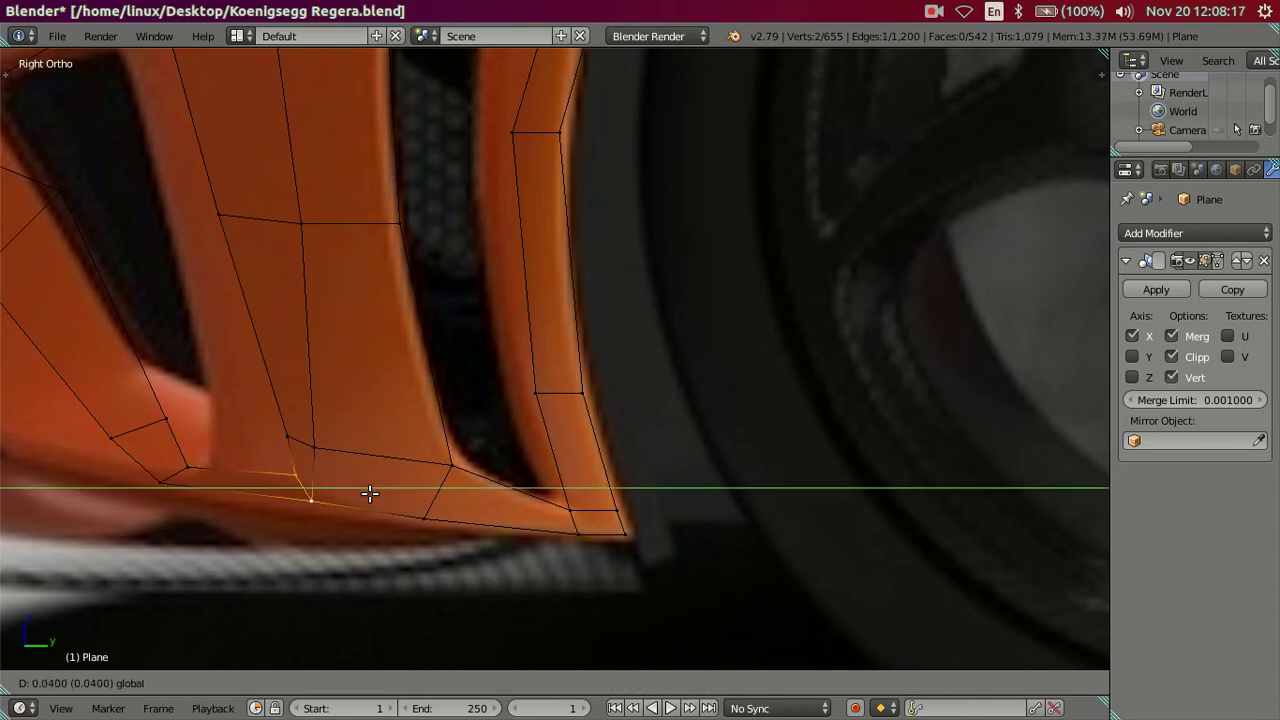
left_click(358, 492)
Step: In solid display, slide a vertex on the vent's bottom edge along Y
key("a")
scroll(344, 473, "down", 2)
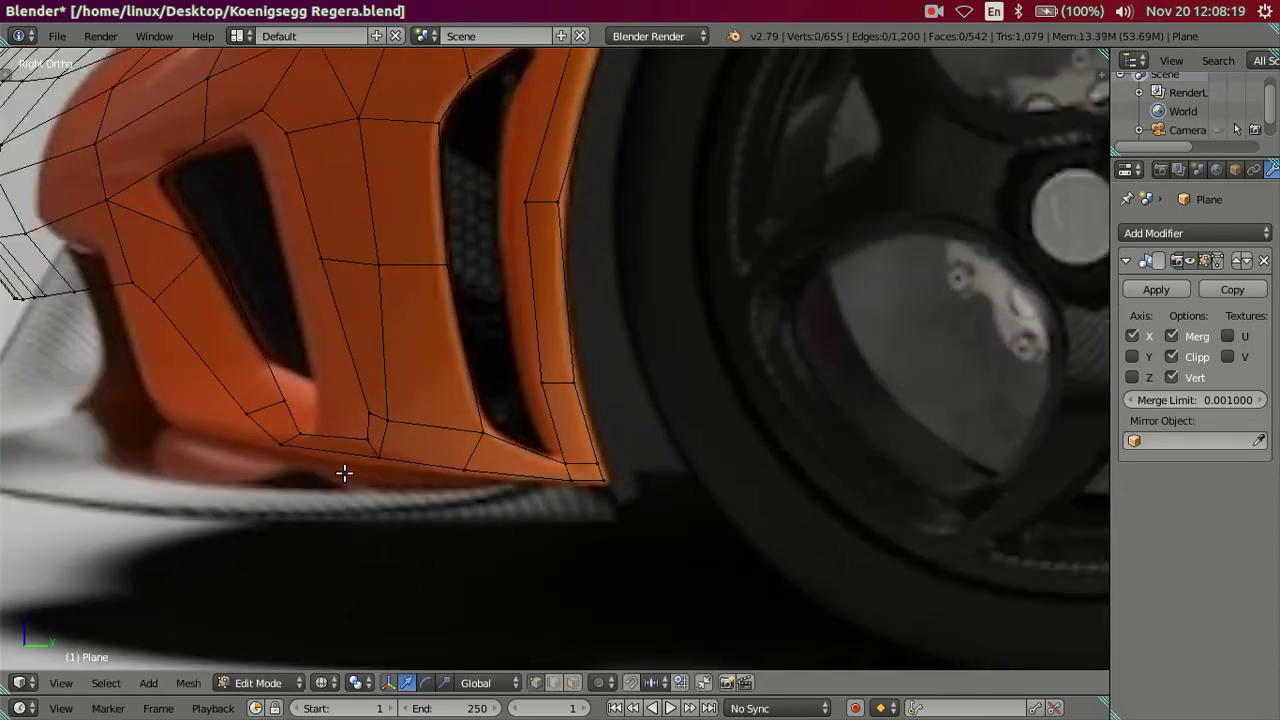
key("z")
scroll(366, 374, "up", 1, "shift")
scroll(374, 483, "up", 1, "shift")
right_click(417, 518)
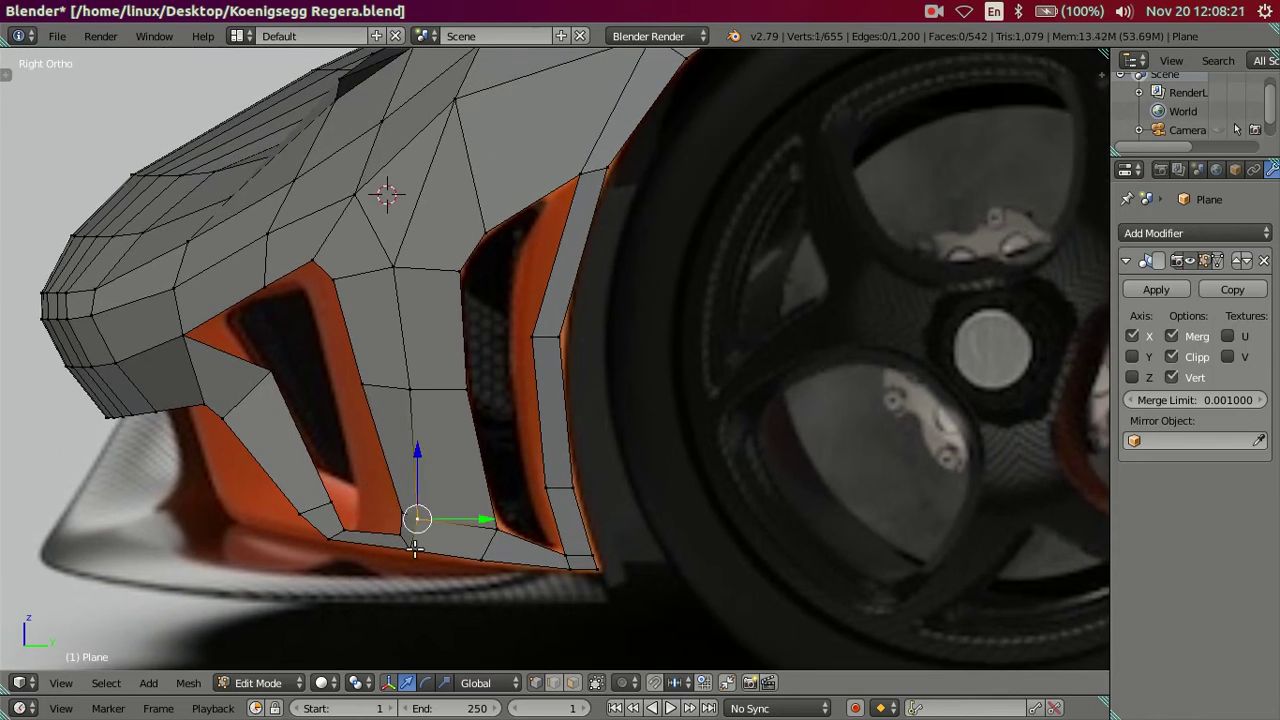
key("g")
key("y")
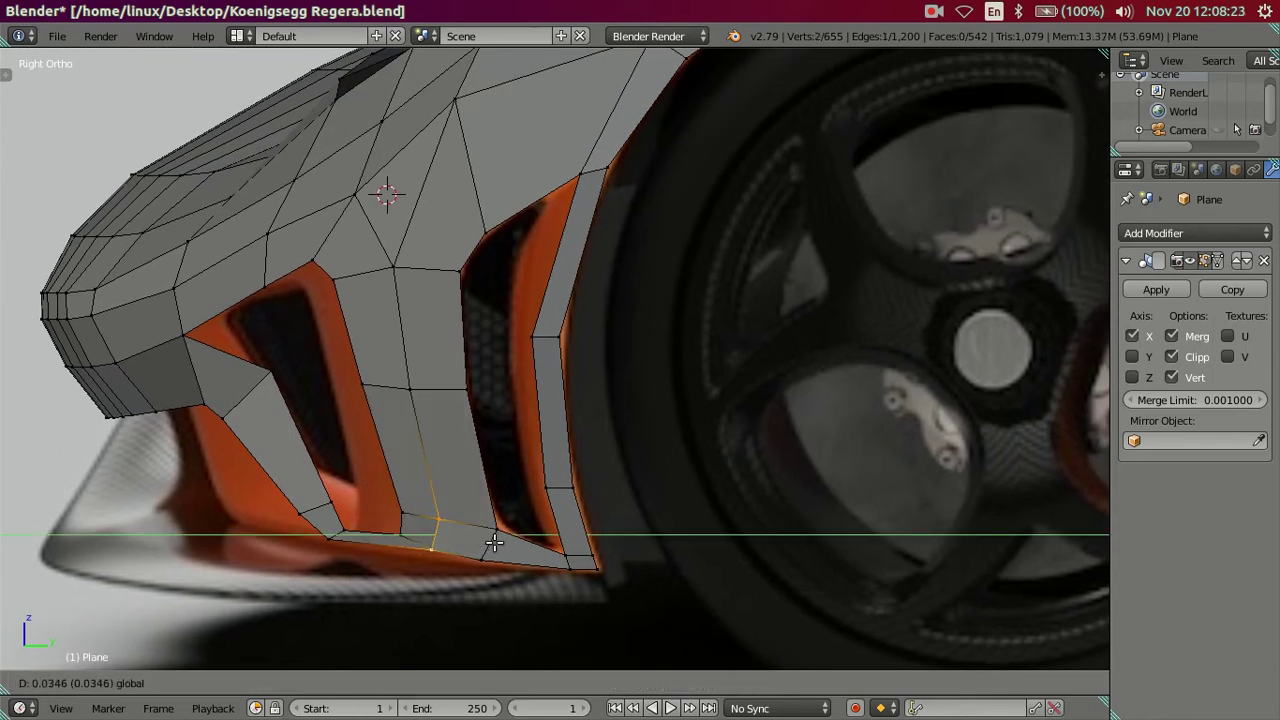
left_click(474, 531)
Step: In wireframe, select a four-corner quad of the vent and slide it along Y
key("a")
key("z")
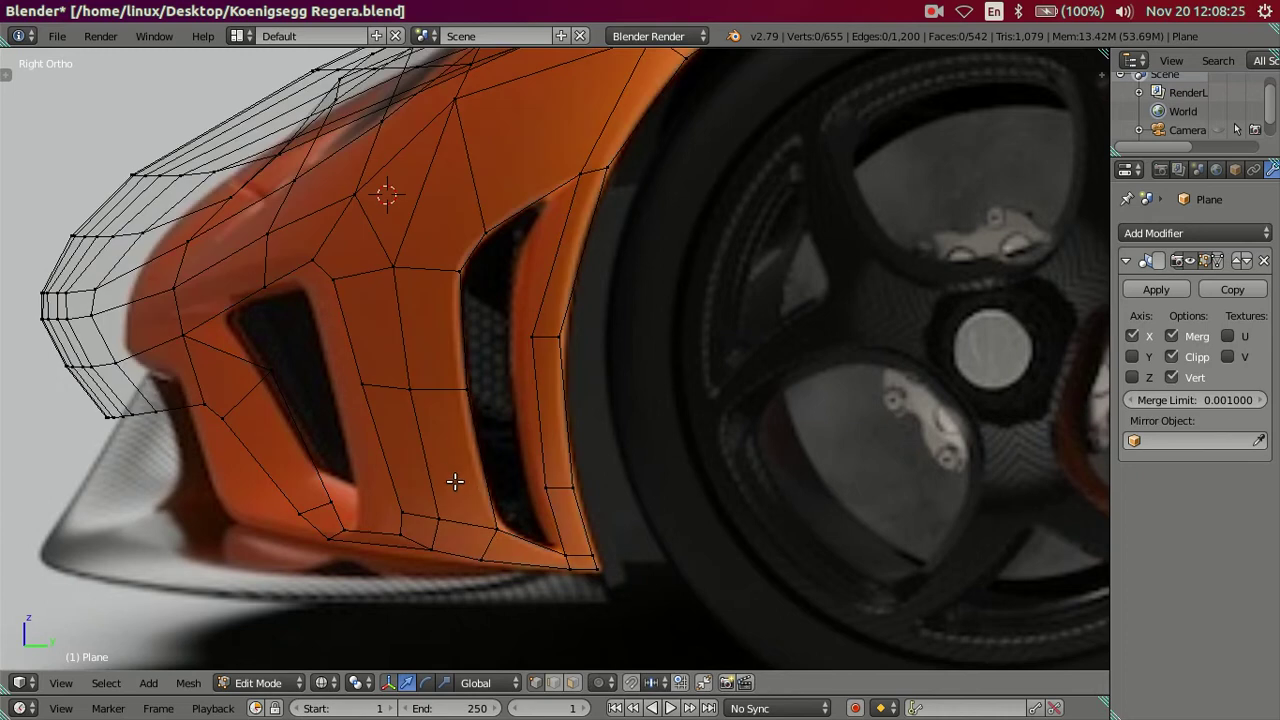
left_click(402, 516)
left_click(396, 535, "shift")
left_click(438, 520, "shift")
left_click(431, 549, "shift")
key("g")
key("y")
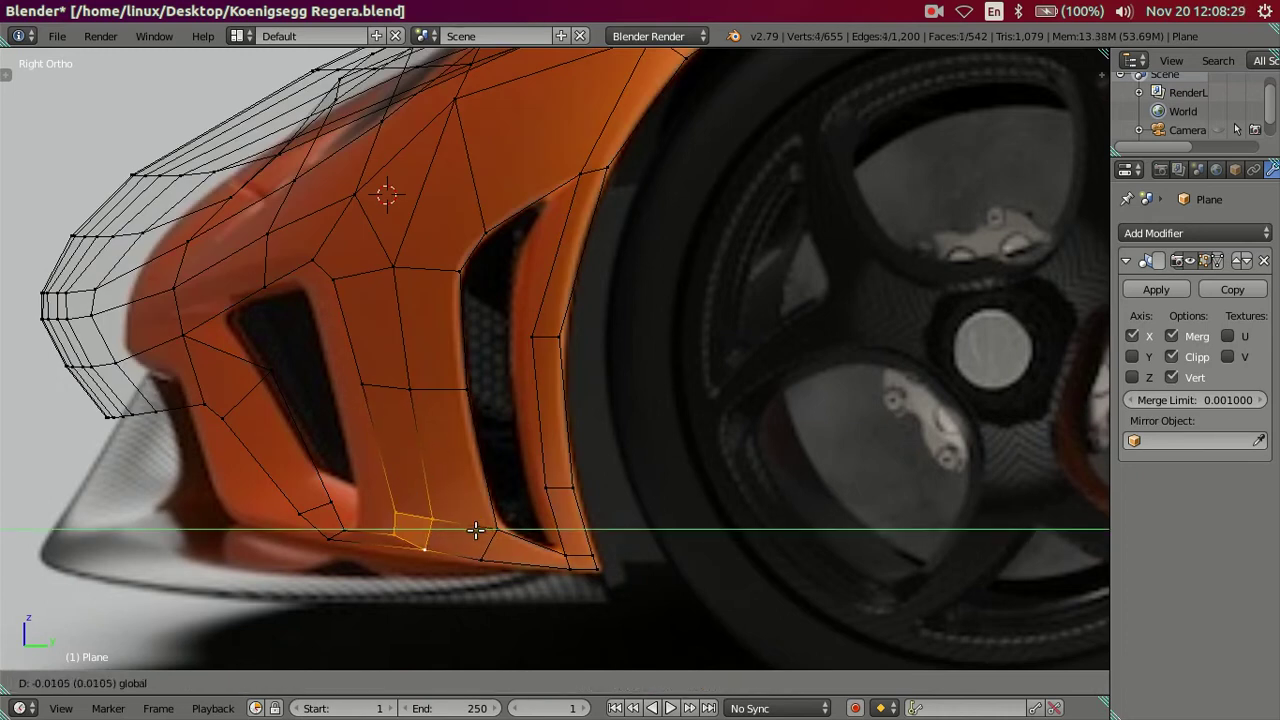
left_click(476, 530)
key("a")
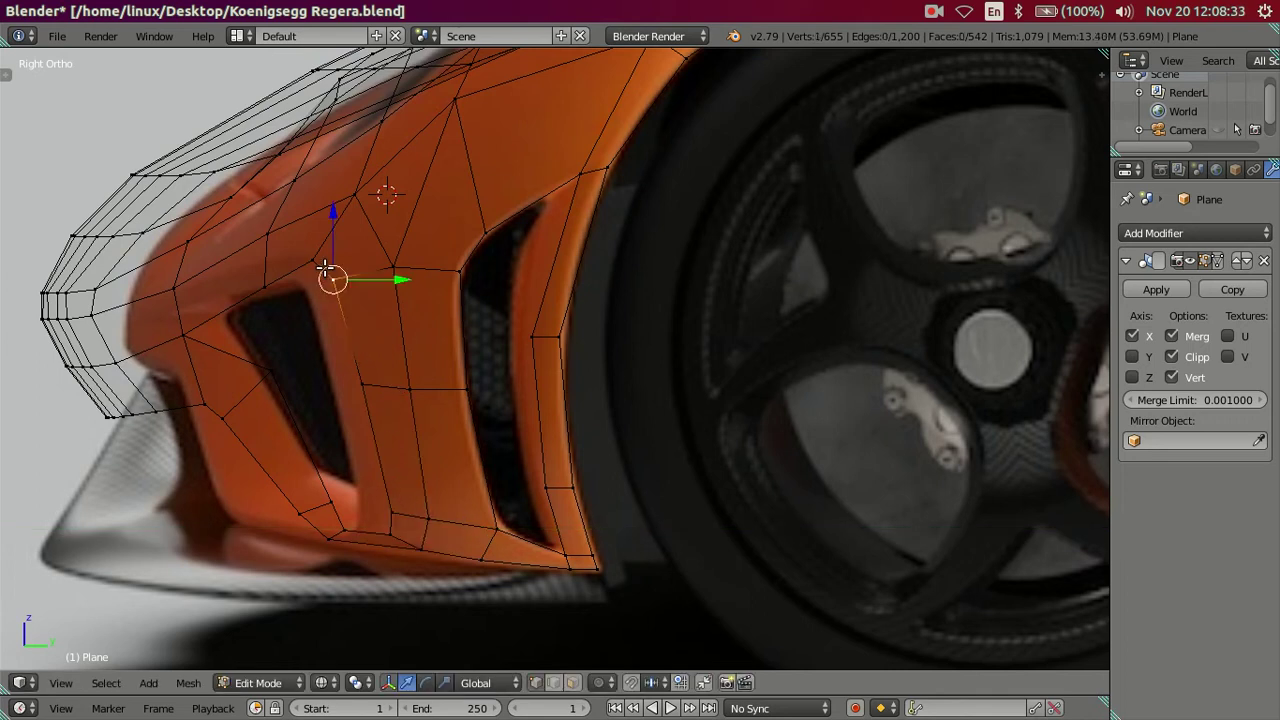
Step: Select the front vent's upper corner vertex and check it in solid and wireframe display
right_click(184, 332)
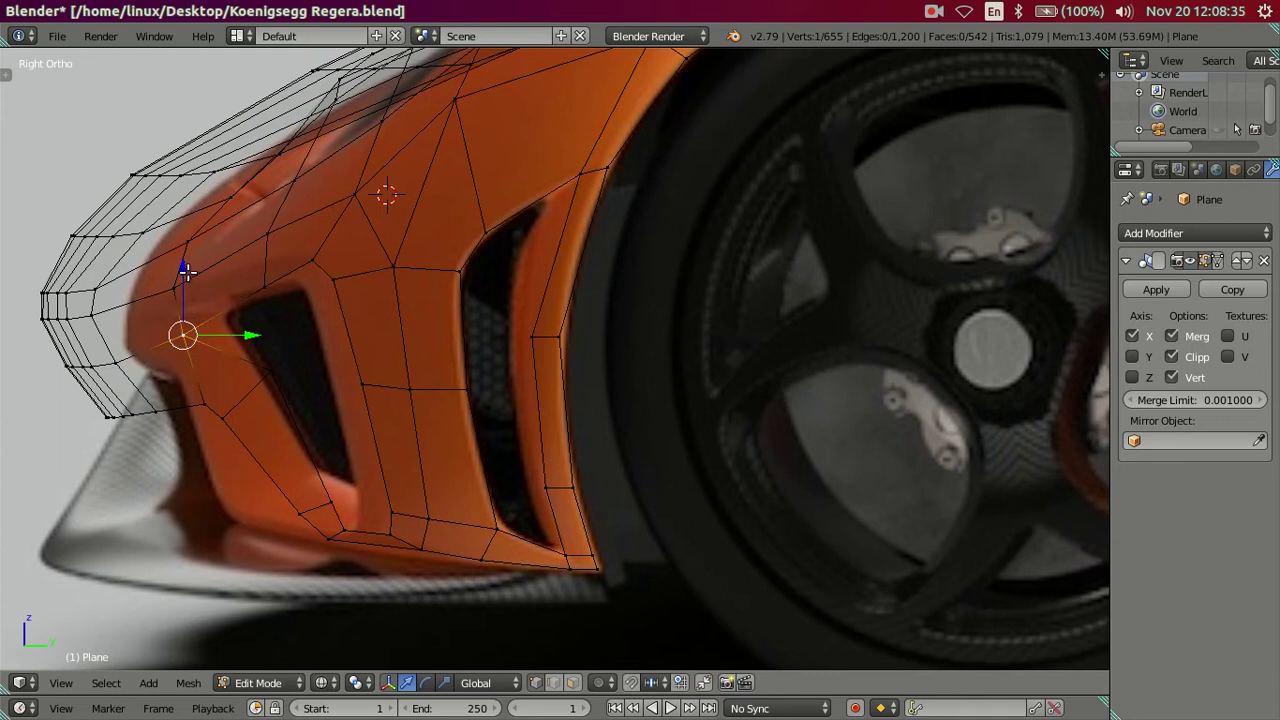
scroll(117, 344, "down", 3)
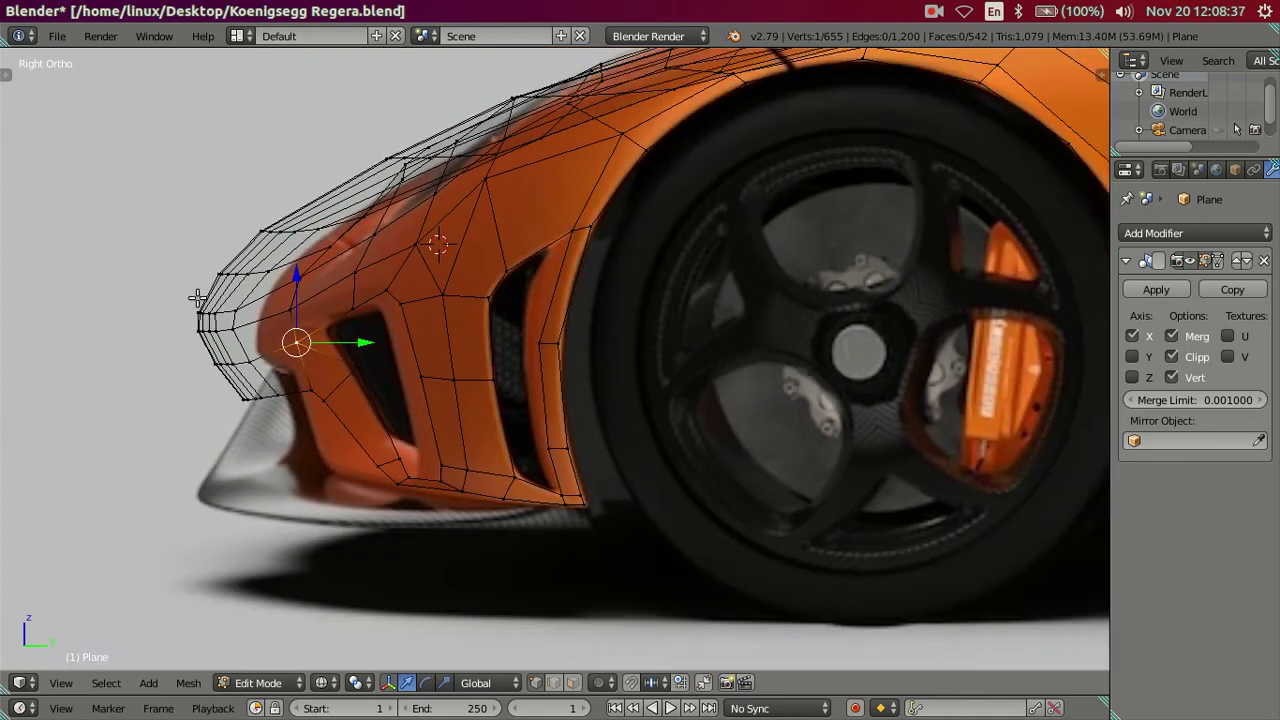
scroll(195, 269, "up", 3)
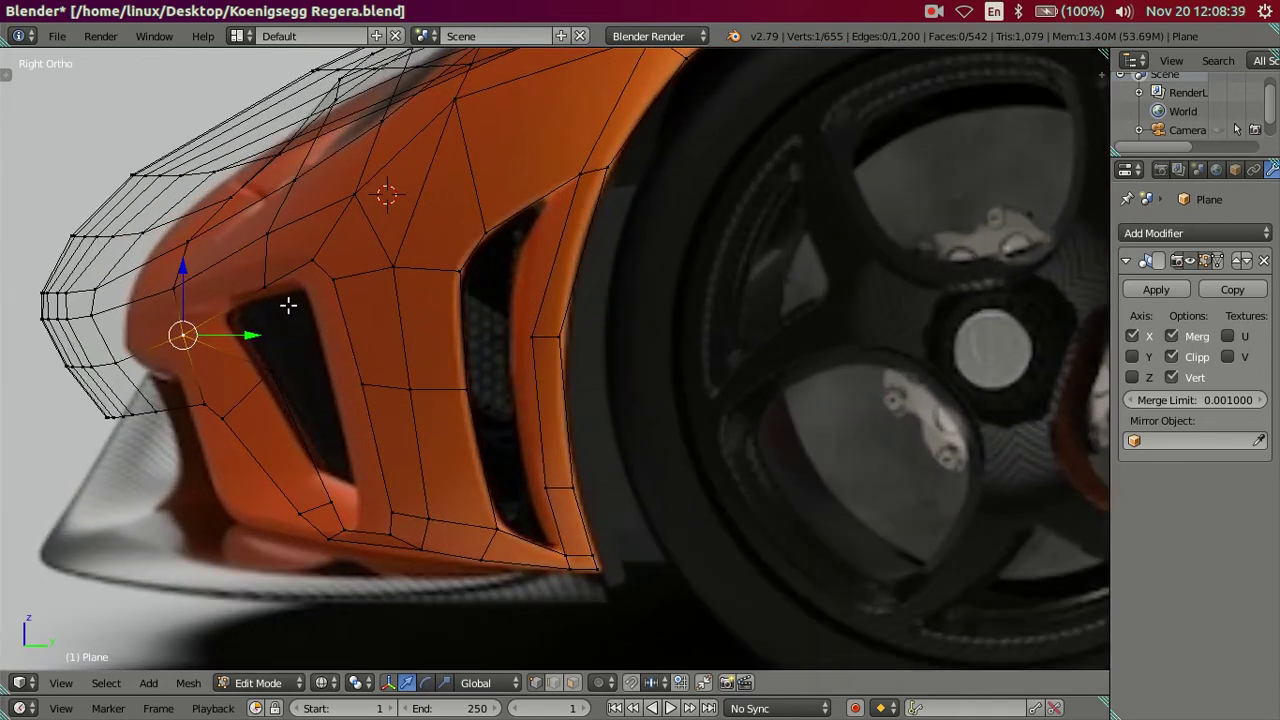
middle_click_drag(306, 260, 328, 306, "shift")
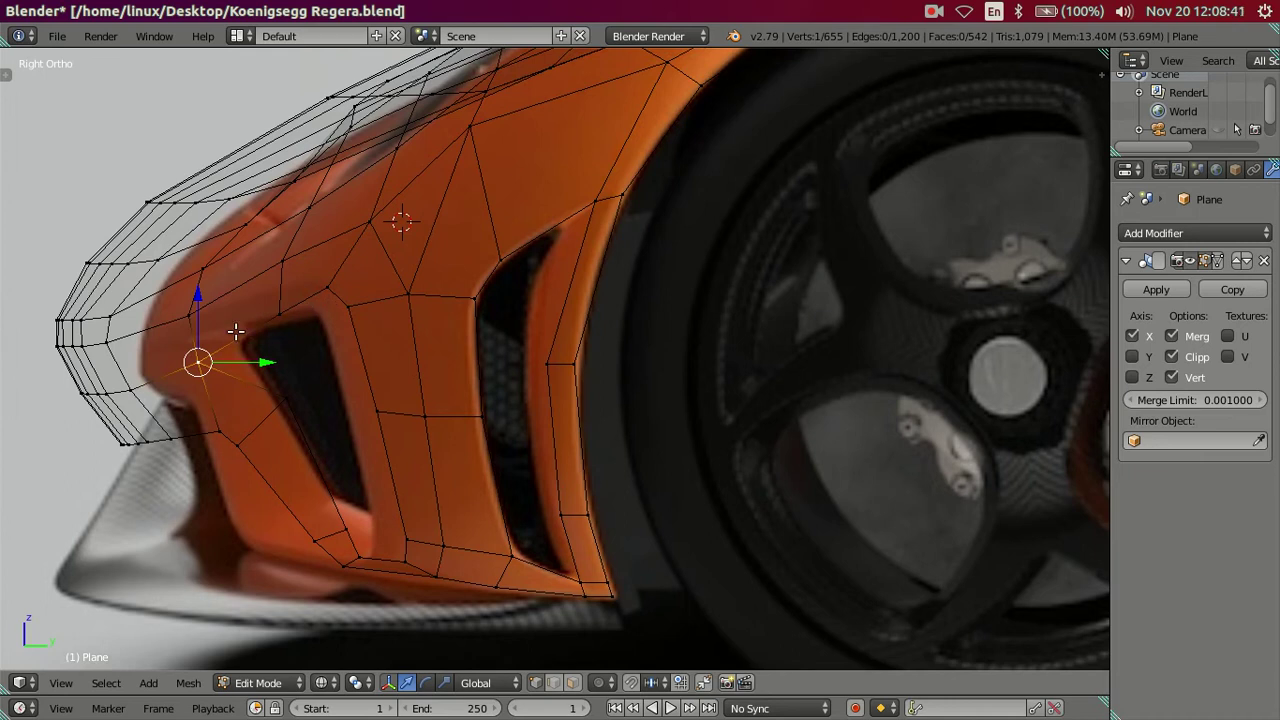
scroll(272, 328, "down", 2)
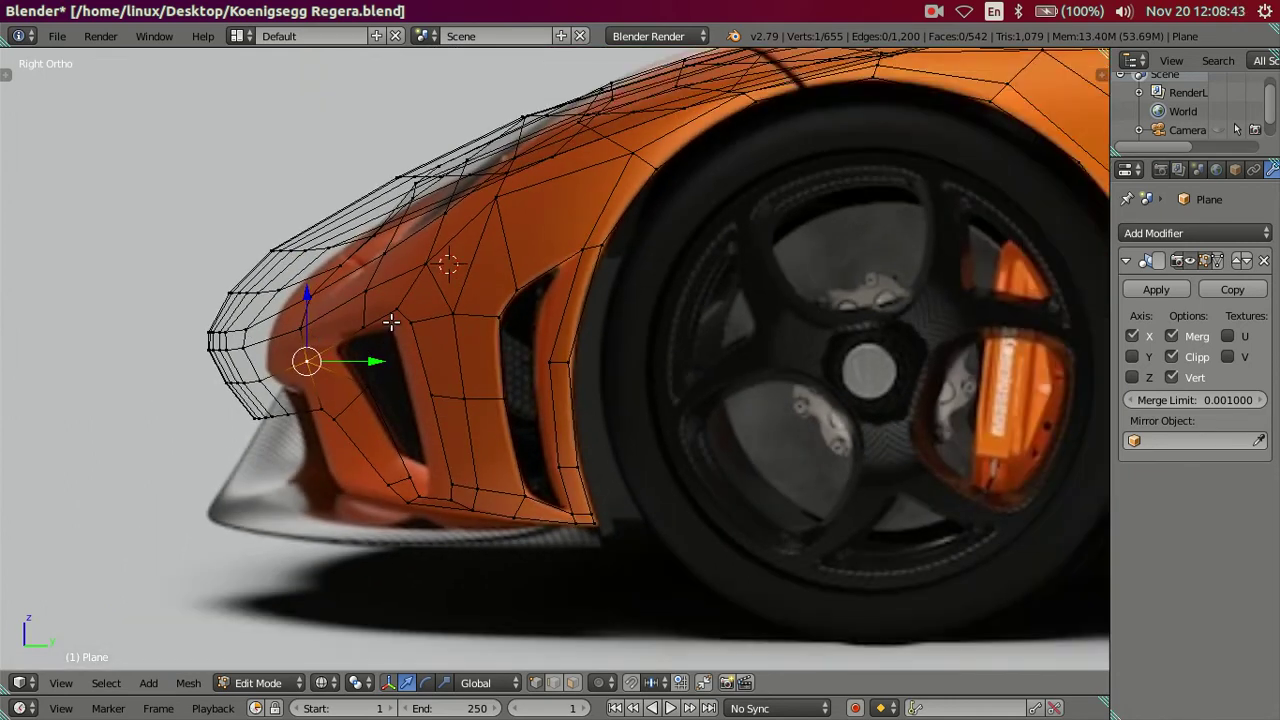
scroll(391, 321, "up", 2)
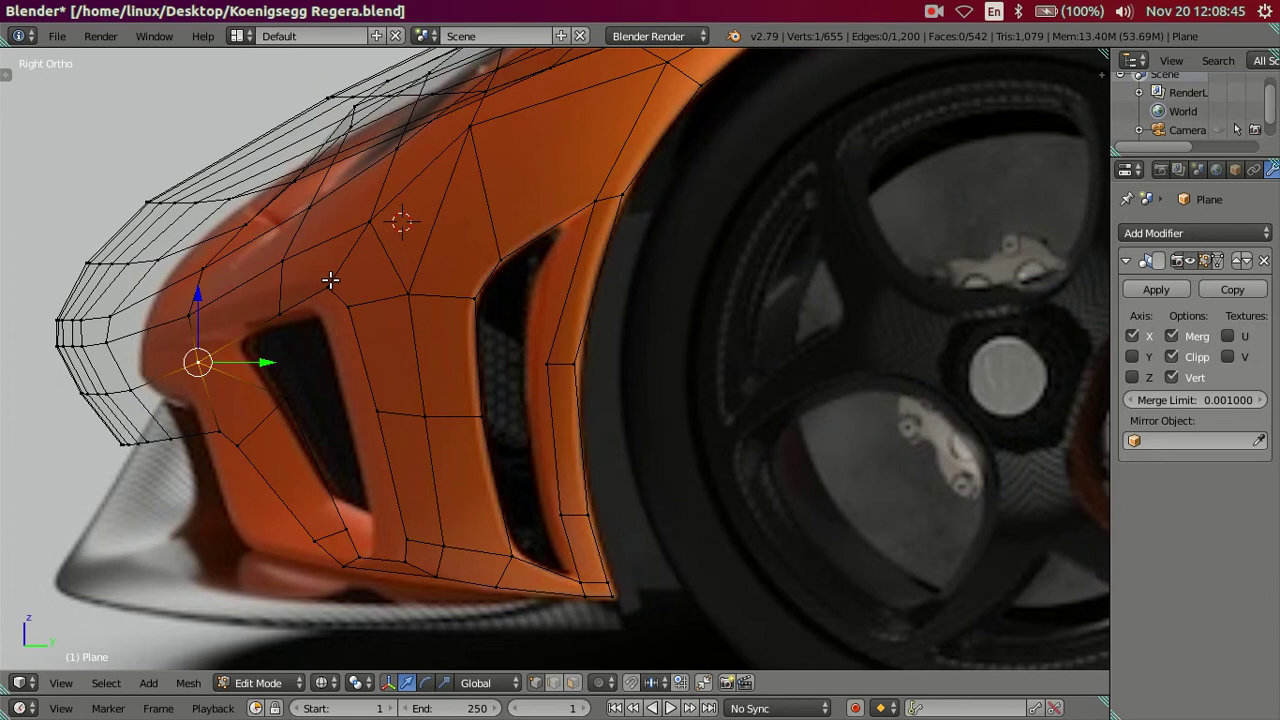
key("z")
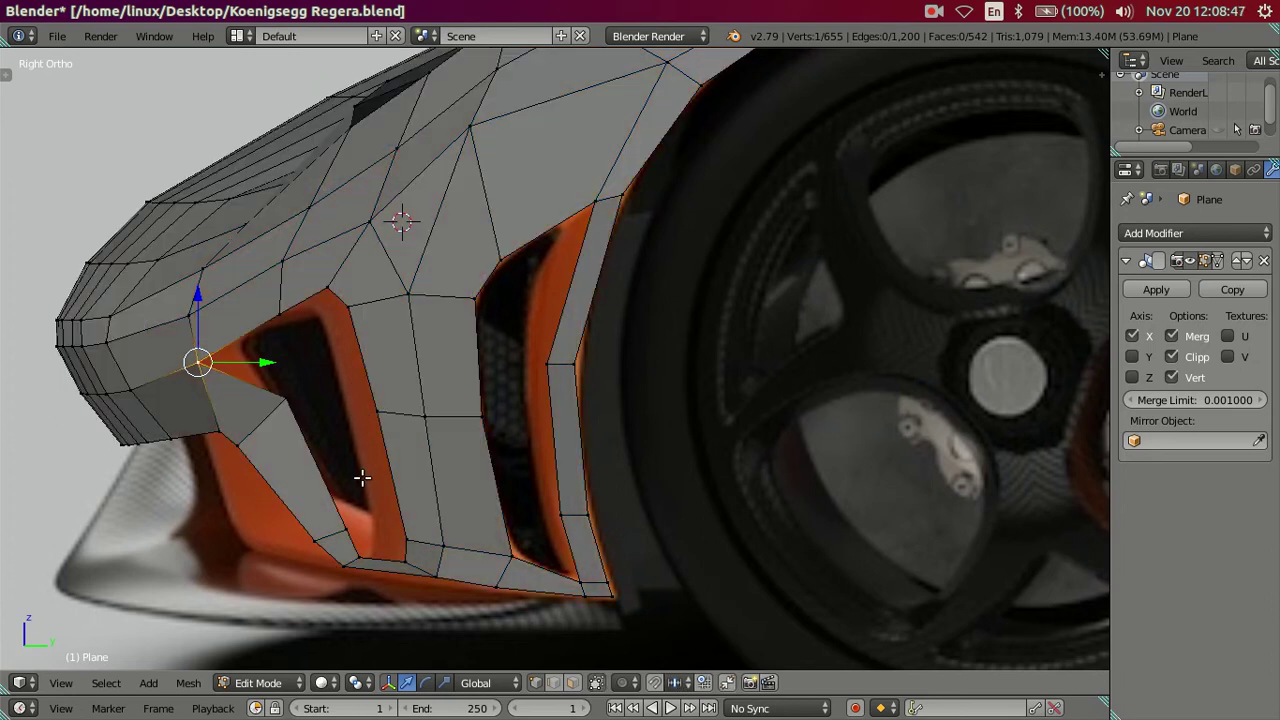
key("z")
Step: Slide a lower vent vertex pair and the upper vent vertex along Y
right_click(343, 535)
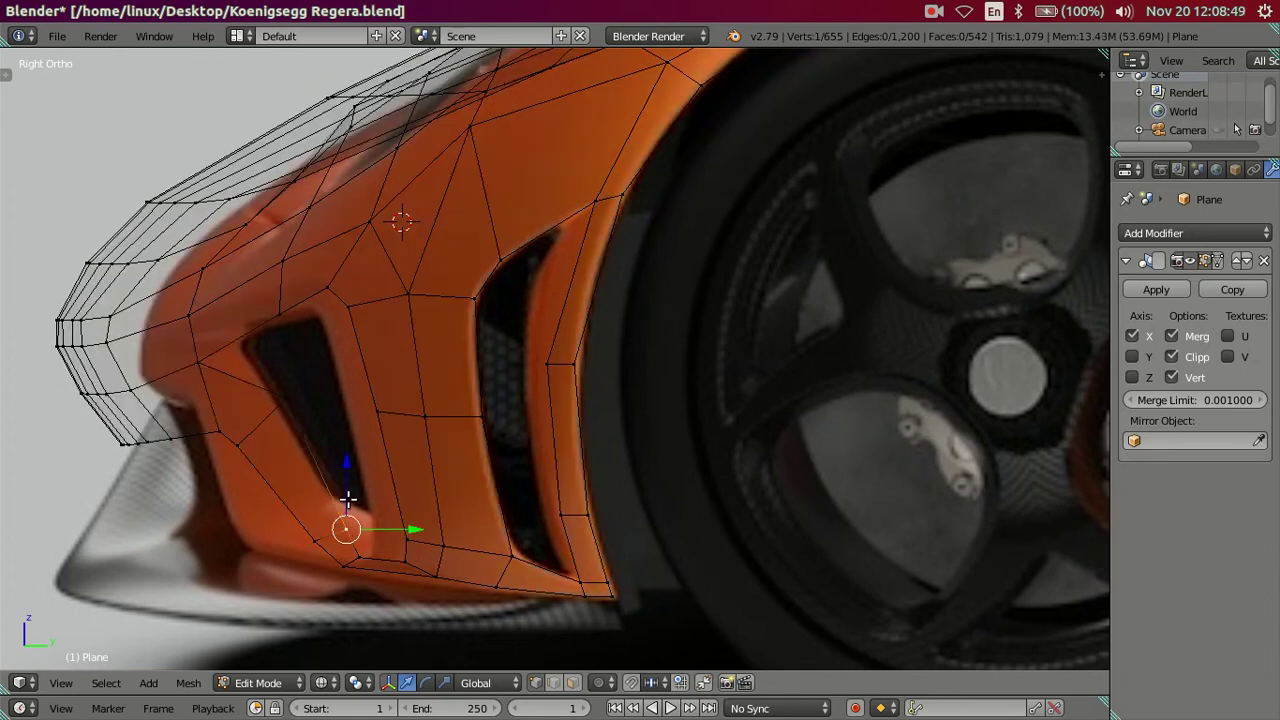
right_click(290, 407, "shift")
key("g")
key("y")
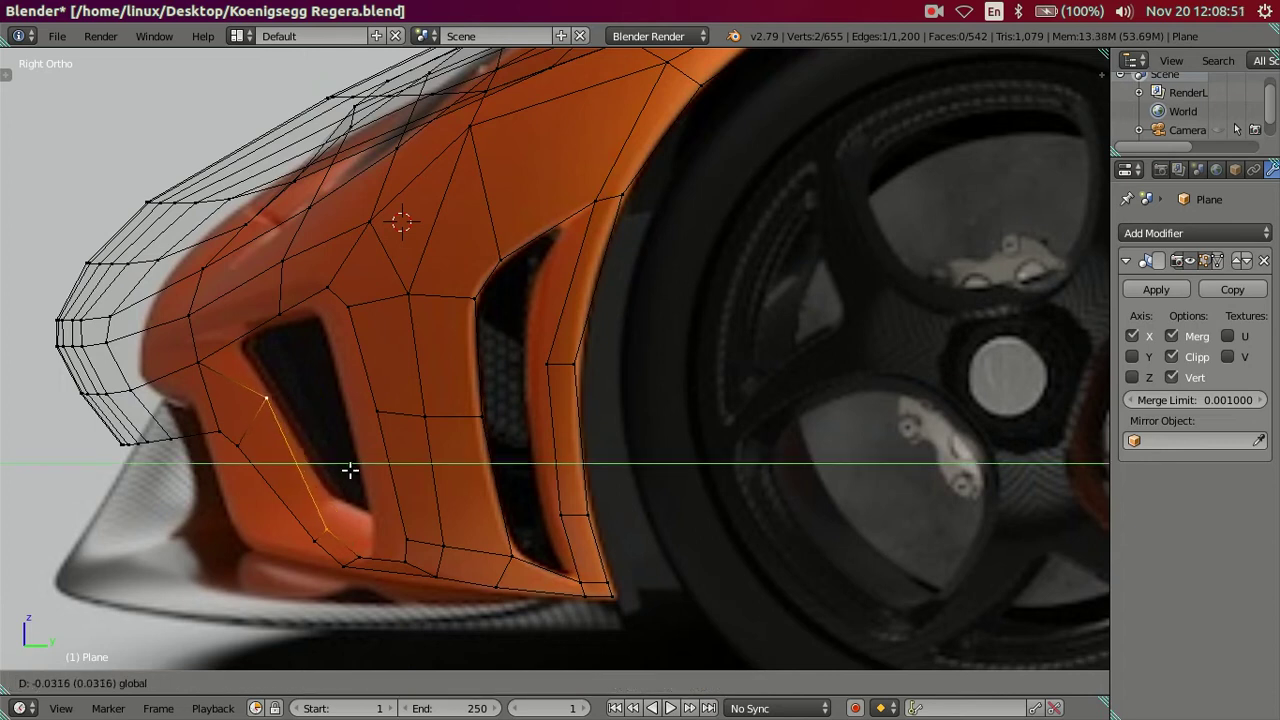
left_click(349, 471)
right_click(277, 408)
key("g")
key("y")
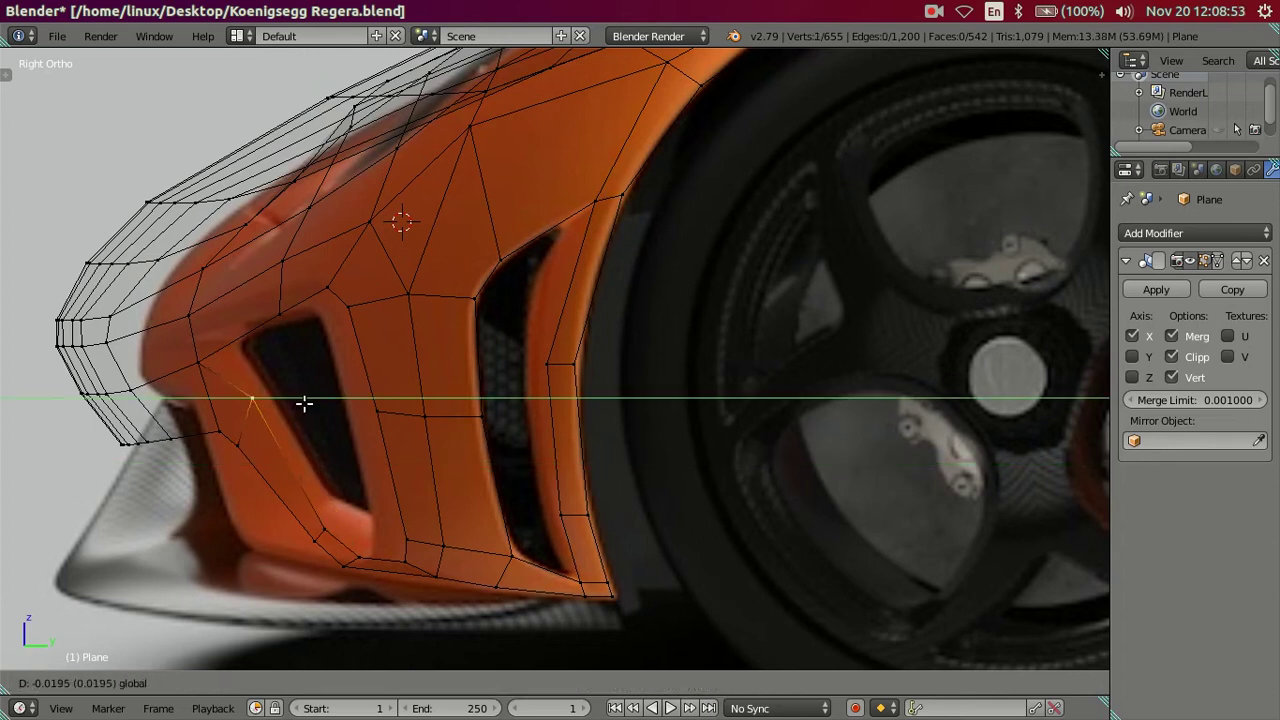
left_click(288, 403)
Step: Slide another vent-edge vertex pair along Y in side view, then deselect all
mouse_move(288, 403)
middle_mouse_down()
mouse_move(558, 523)
mouse_move(551, 574)
mouse_move(443, 606)
mouse_move(331, 491)
middle_mouse_up()
right_click(322, 498)
right_click(311, 458, "shift")
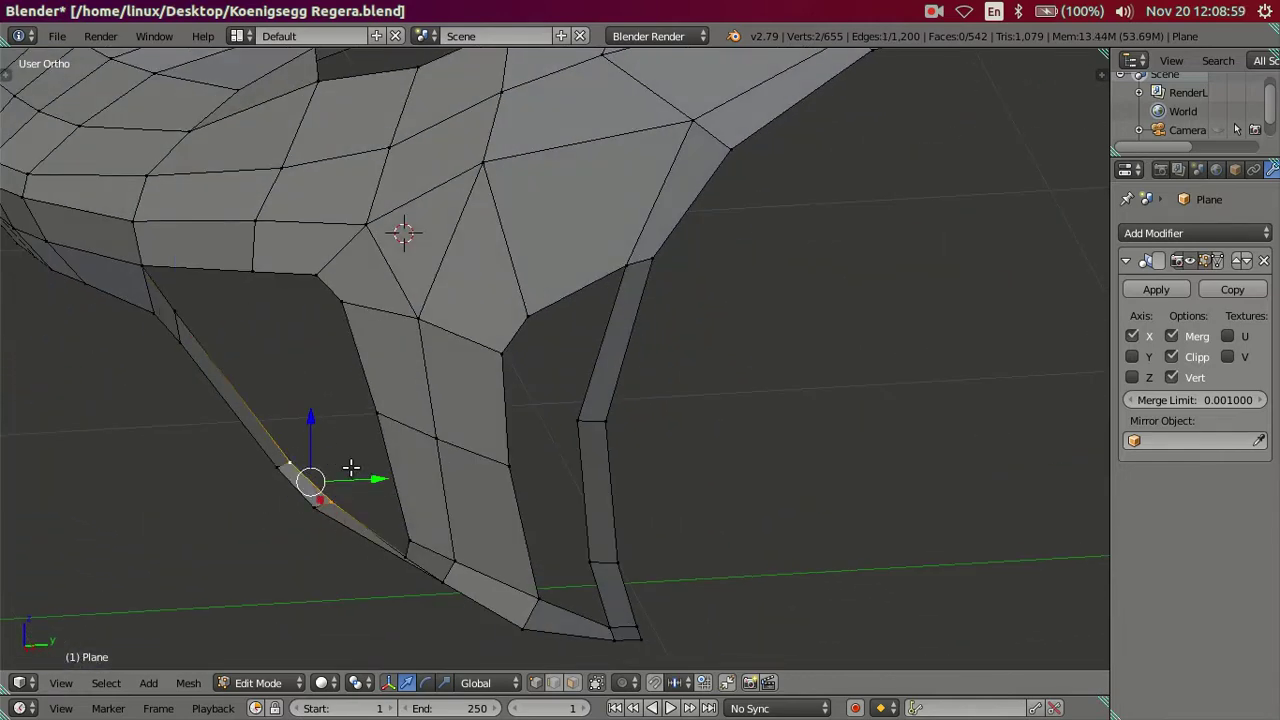
key("KP_3")
key("g")
key("y")
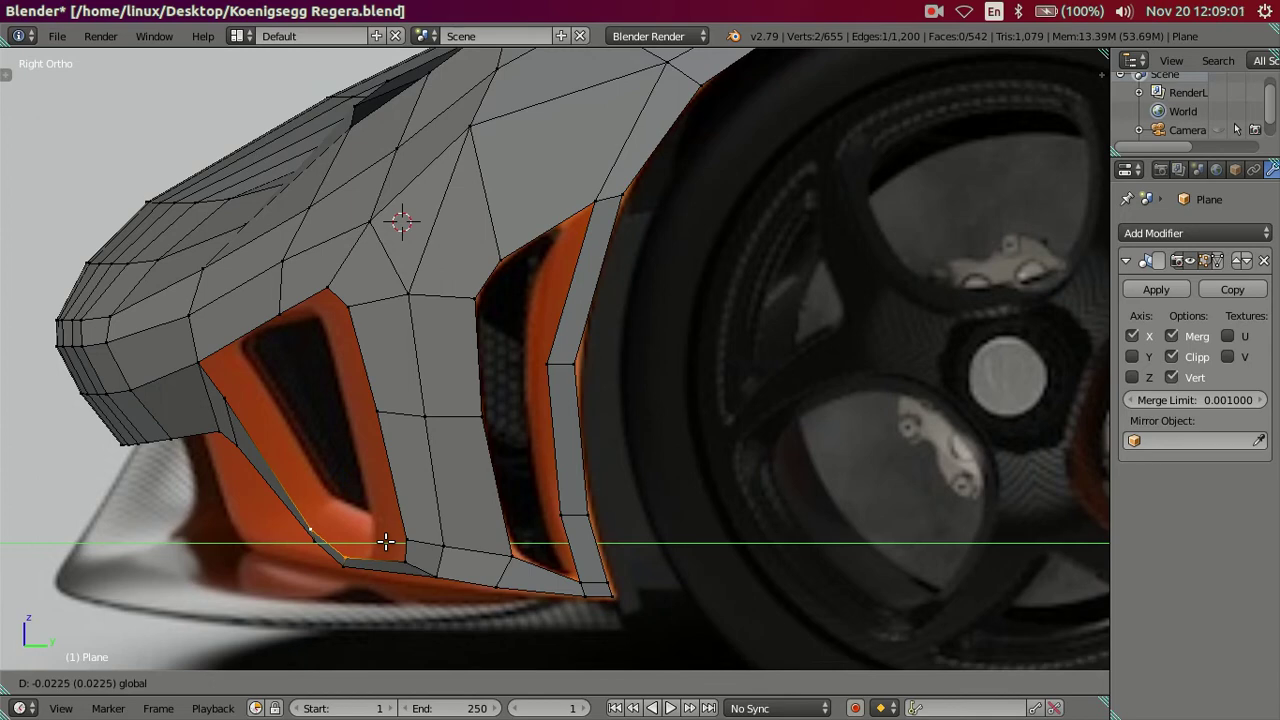
left_click(385, 542)
key("a")
mouse_move(385, 542)
middle_mouse_down()
mouse_move(406, 514)
mouse_move(571, 466)
mouse_move(646, 500)
mouse_move(640, 537)
mouse_move(569, 528)
middle_mouse_up()
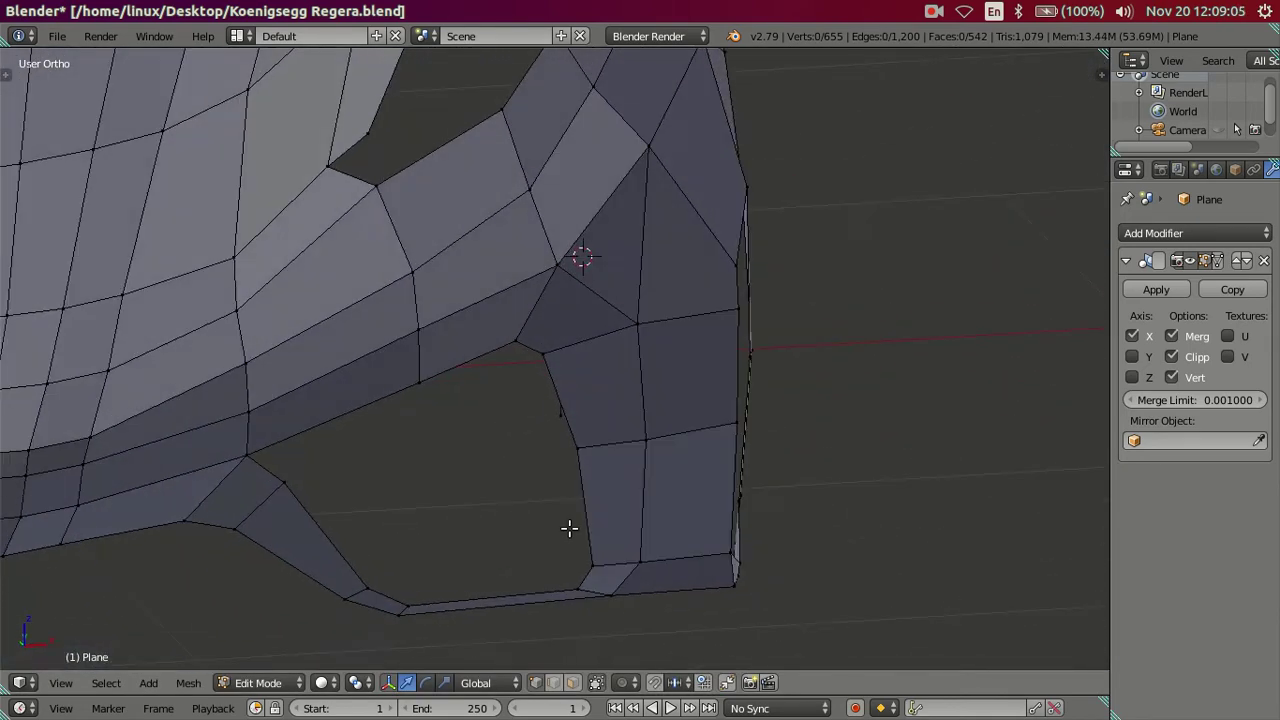
key("KP_1")
Step: In wireframe over the front reference, slide the intake's lower corner vertex along X
key("z")
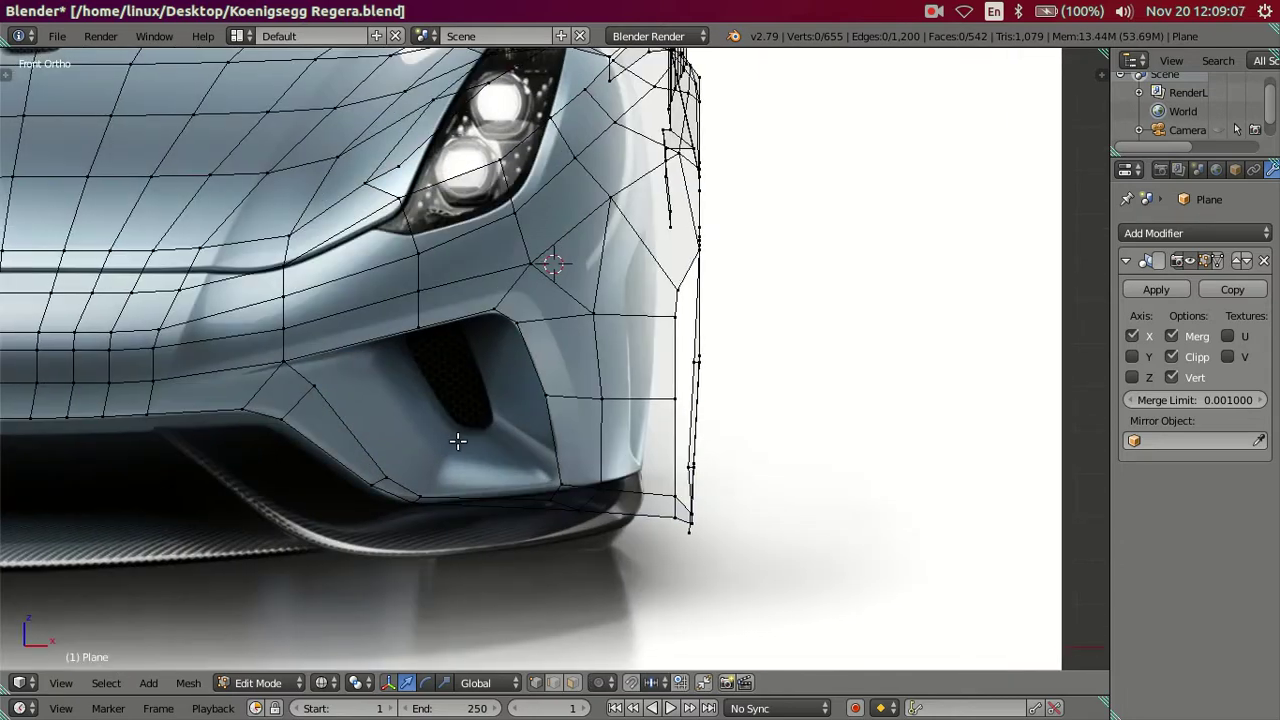
scroll(457, 437, "up", 2)
scroll(350, 432, "up", 2)
scroll(423, 403, "up", 1)
right_click(574, 451)
right_click(616, 470)
key("g")
key("x")
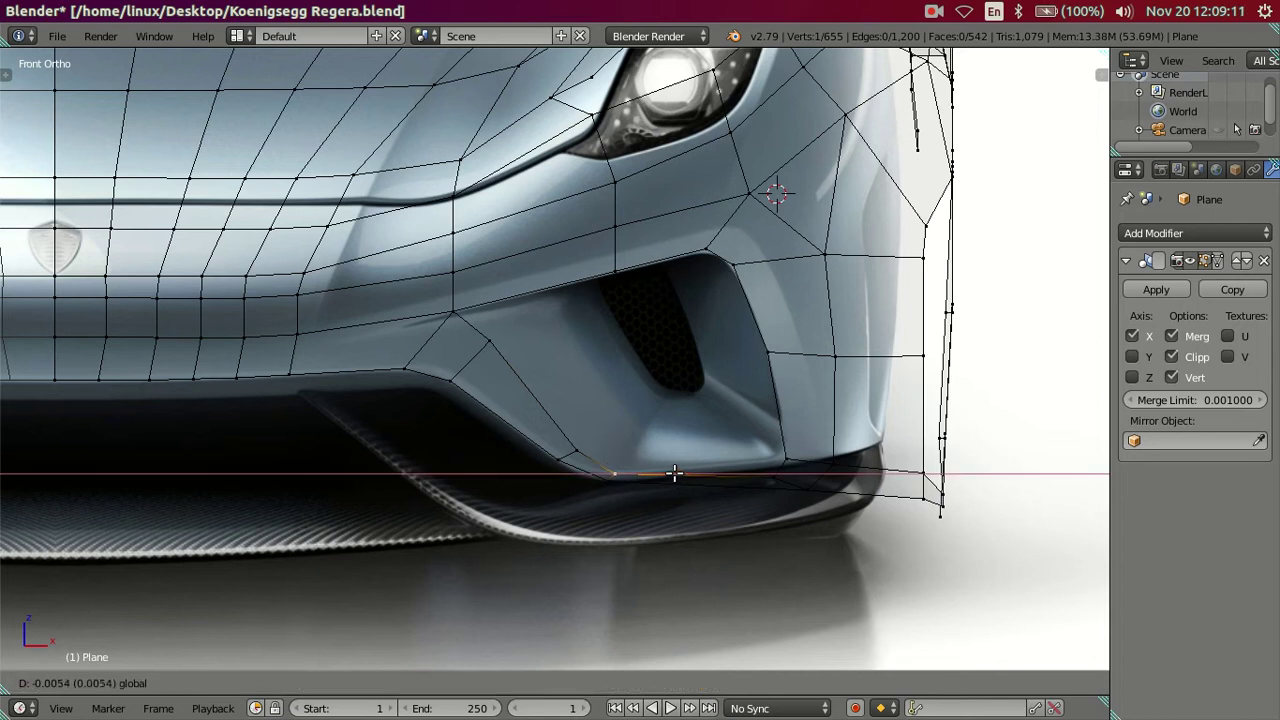
left_click(672, 473)
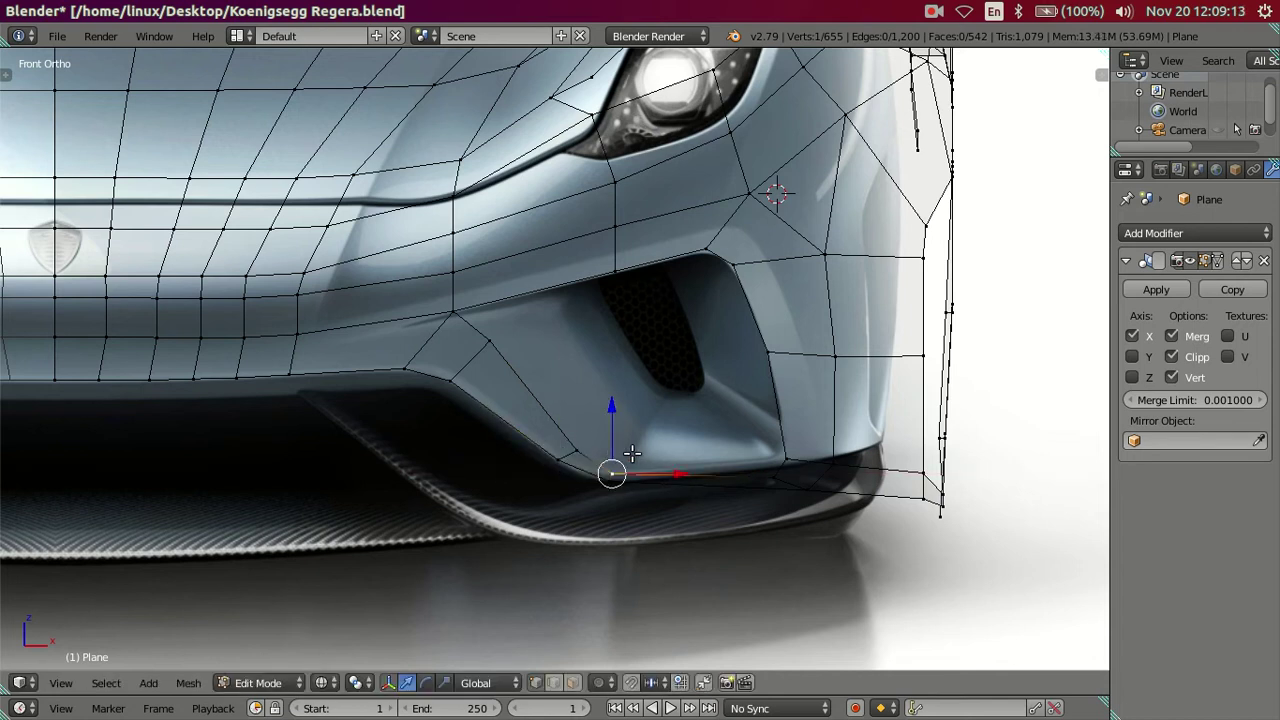
Step: Slide the next intake-bottom vertex along X and nudge nearby vertices slightly lower
right_click(598, 446)
key("g")
key("x")
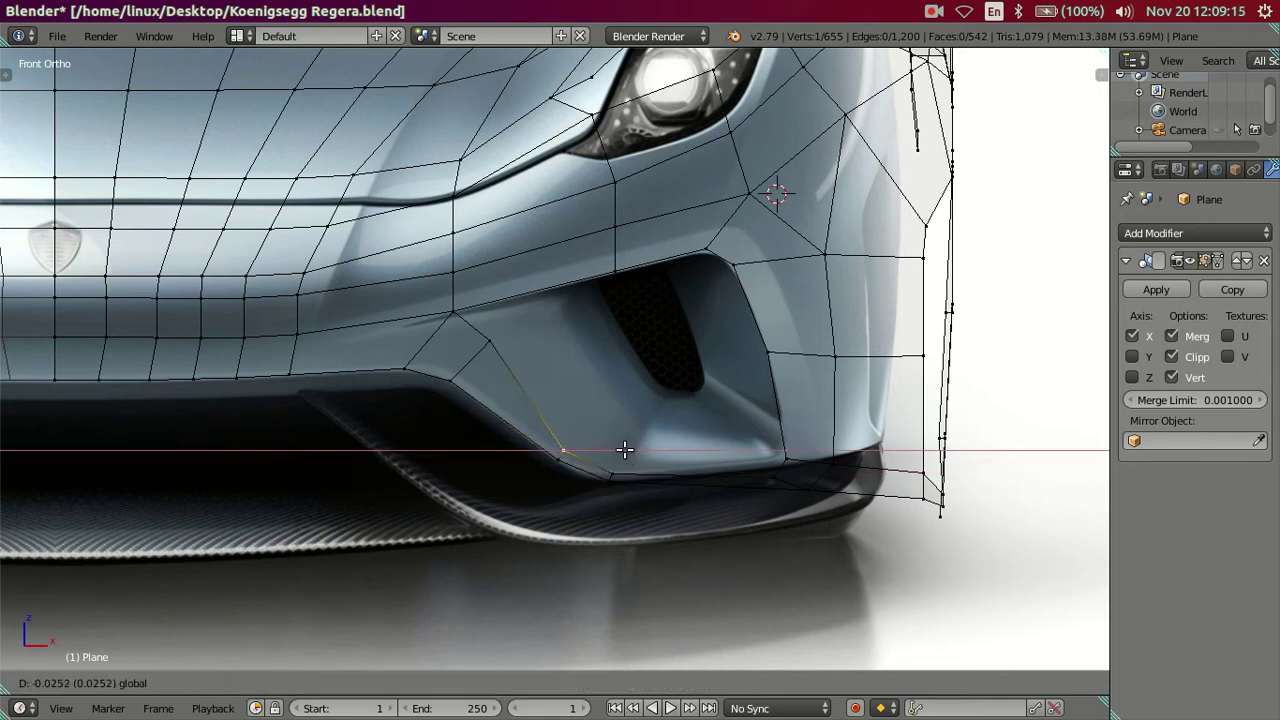
left_click(624, 450)
left_click_drag(559, 451, 557, 456)
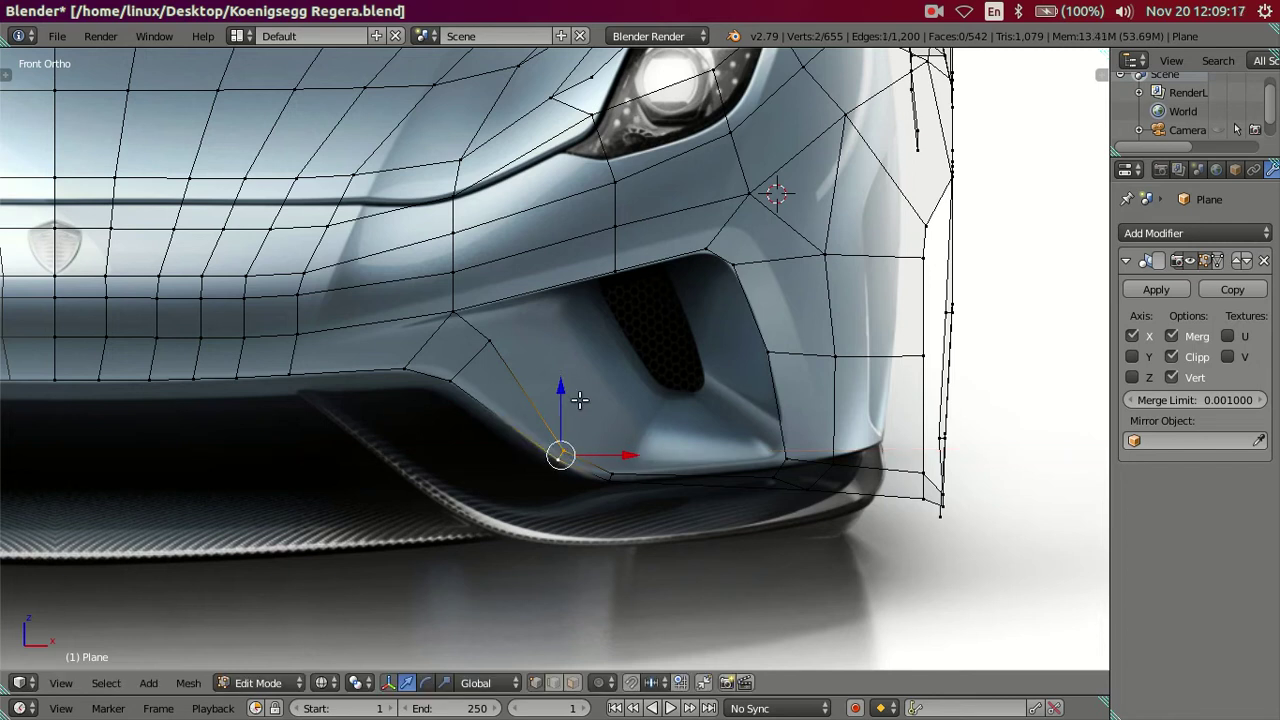
left_click_drag(557, 390, 567, 395)
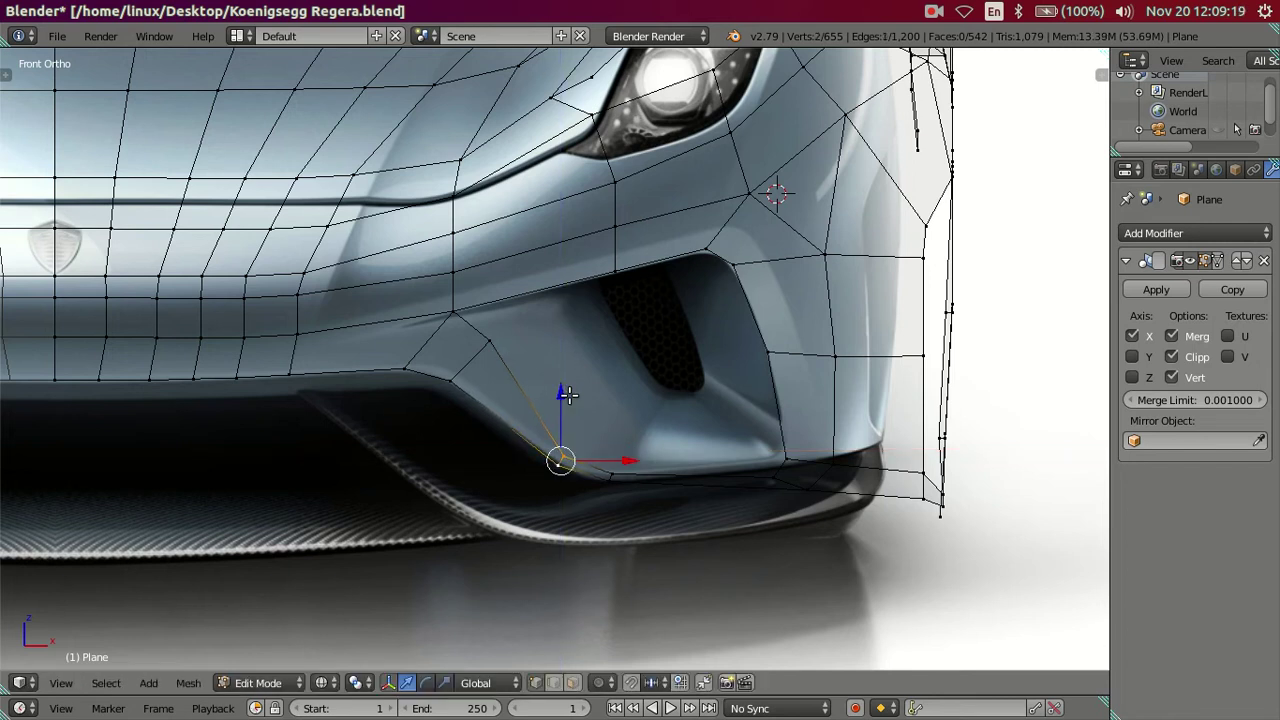
Step: Select the lower bumper edge as a shortest path and lower it along Z
right_click(441, 374)
scroll(582, 380, "up", 3, "ctrl")
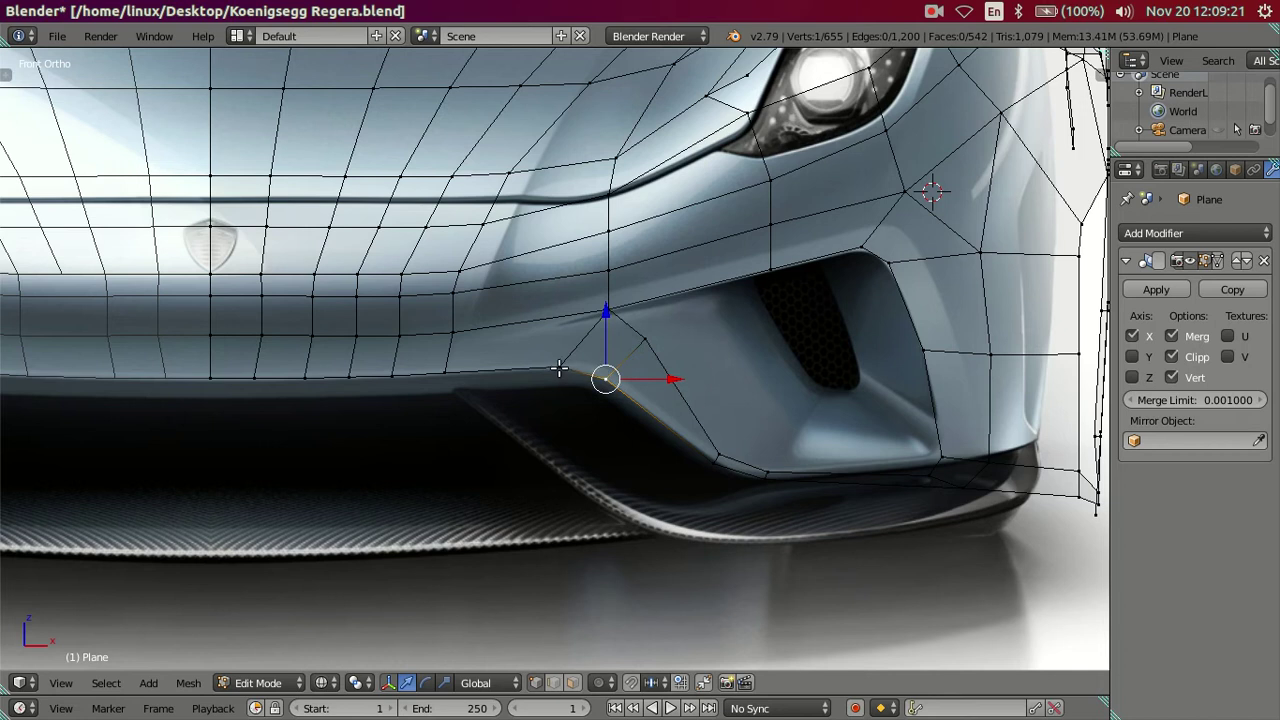
right_click(558, 367)
right_click(214, 378, "ctrl")
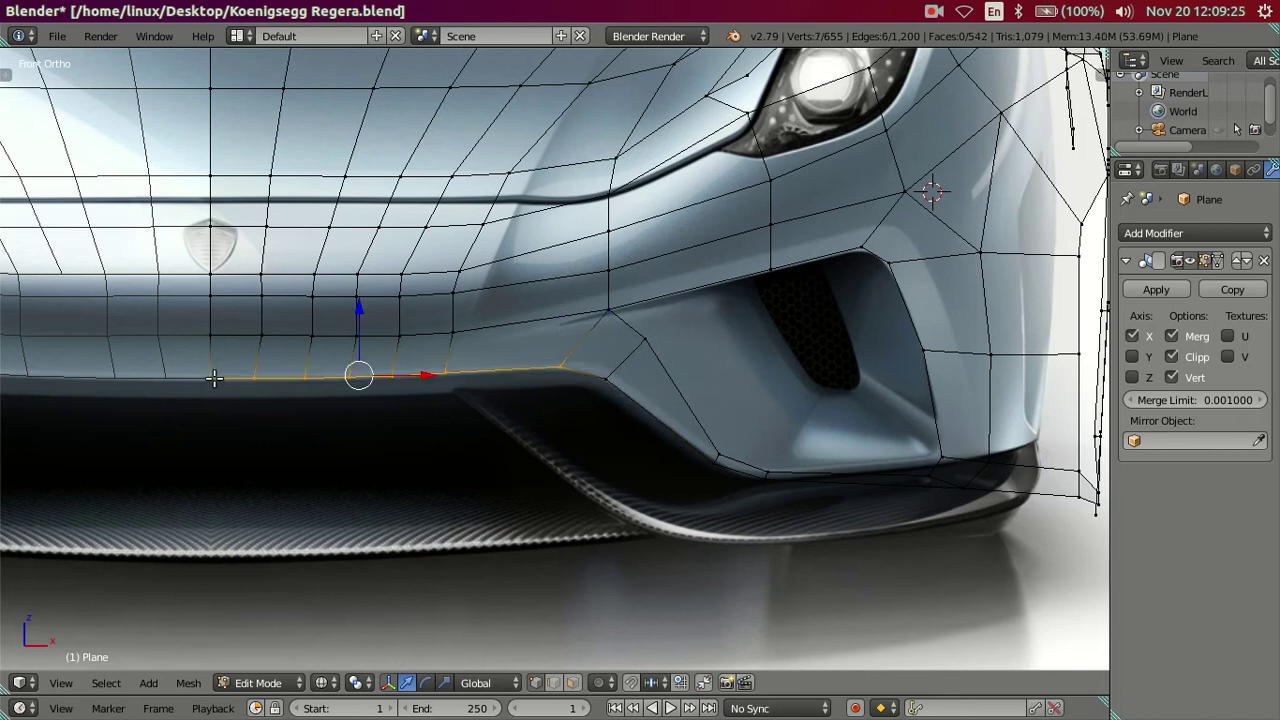
right_click(597, 372, "ctrl")
key("g")
key("z")
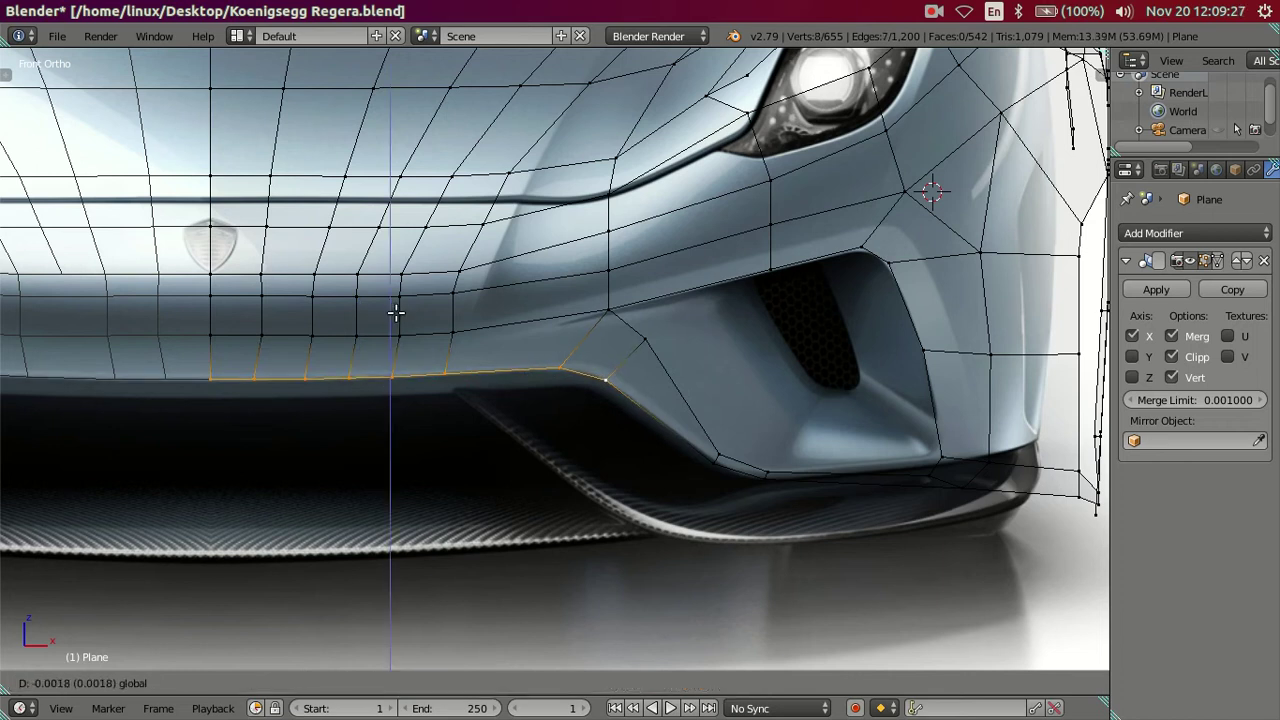
left_click(408, 325)
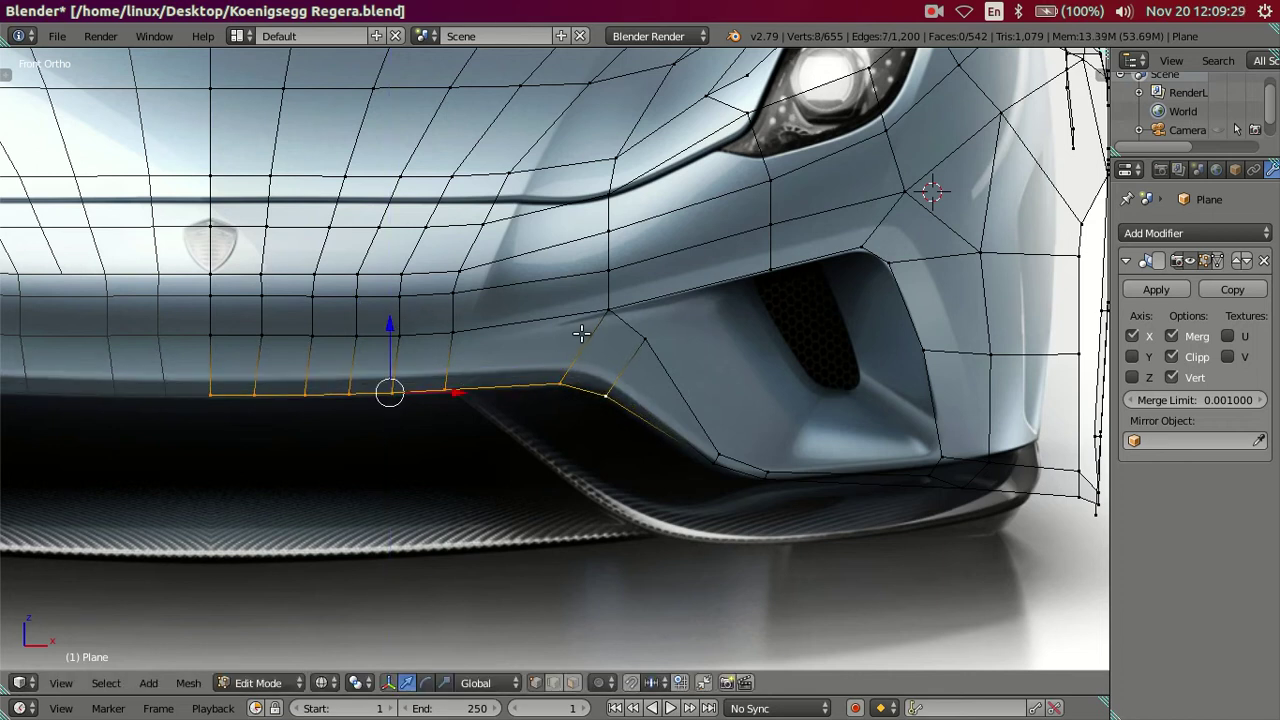
Step: Drop the vertices below the intake corner by about 0.07
right_click(607, 312)
right_click(652, 339, "shift")
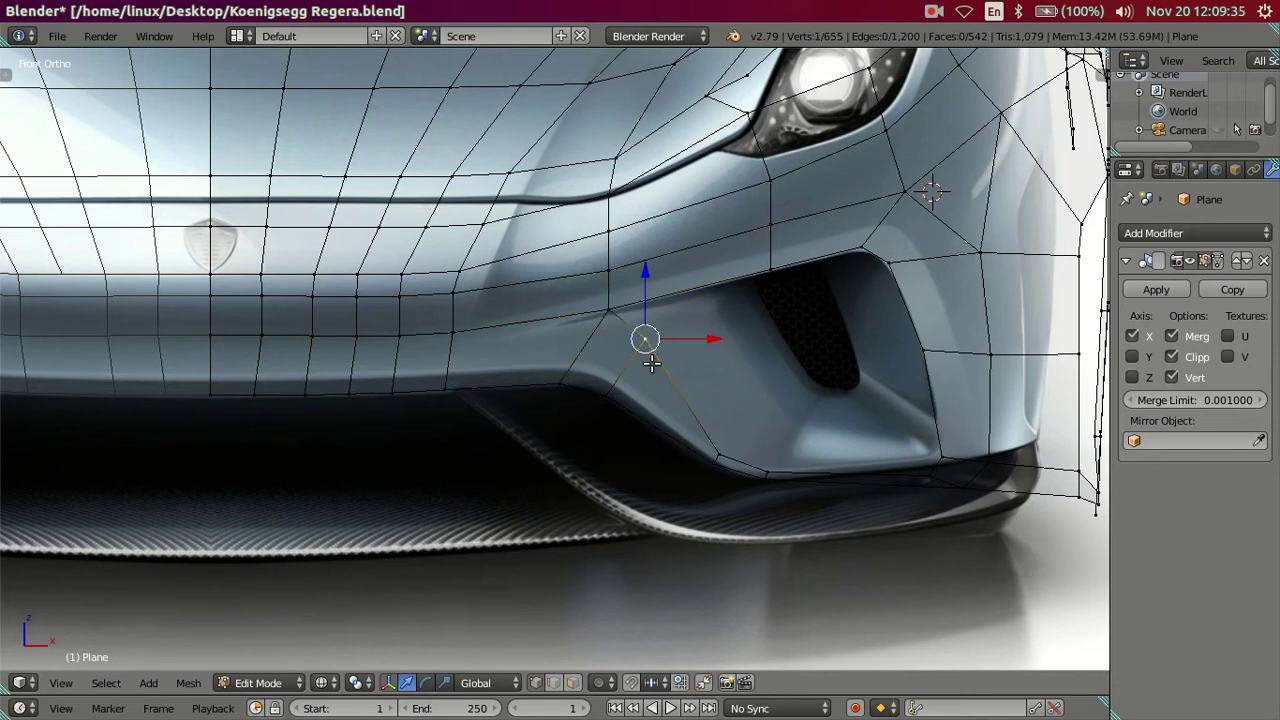
key("g")
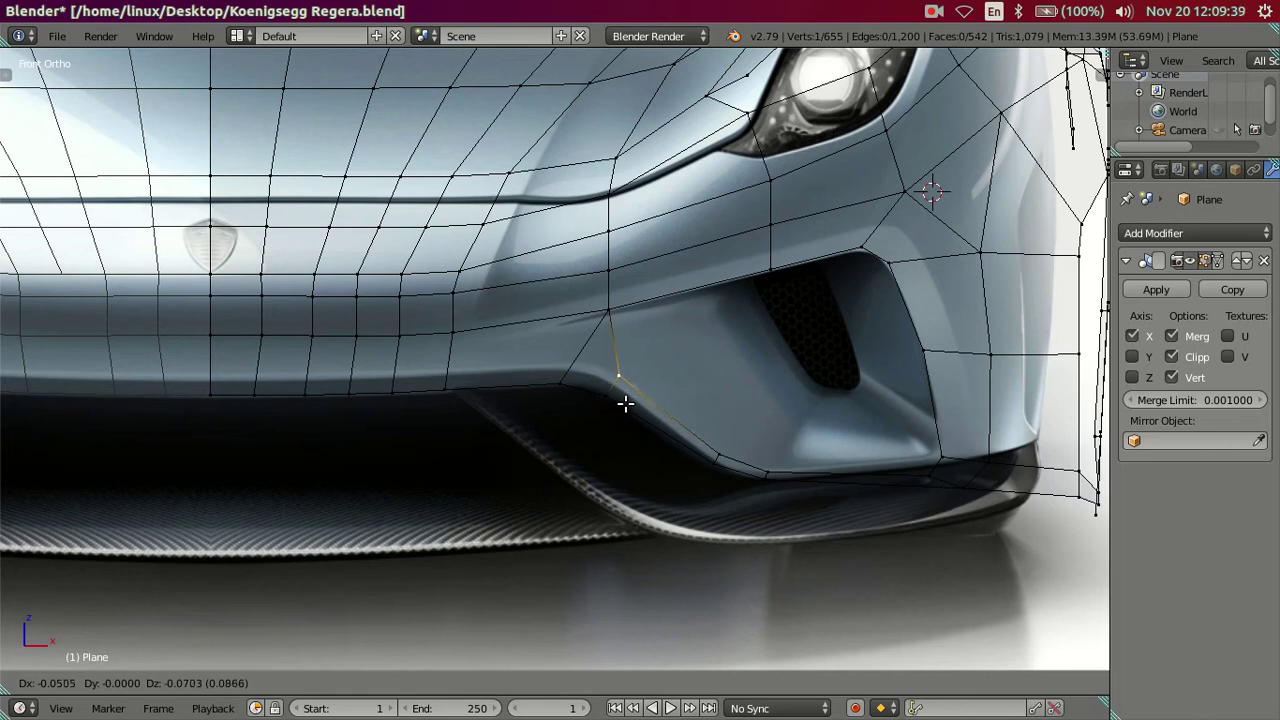
left_click(616, 405)
Step: Raise the lower bumper edge row slightly along Z, roughly 0.02
left_click(226, 391, "alt")
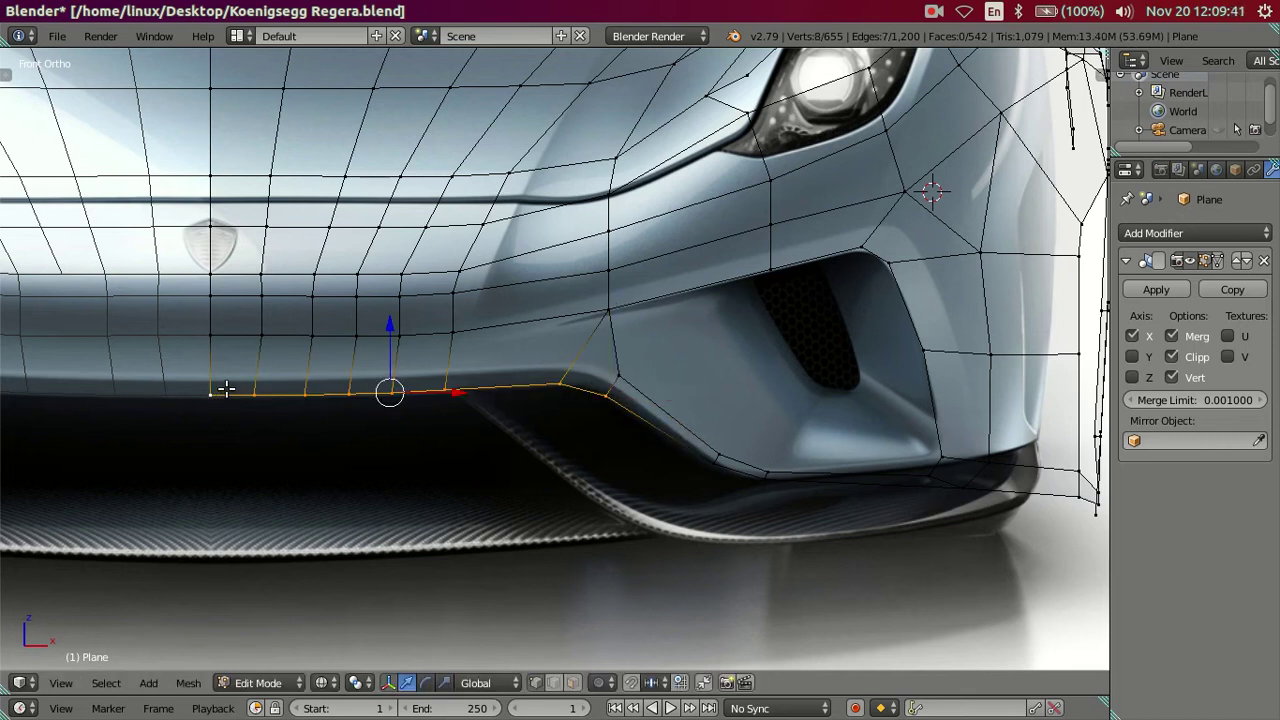
key("g")
key("z")
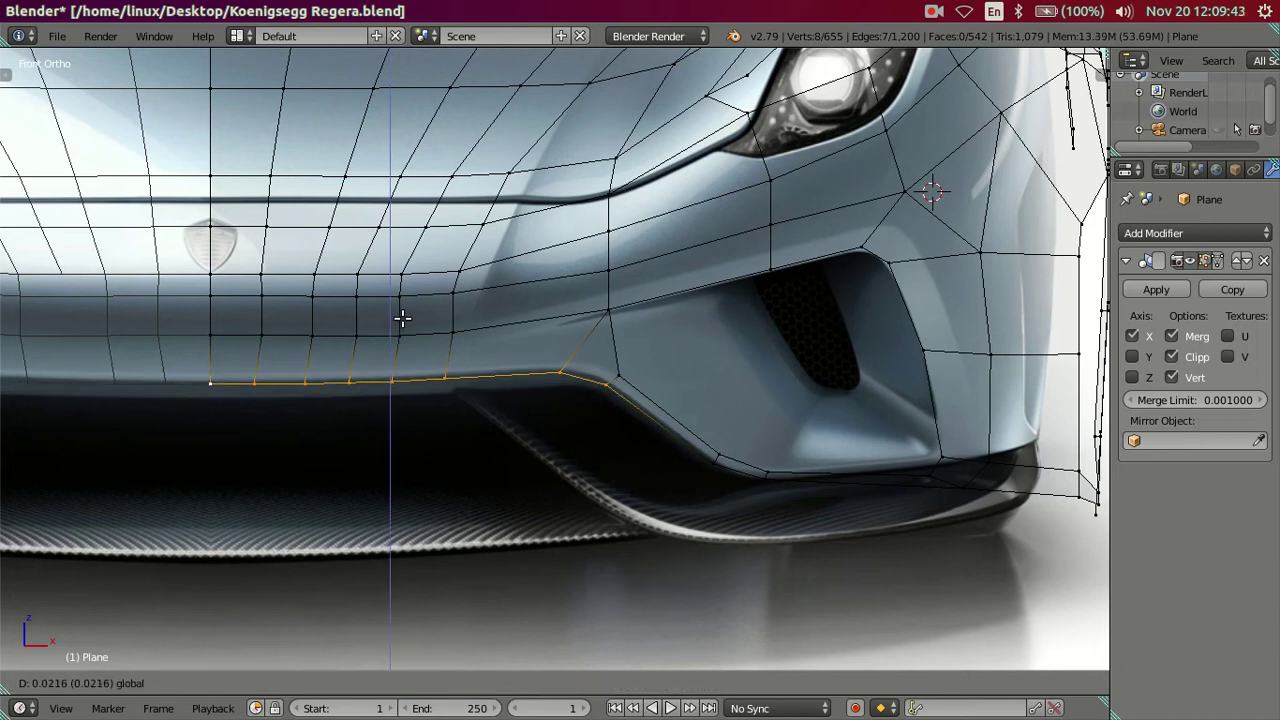
left_click(402, 316)
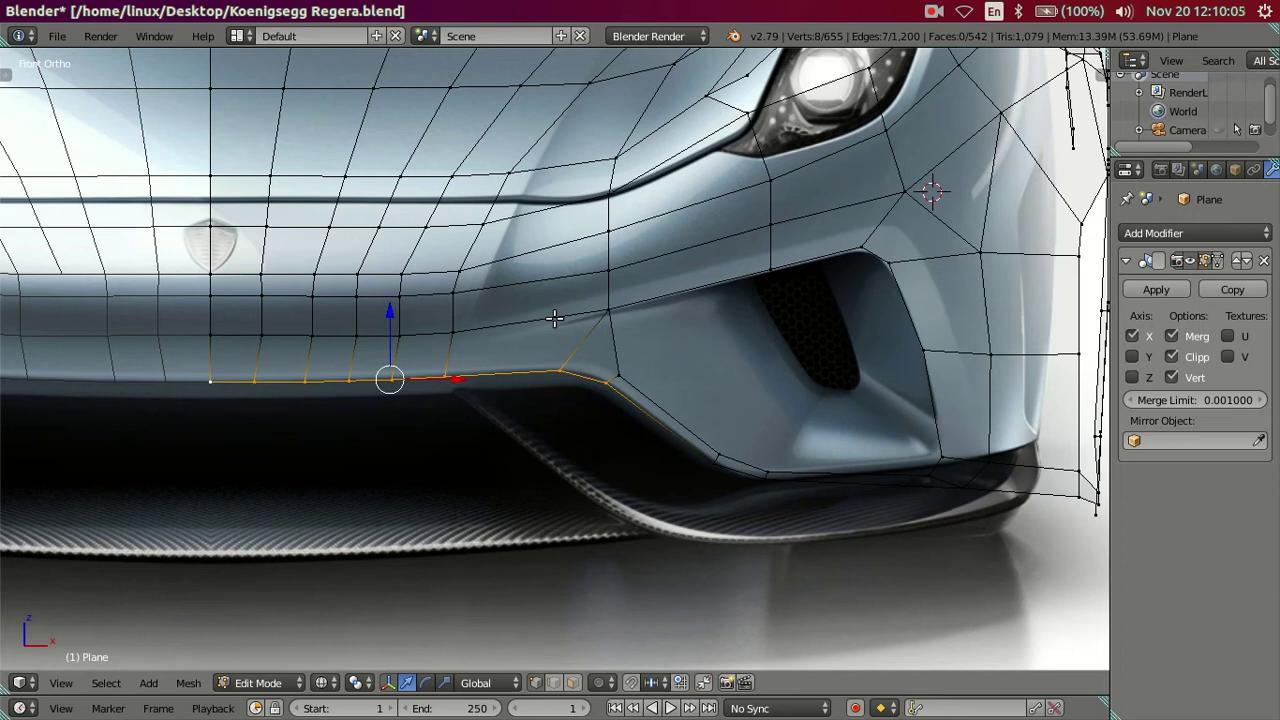
Step: Duplicate the bumper's lower edge row and drop the copy onto the lip's lower edge
right_click(622, 302)
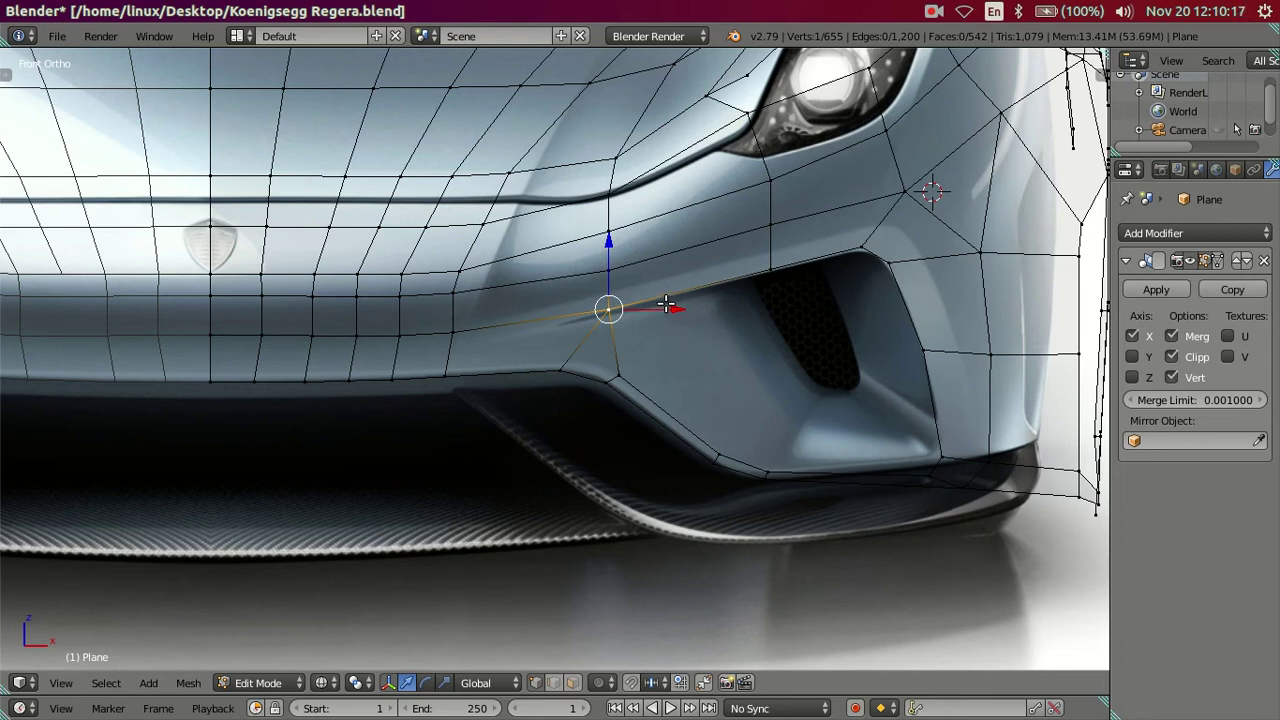
left_click(205, 333, "ctrl")
key("shift+d")
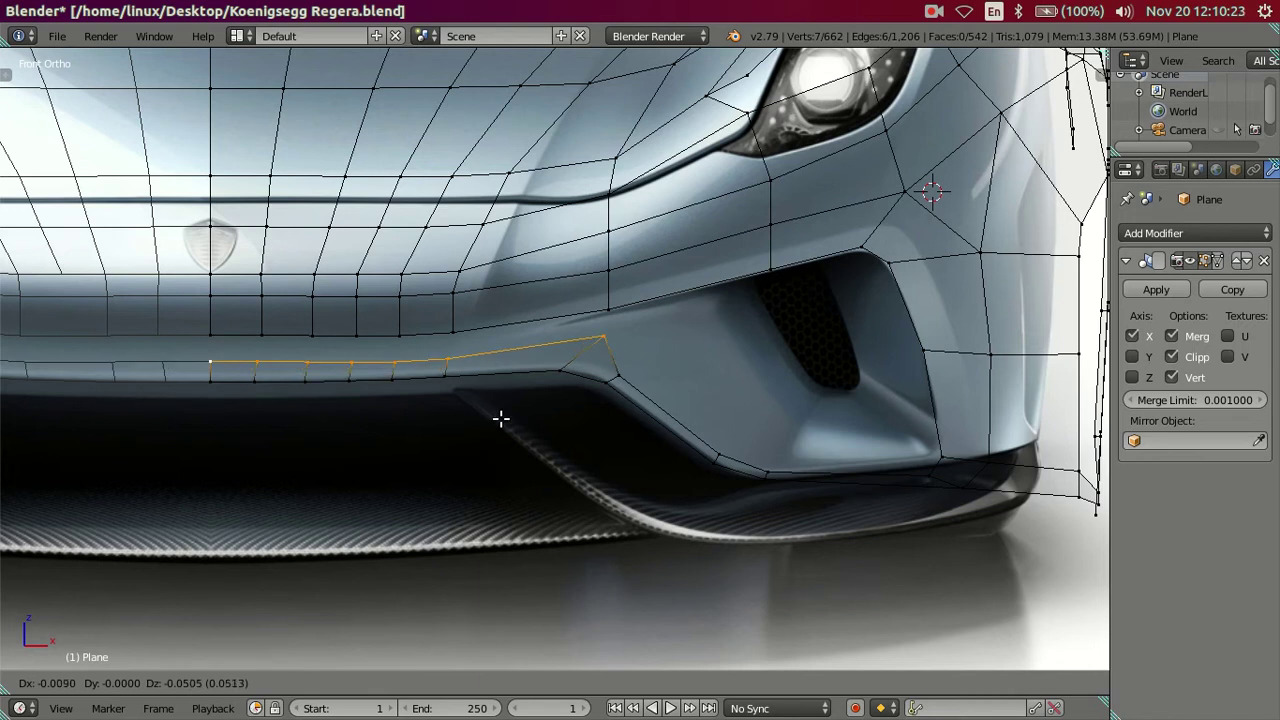
key("Escape")
key("g")
left_click(372, 297)
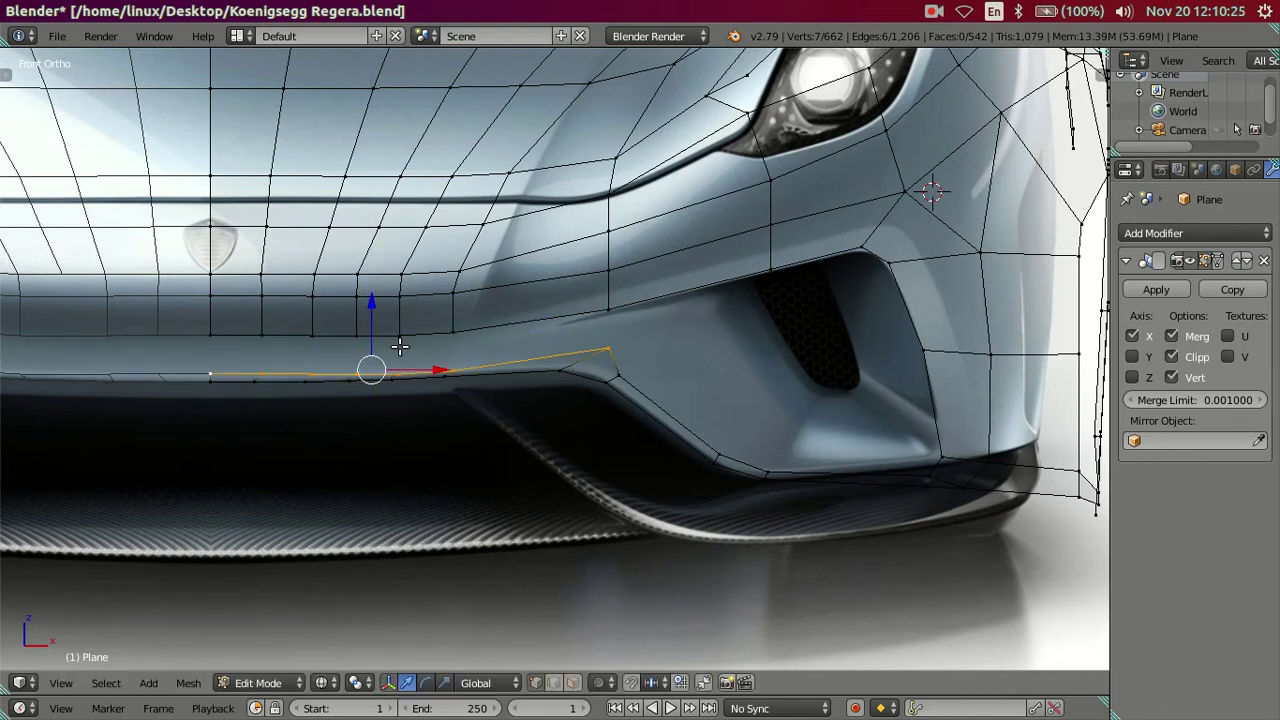
scroll(405, 360, "up", 2)
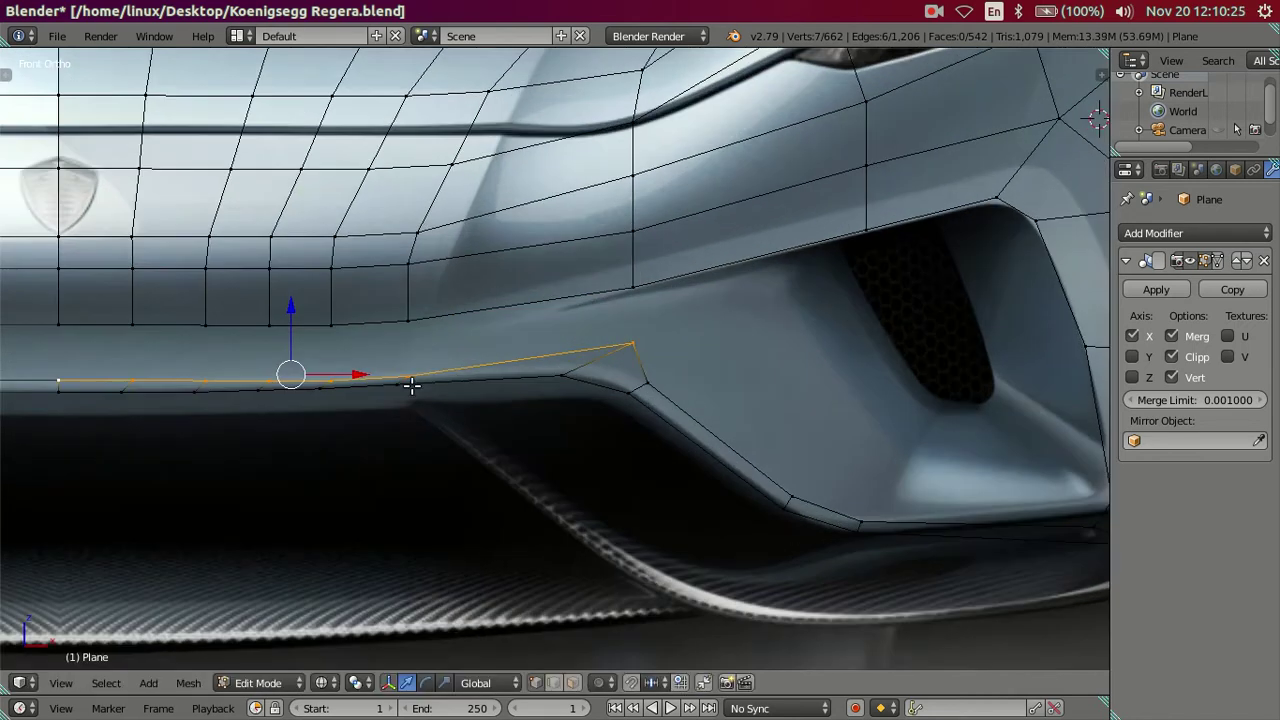
left_click_drag(360, 374, 351, 372)
left_click(351, 372)
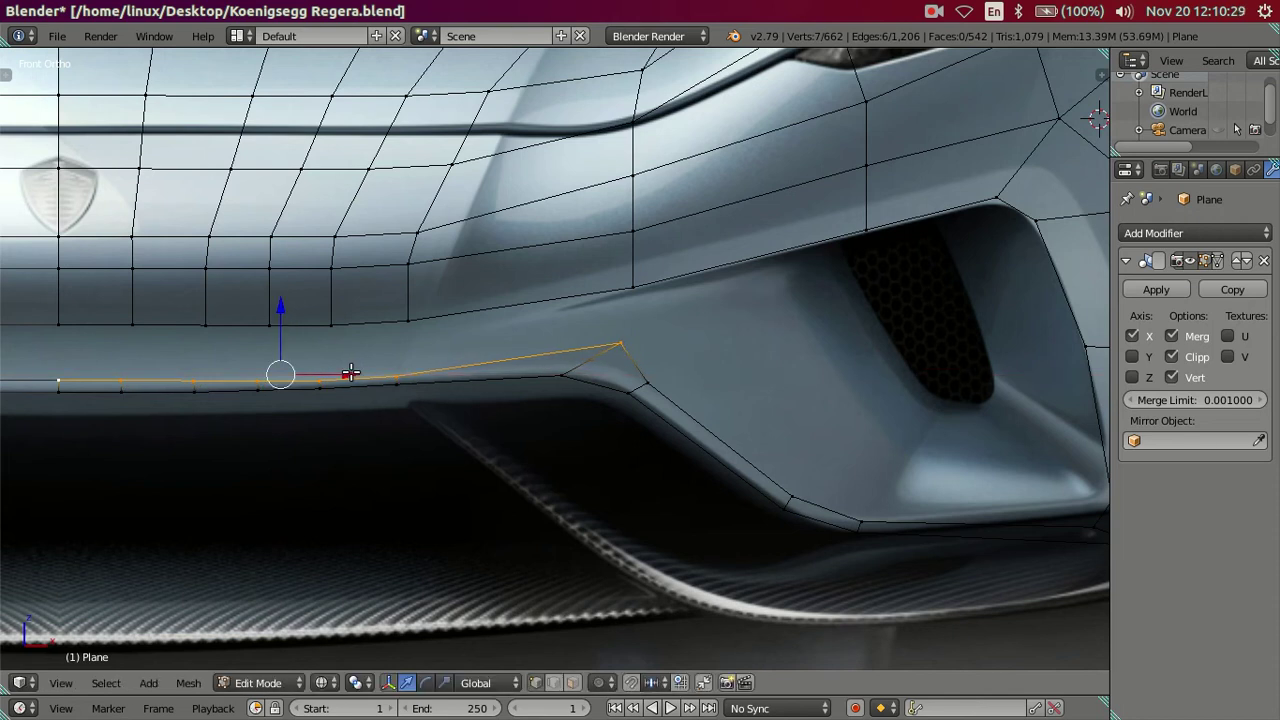
Step: Move the intake corner vertex and its neighbour onto the bumper lip and intake edge
right_click(620, 345)
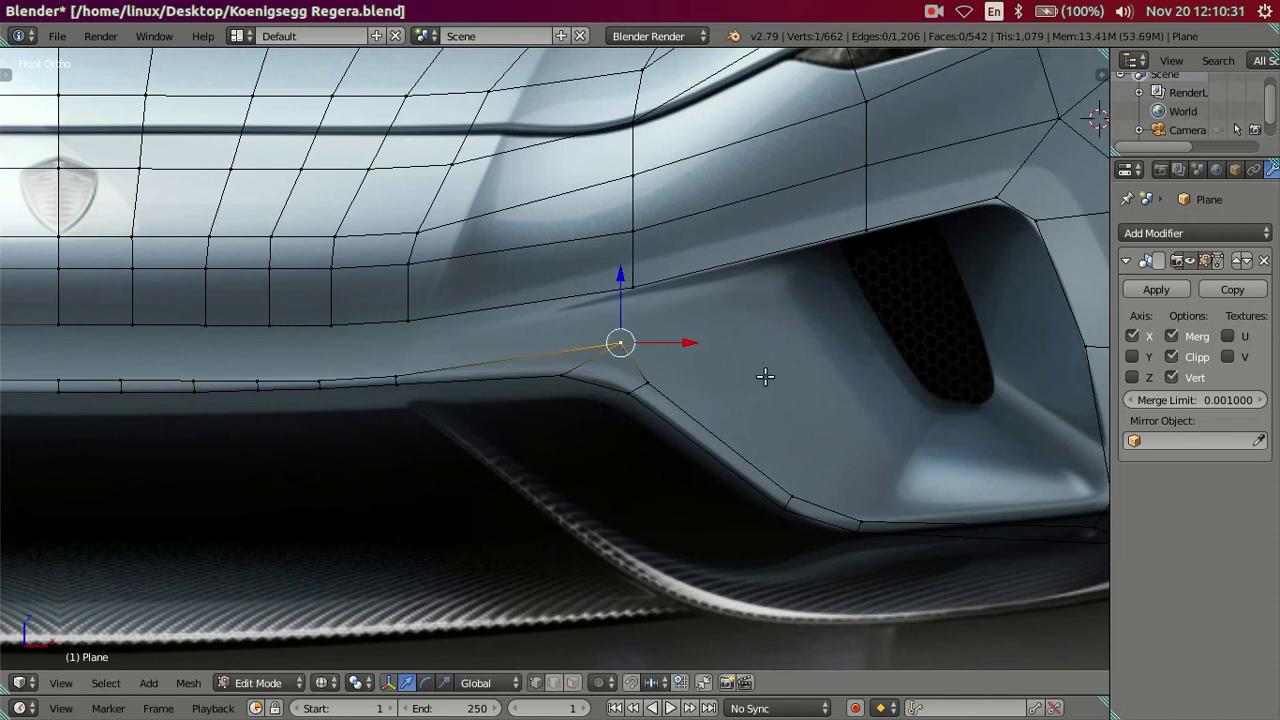
key("g")
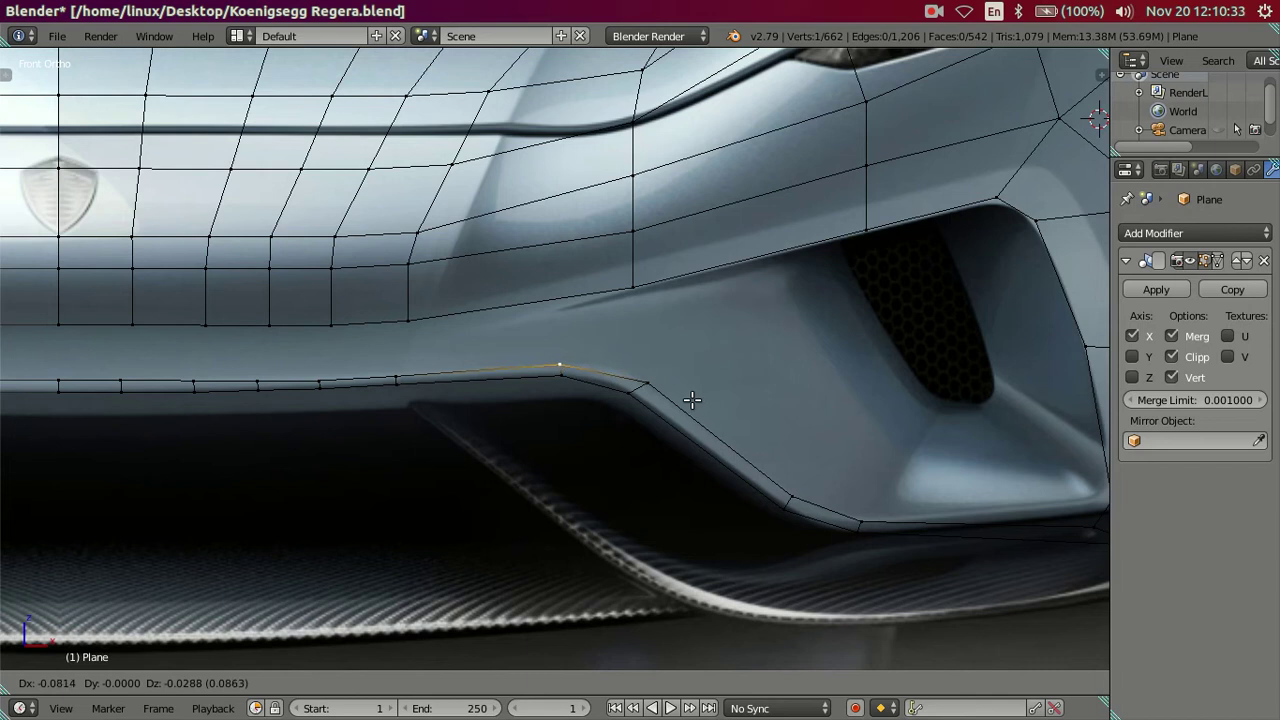
left_click(691, 400)
right_click(647, 382)
key("g")
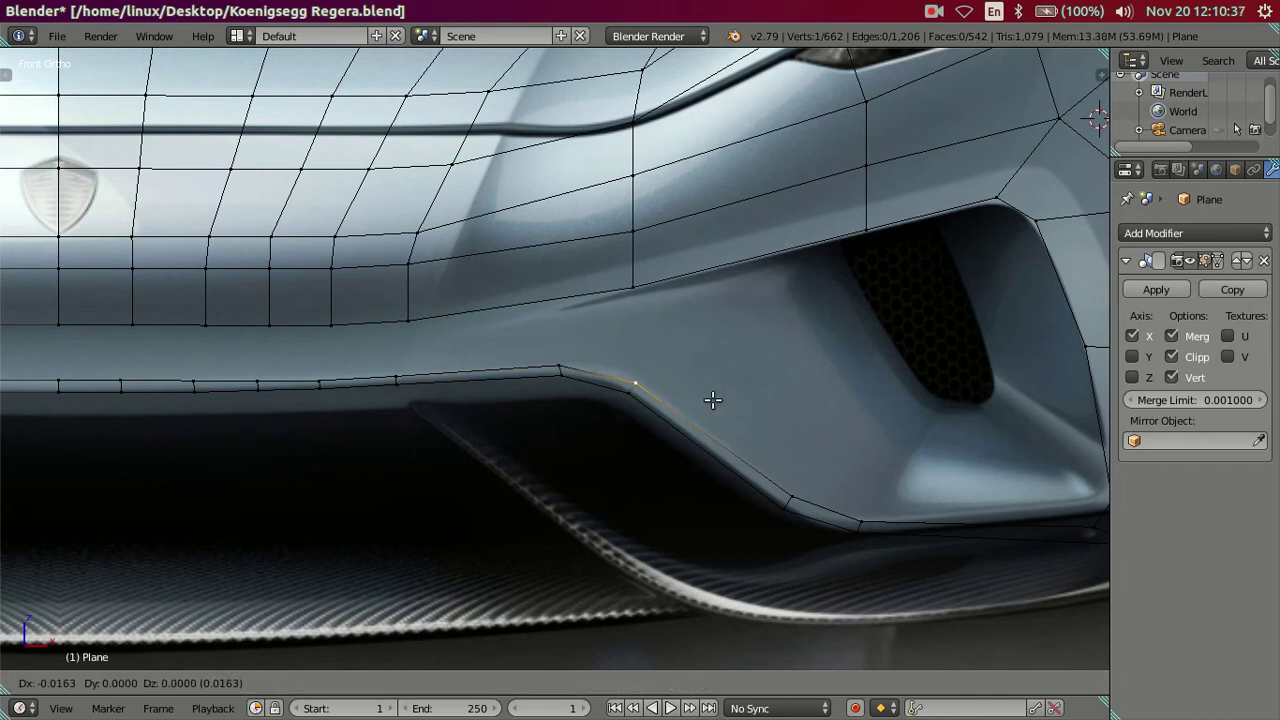
left_click(712, 400)
Step: Shift the lip's bend vertex along X, then raise it and the adjacent vertex along Z
right_click(559, 369)
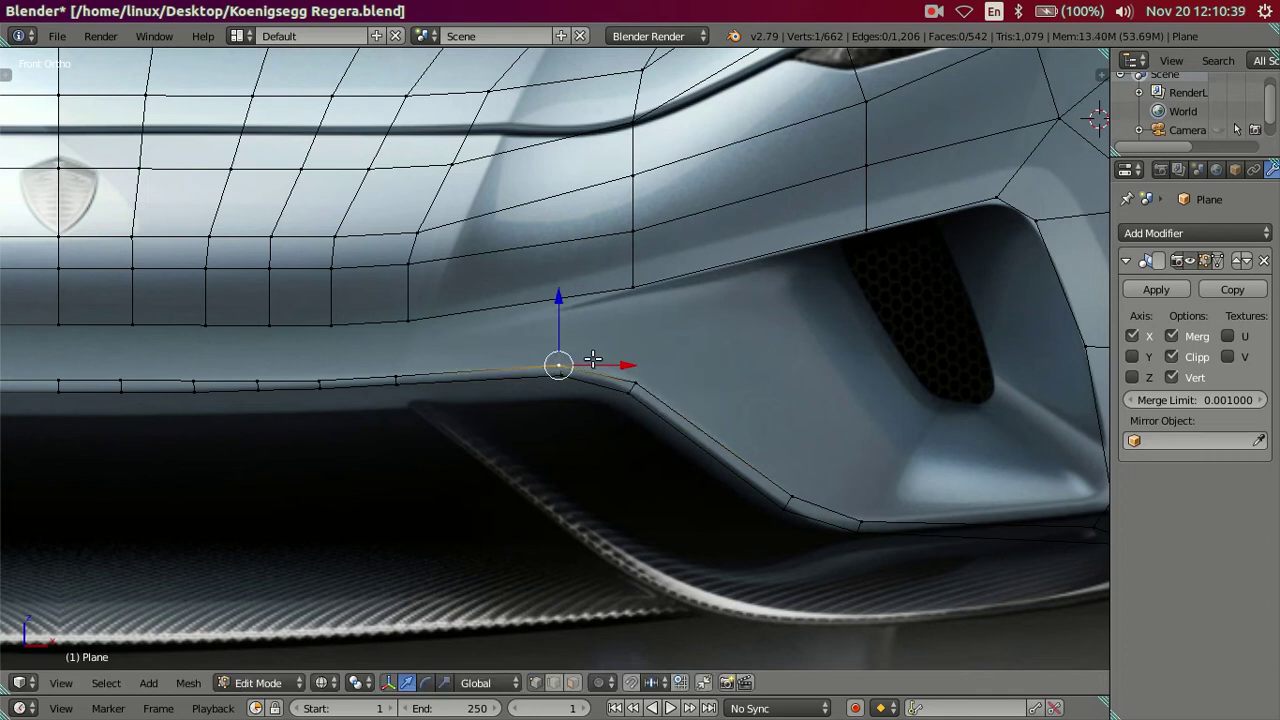
key("g")
key("x")
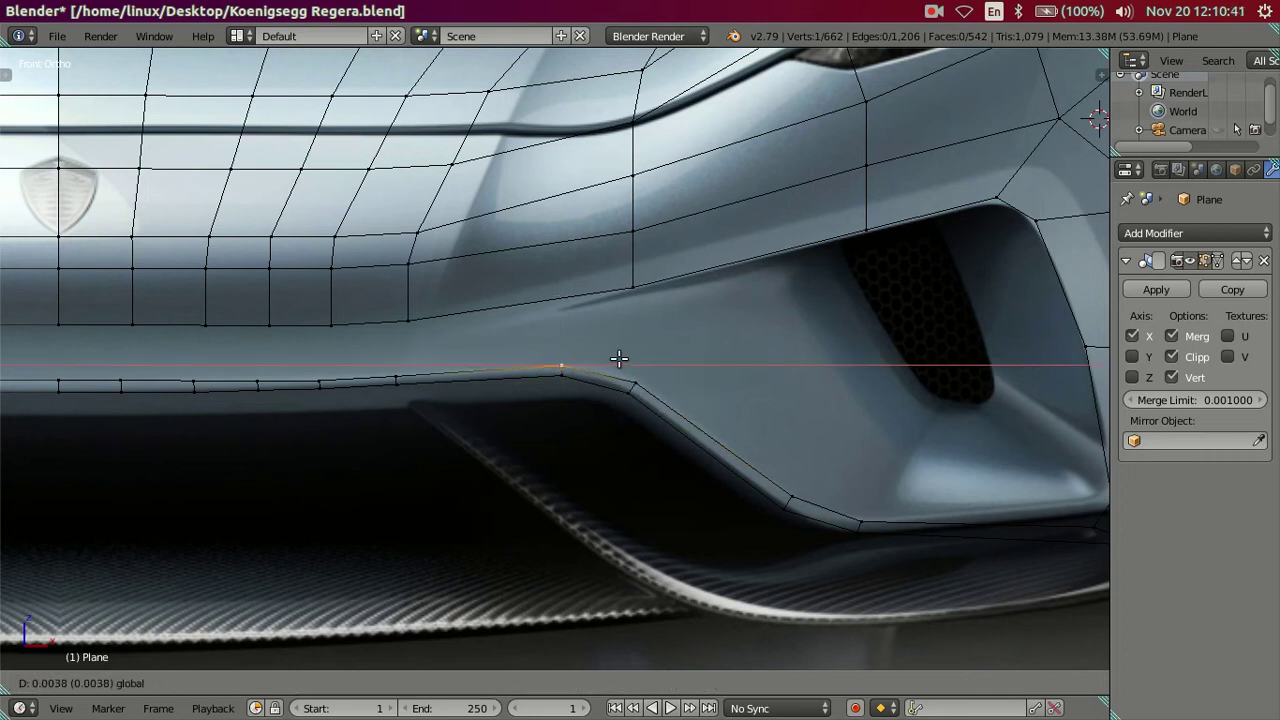
left_click(619, 358)
middle_click_drag(366, 360, 586, 360, "shift")
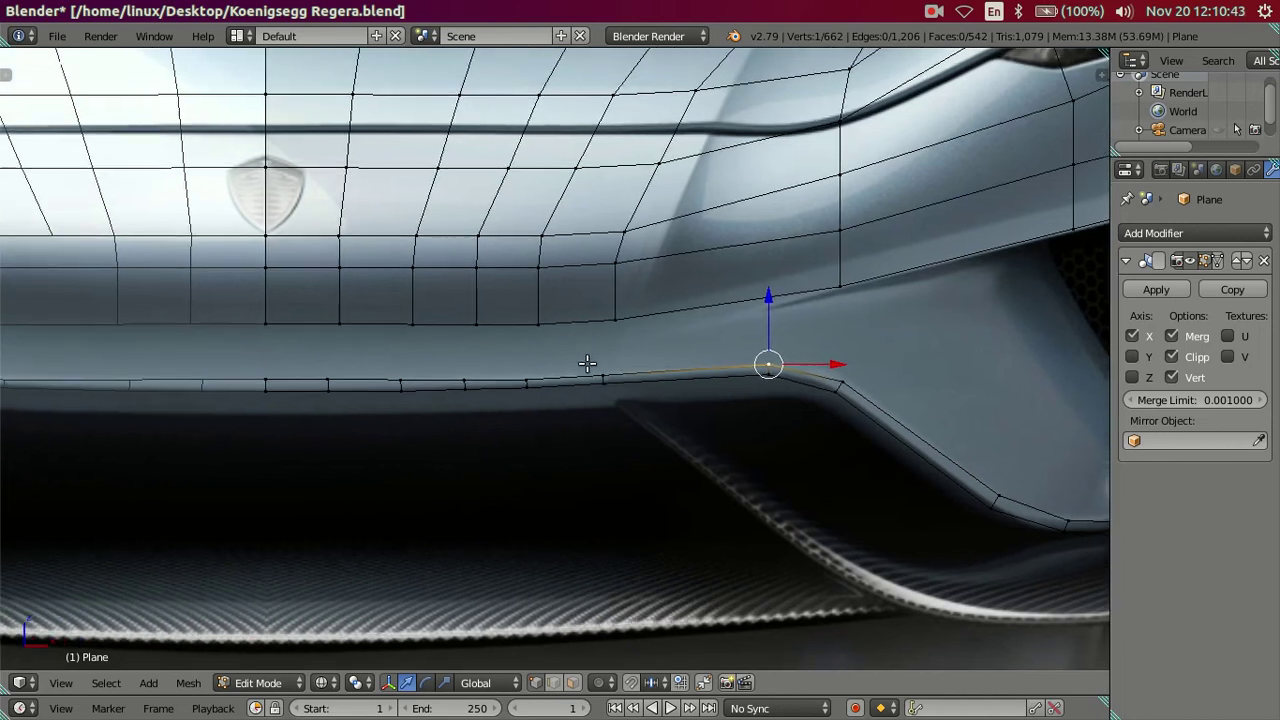
scroll(583, 386, "up", 2)
right_click(570, 380, "shift")
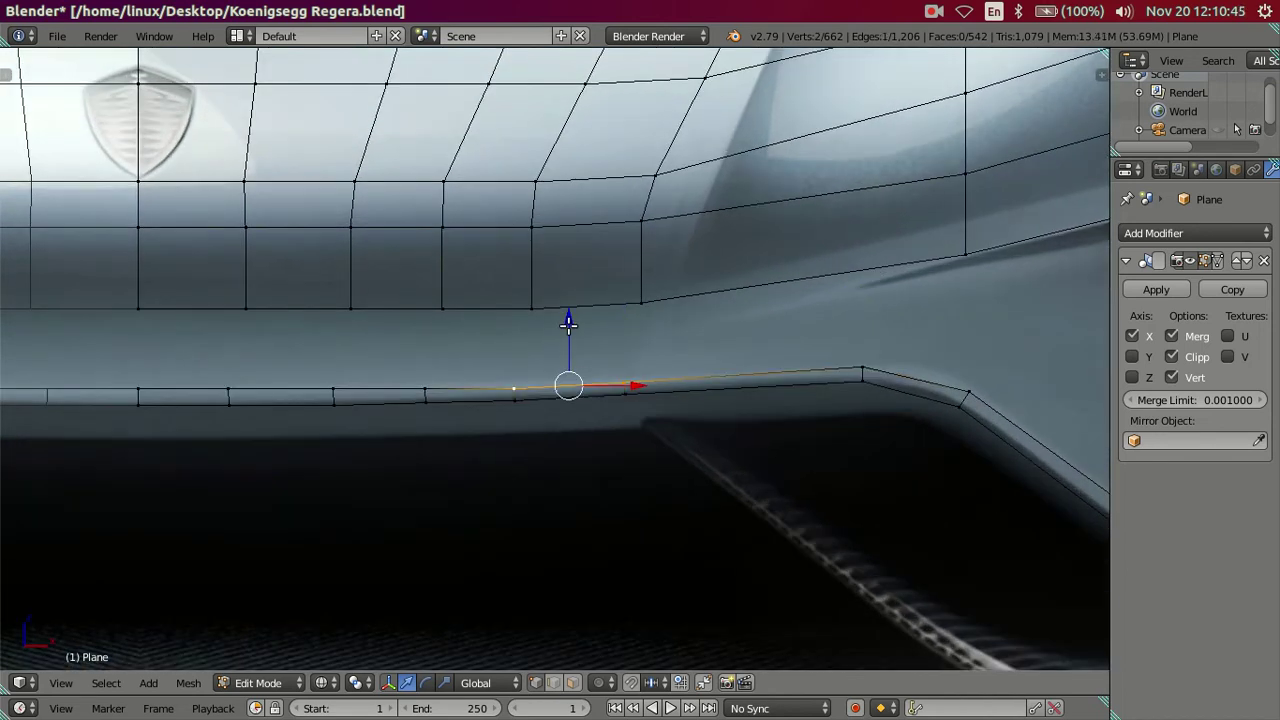
key("g")
key("z")
left_click(568, 320)
key("a")
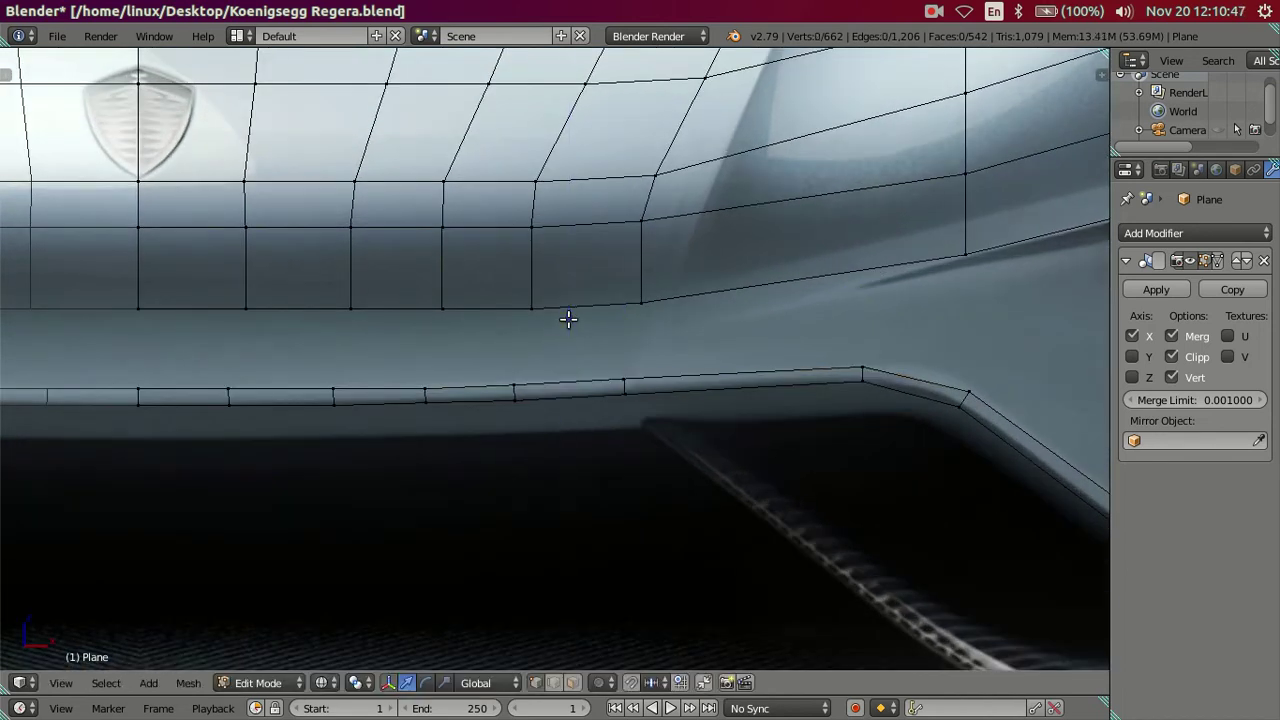
scroll(568, 325, "down", 2)
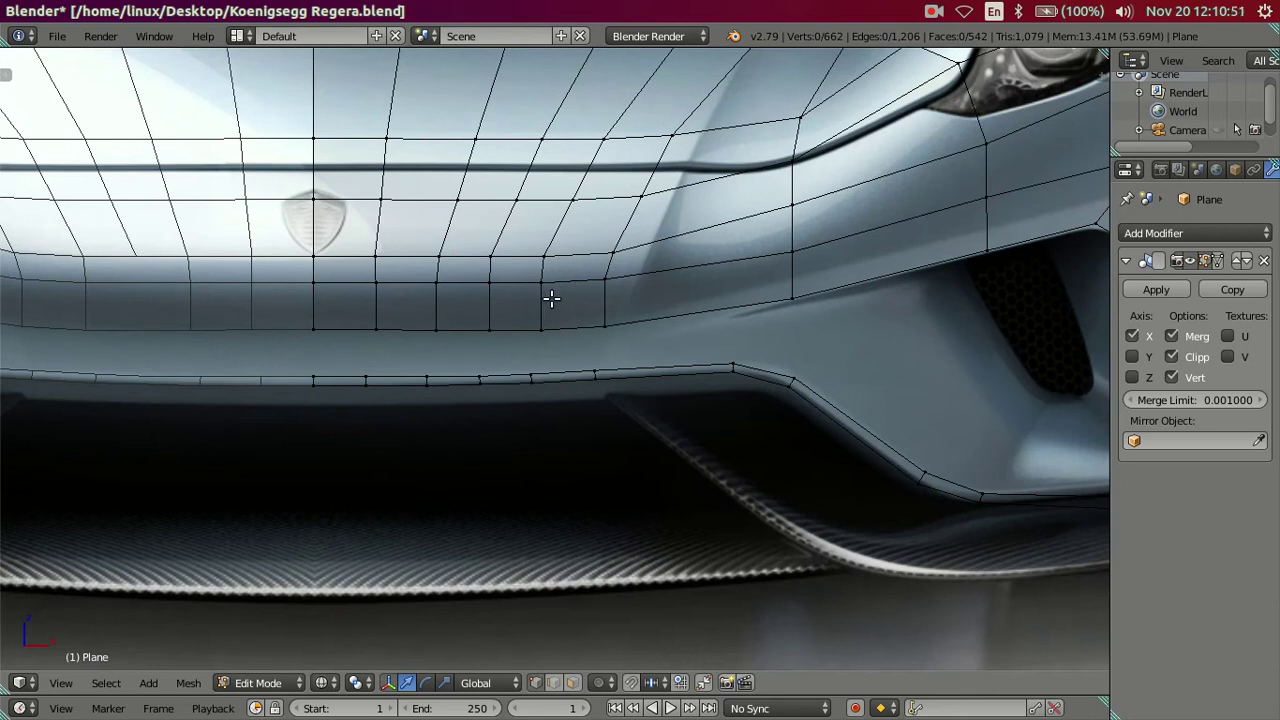
Step: Move the vertex next to the intake so it lines up with the bumper crease
right_click(749, 300)
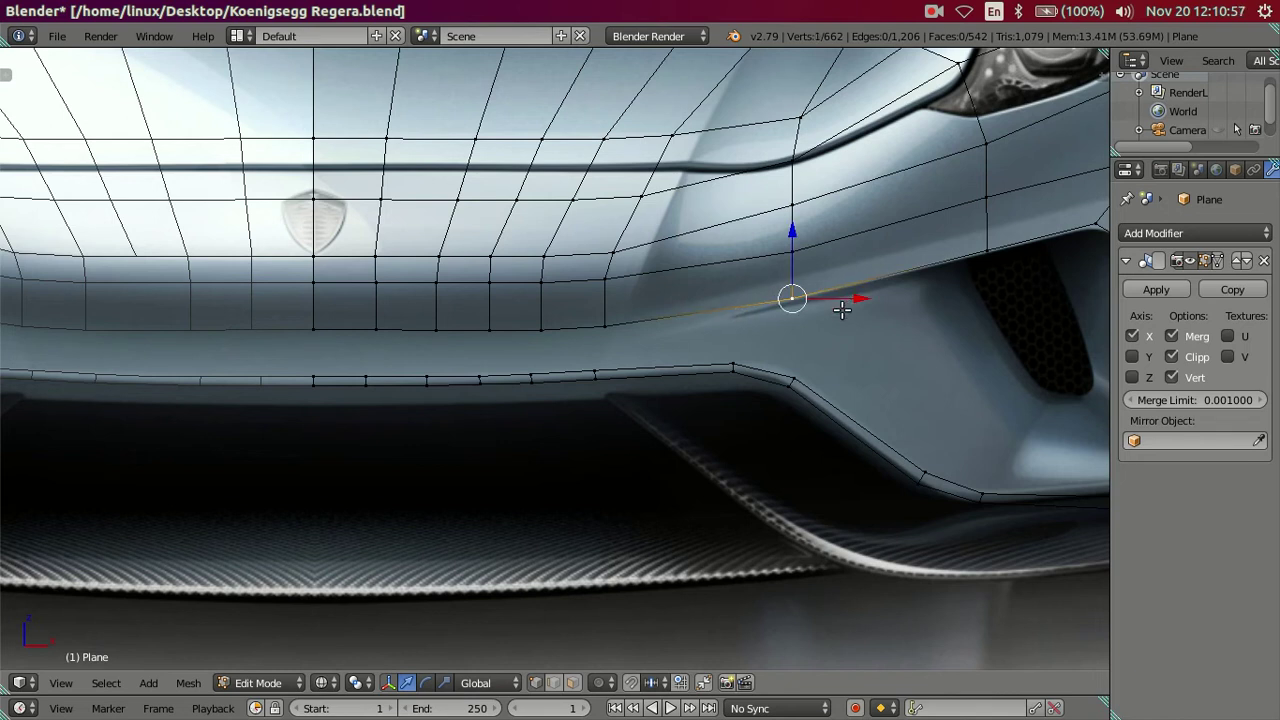
key("g")
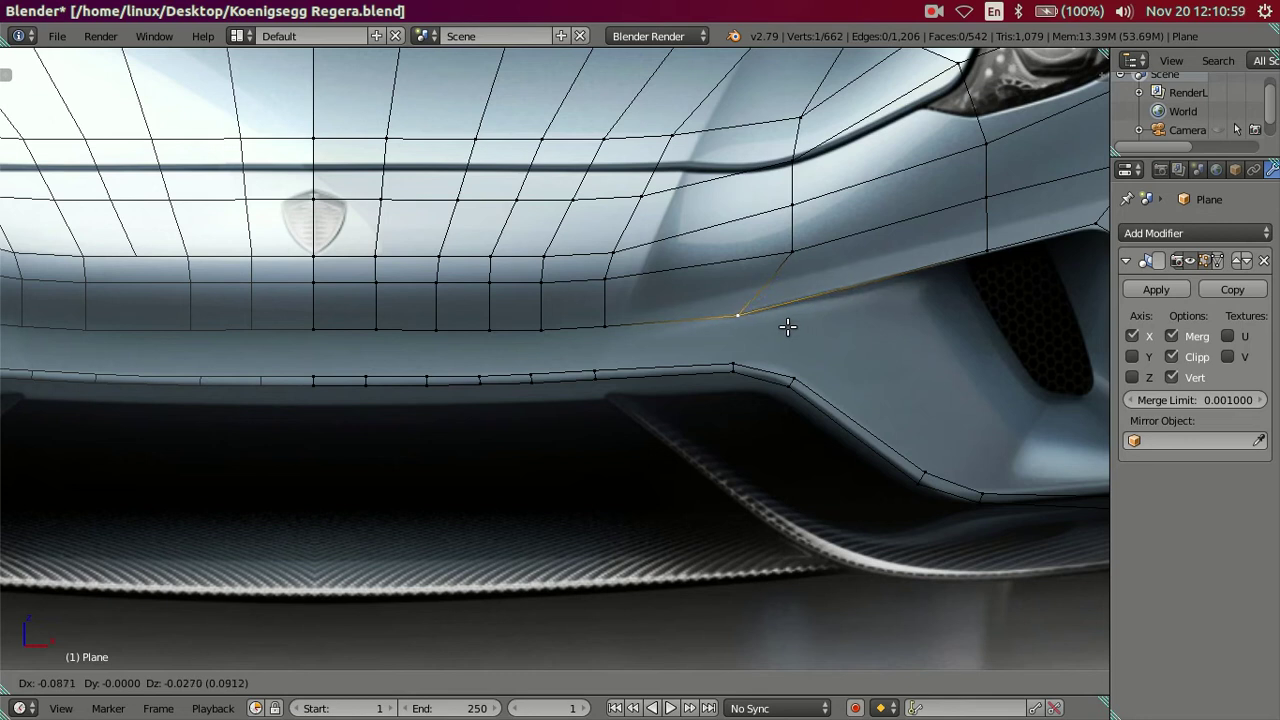
left_click(788, 326)
scroll(760, 321, "down", 3)
key("a")
scroll(711, 332, "up", 2)
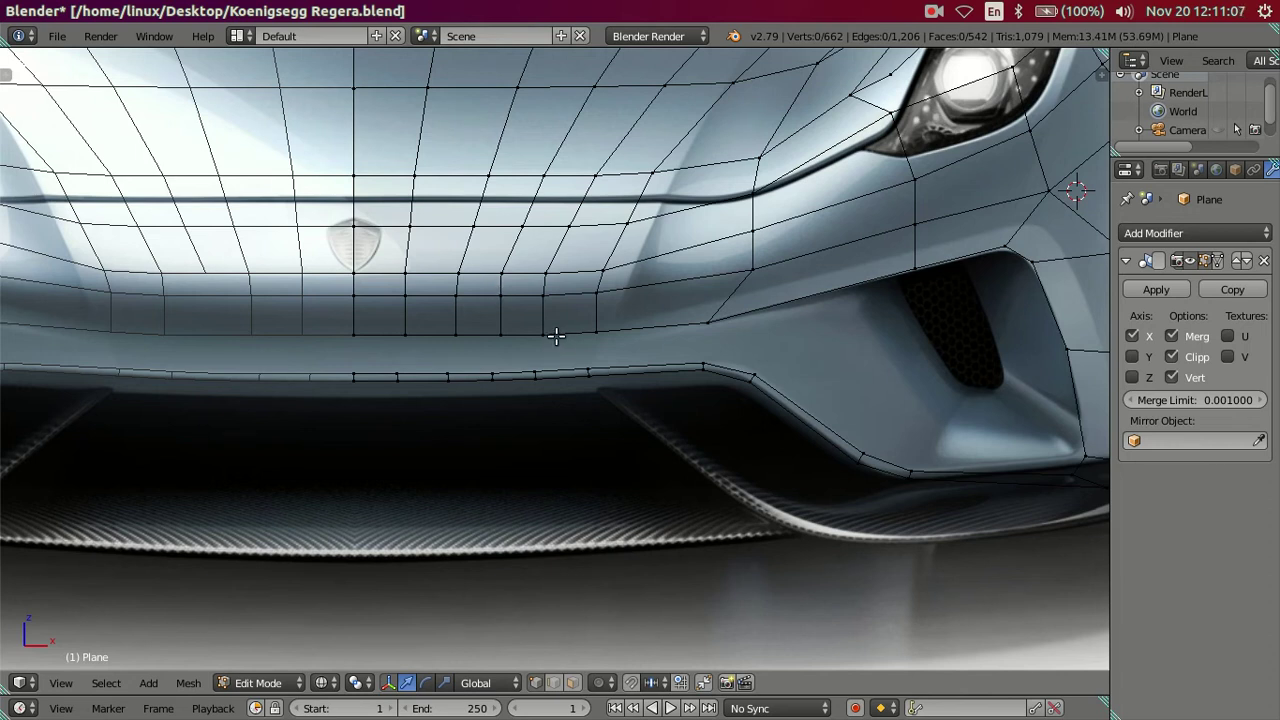
Step: Pan to the side air intake and toggle solid shading to check the surface
middle_click_drag(1020, 408, 649, 324, "shift")
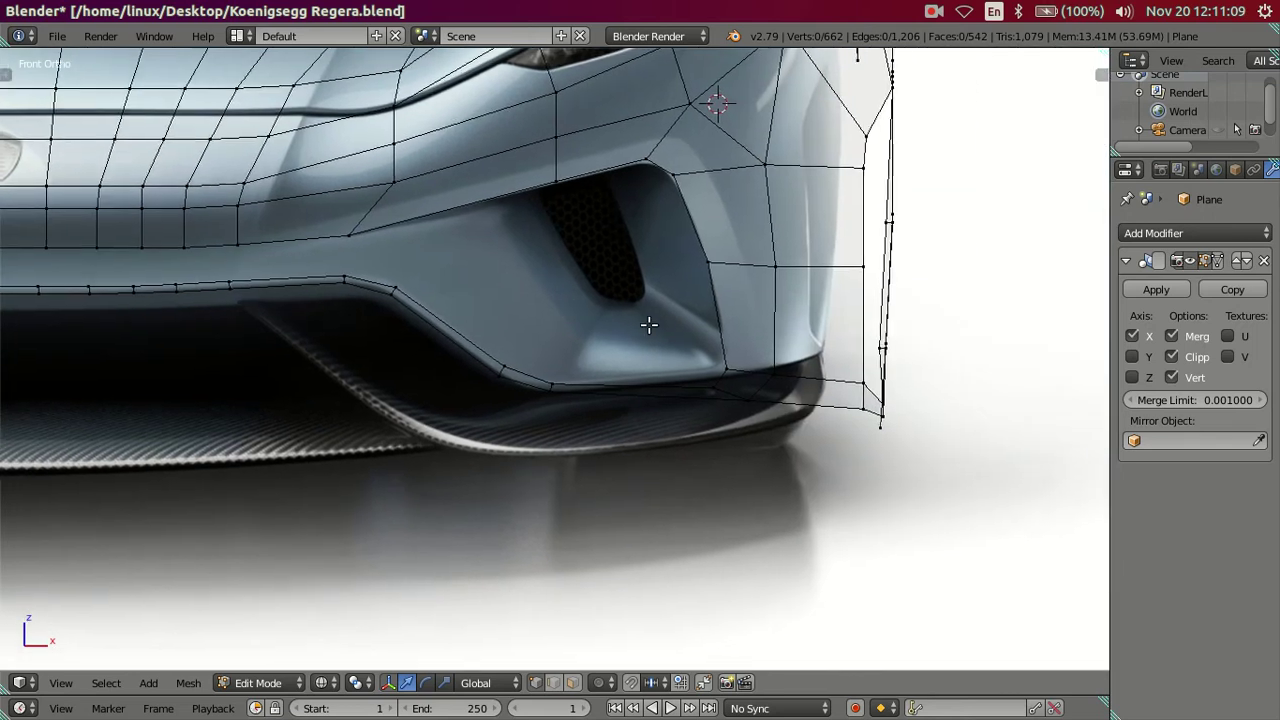
key("z")
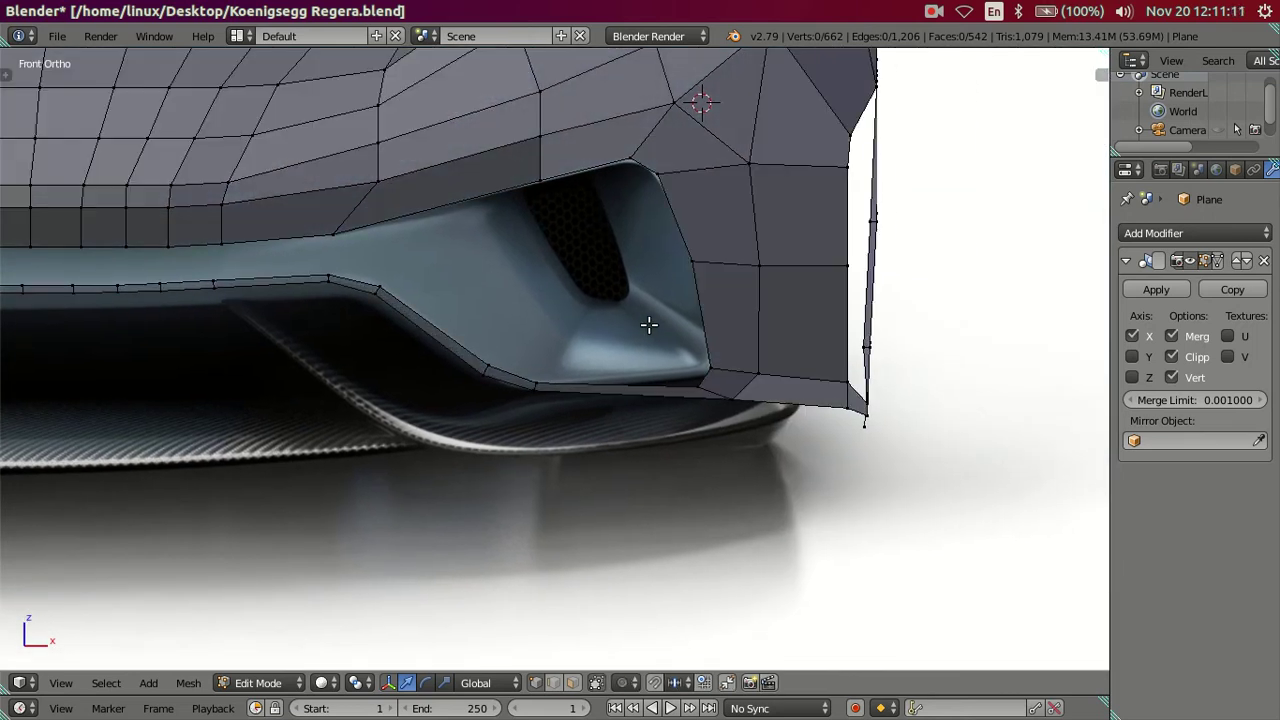
key("z")
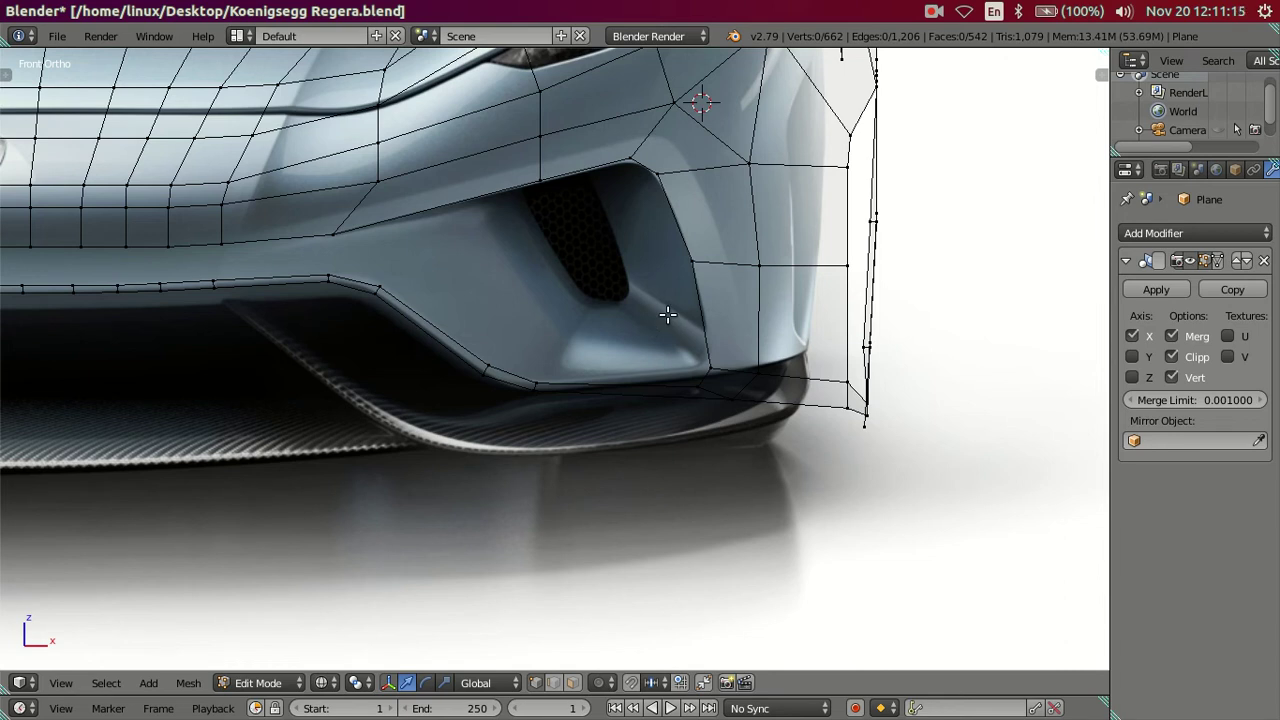
scroll(305, 272, "up", 5, "ctrl")
Step: Fill a face between four corner vertices on the bumper's lower edge
right_click(226, 262)
right_click(228, 300, "alt")
right_click(183, 290)
right_click(183, 308, "shift")
right_click(228, 308, "shift")
right_click(234, 266, "shift")
key("f")
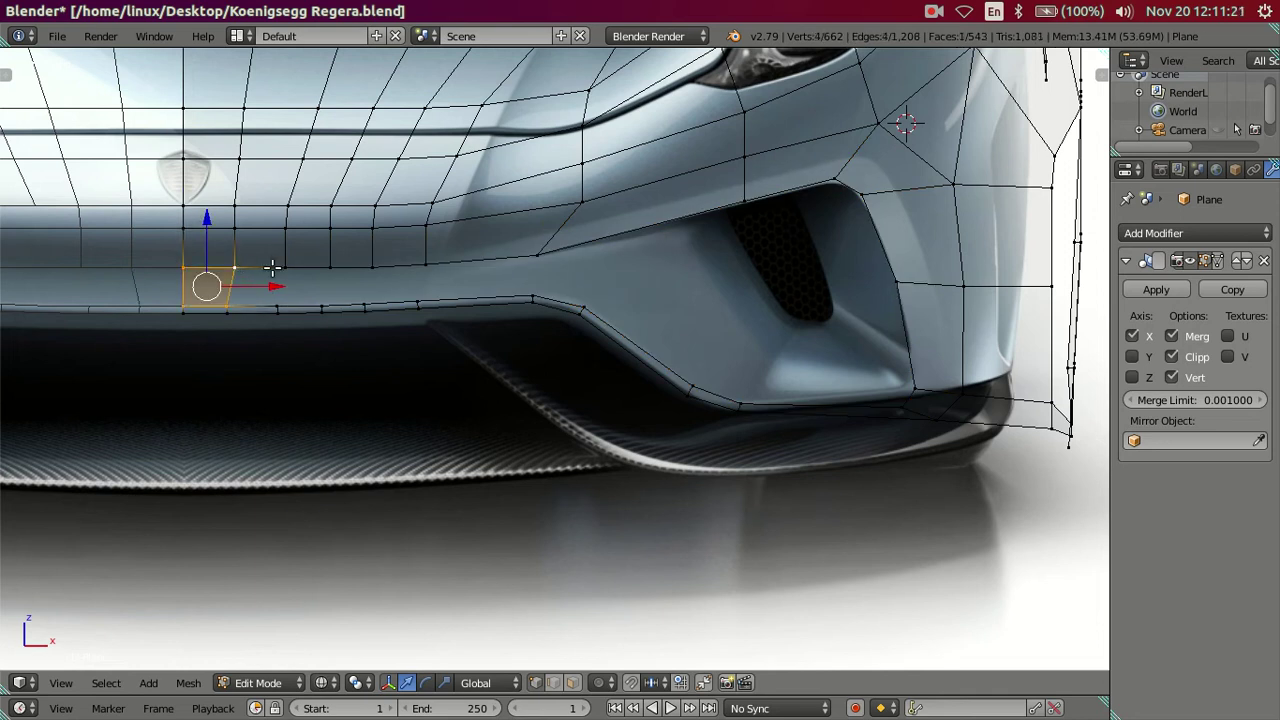
scroll(245, 300, "up", 1)
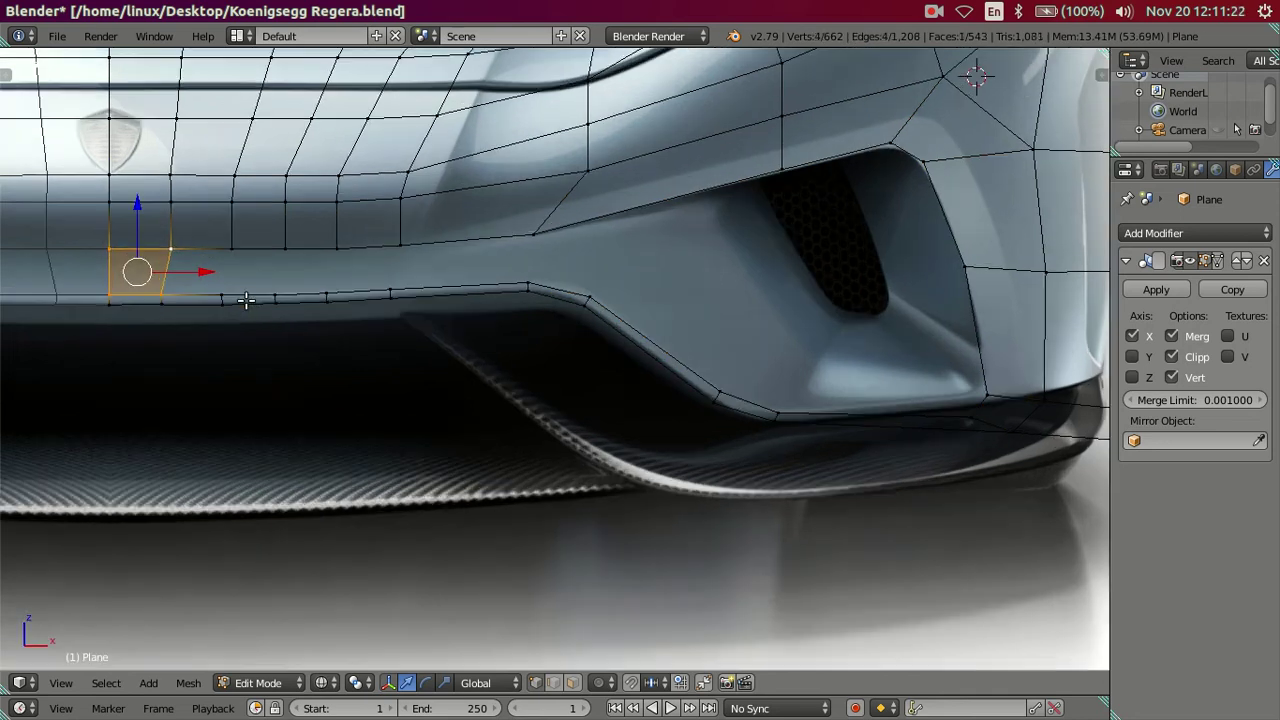
Step: Slide five bottom-edge vertices, then the next lip vertex, sideways along X
right_click(160, 300)
right_click(222, 300, "shift")
right_click(250, 300, "shift")
right_click(282, 299, "shift")
right_click(326, 299, "shift")
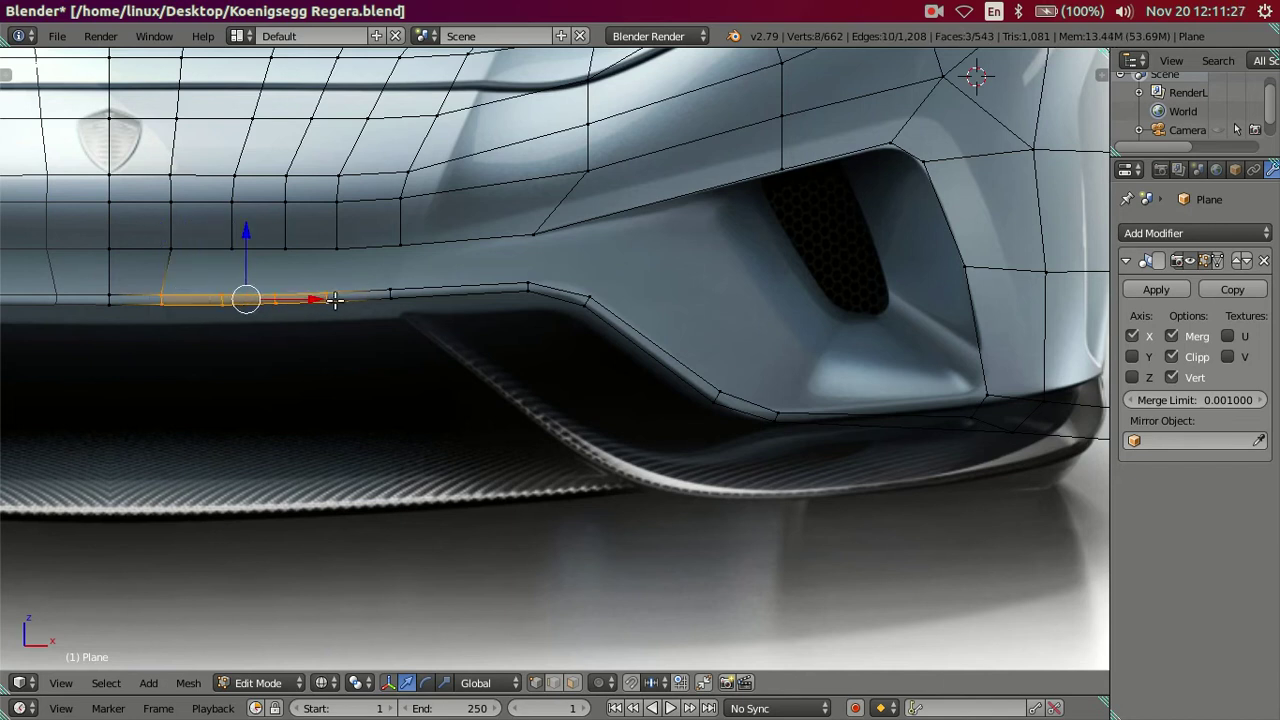
key("g")
key("x")
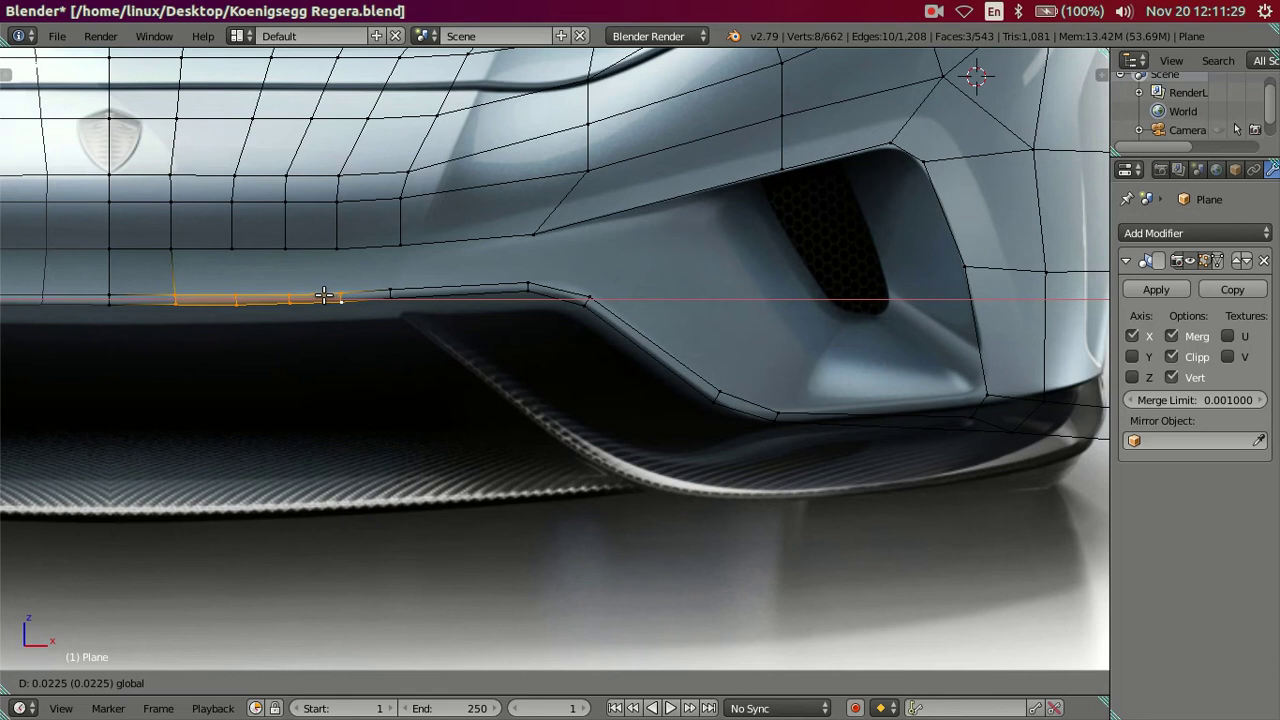
left_click(322, 294)
right_click(391, 294)
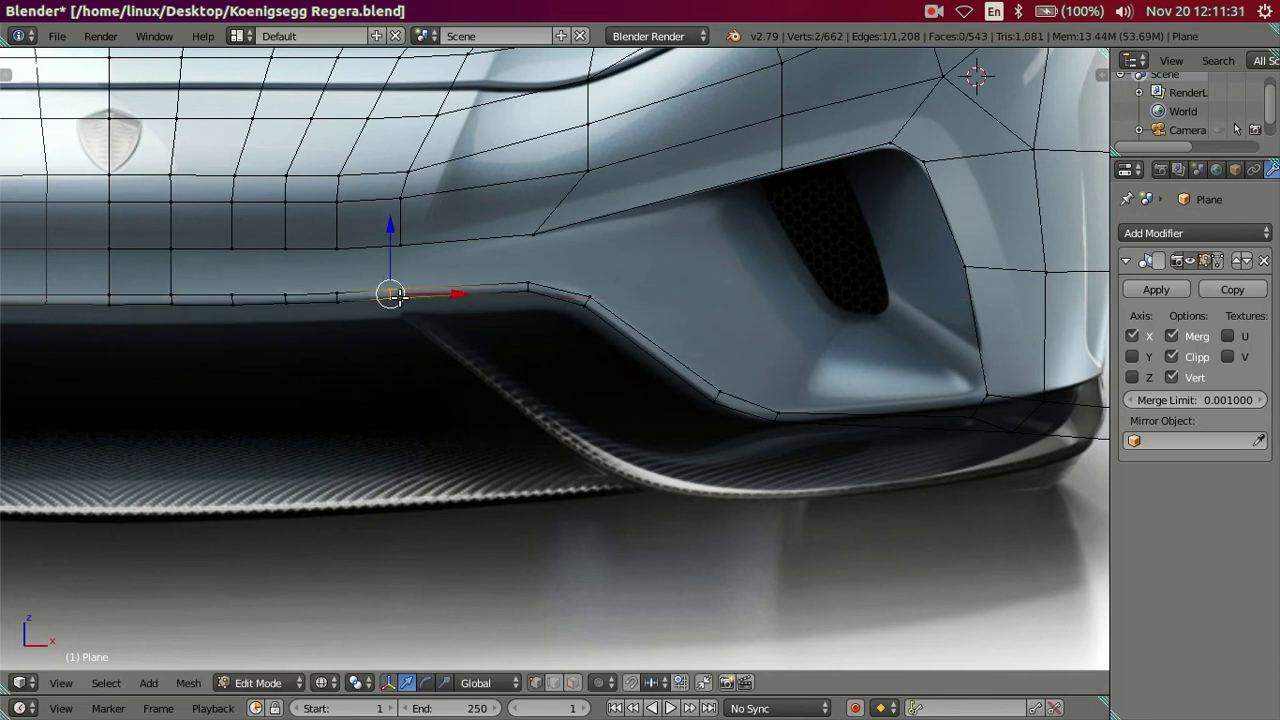
key("g")
key("x")
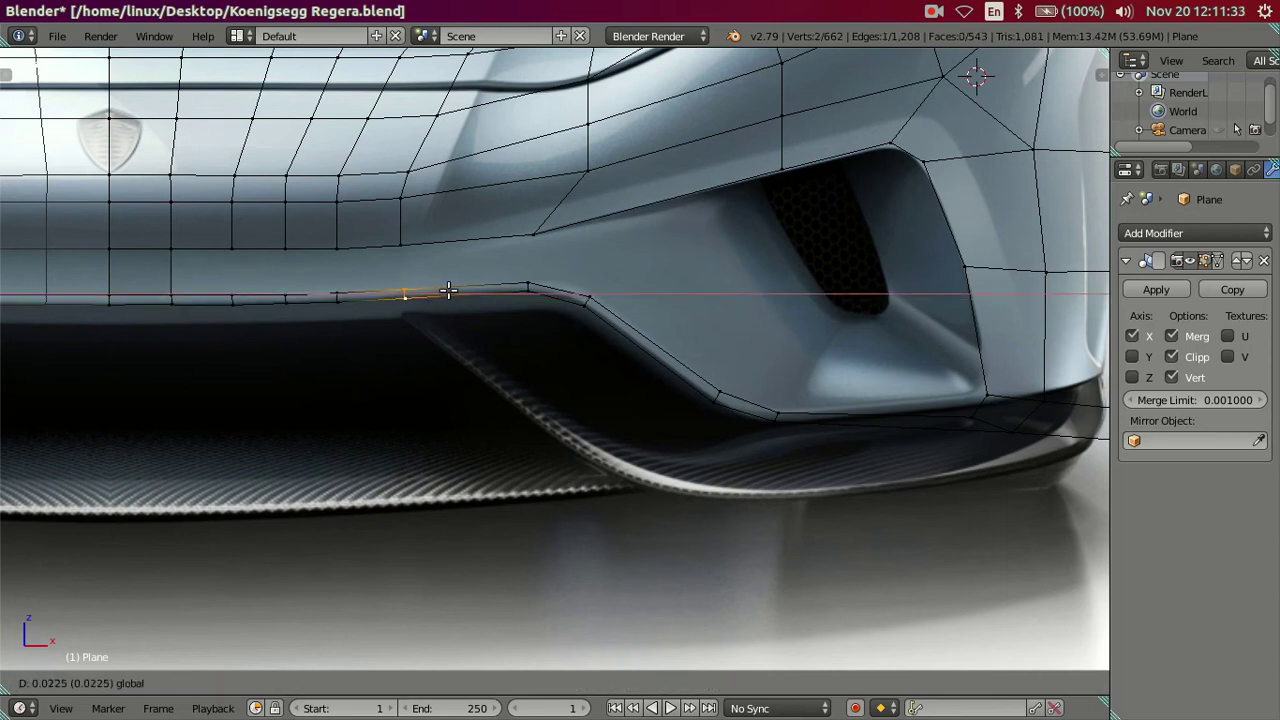
left_click(448, 290)
Step: Fill the next two gaps along the bumper lip with new faces
right_click(238, 252)
right_click(234, 252, "shift")
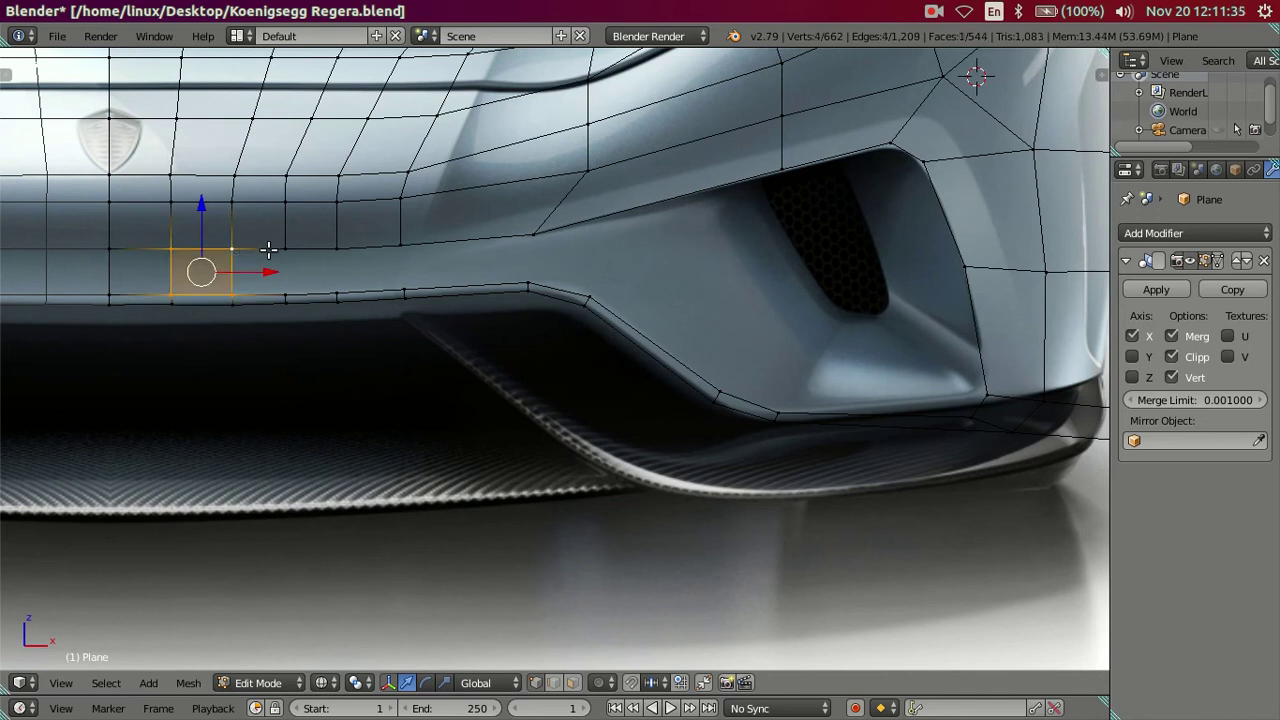
right_click(285, 248)
key("f")
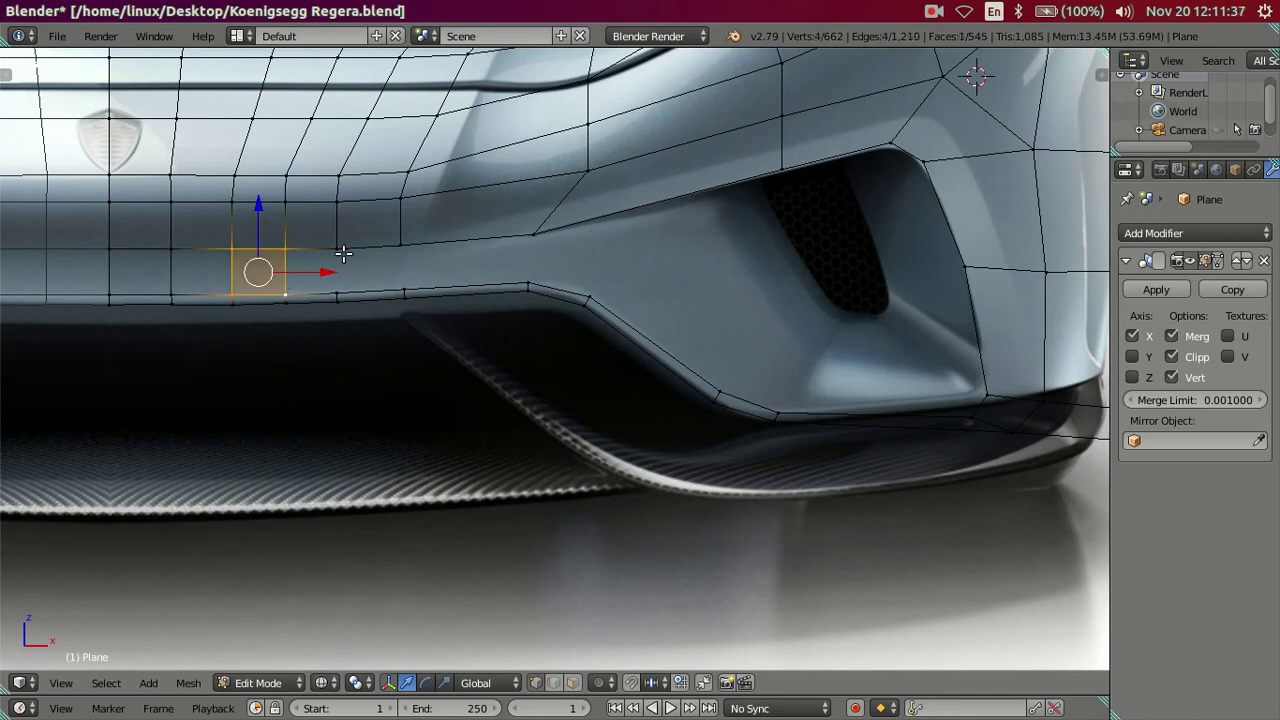
right_click(338, 250)
key("f")
Step: Fill the last two gaps along the lip with faces and save the file
right_click(401, 244)
right_click(404, 274, "ctrl")
key("f")
key("a")
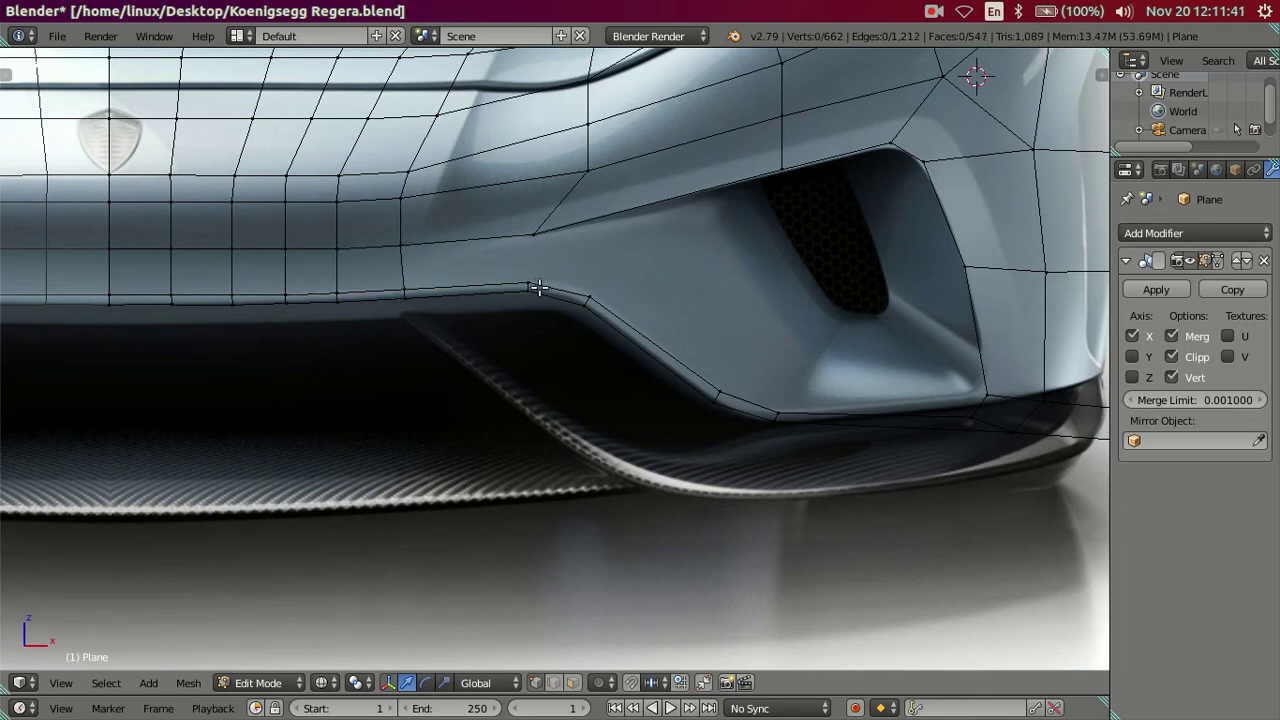
right_click(527, 276)
right_click(541, 230, "ctrl")
key("f")
key("a")
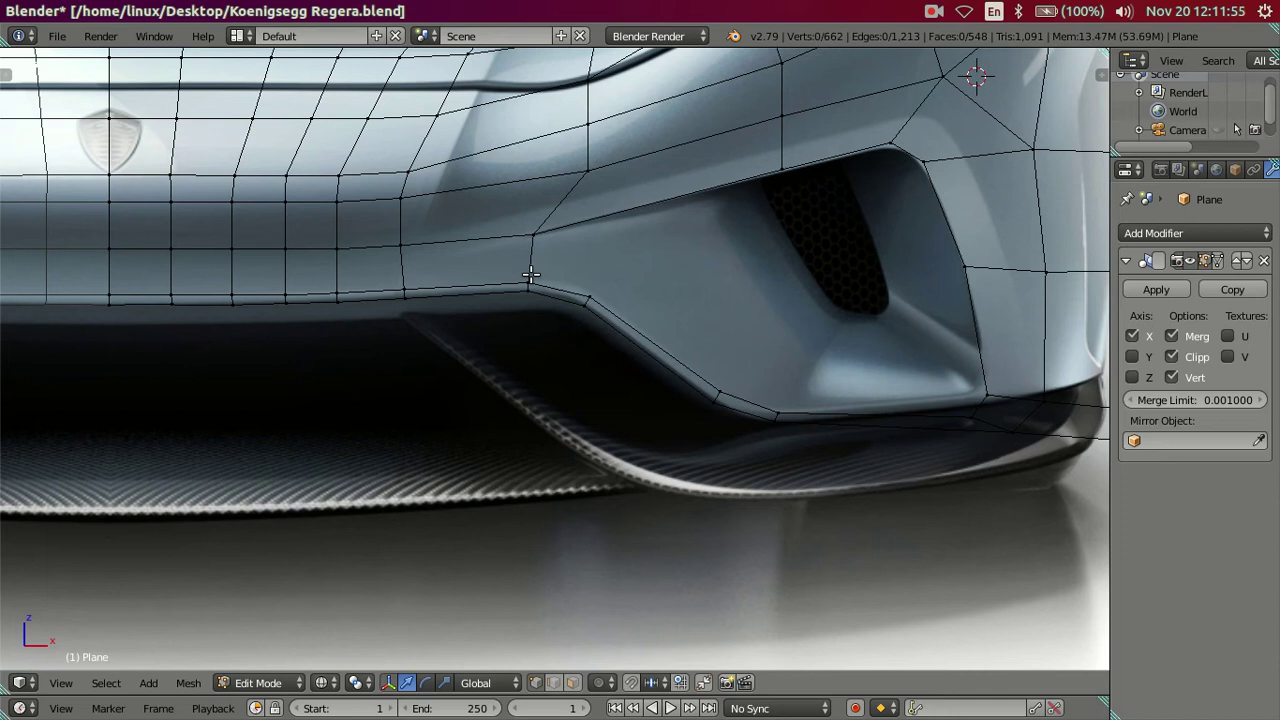
key("ctrl+s")
Step: Confirm Save Over for the blend file and switch the window to fullscreen
left_click(716, 333)
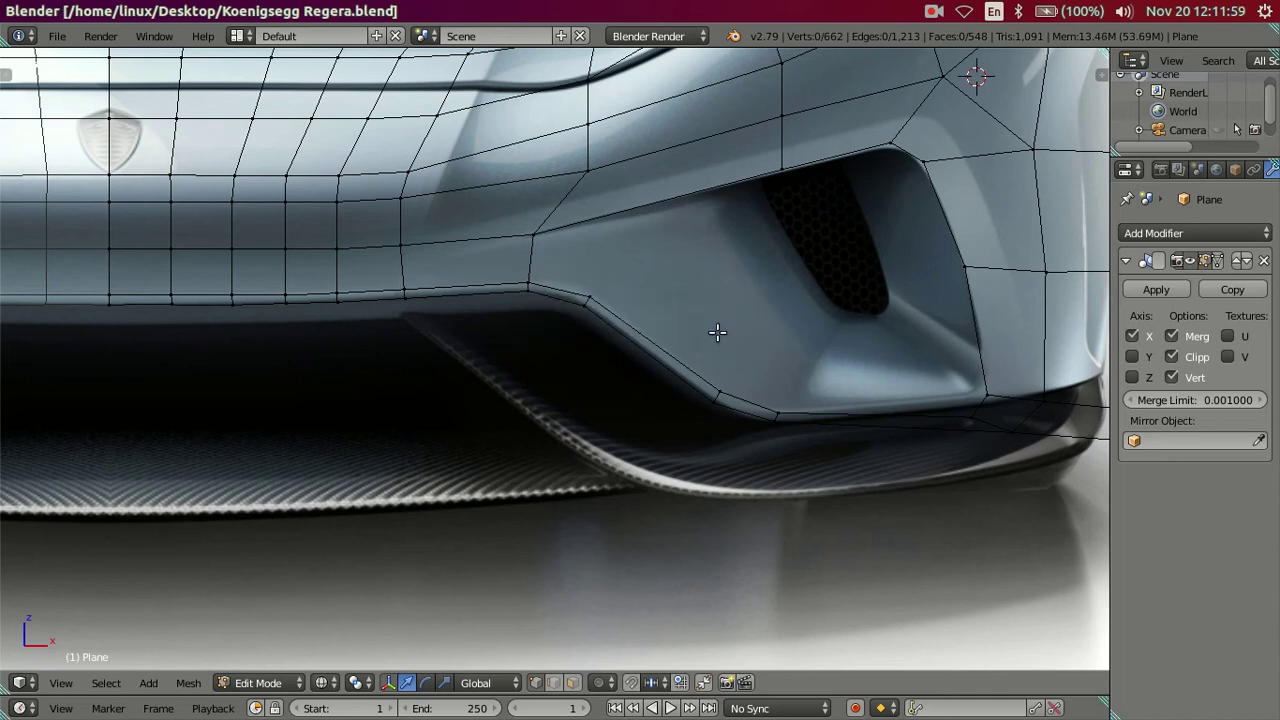
left_click(167, 36)
left_click(172, 78)
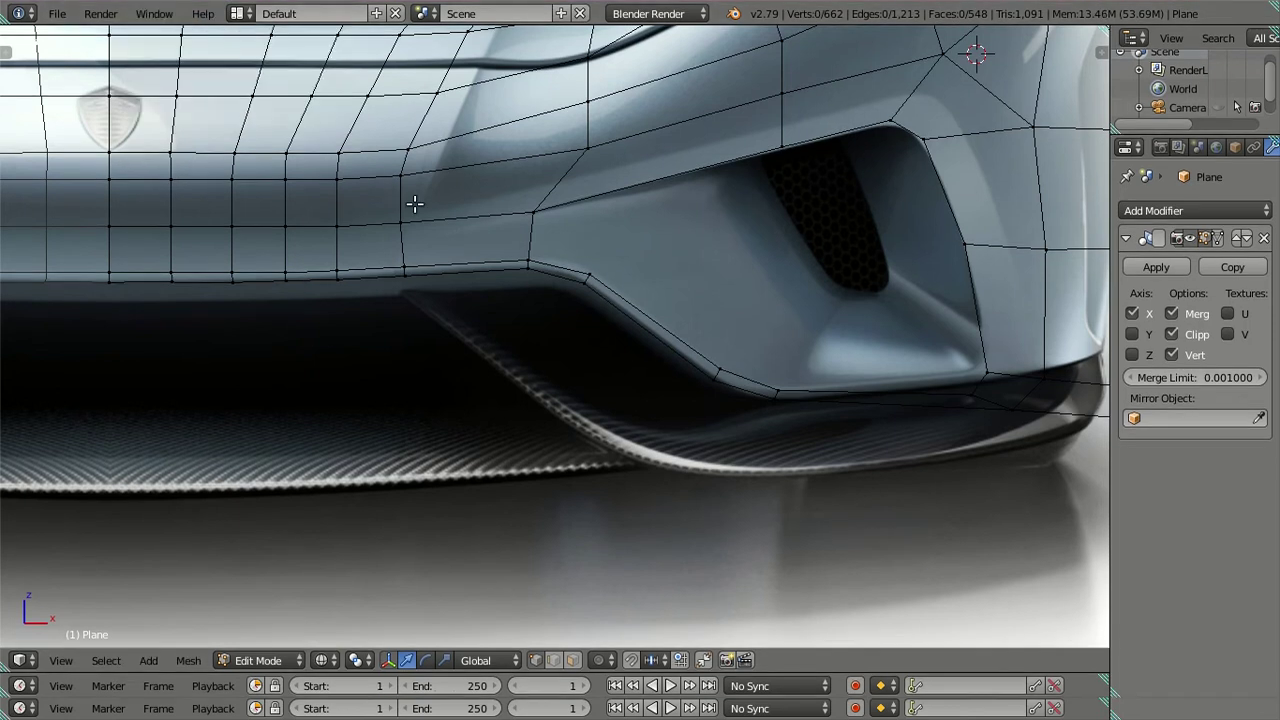
scroll(414, 200, "down", 2)
scroll(551, 277, "down", 2)
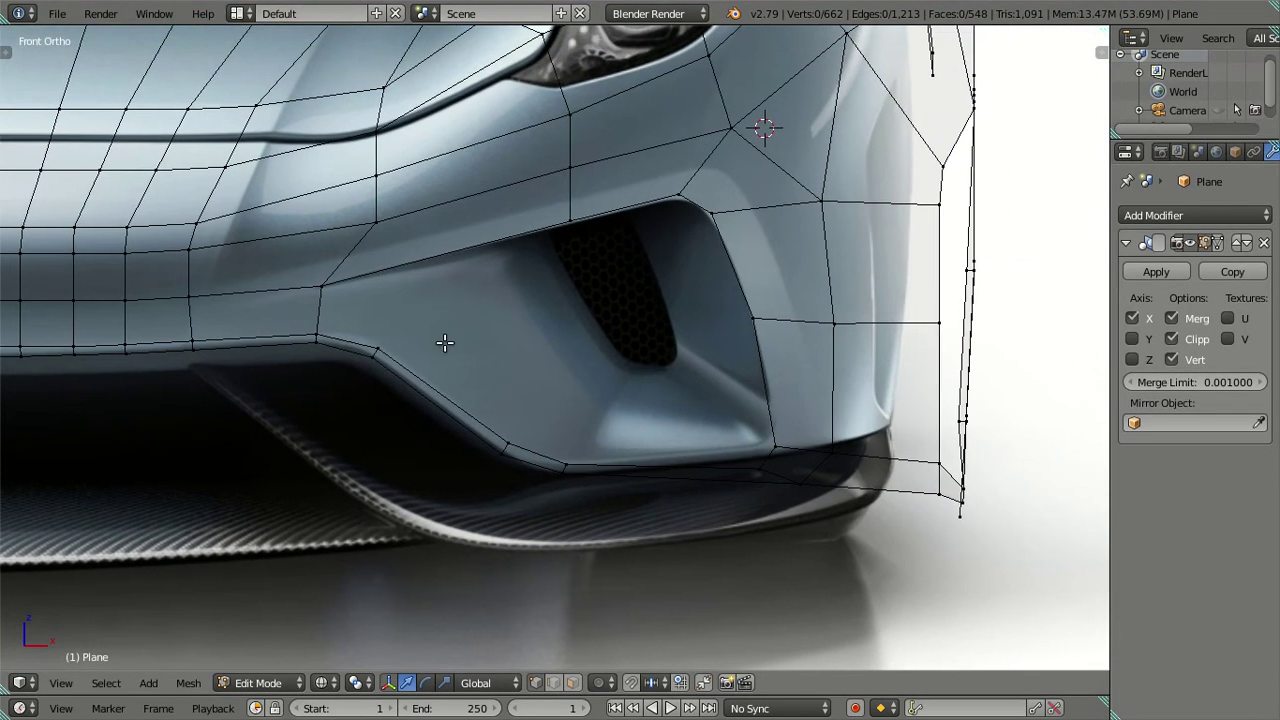
mouse_move(517, 337)
middle_mouse_down("shift")
mouse_move(489, 351)
mouse_move(471, 398)
mouse_move(334, 374)
mouse_move(463, 366)
mouse_move(443, 423)
mouse_move(357, 417)
mouse_move(338, 399)
middle_mouse_up("shift")
Step: In Right Ortho view, slide the bumper's lower edge vertices along Y to match the reference
right_click(282, 315)
mouse_move(294, 316)
middle_mouse_down("shift")
mouse_move(423, 423)
mouse_move(457, 380)
mouse_move(311, 482)
middle_mouse_up("shift")
right_click(267, 532, "alt")
right_click(240, 528, "ctrl")
mouse_move(240, 528)
middle_mouse_down()
mouse_move(446, 540)
mouse_move(402, 548)
mouse_move(494, 491)
middle_mouse_up()
key("KP_3")
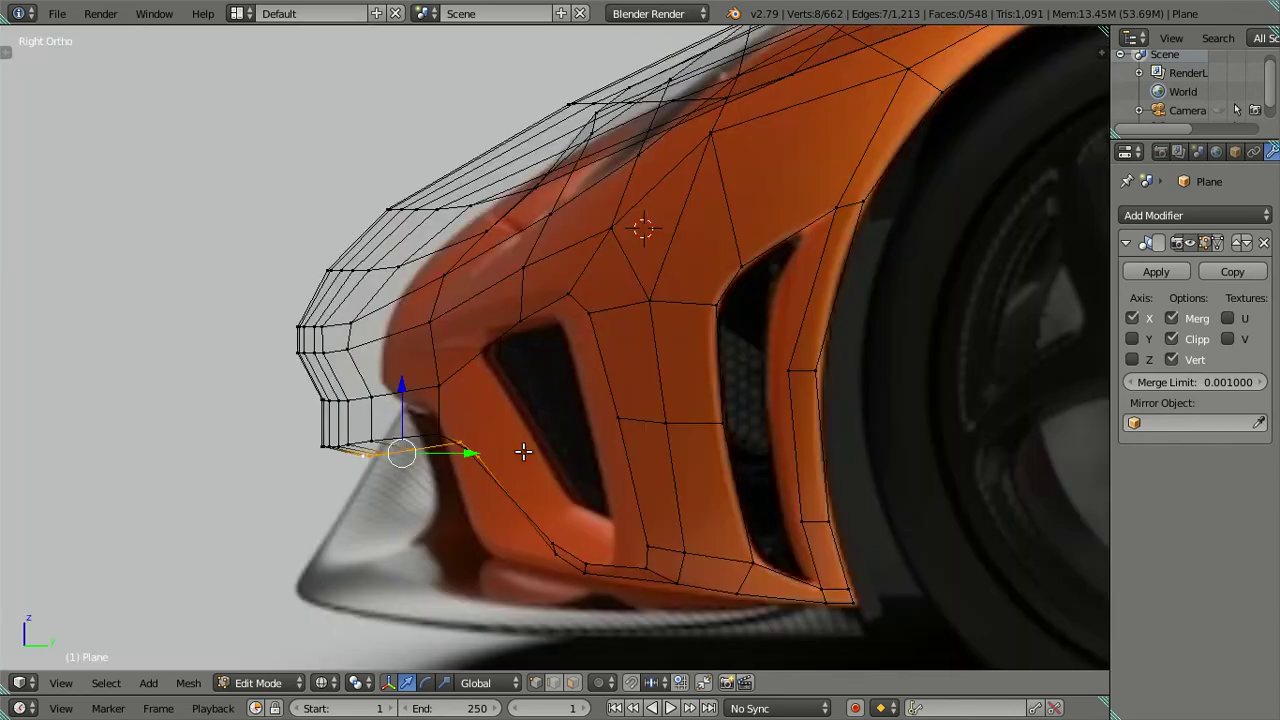
key("g")
key("y")
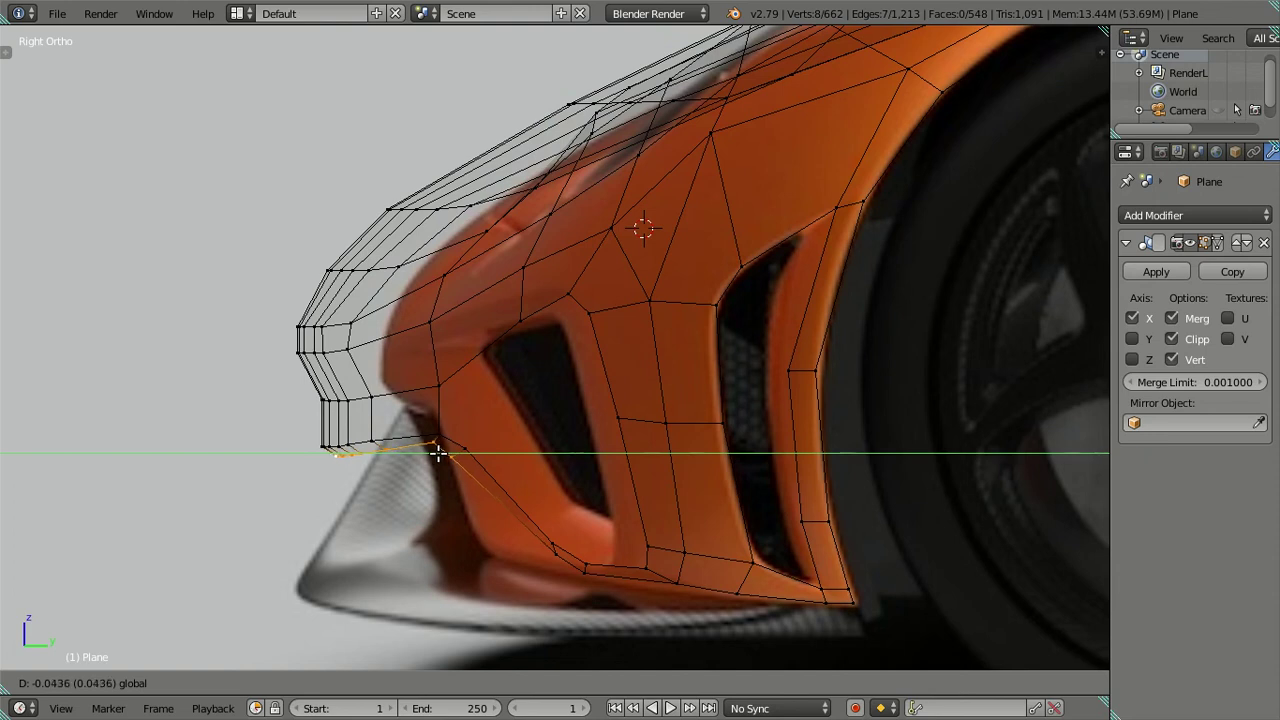
left_click(430, 450)
Step: Nudge the lower-edge vertices near the intake corner along the car's length
right_click(430, 443)
right_click(448, 457, "shift")
key("g")
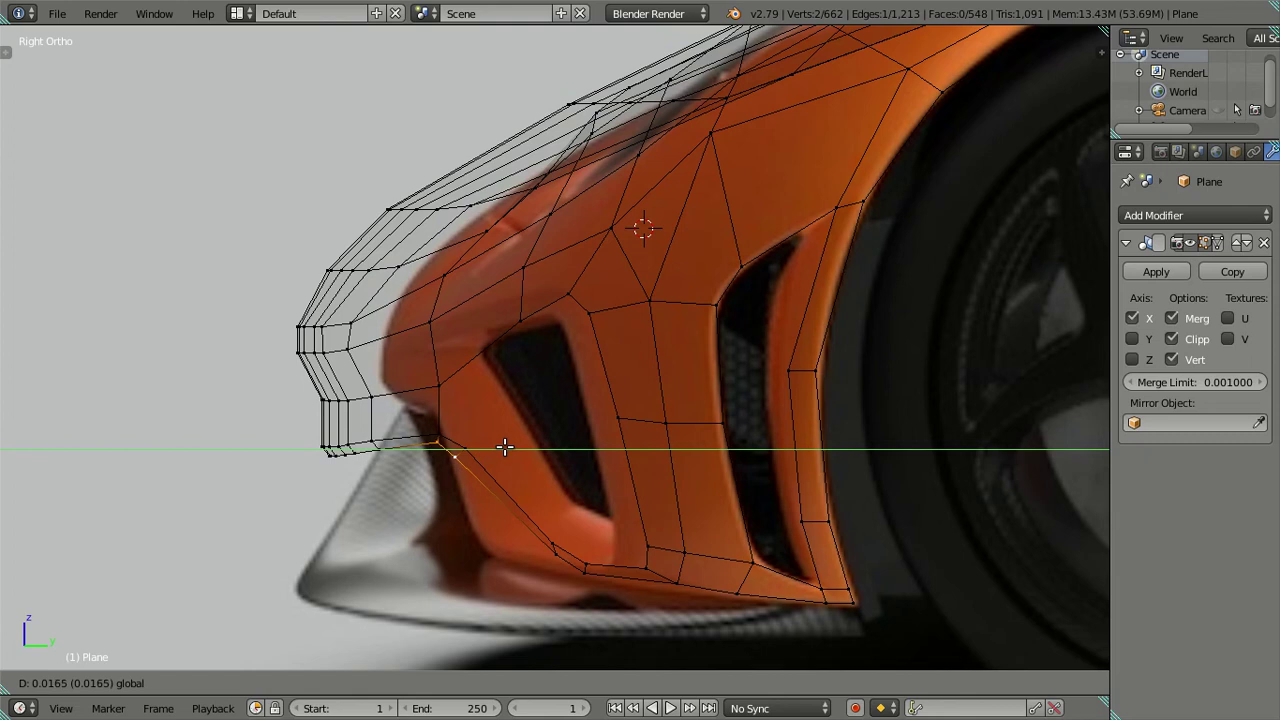
left_click(505, 447)
right_click(458, 456)
key("g")
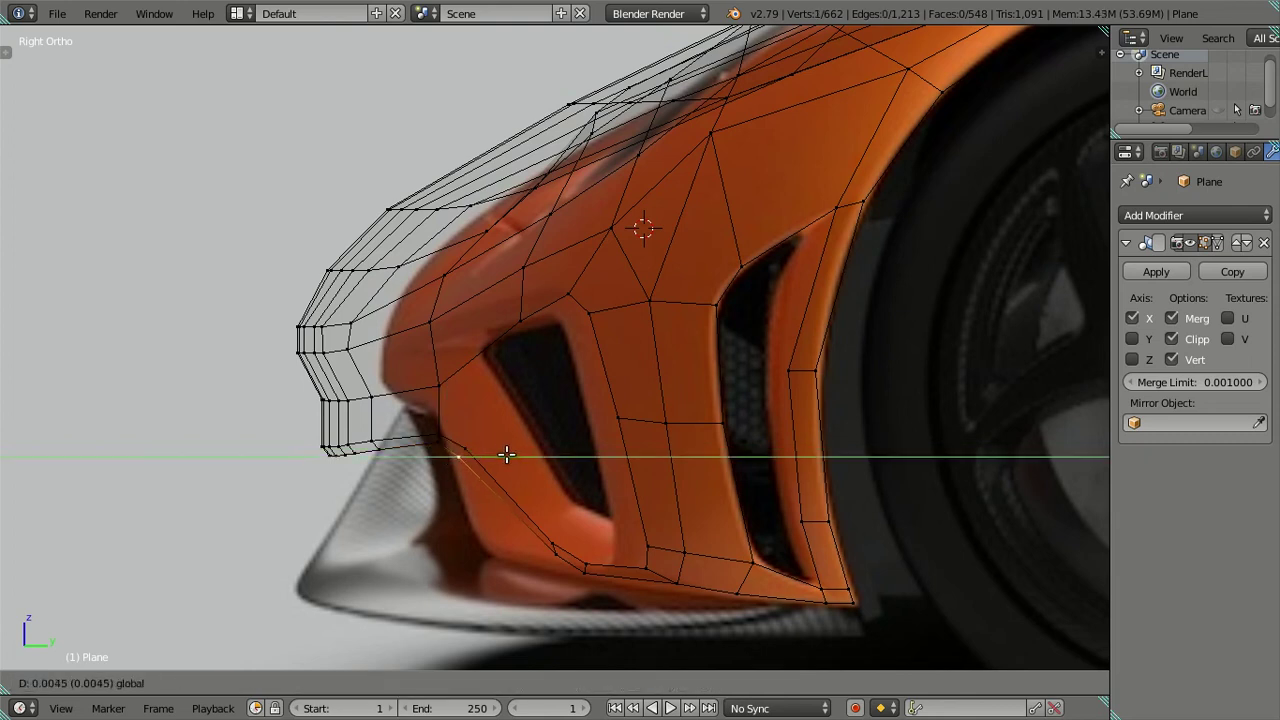
left_click(506, 455)
right_click(552, 549)
left_click_drag(621, 553, 615, 549)
key("a")
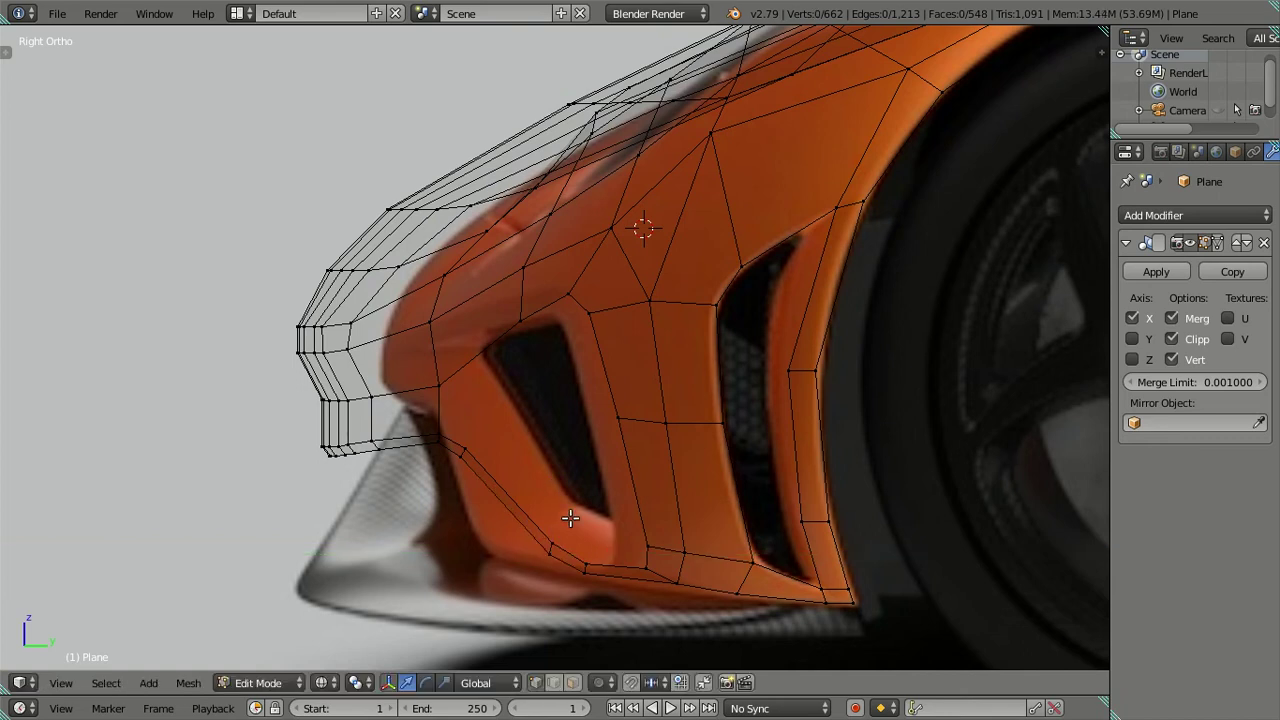
Step: Check the solid body in Object Mode from a new angle, then return to Edit Mode
mouse_move(469, 451)
middle_mouse_down()
mouse_move(491, 457)
mouse_move(590, 405)
middle_mouse_up()
scroll(590, 405, "up", 3)
key("Tab")
scroll(409, 447, "down", 3)
mouse_move(409, 447)
middle_mouse_down()
mouse_move(437, 562)
mouse_move(556, 532)
mouse_move(674, 540)
mouse_move(494, 563)
mouse_move(294, 524)
middle_mouse_up()
scroll(405, 460, "up", 2)
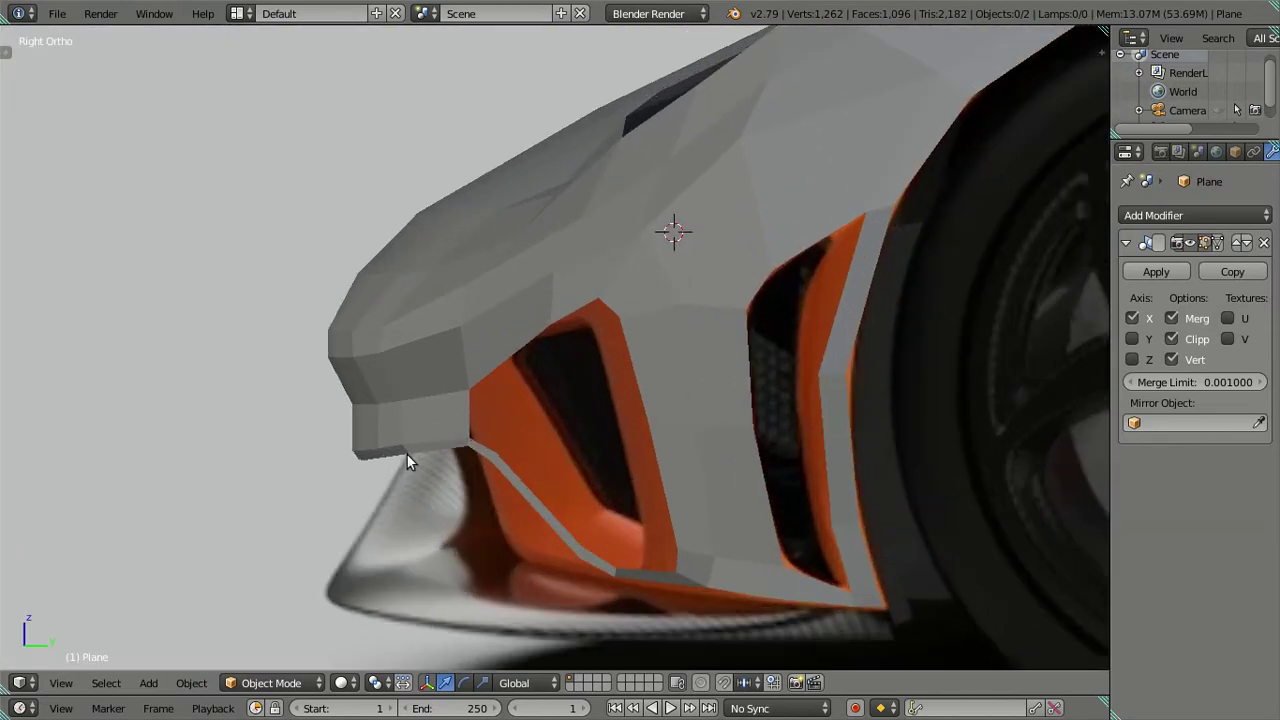
key("Tab")
scroll(400, 420, "up", 3)
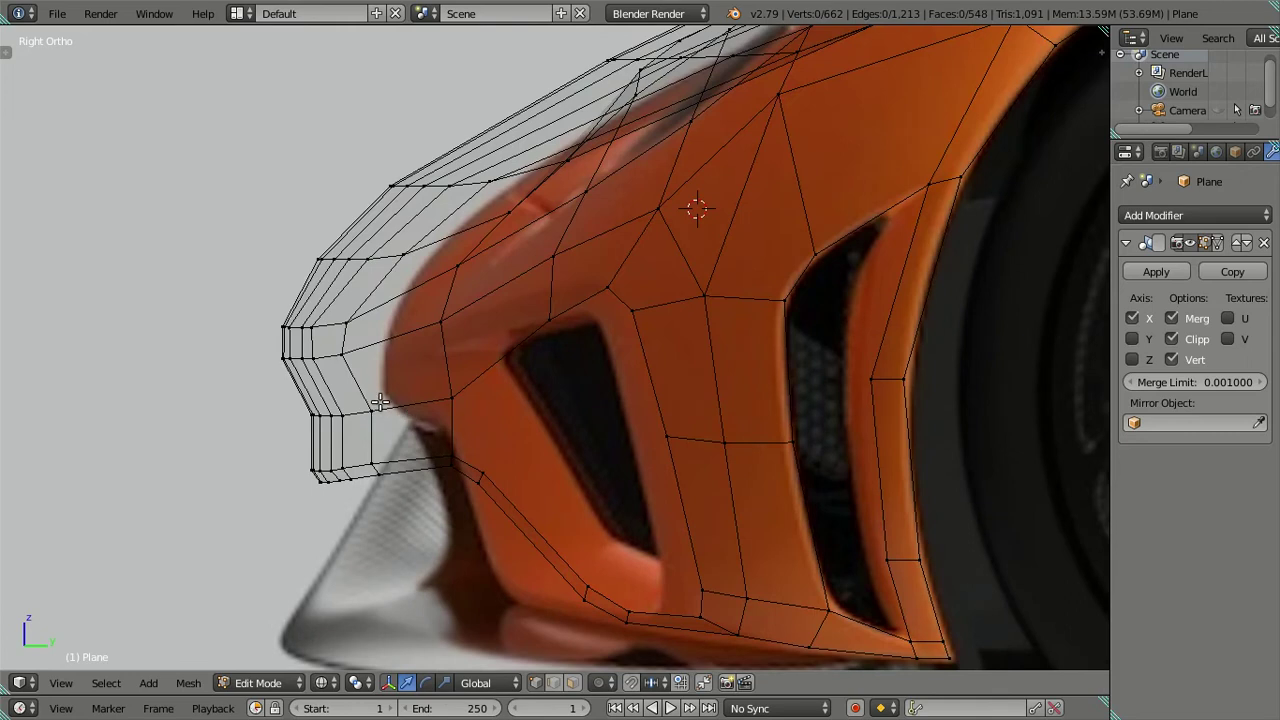
scroll(380, 402, "down", 2)
Step: Circle-select the nose's front-edge vertices and pull them forward along the length
left_click(483, 382)
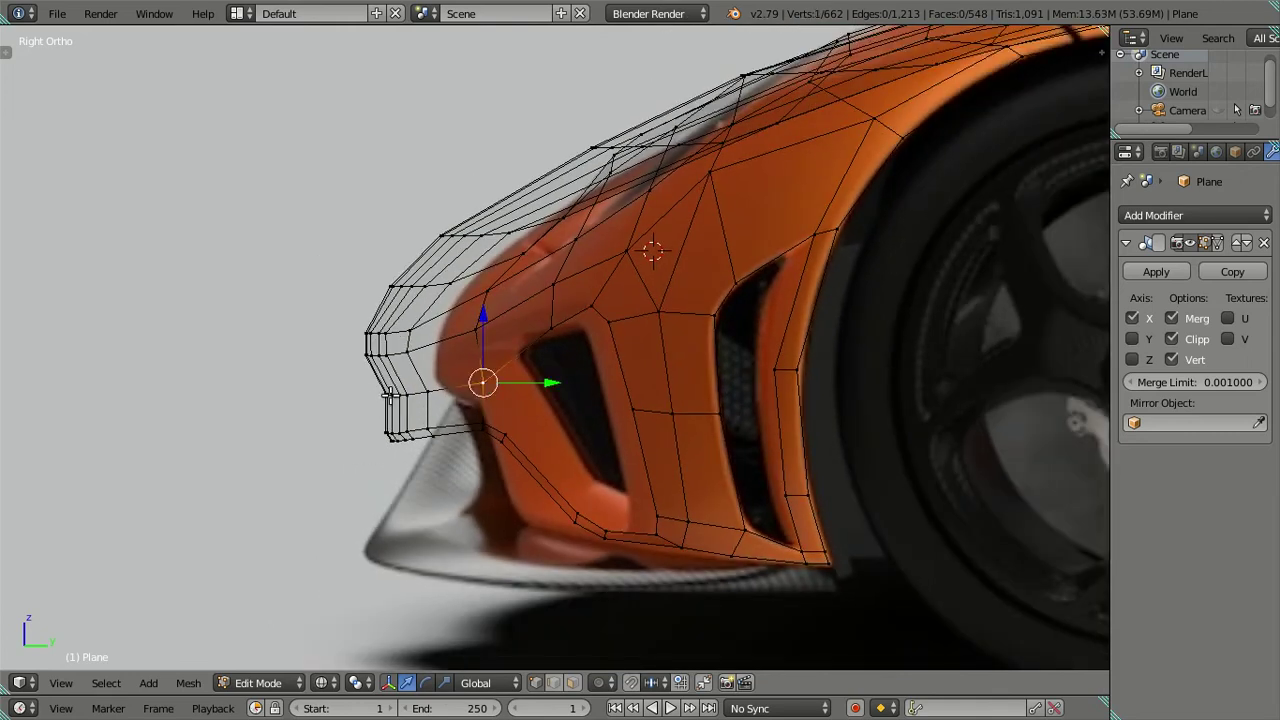
key("c")
left_click(384, 390)
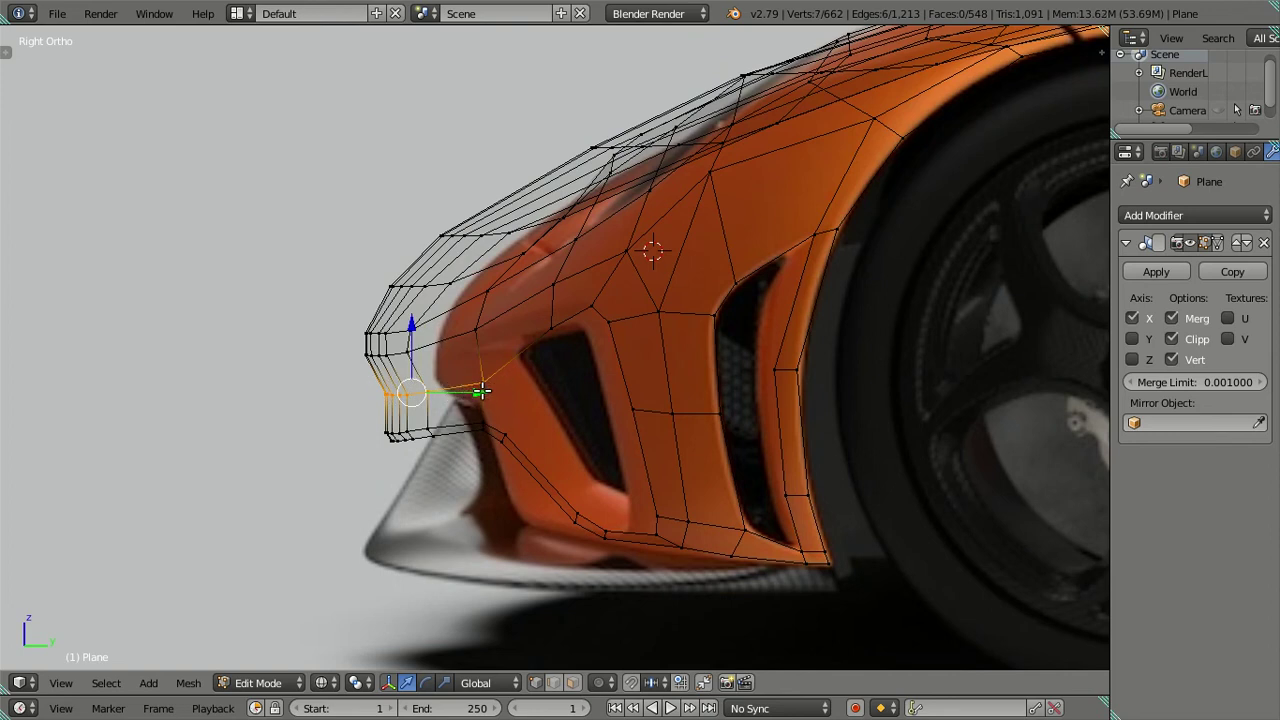
left_click_drag(481, 391, 469, 386)
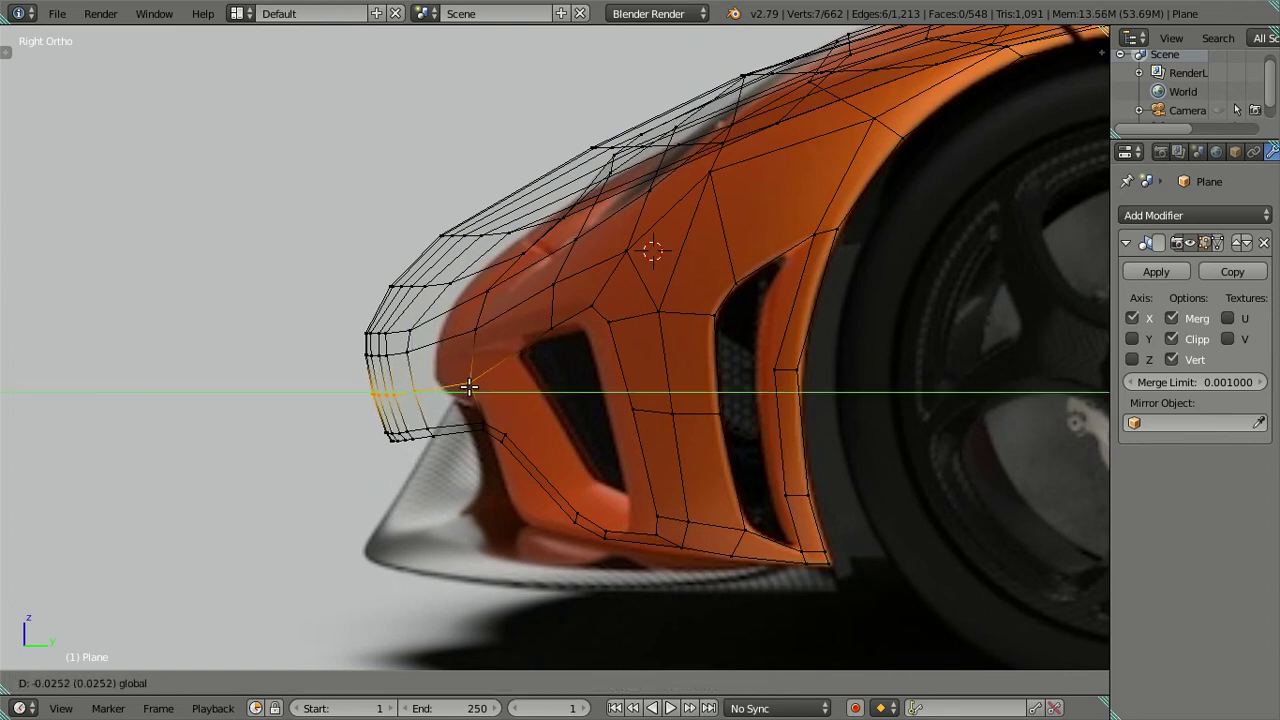
left_click_drag(469, 386, 457, 386)
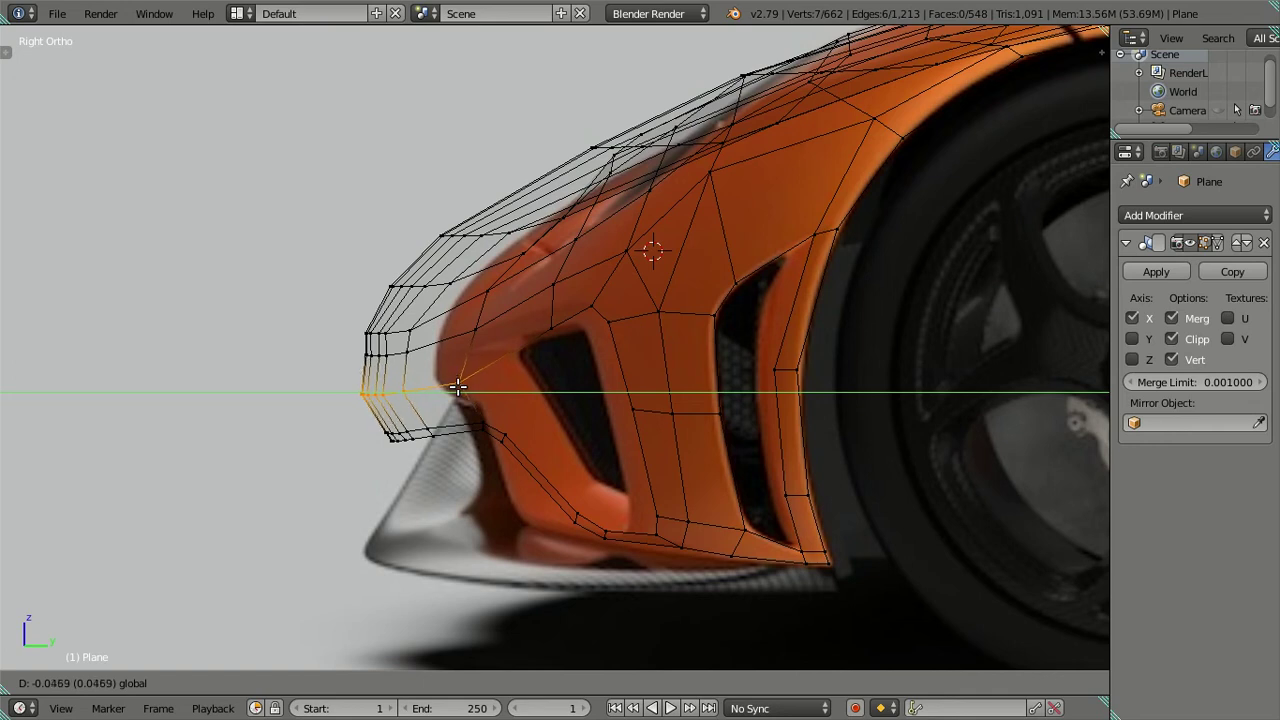
left_click(457, 386)
key("a")
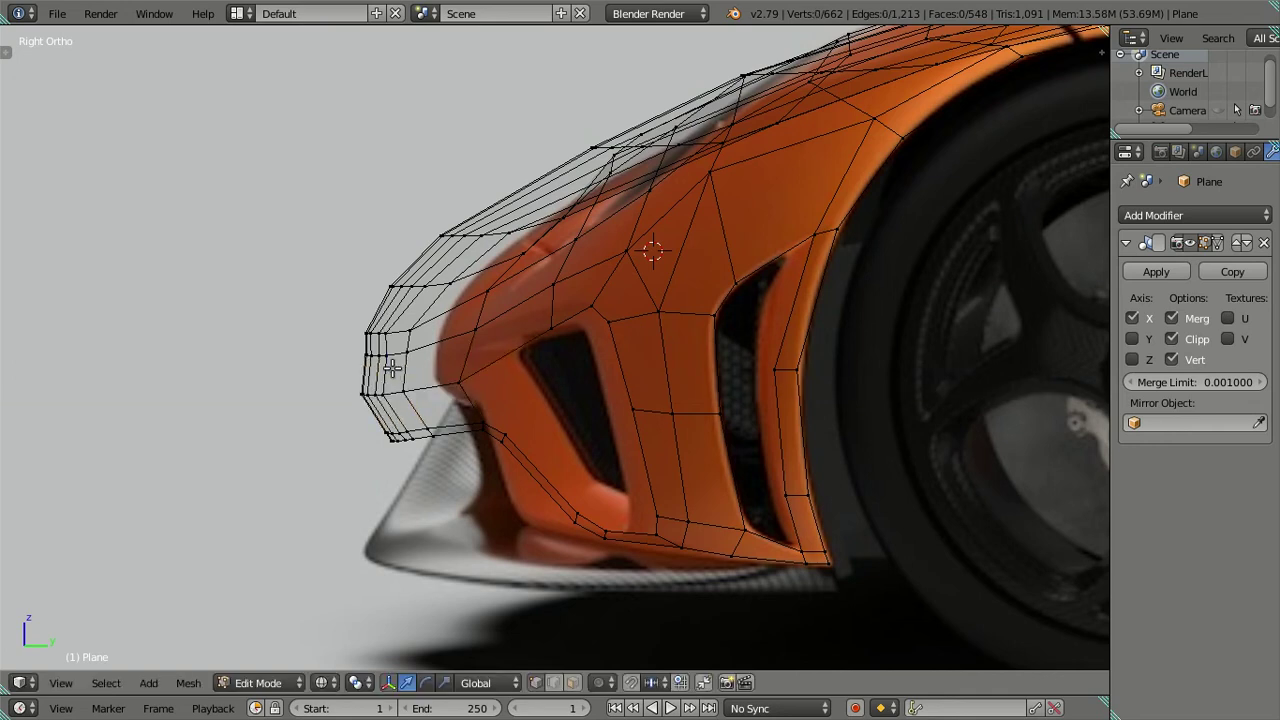
Step: Move six front nose vertices forward, then exit to Object Mode and orbit the body
left_click_drag(356, 355, 362, 372)
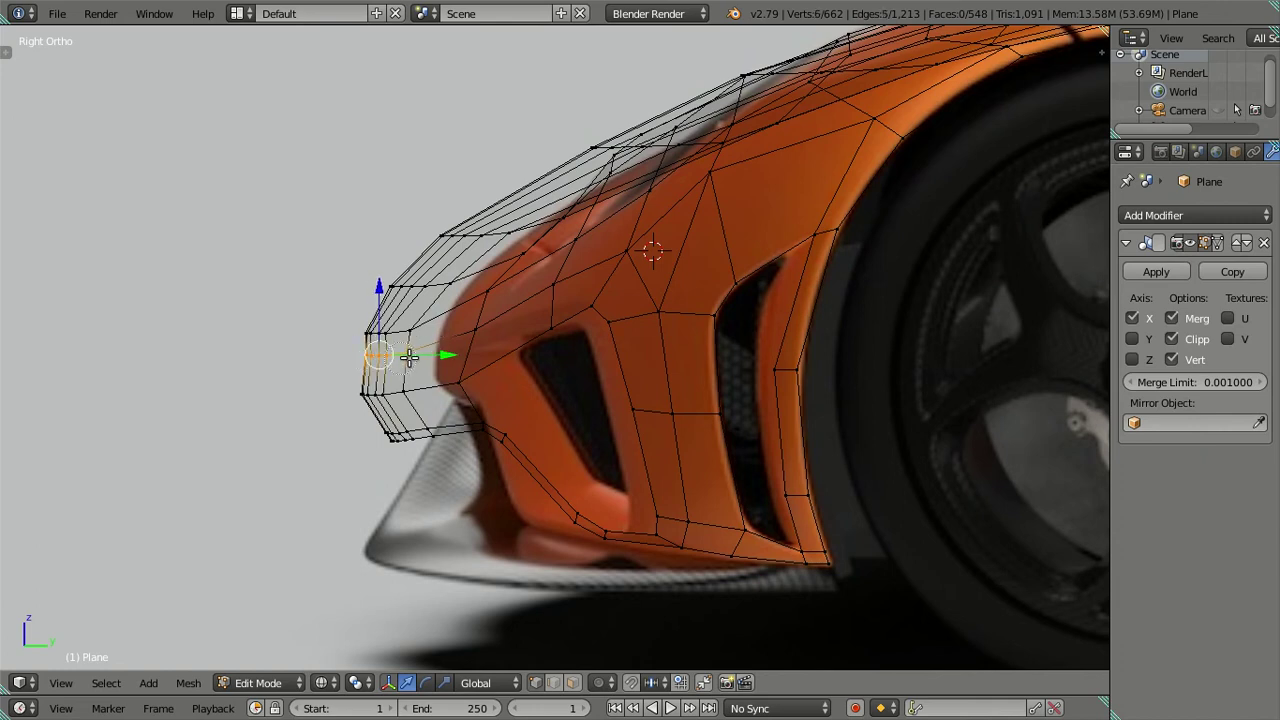
left_click_drag(455, 353, 451, 353)
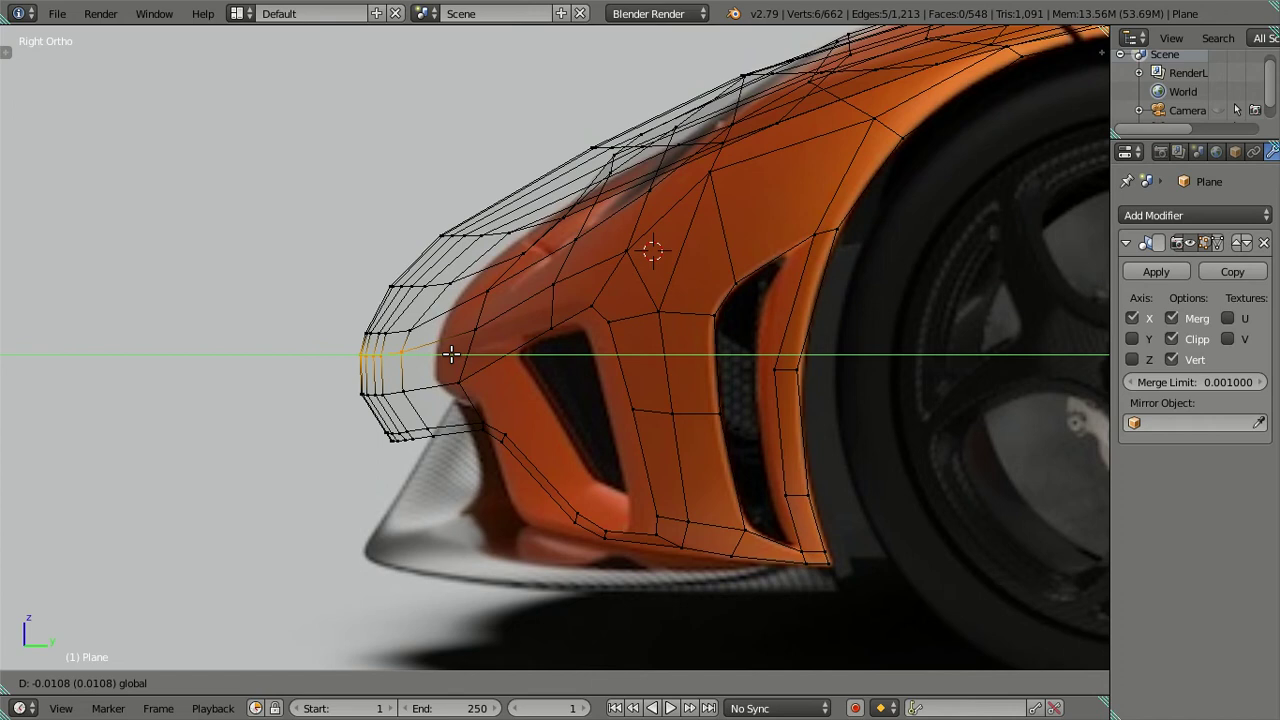
left_click(451, 353)
scroll(487, 400, "down", 3)
key("Tab")
mouse_move(517, 414)
middle_mouse_down()
mouse_move(681, 425)
mouse_move(860, 409)
mouse_move(614, 517)
mouse_move(560, 437)
mouse_move(443, 403)
mouse_move(397, 411)
mouse_move(429, 371)
middle_mouse_up()
Step: Re-enter Edit Mode in front reference view and select the edge loop around the intake
scroll(429, 371, "up", 2)
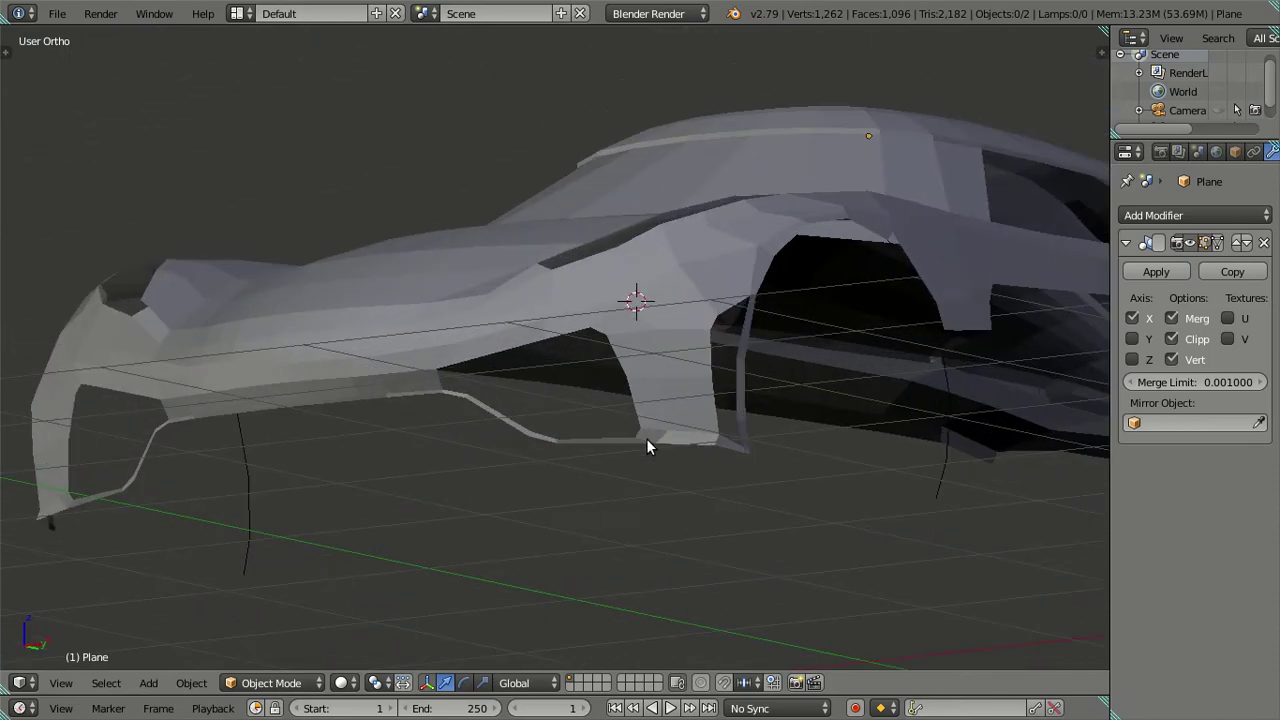
scroll(630, 468, "up", 2)
scroll(630, 468, "down", 3)
scroll(612, 453, "down", 1)
key("Tab")
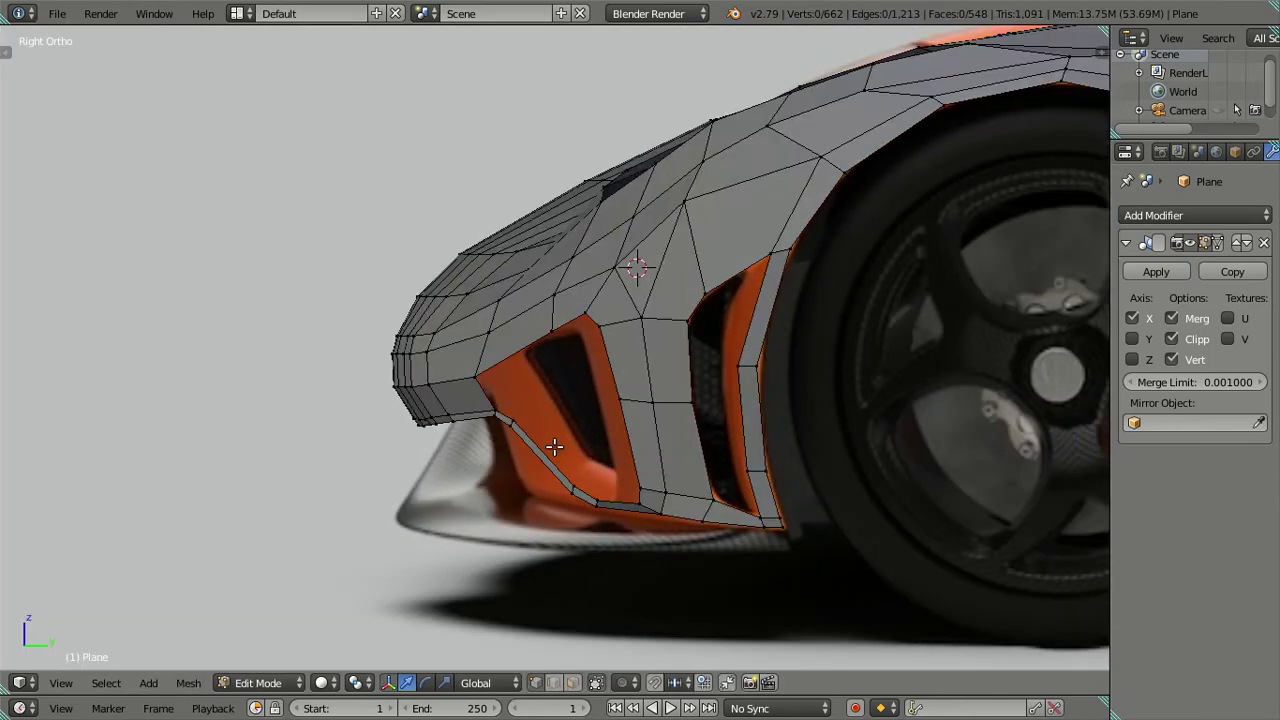
scroll(697, 457, "up", 4)
key("KP_1")
scroll(689, 531, "up", 2)
scroll(534, 466, "up", 1)
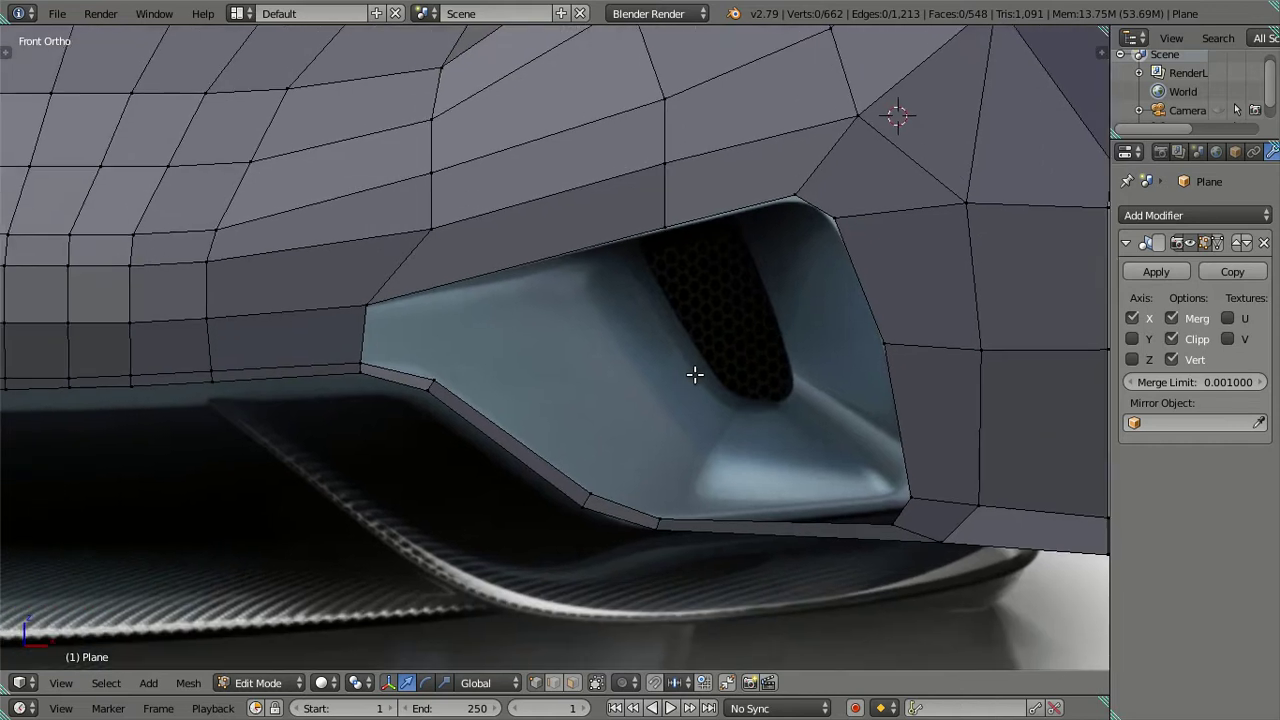
scroll(694, 374, "up", 1)
scroll(581, 383, "down", 2)
right_click(749, 388, "alt")
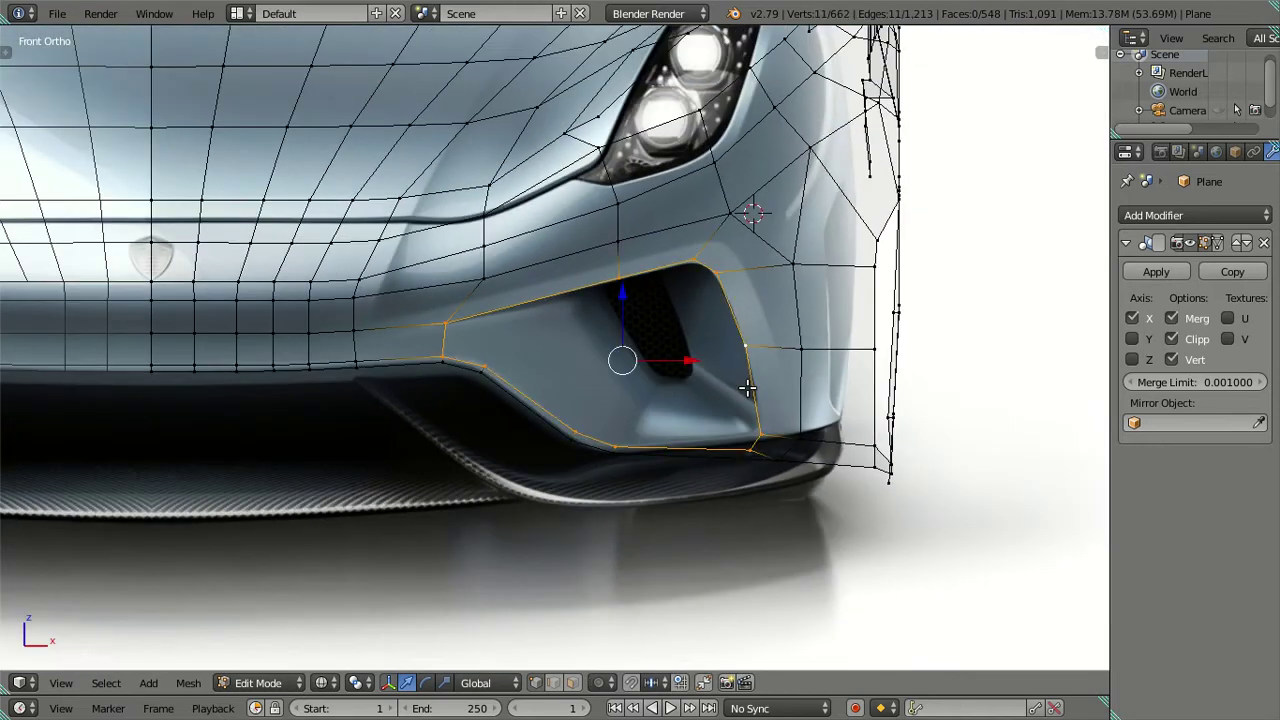
middle_click_drag(747, 398, 732, 415, "shift")
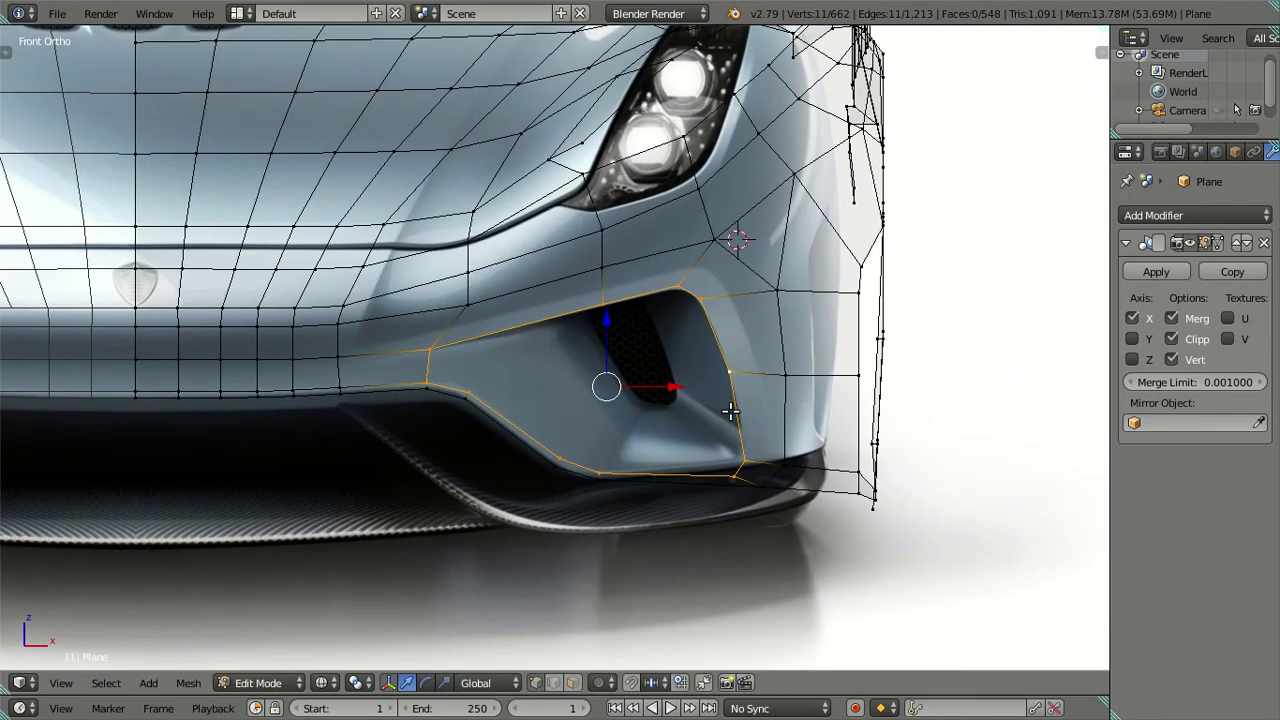
Step: Extrude the intake loop, shrink it inward, and shift the inner loop up and sideways
key("e")
right_click(816, 425)
key("s")
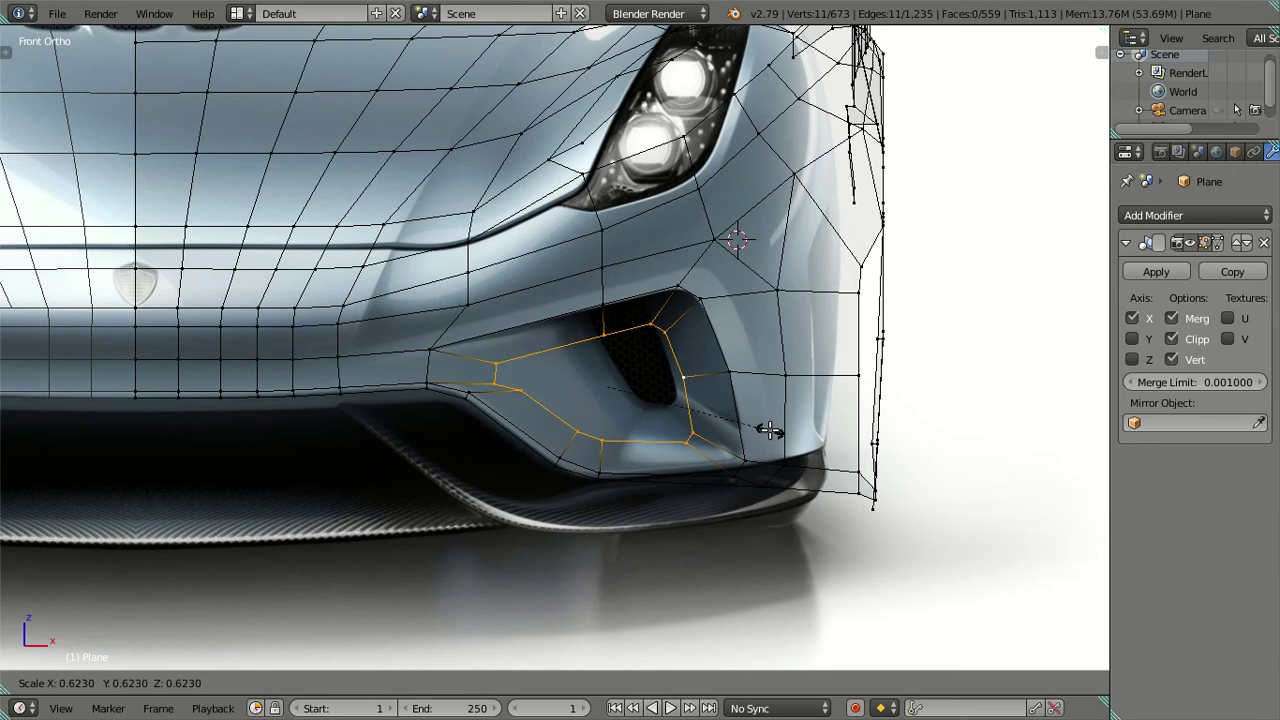
left_click(769, 430)
left_click_drag(603, 325, 605, 300)
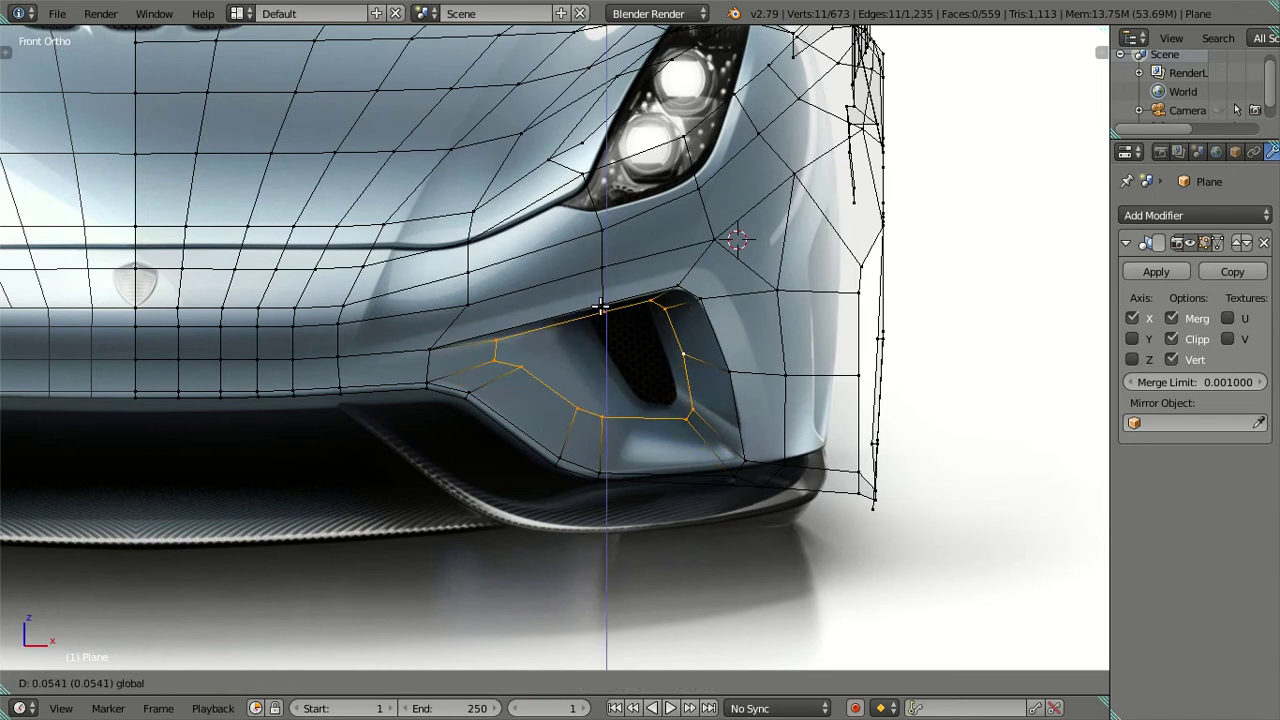
left_click_drag(676, 359, 651, 364)
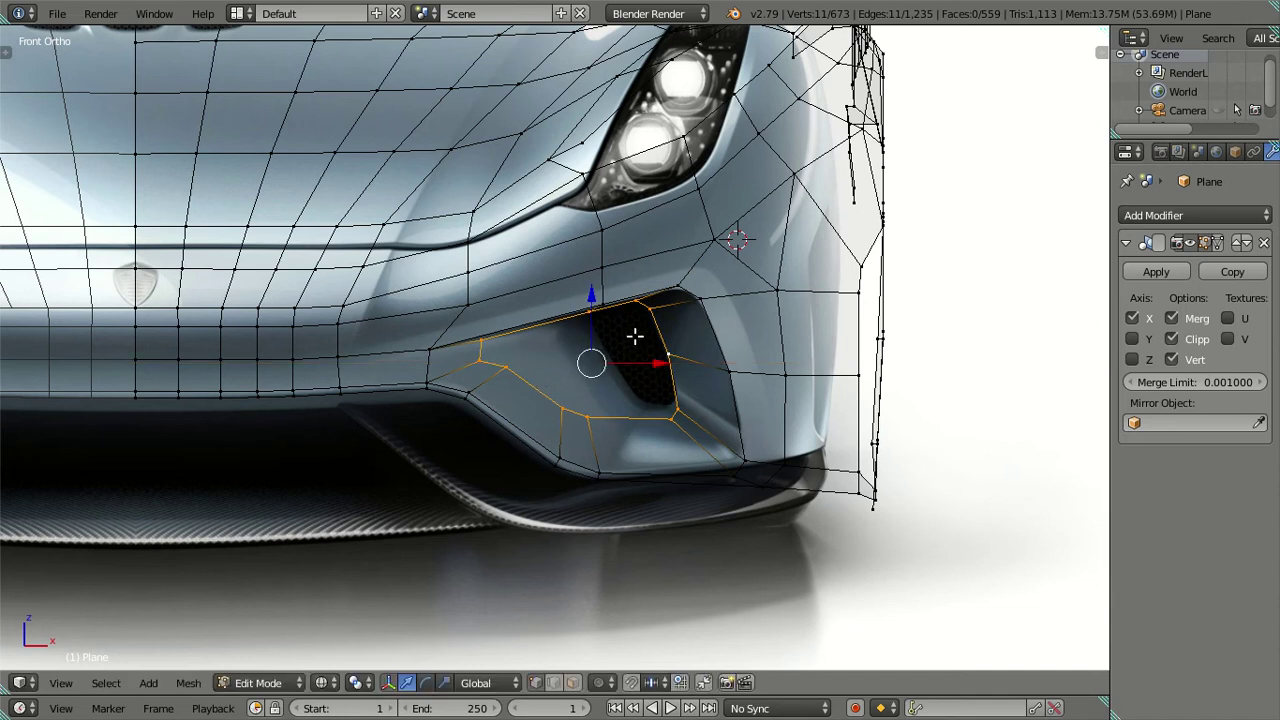
Step: Deselect the vent's right and top vertices and slide the remaining vent vertices right
key("c")
middle_click_drag(608, 294, 688, 414)
right_click(663, 408)
left_click_drag(583, 379, 644, 358)
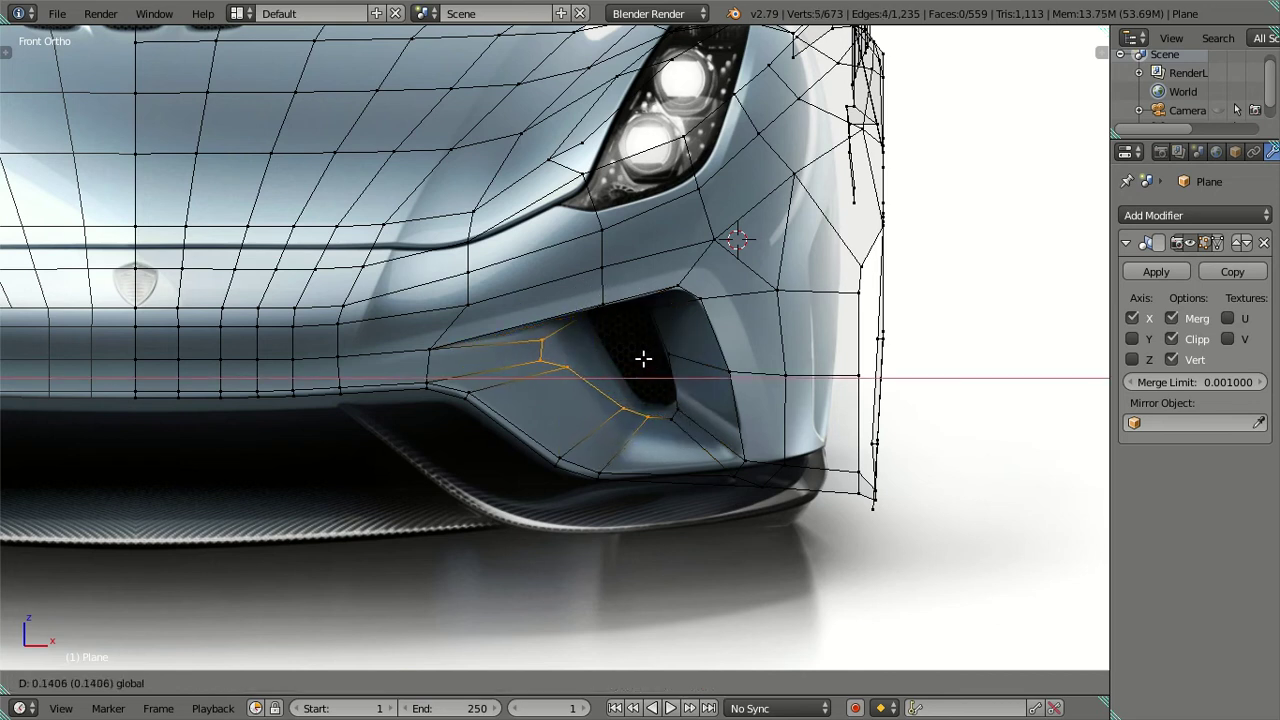
left_click(644, 358)
Step: Move two vent-edge vertices right and up to match the reference photo
right_click(541, 342)
right_click(541, 362, "shift")
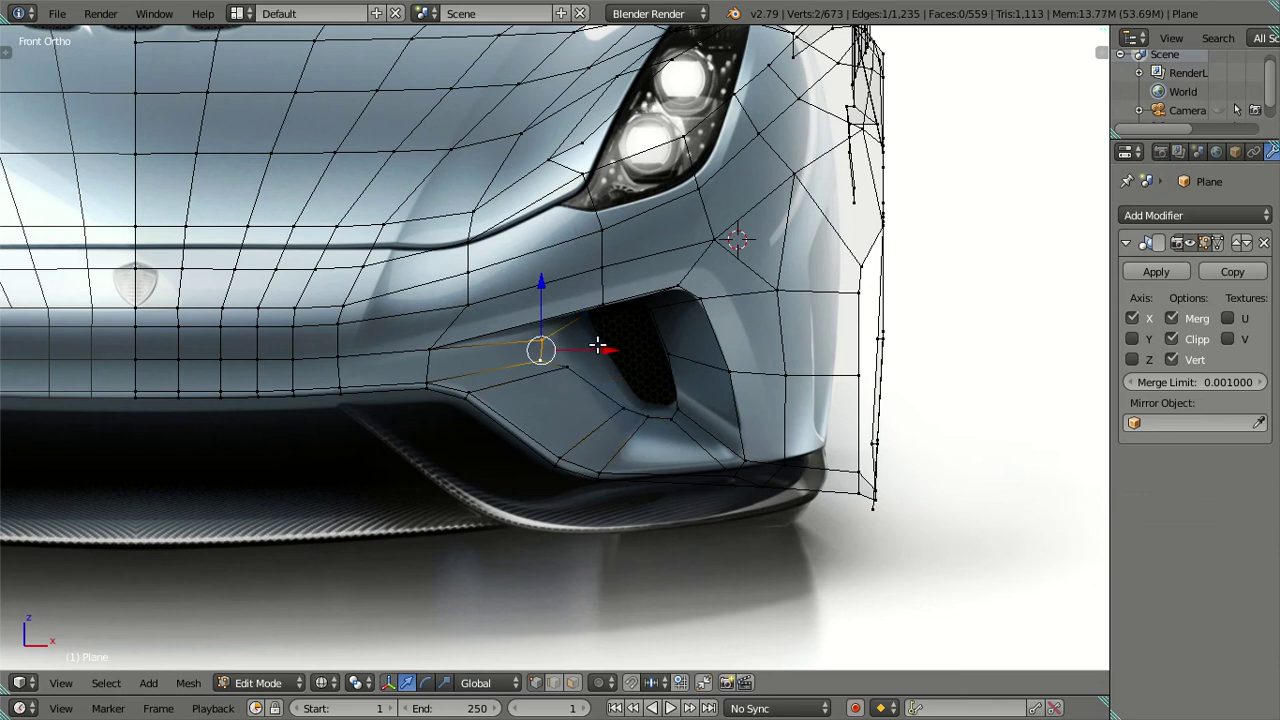
left_click_drag(605, 345, 621, 343)
left_click(621, 343)
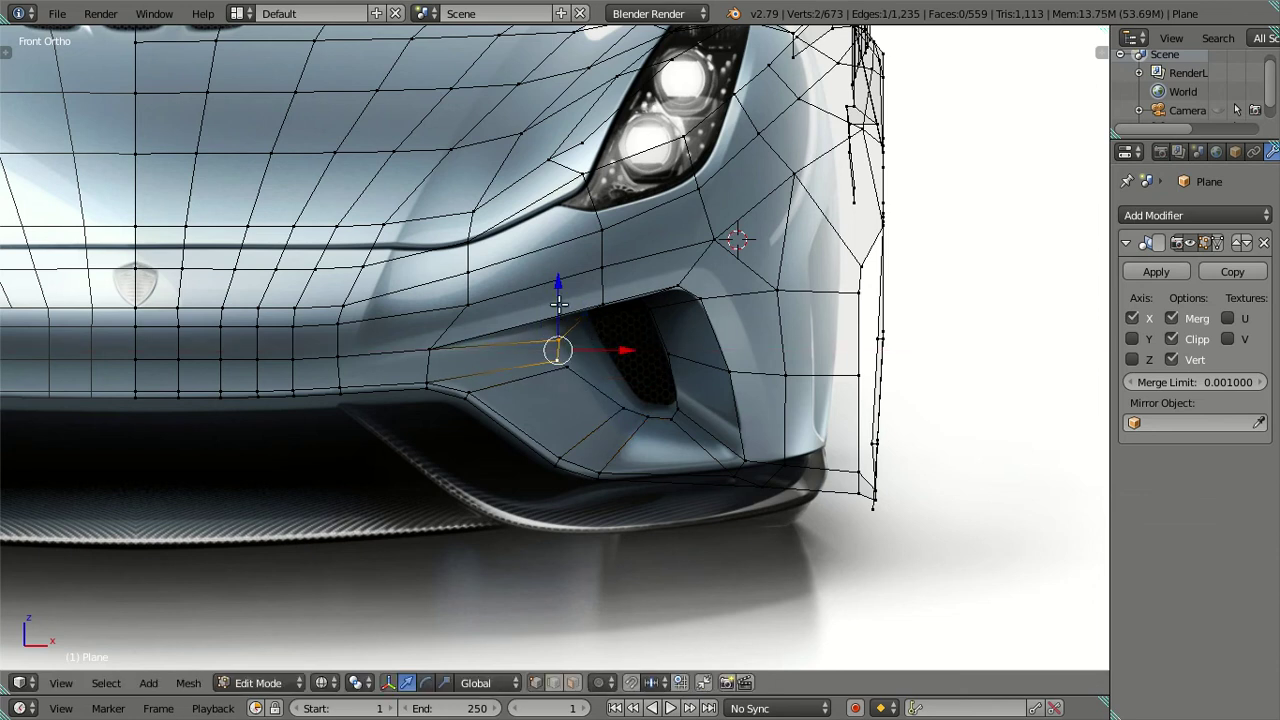
left_click_drag(558, 303, 557, 287)
left_click_drag(629, 340, 585, 328)
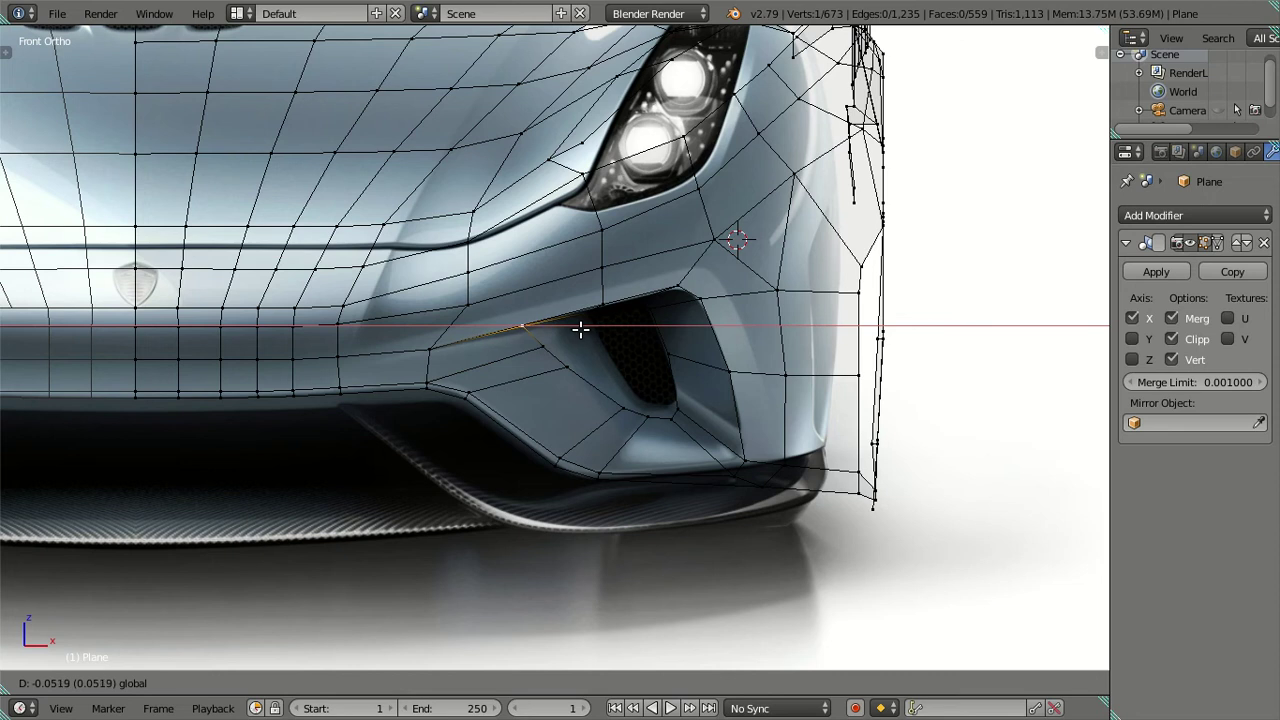
mouse_move(585, 329)
left_mouse_down()
mouse_move(612, 335)
mouse_move(575, 352)
mouse_move(646, 346)
mouse_move(634, 380)
left_mouse_up()
Step: Raise the next vent-edge vertices, then lower the two middle vertices slightly
right_click(648, 413, "shift")
right_click(648, 413, "shift")
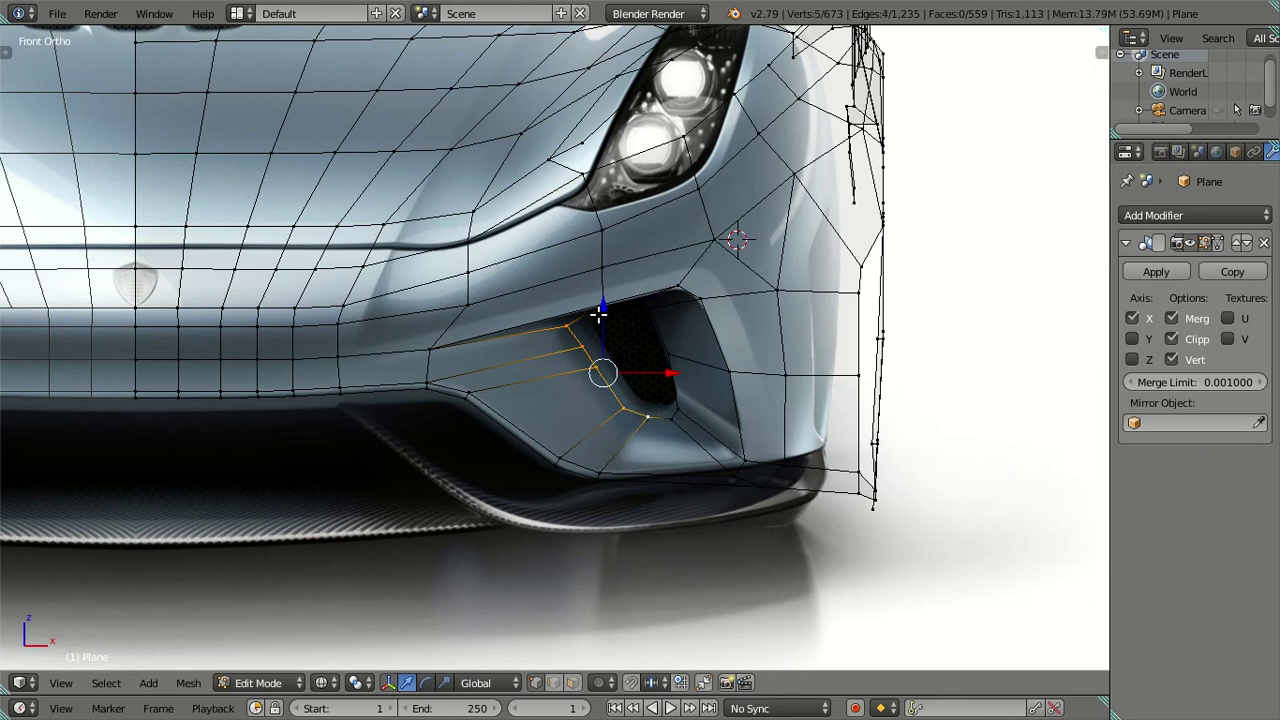
key("ctrl+z")
key("ctrl+z")
left_click_drag(584, 303, 582, 280)
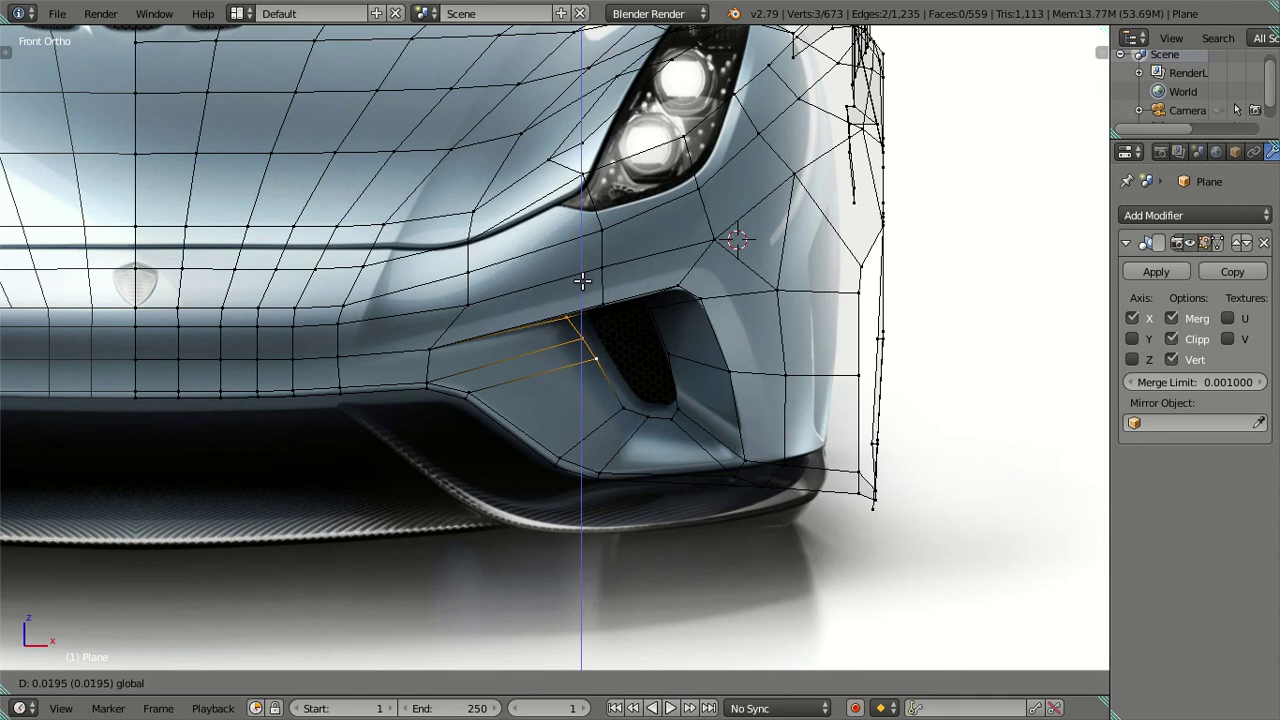
right_click(585, 340)
right_click(584, 338)
right_click(597, 342, "shift")
left_click_drag(592, 292, 610, 337)
Step: In solid shading from an angled view, select the edge loop around the side opening
key("a")
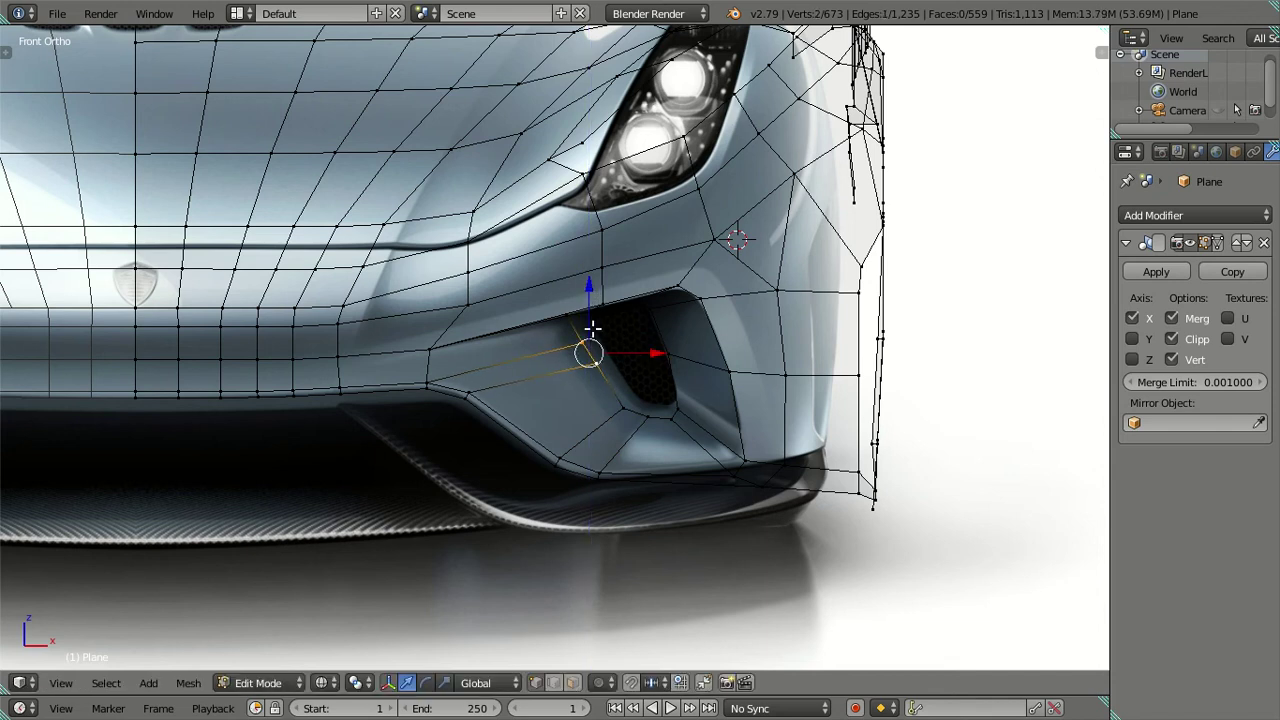
key("z")
mouse_move(648, 353)
middle_mouse_down()
mouse_move(533, 479)
mouse_move(606, 382)
mouse_move(614, 398)
middle_mouse_up()
right_click(606, 382, "alt")
Step: Move the side-opening loop back along the Y axis
key("g")
key("y")
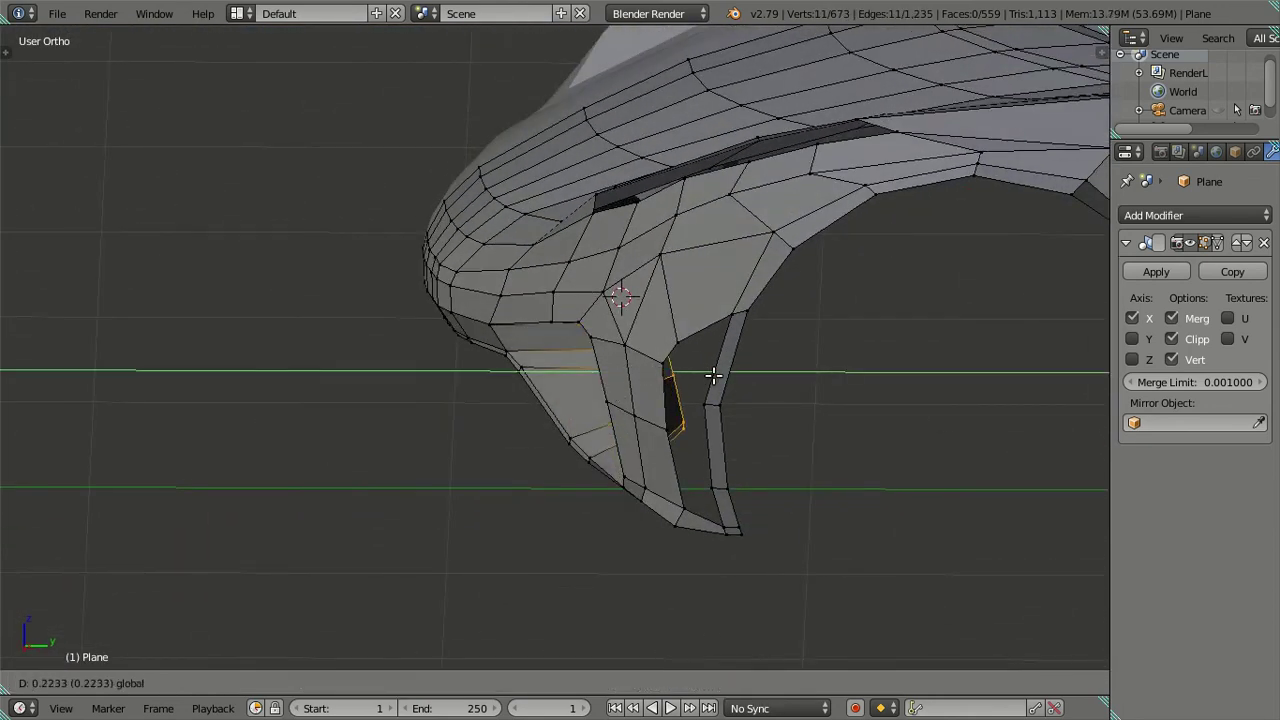
left_click(723, 375)
mouse_move(723, 375)
middle_mouse_down()
mouse_move(794, 337)
mouse_move(900, 329)
mouse_move(978, 285)
mouse_move(1009, 334)
mouse_move(786, 371)
mouse_move(460, 374)
mouse_move(449, 357)
mouse_move(494, 463)
mouse_move(630, 318)
mouse_move(655, 352)
mouse_move(648, 340)
mouse_move(615, 355)
mouse_move(578, 340)
mouse_move(635, 318)
mouse_move(590, 290)
mouse_move(560, 300)
mouse_move(454, 183)
mouse_move(600, 350)
mouse_move(598, 338)
mouse_move(706, 529)
mouse_move(554, 306)
mouse_move(535, 374)
mouse_move(634, 463)
mouse_move(665, 408)
mouse_move(566, 480)
middle_mouse_up()
Step: In wireframe, move a vertex at the opening edge along Y
right_click(598, 338)
key("z")
mouse_move(646, 400)
middle_mouse_down()
mouse_move(640, 520)
mouse_move(703, 364)
middle_mouse_up()
left_click_drag(703, 364, 728, 356)
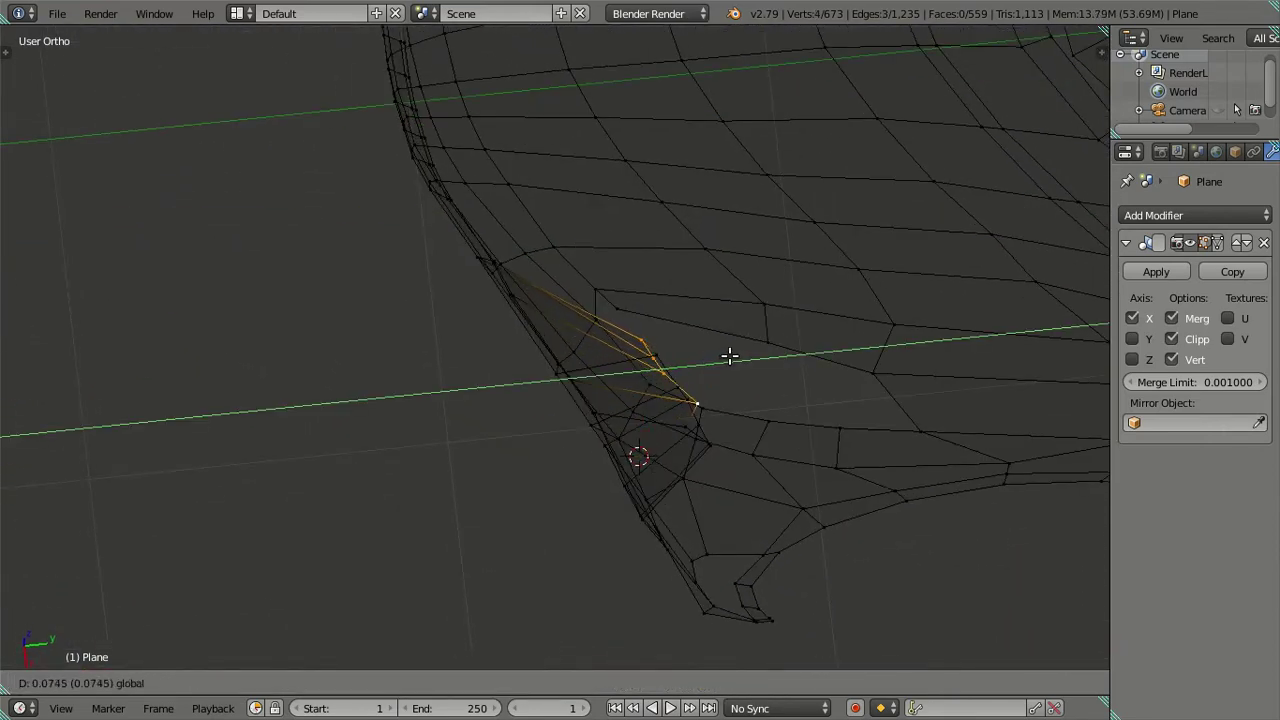
left_click(737, 356)
mouse_move(737, 356)
middle_mouse_down()
mouse_move(734, 437)
mouse_move(703, 394)
mouse_move(708, 416)
middle_mouse_up()
Step: Nudge another fender vertex along Y to tuck the opening back
right_click(740, 444)
left_click_drag(805, 424, 837, 423)
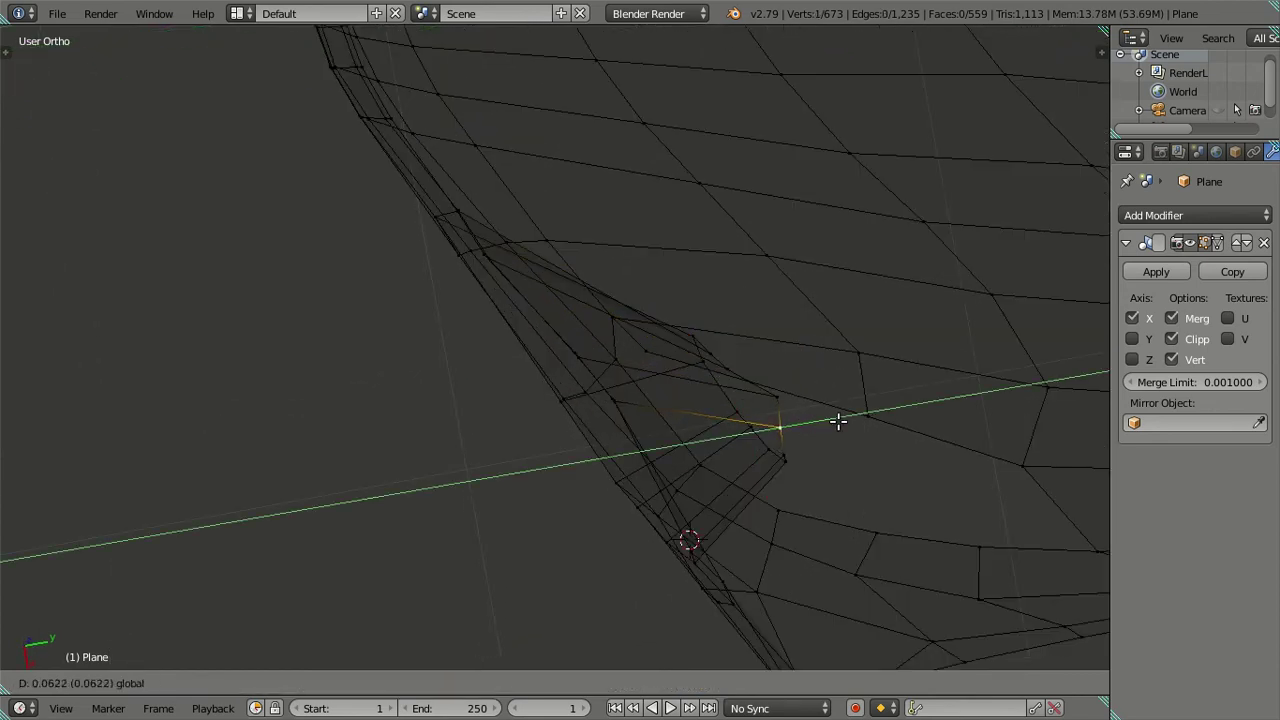
middle_click_drag(828, 412, 788, 488)
mouse_move(790, 385)
middle_mouse_down()
mouse_move(788, 320)
mouse_move(786, 366)
mouse_move(766, 380)
mouse_move(776, 448)
middle_mouse_up()
key("z")
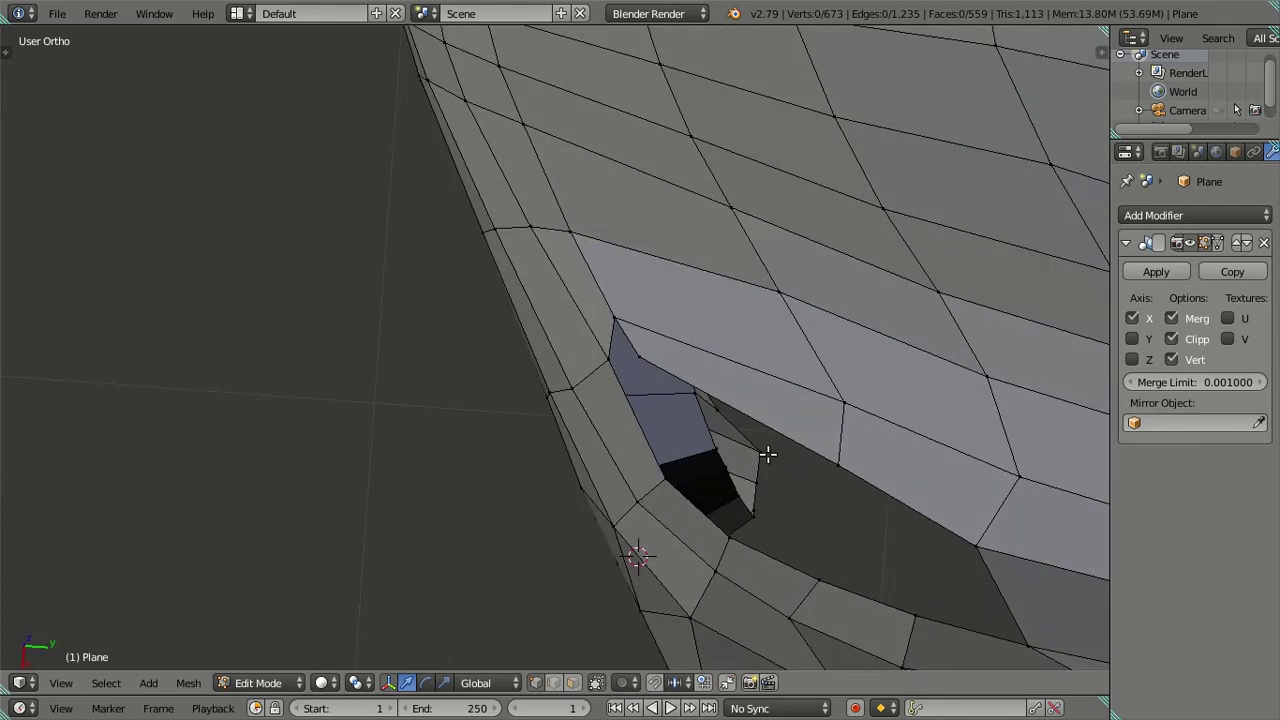
mouse_move(825, 473)
left_mouse_down()
mouse_move(783, 451)
mouse_move(800, 457)
left_mouse_up()
right_click(792, 457)
Step: Deselect all, check the shape in both shadings, and return to Object Mode
key("a")
key("z")
mouse_move(714, 466)
middle_mouse_down()
mouse_move(814, 423)
mouse_move(819, 310)
mouse_move(668, 466)
mouse_move(525, 400)
mouse_move(511, 433)
mouse_move(536, 366)
middle_mouse_up()
key("z")
key("Tab")
key("Tab")
Step: Add a loop cut around the intake surround and view it over the front reference
key("ctrl+r")
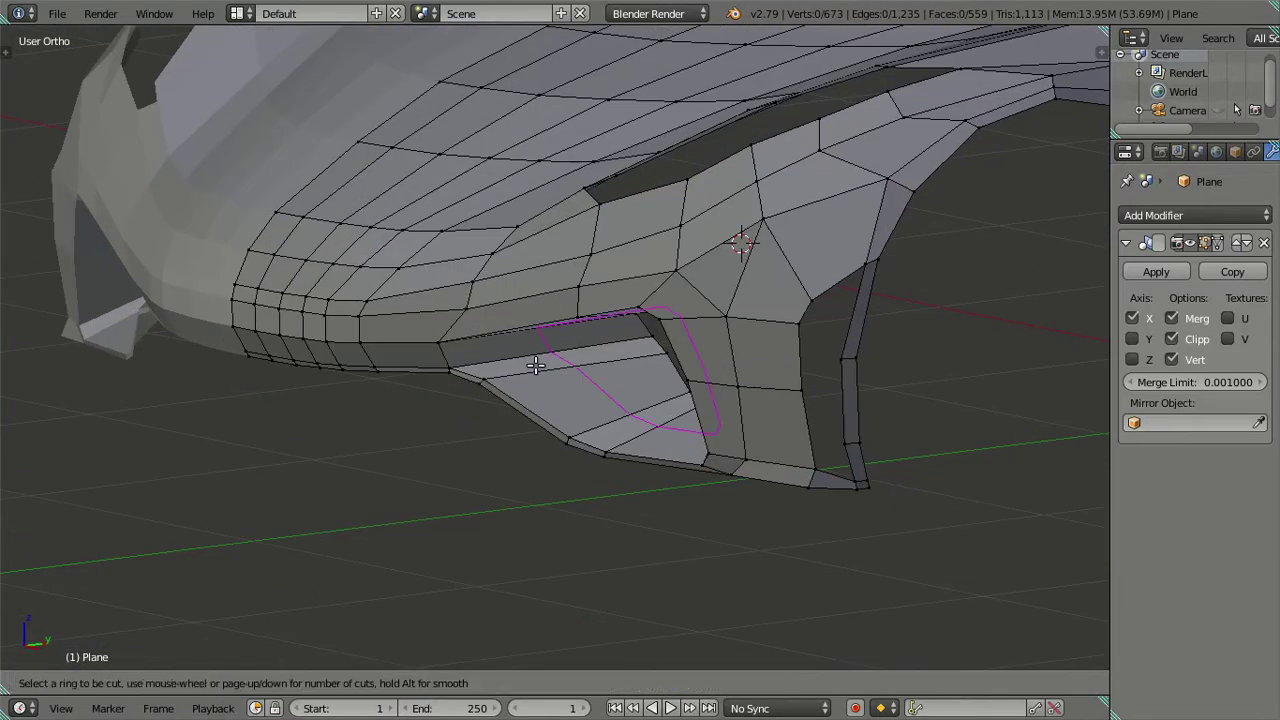
left_click(536, 366)
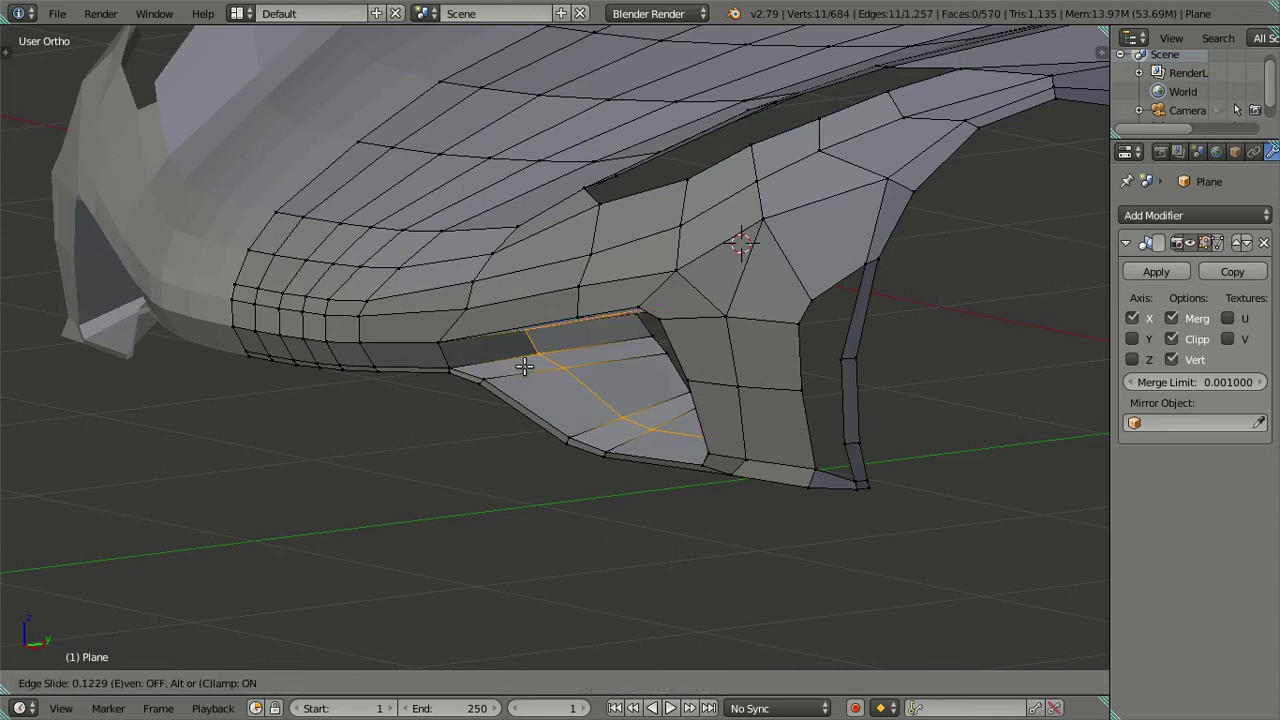
left_click(505, 373)
key("KP_1")
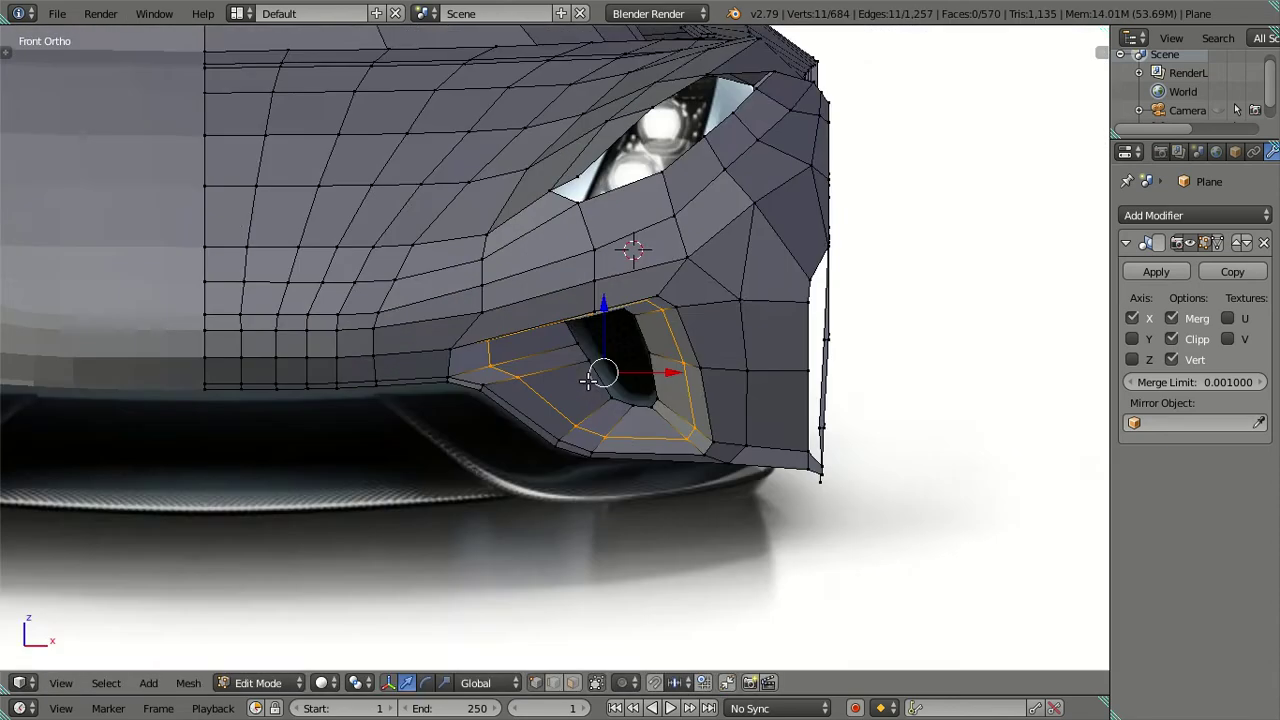
scroll(551, 406, "up", 2)
key("a")
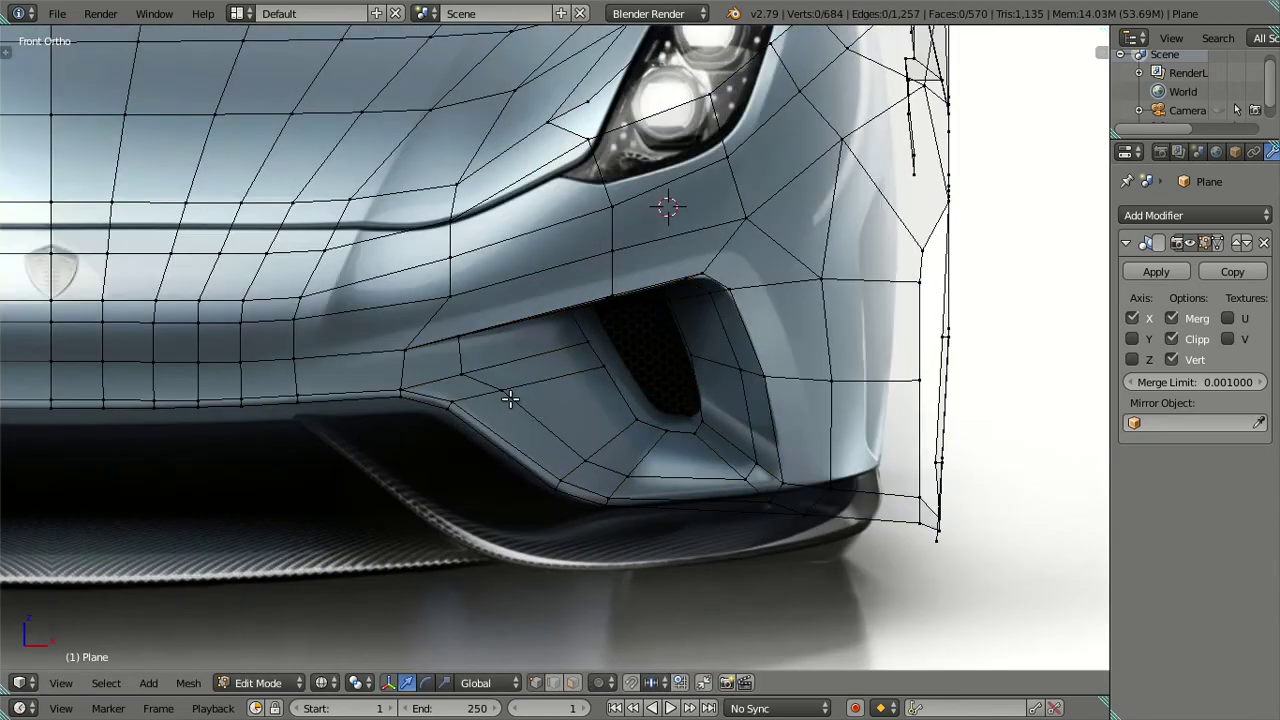
Step: Shift four vertices of the new loop right to match the reference photo
right_click(459, 372)
right_click(511, 394, "shift")
right_click(587, 456, "shift")
right_click(620, 472, "shift")
left_click_drag(615, 424, 623, 423)
mouse_move(623, 423)
middle_mouse_down()
mouse_move(580, 351)
mouse_move(431, 363)
mouse_move(563, 451)
mouse_move(630, 445)
middle_mouse_up()
key("KP_1")
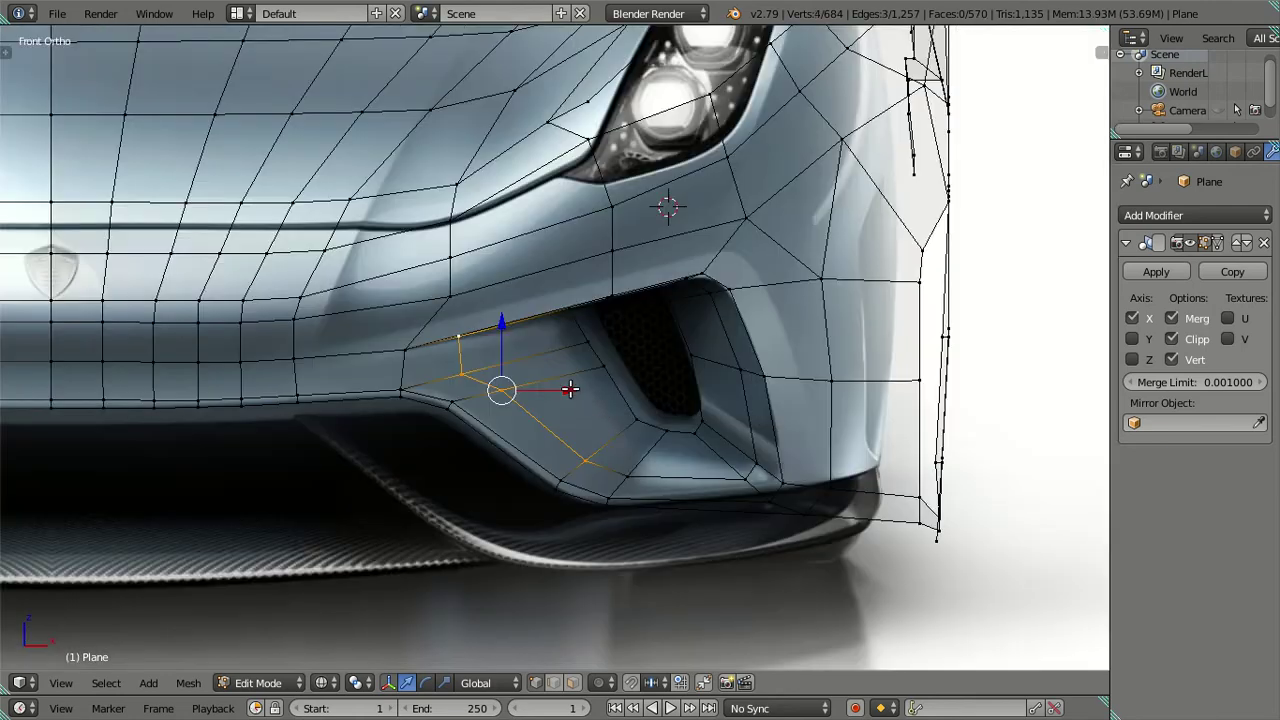
key("g")
left_click(590, 389)
Step: Move a lower loop vertex along the X axis
right_click(625, 470)
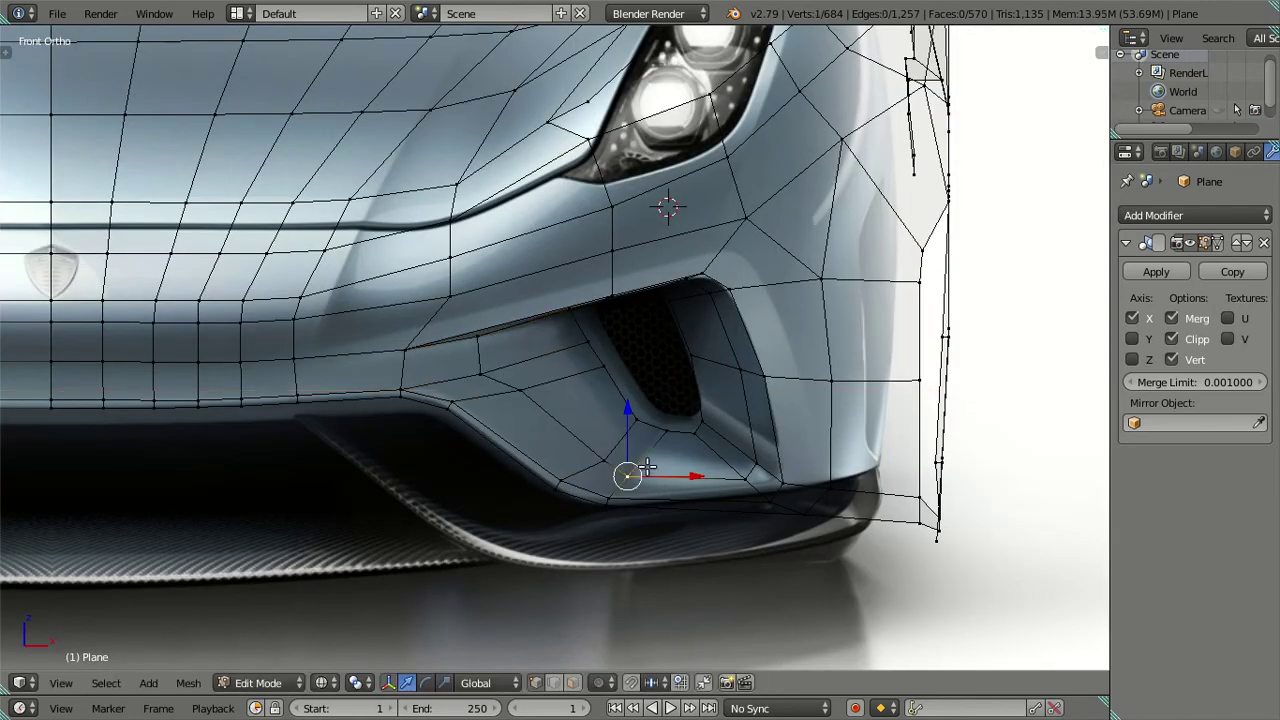
key("g")
key("x")
left_click(690, 476)
mouse_move(690, 476)
middle_mouse_down()
mouse_move(601, 449)
mouse_move(605, 328)
mouse_move(686, 309)
mouse_move(605, 363)
mouse_move(528, 341)
mouse_move(573, 331)
mouse_move(618, 352)
middle_mouse_up()
Step: Review the car body in Object Mode from a front-side angle, then return to Edit Mode
key("Tab")
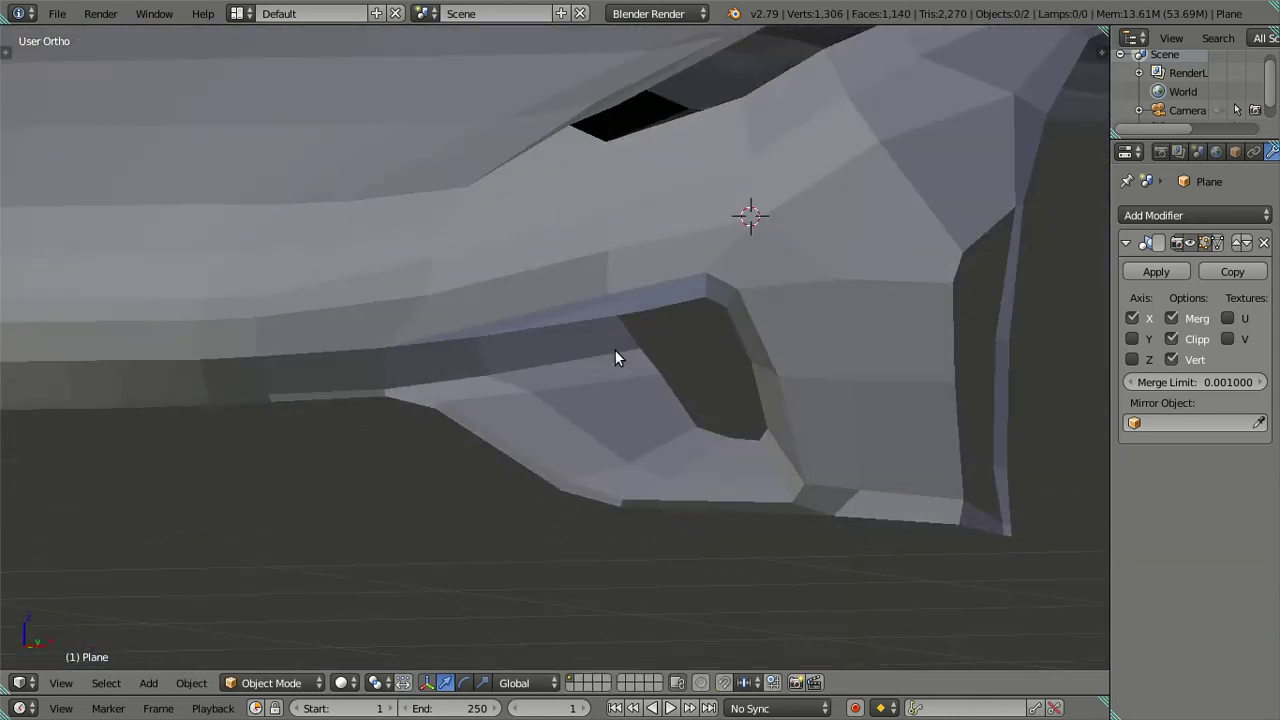
key("Tab")
scroll(613, 410, "up", 2)
key("Tab")
scroll(613, 410, "down", 3)
mouse_move(520, 395)
middle_mouse_down()
mouse_move(439, 399)
mouse_move(466, 344)
mouse_move(262, 427)
mouse_move(517, 394)
middle_mouse_up()
scroll(491, 426, "up", 2)
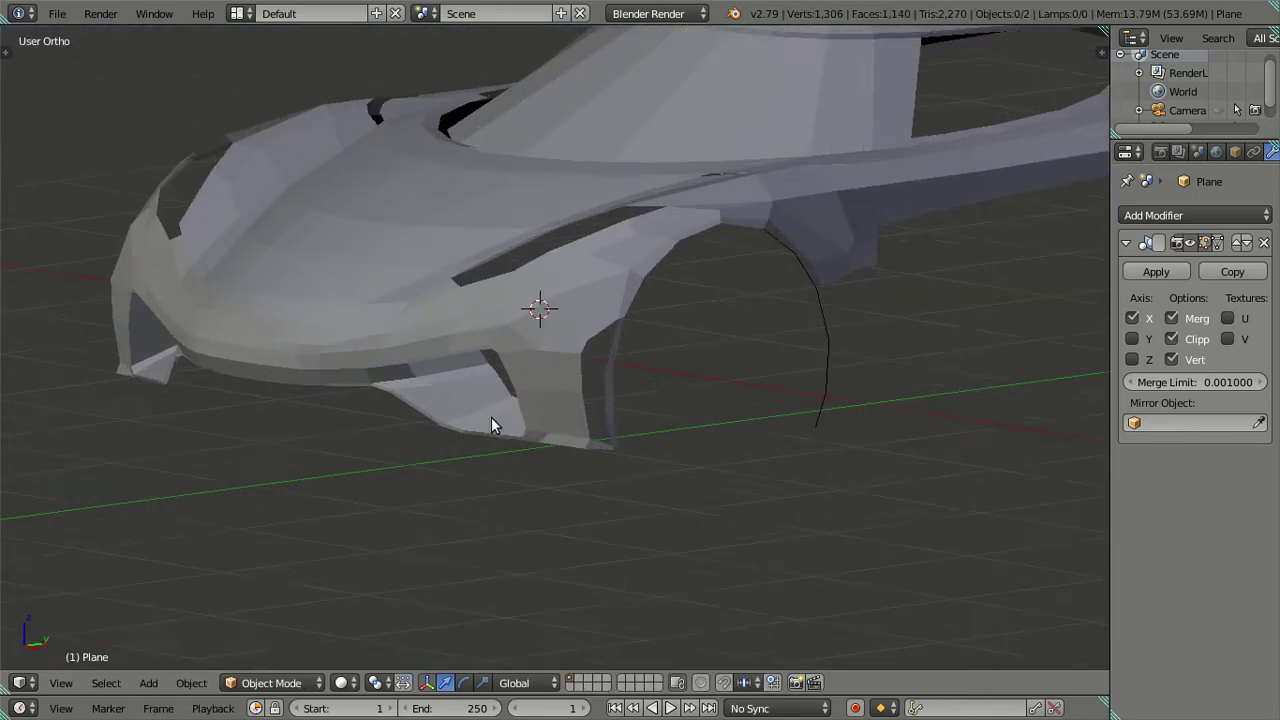
key("Tab")
scroll(674, 400, "up", 3)
Step: Extrude the inner wheel-arch edge loop and move it along X
mouse_move(664, 421)
middle_mouse_down()
mouse_move(577, 457)
mouse_move(589, 466)
middle_mouse_up()
right_click(591, 457, "alt")
key("e")
right_click(651, 495)
middle_click_drag(651, 495, 674, 514)
key("g")
key("x")
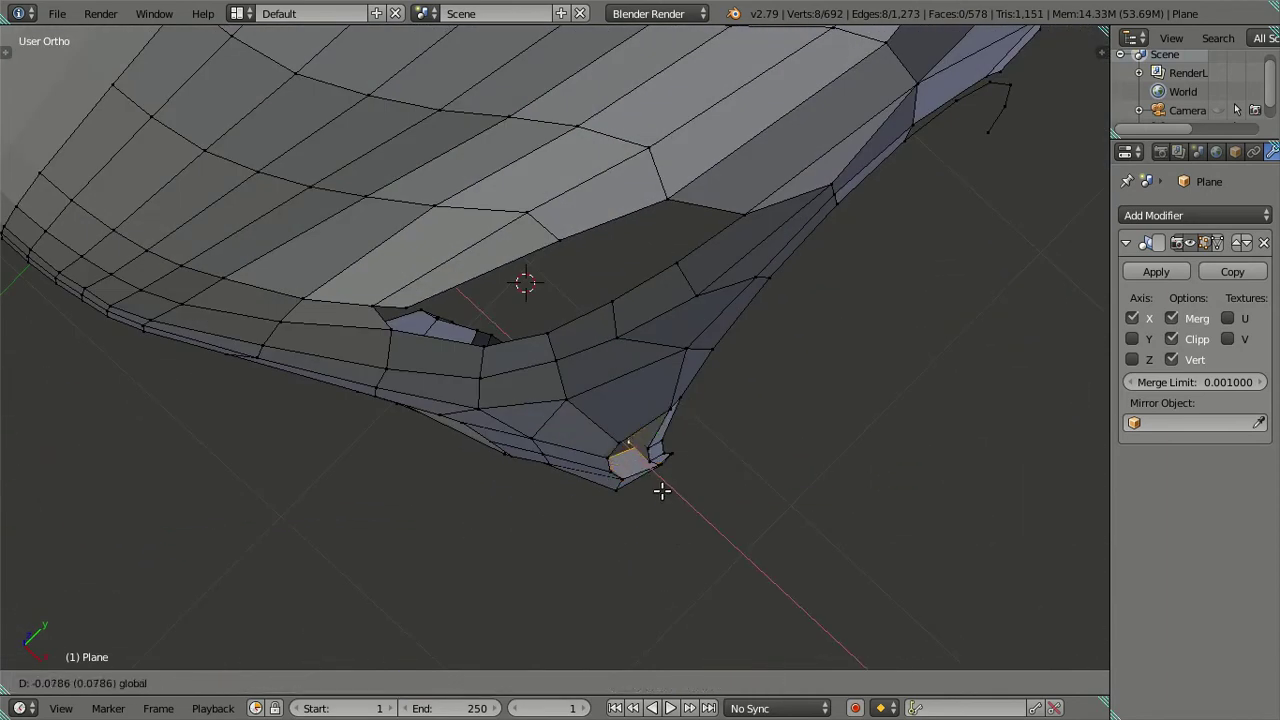
left_click(659, 486)
mouse_move(659, 486)
middle_mouse_down()
mouse_move(677, 417)
mouse_move(669, 354)
mouse_move(629, 497)
middle_mouse_up()
Step: In the right side view, move a four-vertex path of the extruded loop along Y
key("z")
right_click(607, 511)
right_click(610, 516)
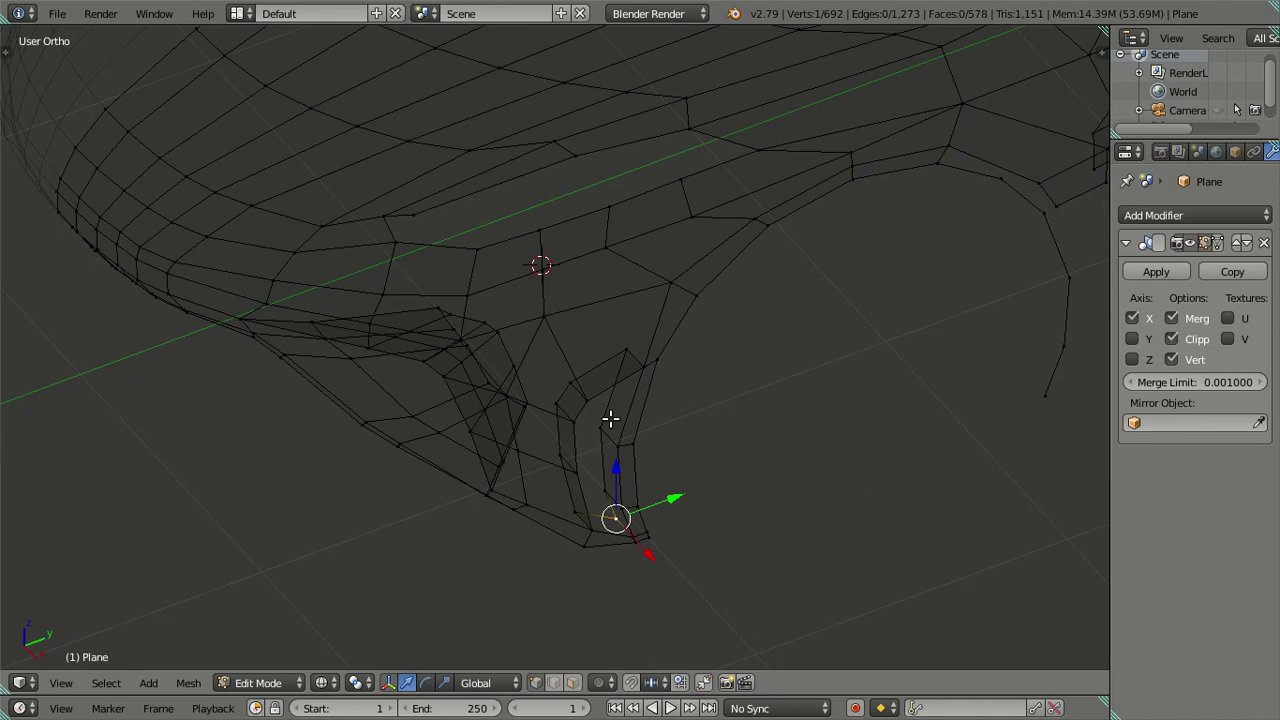
right_click(619, 355, "ctrl")
key("KP_3")
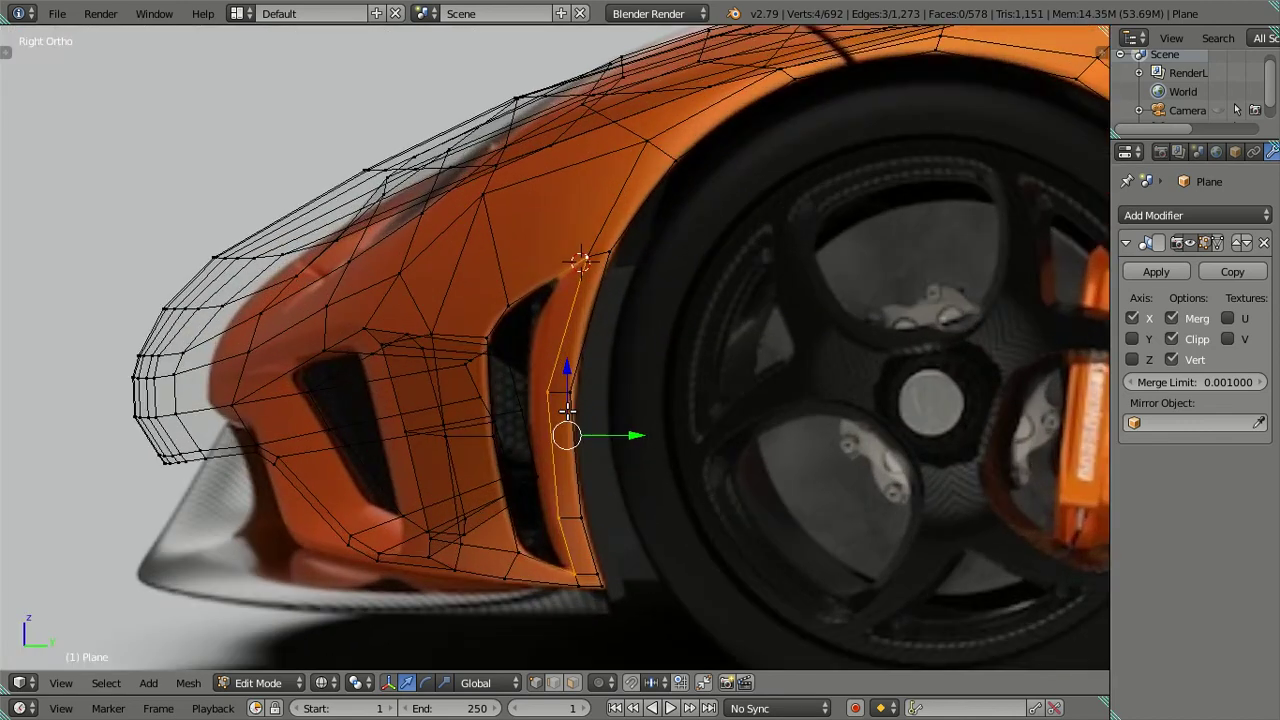
key("g")
key("y")
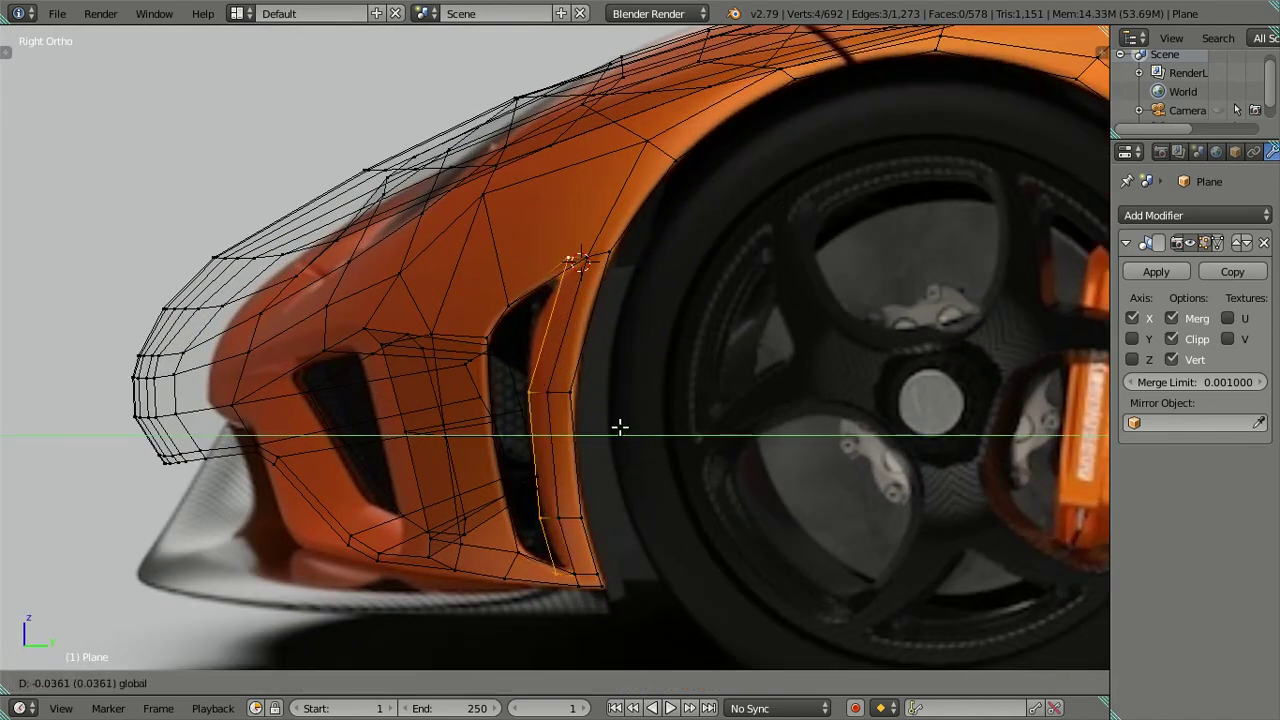
left_click(622, 427)
key("g")
left_click(701, 306)
Step: Review the result in Object Mode and return to Edit Mode at the bumper corner
key("a")
key("z")
mouse_move(648, 366)
middle_mouse_down()
mouse_move(608, 448)
mouse_move(671, 514)
mouse_move(666, 558)
mouse_move(543, 477)
mouse_move(517, 423)
mouse_move(586, 427)
mouse_move(593, 528)
mouse_move(718, 440)
mouse_move(529, 452)
mouse_move(505, 510)
mouse_move(606, 458)
mouse_move(337, 358)
mouse_move(691, 364)
mouse_move(640, 323)
mouse_move(580, 303)
mouse_move(521, 330)
mouse_move(467, 323)
mouse_move(392, 346)
middle_mouse_up()
key("Tab")
mouse_move(392, 466)
middle_mouse_down()
mouse_move(418, 465)
mouse_move(455, 395)
middle_mouse_up()
scroll(585, 422, "up", 4)
key("Tab")
Step: Slide four vertices along the bumper's lower edge left along X
middle_click_drag(624, 416, 614, 366)
right_click(627, 352)
right_click(626, 434, "shift")
right_click(629, 477, "shift")
mouse_move(629, 477)
middle_mouse_down()
mouse_move(654, 554)
mouse_move(635, 506)
middle_mouse_up()
right_click(640, 462, "shift")
middle_click_drag(646, 463, 681, 455)
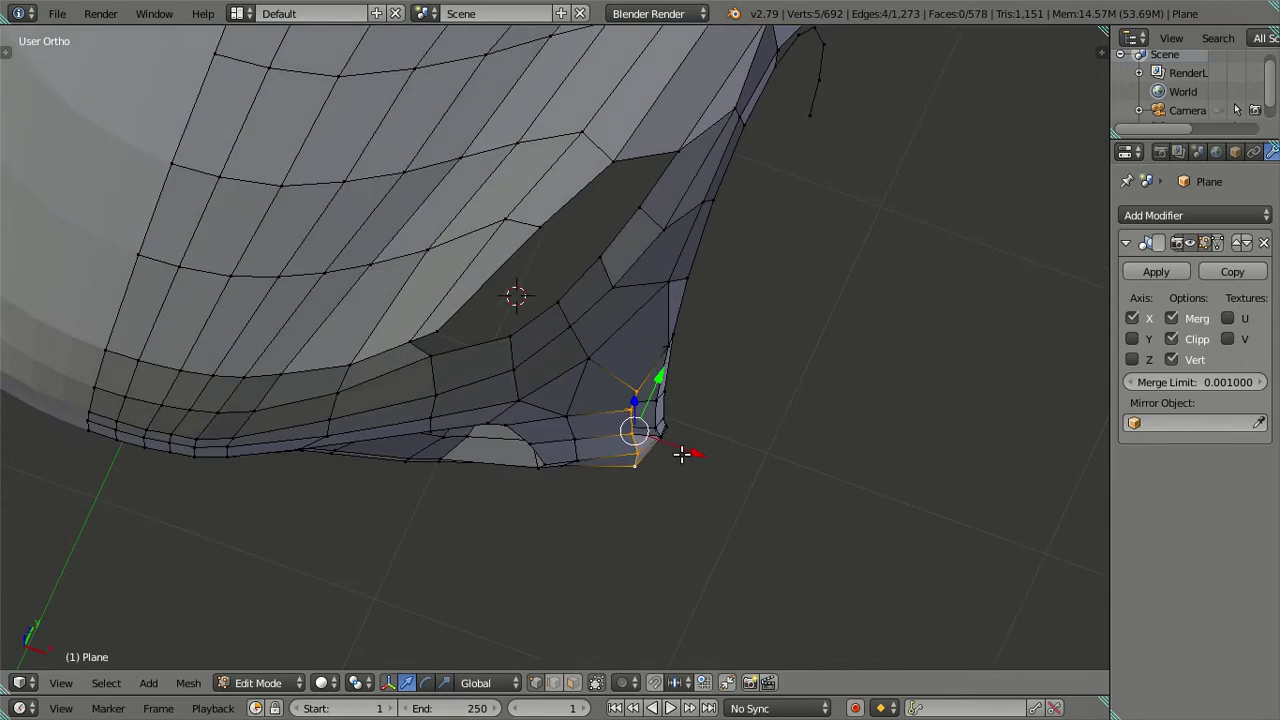
left_click_drag(709, 454, 703, 452)
left_click(700, 449)
mouse_move(700, 449)
middle_mouse_down()
mouse_move(620, 509)
mouse_move(450, 336)
mouse_move(423, 386)
mouse_move(434, 403)
middle_mouse_up()
Step: Move the bumper's bottom corner vertex along Y, then view the whole car in Object Mode
right_click(518, 495)
key("g")
key("y")
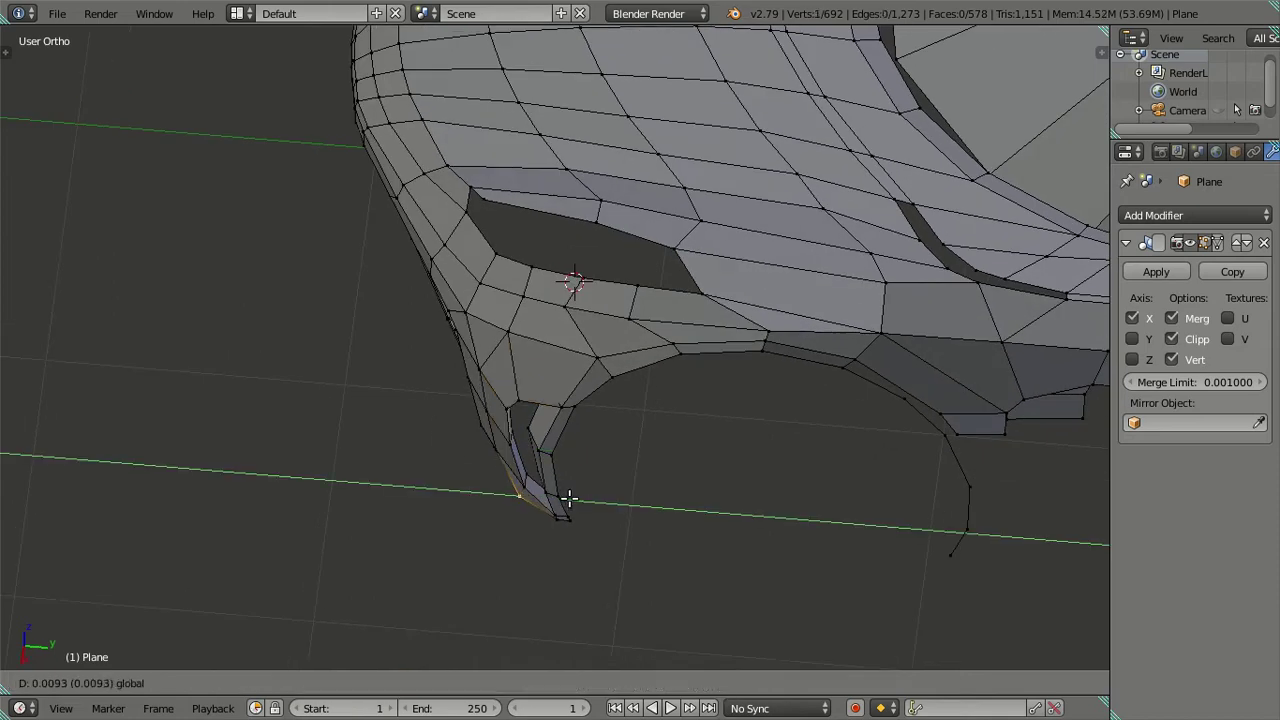
left_click(577, 494)
mouse_move(577, 494)
middle_mouse_down()
mouse_move(765, 449)
mouse_move(671, 486)
mouse_move(791, 486)
mouse_move(806, 463)
mouse_move(711, 458)
mouse_move(774, 463)
mouse_move(789, 443)
mouse_move(711, 410)
mouse_move(641, 442)
mouse_move(753, 399)
mouse_move(754, 369)
mouse_move(709, 394)
mouse_move(683, 377)
mouse_move(595, 390)
mouse_move(569, 414)
mouse_move(531, 386)
middle_mouse_up()
key("a")
key("Tab")
key("Tab")
Step: Take Blender out of fullscreen, then view and close the 05DSC_0542.jpg red-car reference photo
scroll(569, 418, "up", 3)
mouse_move(413, 299)
middle_mouse_down()
mouse_move(483, 351)
mouse_move(460, 357)
mouse_move(470, 393)
middle_mouse_up()
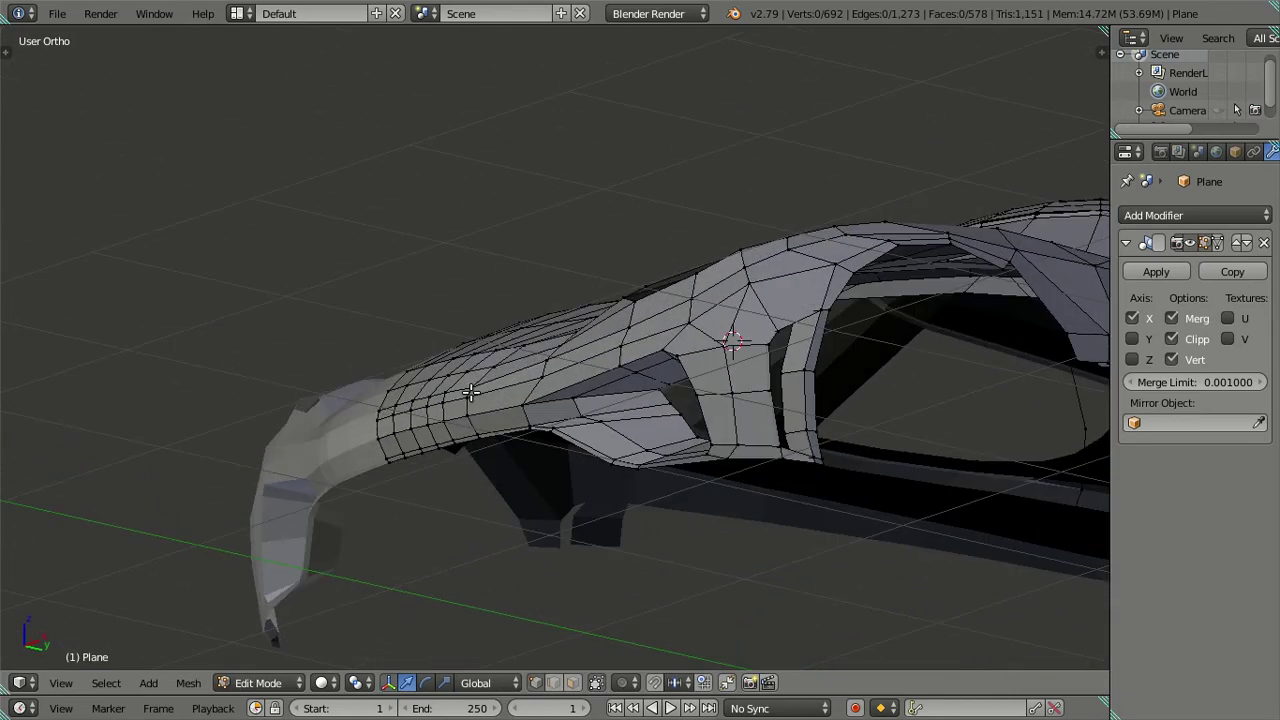
scroll(478, 433, "down", 2)
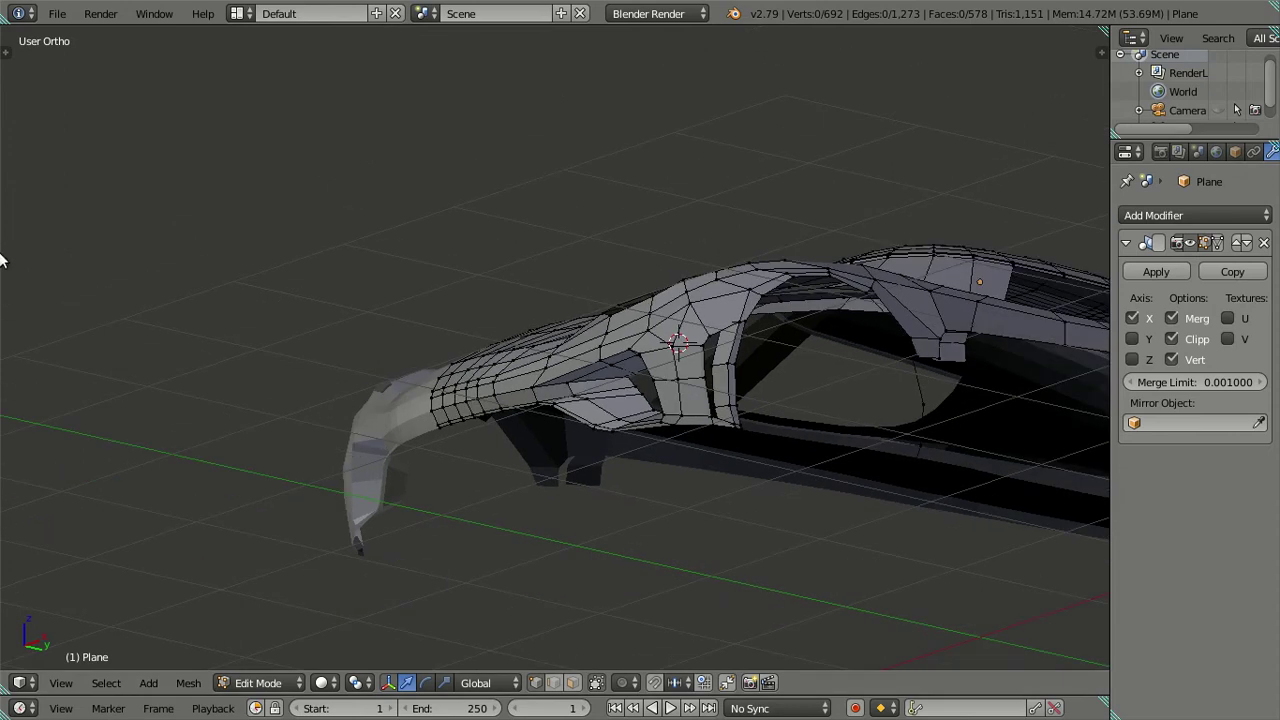
left_click(154, 13)
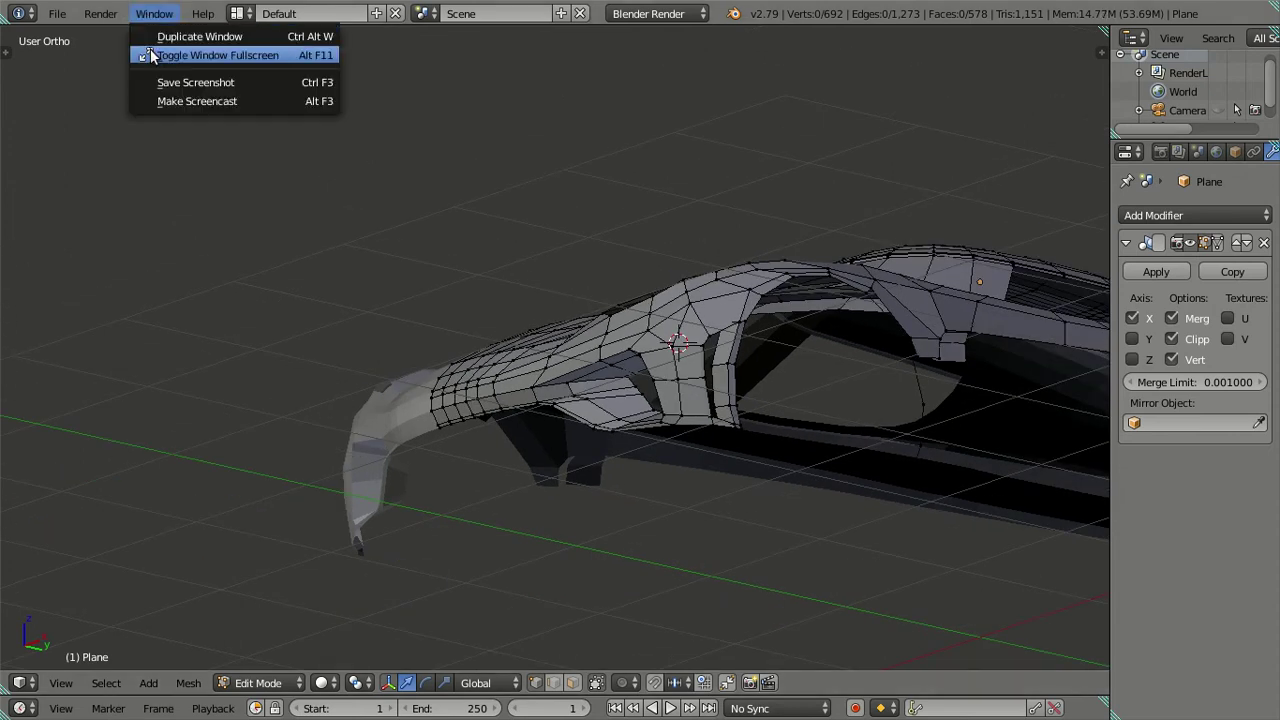
left_click(190, 57)
left_click(12, 390)
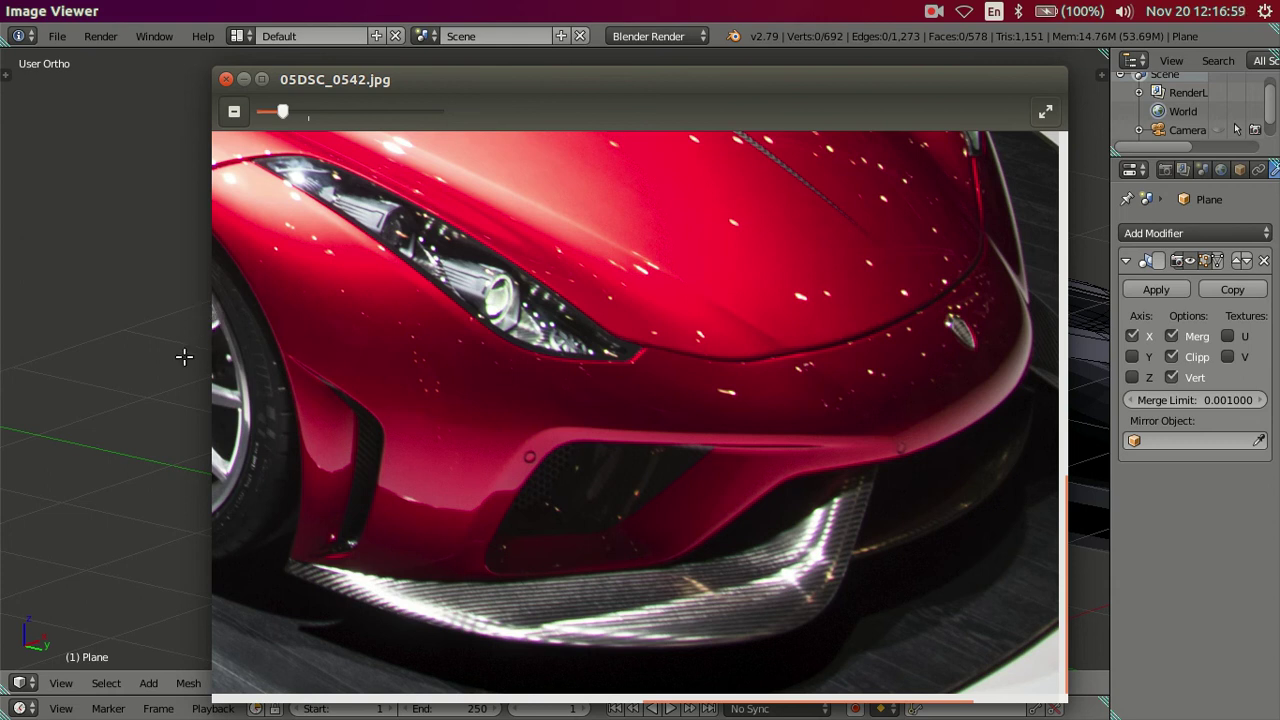
left_click(22, 258)
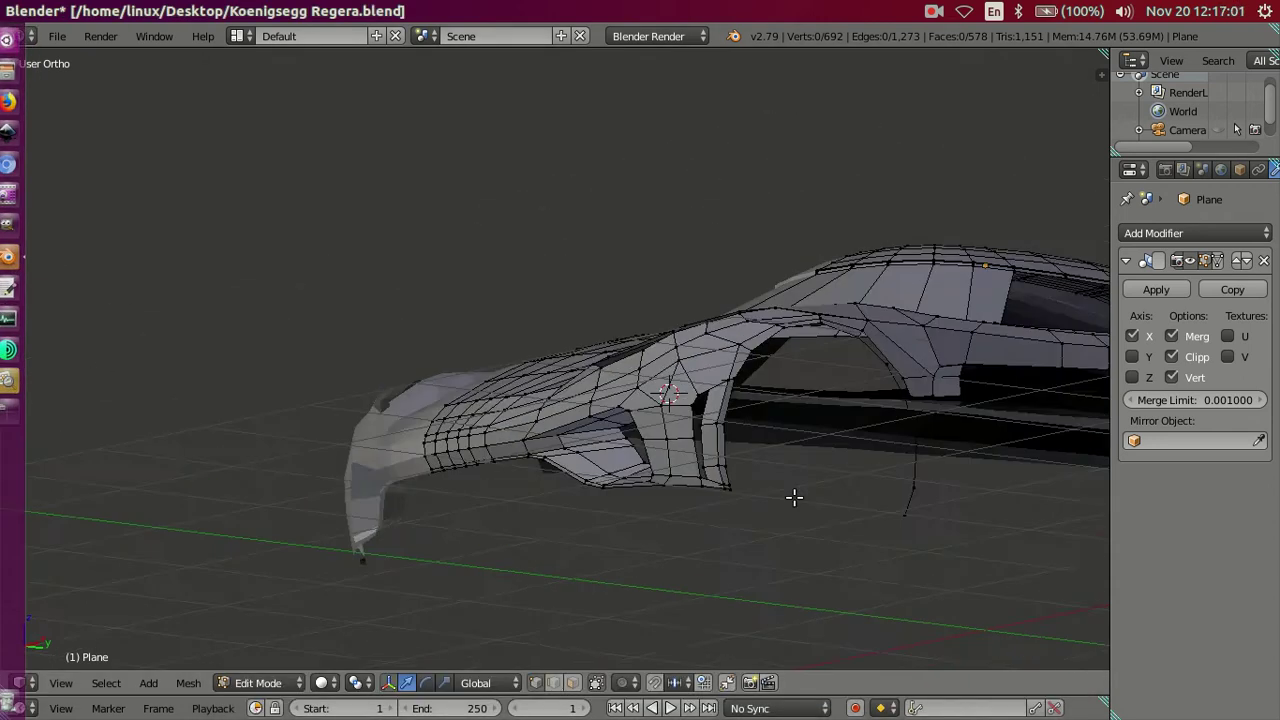
Step: Select the bumper's lower edge loop and raise it slightly in front view
middle_click_drag(794, 497, 863, 466)
scroll(639, 381, "up", 2)
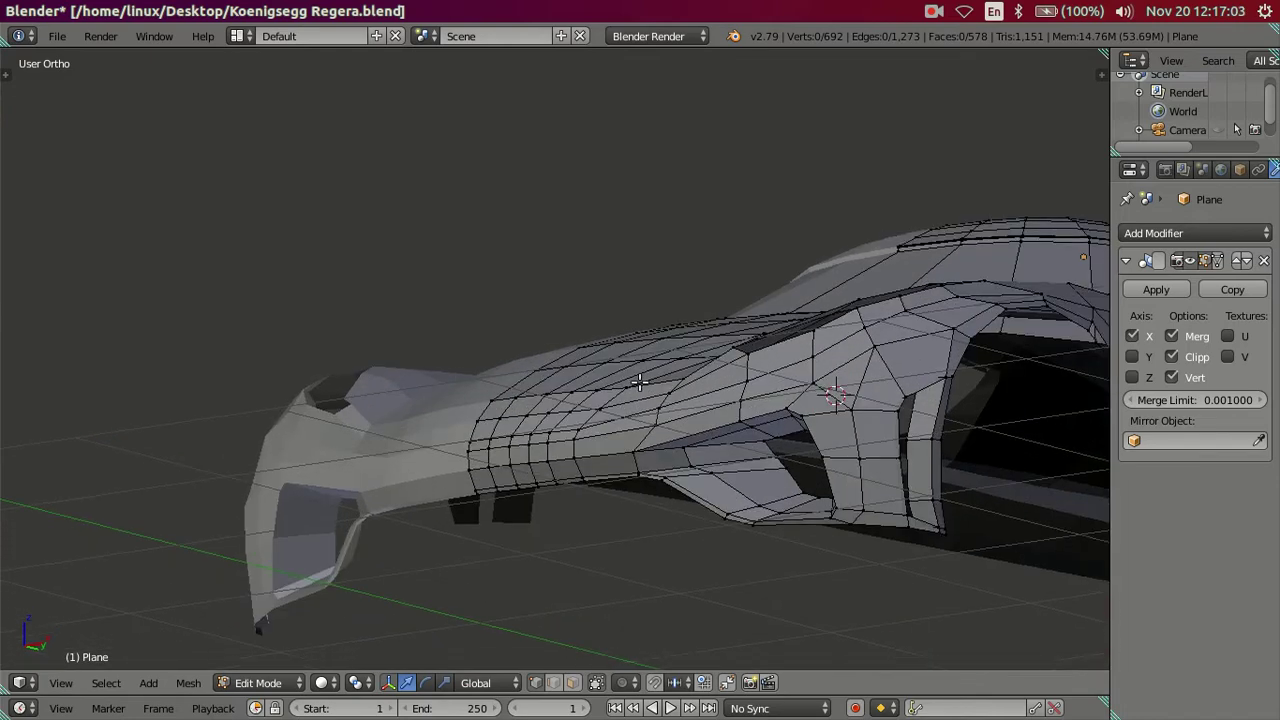
scroll(639, 381, "up", 3)
mouse_move(580, 306)
middle_mouse_down()
mouse_move(580, 340)
mouse_move(549, 337)
mouse_move(600, 334)
mouse_move(569, 341)
middle_mouse_up()
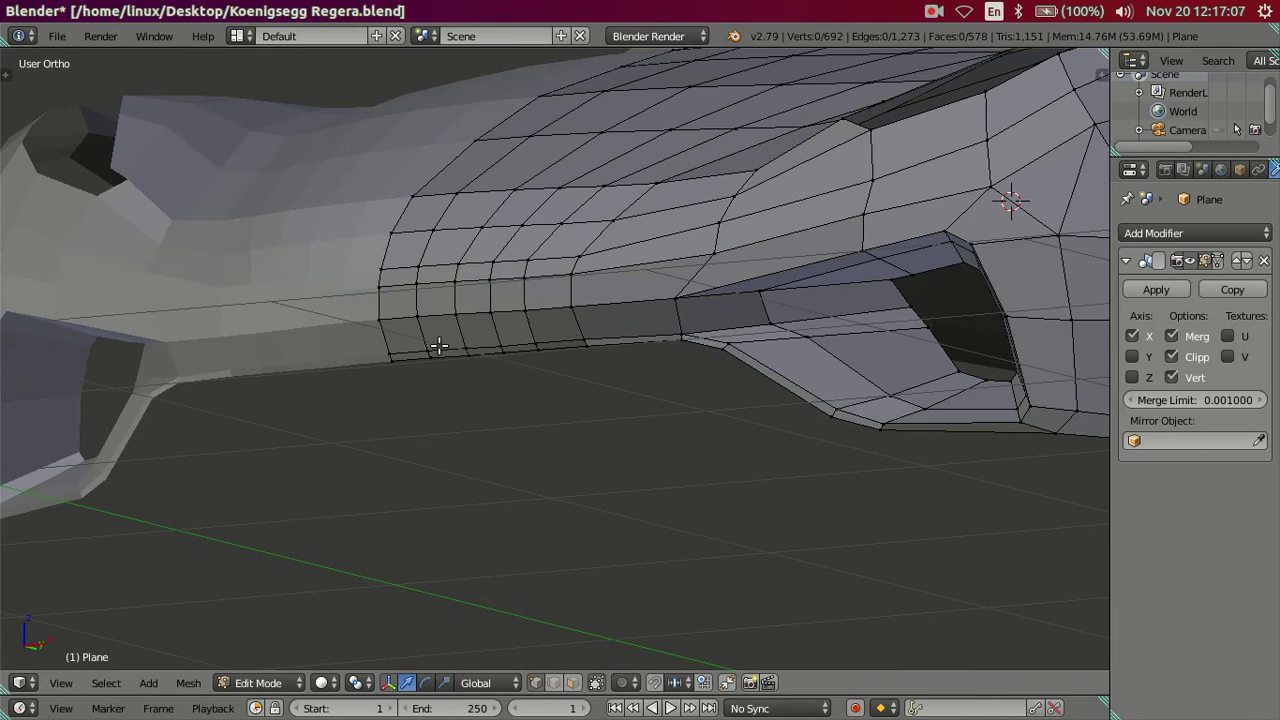
right_click(760, 321, "alt")
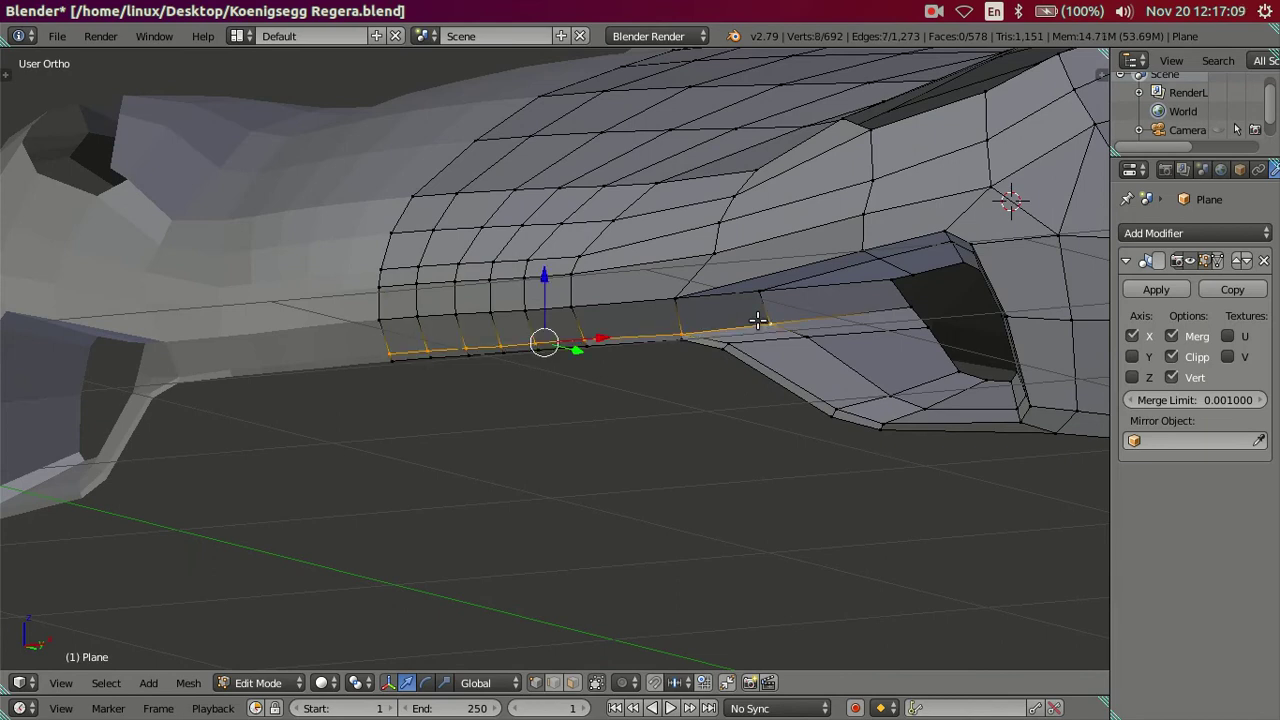
key("KP_1")
middle_click_drag(726, 354, 478, 313, "shift")
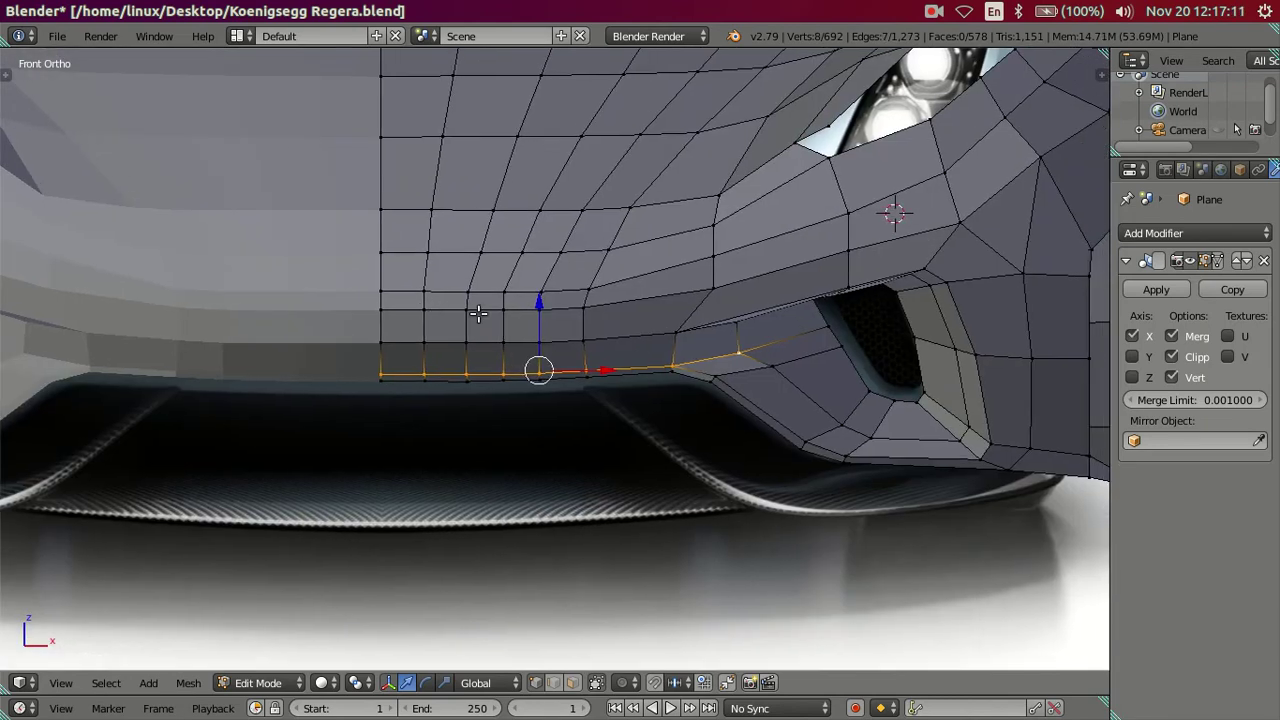
left_click_drag(540, 303, 551, 288)
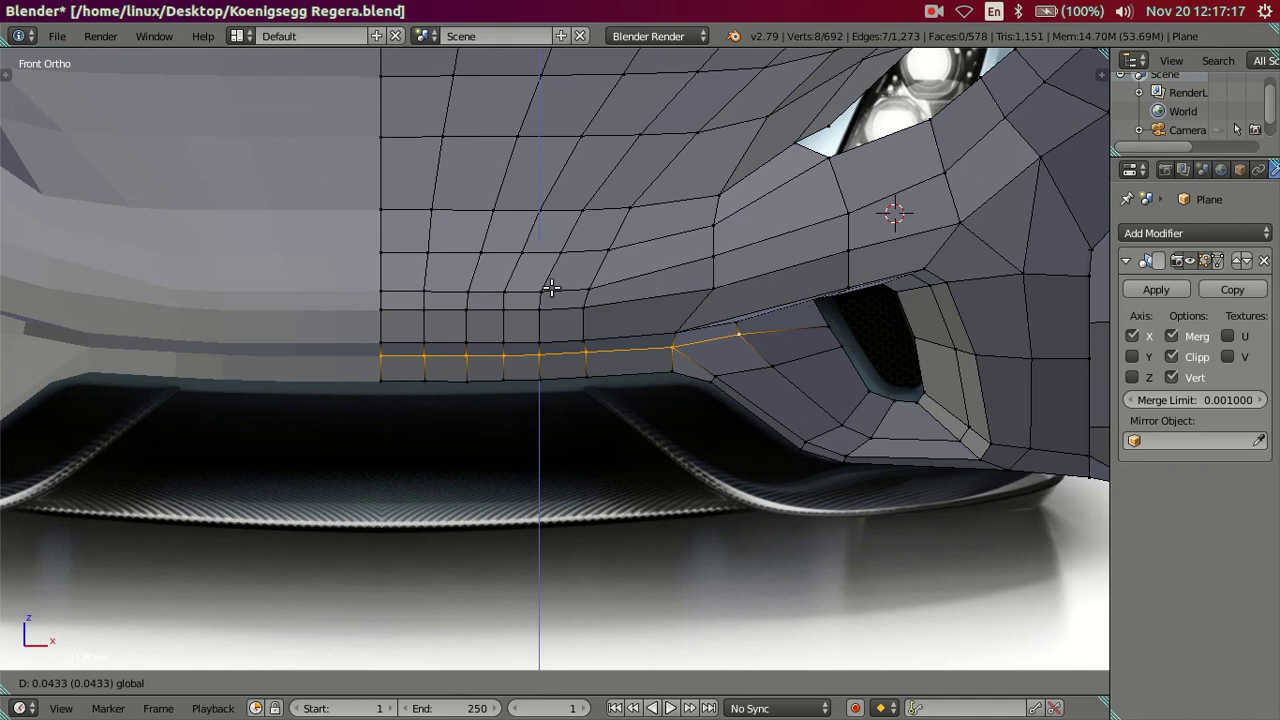
left_click(551, 288)
Step: In right side view, nudge the lower edge loop slightly along the car's length
scroll(586, 352, "down", 2)
key("KP_3")
scroll(380, 366, "up", 2)
middle_click_drag(380, 366, 993, 433, "shift")
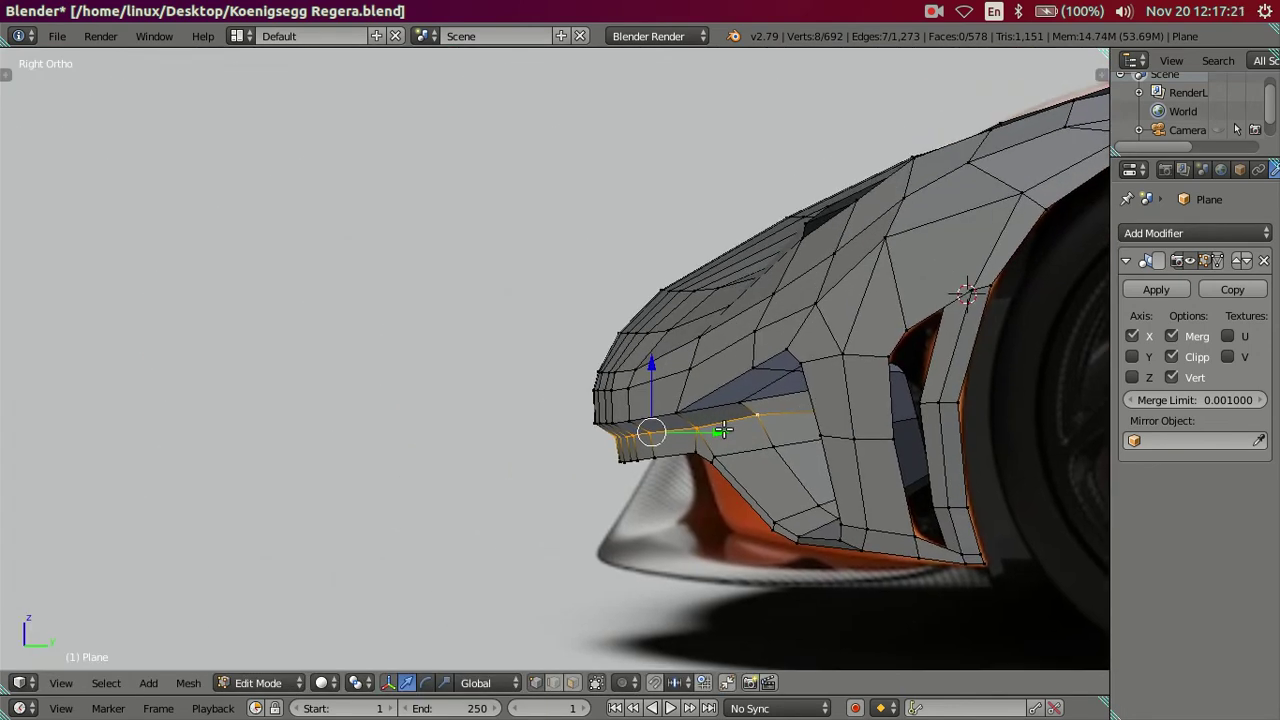
left_click_drag(722, 430, 714, 432)
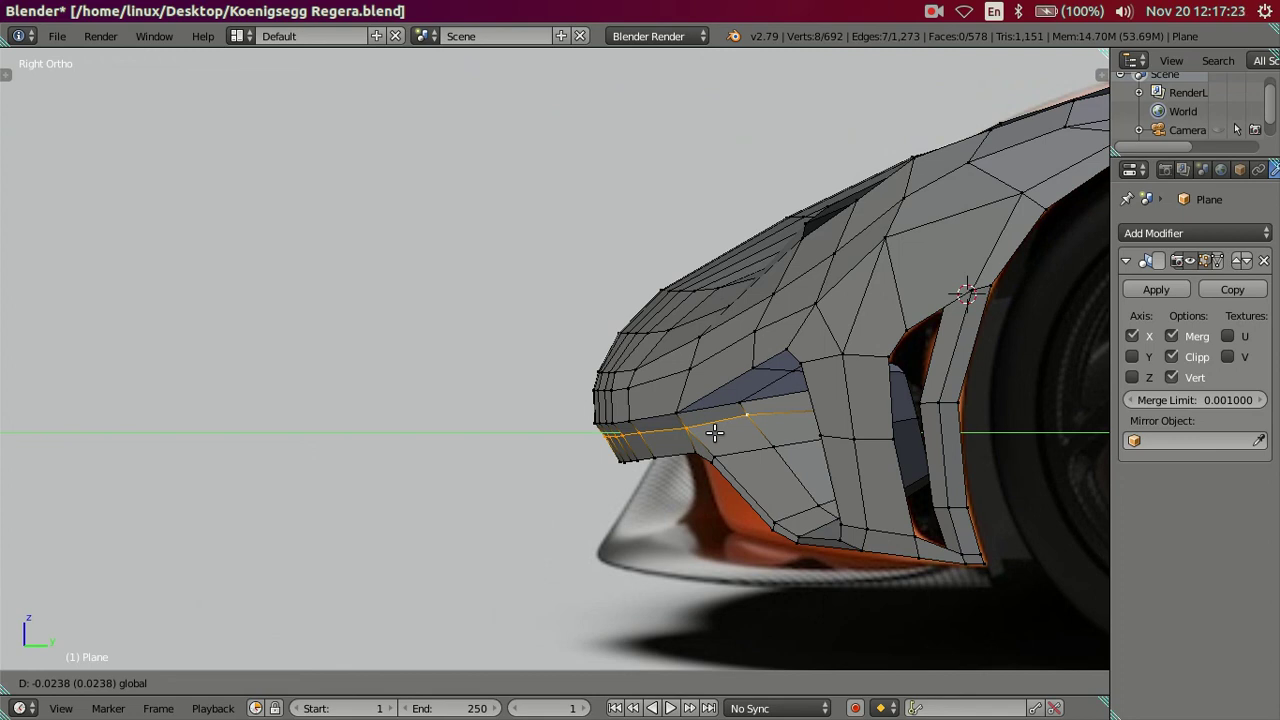
left_click(714, 432)
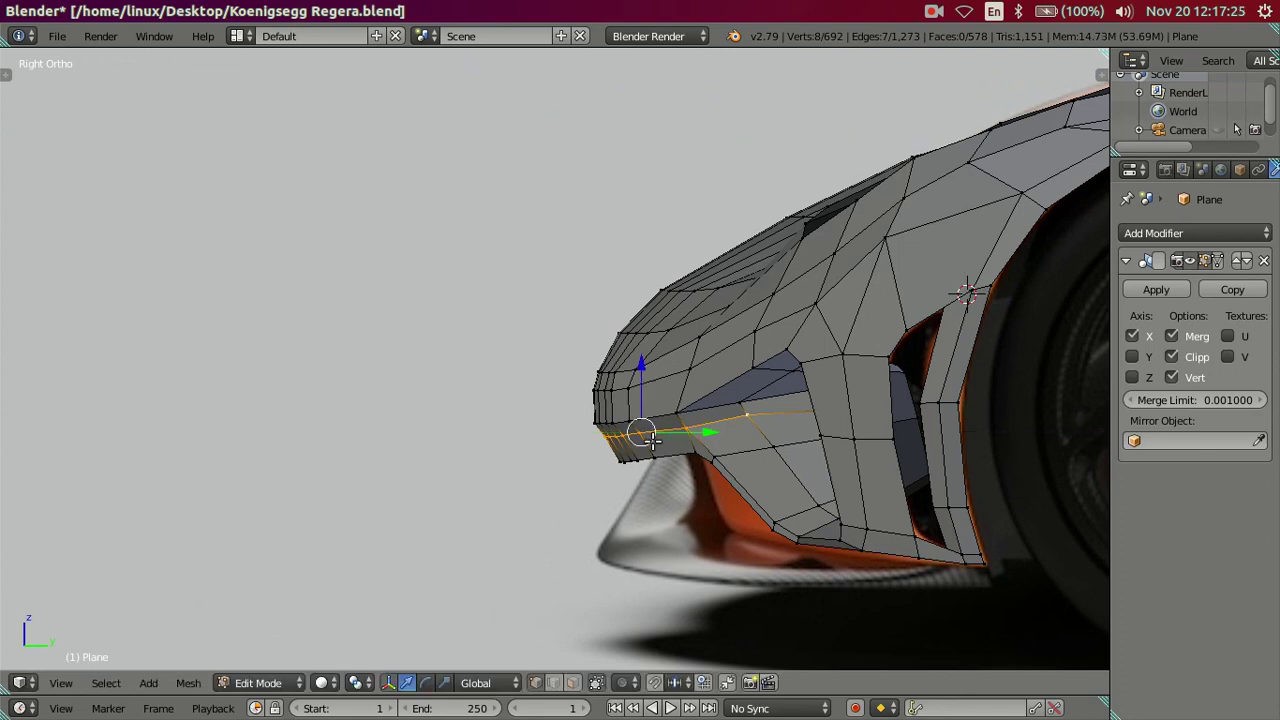
Step: Deselect and inspect the car nose in wireframe and solid shading, ending in front view
key("a")
middle_click_drag(655, 433, 672, 435)
key("z")
mouse_move(771, 423)
middle_mouse_down()
mouse_move(883, 417)
mouse_move(930, 432)
middle_mouse_up()
key("z")
mouse_move(686, 523)
middle_mouse_down()
mouse_move(689, 406)
mouse_move(560, 423)
mouse_move(520, 442)
mouse_move(491, 429)
mouse_move(606, 427)
middle_mouse_up()
key("KP_1")
scroll(669, 451, "up", 2)
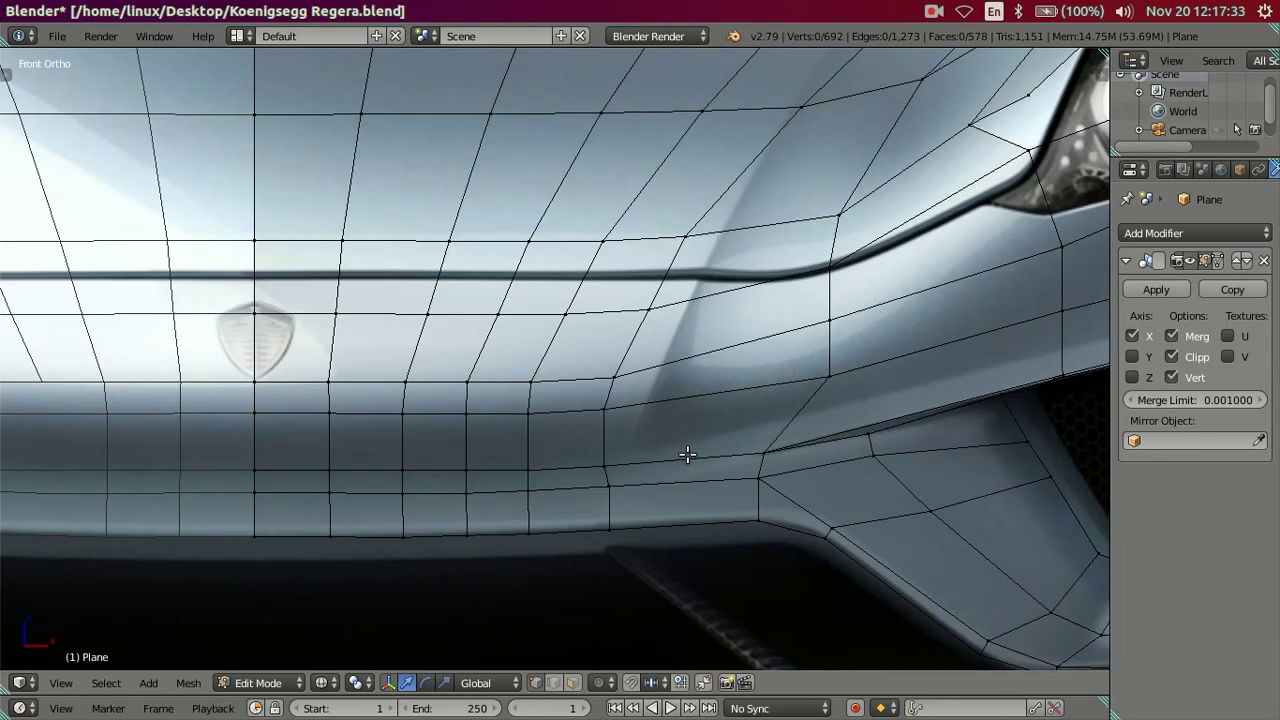
scroll(687, 455, "down", 1)
Step: Try sliding a vertex beside the intake, cancel, then select the bumper loop and deselect all
right_click(732, 459)
left_click_drag(789, 456, 832, 449)
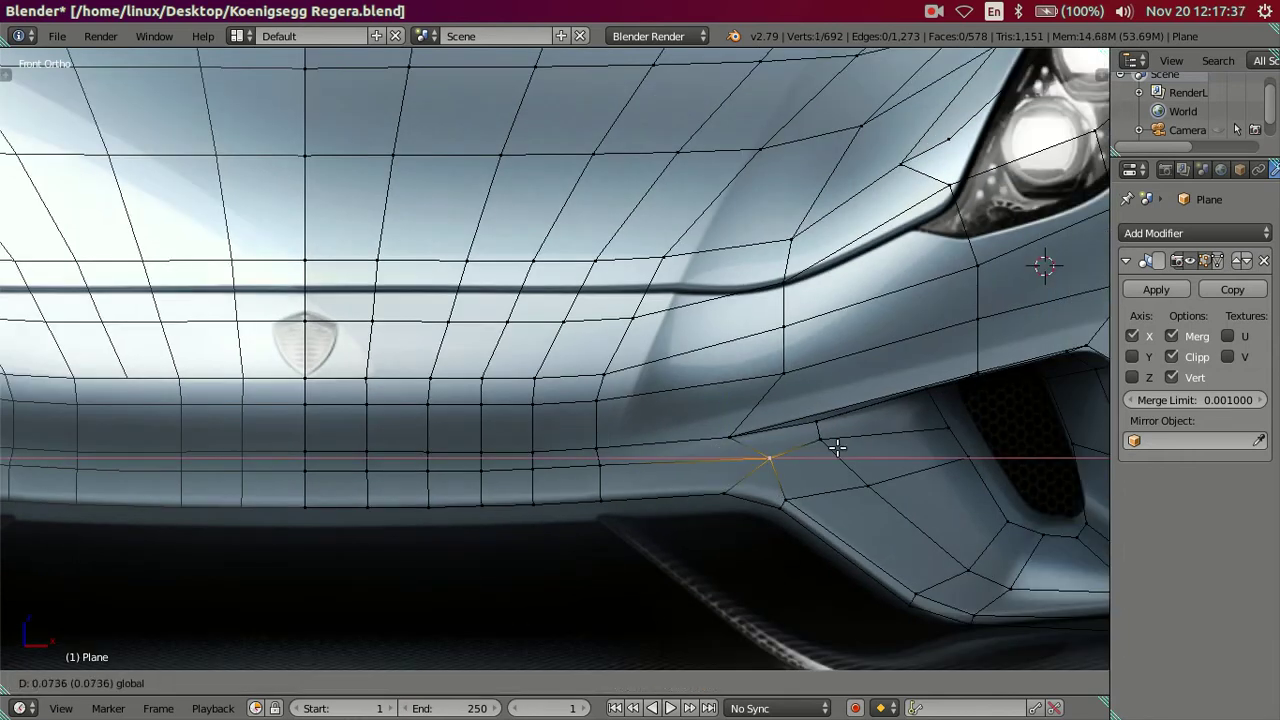
right_click(837, 448)
right_click(836, 447, "alt")
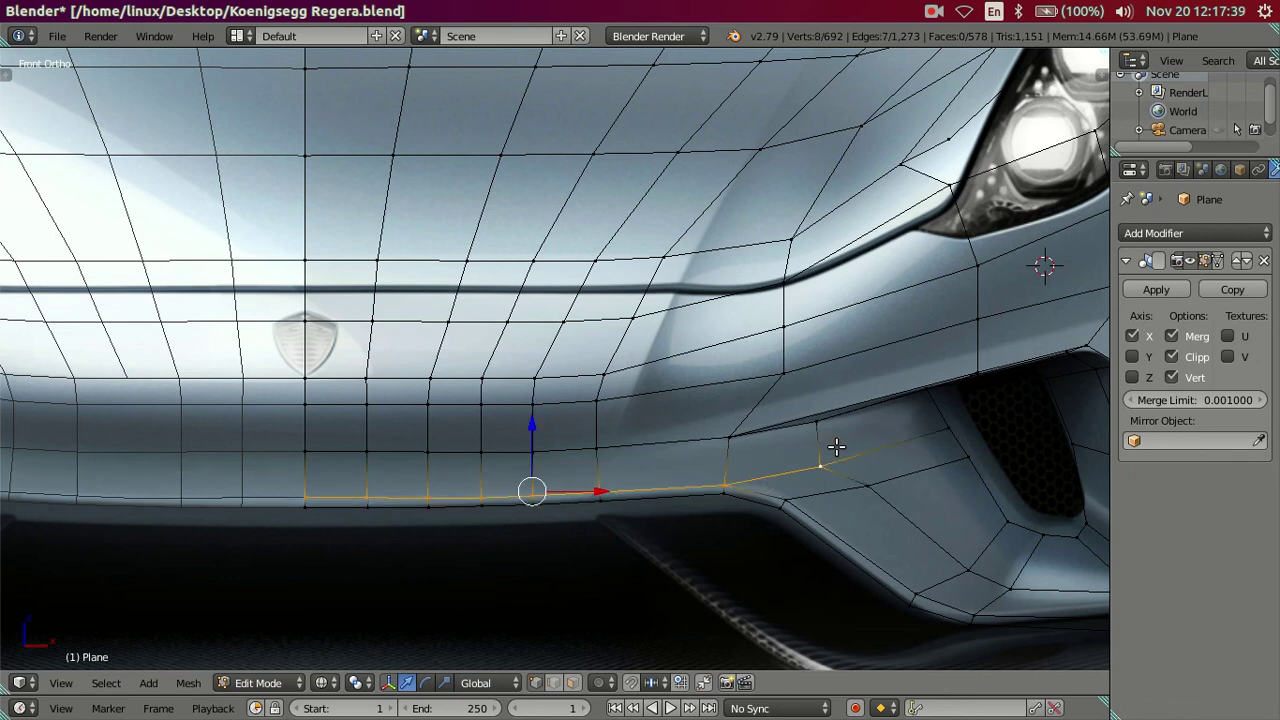
key("a")
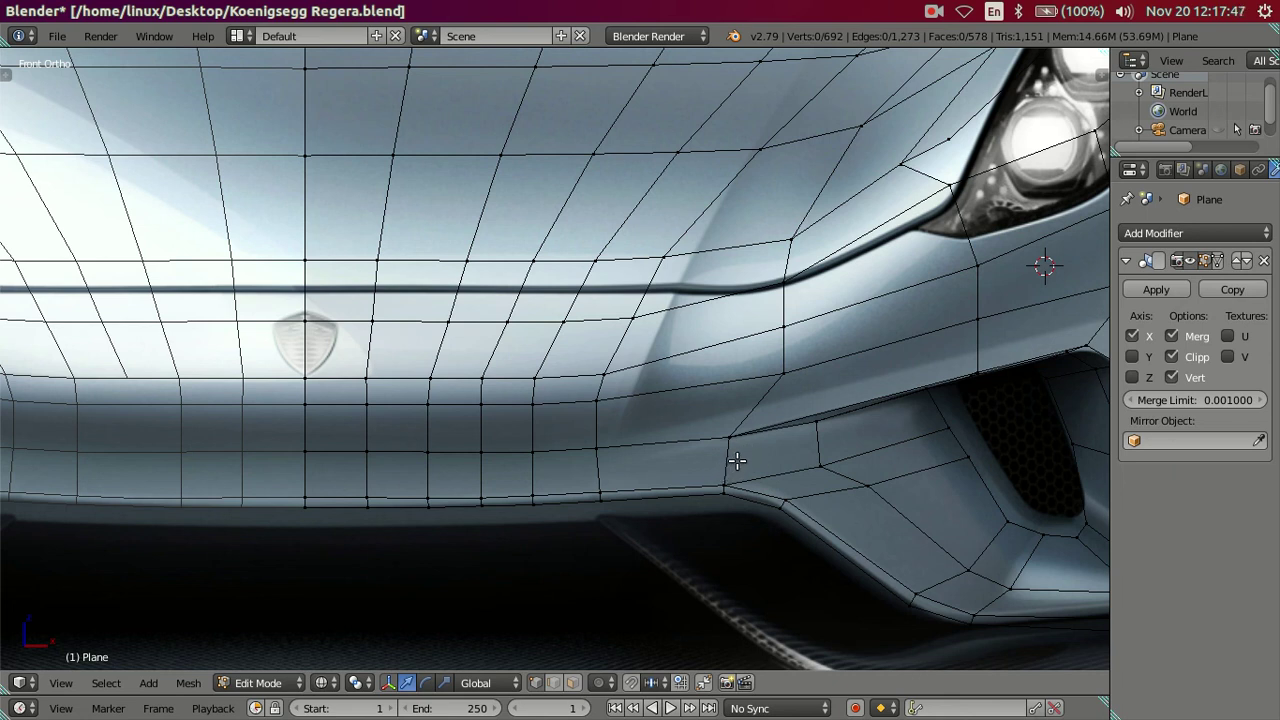
Step: Add a centred horizontal loop cut across the lower front bumper
key("ctrl+r")
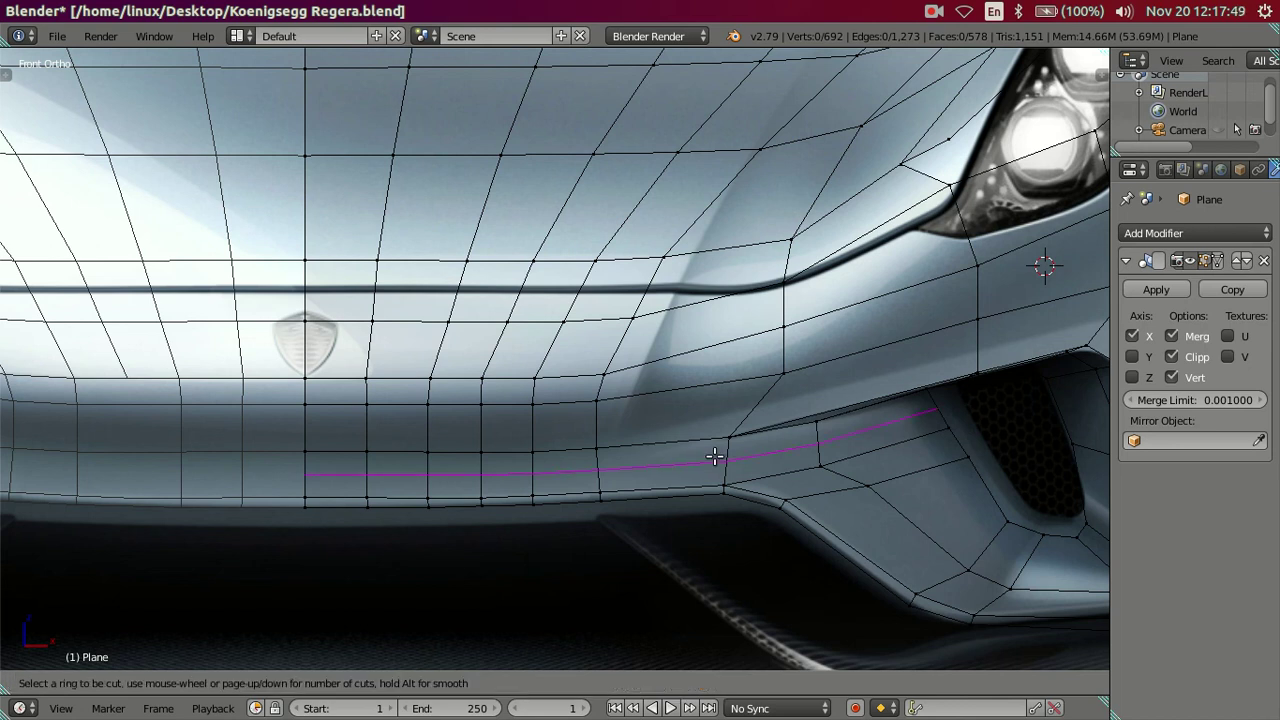
left_click(714, 457)
right_click(720, 460)
mouse_move(720, 460)
middle_mouse_down()
mouse_move(771, 466)
mouse_move(671, 457)
mouse_move(924, 476)
mouse_move(580, 394)
mouse_move(466, 426)
mouse_move(477, 440)
mouse_move(509, 420)
mouse_move(549, 422)
middle_mouse_up()
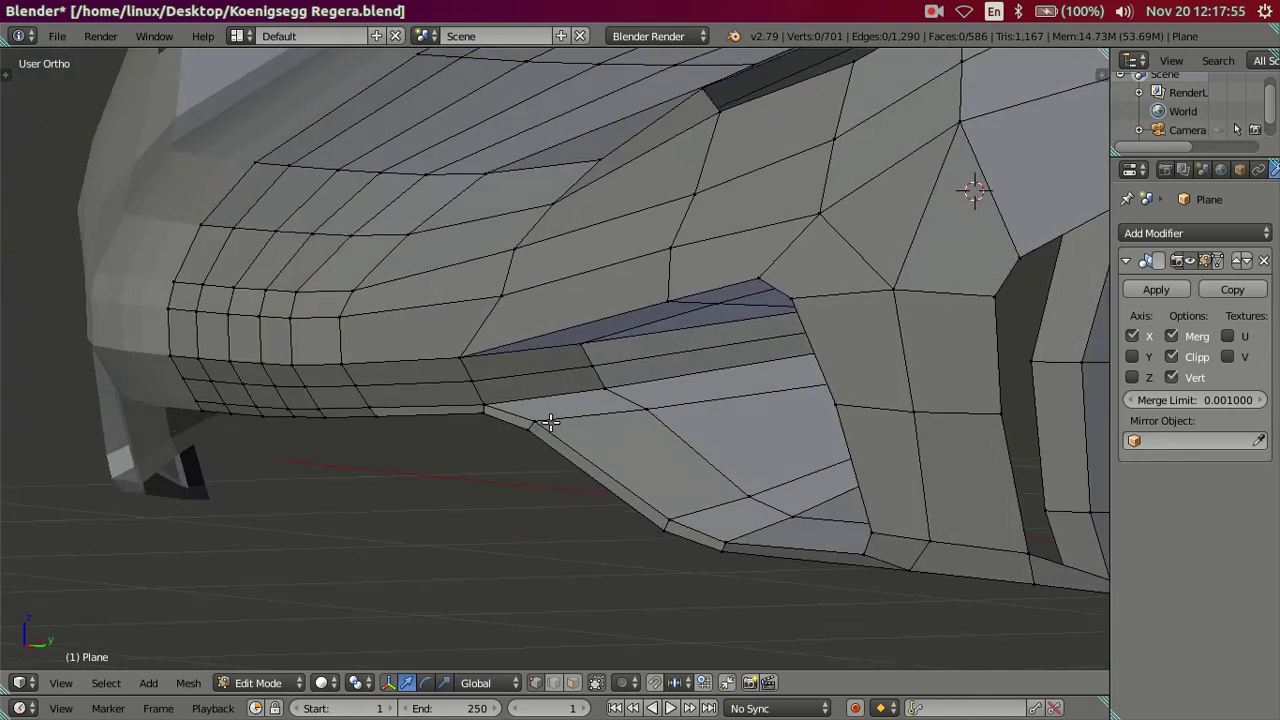
Step: Knife-cut a new edge at the intake edge
key("k")
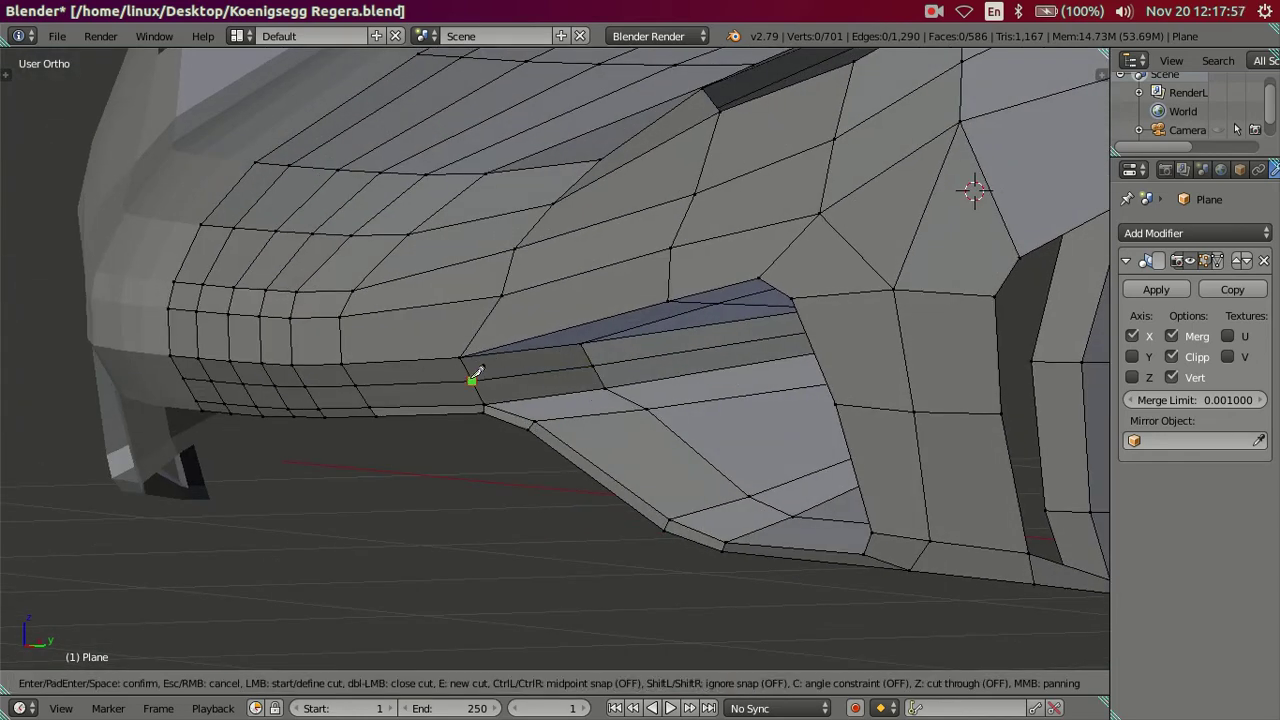
left_click(607, 386)
key("Return")
Step: Dissolve the three extra cut edges by the intake and select two nearby vertices
left_click(612, 366)
left_click(650, 364, "shift")
left_click(660, 364, "alt")
key("x")
left_click(665, 367)
mouse_move(665, 367)
middle_mouse_down()
mouse_move(583, 343)
mouse_move(600, 380)
mouse_move(677, 357)
mouse_move(673, 375)
middle_mouse_up()
right_click(583, 343)
right_click(596, 383)
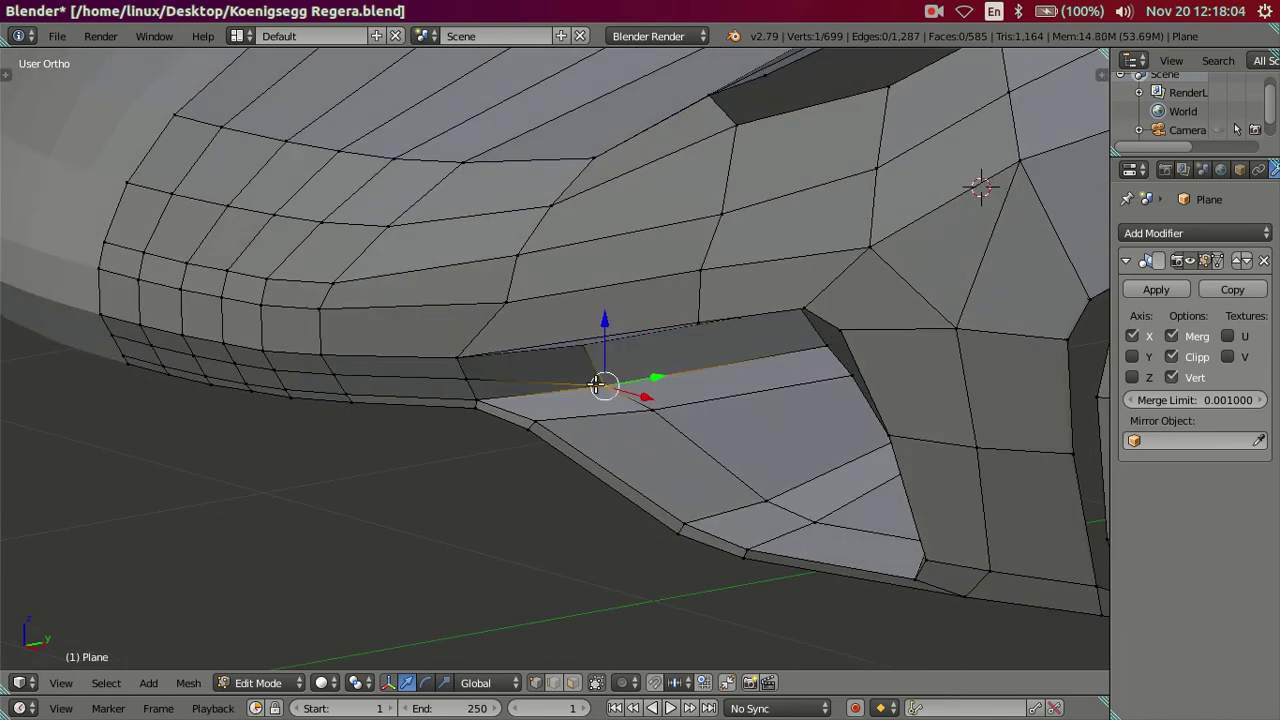
Step: In front view, slide the top intake vertex right and raise it slightly
key("a")
key("KP_1")
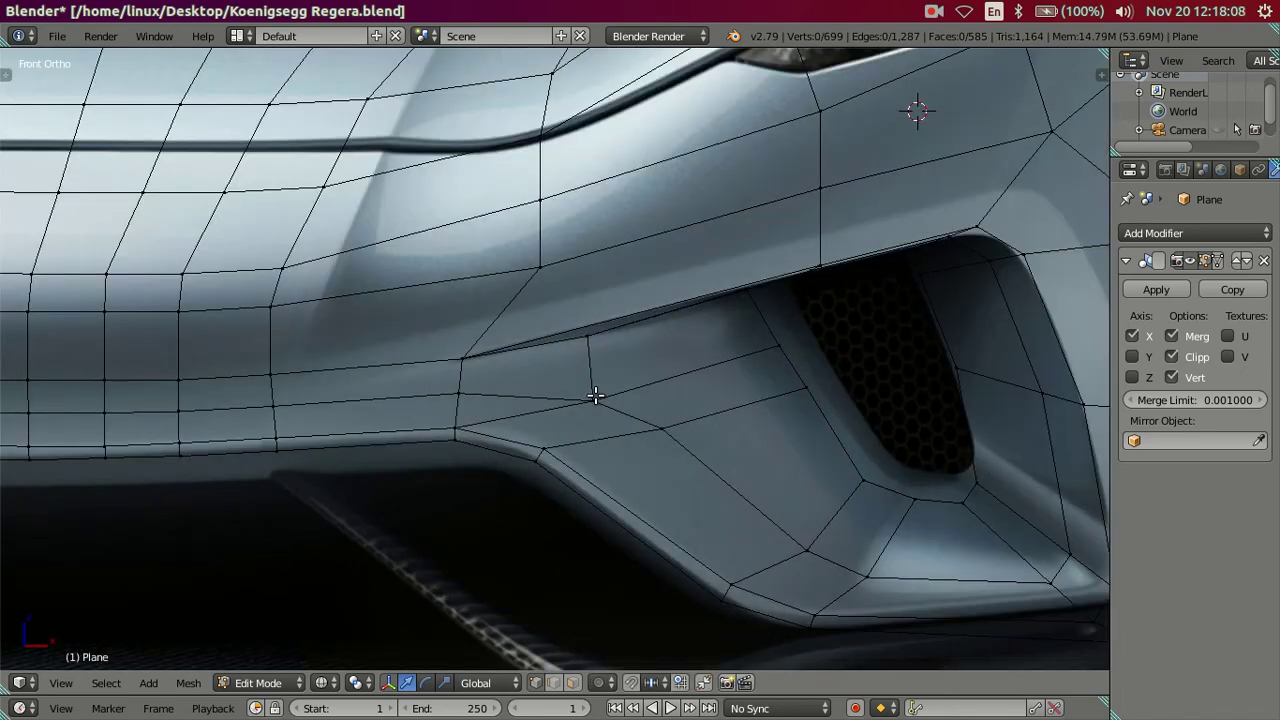
right_click(592, 400)
mouse_move(641, 398)
left_mouse_down()
mouse_move(669, 386)
mouse_move(658, 386)
left_mouse_up()
scroll(521, 374, "down", 2)
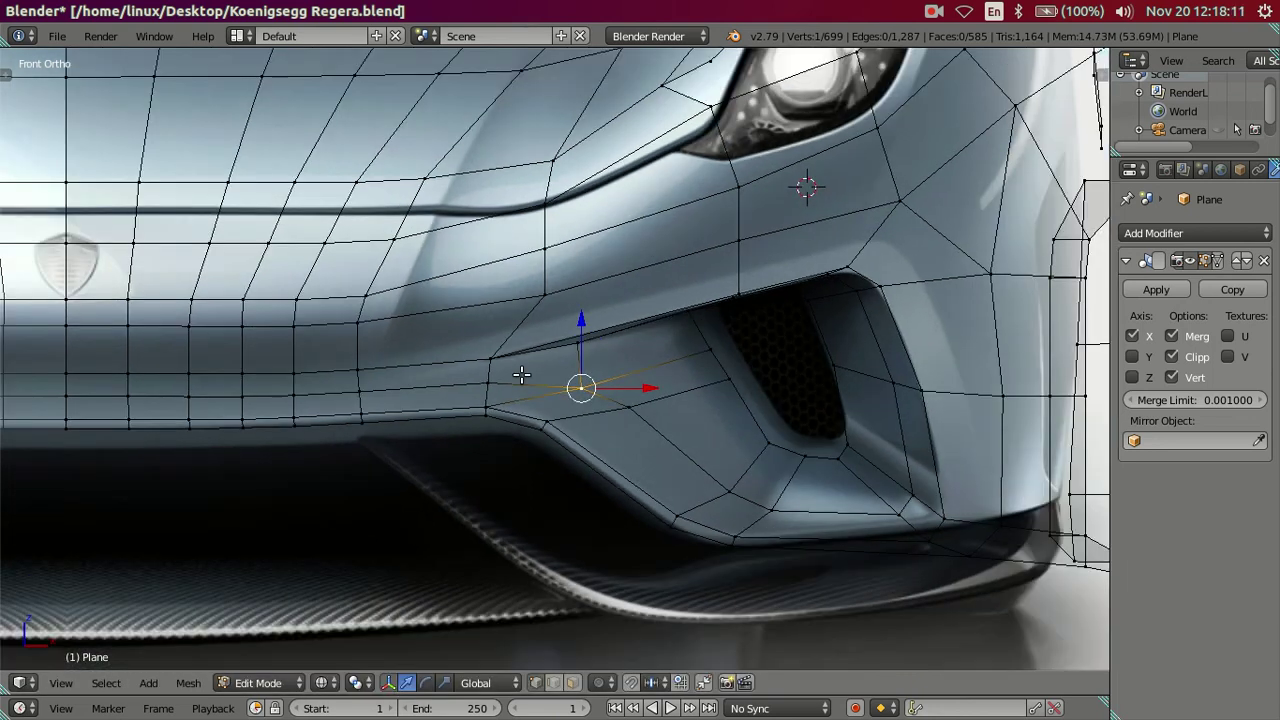
left_click_drag(582, 327, 587, 308)
Step: Select a vertex on the intake's right side, start moving it, then cancel and deselect
right_click(708, 352, "shift")
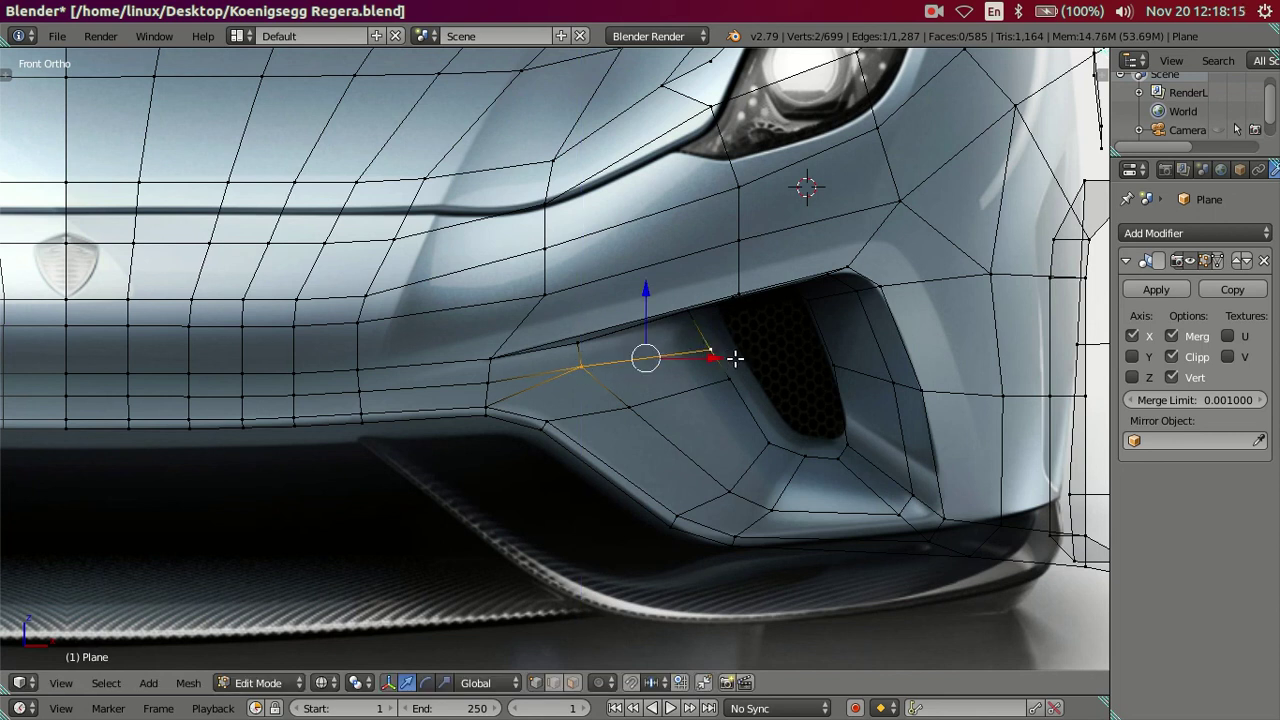
right_click(718, 338)
key("g")
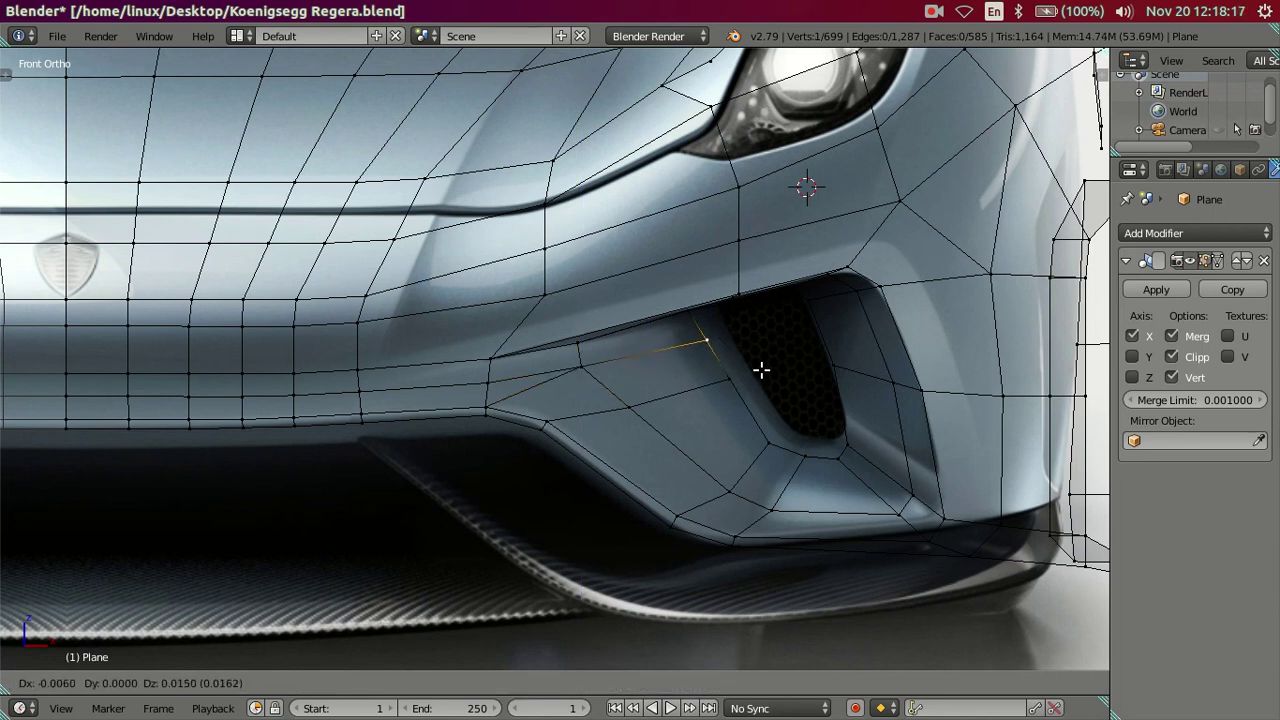
right_click(755, 363)
key("a")
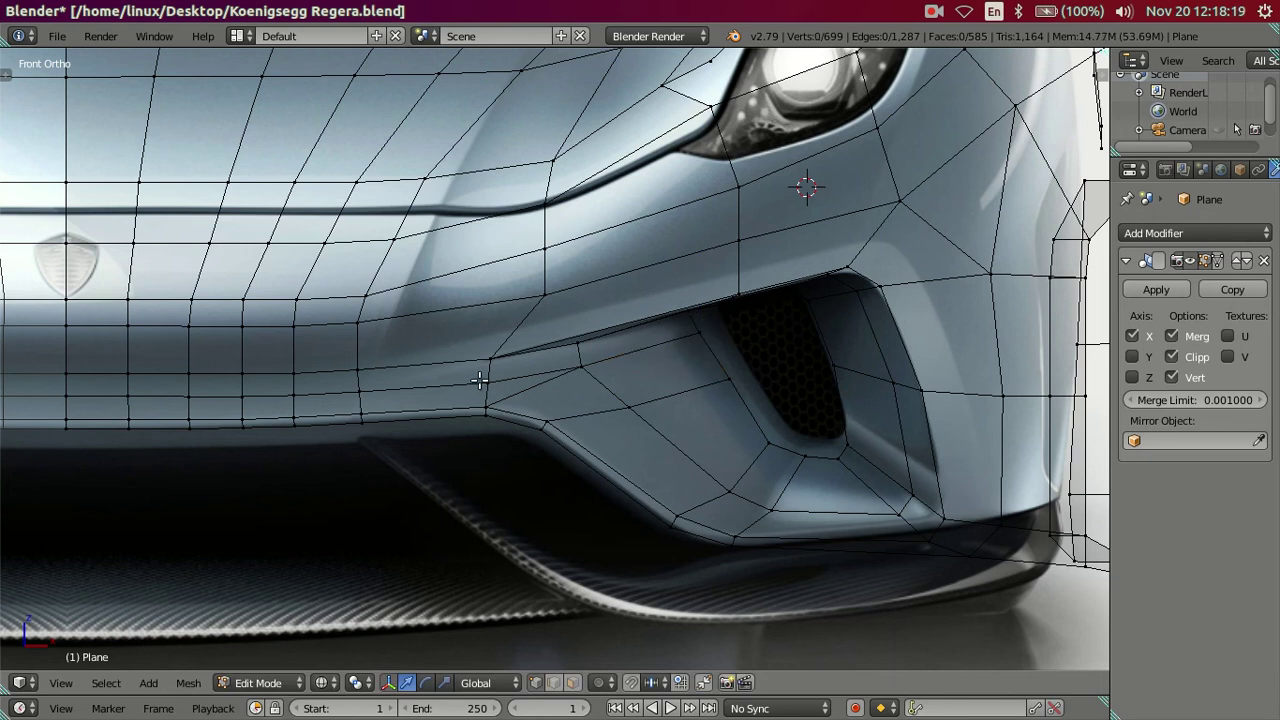
Step: Select the horizontal bumper edge loop and raise it along Z
right_click(487, 386)
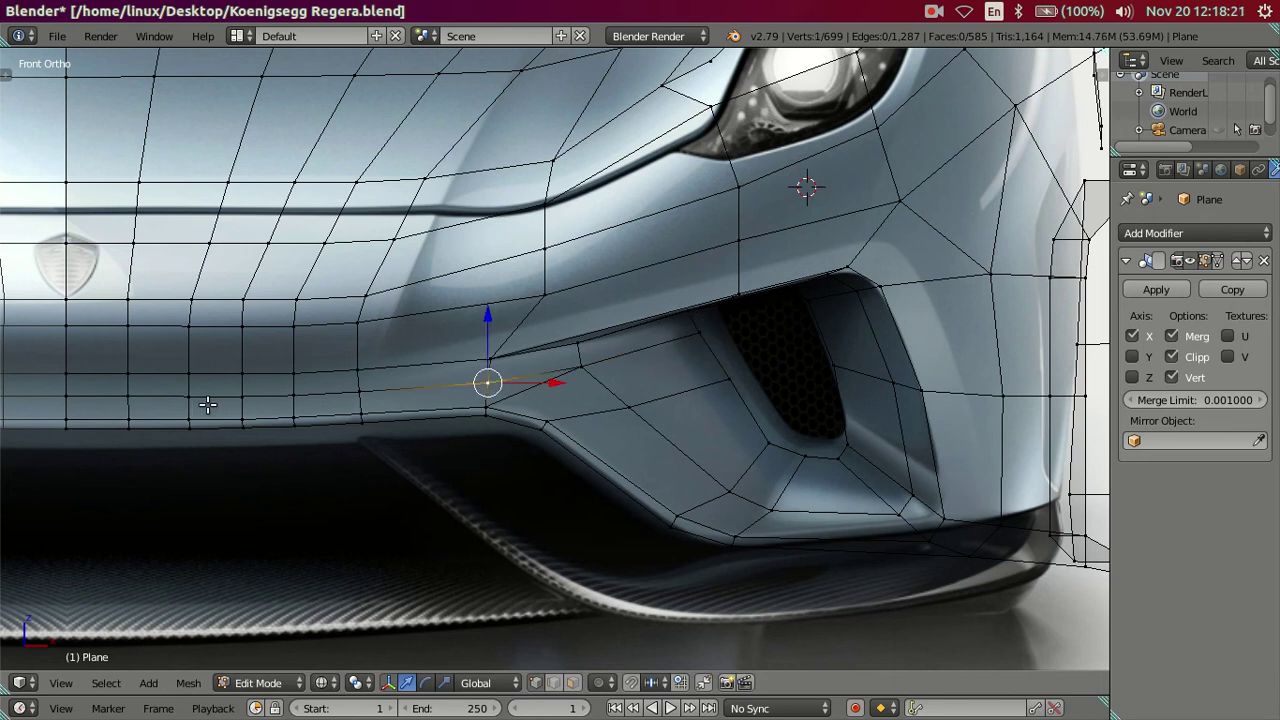
right_click(73, 394, "alt")
key("g")
key("z")
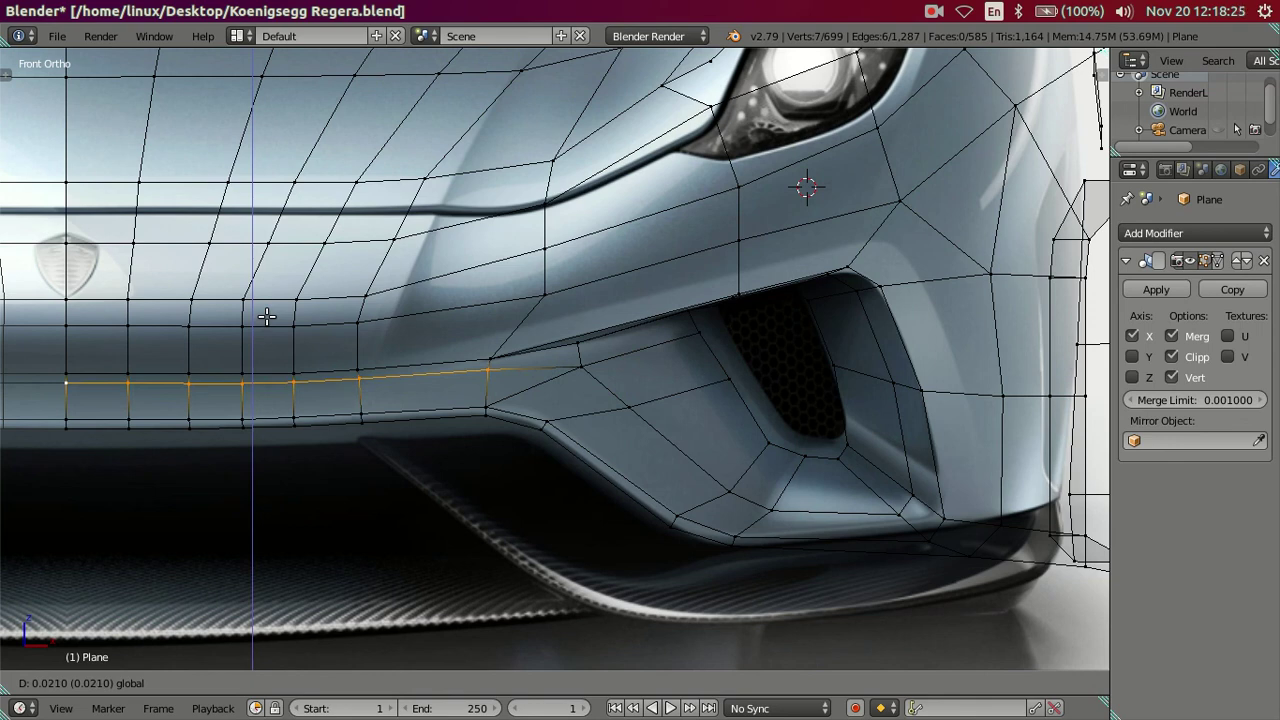
left_click(263, 323)
Step: Move a vertex on the intake's upper edge along the Y axis
mouse_move(394, 374)
middle_mouse_down()
mouse_move(540, 400)
mouse_move(443, 403)
mouse_move(520, 477)
mouse_move(611, 420)
mouse_move(654, 426)
mouse_move(589, 449)
mouse_move(397, 435)
middle_mouse_up()
right_click(632, 369)
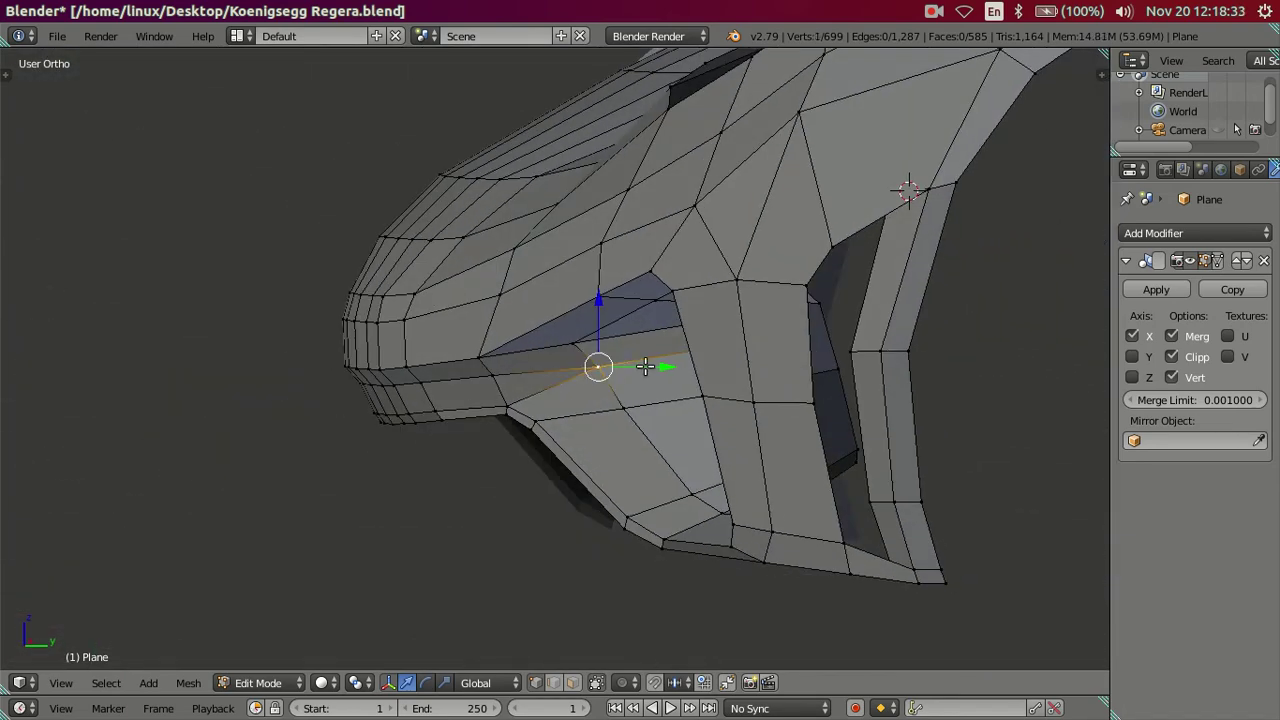
key("g")
key("y")
left_click(612, 372)
Step: Dissolve the selected edge at the side intake and clear the selection
mouse_move(612, 372)
middle_mouse_down()
mouse_move(606, 403)
mouse_move(874, 369)
mouse_move(514, 397)
mouse_move(502, 377)
mouse_move(434, 394)
mouse_move(351, 391)
mouse_move(363, 362)
middle_mouse_up()
scroll(571, 391, "up", 3)
mouse_move(571, 391)
middle_mouse_down()
mouse_move(589, 366)
mouse_move(571, 440)
mouse_move(563, 390)
mouse_move(657, 420)
mouse_move(594, 440)
mouse_move(491, 429)
mouse_move(488, 385)
mouse_move(543, 374)
mouse_move(620, 400)
mouse_move(554, 383)
mouse_move(534, 394)
mouse_move(494, 489)
mouse_move(466, 460)
mouse_move(463, 429)
mouse_move(394, 406)
mouse_move(517, 403)
middle_mouse_up()
key("x")
left_click(624, 411)
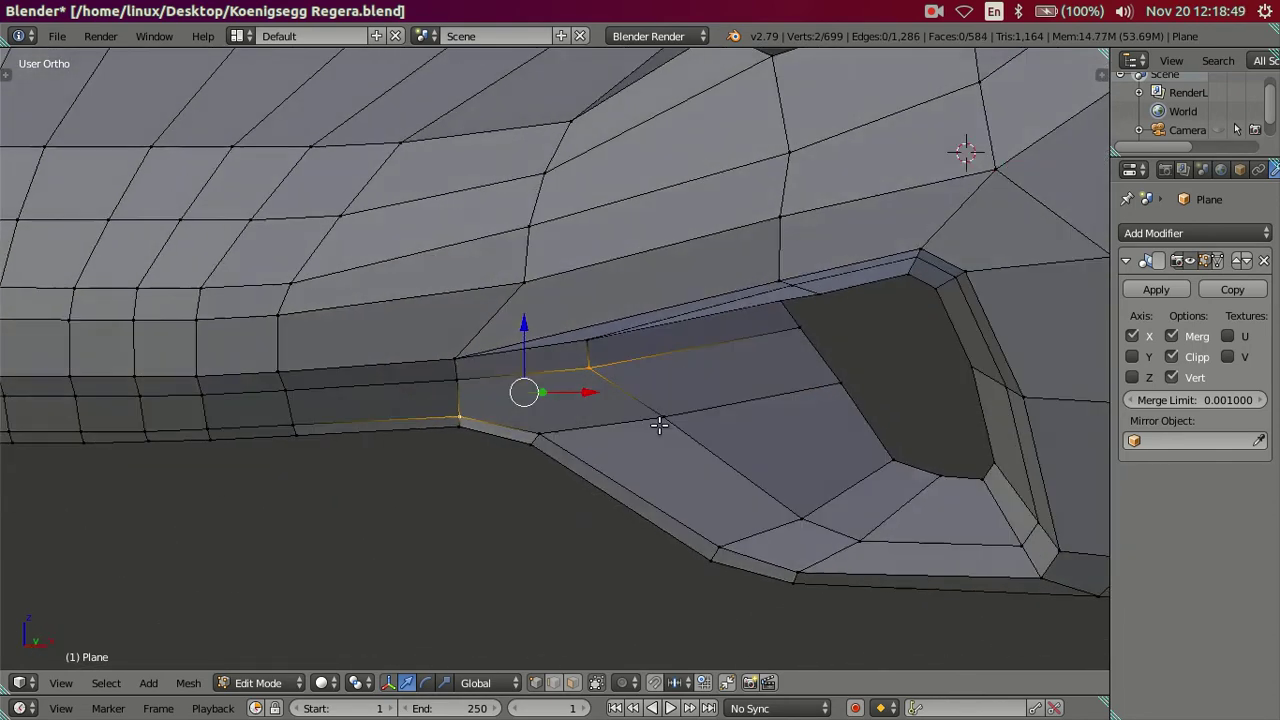
key("a")
Step: Join the intake vertices with an edge, then add and dissolve a temporary loop cut
right_click(522, 396)
key("j")
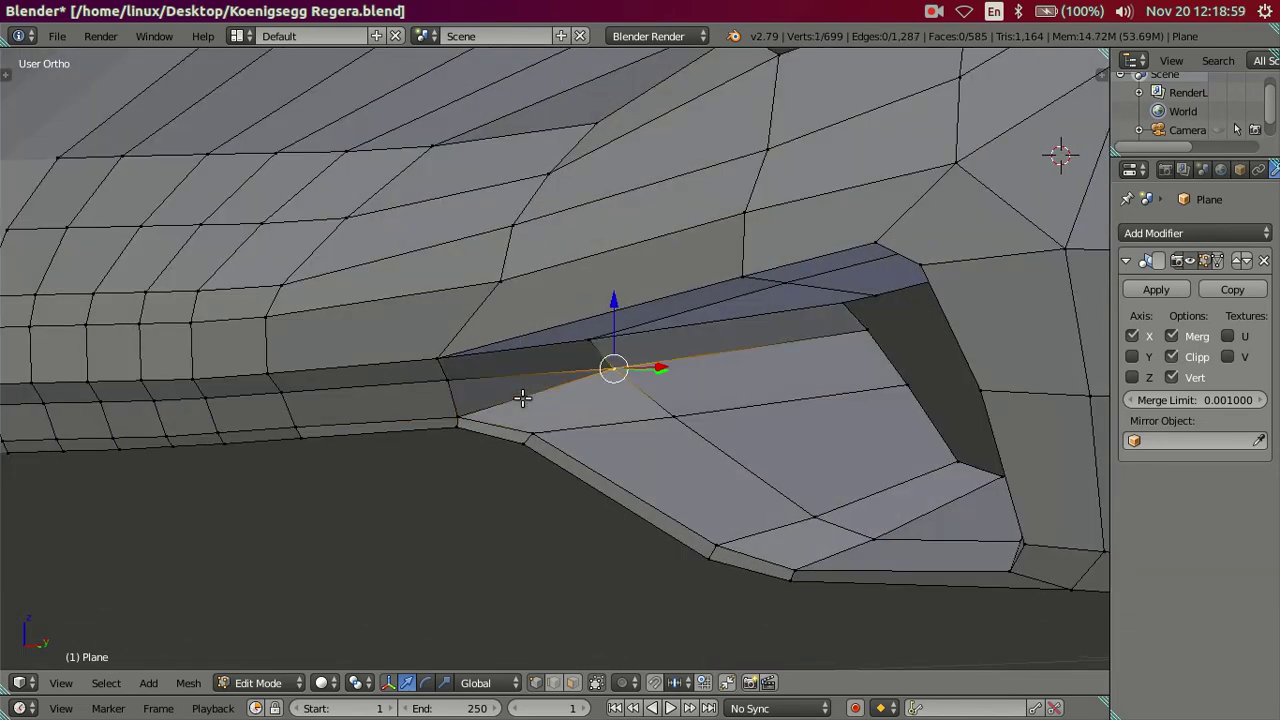
key("ctrl+r")
left_click(523, 394)
right_click(523, 394, "alt")
key("ctrl+x")
mouse_move(523, 394)
middle_mouse_down()
mouse_move(684, 391)
mouse_move(634, 300)
middle_mouse_up()
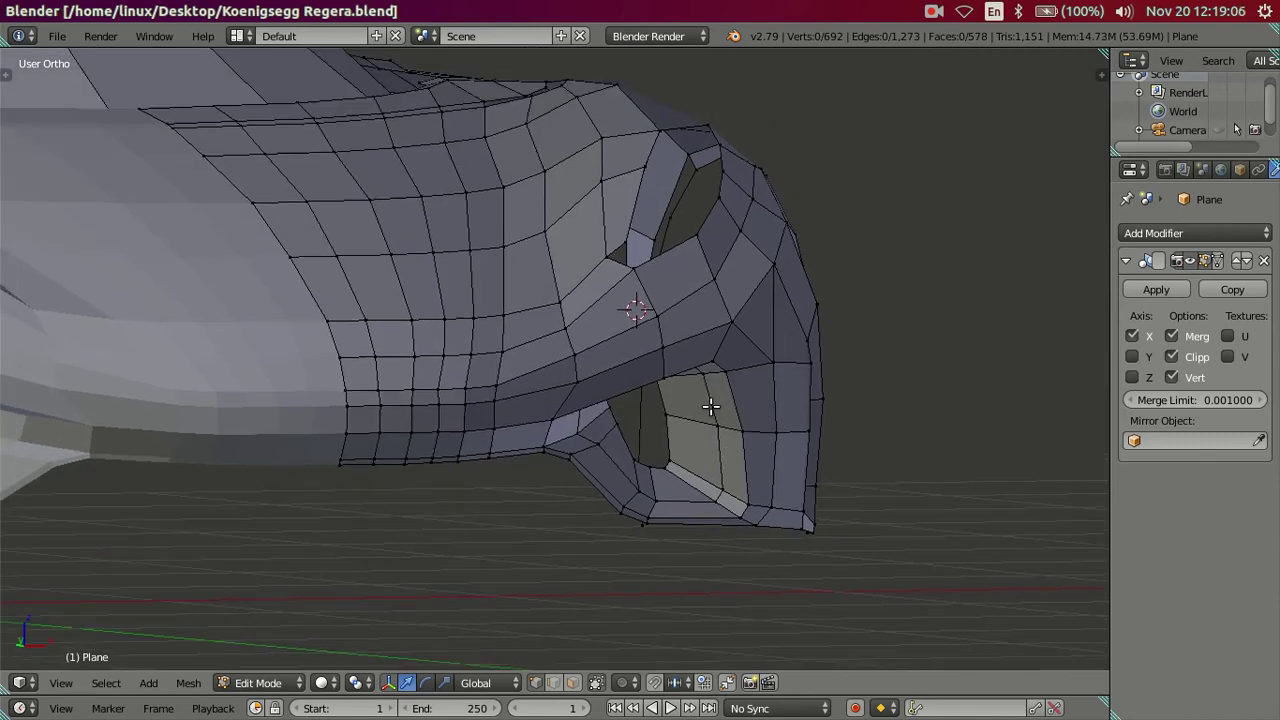
Step: Switch to Object Mode, view the car through the scene camera, and save over Koenigsegg Regera.blend
scroll(760, 326, "down", 3)
scroll(668, 407, "up", 2)
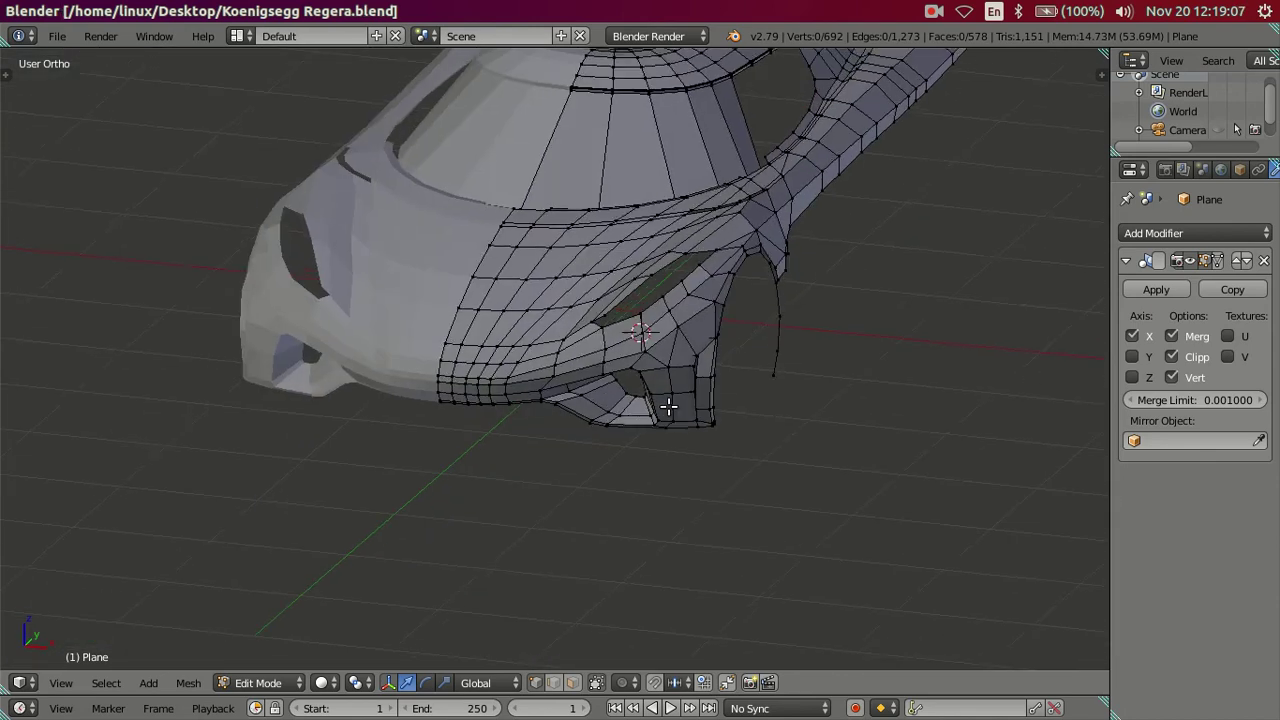
key("Tab")
mouse_move(651, 386)
middle_mouse_down()
mouse_move(623, 400)
mouse_move(551, 363)
mouse_move(508, 390)
mouse_move(457, 323)
mouse_move(540, 291)
mouse_move(800, 382)
mouse_move(630, 291)
mouse_move(586, 244)
mouse_move(577, 266)
mouse_move(626, 315)
mouse_move(690, 300)
mouse_move(674, 292)
middle_mouse_up()
scroll(540, 291, "up", 2)
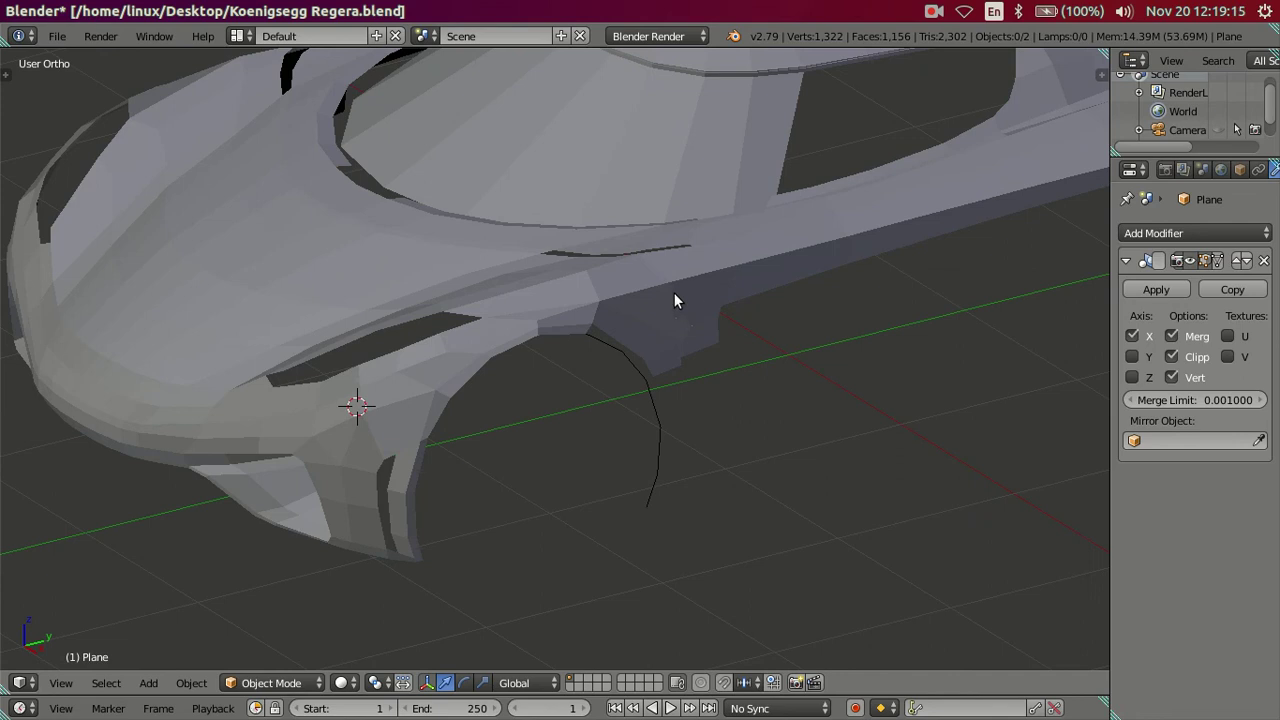
scroll(500, 271, "down", 2)
mouse_move(506, 297)
middle_mouse_down()
mouse_move(523, 360)
mouse_move(783, 336)
mouse_move(646, 388)
middle_mouse_up()
key("KP_0")
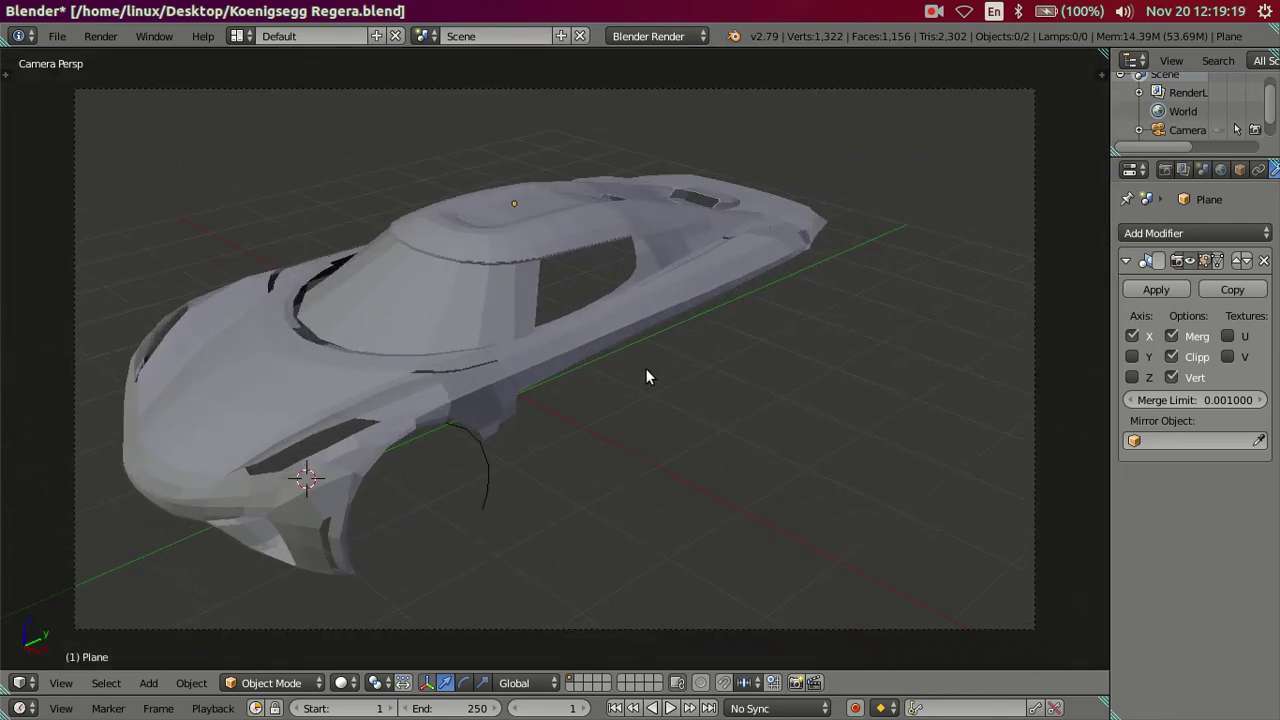
key("ctrl+s")
left_click(647, 363)
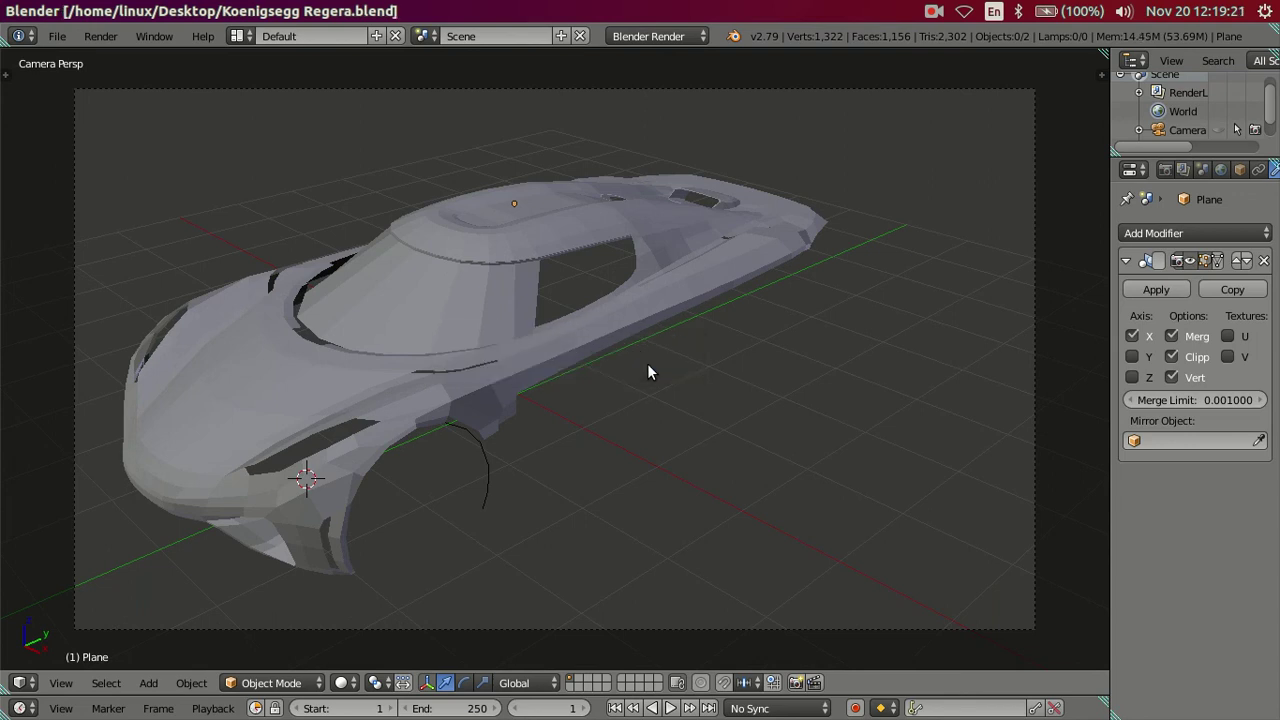